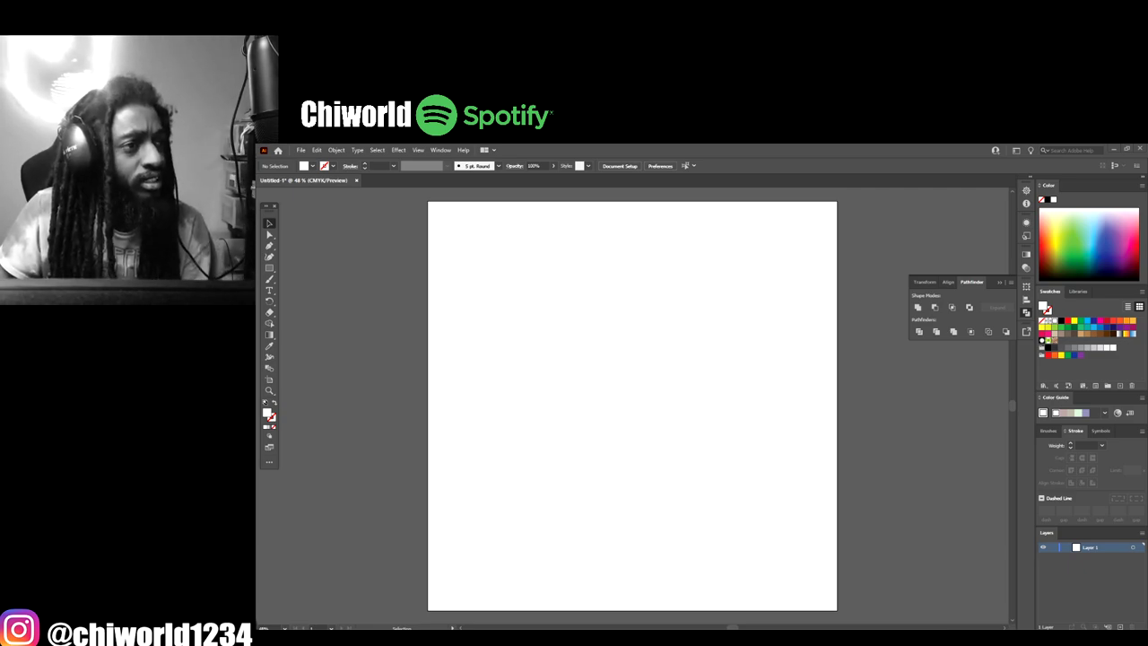
Step: Place the bald man's photo, scale it over the artboard, fade it to about 63% and lock its layer
{"action": "left_click_drag", "start_coordinate": [1147, 251], "coordinate": [900, 441]}
{"action": "left_click_drag", "start_coordinate": [871, 438], "coordinate": [787, 449]}
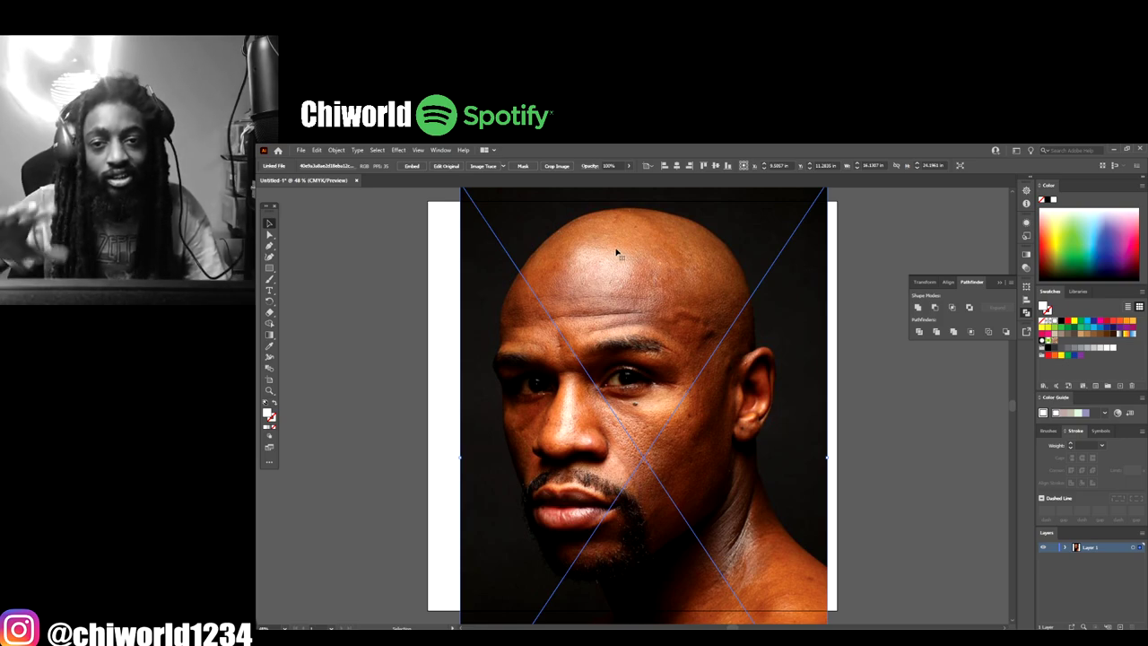
{"action": "left_click", "coordinate": [629, 166]}
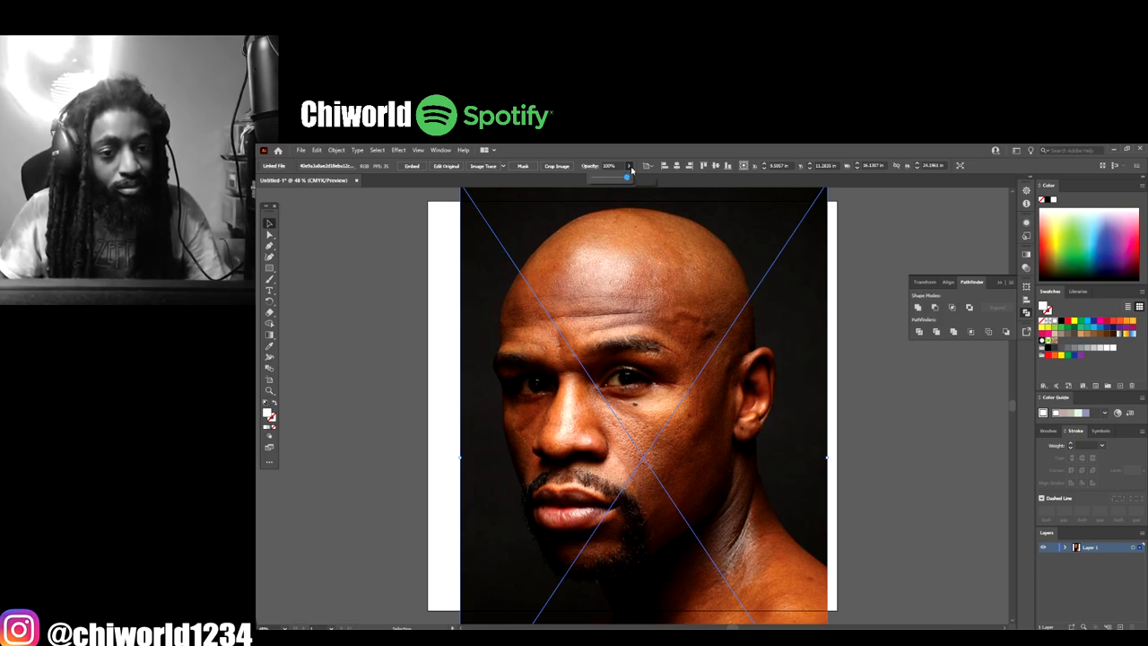
{"action": "left_click_drag", "start_coordinate": [630, 178], "coordinate": [623, 178]}
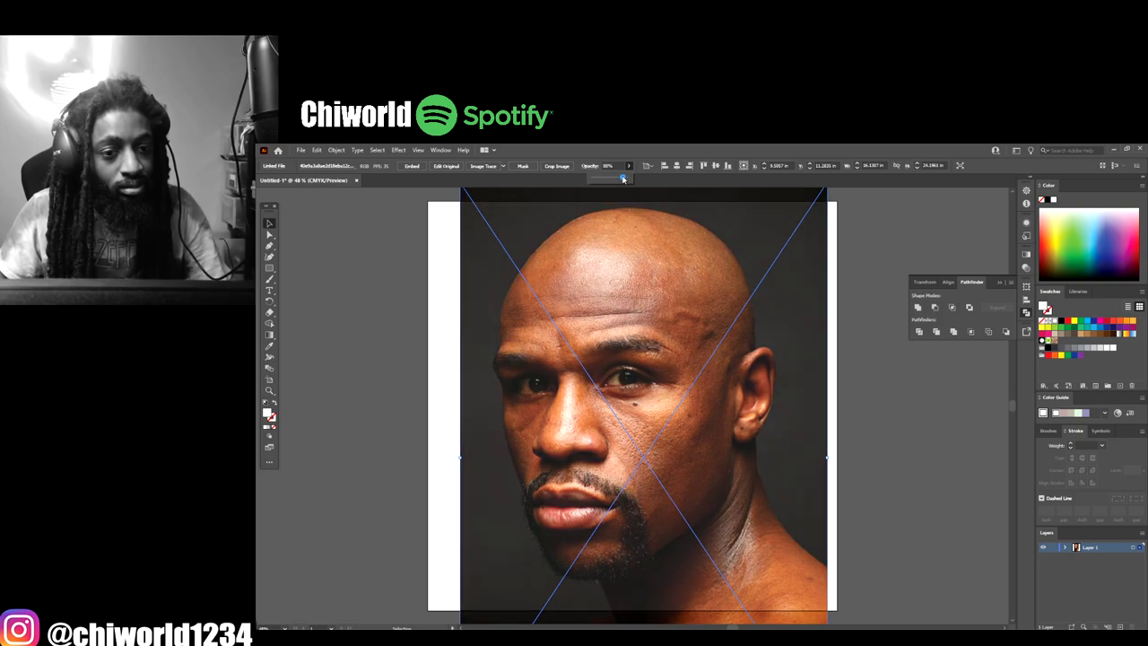
{"action": "left_click_drag", "start_coordinate": [624, 179], "coordinate": [614, 178]}
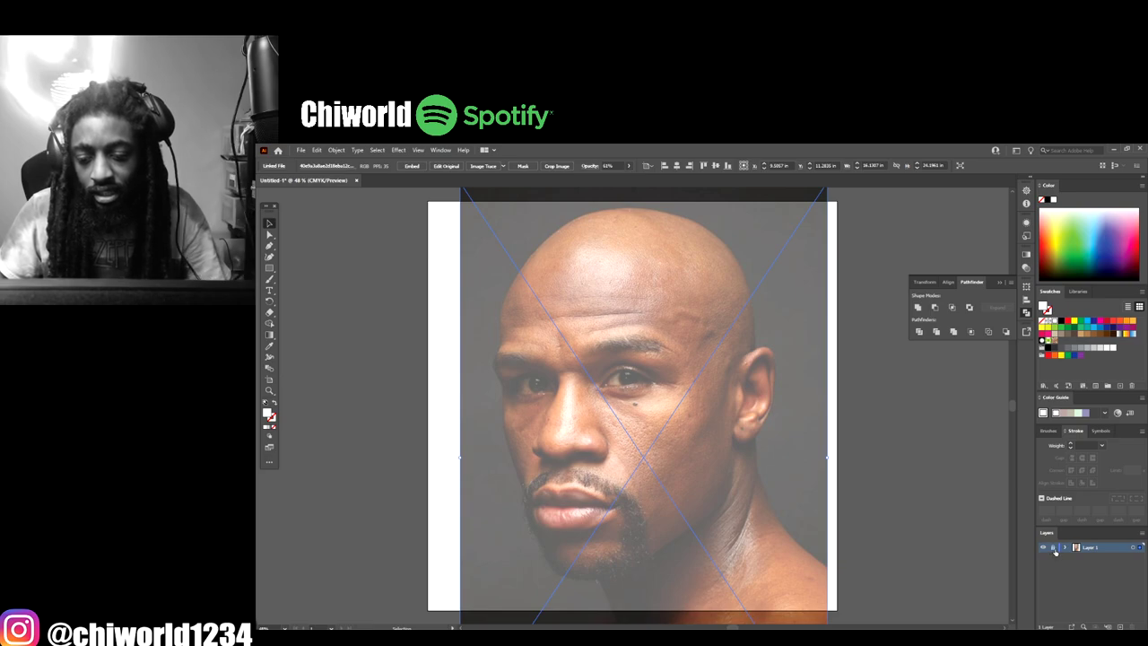
{"action": "left_click", "coordinate": [1112, 616]}
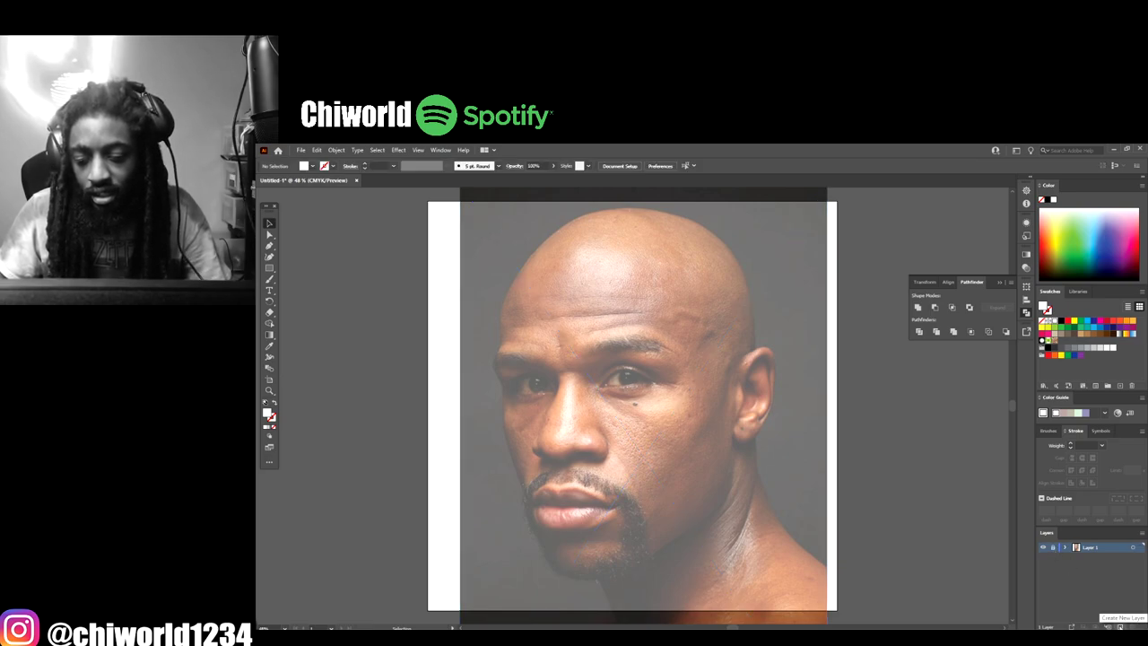
Step: Add a new drawing layer above the photo layer and select the Paintbrush tool
{"action": "left_click", "coordinate": [1120, 626]}
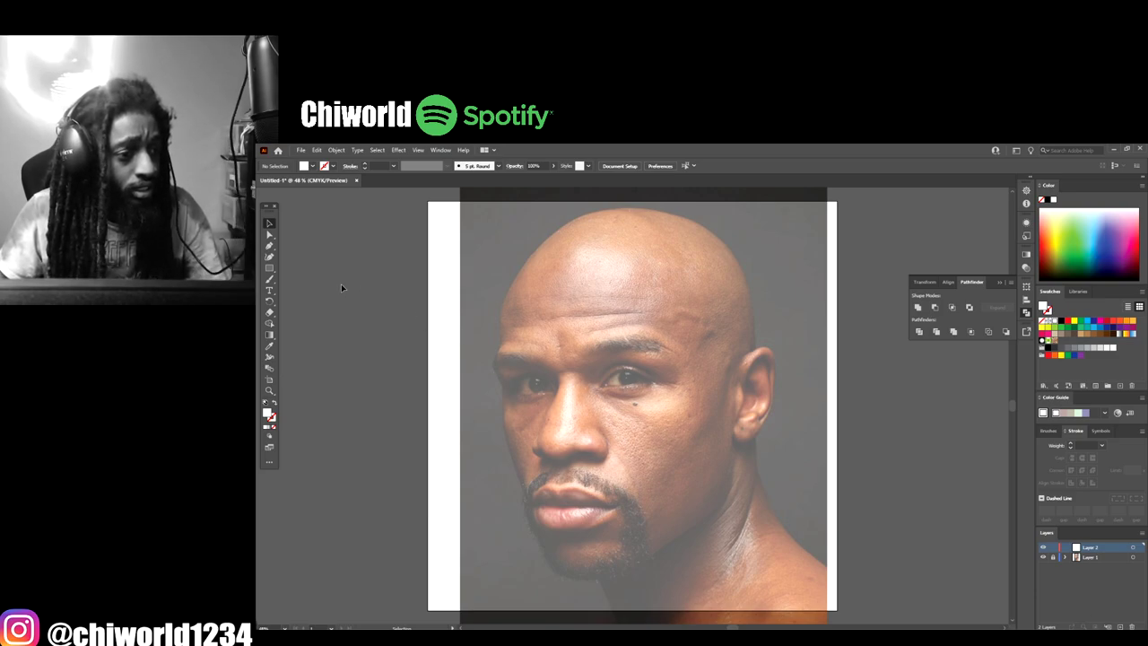
{"action": "left_click", "coordinate": [270, 280]}
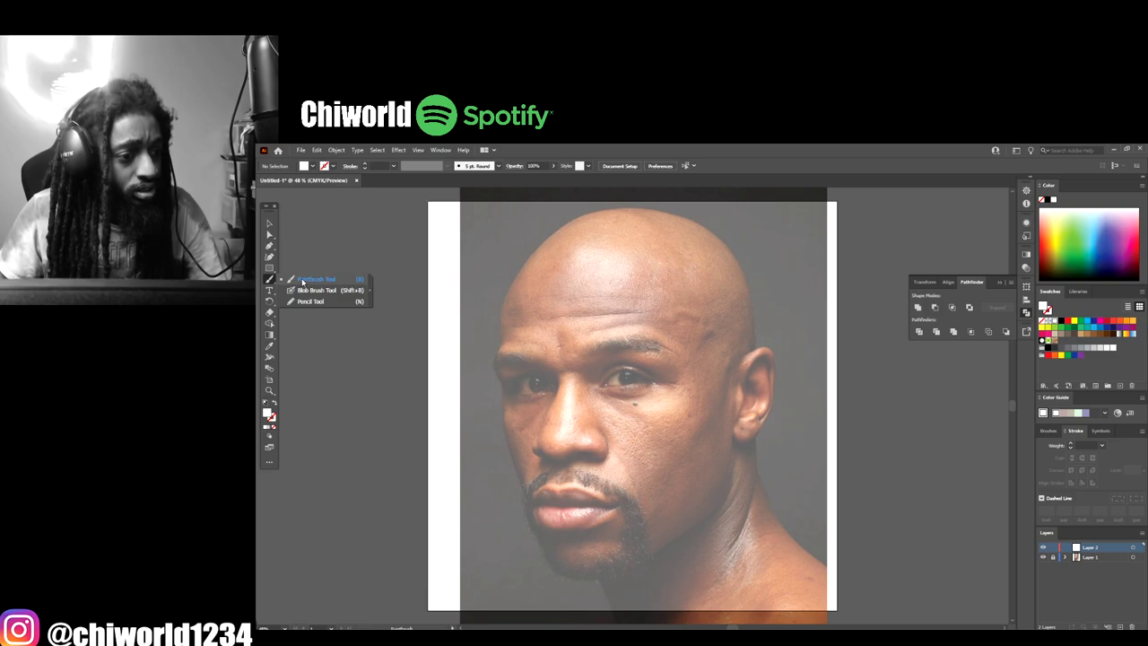
{"action": "left_click", "coordinate": [491, 185]}
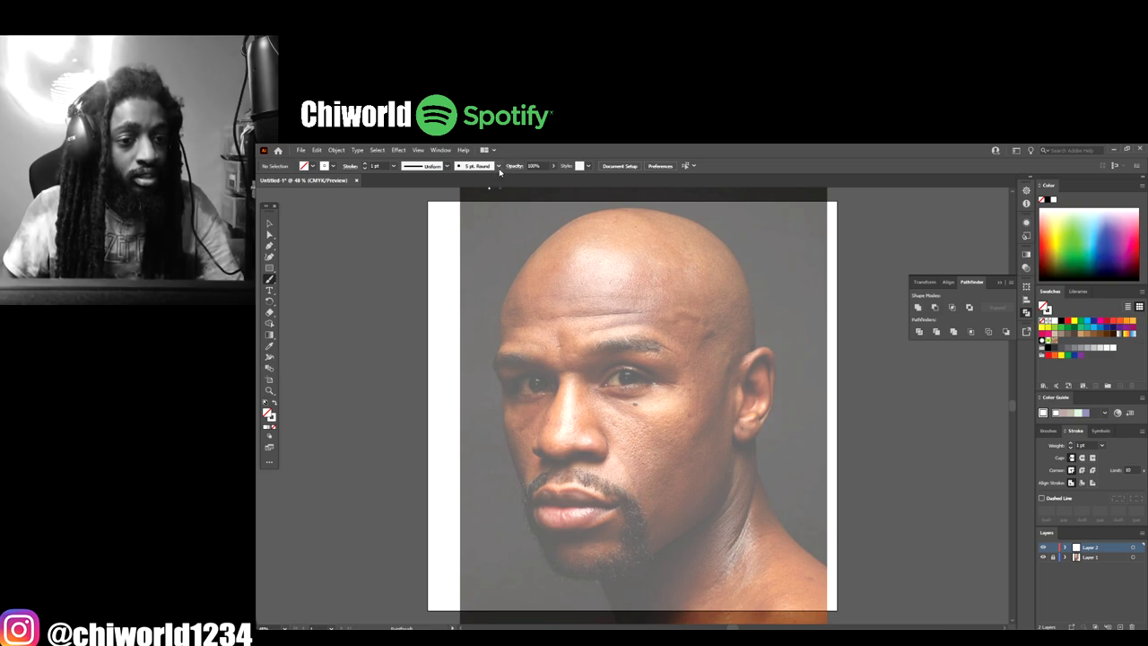
Step: Create Calligraphic Brush 1 with a 3 pt size that varies with pen pressure
{"action": "left_click", "coordinate": [498, 168]}
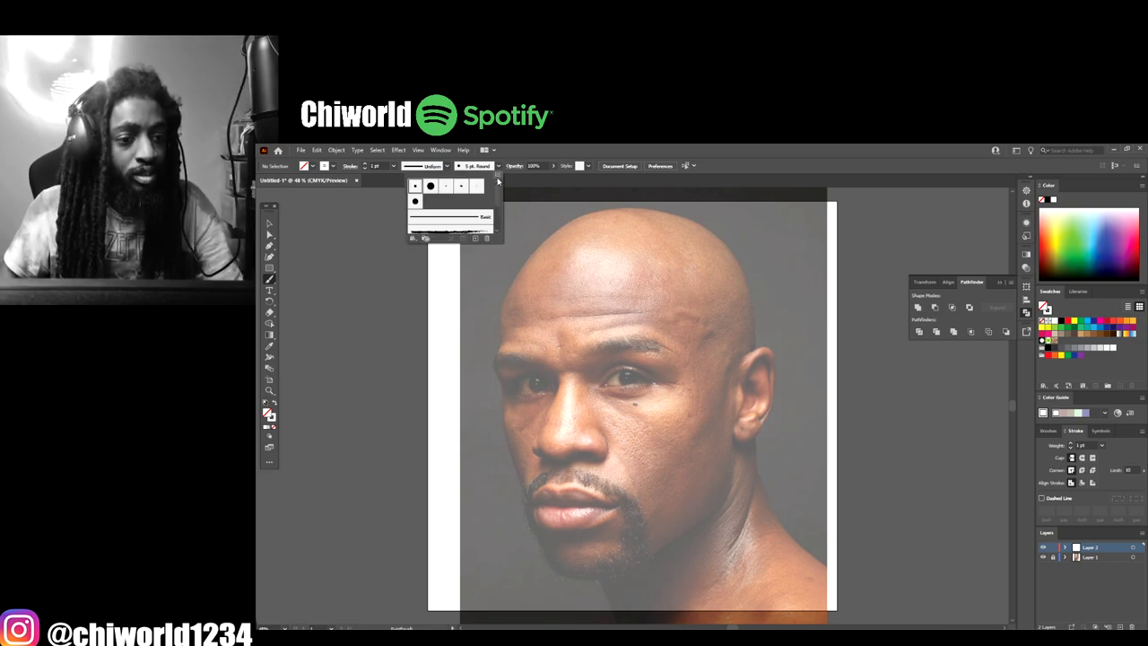
{"action": "left_click", "coordinate": [476, 239]}
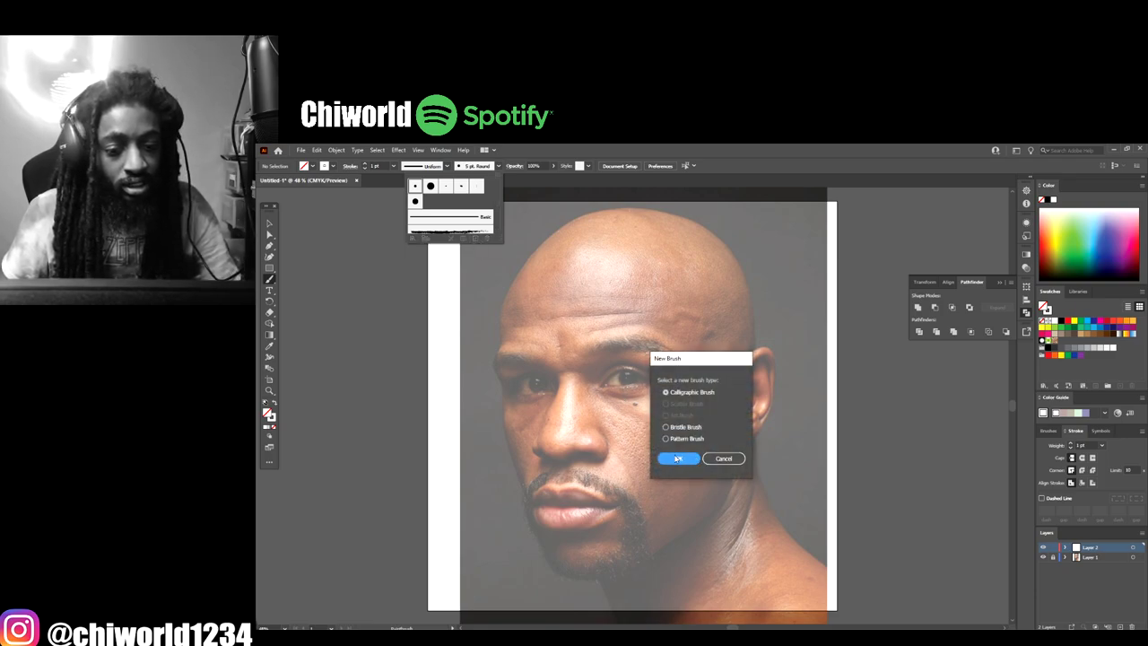
{"action": "left_click", "coordinate": [677, 458]}
{"action": "left_click", "coordinate": [727, 448]}
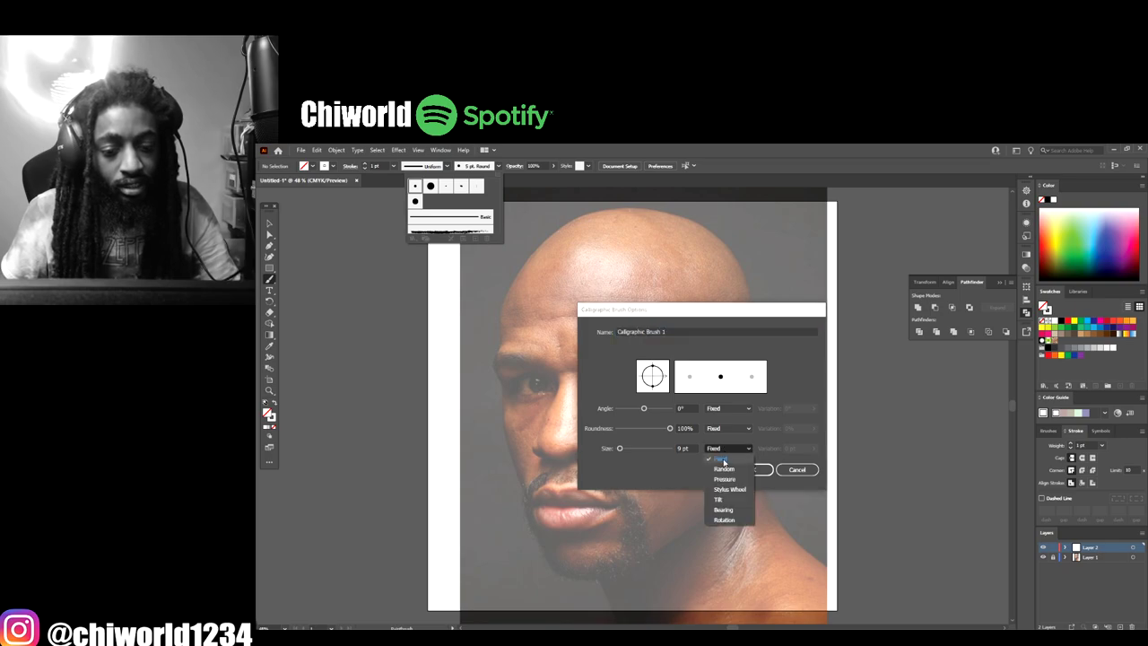
{"action": "left_click", "coordinate": [724, 479]}
{"action": "double_click", "coordinate": [679, 448]}
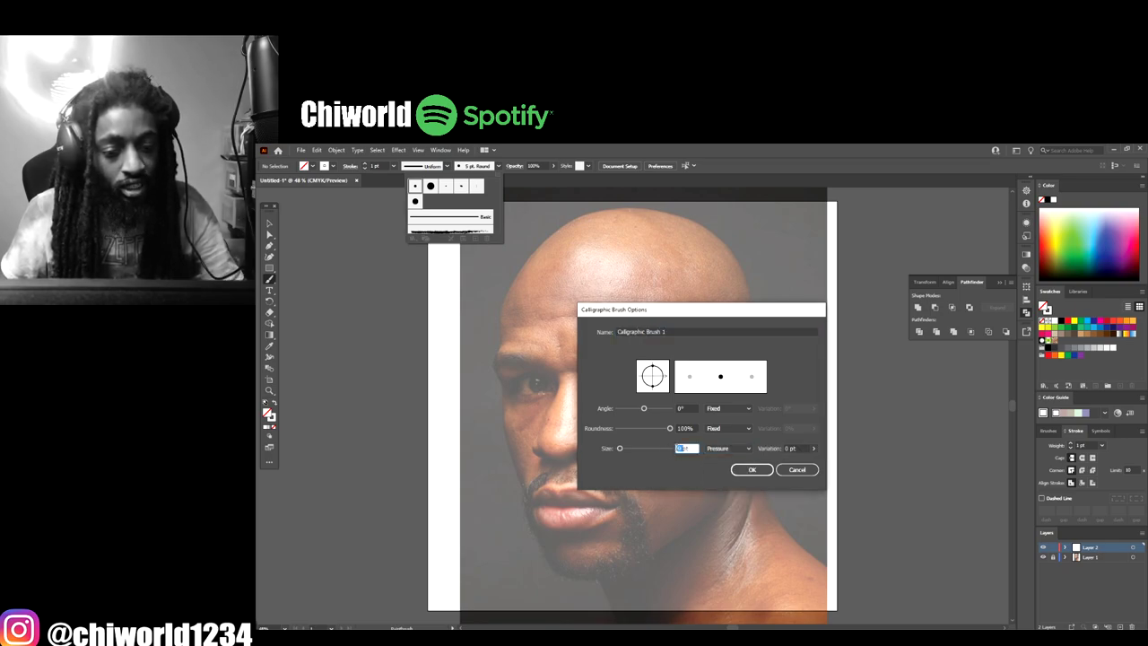
{"action": "type", "text": "3"}
{"action": "double_click", "coordinate": [791, 448]}
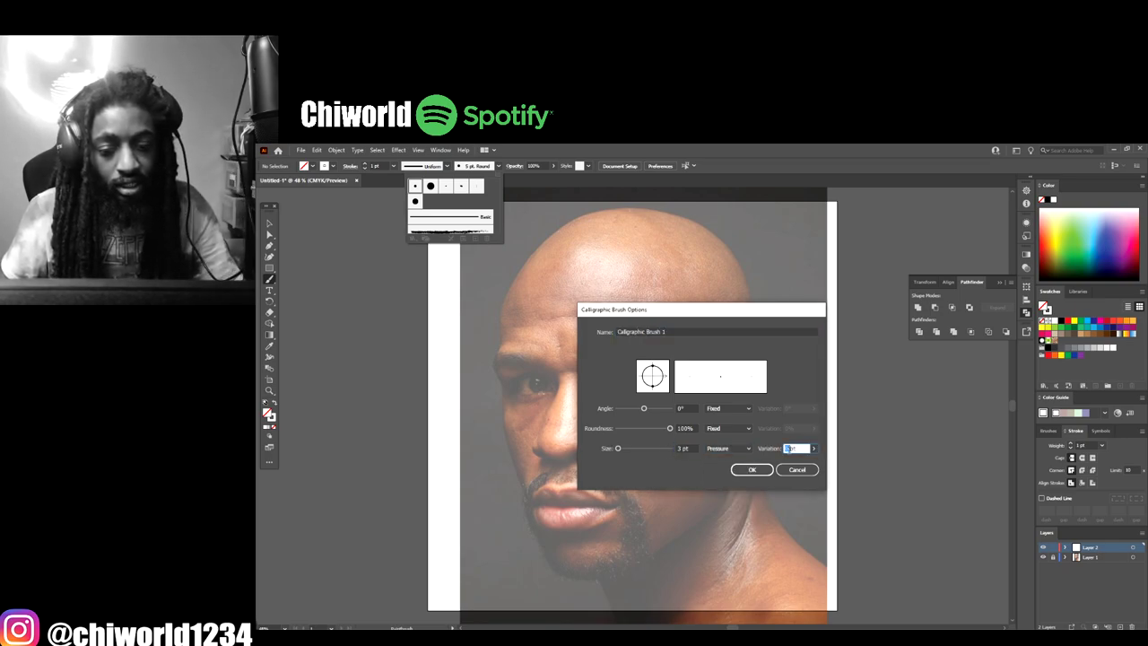
{"action": "left_click", "coordinate": [752, 469]}
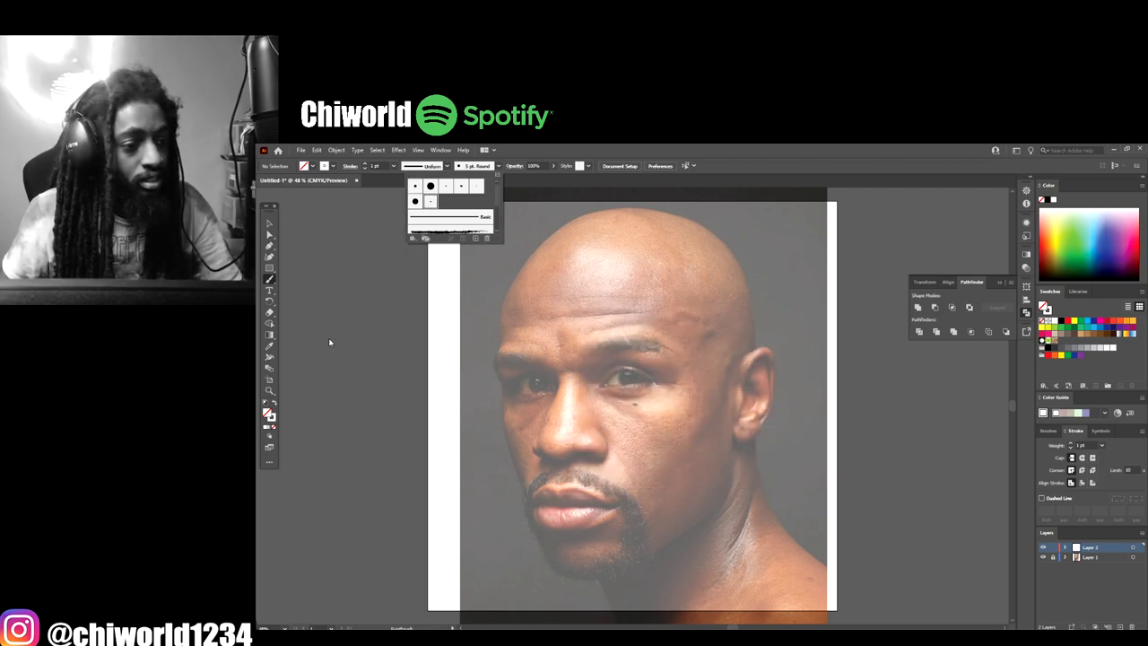
Step: Test the brush, set default black stroke with no fill, and delete the test strokes
{"action": "left_click_drag", "start_coordinate": [407, 352], "coordinate": [407, 298]}
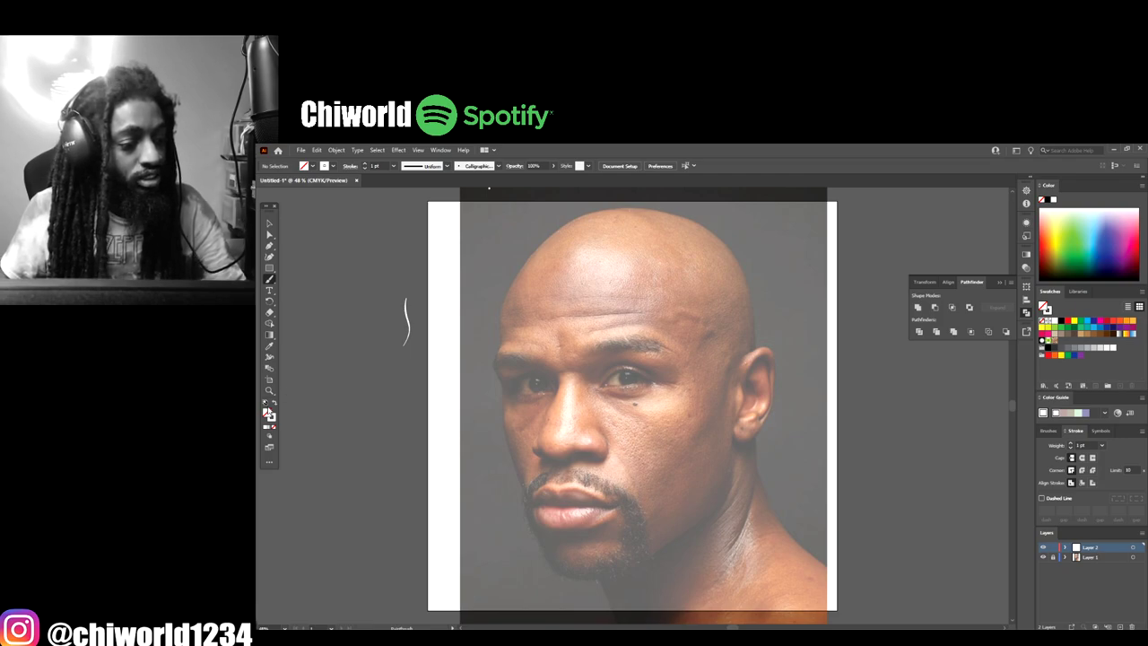
{"action": "left_click", "coordinate": [264, 403]}
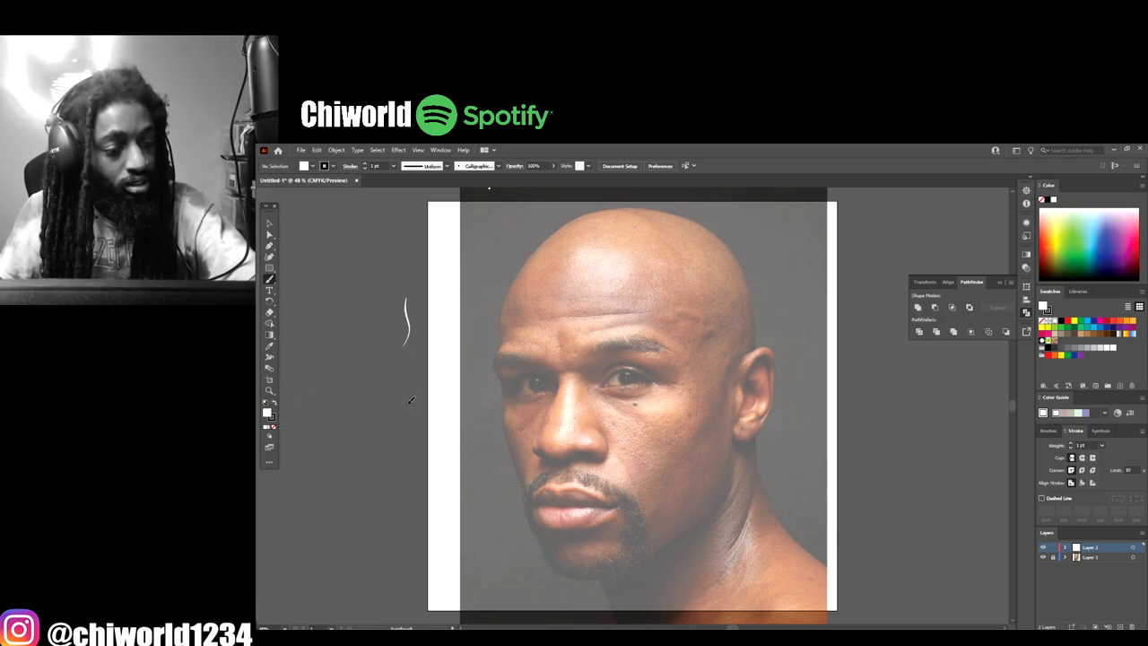
{"action": "key", "text": "slash"}
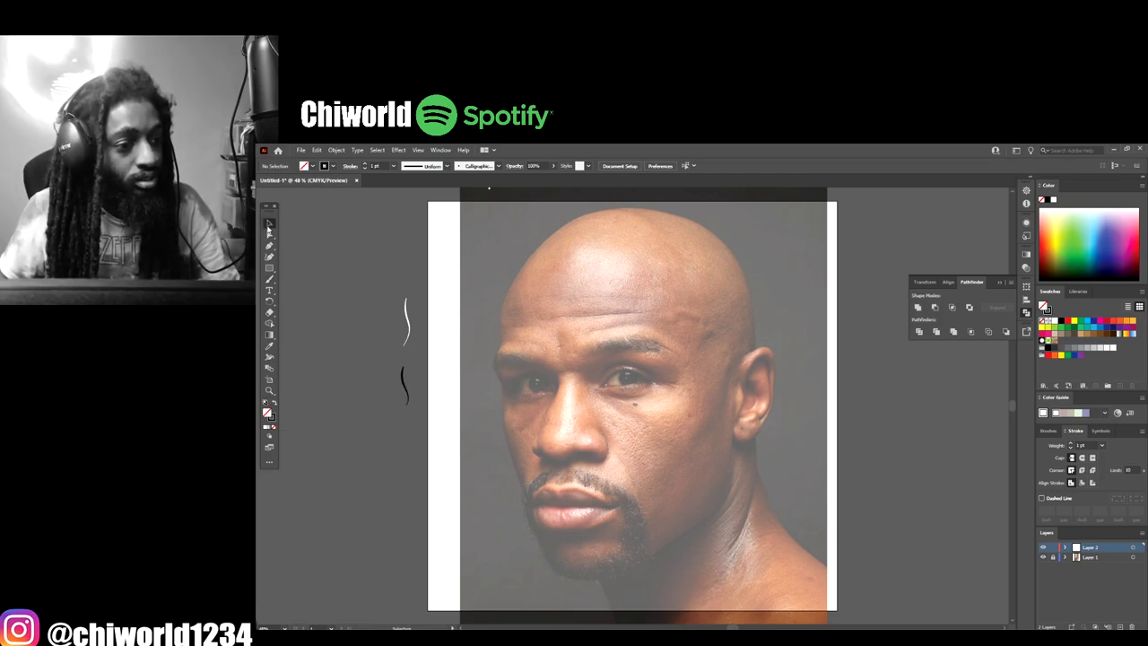
{"action": "key", "text": "ctrl+a"}
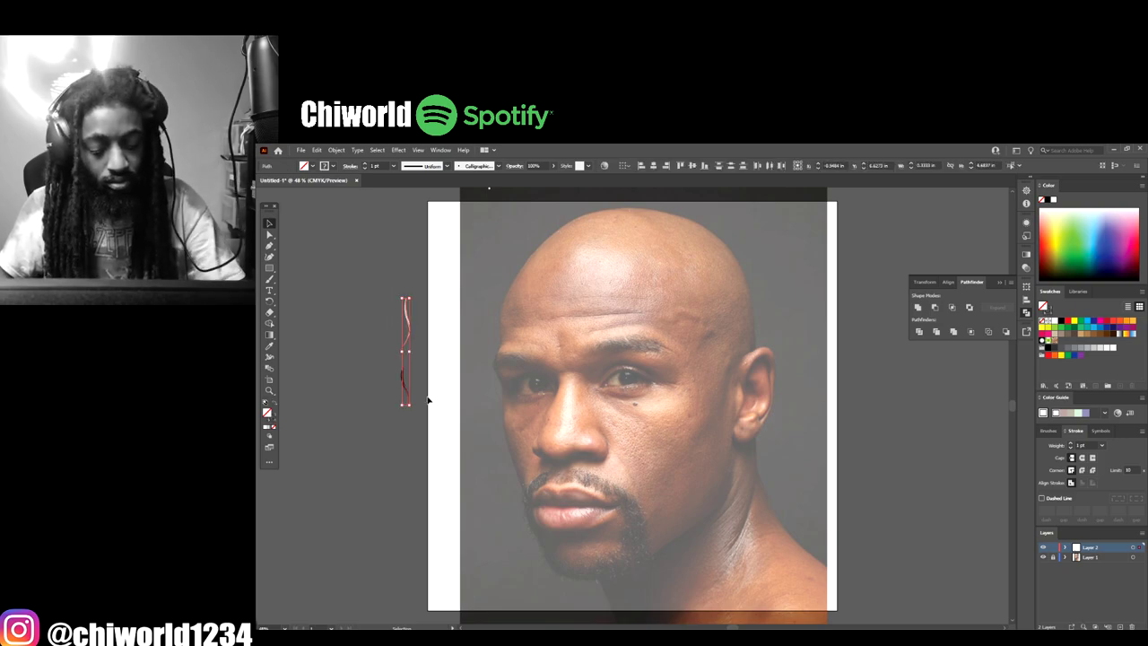
{"action": "key", "text": "Delete"}
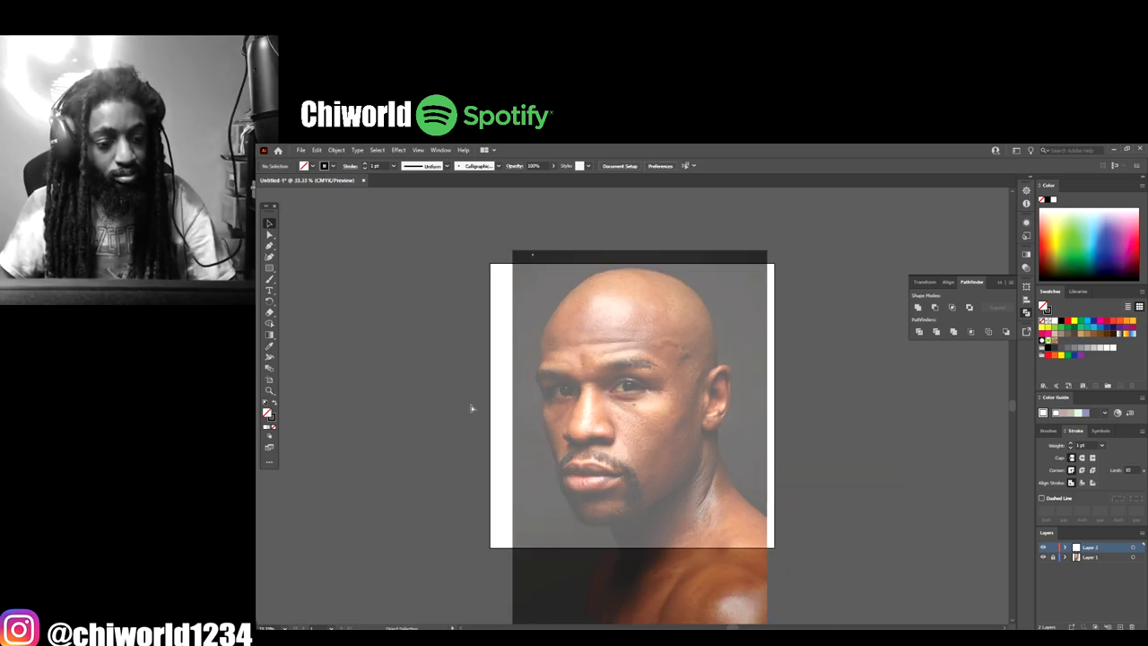
Step: Trace the crease under the left nostril and the underside of the nose
{"action": "scroll", "coordinate": [549, 443], "scroll_direction": "up", "scroll_amount": 5}
{"action": "scroll", "coordinate": [549, 442], "scroll_direction": "up", "scroll_amount": 4}
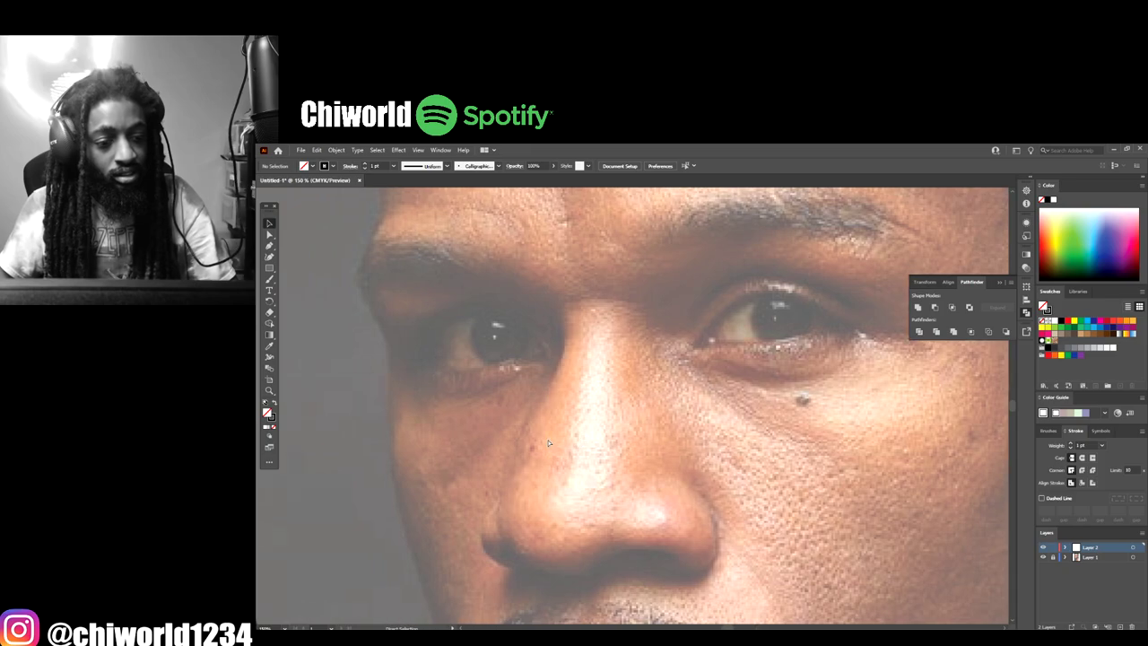
{"action": "scroll", "coordinate": [549, 442], "scroll_direction": "up", "scroll_amount": 1}
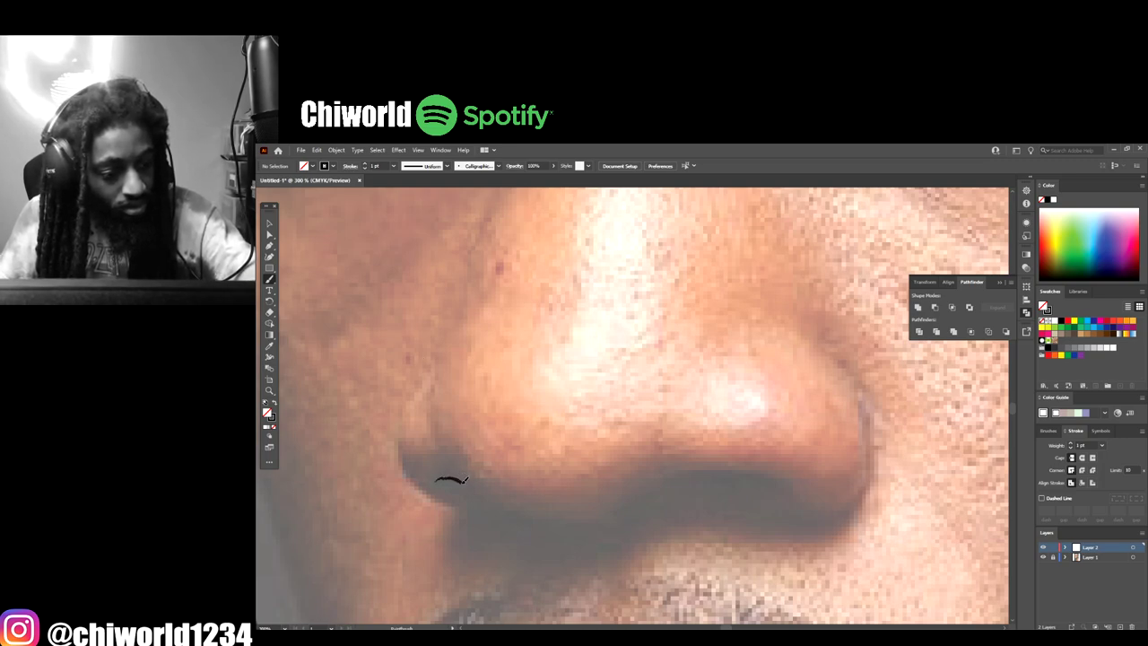
{"action": "mouse_move", "coordinate": [465, 479]}
{"action": "left_mouse_down"}
{"action": "mouse_move", "coordinate": [539, 520]}
{"action": "mouse_move", "coordinate": [627, 514]}
{"action": "left_mouse_up"}
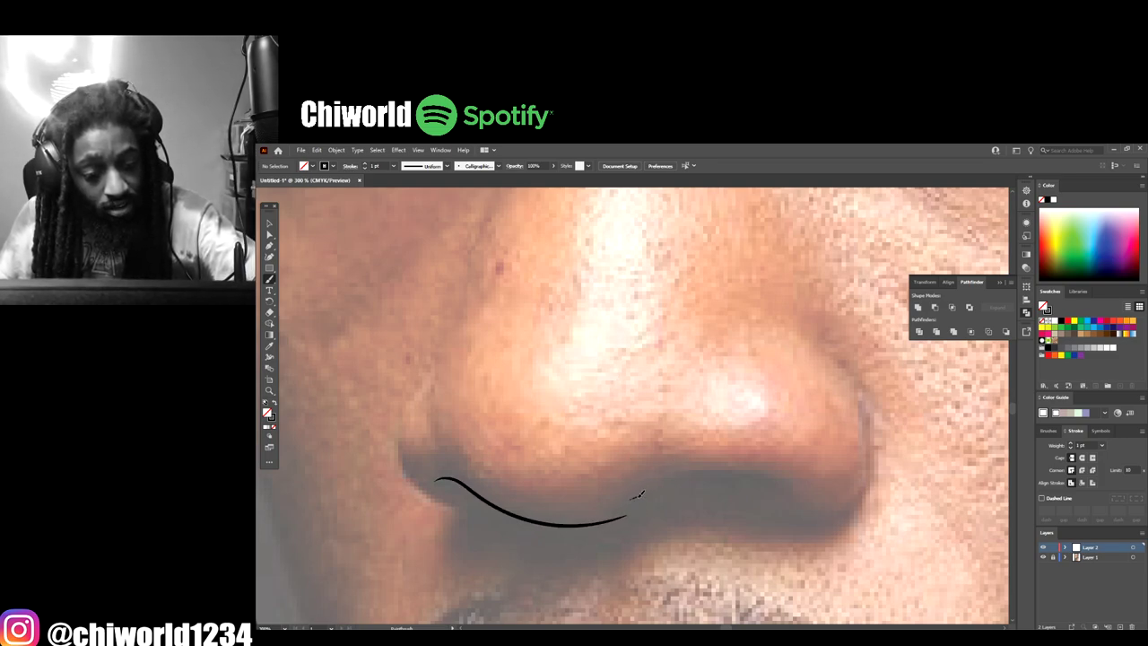
{"action": "mouse_move", "coordinate": [637, 495]}
{"action": "left_mouse_down"}
{"action": "mouse_move", "coordinate": [709, 473]}
{"action": "mouse_move", "coordinate": [777, 482]}
{"action": "mouse_move", "coordinate": [787, 496]}
{"action": "left_mouse_up"}
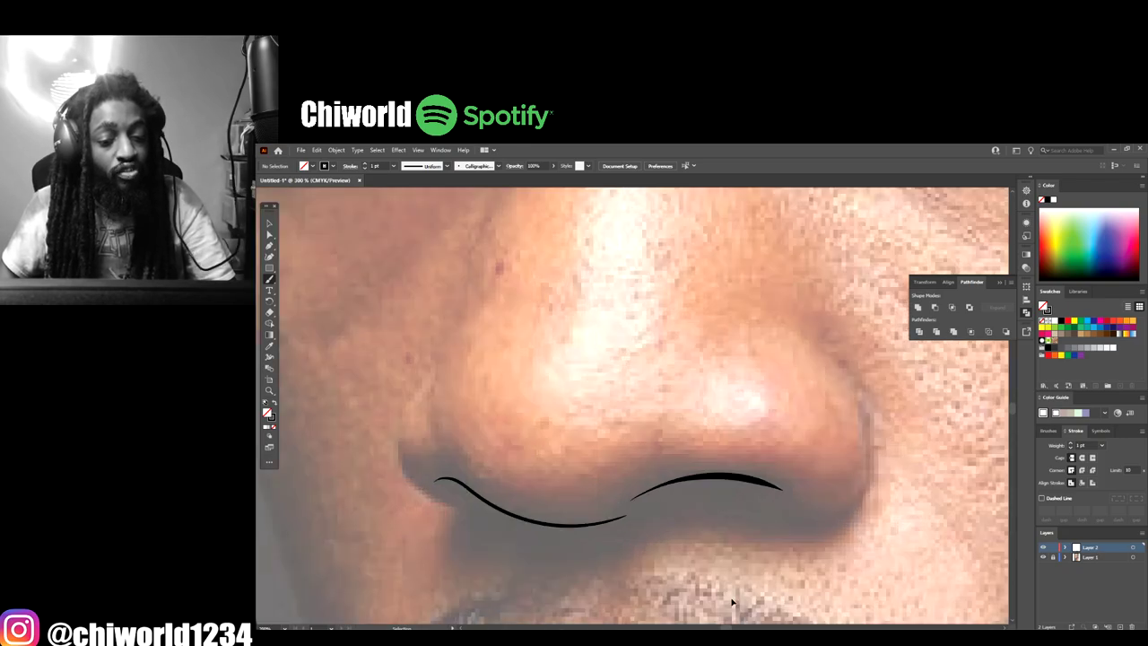
Step: Outline the left and right sides of the nose, redrawing the right side once
{"action": "scroll", "coordinate": [729, 592], "scroll_direction": "up", "scroll_amount": 2}
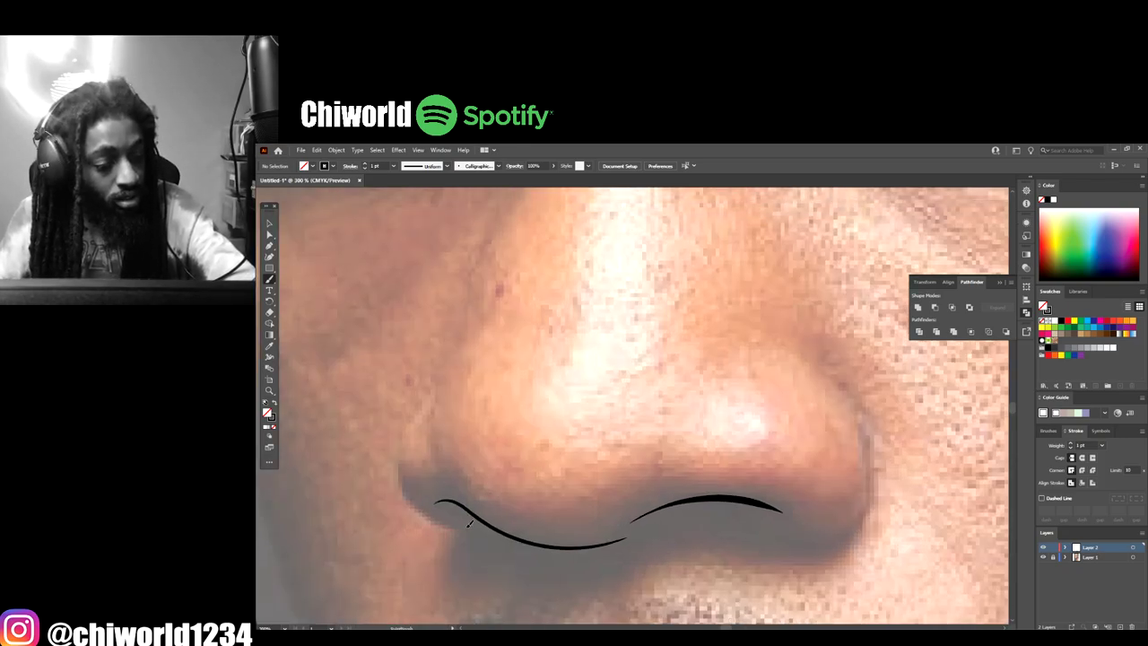
{"action": "mouse_move", "coordinate": [440, 517]}
{"action": "left_mouse_down"}
{"action": "mouse_move", "coordinate": [410, 488]}
{"action": "mouse_move", "coordinate": [400, 451]}
{"action": "mouse_move", "coordinate": [414, 416]}
{"action": "left_mouse_up"}
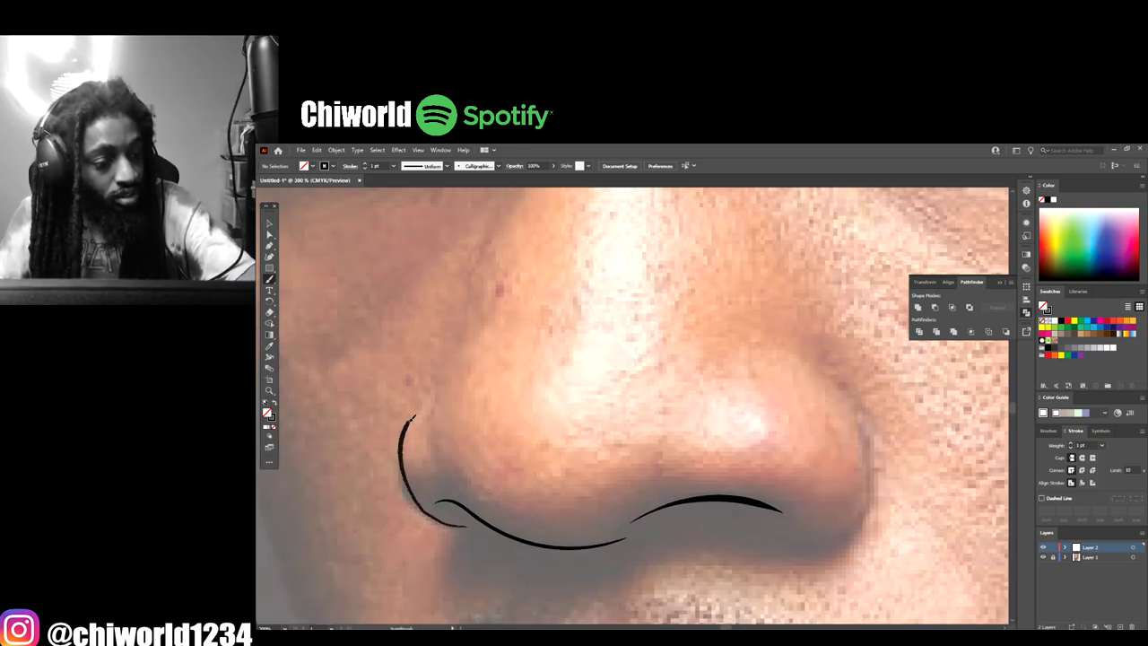
{"action": "left_click_drag", "start_coordinate": [432, 392], "coordinate": [431, 392]}
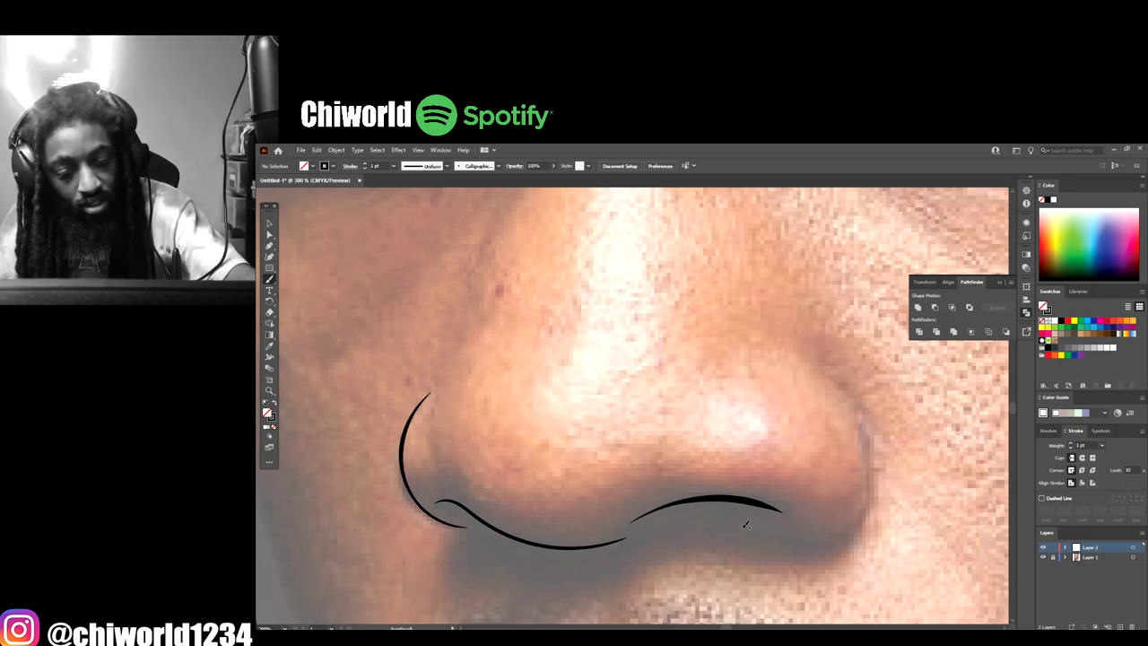
{"action": "mouse_move", "coordinate": [746, 529]}
{"action": "left_mouse_down"}
{"action": "mouse_move", "coordinate": [794, 545]}
{"action": "mouse_move", "coordinate": [851, 527]}
{"action": "mouse_move", "coordinate": [868, 466]}
{"action": "mouse_move", "coordinate": [852, 411]}
{"action": "mouse_move", "coordinate": [818, 379]}
{"action": "left_mouse_up"}
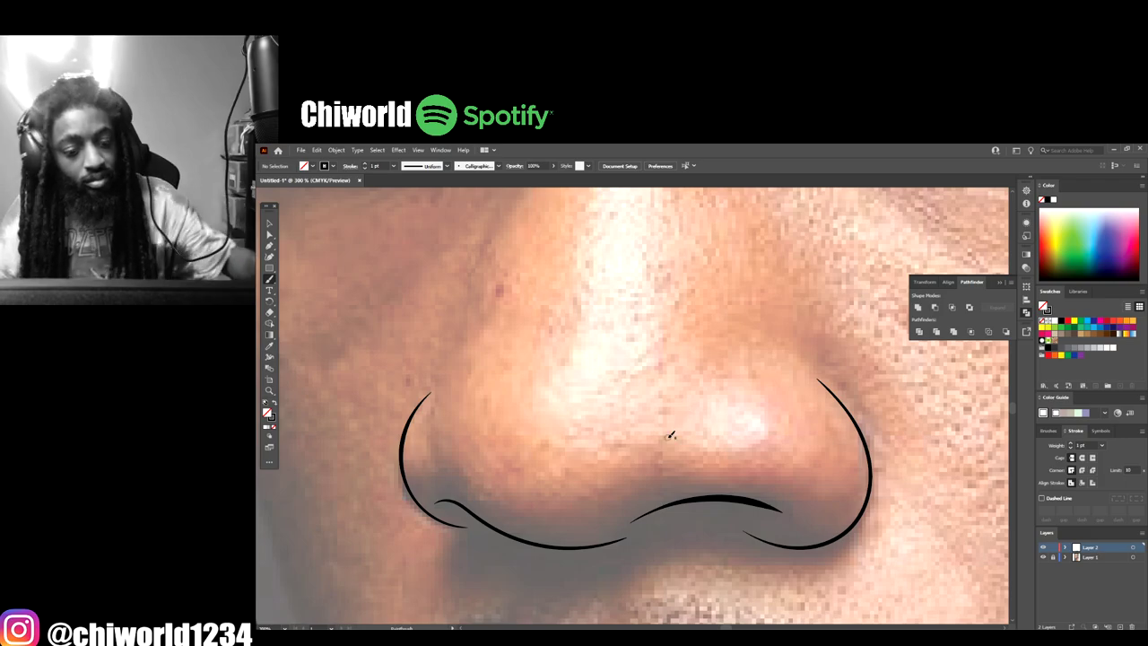
{"action": "key", "text": "ctrl+z"}
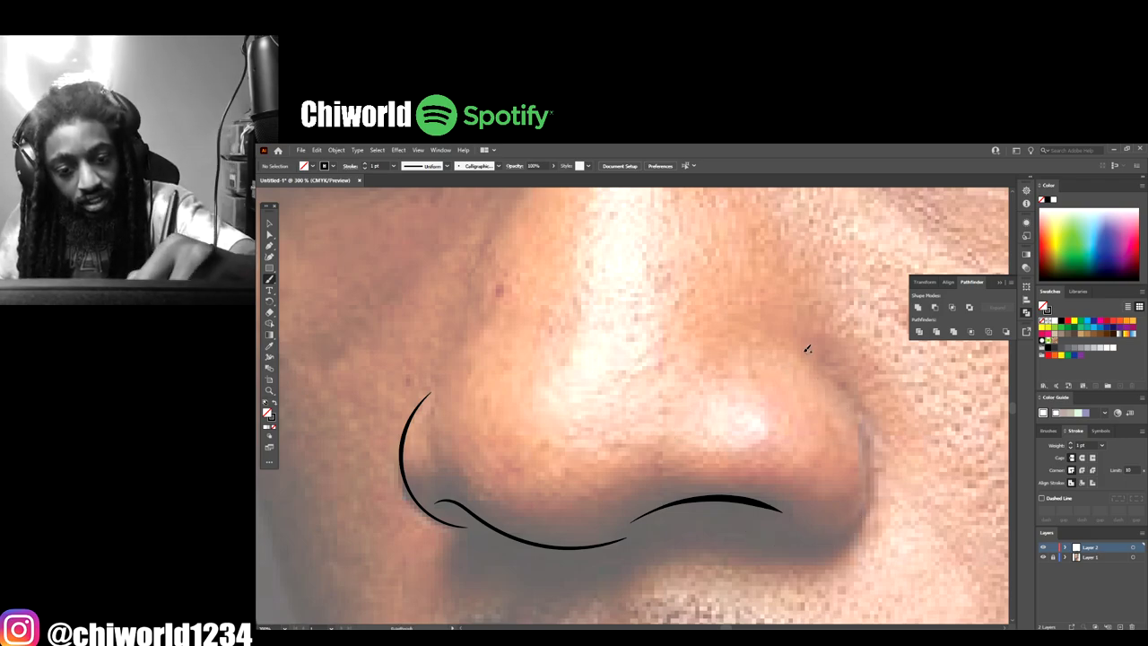
{"action": "mouse_move", "coordinate": [783, 339]}
{"action": "left_mouse_down"}
{"action": "mouse_move", "coordinate": [818, 359]}
{"action": "mouse_move", "coordinate": [852, 405]}
{"action": "mouse_move", "coordinate": [871, 466]}
{"action": "mouse_move", "coordinate": [853, 521]}
{"action": "mouse_move", "coordinate": [812, 541]}
{"action": "mouse_move", "coordinate": [762, 534]}
{"action": "left_mouse_up"}
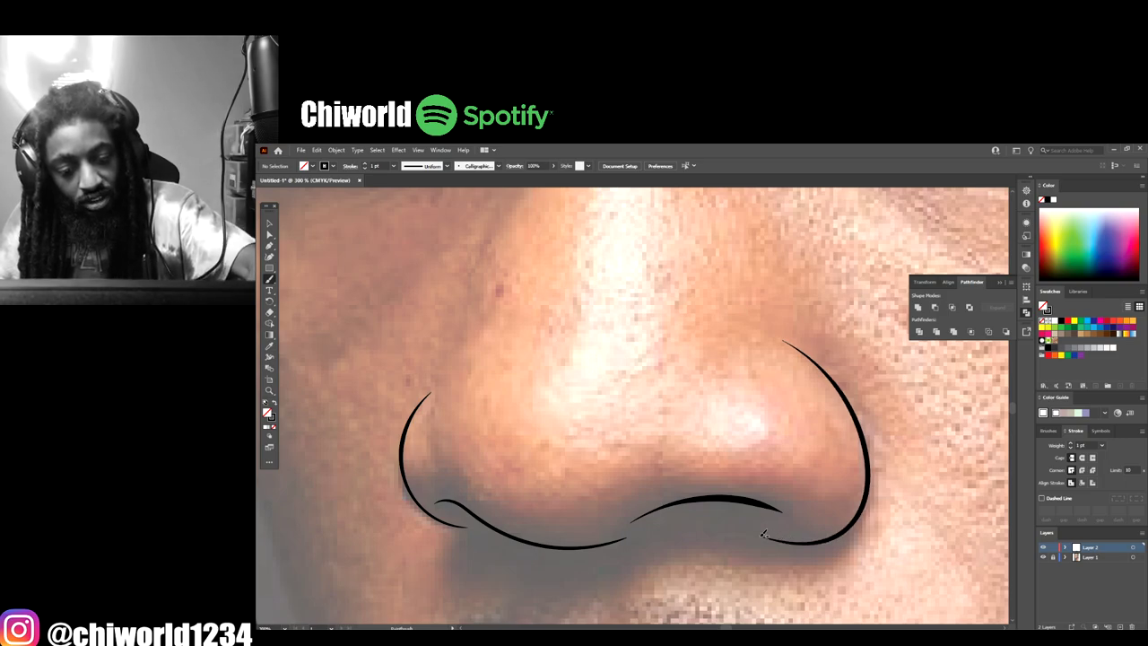
{"action": "key", "text": "ctrl+minus"}
{"action": "key", "text": "ctrl+minus"}
{"action": "key", "text": "ctrl+minus"}
{"action": "key", "text": "ctrl+minus"}
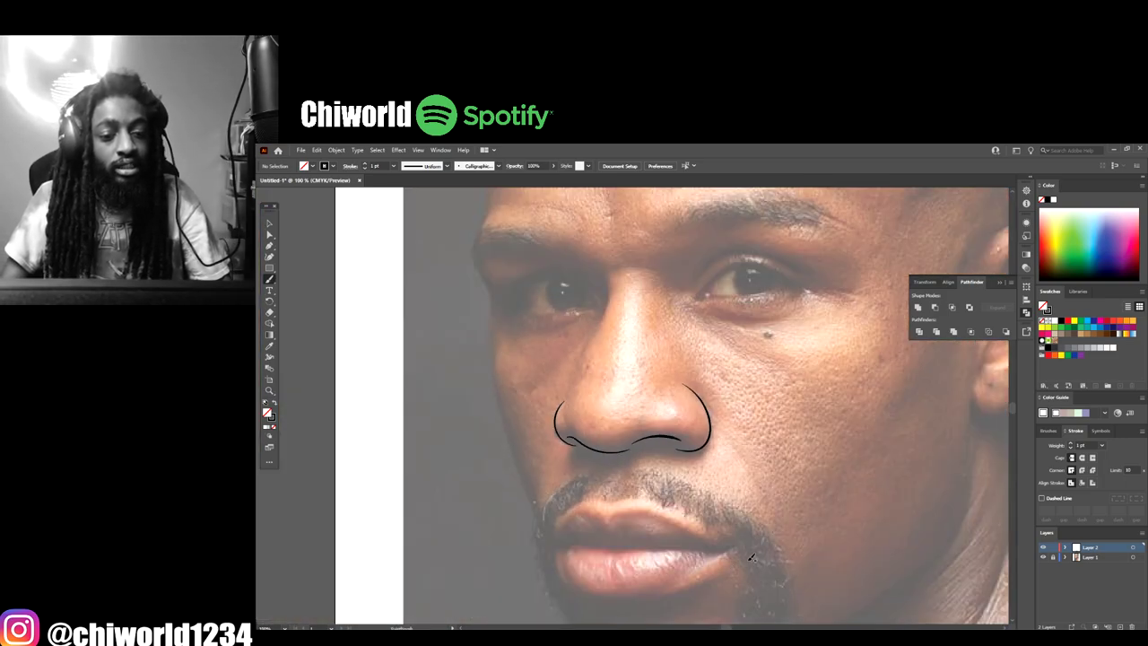
{"action": "scroll", "coordinate": [897, 556], "scroll_direction": "up", "scroll_amount": 1}
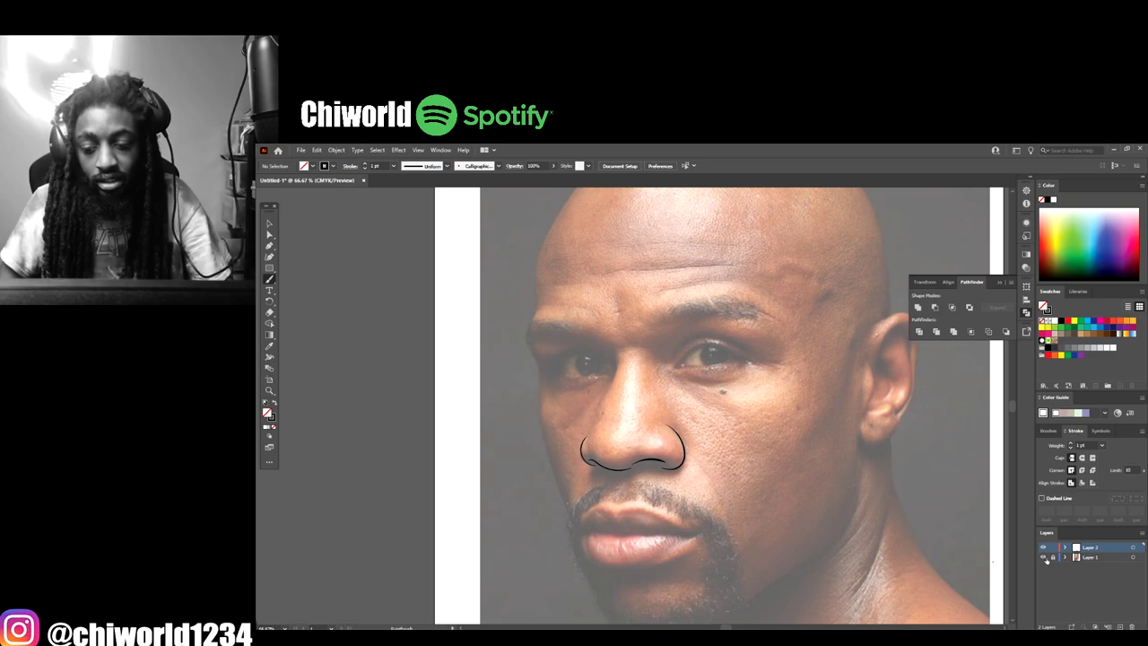
Step: Briefly hide the photo to check the lines, then set the stroke weight to 2 pt
{"action": "left_click", "coordinate": [1043, 557]}
{"action": "left_click", "coordinate": [1043, 558]}
{"action": "key", "text": "ctrl+plus"}
{"action": "key", "text": "ctrl+plus"}
{"action": "key", "text": "ctrl+plus"}
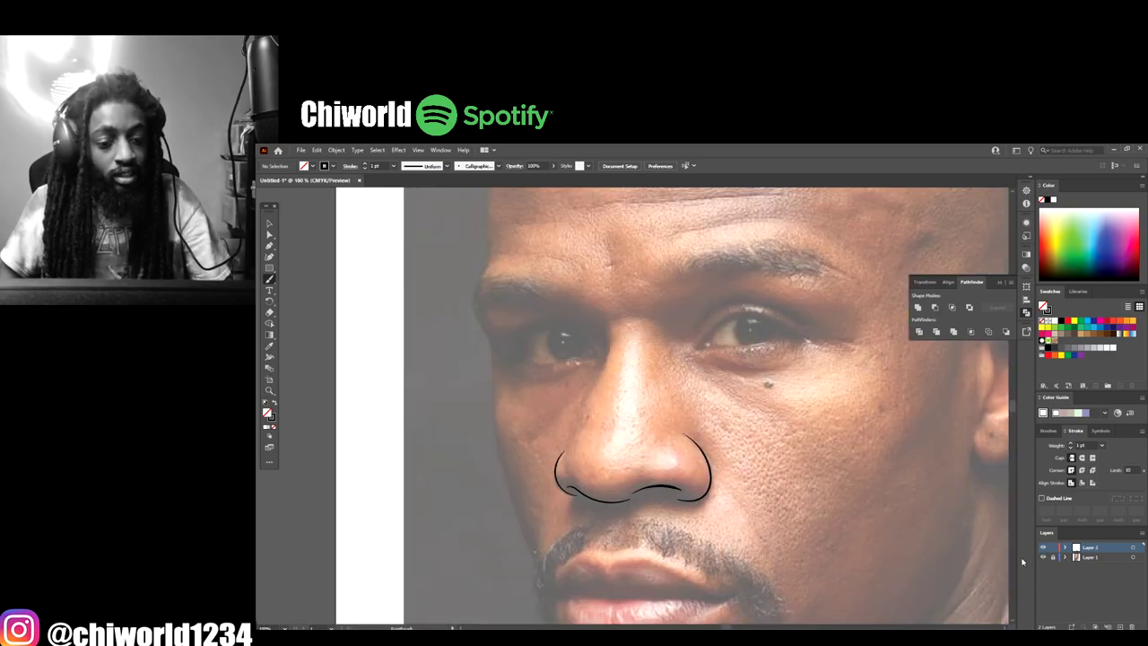
{"action": "scroll", "coordinate": [929, 566], "scroll_direction": "left", "scroll_amount": 1}
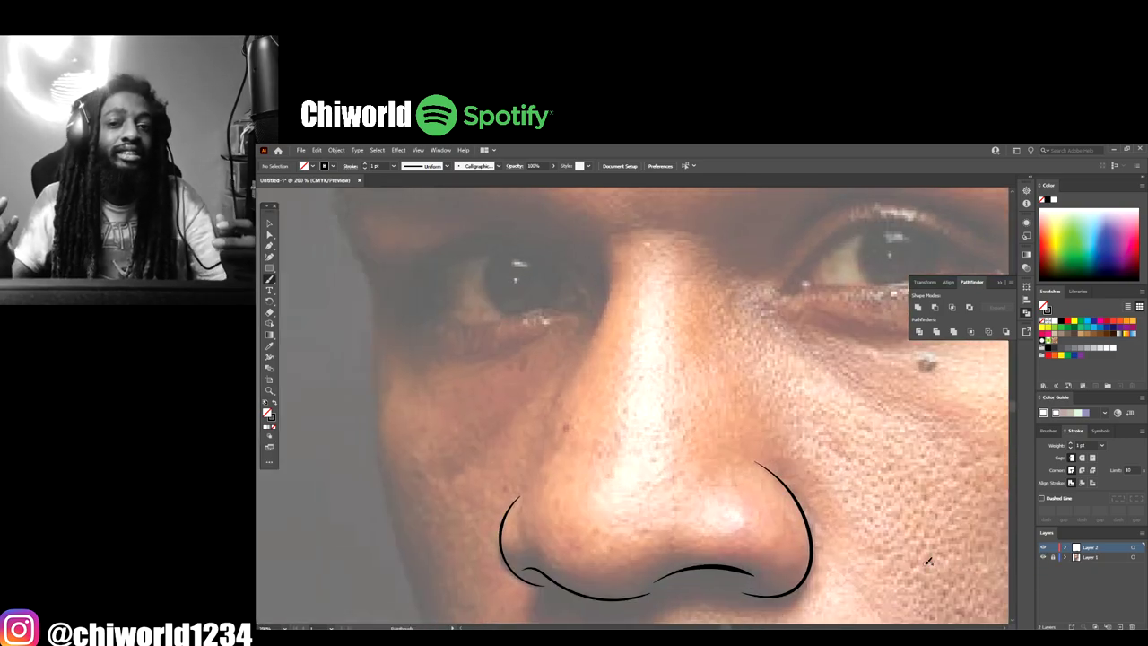
{"action": "left_click", "coordinate": [392, 167]}
{"action": "left_click", "coordinate": [408, 221]}
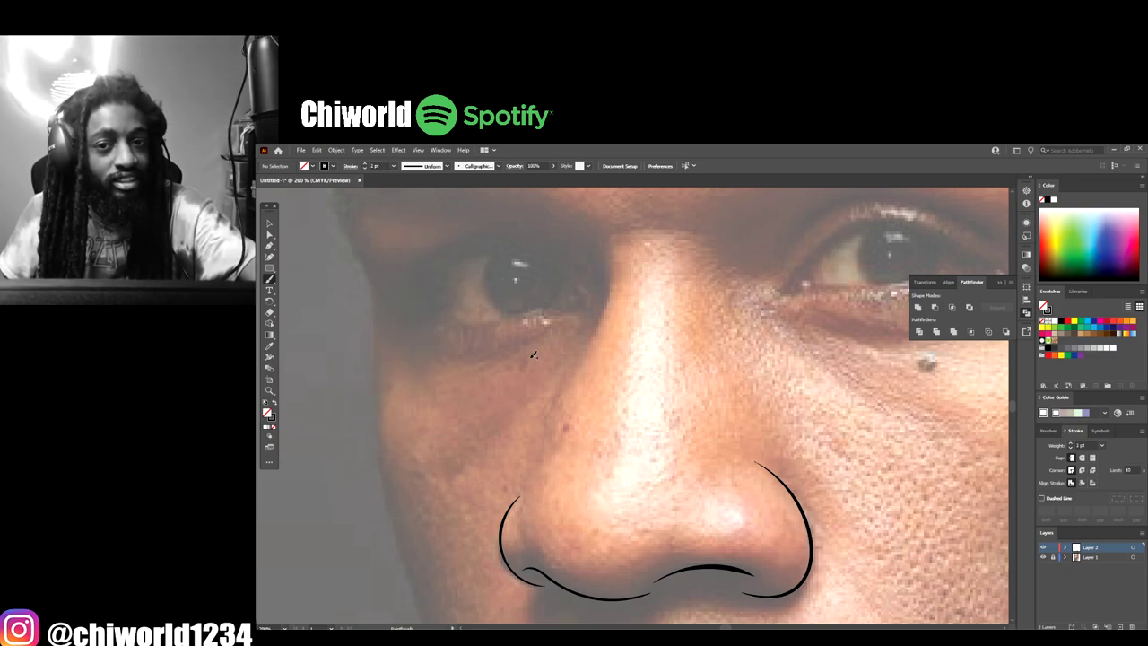
Step: Trace the left side of the nose bridge and the left eye's lids and inner corner
{"action": "scroll", "coordinate": [537, 410], "scroll_direction": "up", "scroll_amount": 3}
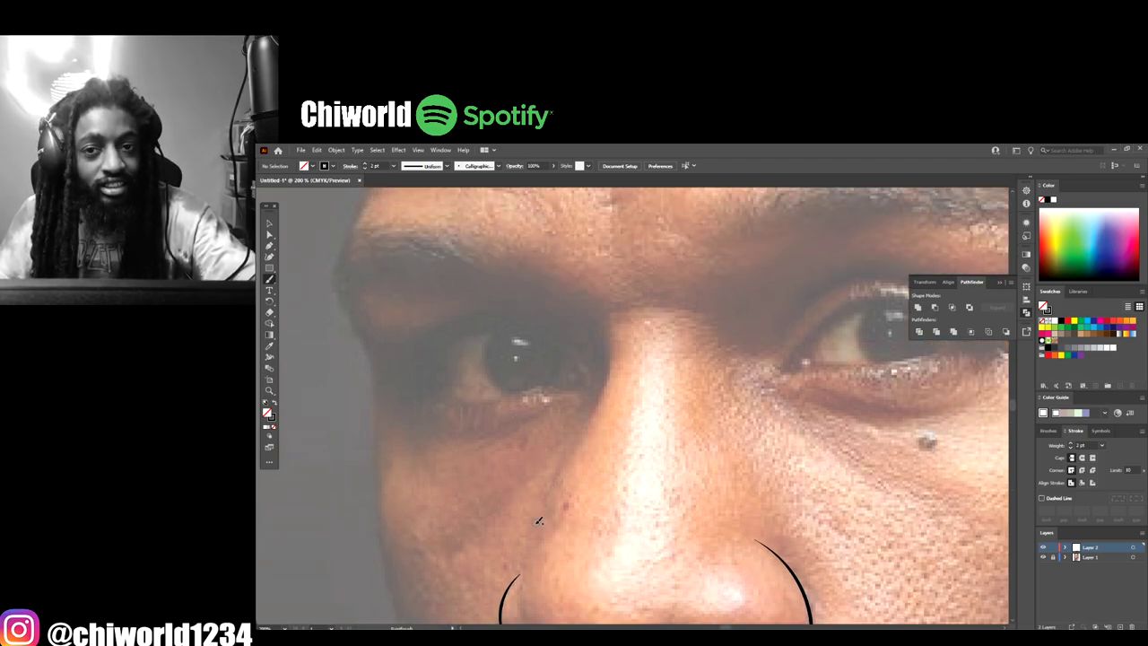
{"action": "mouse_move", "coordinate": [541, 504]}
{"action": "left_mouse_down"}
{"action": "mouse_move", "coordinate": [612, 372]}
{"action": "mouse_move", "coordinate": [607, 322]}
{"action": "mouse_move", "coordinate": [598, 399]}
{"action": "mouse_move", "coordinate": [606, 331]}
{"action": "mouse_move", "coordinate": [581, 296]}
{"action": "left_mouse_up"}
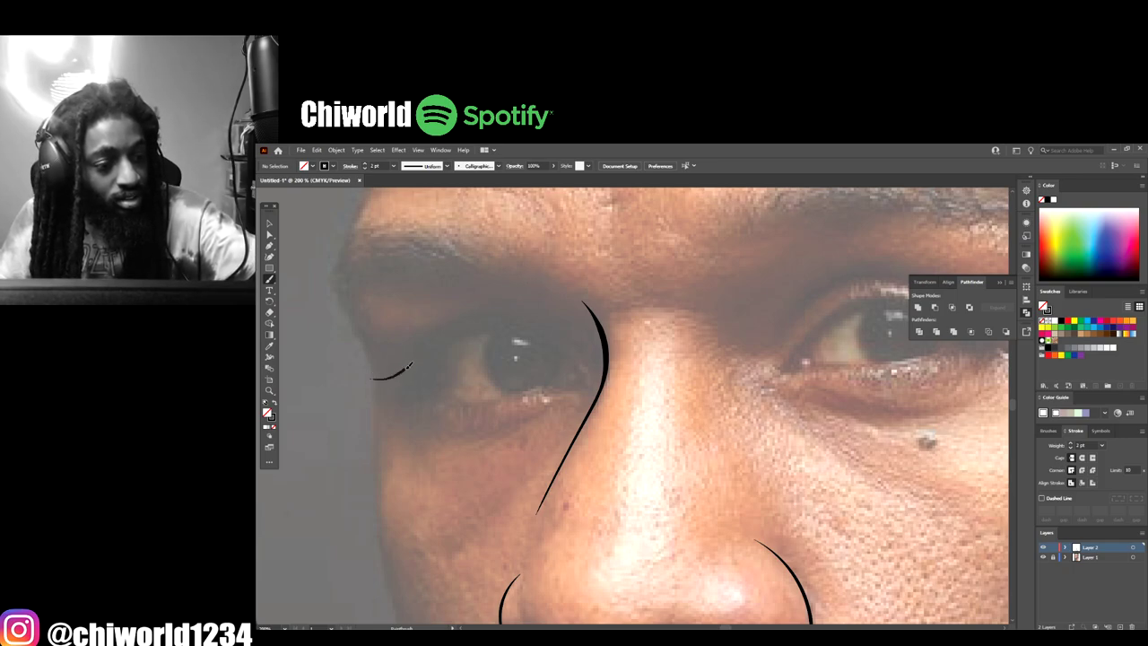
{"action": "mouse_move", "coordinate": [410, 365]}
{"action": "left_mouse_down"}
{"action": "mouse_move", "coordinate": [448, 336]}
{"action": "mouse_move", "coordinate": [522, 324]}
{"action": "mouse_move", "coordinate": [581, 368]}
{"action": "mouse_move", "coordinate": [577, 388]}
{"action": "left_mouse_up"}
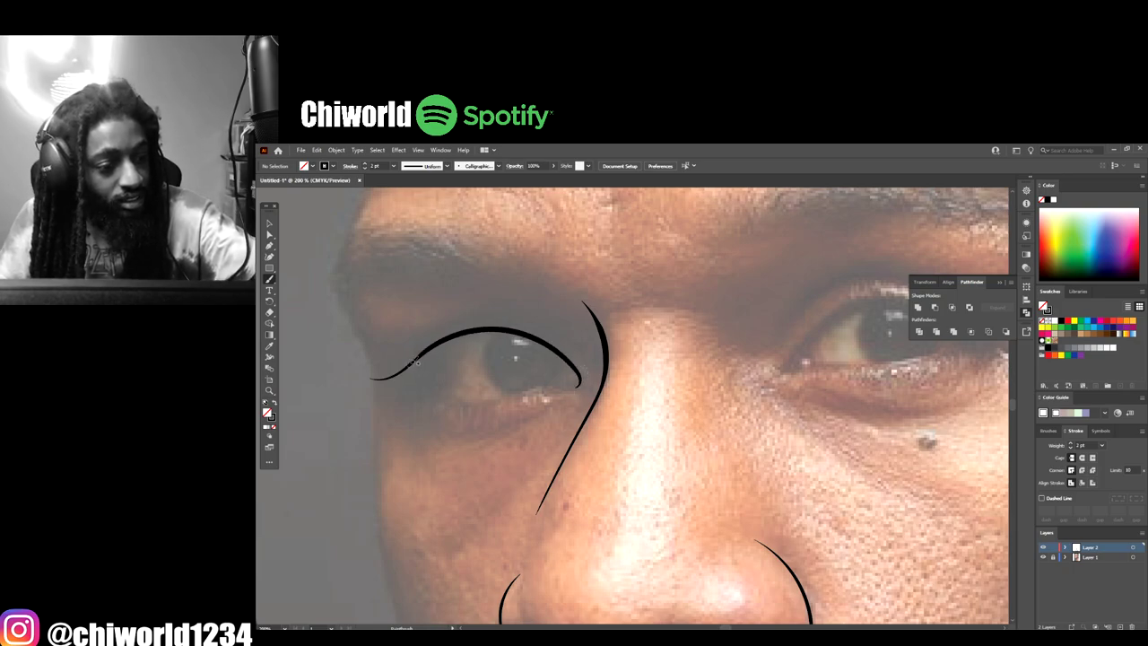
{"action": "mouse_move", "coordinate": [414, 362]}
{"action": "left_mouse_down"}
{"action": "mouse_move", "coordinate": [438, 392]}
{"action": "mouse_move", "coordinate": [478, 403]}
{"action": "mouse_move", "coordinate": [580, 383]}
{"action": "left_mouse_up"}
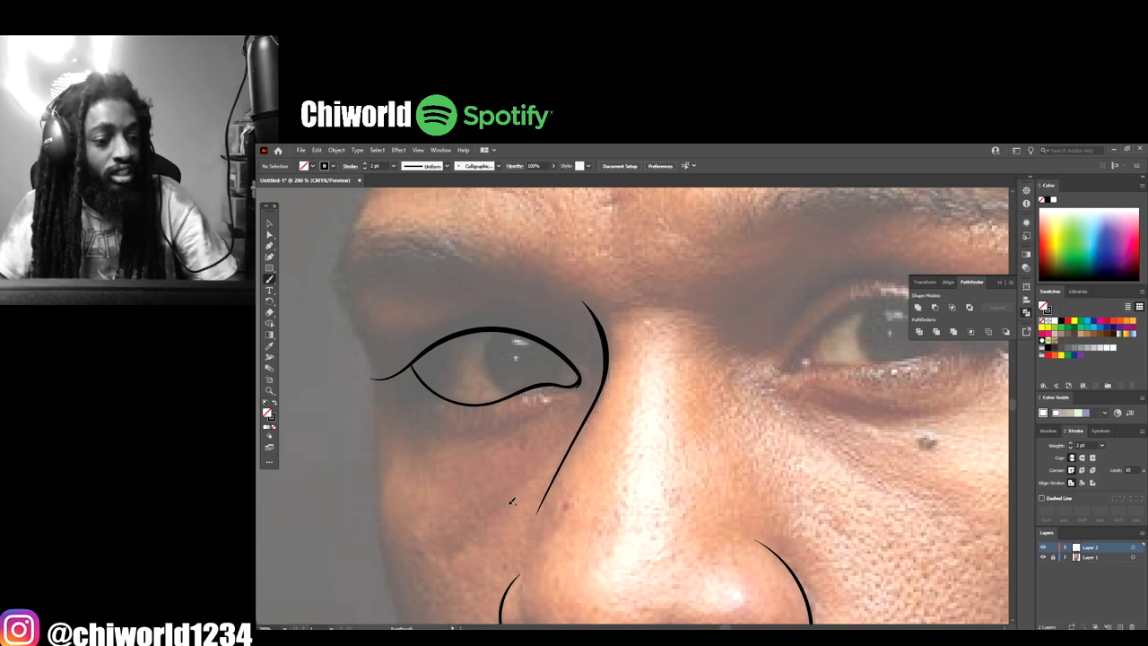
{"action": "scroll", "coordinate": [513, 502], "scroll_direction": "up", "scroll_amount": 3}
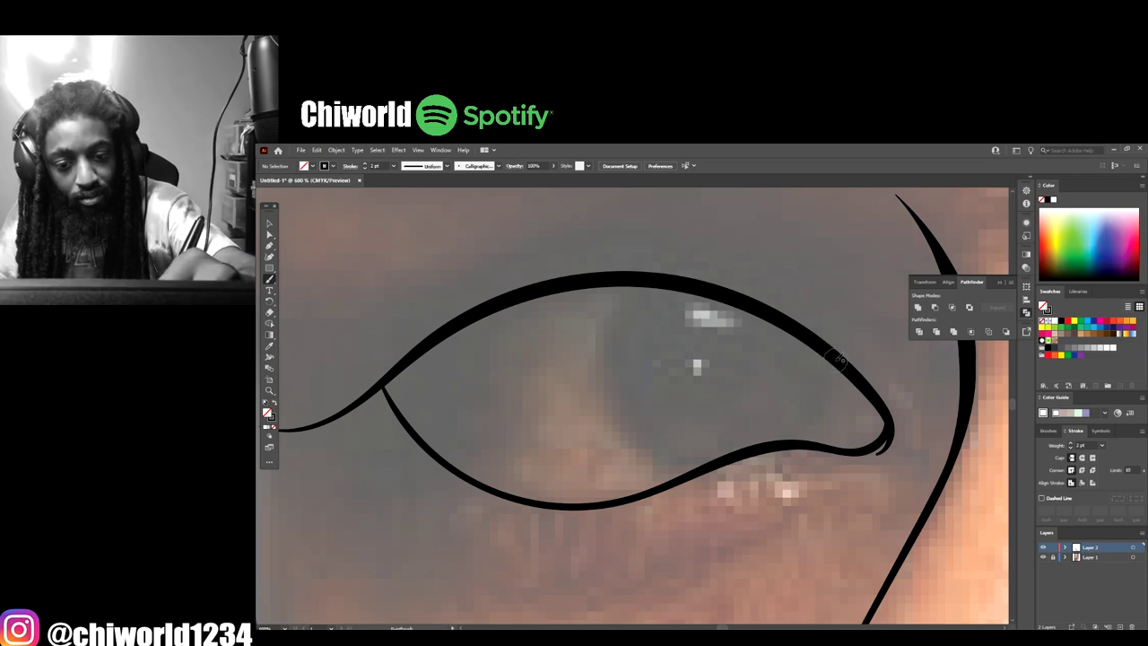
{"action": "mouse_move", "coordinate": [833, 362]}
{"action": "left_mouse_down"}
{"action": "mouse_move", "coordinate": [829, 399]}
{"action": "mouse_move", "coordinate": [787, 437]}
{"action": "mouse_move", "coordinate": [700, 463]}
{"action": "mouse_move", "coordinate": [658, 453]}
{"action": "mouse_move", "coordinate": [593, 377]}
{"action": "mouse_move", "coordinate": [589, 325]}
{"action": "mouse_move", "coordinate": [626, 287]}
{"action": "left_mouse_up"}
Step: Trace the right eye's upper and lower lids and both edges of its iris
{"action": "scroll", "coordinate": [611, 358], "scroll_direction": "down", "scroll_amount": 6}
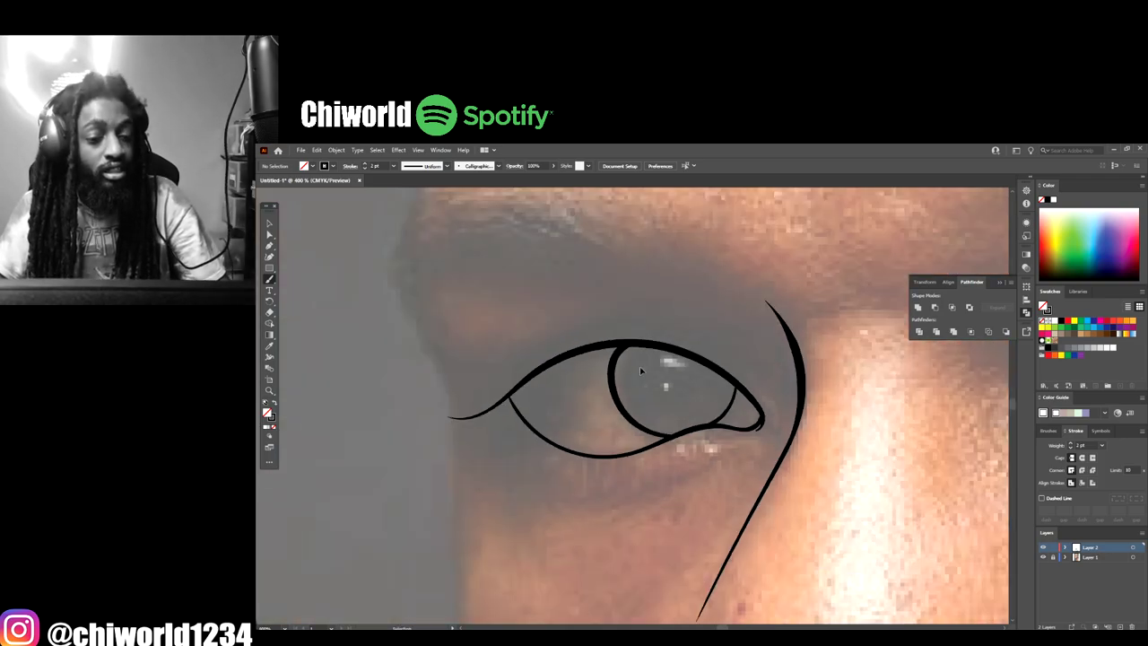
{"action": "scroll", "coordinate": [742, 459], "scroll_direction": "up", "scroll_amount": 5}
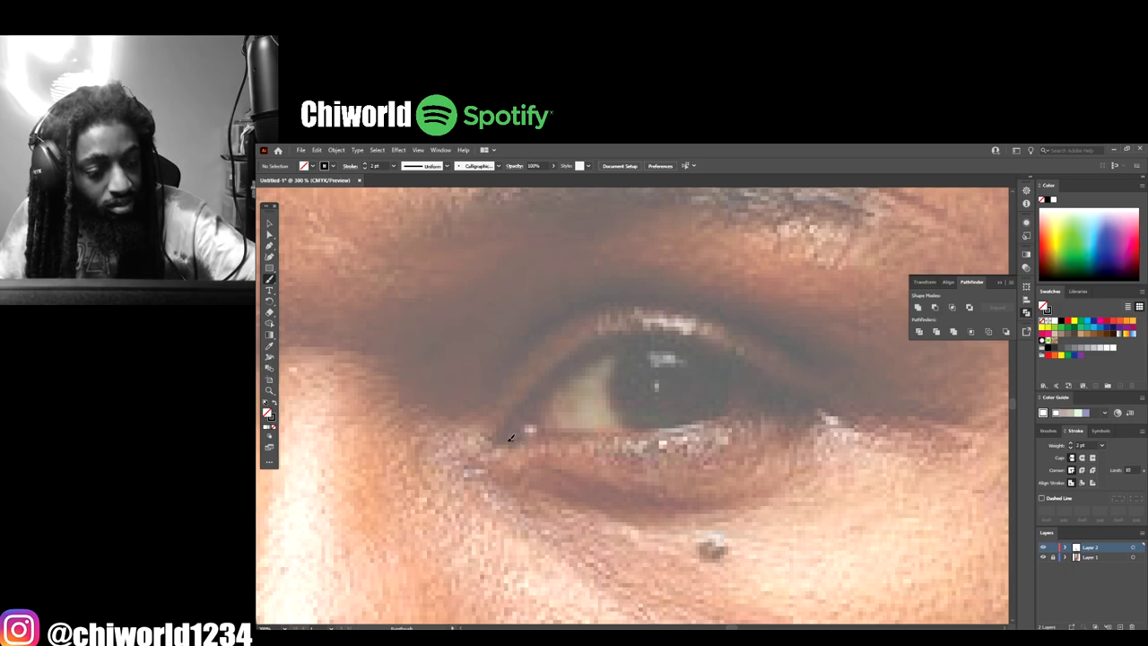
{"action": "mouse_move", "coordinate": [510, 438]}
{"action": "left_mouse_down"}
{"action": "mouse_move", "coordinate": [501, 422]}
{"action": "mouse_move", "coordinate": [589, 350]}
{"action": "mouse_move", "coordinate": [653, 331]}
{"action": "mouse_move", "coordinate": [792, 395]}
{"action": "mouse_move", "coordinate": [849, 405]}
{"action": "left_mouse_up"}
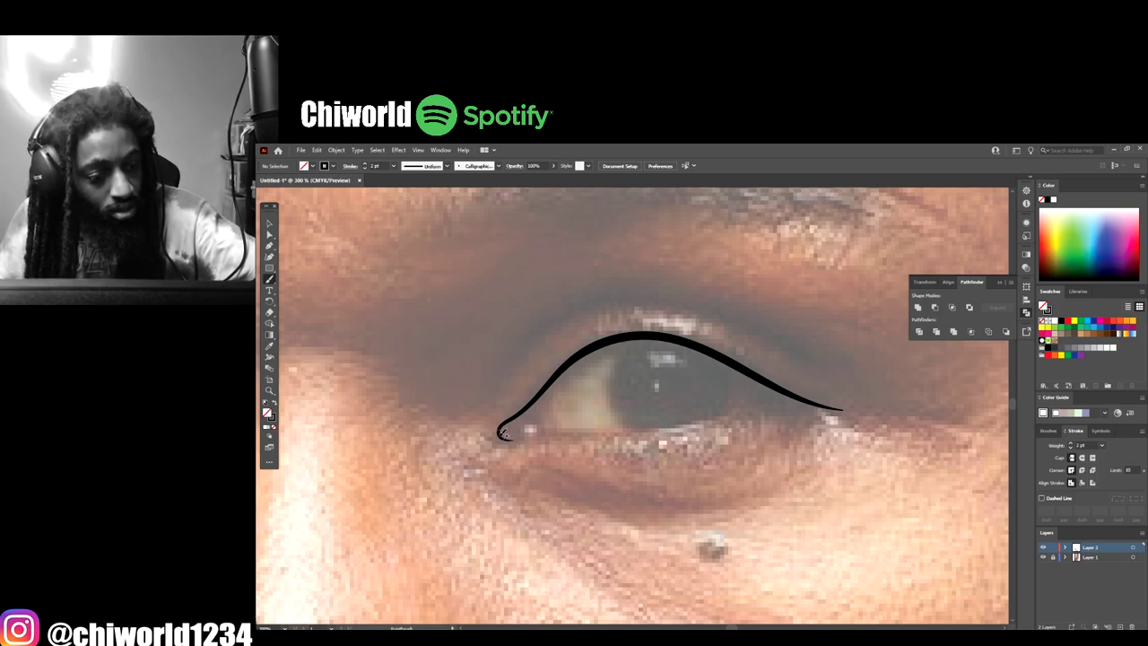
{"action": "mouse_move", "coordinate": [531, 431]}
{"action": "left_mouse_down"}
{"action": "mouse_move", "coordinate": [657, 425]}
{"action": "mouse_move", "coordinate": [777, 392]}
{"action": "left_mouse_up"}
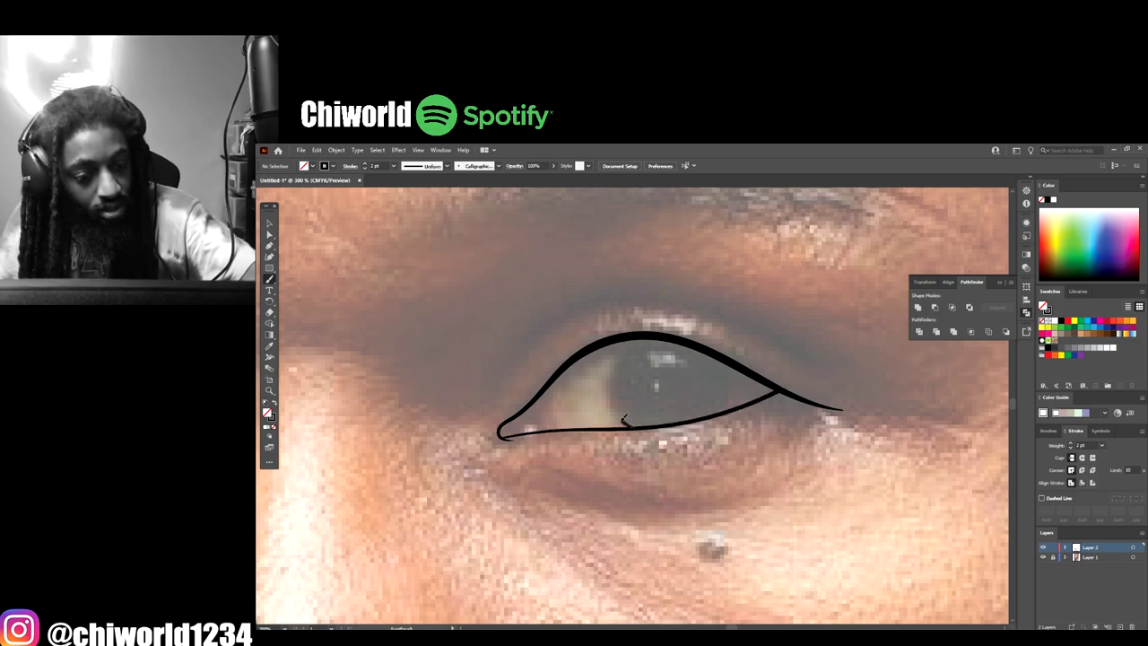
{"action": "mouse_move", "coordinate": [625, 419]}
{"action": "left_mouse_down"}
{"action": "mouse_move", "coordinate": [607, 377]}
{"action": "mouse_move", "coordinate": [617, 338]}
{"action": "left_mouse_up"}
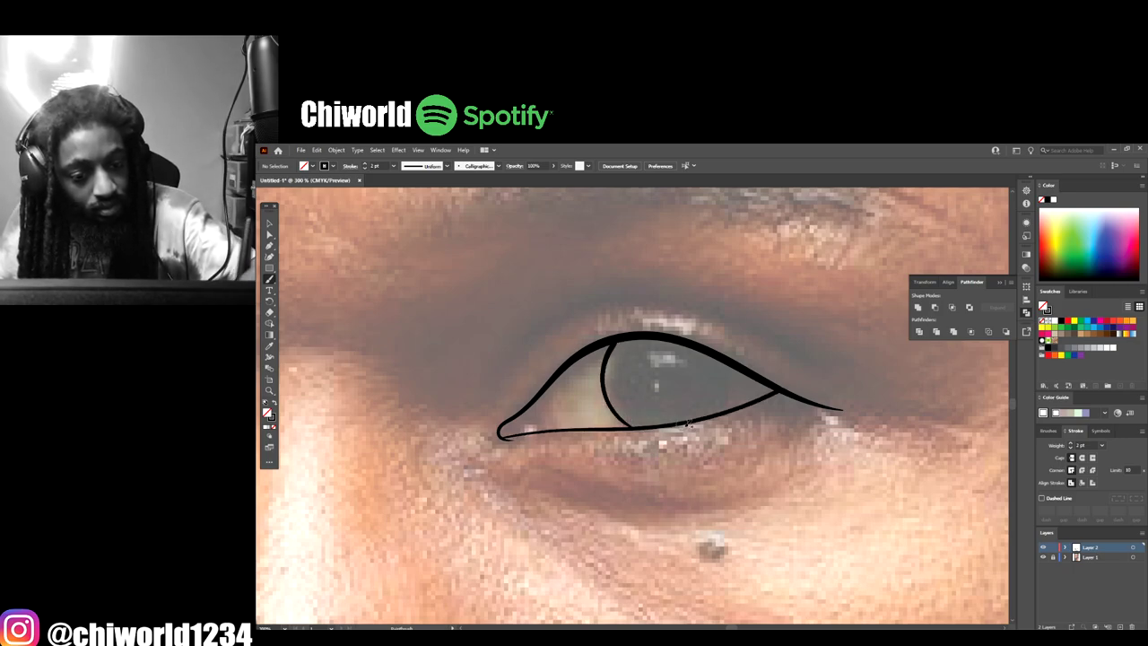
{"action": "left_click_drag", "start_coordinate": [705, 414], "coordinate": [727, 357]}
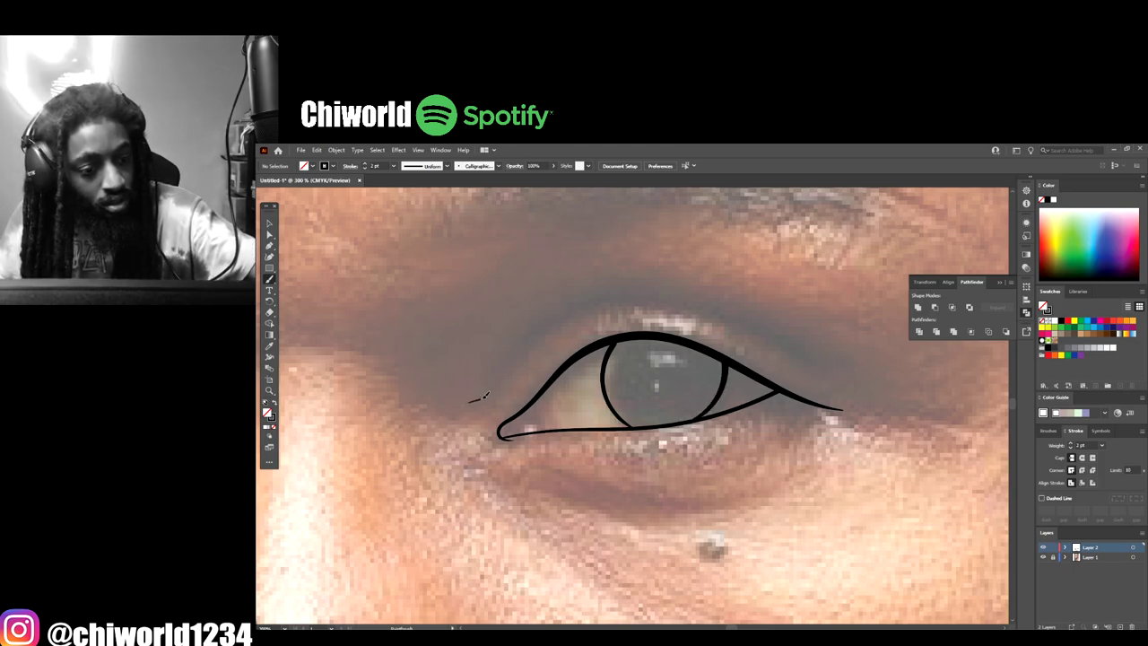
Step: Add two strokes at the right eye's inner corner, discarding an unwanted crease stroke
{"action": "mouse_move", "coordinate": [486, 394]}
{"action": "left_mouse_down"}
{"action": "mouse_move", "coordinate": [523, 360]}
{"action": "mouse_move", "coordinate": [506, 363]}
{"action": "left_mouse_up"}
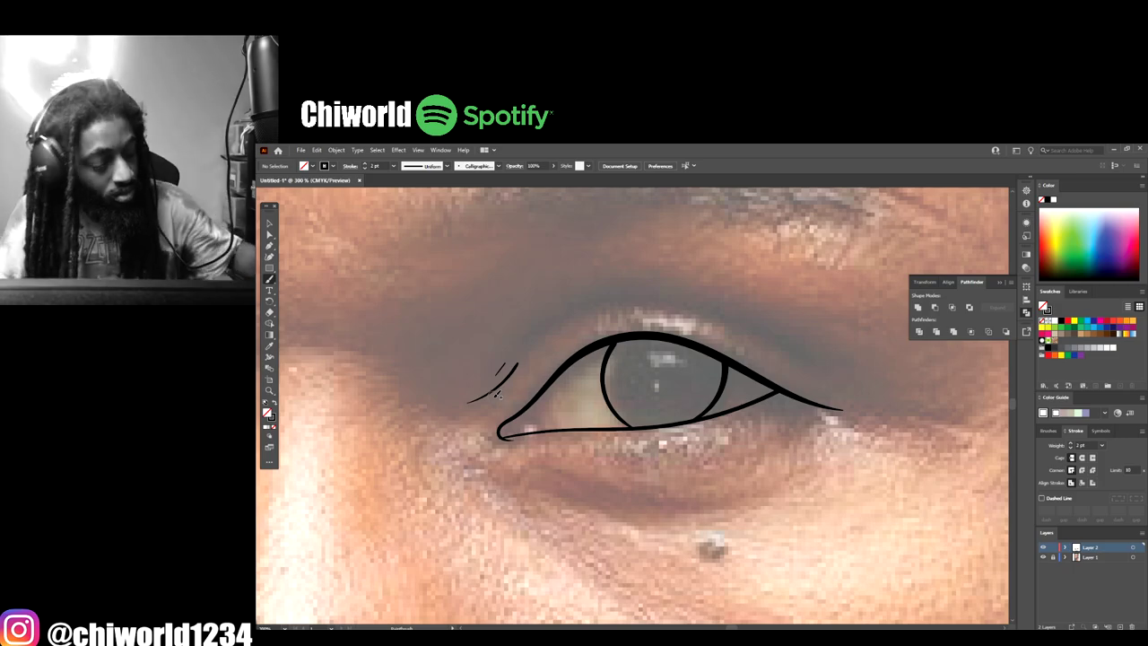
{"action": "key", "text": "ctrl+z"}
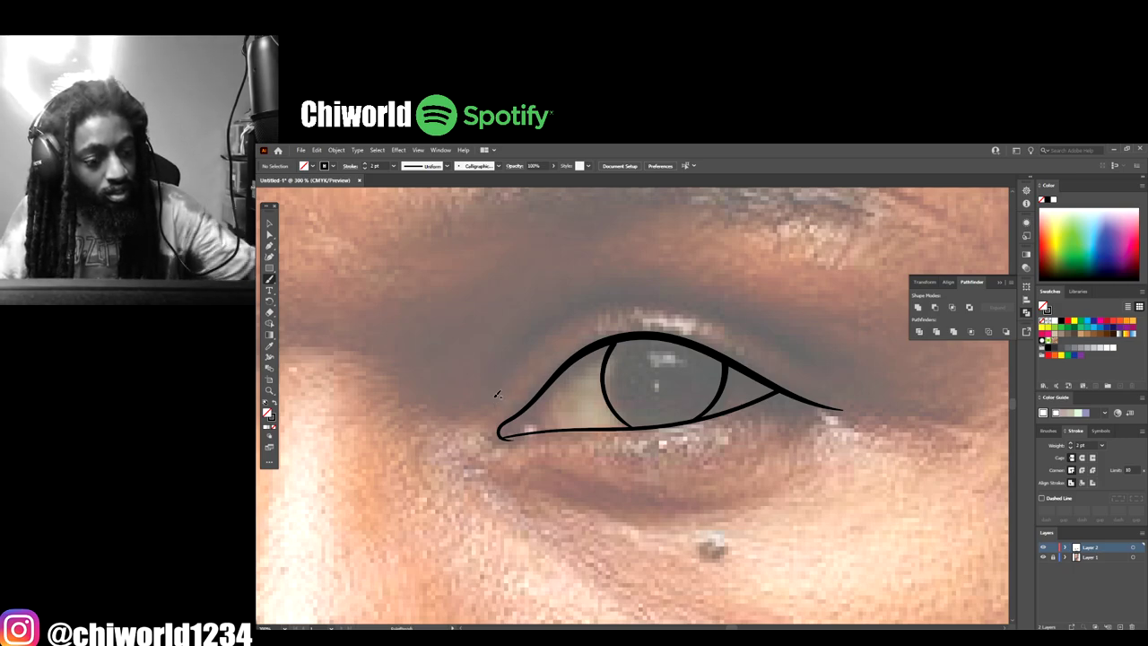
{"action": "scroll", "coordinate": [524, 418], "scroll_direction": "up", "scroll_amount": 2}
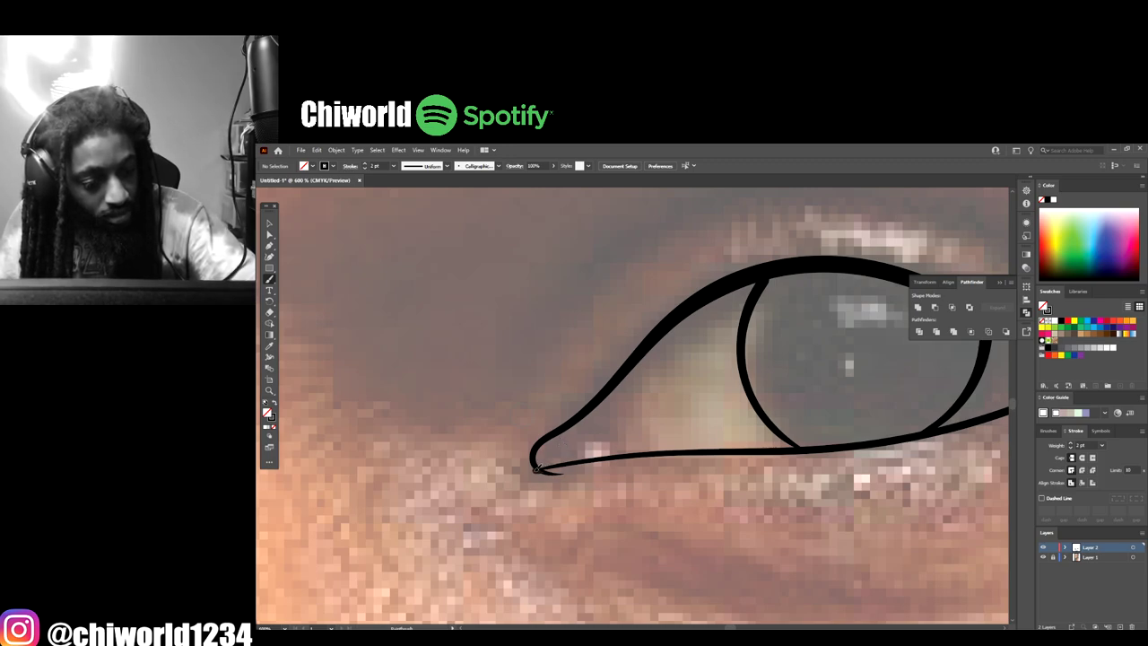
{"action": "mouse_move", "coordinate": [536, 466]}
{"action": "left_mouse_down"}
{"action": "mouse_move", "coordinate": [529, 452]}
{"action": "mouse_move", "coordinate": [543, 439]}
{"action": "left_mouse_up"}
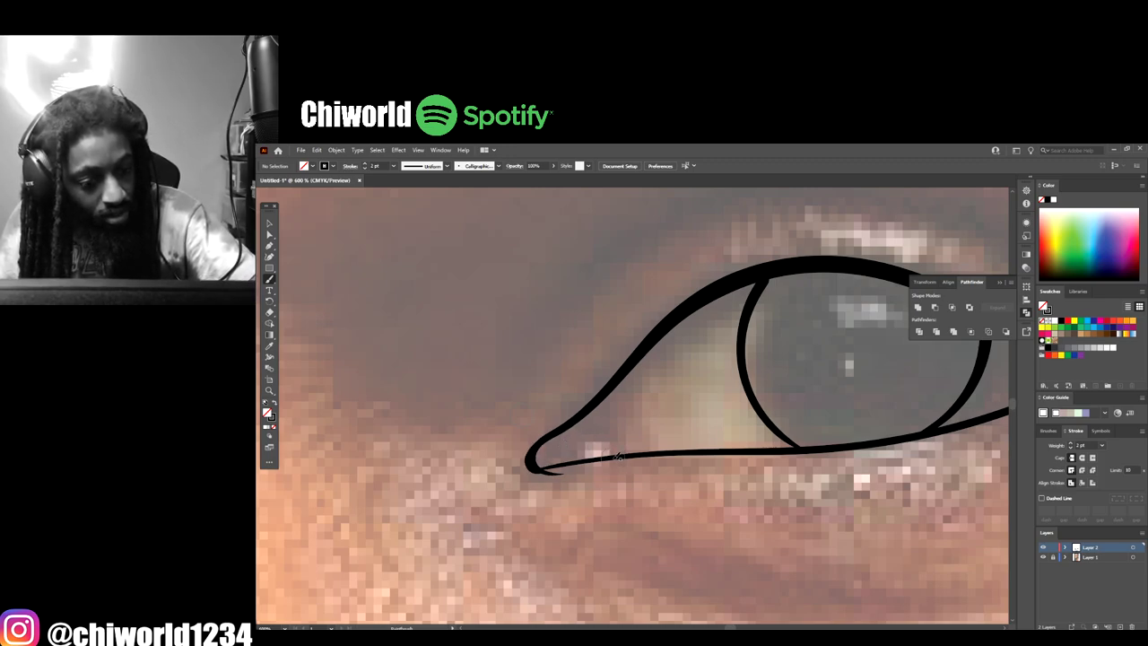
{"action": "mouse_move", "coordinate": [614, 455]}
{"action": "left_mouse_down"}
{"action": "mouse_move", "coordinate": [596, 406]}
{"action": "mouse_move", "coordinate": [617, 384]}
{"action": "left_mouse_up"}
{"action": "key", "text": "ctrl+minus"}
{"action": "key", "text": "ctrl+minus"}
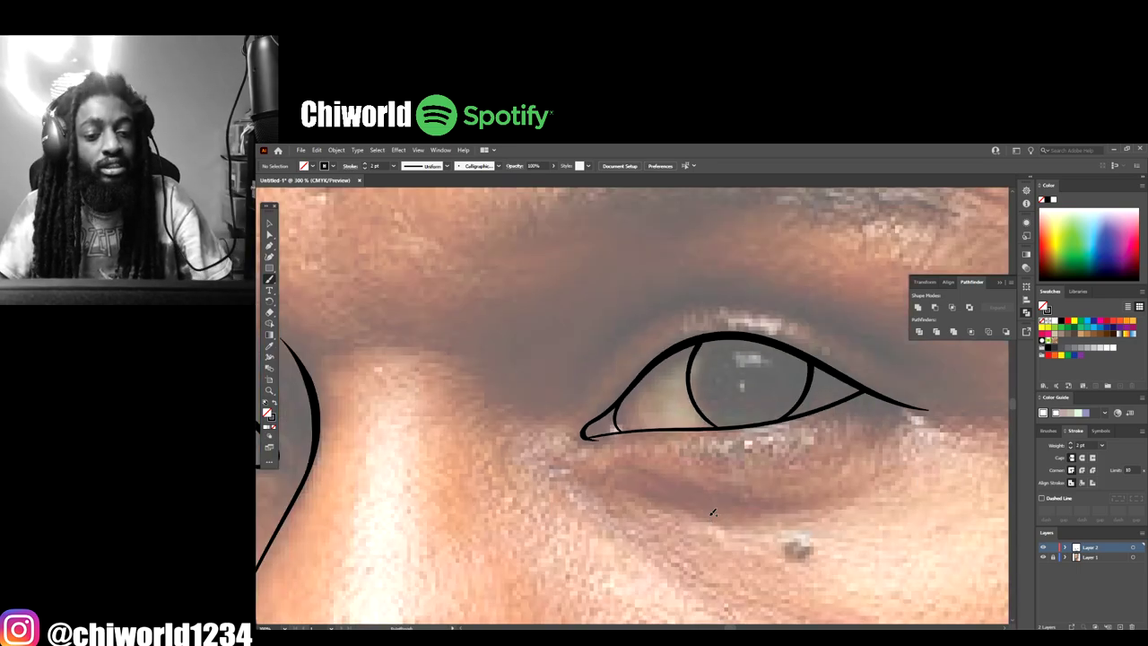
Step: Draw the crease above the right eye and a bag line beneath it
{"action": "scroll", "coordinate": [713, 511], "scroll_direction": "up", "scroll_amount": 3}
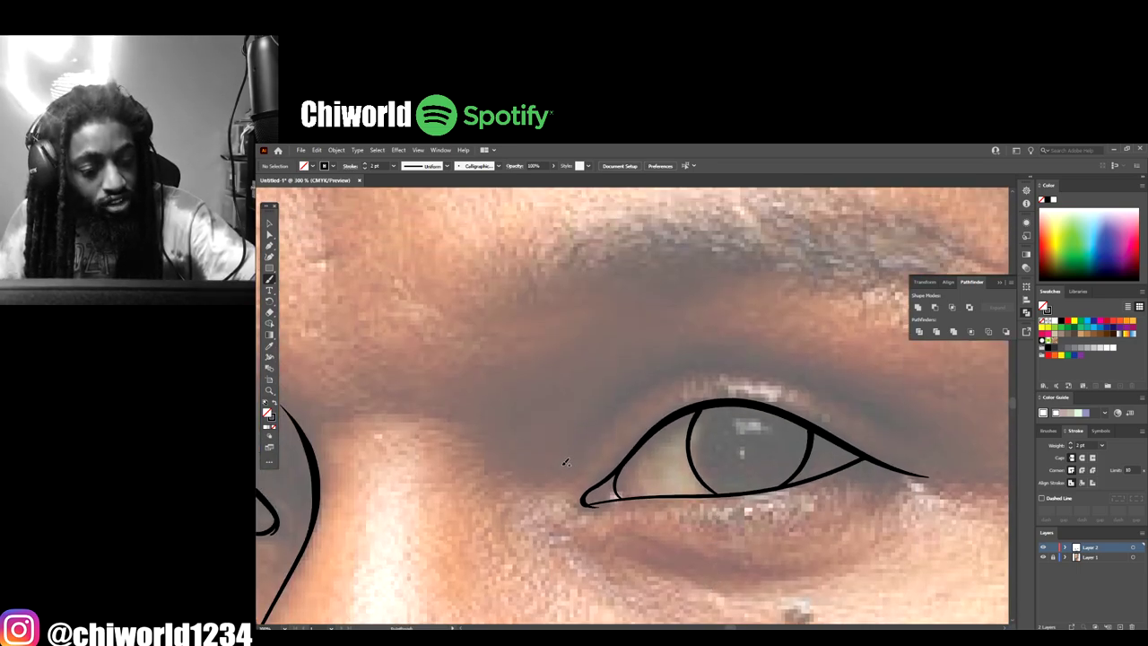
{"action": "mouse_move", "coordinate": [596, 438]}
{"action": "left_mouse_down"}
{"action": "mouse_move", "coordinate": [640, 382]}
{"action": "mouse_move", "coordinate": [741, 355]}
{"action": "mouse_move", "coordinate": [835, 379]}
{"action": "mouse_move", "coordinate": [918, 442]}
{"action": "left_mouse_up"}
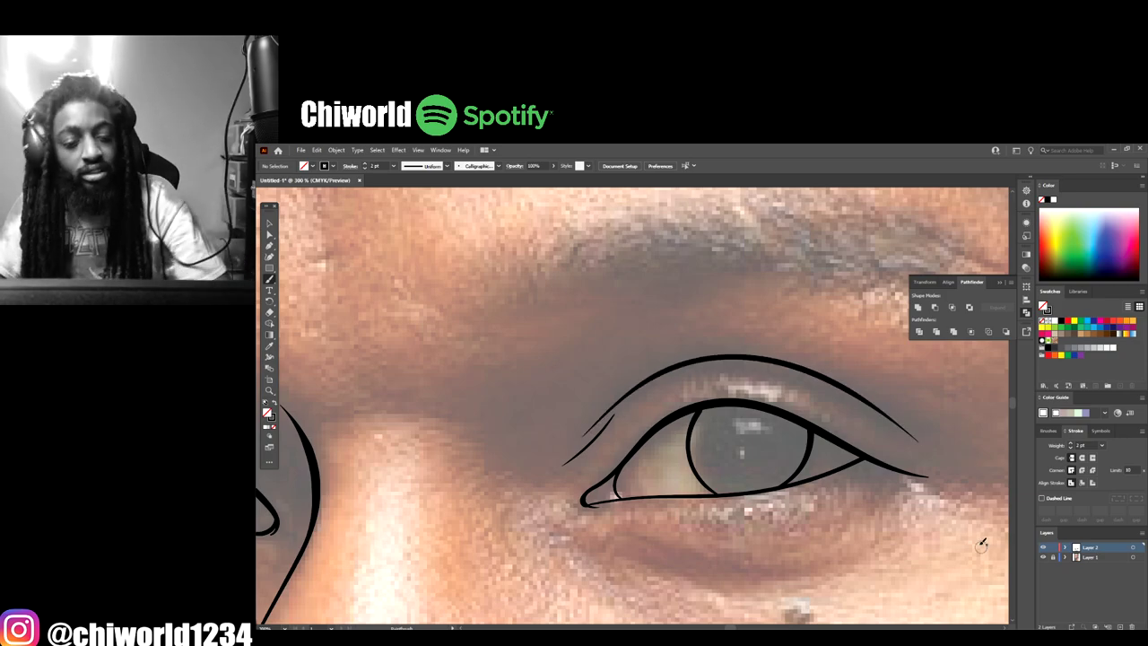
{"action": "scroll", "coordinate": [982, 544], "scroll_direction": "down", "scroll_amount": 4}
{"action": "scroll", "coordinate": [885, 547], "scroll_direction": "up", "scroll_amount": 2}
{"action": "key", "text": "ctrl+equal"}
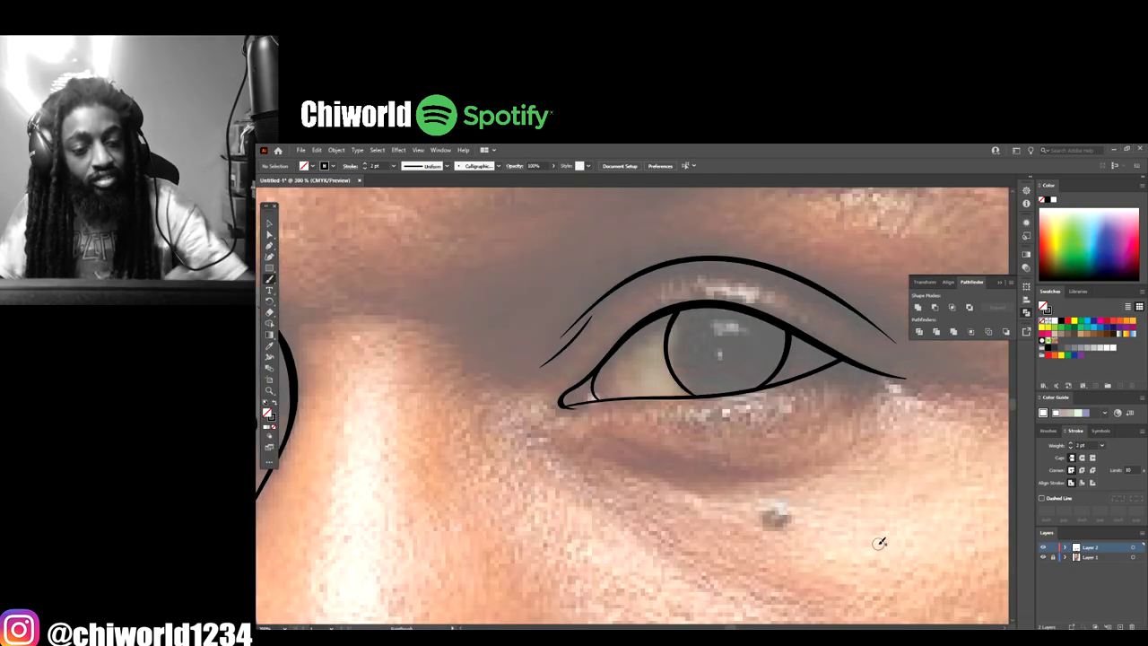
{"action": "mouse_move", "coordinate": [565, 441]}
{"action": "left_mouse_down"}
{"action": "mouse_move", "coordinate": [672, 470]}
{"action": "mouse_move", "coordinate": [756, 479]}
{"action": "left_mouse_up"}
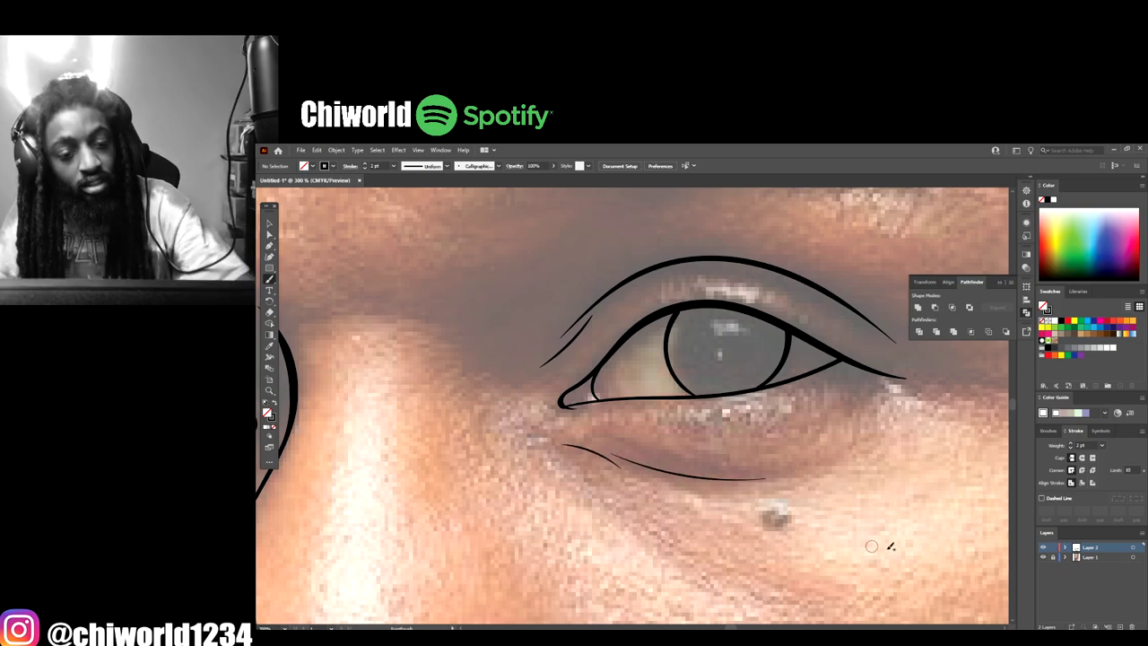
Step: Draw a bag line under the left eye and a fold line above its upper lid
{"action": "key", "text": "ctrl+minus"}
{"action": "key", "text": "ctrl+equal"}
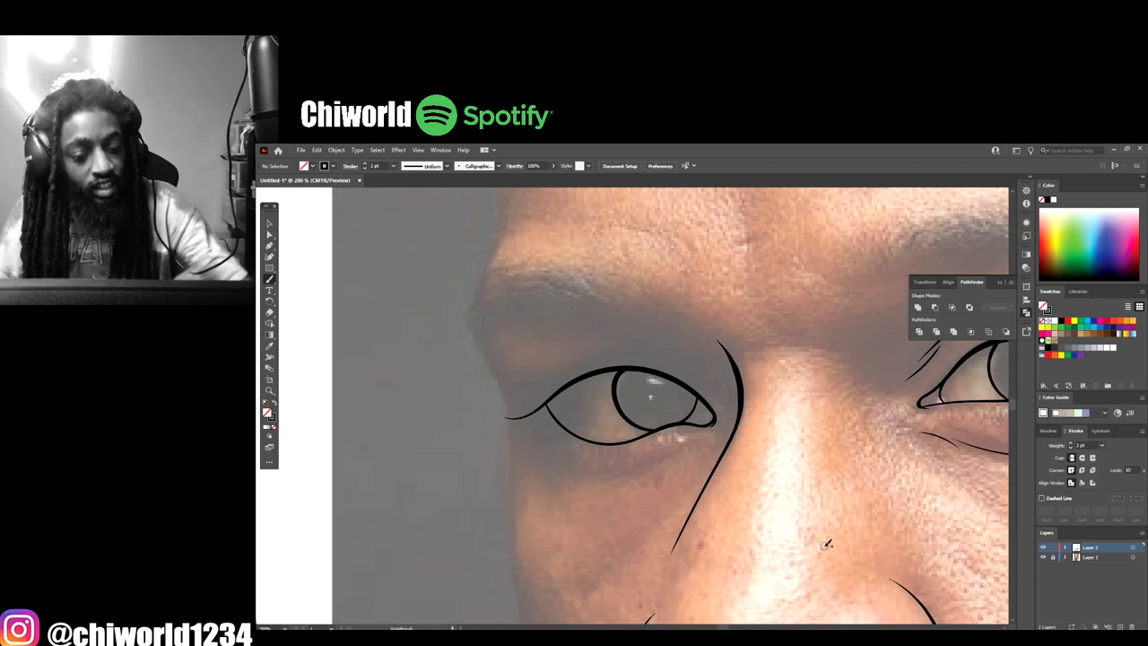
{"action": "mouse_move", "coordinate": [585, 483]}
{"action": "left_mouse_down"}
{"action": "mouse_move", "coordinate": [655, 467]}
{"action": "mouse_move", "coordinate": [645, 473]}
{"action": "mouse_move", "coordinate": [713, 441]}
{"action": "left_mouse_up"}
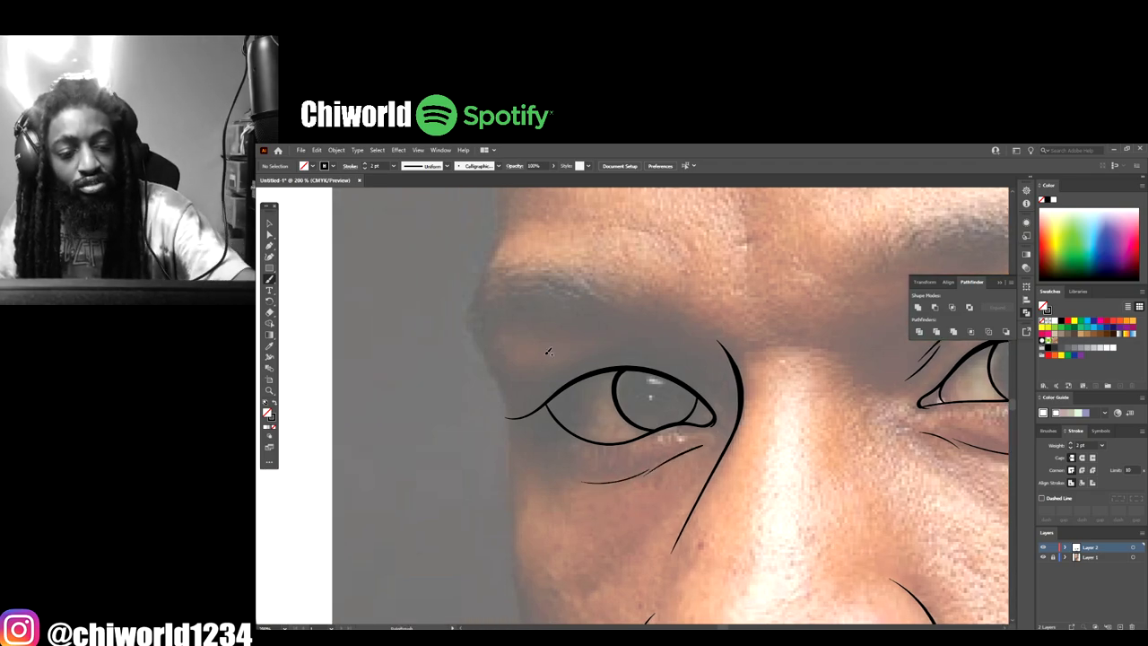
{"action": "scroll", "coordinate": [534, 399], "scroll_direction": "up", "scroll_amount": 2}
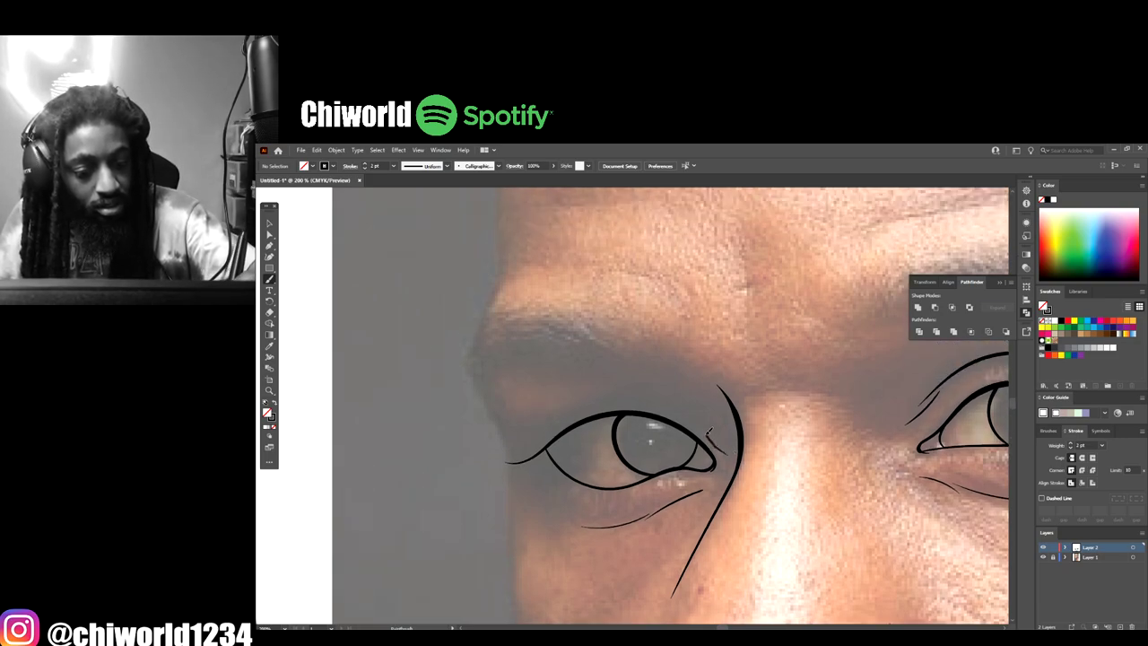
{"action": "mouse_move", "coordinate": [715, 432]}
{"action": "left_mouse_down"}
{"action": "mouse_move", "coordinate": [682, 403]}
{"action": "mouse_move", "coordinate": [633, 392]}
{"action": "mouse_move", "coordinate": [586, 396]}
{"action": "mouse_move", "coordinate": [542, 425]}
{"action": "left_mouse_up"}
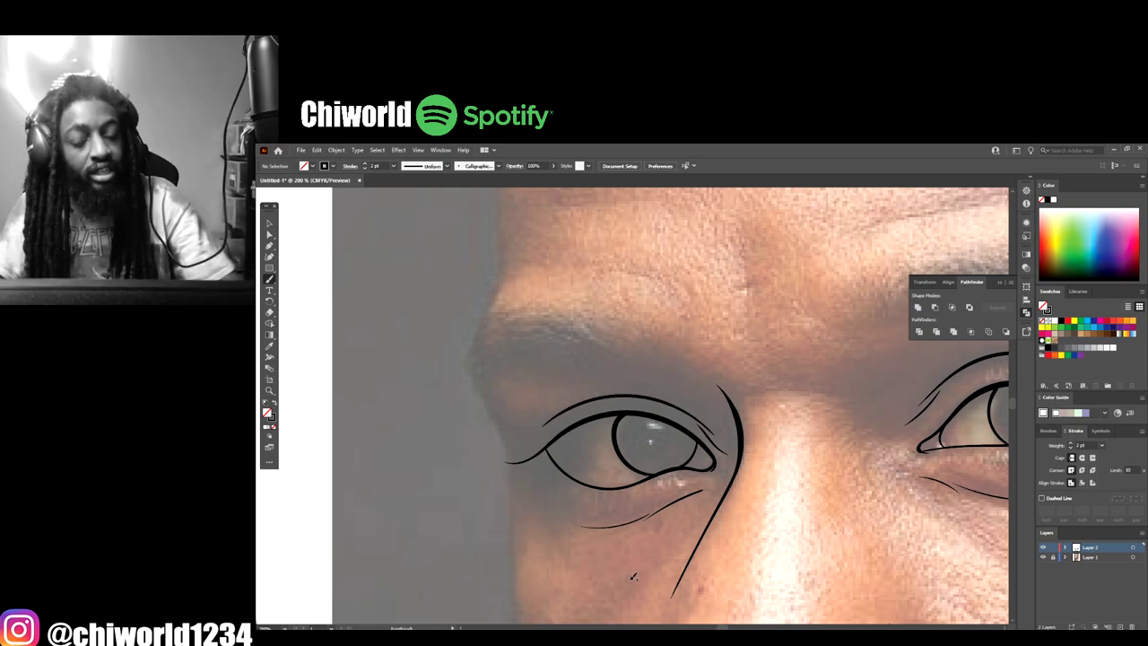
{"action": "scroll", "coordinate": [633, 576], "scroll_direction": "down", "scroll_amount": 4}
{"action": "scroll", "coordinate": [625, 562], "scroll_direction": "up", "scroll_amount": 2}
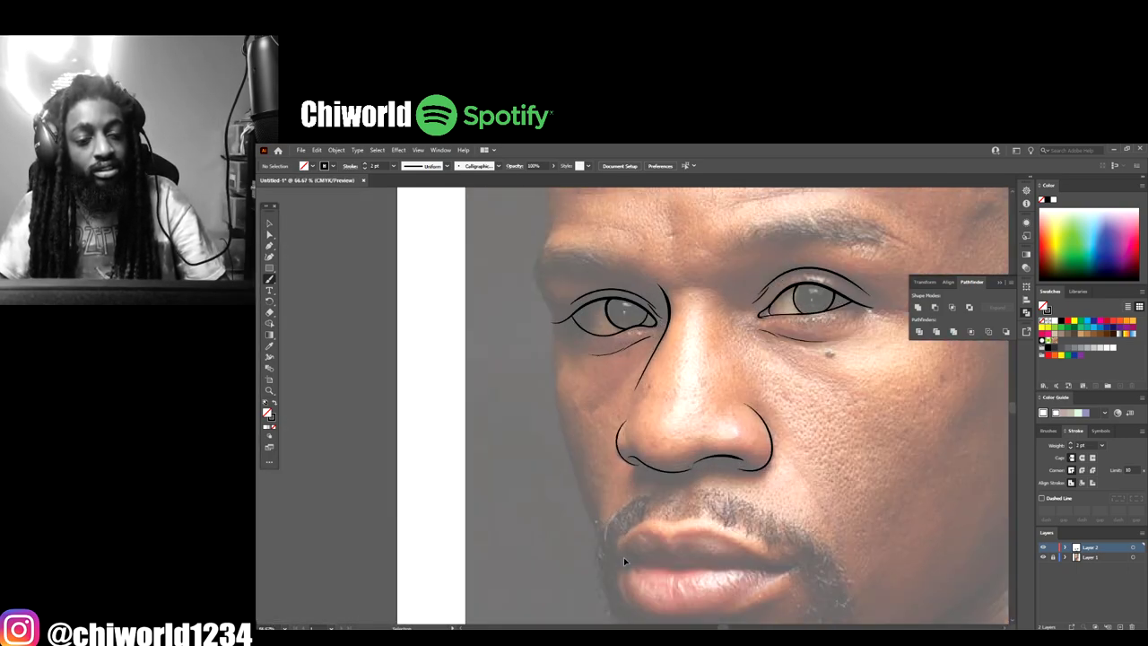
Step: Extend the line between the lips out to the mouth's right corner
{"action": "scroll", "coordinate": [623, 557], "scroll_direction": "up", "scroll_amount": 3}
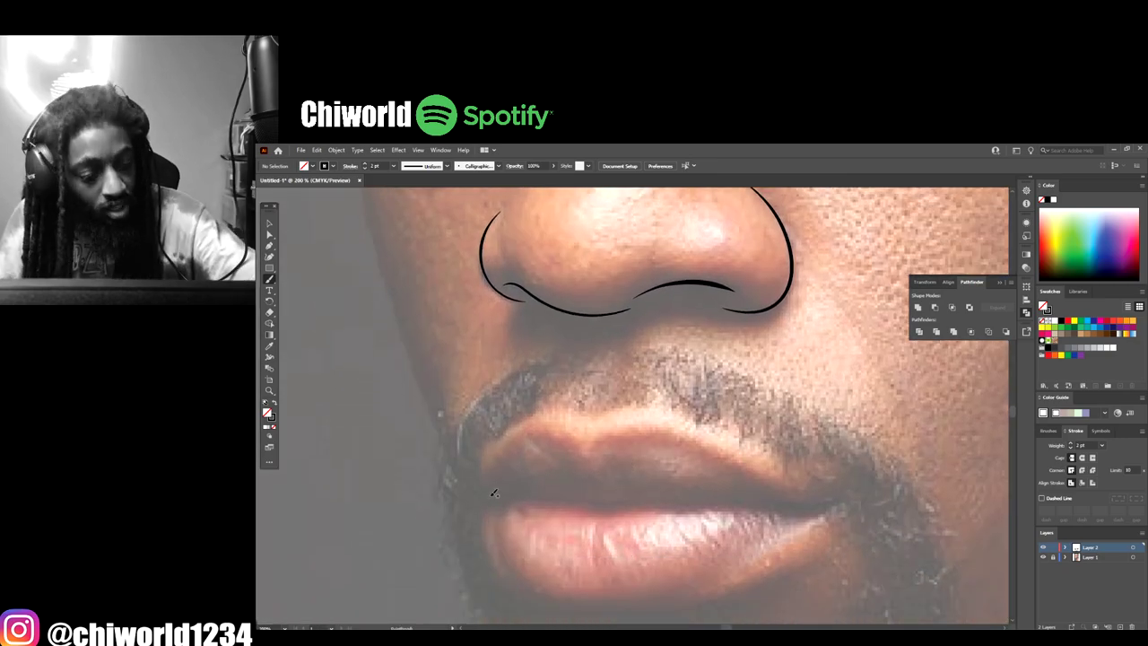
{"action": "left_click_drag", "start_coordinate": [531, 491], "coordinate": [849, 506]}
{"action": "scroll", "coordinate": [555, 469], "scroll_direction": "down", "scroll_amount": 2}
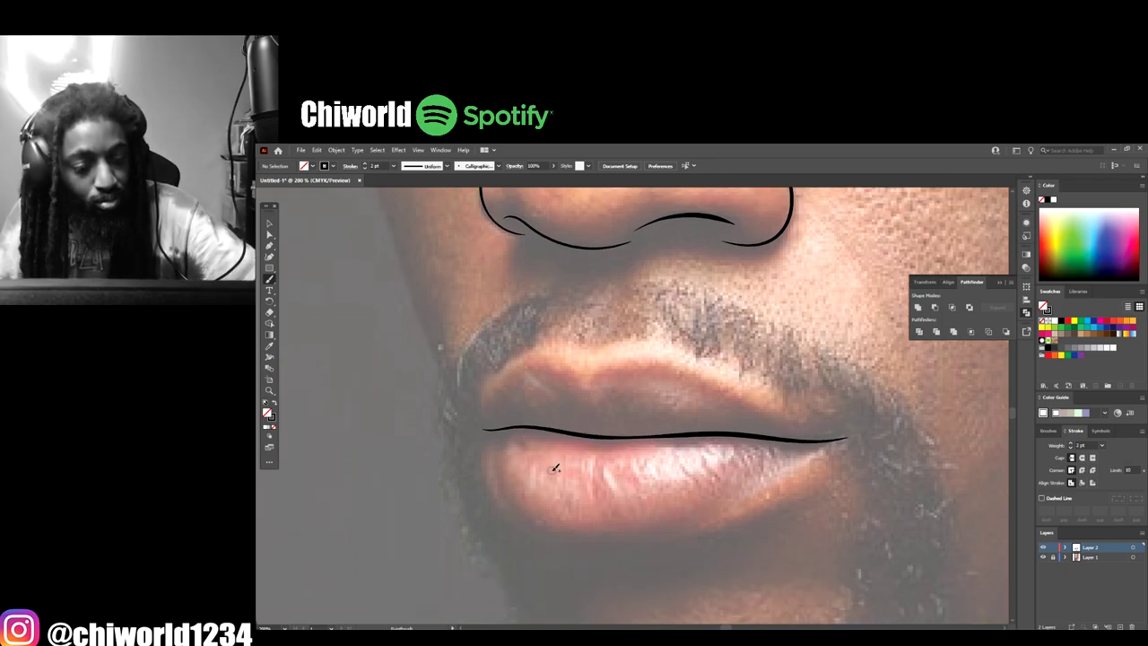
Step: Trace the upper lip and lower lip outlines from corner to corner
{"action": "key", "text": "ctrl+plus"}
{"action": "scroll", "coordinate": [436, 410], "scroll_direction": "down", "scroll_amount": 2}
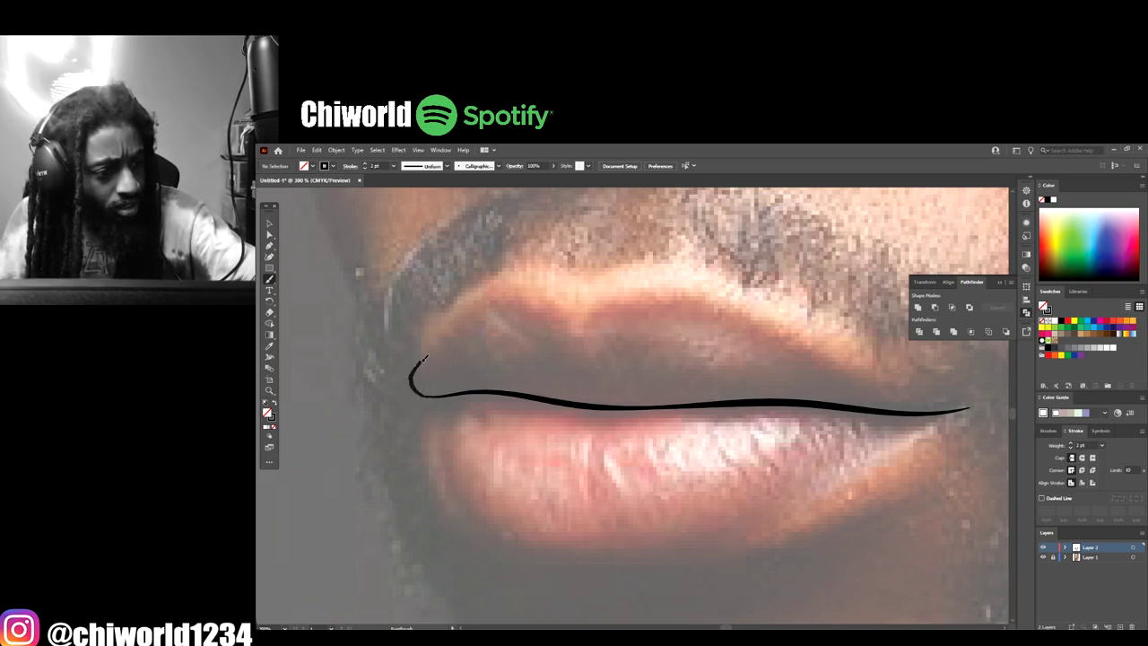
{"action": "mouse_move", "coordinate": [427, 356]}
{"action": "left_mouse_down"}
{"action": "mouse_move", "coordinate": [503, 286]}
{"action": "mouse_move", "coordinate": [541, 279]}
{"action": "mouse_move", "coordinate": [576, 293]}
{"action": "mouse_move", "coordinate": [667, 280]}
{"action": "mouse_move", "coordinate": [827, 347]}
{"action": "mouse_move", "coordinate": [915, 402]}
{"action": "mouse_move", "coordinate": [983, 408]}
{"action": "left_mouse_up"}
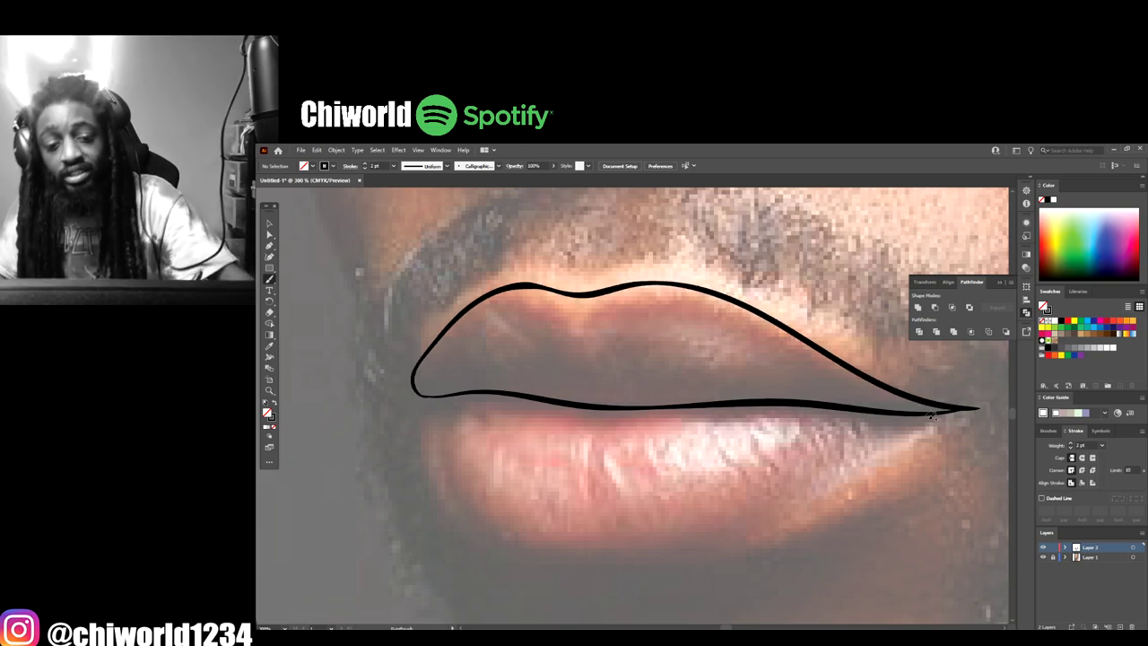
{"action": "key", "text": "ctrl+minus"}
{"action": "key", "text": "ctrl+minus"}
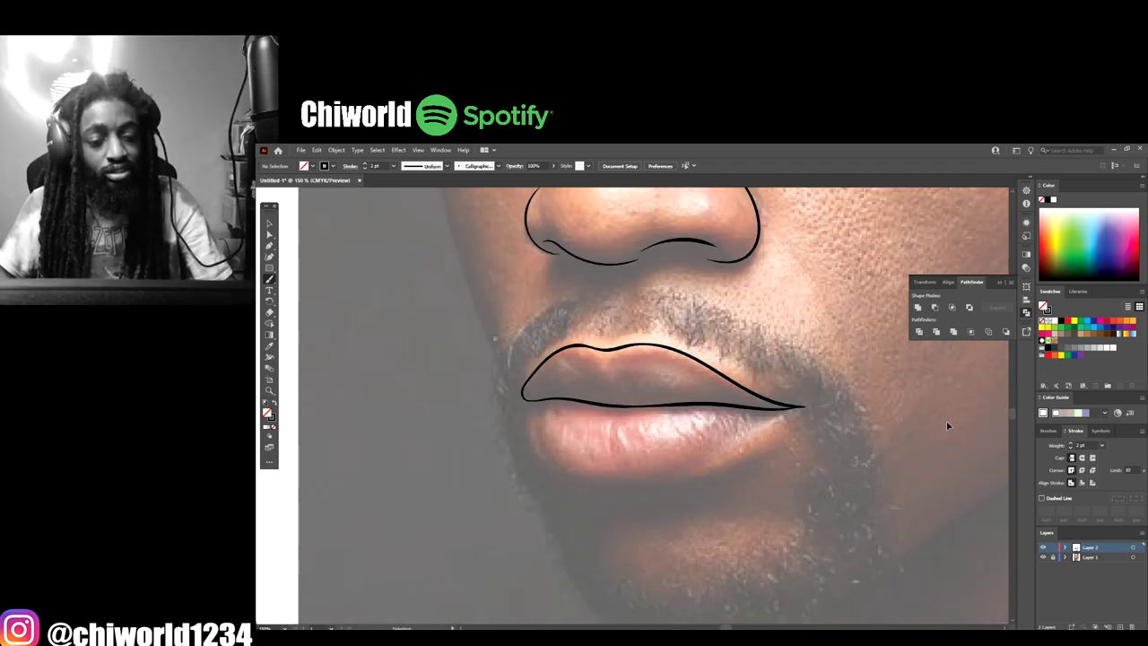
{"action": "key", "text": "ctrl+plus"}
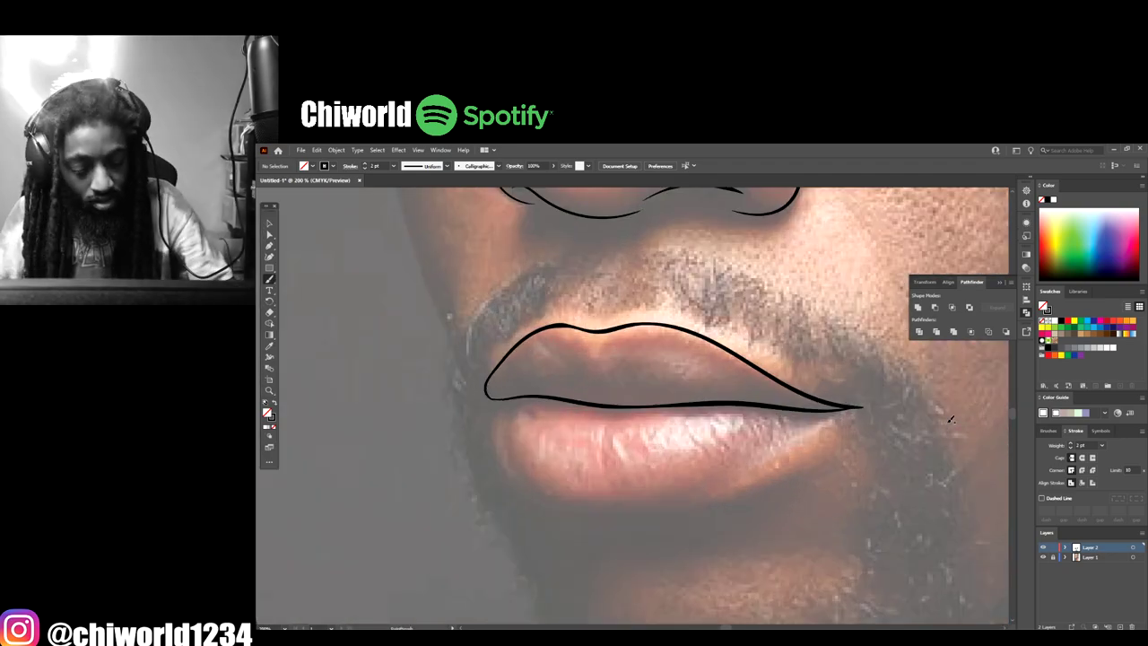
{"action": "key", "text": "ctrl+plus"}
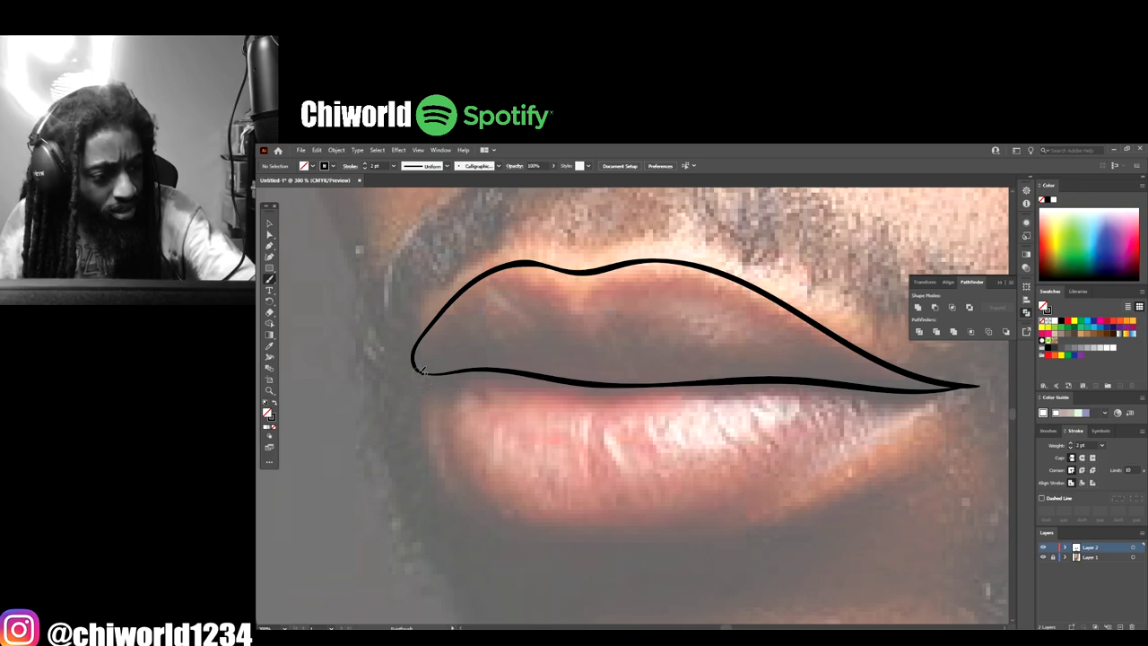
{"action": "mouse_move", "coordinate": [419, 373]}
{"action": "left_mouse_down"}
{"action": "mouse_move", "coordinate": [421, 417]}
{"action": "mouse_move", "coordinate": [451, 483]}
{"action": "mouse_move", "coordinate": [476, 514]}
{"action": "mouse_move", "coordinate": [547, 538]}
{"action": "mouse_move", "coordinate": [752, 530]}
{"action": "mouse_move", "coordinate": [931, 403]}
{"action": "mouse_move", "coordinate": [988, 384]}
{"action": "mouse_move", "coordinate": [897, 388]}
{"action": "left_mouse_up"}
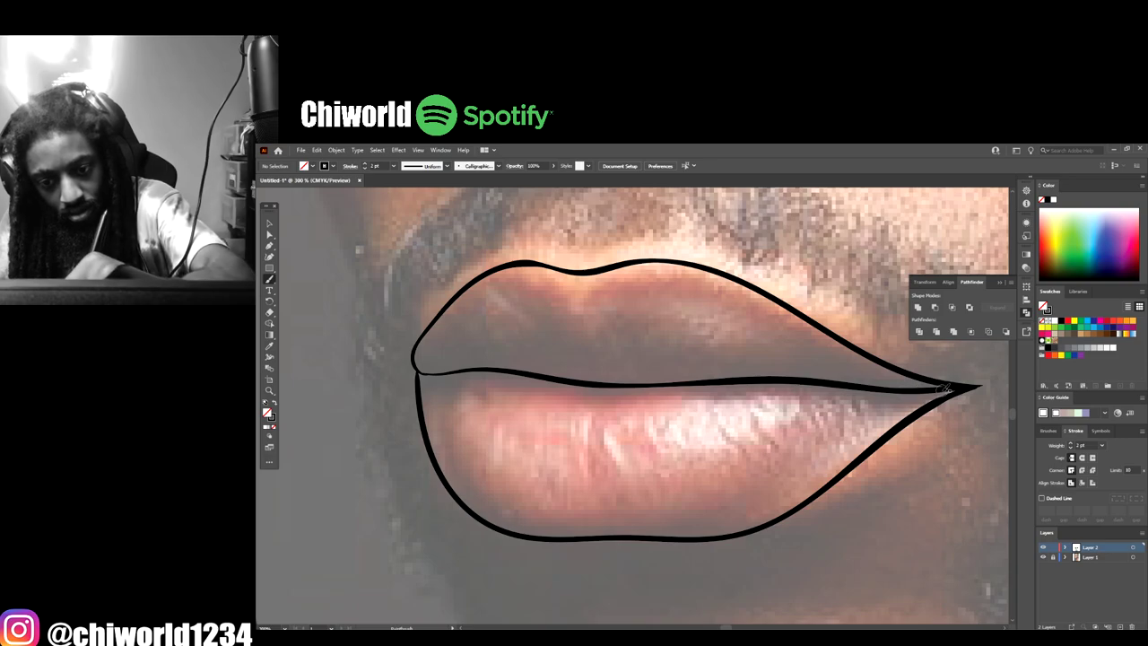
{"action": "key", "text": "ctrl+minus"}
{"action": "key", "text": "ctrl+minus"}
{"action": "key", "text": "ctrl+minus"}
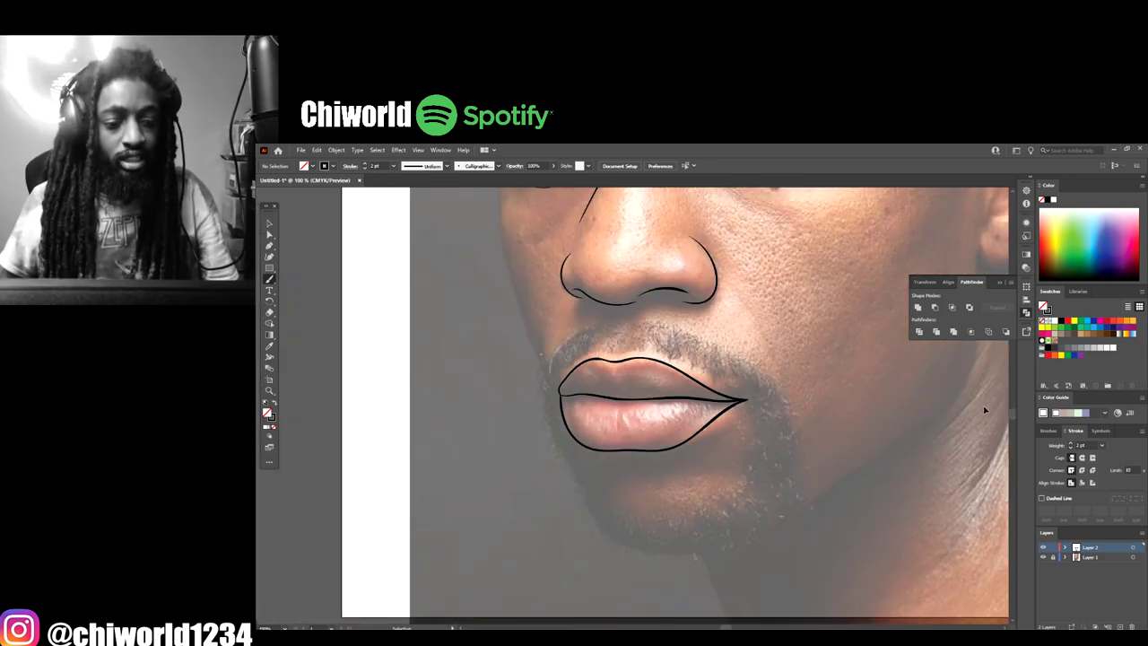
Step: Add a short stroke joining the lips at their left corner
{"action": "key", "text": "ctrl+plus"}
{"action": "key", "text": "ctrl+plus"}
{"action": "key", "text": "ctrl+plus"}
{"action": "key", "text": "ctrl+plus"}
{"action": "key", "text": "ctrl+plus"}
{"action": "key", "text": "ctrl+plus"}
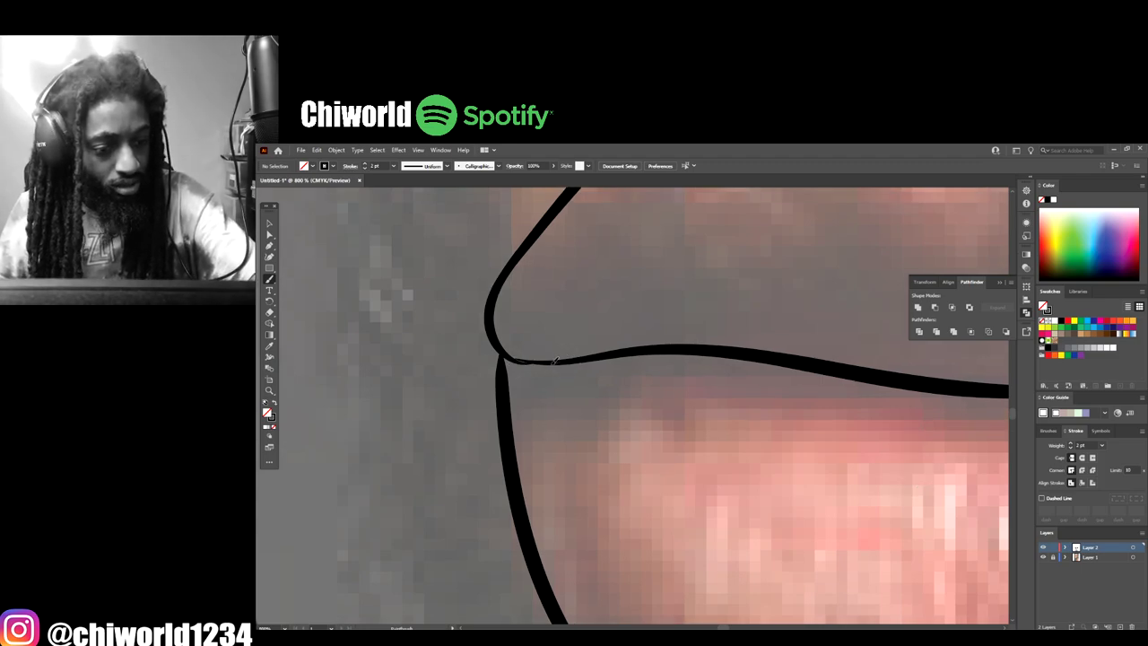
{"action": "mouse_move", "coordinate": [554, 359]}
{"action": "left_mouse_down"}
{"action": "mouse_move", "coordinate": [503, 343]}
{"action": "mouse_move", "coordinate": [496, 311]}
{"action": "mouse_move", "coordinate": [510, 273]}
{"action": "left_mouse_up"}
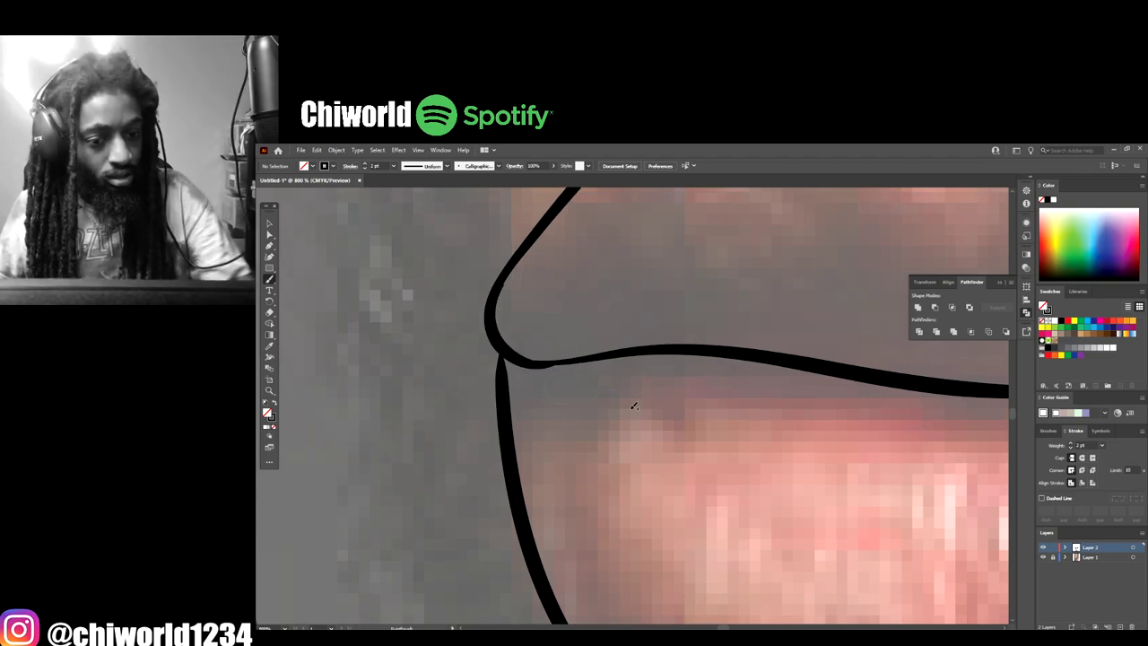
{"action": "key", "text": "ctrl+minus"}
{"action": "key", "text": "ctrl+minus"}
{"action": "key", "text": "ctrl+minus"}
{"action": "key", "text": "ctrl+minus"}
{"action": "key", "text": "ctrl+minus"}
{"action": "key", "text": "ctrl+minus"}
{"action": "key", "text": "ctrl+minus"}
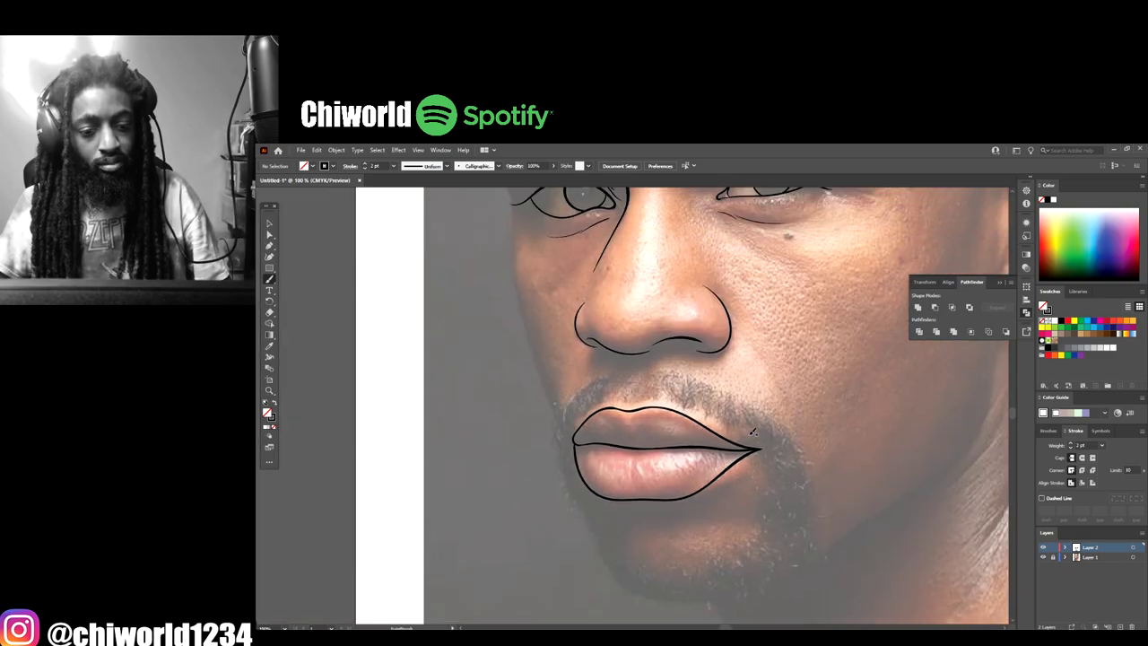
{"action": "key", "text": "ctrl+minus"}
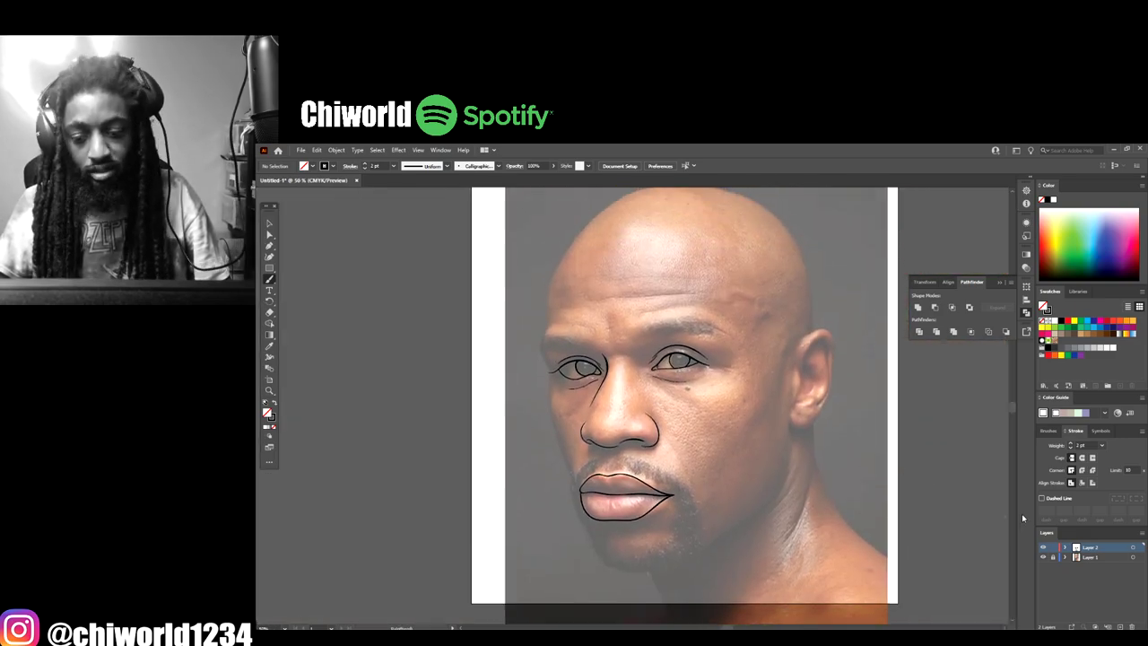
Step: Hide the reference photo to review the line art alone, then show it again
{"action": "left_click", "coordinate": [1042, 557]}
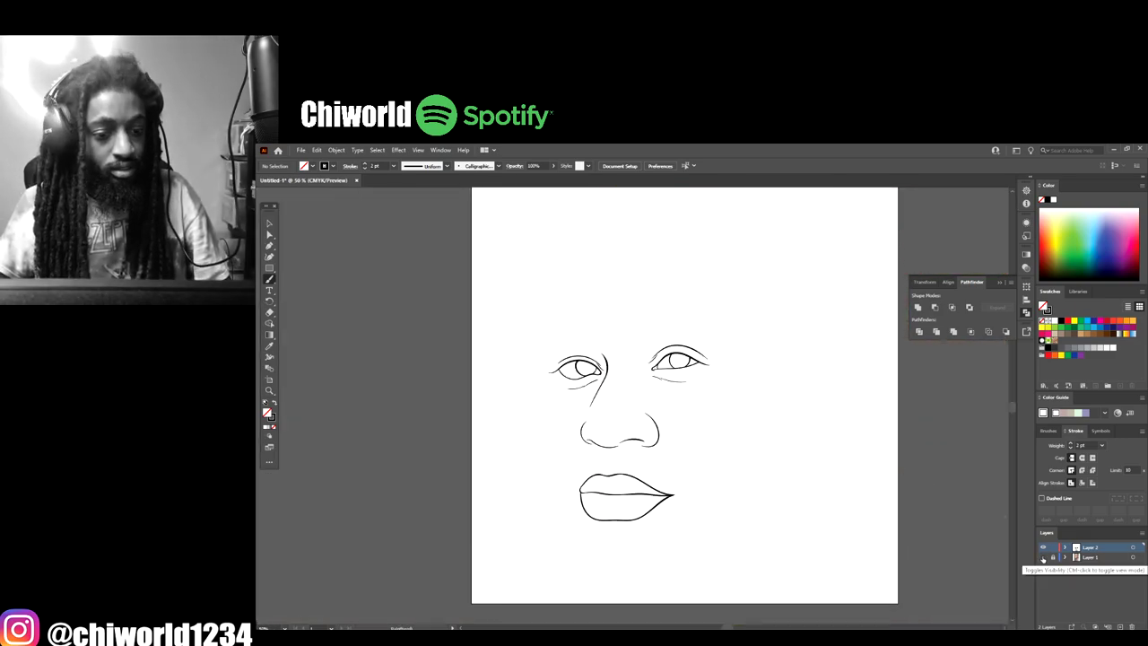
{"action": "key", "text": "ctrl+minus"}
{"action": "key", "text": "ctrl+plus"}
{"action": "key", "text": "ctrl+plus"}
{"action": "left_click", "coordinate": [1042, 557]}
{"action": "key", "text": "ctrl+plus"}
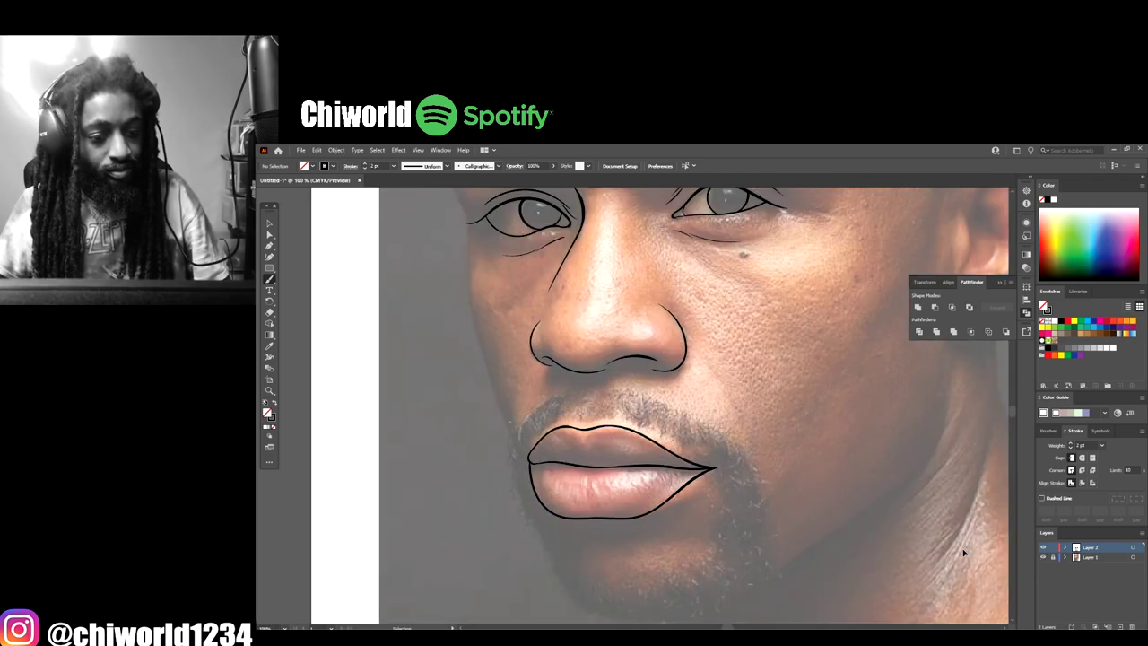
{"action": "key", "text": "ctrl+minus"}
{"action": "scroll", "coordinate": [965, 540], "scroll_direction": "up", "scroll_amount": 2}
{"action": "key", "text": "ctrl+minus"}
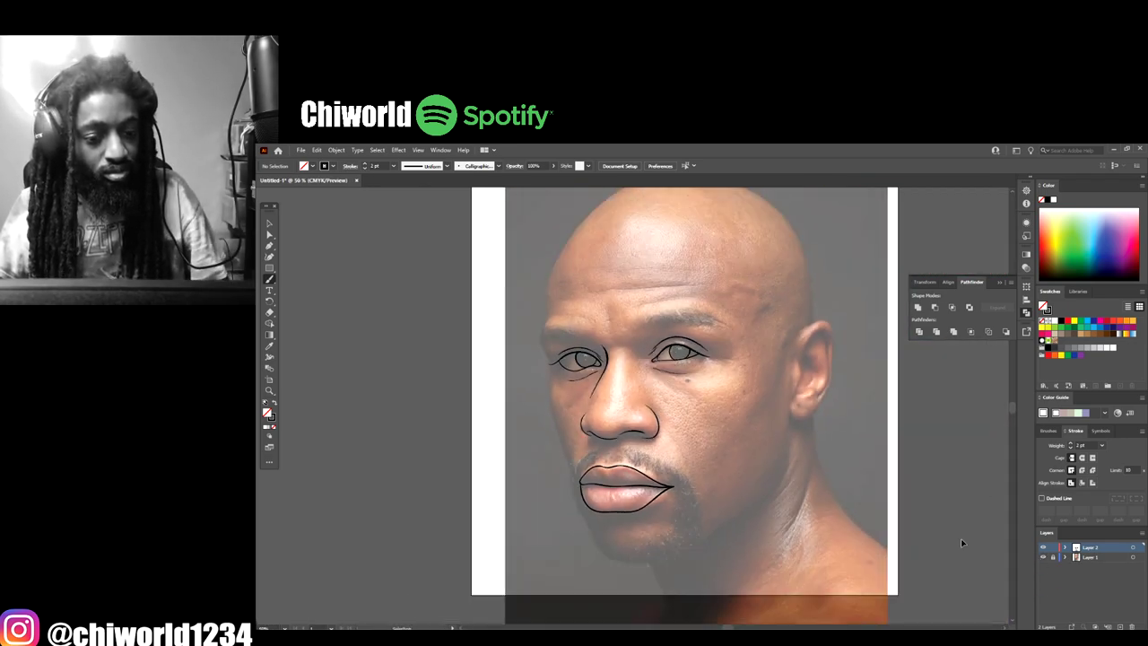
Step: Switch the brush to 4 pt, try the left head outline twice, and undo both attempts
{"action": "left_click", "coordinate": [395, 168]}
{"action": "left_click", "coordinate": [405, 235]}
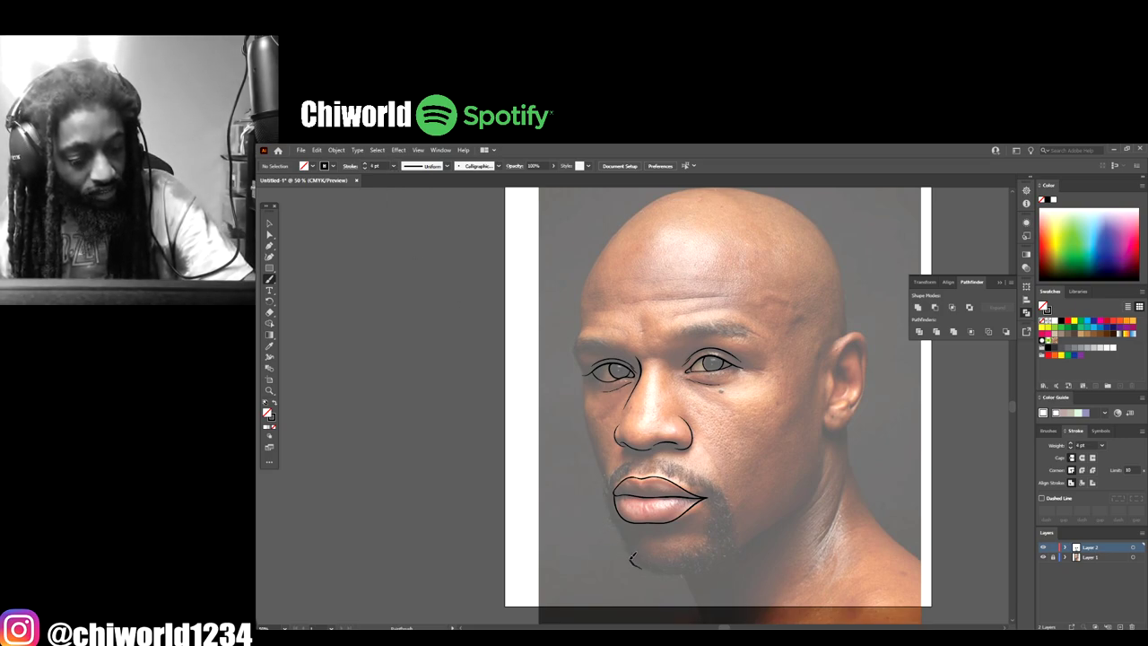
{"action": "left_click_drag", "start_coordinate": [613, 518], "coordinate": [585, 383]}
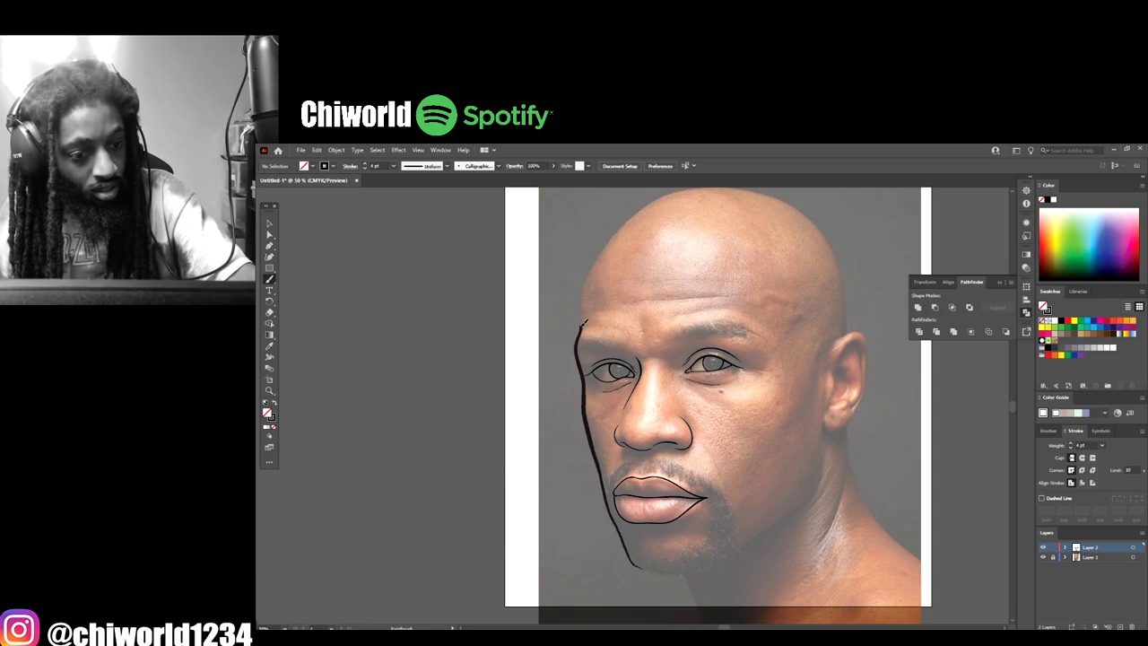
{"action": "mouse_move", "coordinate": [585, 321]}
{"action": "left_mouse_down"}
{"action": "mouse_move", "coordinate": [608, 246]}
{"action": "mouse_move", "coordinate": [645, 209]}
{"action": "mouse_move", "coordinate": [679, 189]}
{"action": "mouse_move", "coordinate": [739, 186]}
{"action": "mouse_move", "coordinate": [819, 220]}
{"action": "mouse_move", "coordinate": [843, 264]}
{"action": "mouse_move", "coordinate": [849, 330]}
{"action": "left_mouse_up"}
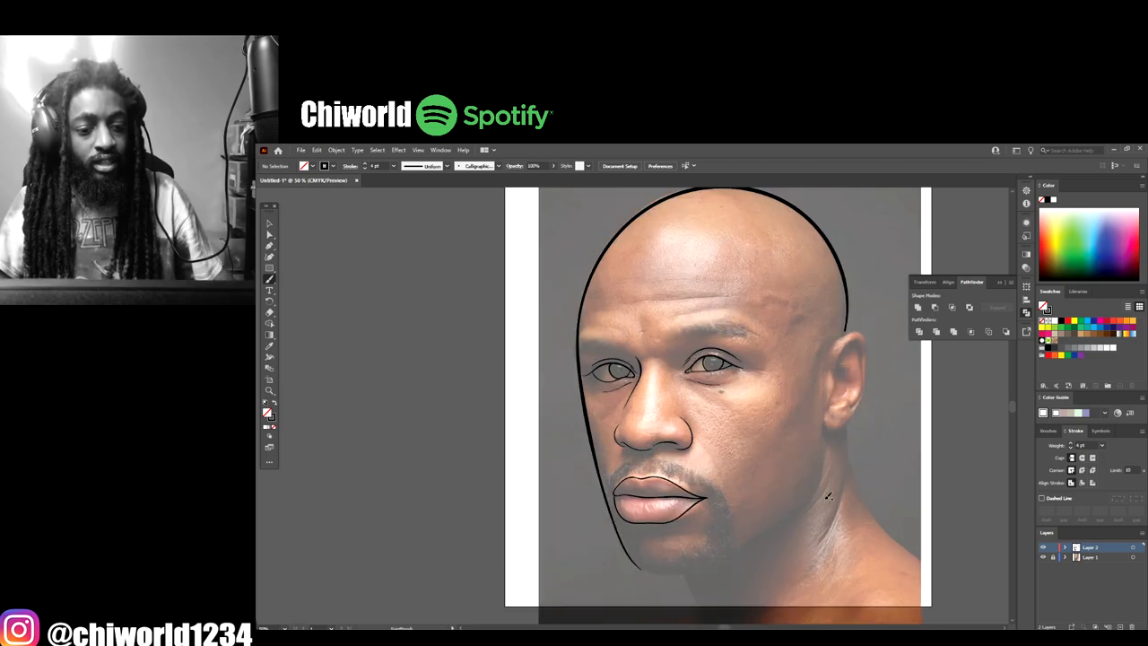
{"action": "key", "text": "ctrl+z"}
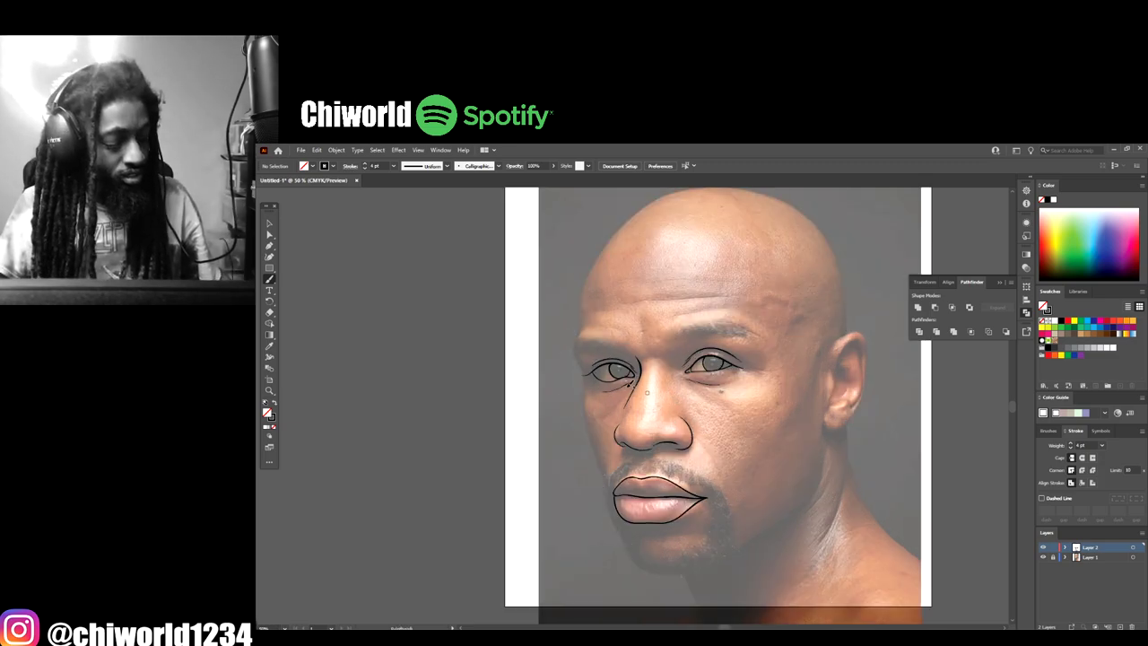
{"action": "mouse_move", "coordinate": [706, 563]}
{"action": "left_mouse_down"}
{"action": "mouse_move", "coordinate": [648, 563]}
{"action": "mouse_move", "coordinate": [595, 458]}
{"action": "mouse_move", "coordinate": [579, 350]}
{"action": "mouse_move", "coordinate": [588, 282]}
{"action": "mouse_move", "coordinate": [609, 239]}
{"action": "mouse_move", "coordinate": [644, 206]}
{"action": "mouse_move", "coordinate": [686, 190]}
{"action": "mouse_move", "coordinate": [767, 196]}
{"action": "mouse_move", "coordinate": [807, 215]}
{"action": "mouse_move", "coordinate": [834, 254]}
{"action": "mouse_move", "coordinate": [838, 305]}
{"action": "left_mouse_up"}
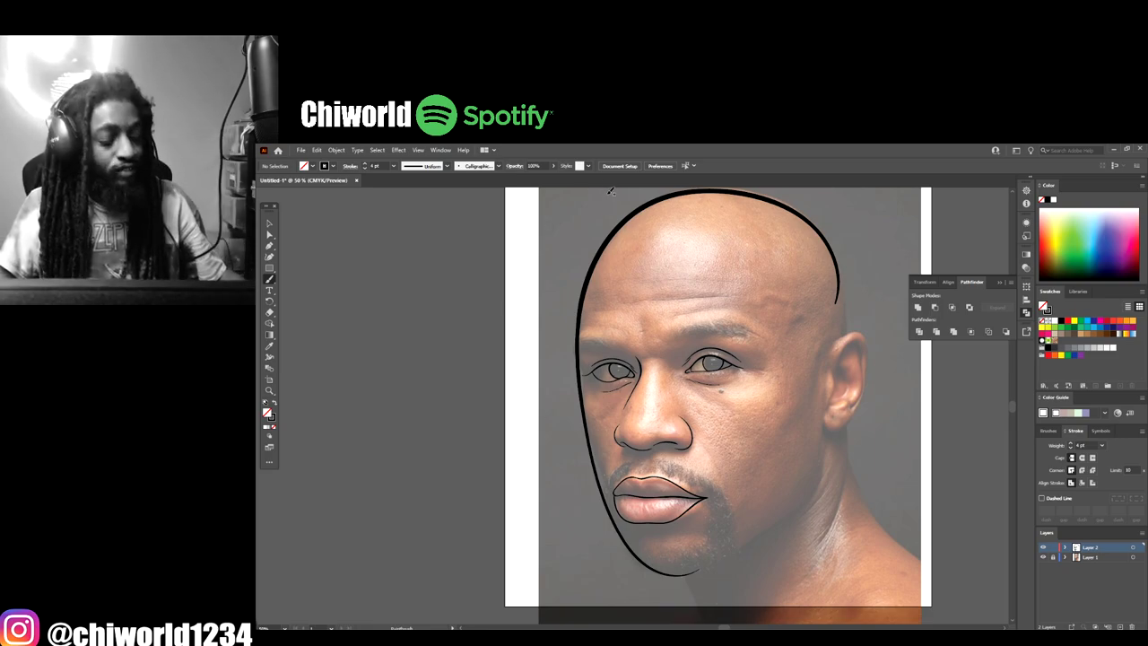
{"action": "key", "text": "ctrl+z"}
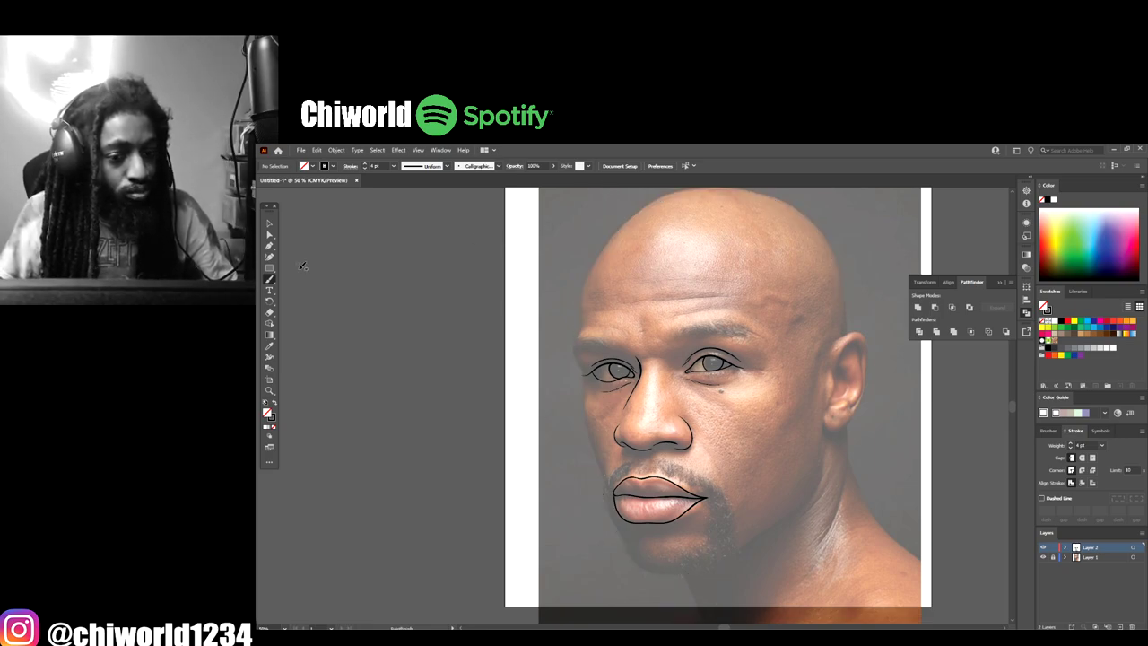
Step: Move the Paintbrush Fidelity slider toward Accurate in the tool options and confirm
{"action": "double_click", "coordinate": [269, 279]}
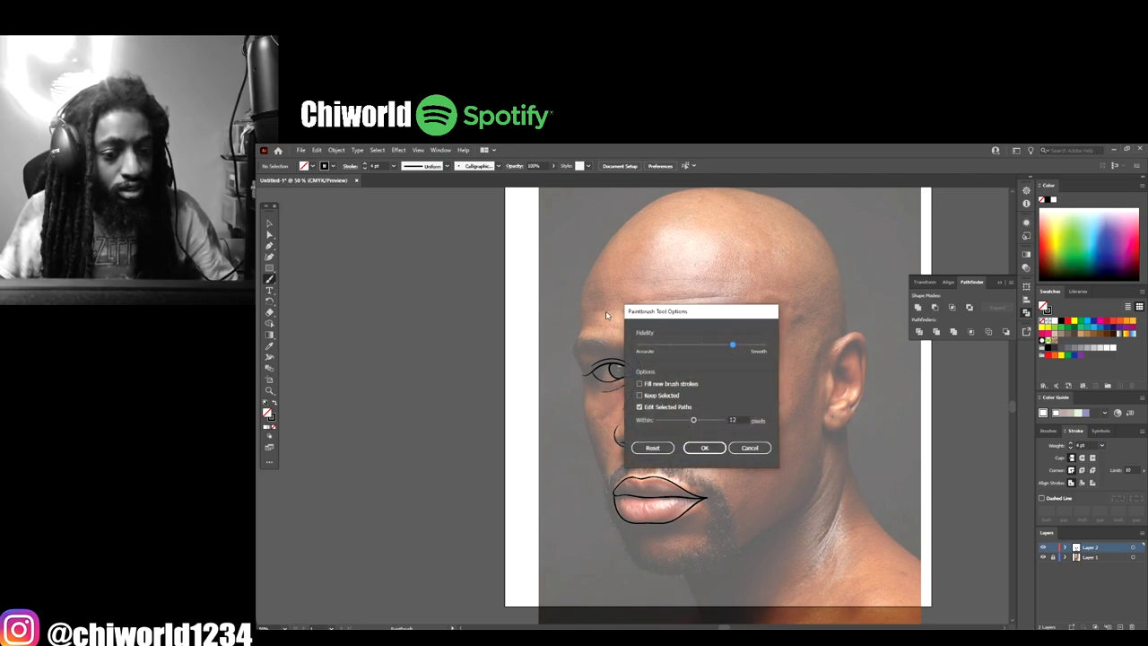
{"action": "left_click", "coordinate": [707, 345]}
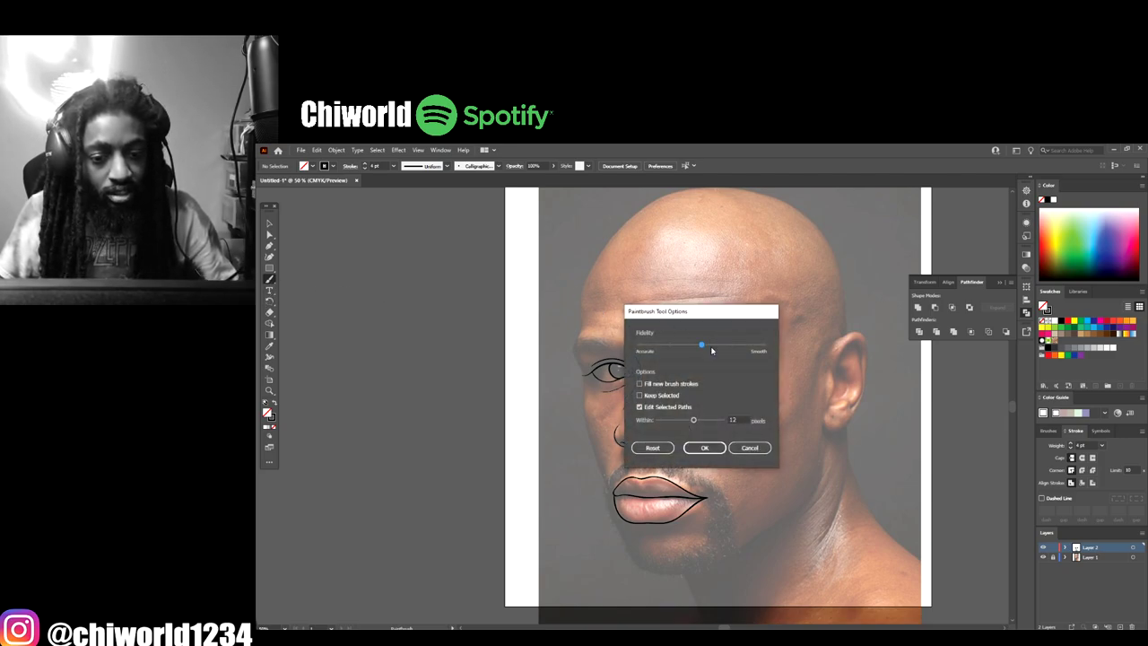
{"action": "left_click", "coordinate": [702, 448]}
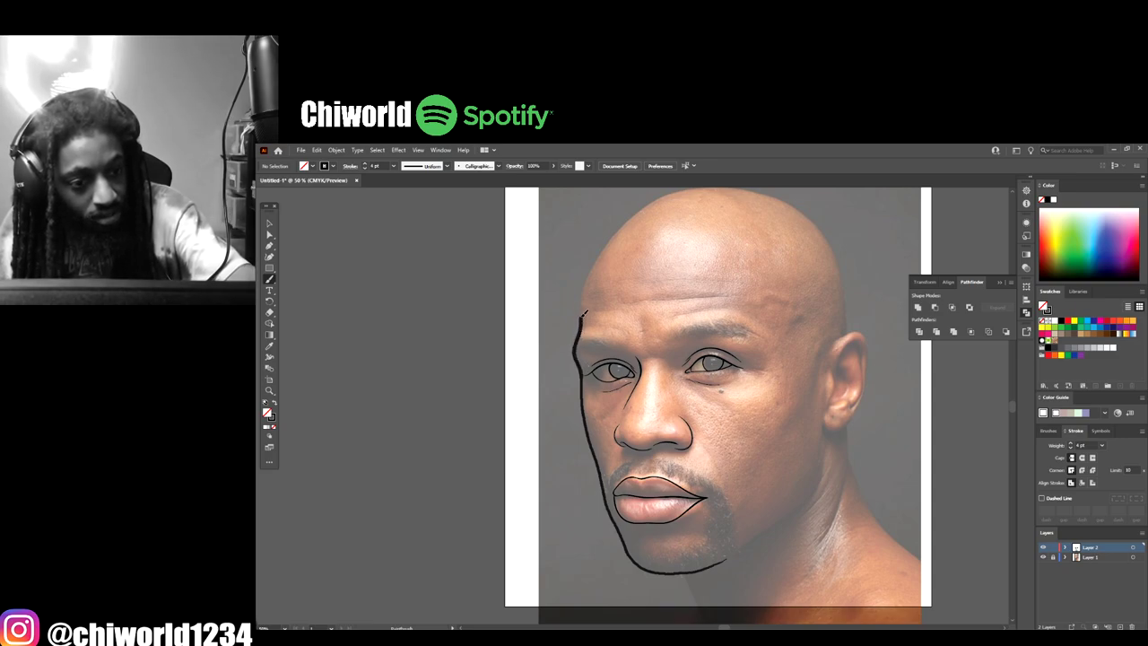
Step: Draw a 4 pt outline up the left side and over the top of the head, then undo it
{"action": "left_click_drag", "start_coordinate": [586, 292], "coordinate": [610, 241]}
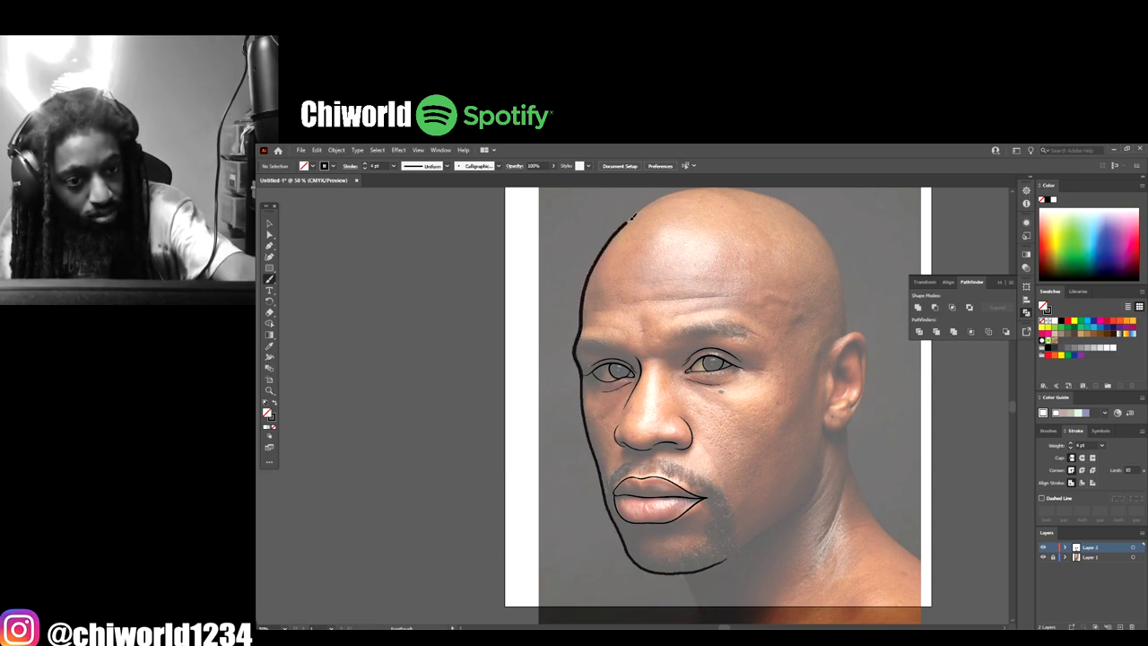
{"action": "mouse_move", "coordinate": [682, 189]}
{"action": "left_mouse_down"}
{"action": "mouse_move", "coordinate": [731, 185]}
{"action": "mouse_move", "coordinate": [795, 205]}
{"action": "mouse_move", "coordinate": [840, 251]}
{"action": "mouse_move", "coordinate": [845, 281]}
{"action": "left_mouse_up"}
{"action": "left_click_drag", "start_coordinate": [850, 330], "coordinate": [851, 331]}
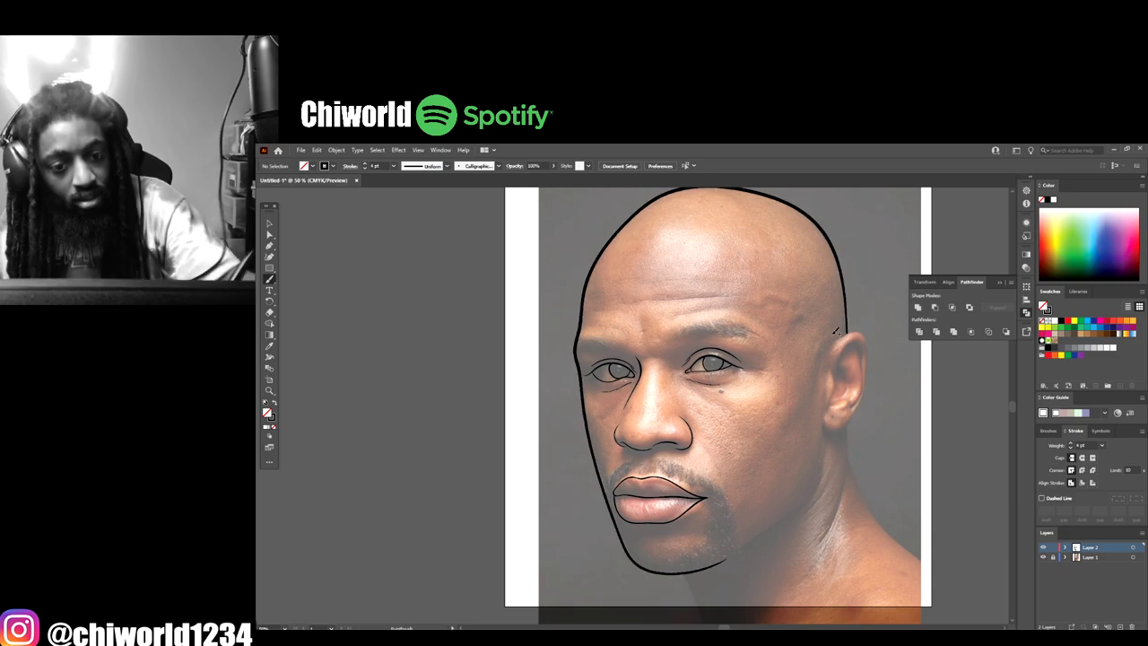
{"action": "key", "text": "ctrl+minus"}
{"action": "key", "text": "ctrl+plus"}
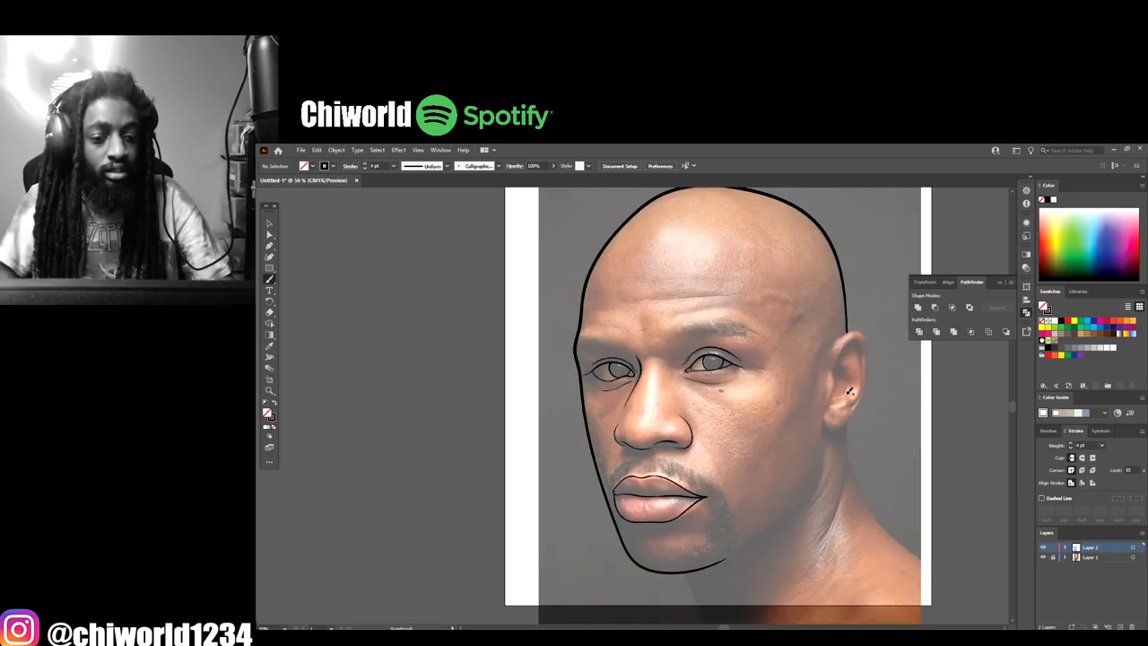
{"action": "key", "text": "ctrl+z"}
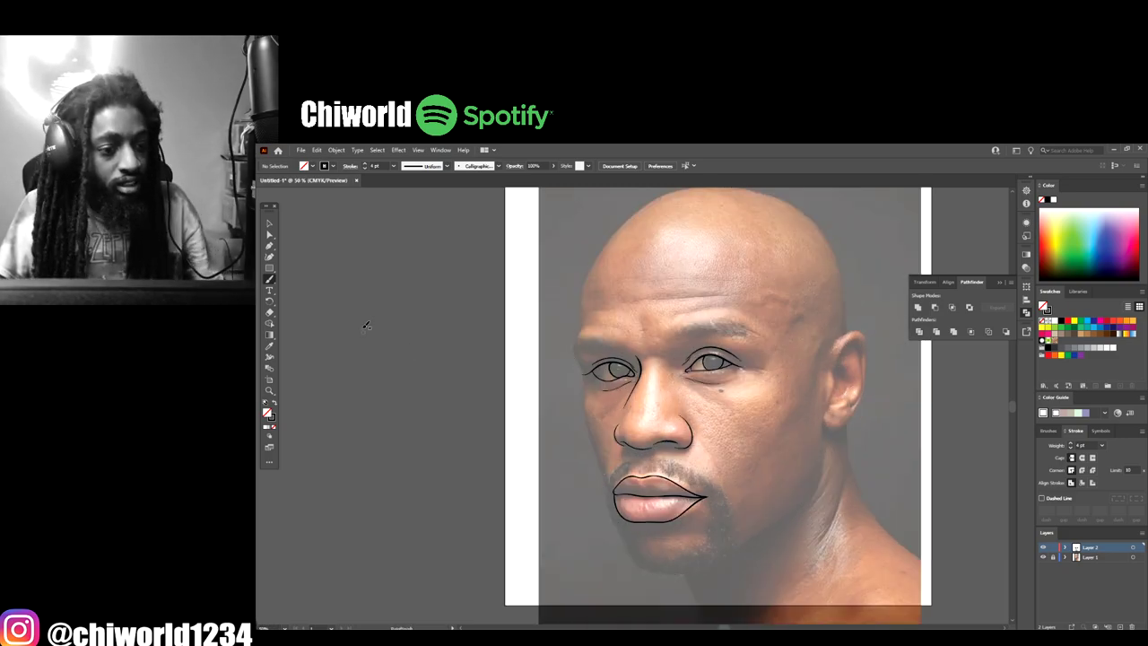
{"action": "double_click", "coordinate": [269, 280]}
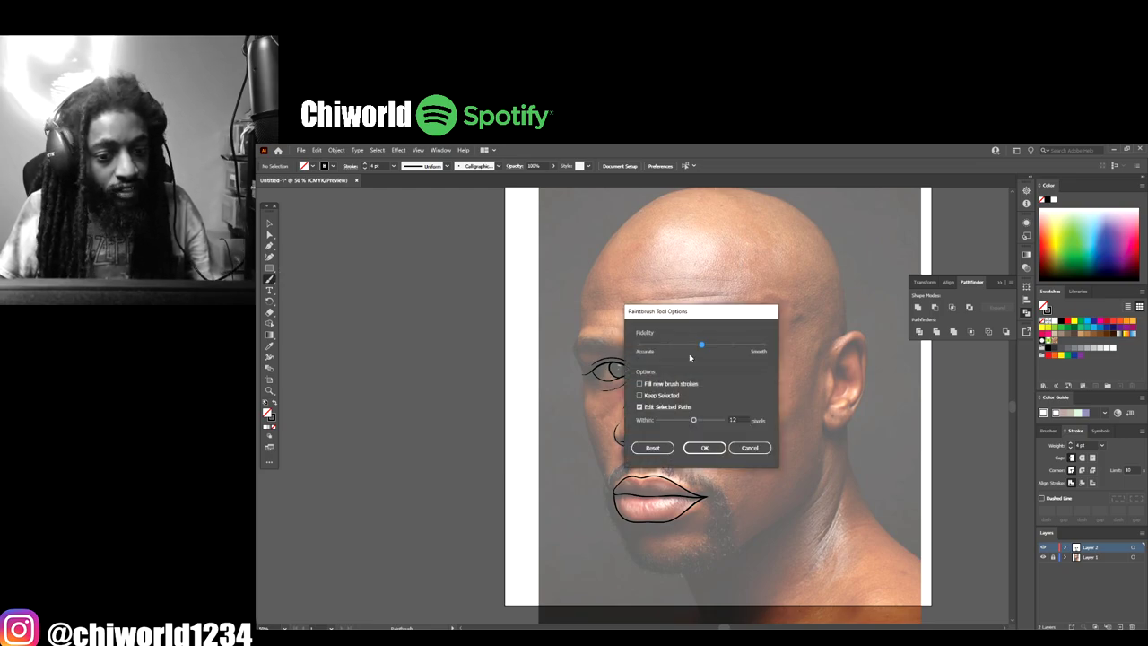
{"action": "left_click", "coordinate": [704, 448]}
{"action": "scroll", "coordinate": [696, 429], "scroll_direction": "down", "scroll_amount": 2}
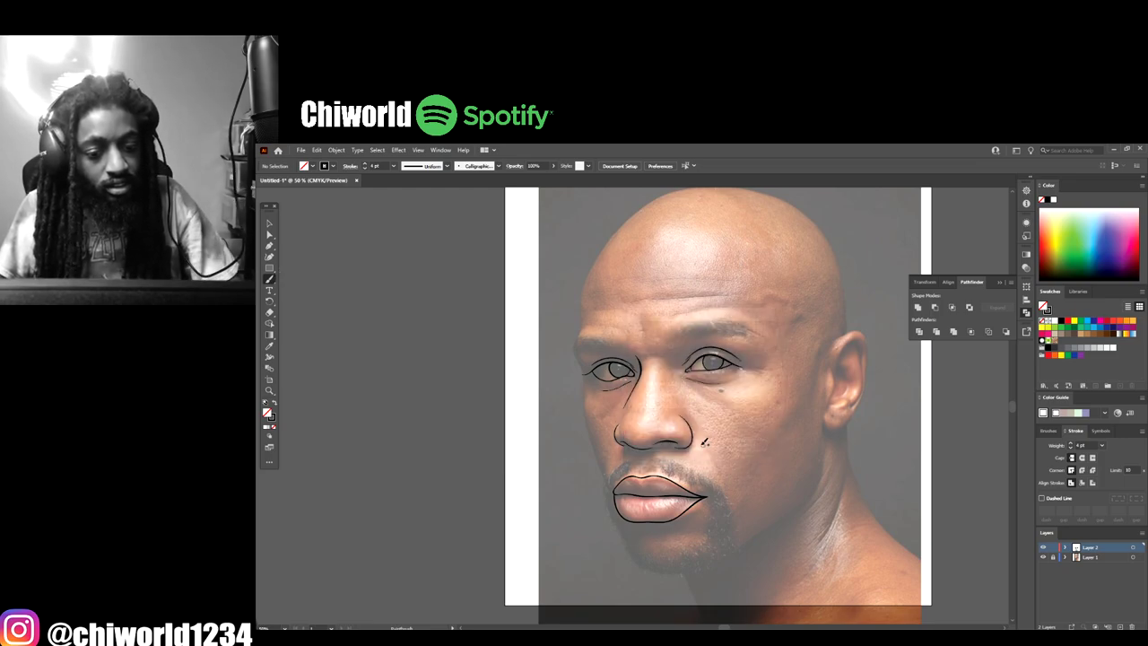
{"action": "key", "text": "ctrl+equal"}
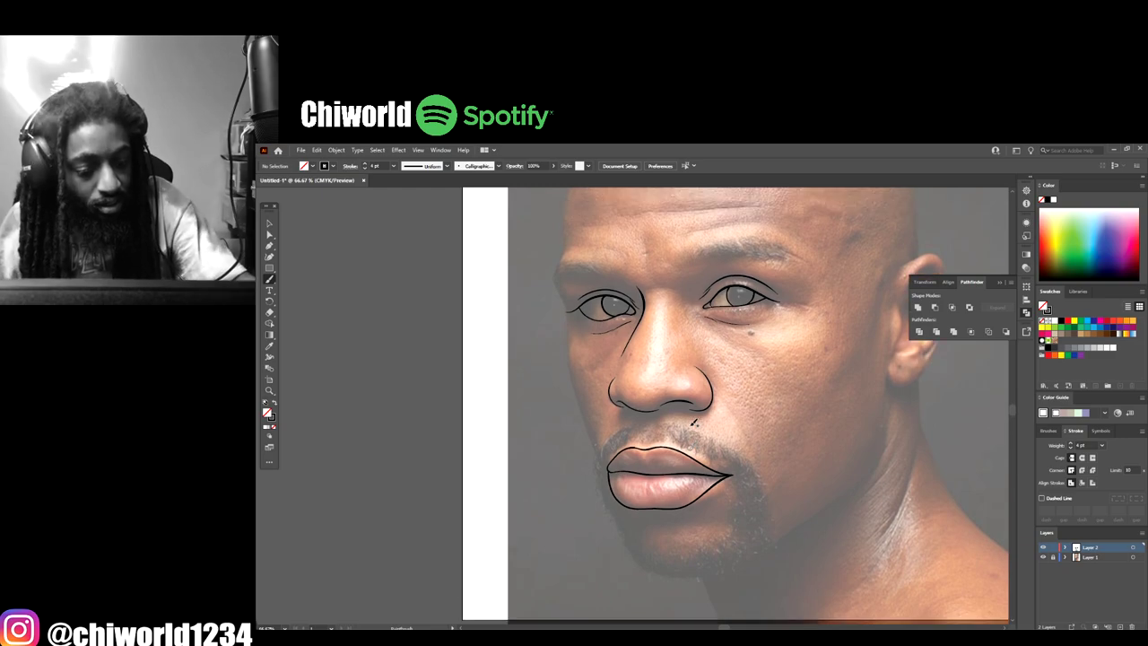
{"action": "scroll", "coordinate": [723, 560], "scroll_direction": "up", "scroll_amount": 1}
{"action": "key", "text": "ctrl+equal"}
{"action": "key", "text": "ctrl+equal"}
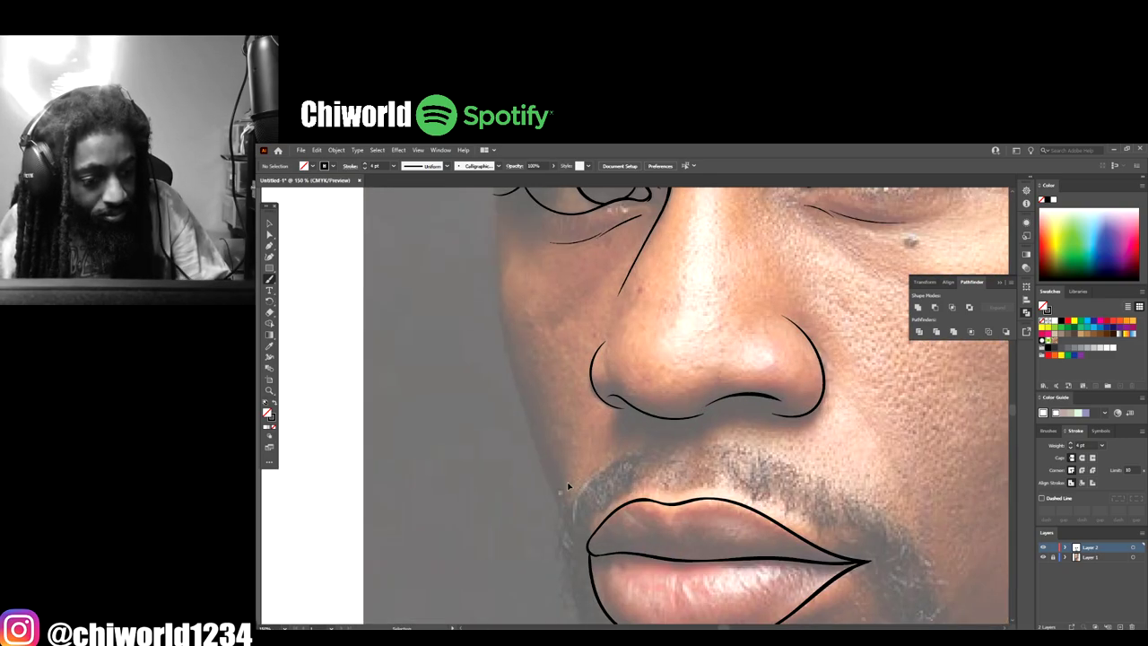
{"action": "scroll", "coordinate": [572, 480], "scroll_direction": "down", "scroll_amount": 1}
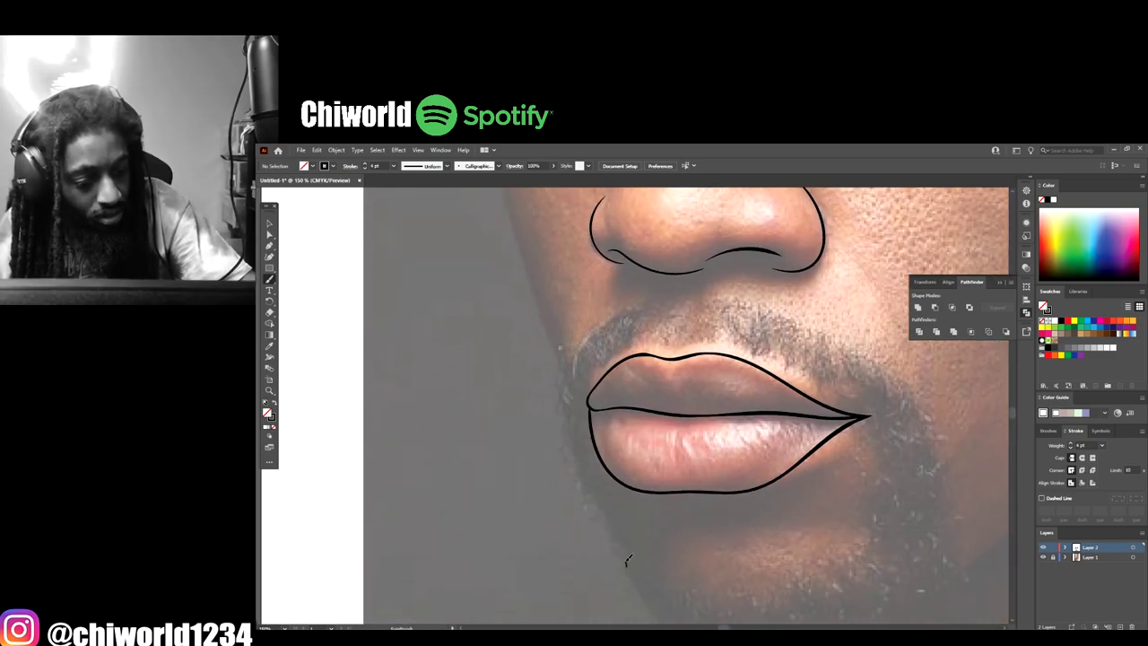
{"action": "mouse_move", "coordinate": [628, 561]}
{"action": "left_mouse_down"}
{"action": "mouse_move", "coordinate": [567, 425]}
{"action": "mouse_move", "coordinate": [544, 305]}
{"action": "left_mouse_up"}
{"action": "scroll", "coordinate": [538, 403], "scroll_direction": "up", "scroll_amount": 4}
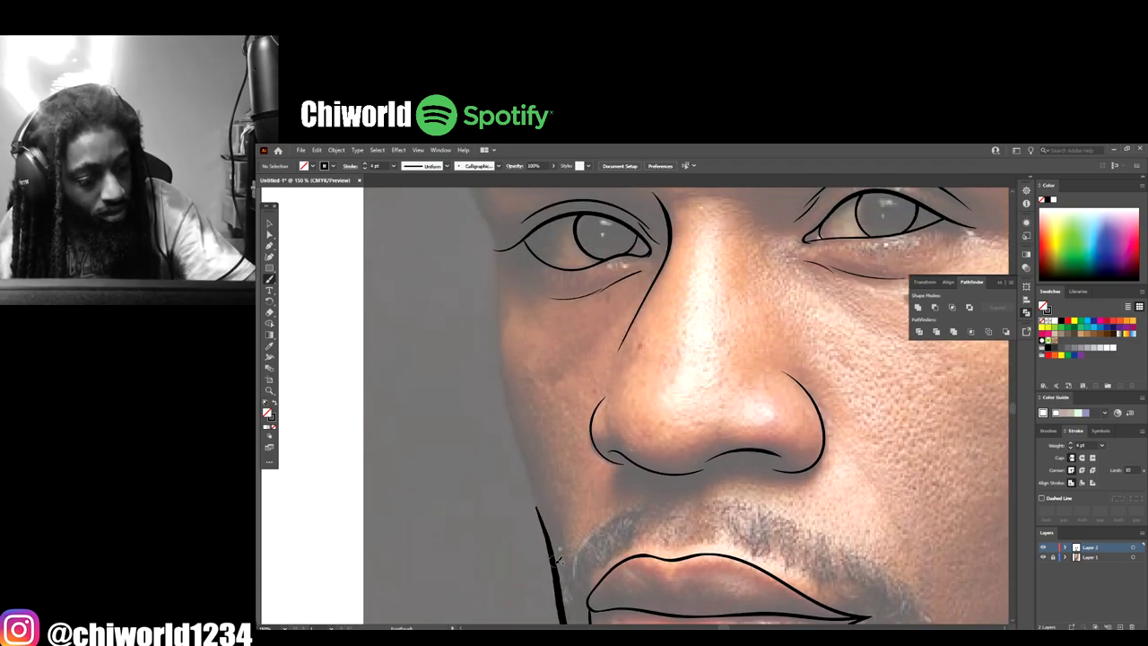
{"action": "mouse_move", "coordinate": [549, 549]}
{"action": "left_mouse_down"}
{"action": "mouse_move", "coordinate": [506, 393]}
{"action": "mouse_move", "coordinate": [485, 202]}
{"action": "left_mouse_up"}
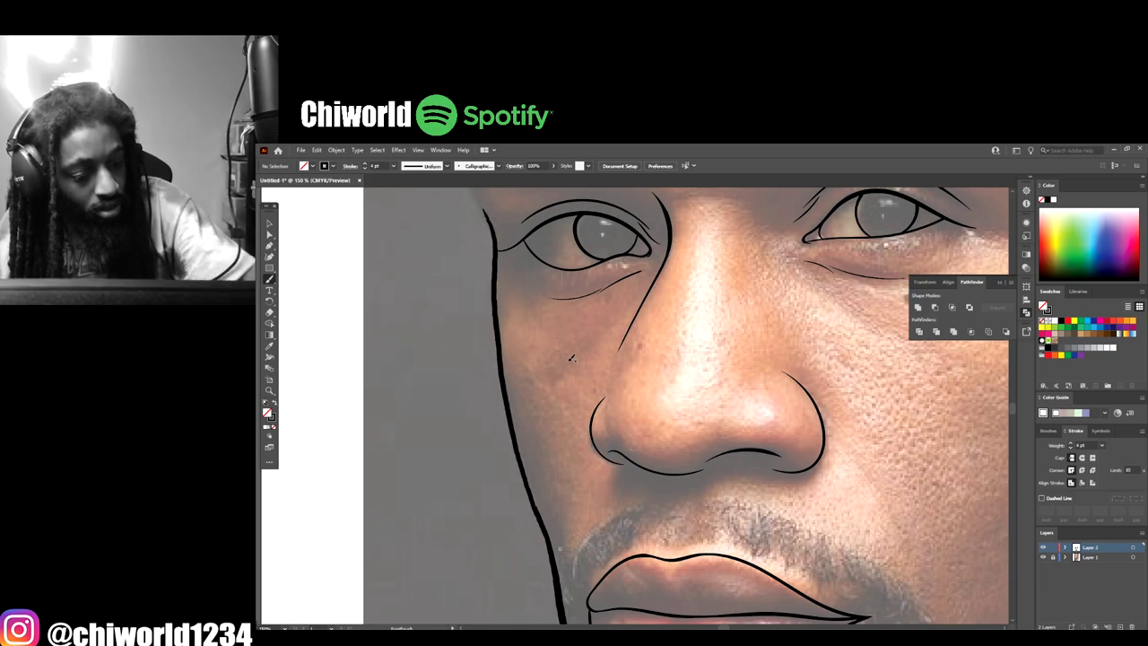
{"action": "scroll", "coordinate": [592, 366], "scroll_direction": "down", "scroll_amount": 2}
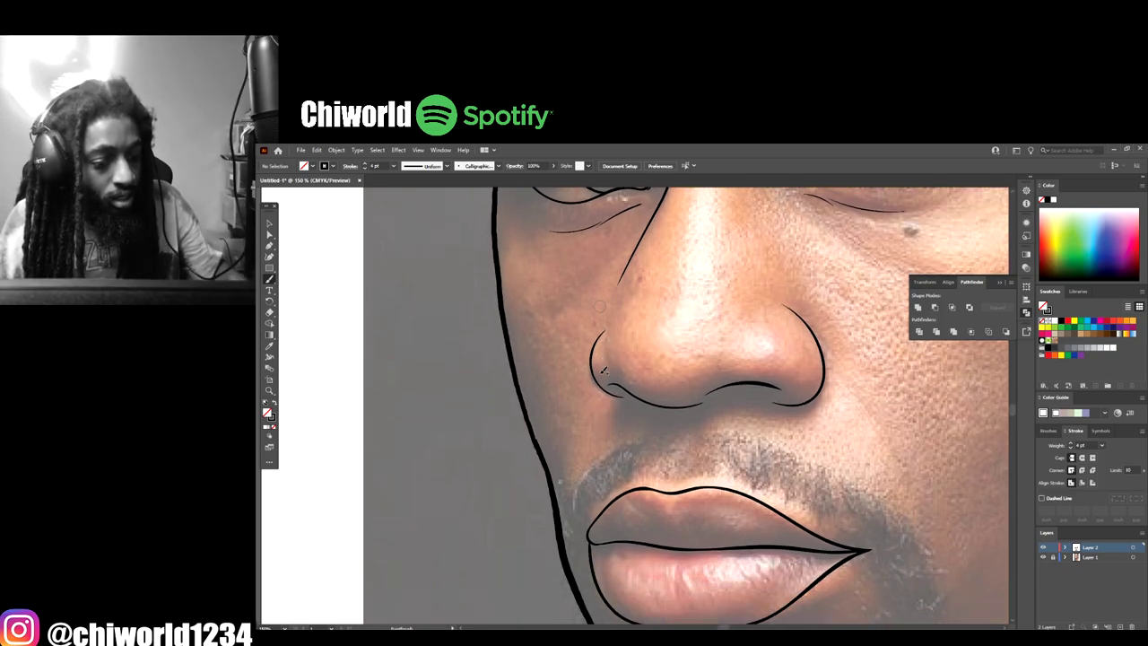
{"action": "key", "text": "ctrl+z"}
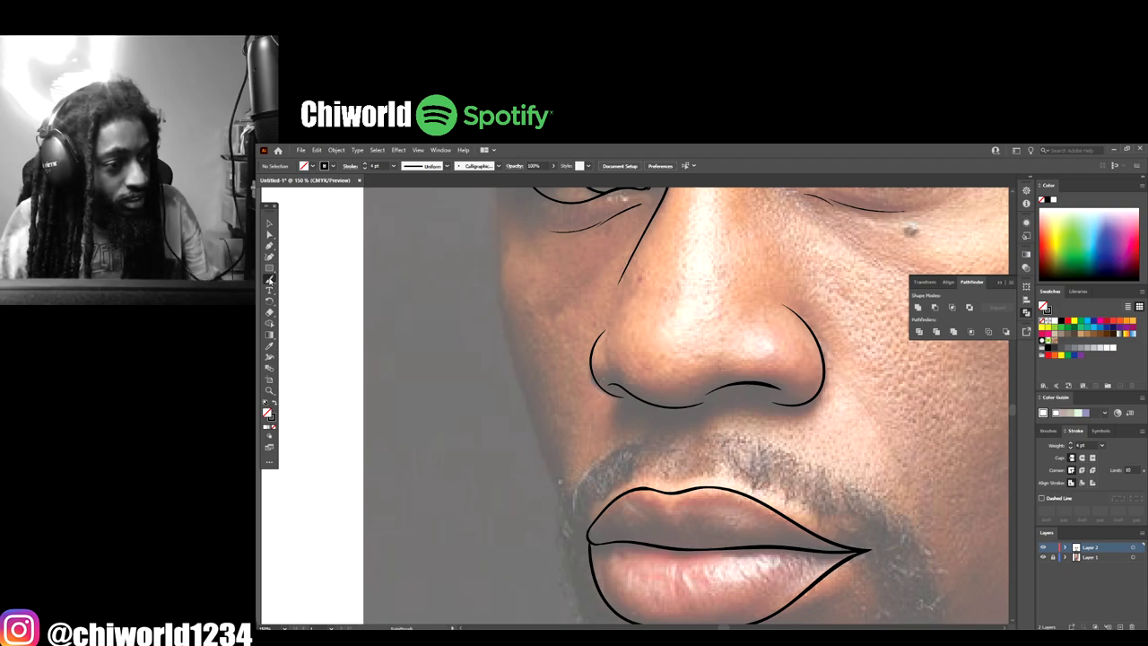
{"action": "double_click", "coordinate": [269, 279]}
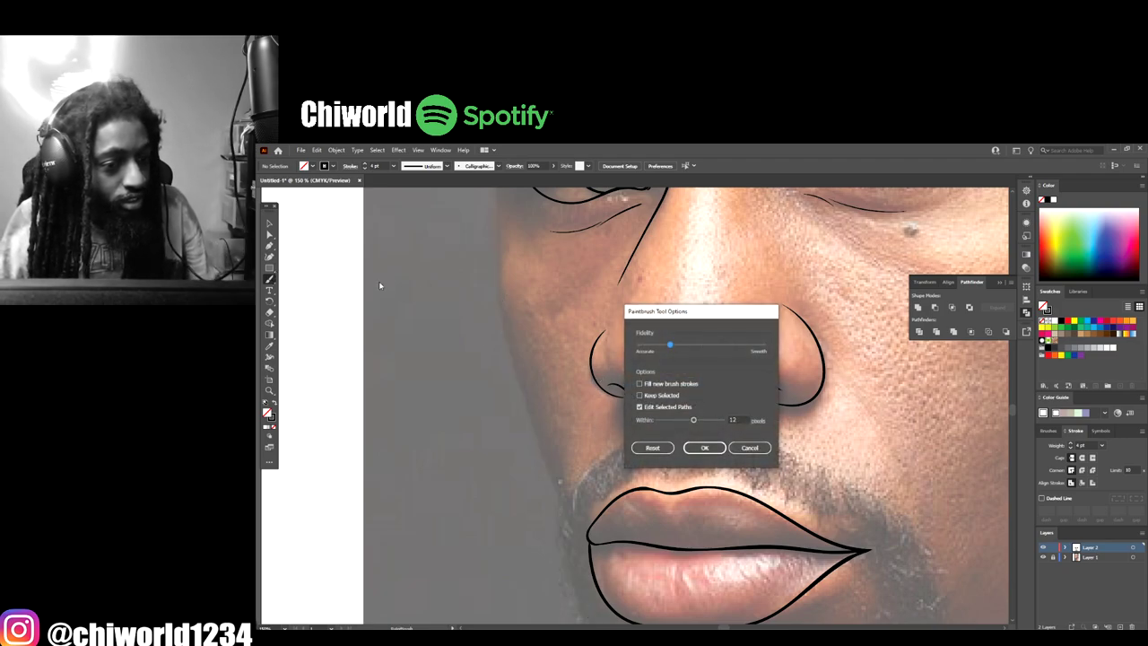
{"action": "left_click", "coordinate": [704, 447]}
{"action": "scroll", "coordinate": [611, 397], "scroll_direction": "down", "scroll_amount": 4}
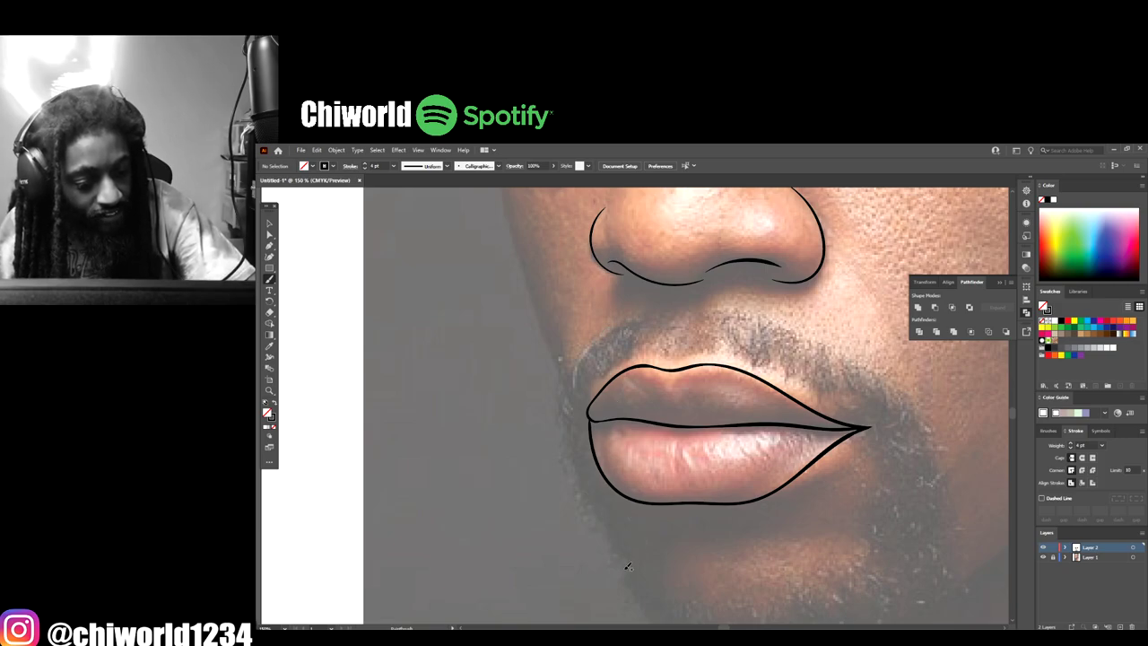
Step: Trace the left jaw, cheek and brow to the temple, then continue the outline over the crown
{"action": "mouse_move", "coordinate": [643, 600]}
{"action": "left_mouse_down"}
{"action": "mouse_move", "coordinate": [579, 482]}
{"action": "mouse_move", "coordinate": [512, 218]}
{"action": "left_mouse_up"}
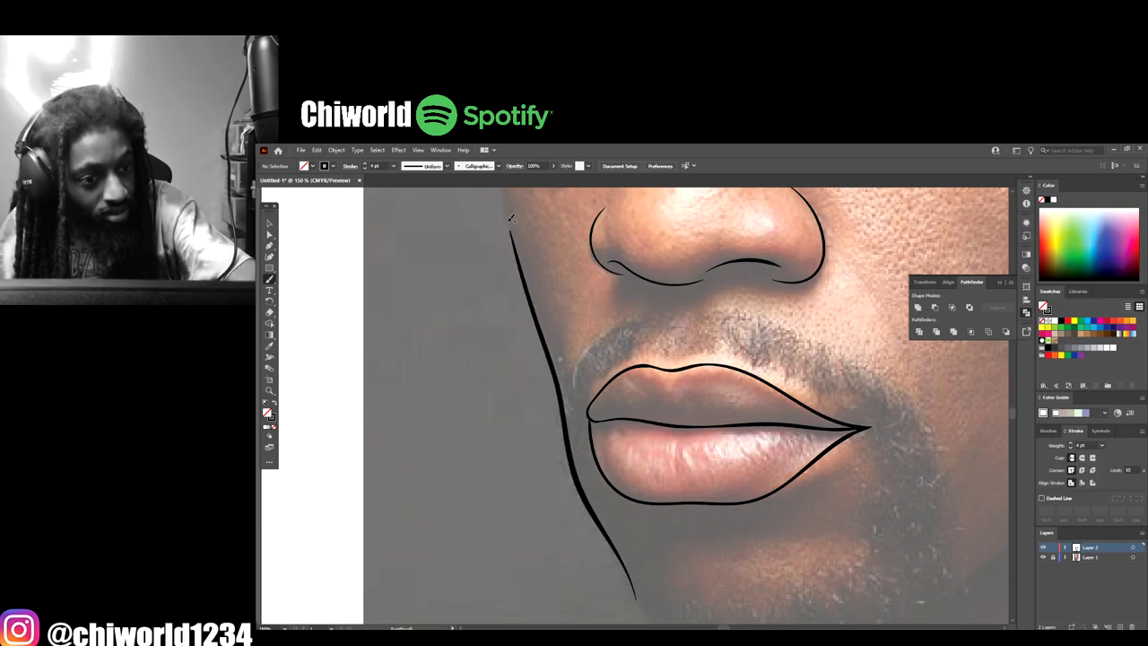
{"action": "scroll", "coordinate": [685, 472], "scroll_direction": "up", "scroll_amount": 4}
{"action": "scroll", "coordinate": [684, 476], "scroll_direction": "down", "scroll_amount": 2}
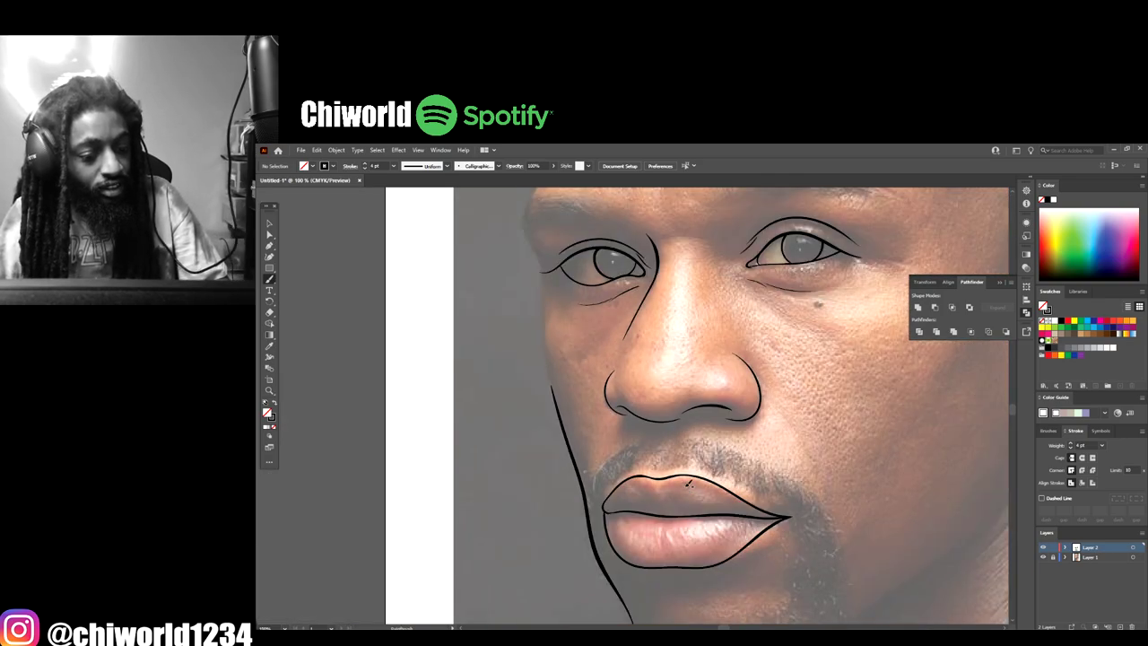
{"action": "scroll", "coordinate": [683, 491], "scroll_direction": "up", "scroll_amount": 3}
{"action": "scroll", "coordinate": [685, 485], "scroll_direction": "up", "scroll_amount": 2}
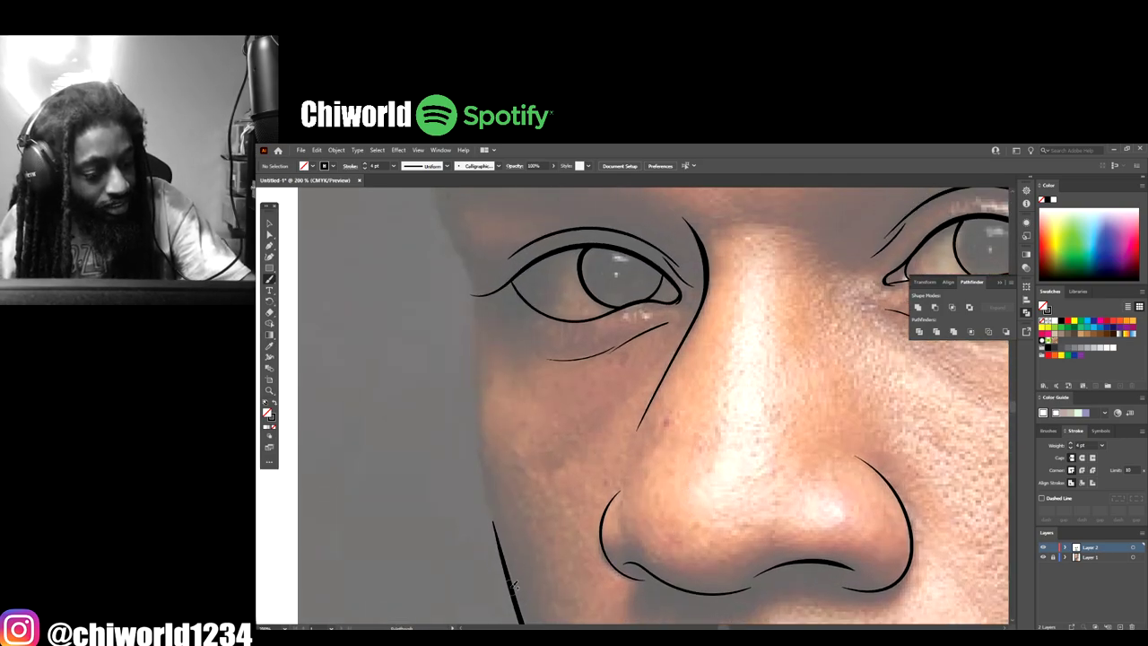
{"action": "mouse_move", "coordinate": [507, 568]}
{"action": "left_mouse_down"}
{"action": "mouse_move", "coordinate": [478, 435]}
{"action": "mouse_move", "coordinate": [473, 282]}
{"action": "mouse_move", "coordinate": [440, 218]}
{"action": "left_mouse_up"}
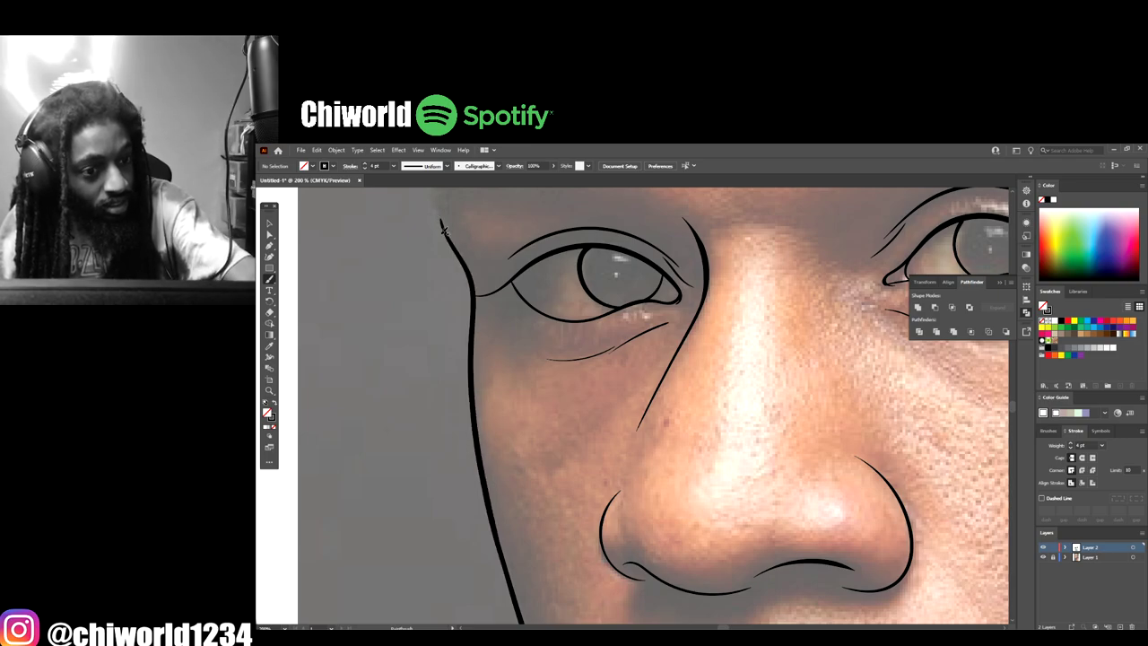
{"action": "scroll", "coordinate": [512, 342], "scroll_direction": "up", "scroll_amount": 3}
{"action": "scroll", "coordinate": [511, 342], "scroll_direction": "up", "scroll_amount": 7}
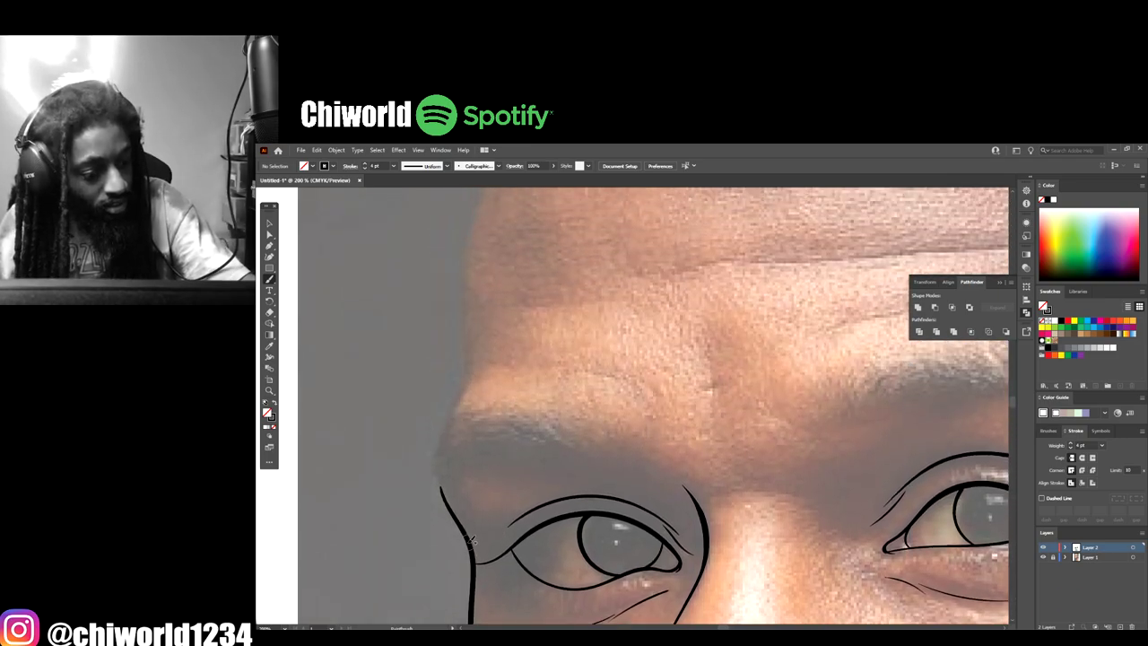
{"action": "mouse_move", "coordinate": [455, 510]}
{"action": "left_mouse_down"}
{"action": "mouse_move", "coordinate": [436, 472]}
{"action": "mouse_move", "coordinate": [462, 266]}
{"action": "left_mouse_up"}
{"action": "scroll", "coordinate": [616, 438], "scroll_direction": "down", "scroll_amount": 4}
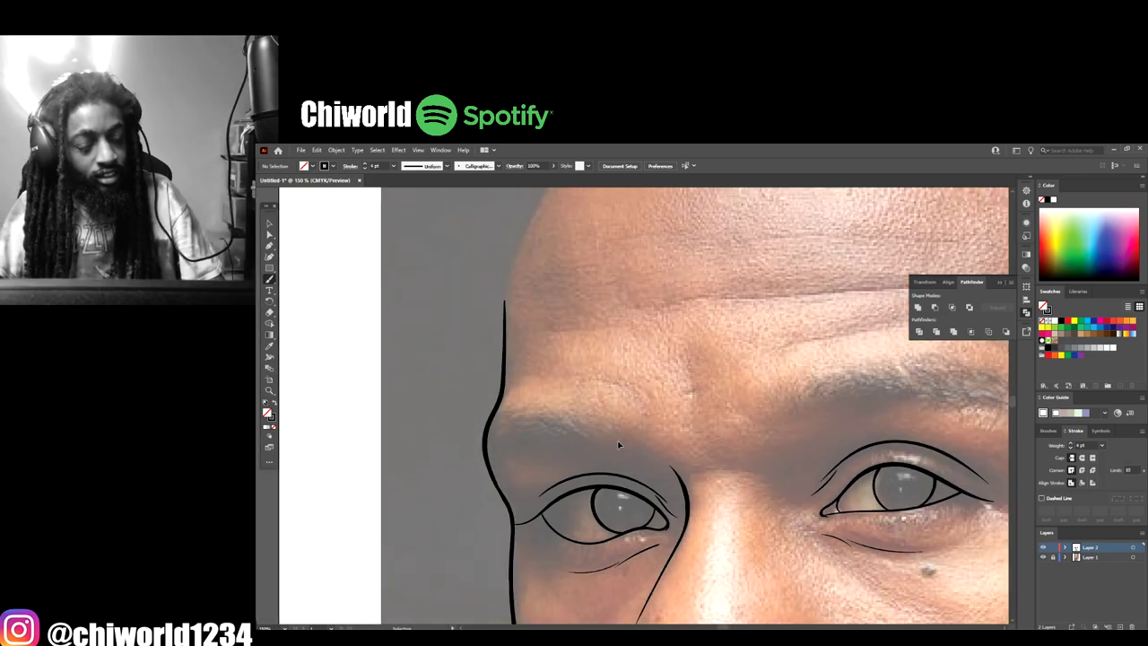
{"action": "scroll", "coordinate": [617, 436], "scroll_direction": "up", "scroll_amount": 3}
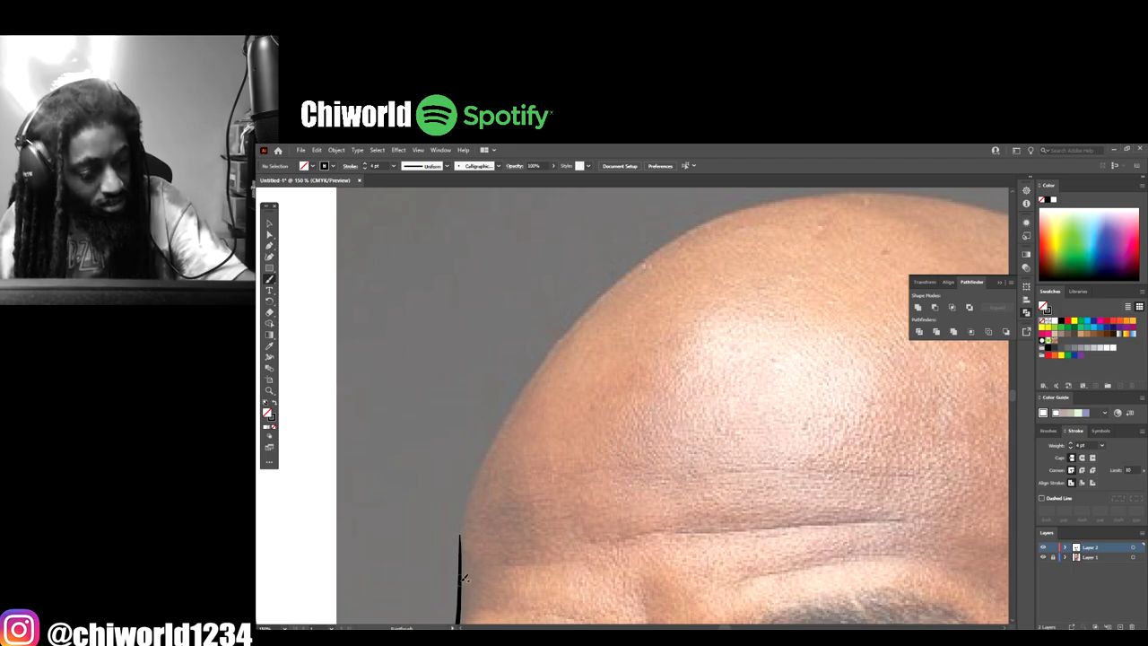
{"action": "mouse_move", "coordinate": [463, 549]}
{"action": "left_mouse_down"}
{"action": "mouse_move", "coordinate": [522, 388]}
{"action": "mouse_move", "coordinate": [578, 315]}
{"action": "mouse_move", "coordinate": [650, 254]}
{"action": "mouse_move", "coordinate": [733, 210]}
{"action": "mouse_move", "coordinate": [828, 190]}
{"action": "mouse_move", "coordinate": [973, 195]}
{"action": "left_mouse_up"}
Step: Hide and re-show the reference photo layer to check the left face outline
{"action": "key", "text": "ctrl+minus"}
{"action": "key", "text": "ctrl+minus"}
{"action": "key", "text": "ctrl+minus"}
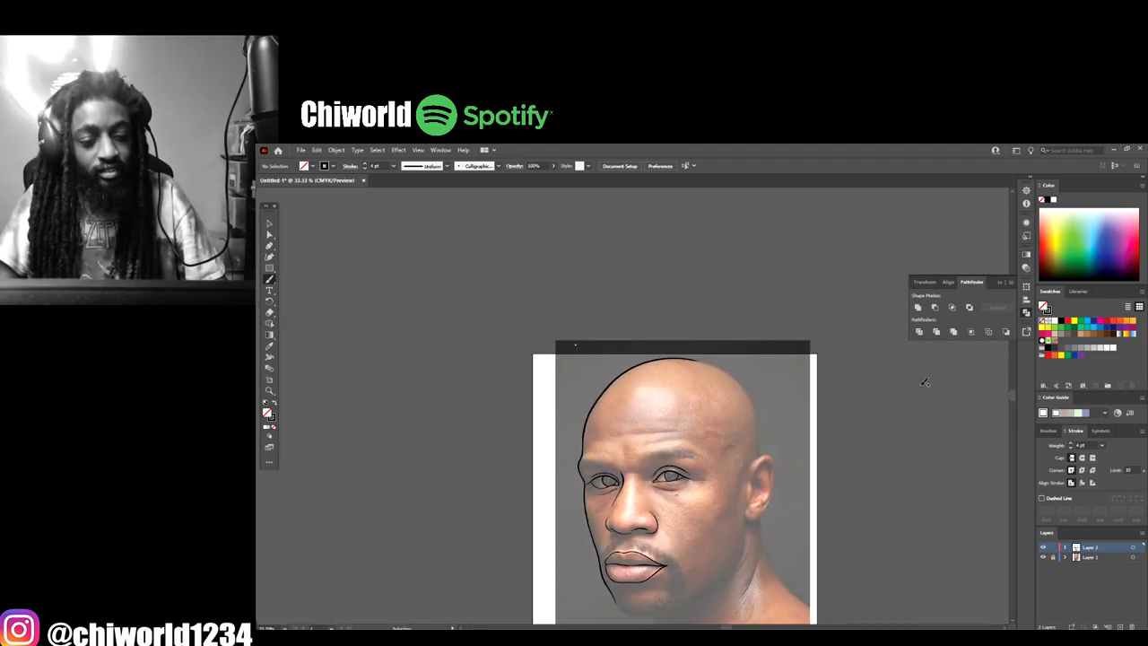
{"action": "scroll", "coordinate": [947, 382], "scroll_direction": "down", "scroll_amount": 3}
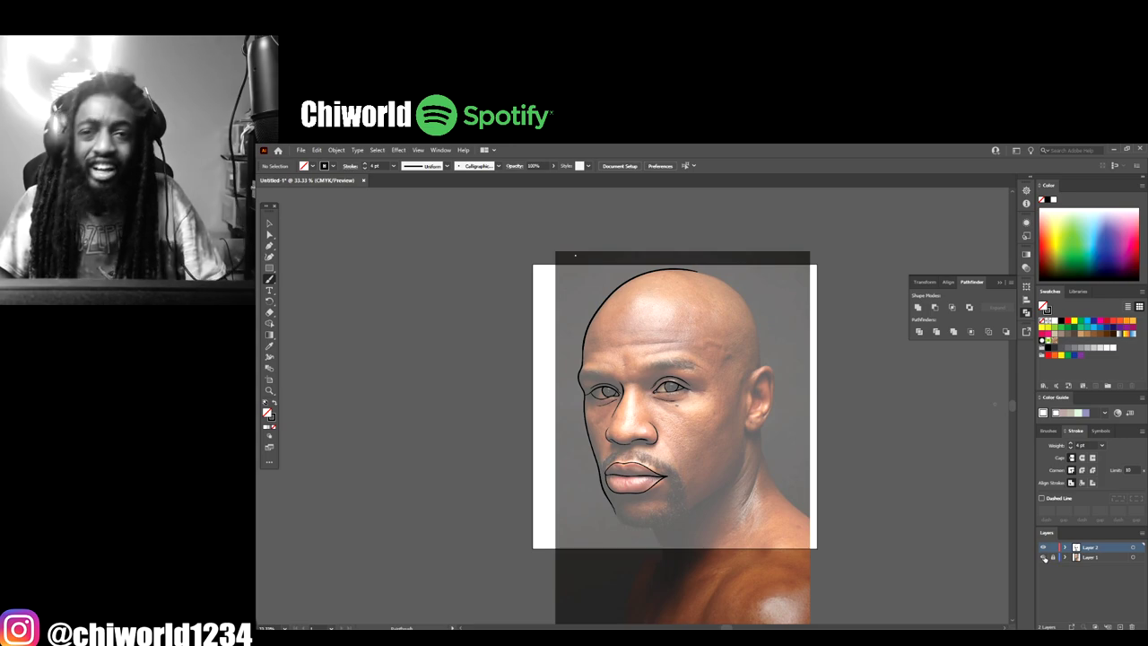
{"action": "left_click", "coordinate": [1043, 557]}
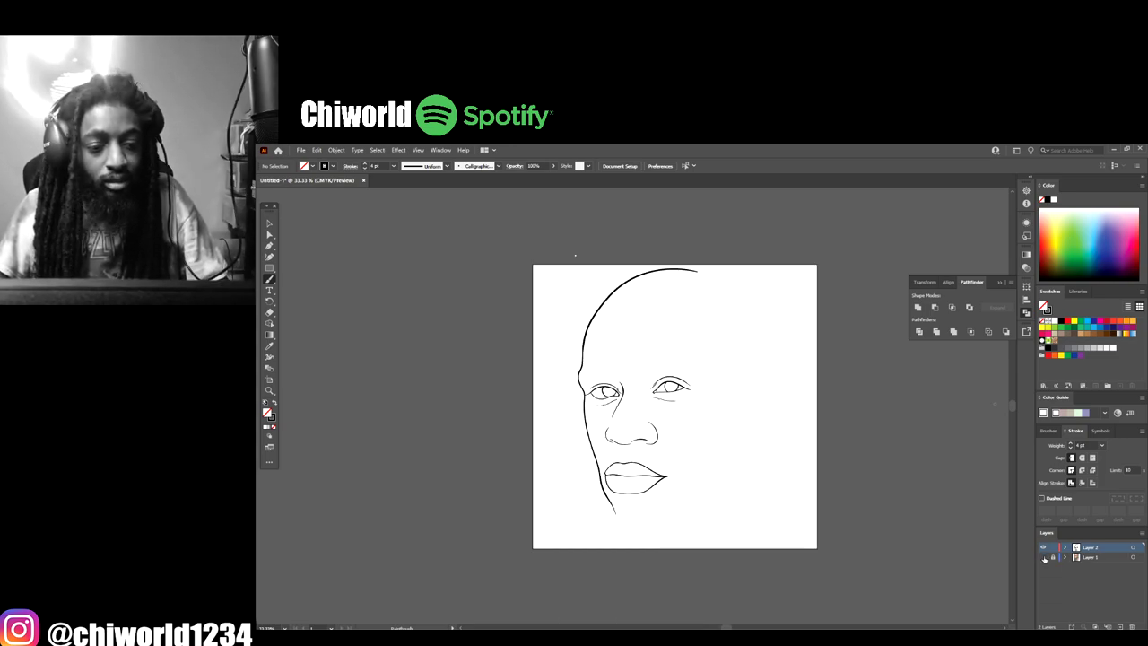
{"action": "key", "text": "ctrl+plus"}
{"action": "key", "text": "ctrl+plus"}
{"action": "left_click", "coordinate": [1044, 557]}
Step: Draw one jaw stroke from the left side around the chin and up the right jaw
{"action": "scroll", "coordinate": [933, 539], "scroll_direction": "down", "scroll_amount": 2}
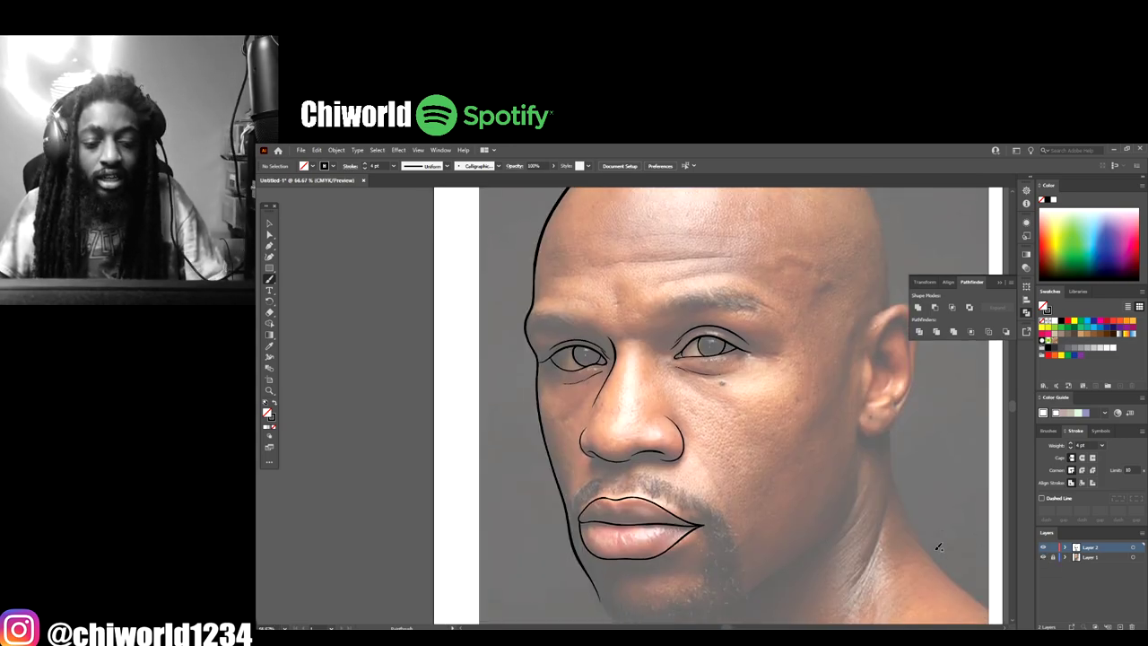
{"action": "key", "text": "ctrl+plus"}
{"action": "key", "text": "ctrl+plus"}
{"action": "scroll", "coordinate": [927, 543], "scroll_direction": "right", "scroll_amount": 2}
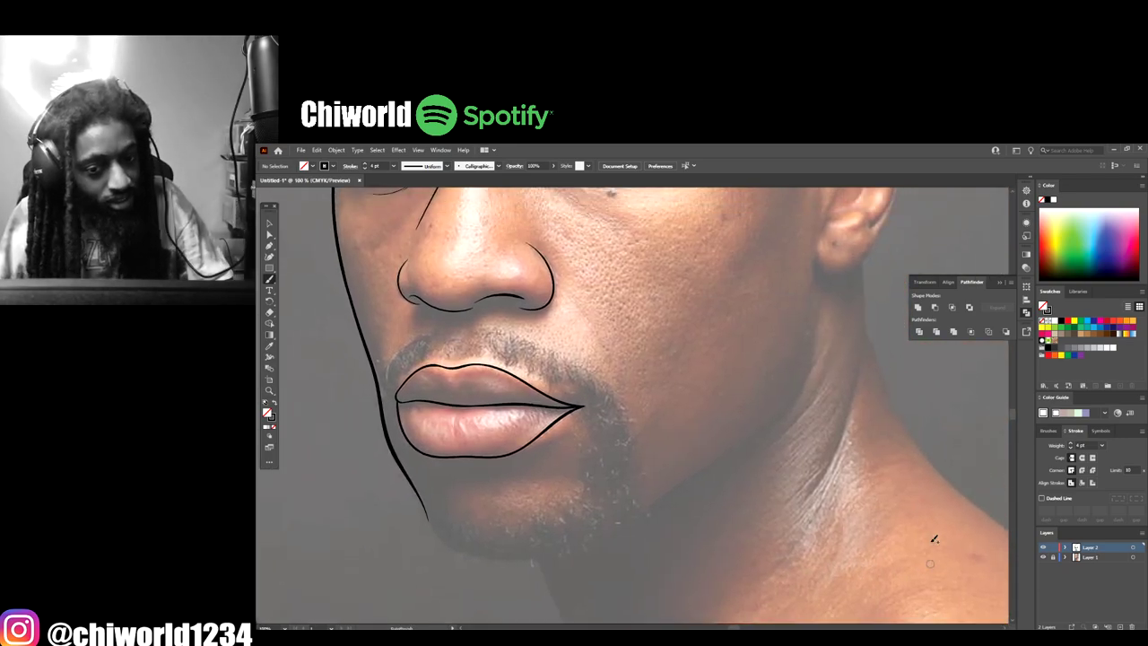
{"action": "key", "text": "ctrl+minus"}
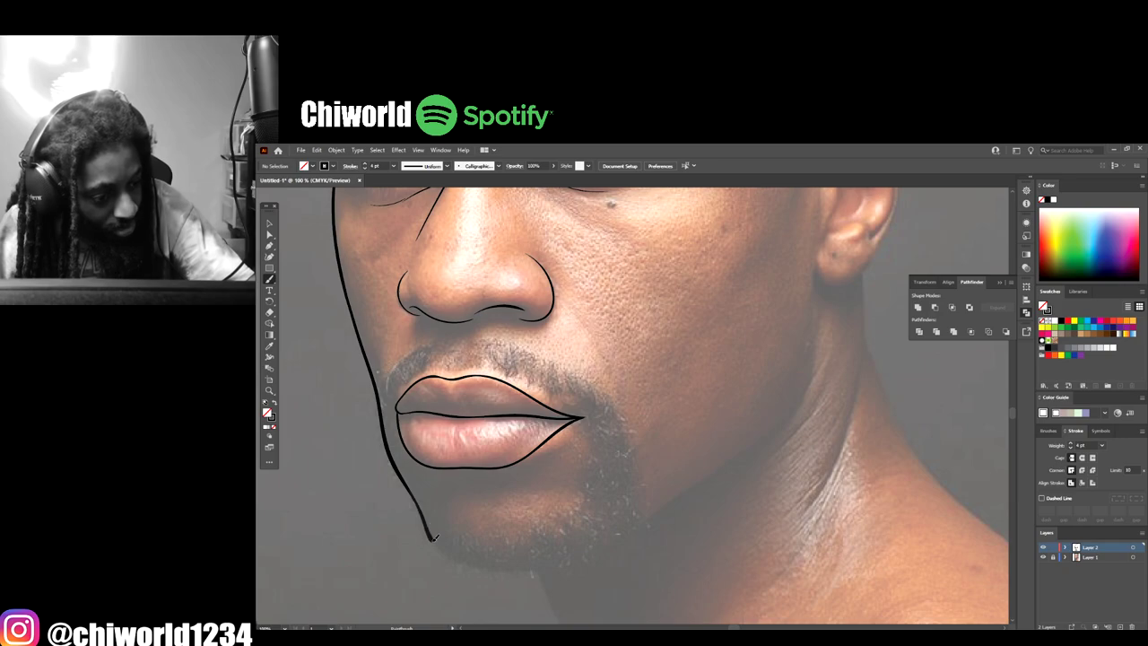
{"action": "mouse_move", "coordinate": [433, 538]}
{"action": "left_mouse_down"}
{"action": "mouse_move", "coordinate": [493, 568]}
{"action": "mouse_move", "coordinate": [586, 553]}
{"action": "mouse_move", "coordinate": [764, 436]}
{"action": "mouse_move", "coordinate": [803, 395]}
{"action": "mouse_move", "coordinate": [816, 339]}
{"action": "left_mouse_up"}
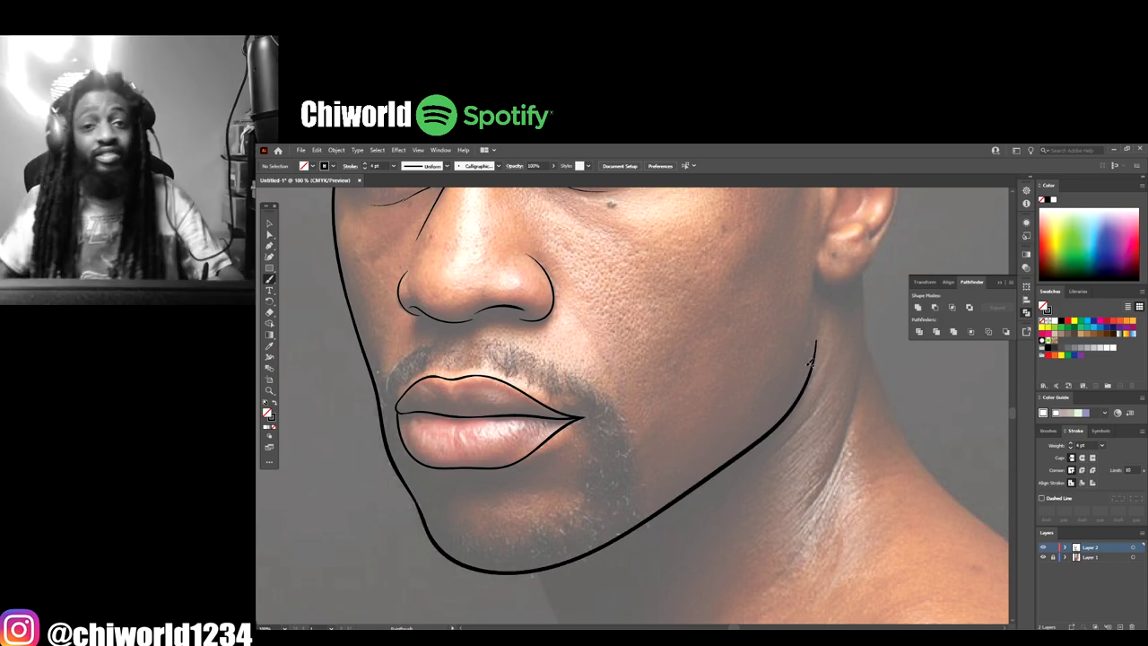
{"action": "key", "text": "ctrl+minus"}
{"action": "key", "text": "ctrl+minus"}
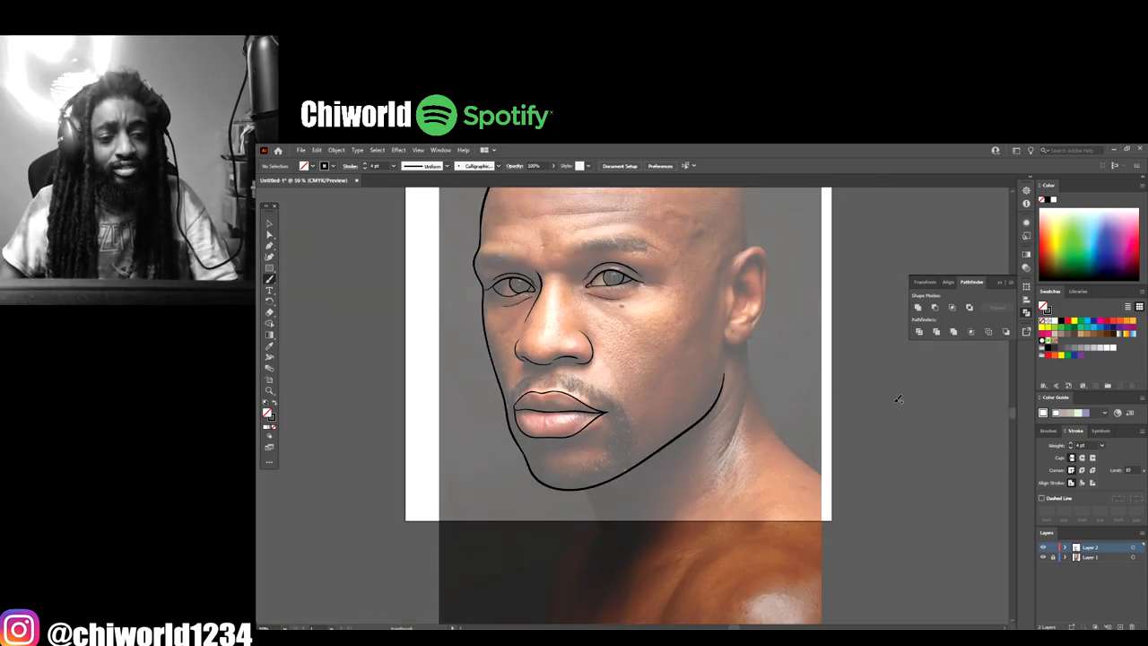
{"action": "key", "text": "ctrl+plus"}
{"action": "key", "text": "ctrl+plus"}
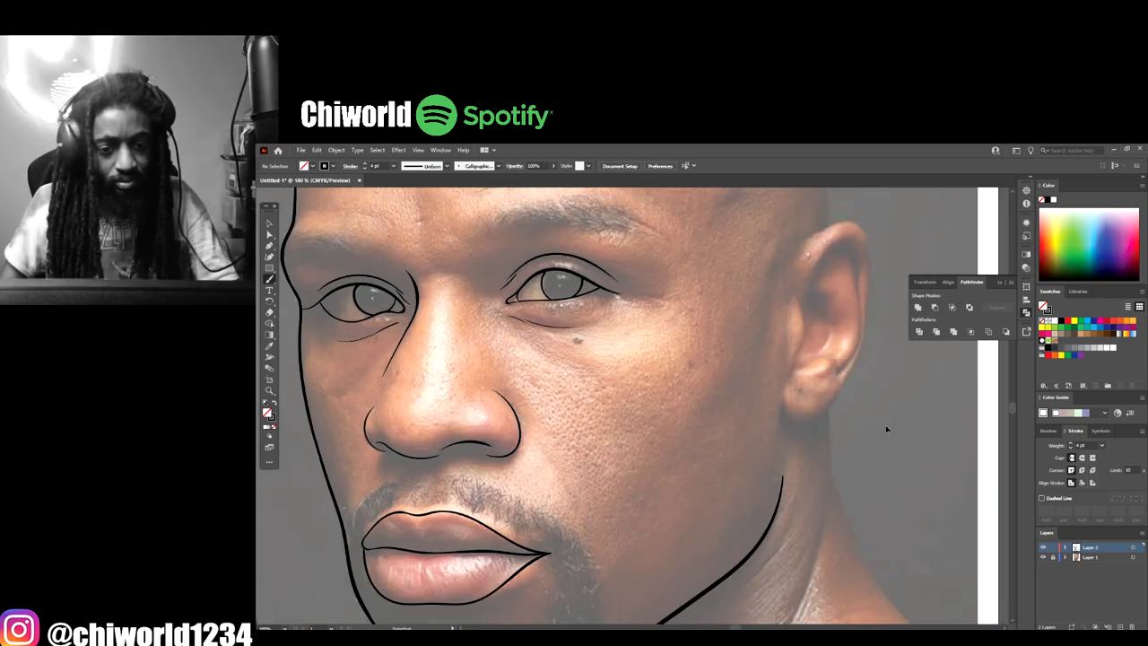
{"action": "scroll", "coordinate": [886, 429], "scroll_direction": "right", "scroll_amount": 3}
{"action": "key", "text": "ctrl+plus"}
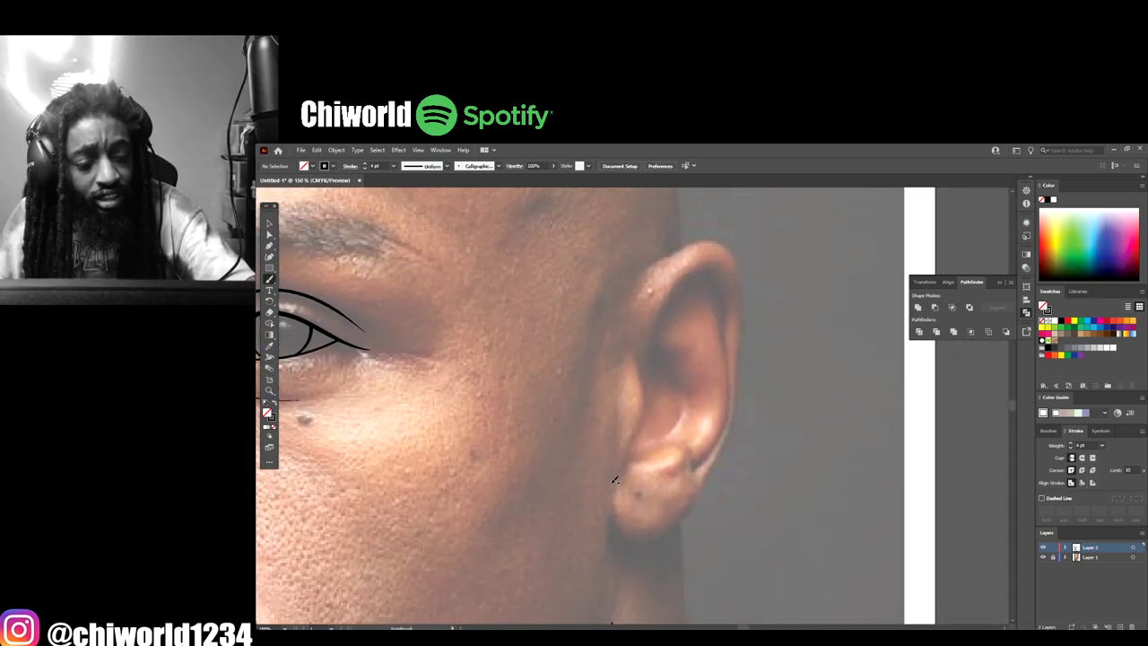
Step: Trace the ear's front edge, top, back edge and lobe with thick strokes, plus an inner fold
{"action": "mouse_move", "coordinate": [613, 480]}
{"action": "left_mouse_down"}
{"action": "mouse_move", "coordinate": [649, 404]}
{"action": "mouse_move", "coordinate": [635, 346]}
{"action": "left_mouse_up"}
{"action": "scroll", "coordinate": [632, 341], "scroll_direction": "up", "scroll_amount": 1}
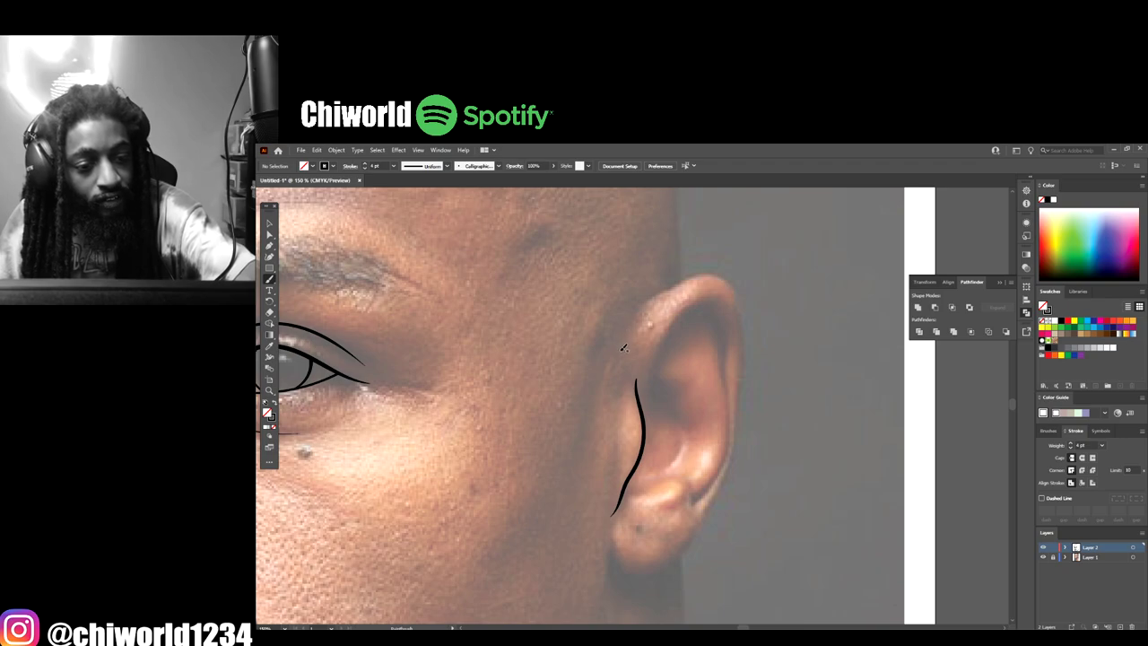
{"action": "left_click_drag", "start_coordinate": [625, 338], "coordinate": [671, 285]}
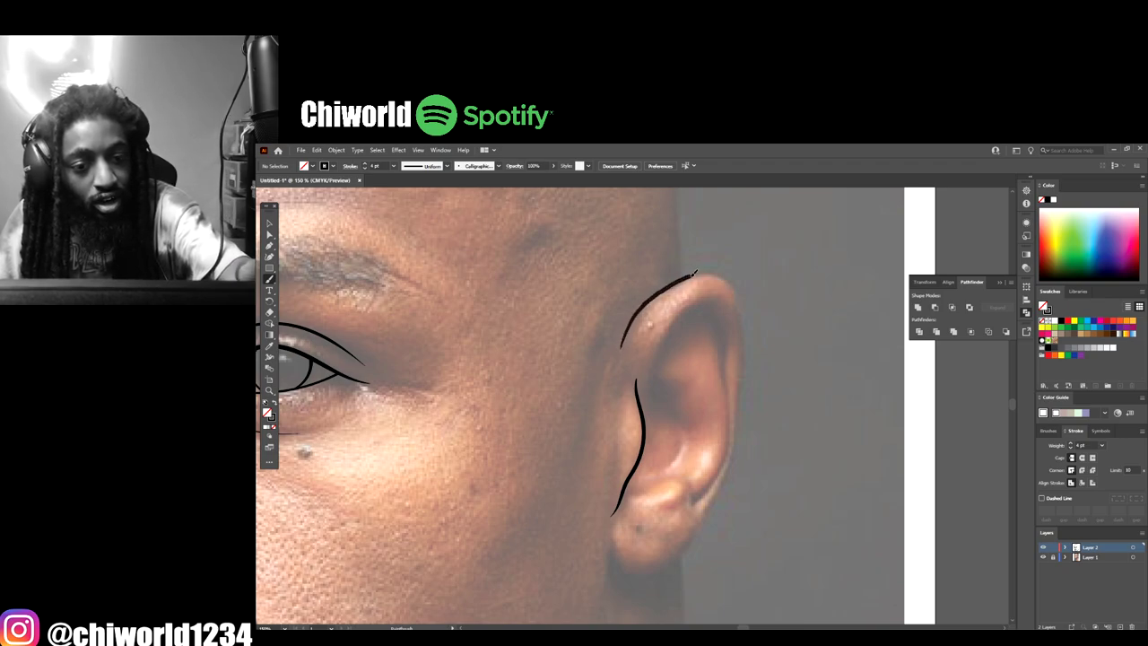
{"action": "mouse_move", "coordinate": [737, 296]}
{"action": "left_mouse_down"}
{"action": "mouse_move", "coordinate": [745, 365]}
{"action": "mouse_move", "coordinate": [725, 491]}
{"action": "mouse_move", "coordinate": [692, 549]}
{"action": "mouse_move", "coordinate": [656, 572]}
{"action": "mouse_move", "coordinate": [621, 565]}
{"action": "mouse_move", "coordinate": [611, 531]}
{"action": "left_mouse_up"}
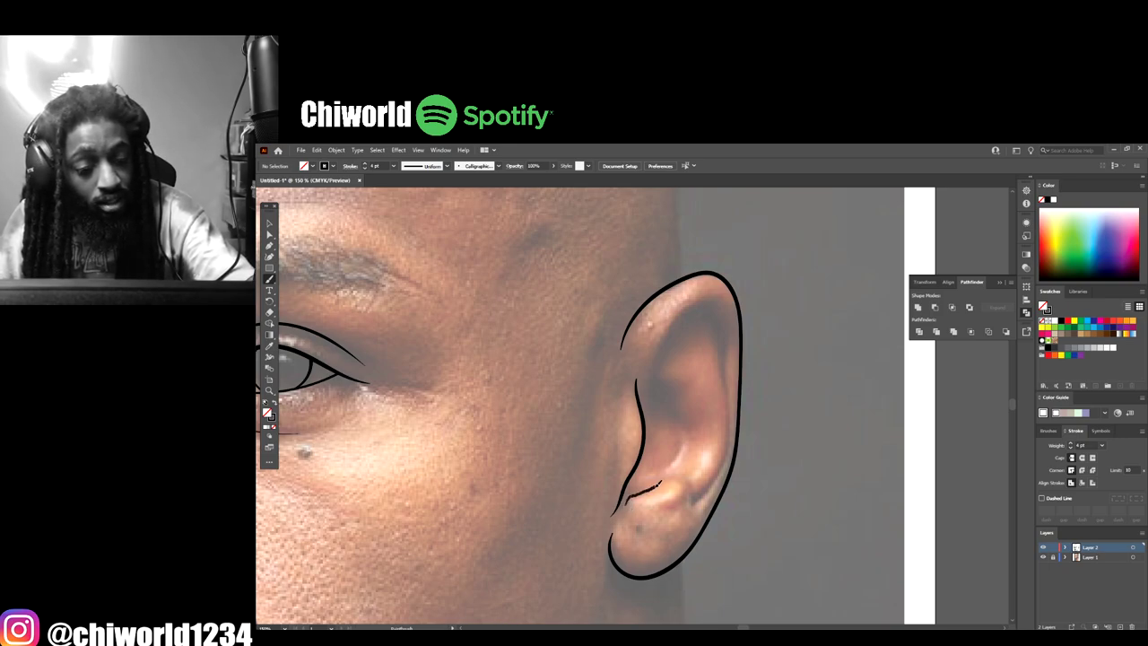
{"action": "left_click_drag", "start_coordinate": [687, 478], "coordinate": [687, 481]}
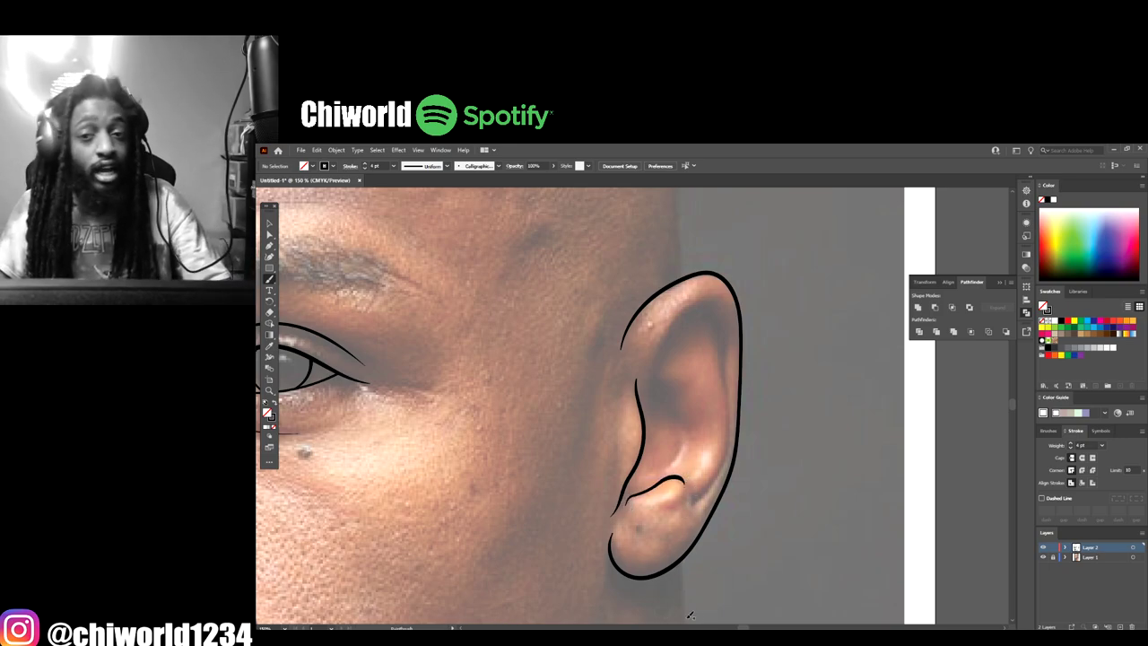
{"action": "key", "text": "ctrl+plus"}
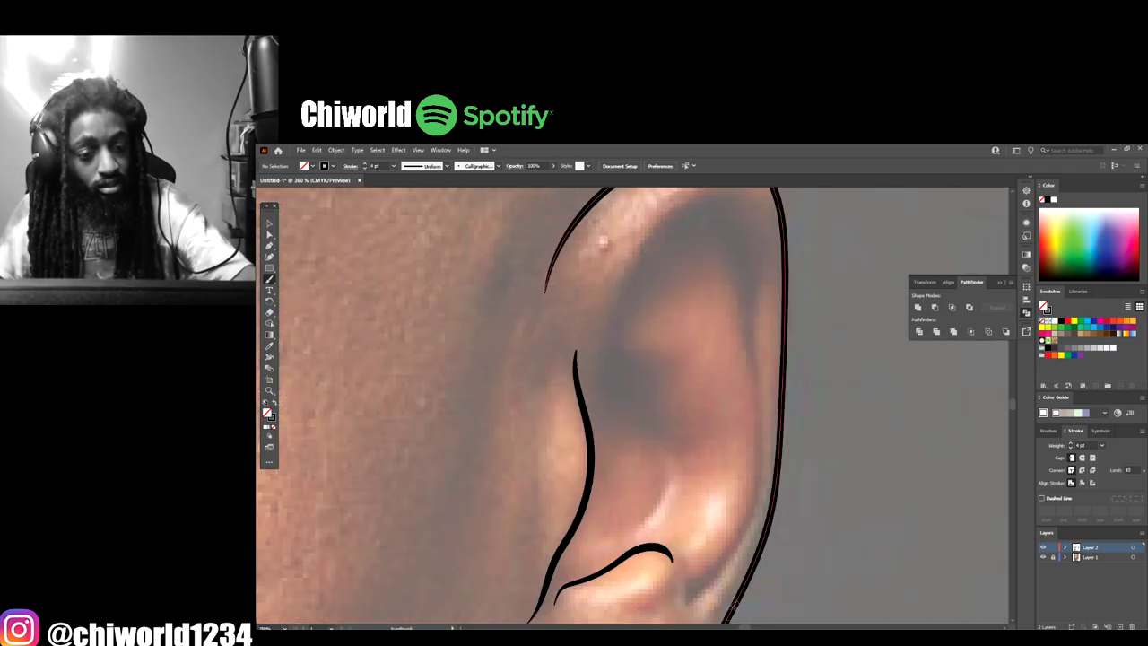
{"action": "left_click_drag", "start_coordinate": [734, 605], "coordinate": [734, 606]}
{"action": "scroll", "coordinate": [603, 388], "scroll_direction": "up", "scroll_amount": 1}
{"action": "mouse_move", "coordinate": [598, 462]}
{"action": "left_mouse_down"}
{"action": "mouse_move", "coordinate": [621, 326]}
{"action": "mouse_move", "coordinate": [679, 256]}
{"action": "mouse_move", "coordinate": [726, 244]}
{"action": "mouse_move", "coordinate": [745, 257]}
{"action": "mouse_move", "coordinate": [751, 289]}
{"action": "mouse_move", "coordinate": [760, 552]}
{"action": "left_mouse_up"}
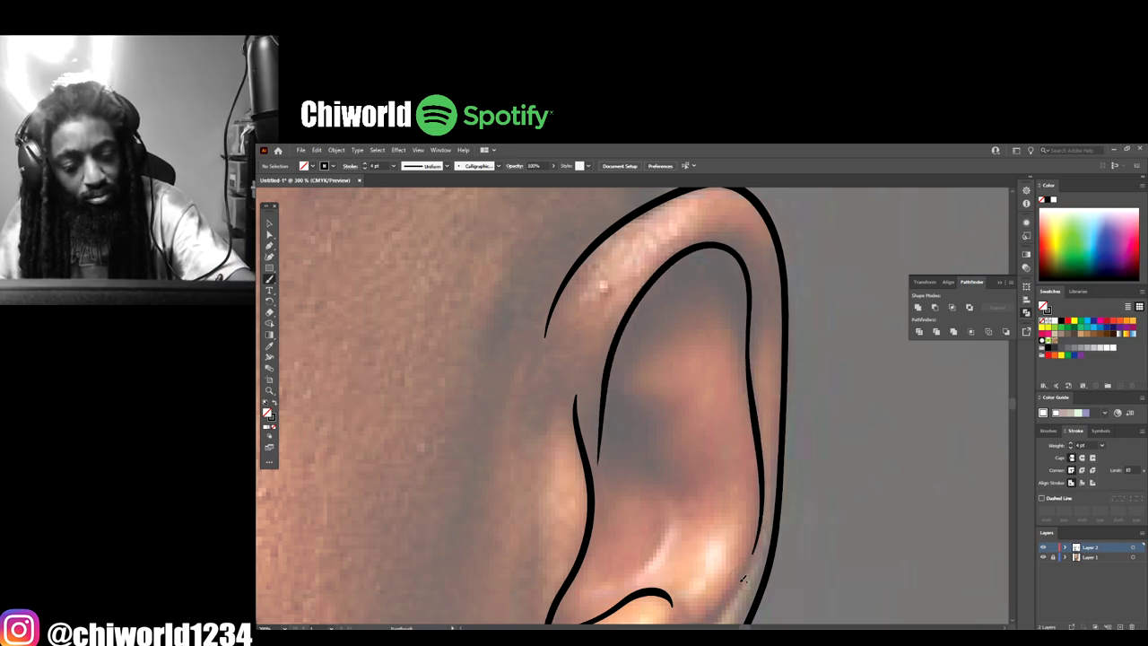
{"action": "scroll", "coordinate": [608, 433], "scroll_direction": "down", "scroll_amount": 2}
{"action": "scroll", "coordinate": [608, 433], "scroll_direction": "up", "scroll_amount": 1}
Step: Switch the stroke weight to 1 pt and draw a thin line along the ear's outer edge
{"action": "left_click", "coordinate": [397, 166]}
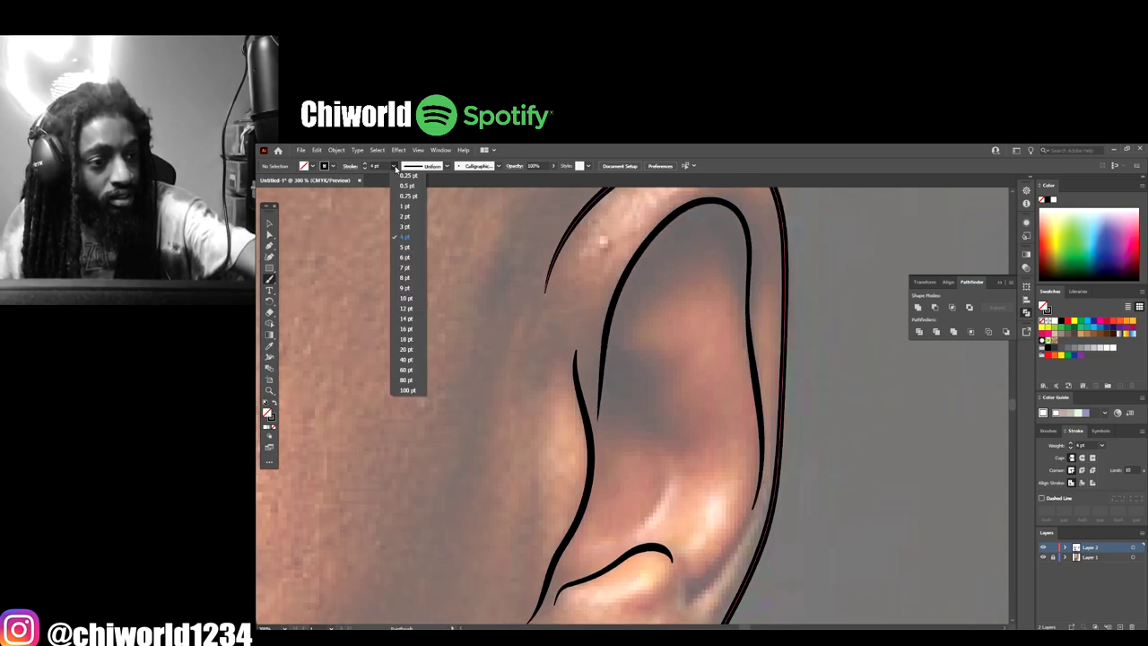
{"action": "left_click", "coordinate": [409, 205]}
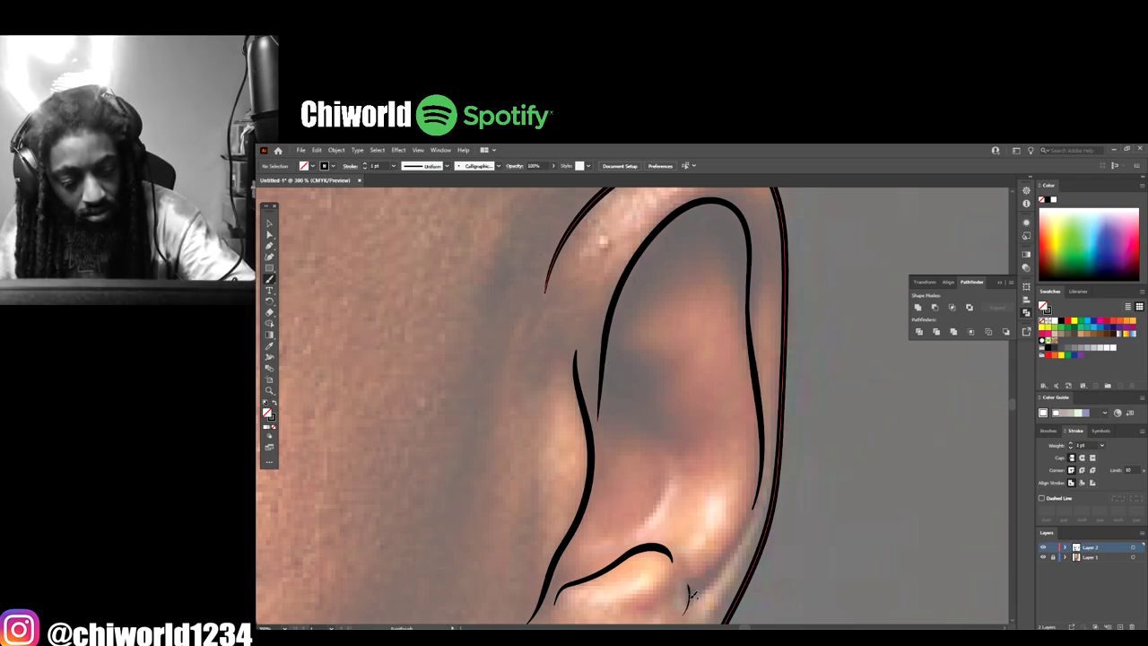
{"action": "left_click_drag", "start_coordinate": [739, 541], "coordinate": [756, 508]}
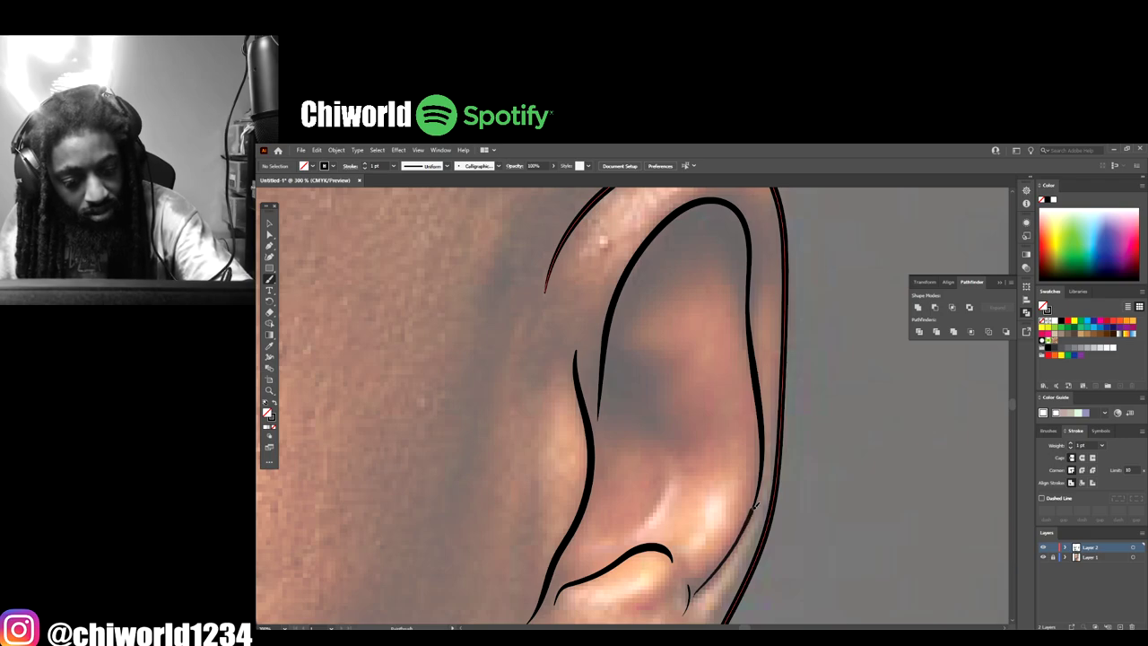
{"action": "left_click_drag", "start_coordinate": [764, 467], "coordinate": [761, 410]}
{"action": "key", "text": "ctrl+minus"}
{"action": "key", "text": "ctrl+minus"}
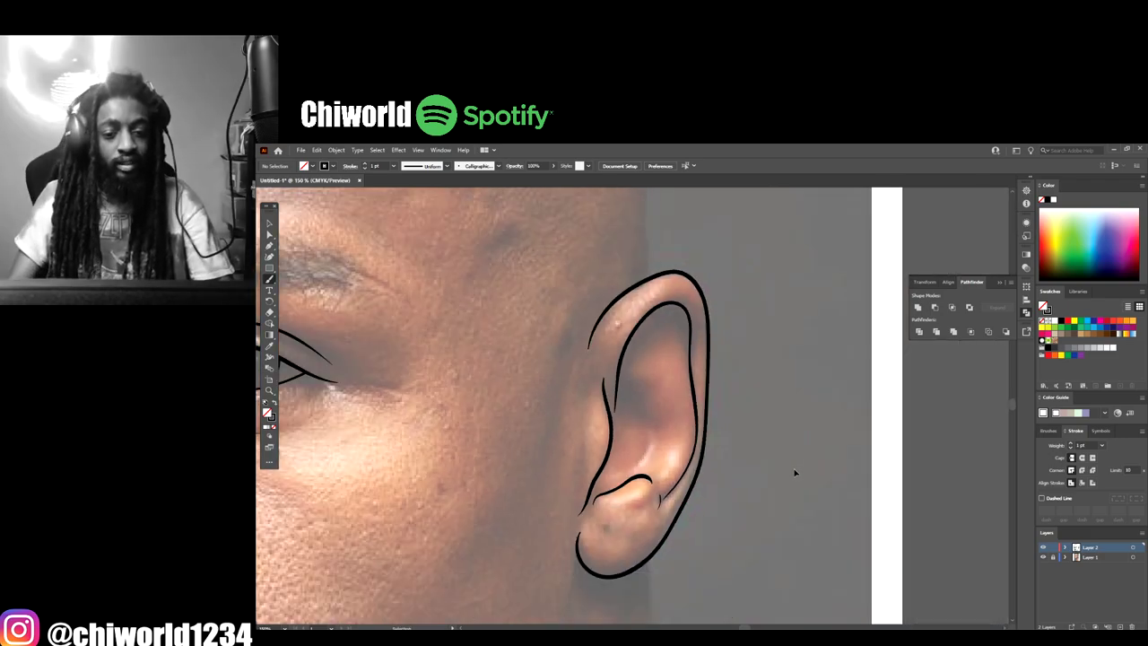
{"action": "key", "text": "ctrl+minus"}
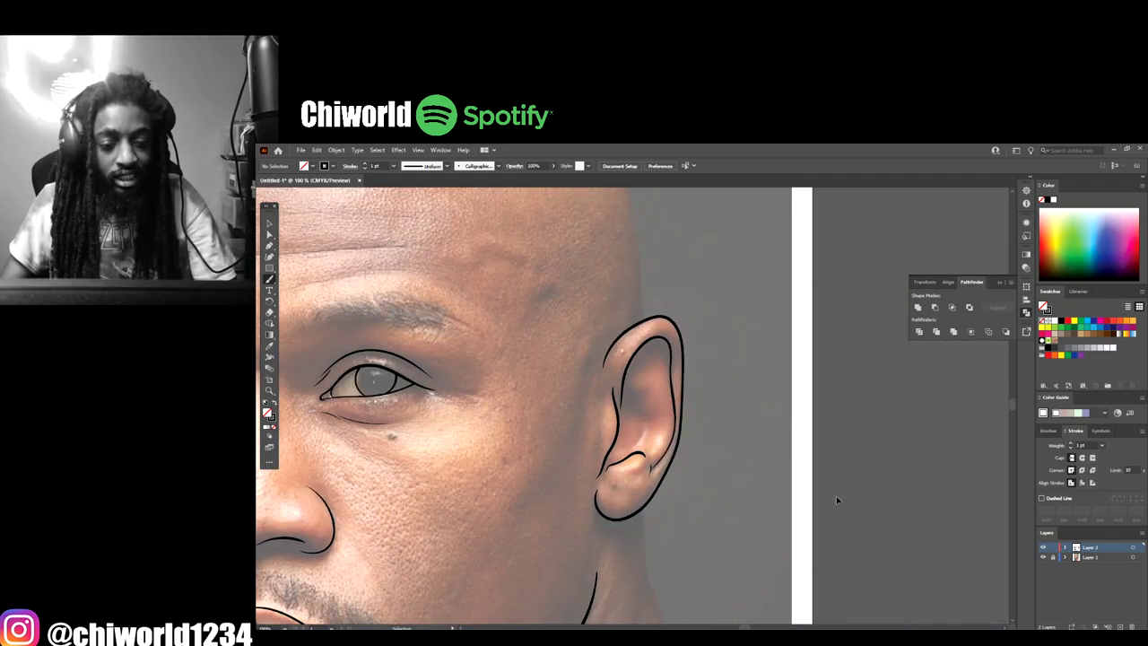
{"action": "key", "text": "ctrl+minus"}
{"action": "key", "text": "ctrl+plus"}
{"action": "key", "text": "ctrl+plus"}
{"action": "key", "text": "ctrl+plus"}
{"action": "key", "text": "ctrl+plus"}
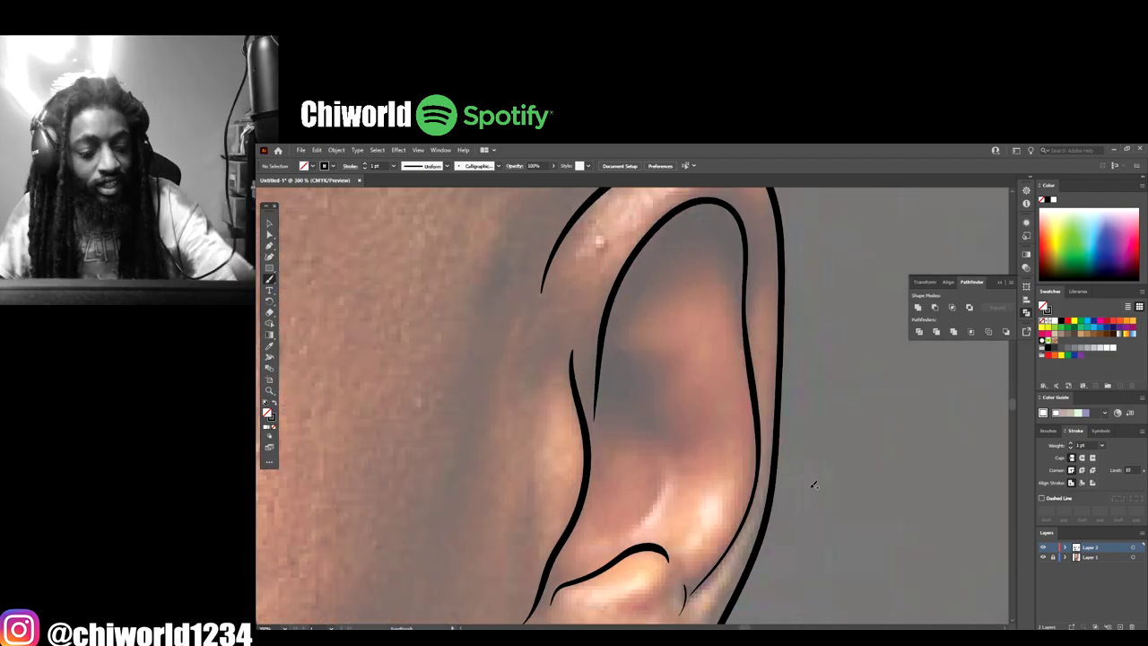
Step: Add thin inner-ear curves and folds just inside the upper ear rim
{"action": "mouse_move", "coordinate": [638, 527]}
{"action": "left_mouse_down"}
{"action": "mouse_move", "coordinate": [663, 507]}
{"action": "mouse_move", "coordinate": [685, 453]}
{"action": "mouse_move", "coordinate": [658, 400]}
{"action": "mouse_move", "coordinate": [600, 354]}
{"action": "left_mouse_up"}
{"action": "scroll", "coordinate": [682, 365], "scroll_direction": "up", "scroll_amount": 2}
{"action": "mouse_move", "coordinate": [694, 370]}
{"action": "left_mouse_down"}
{"action": "mouse_move", "coordinate": [663, 354]}
{"action": "mouse_move", "coordinate": [643, 310]}
{"action": "mouse_move", "coordinate": [665, 272]}
{"action": "left_mouse_up"}
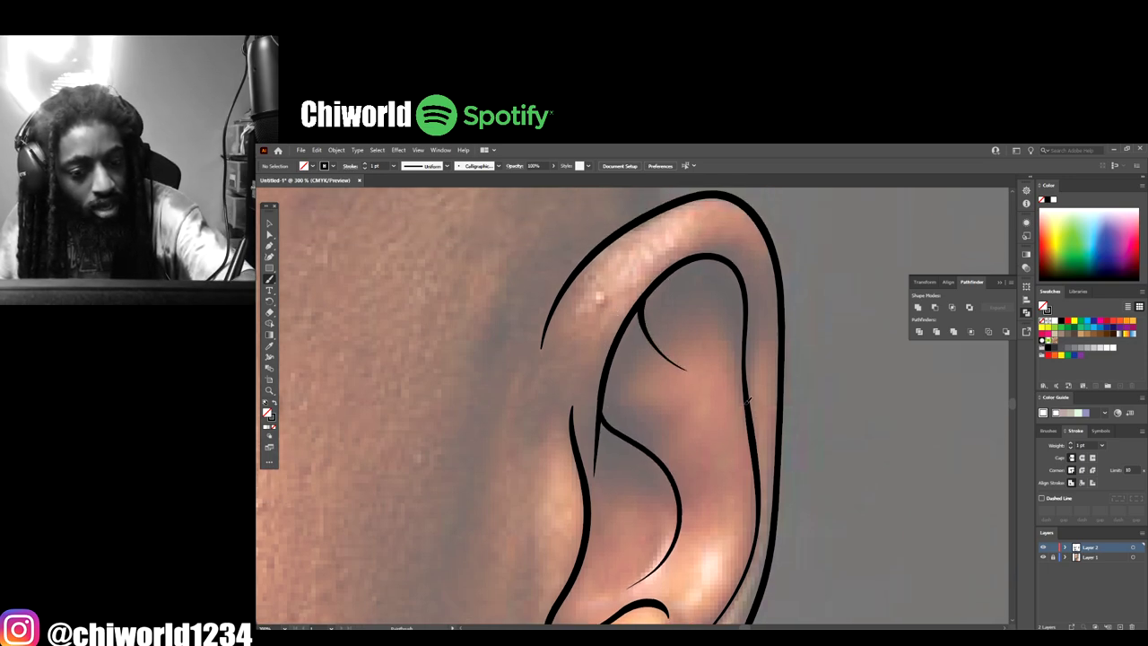
{"action": "mouse_move", "coordinate": [747, 401]}
{"action": "left_mouse_down"}
{"action": "mouse_move", "coordinate": [710, 262]}
{"action": "mouse_move", "coordinate": [651, 285]}
{"action": "left_mouse_up"}
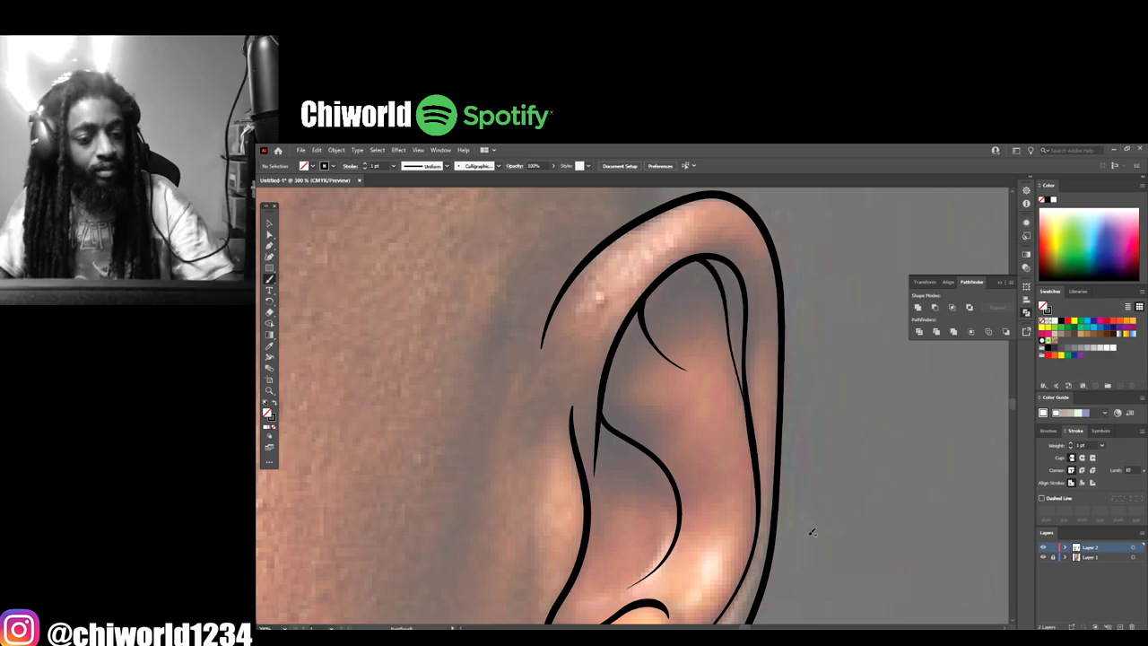
{"action": "key", "text": "ctrl+minus"}
{"action": "key", "text": "ctrl+minus"}
{"action": "key", "text": "ctrl+minus"}
{"action": "key", "text": "ctrl+minus"}
{"action": "key", "text": "ctrl+minus"}
{"action": "key", "text": "ctrl+minus"}
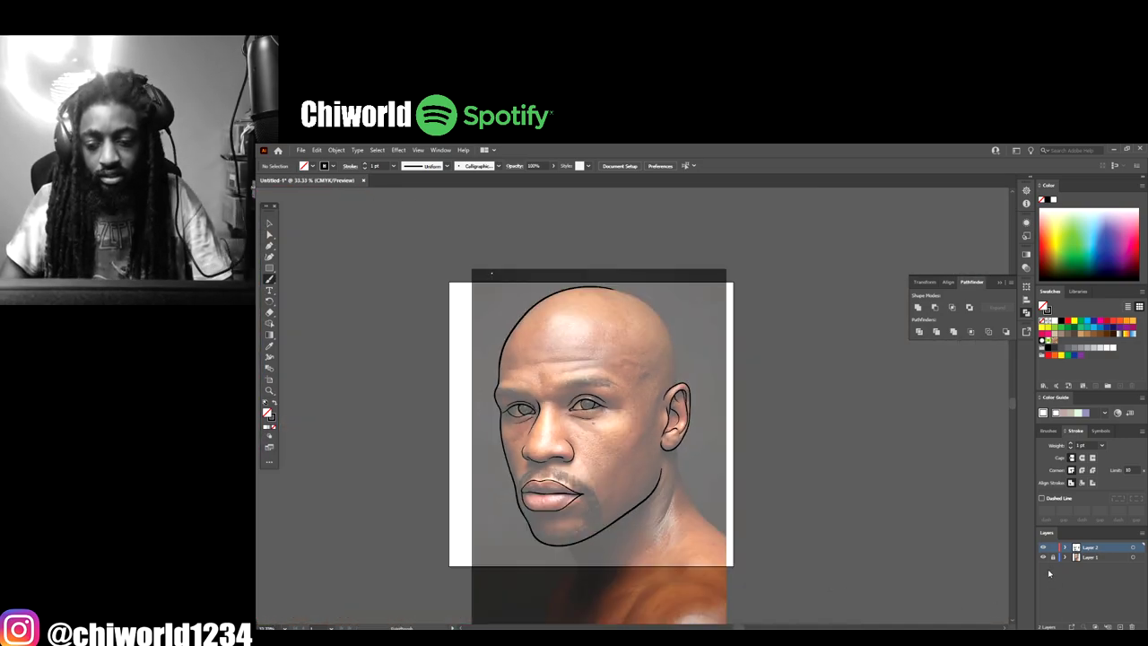
Step: Hide Layer 1 to check the line art, then show the photo again
{"action": "left_click", "coordinate": [1042, 558]}
{"action": "key", "text": "ctrl+minus"}
{"action": "key", "text": "ctrl+plus"}
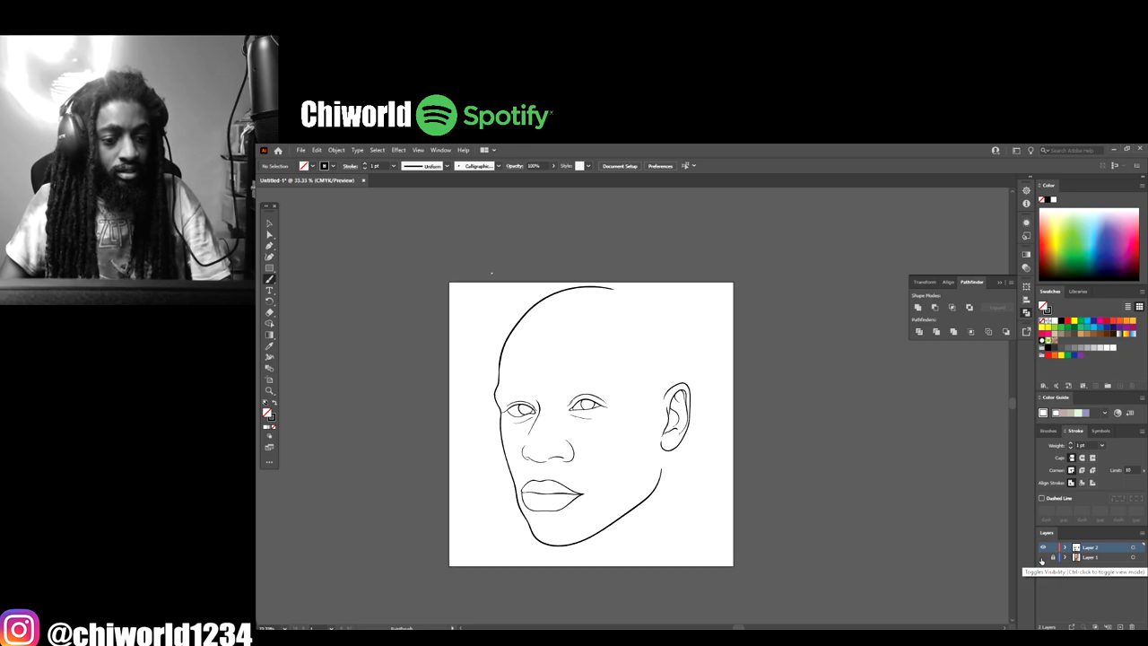
{"action": "key", "text": "ctrl+plus"}
{"action": "key", "text": "ctrl+plus"}
{"action": "left_click", "coordinate": [1042, 558]}
Step: Trace the head's edge upward from the ear toward the forehead
{"action": "key", "text": "ctrl+plus"}
{"action": "key", "text": "ctrl+plus"}
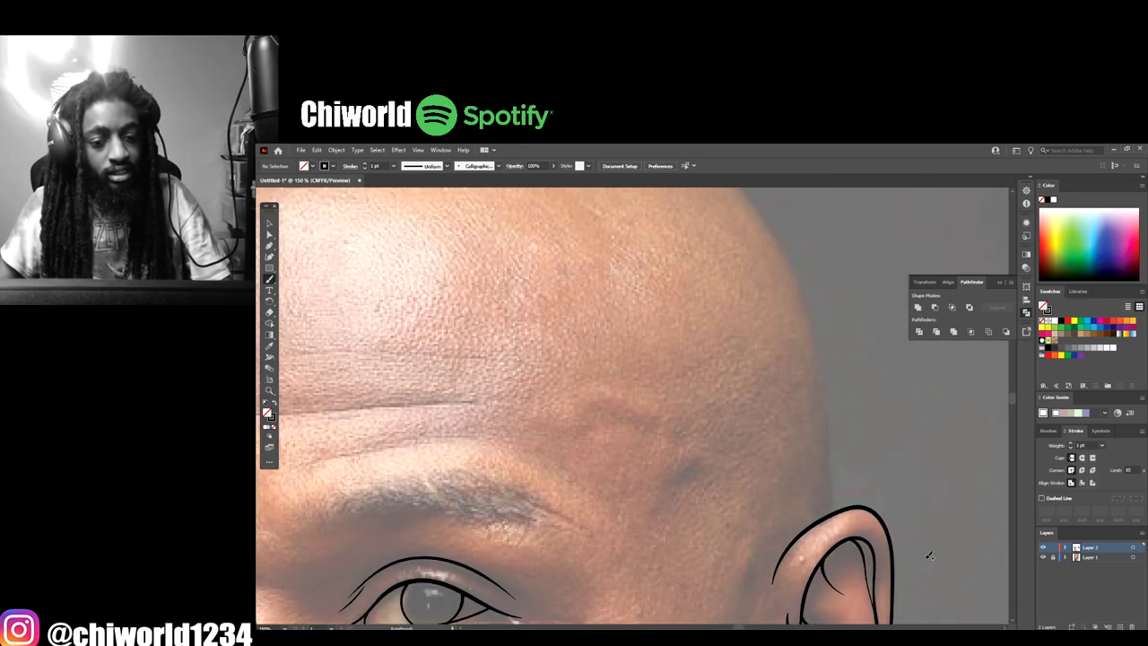
{"action": "key", "text": "ctrl+minus"}
{"action": "key", "text": "ctrl+plus"}
{"action": "scroll", "coordinate": [925, 562], "scroll_direction": "up", "scroll_amount": 3}
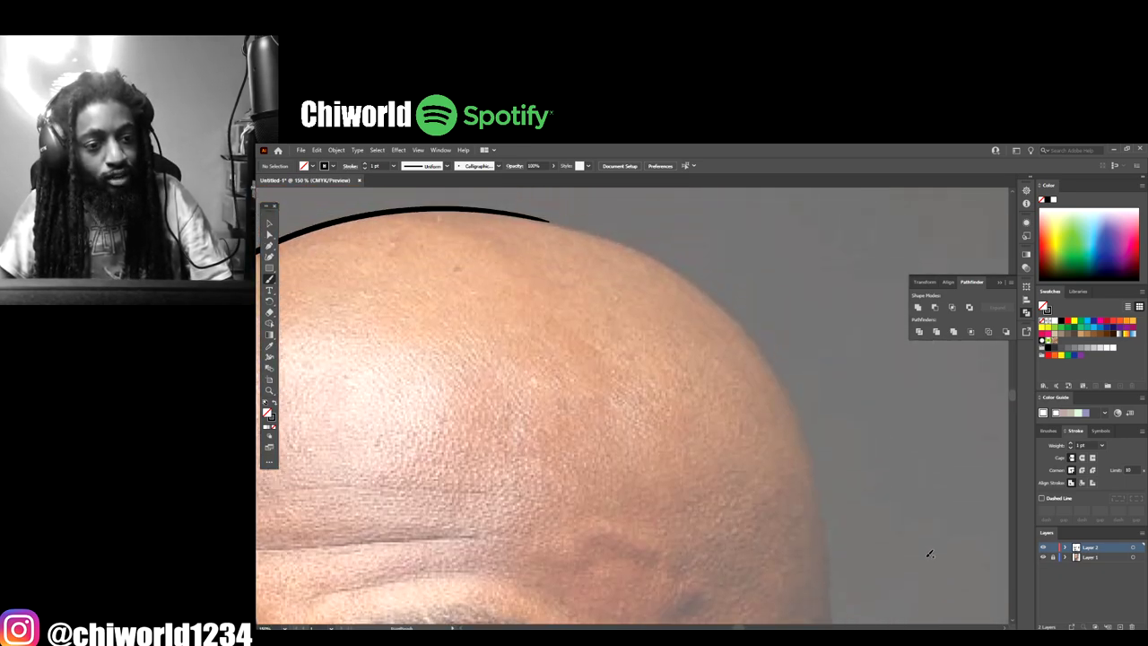
{"action": "key", "text": "ctrl+minus"}
{"action": "scroll", "coordinate": [922, 562], "scroll_direction": "left", "scroll_amount": 1}
{"action": "left_click", "coordinate": [392, 166]}
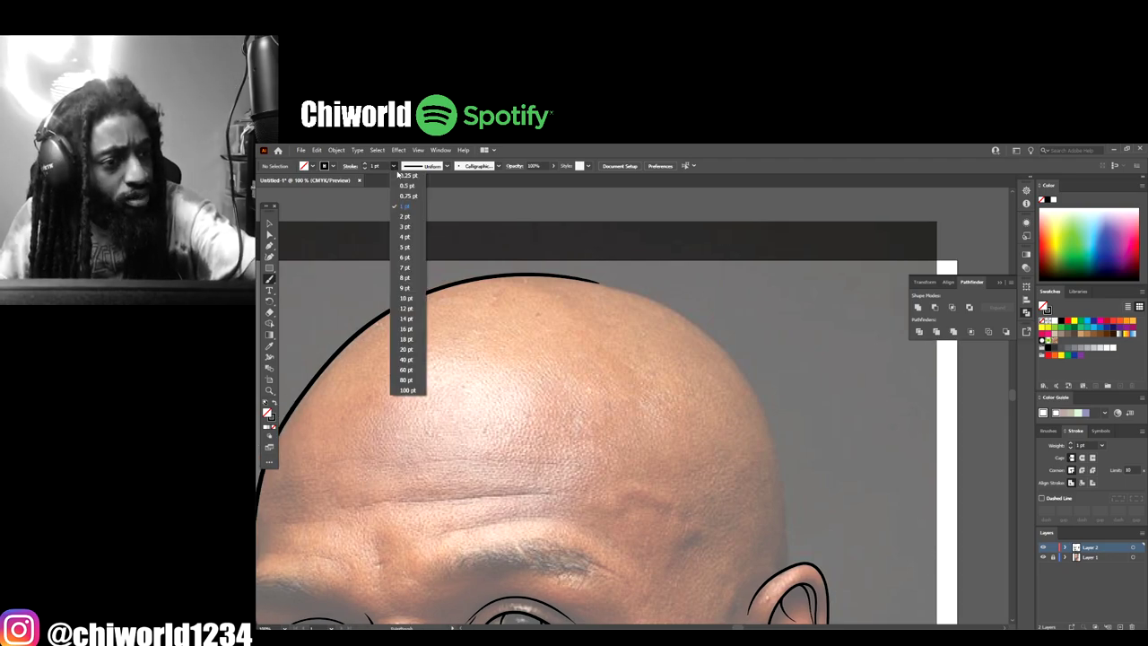
{"action": "key", "text": "Escape"}
{"action": "key", "text": "ctrl+plus"}
{"action": "key", "text": "ctrl+plus"}
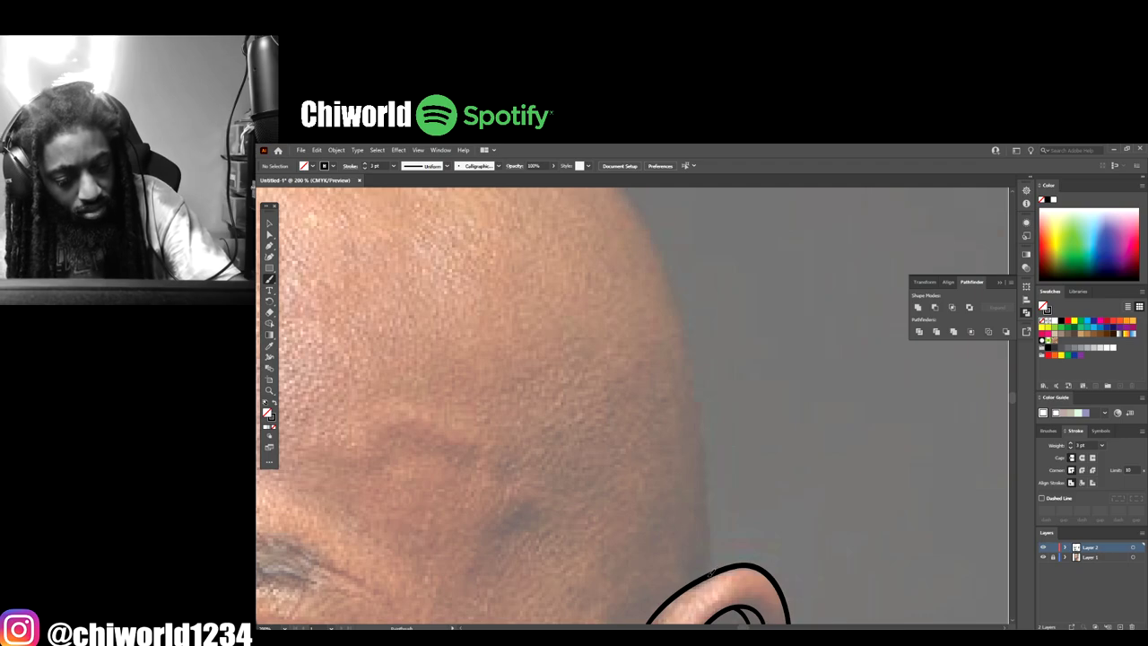
{"action": "mouse_move", "coordinate": [710, 579]}
{"action": "left_mouse_down"}
{"action": "mouse_move", "coordinate": [682, 330]}
{"action": "mouse_move", "coordinate": [664, 263]}
{"action": "mouse_move", "coordinate": [629, 203]}
{"action": "left_mouse_up"}
Step: Trace the top curve of the bald head and its right edge down to the ear
{"action": "key", "text": "ctrl+minus"}
{"action": "key", "text": "ctrl+minus"}
{"action": "key", "text": "ctrl+minus"}
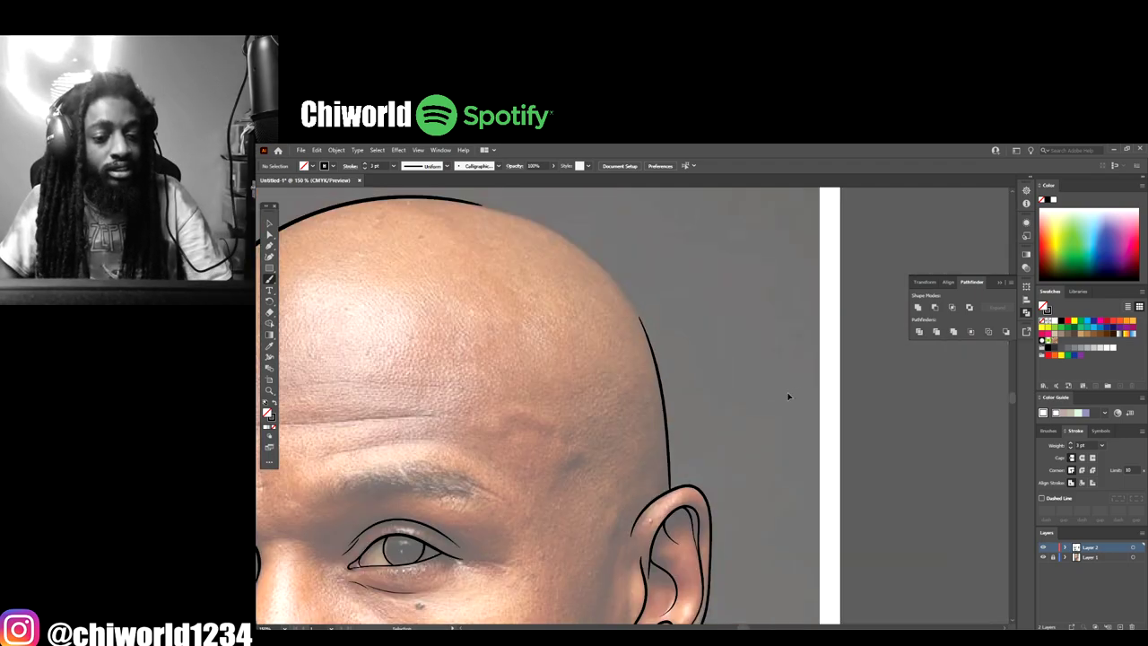
{"action": "key", "text": "ctrl+plus"}
{"action": "key", "text": "ctrl+plus"}
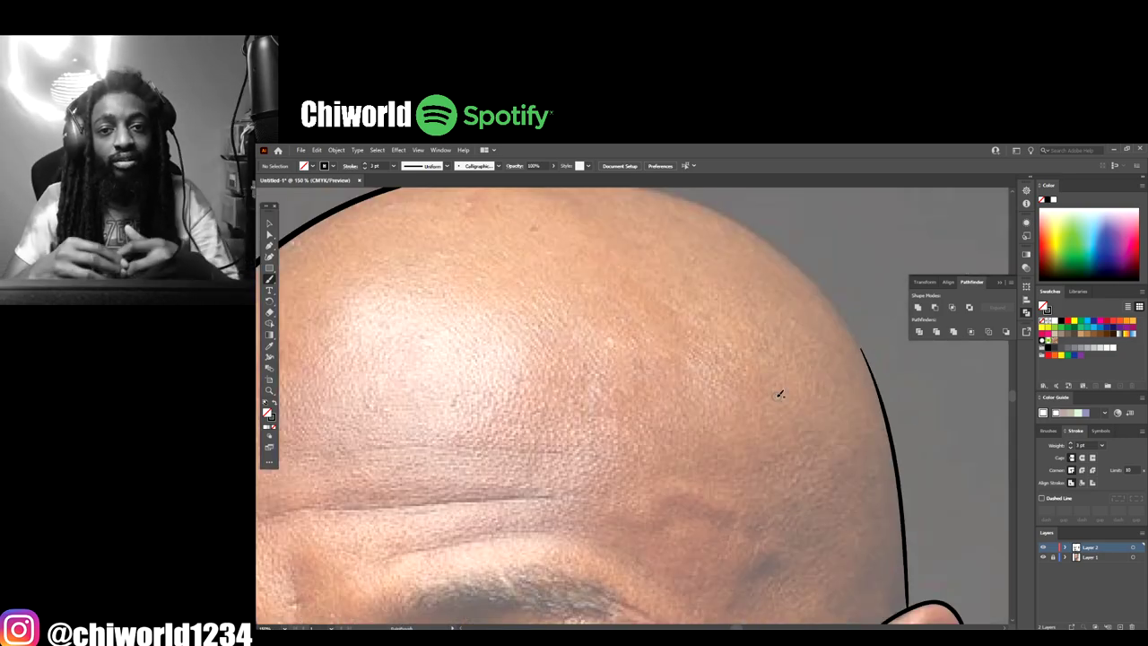
{"action": "scroll", "coordinate": [780, 395], "scroll_direction": "up", "scroll_amount": 3}
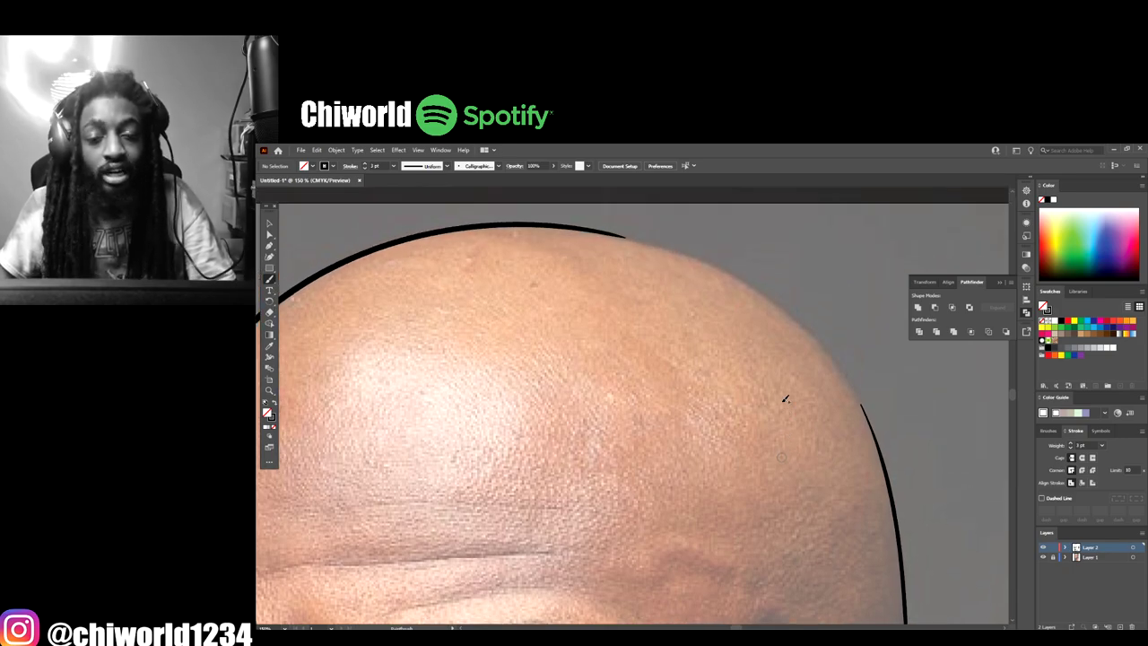
{"action": "scroll", "coordinate": [784, 395], "scroll_direction": "up", "scroll_amount": 1}
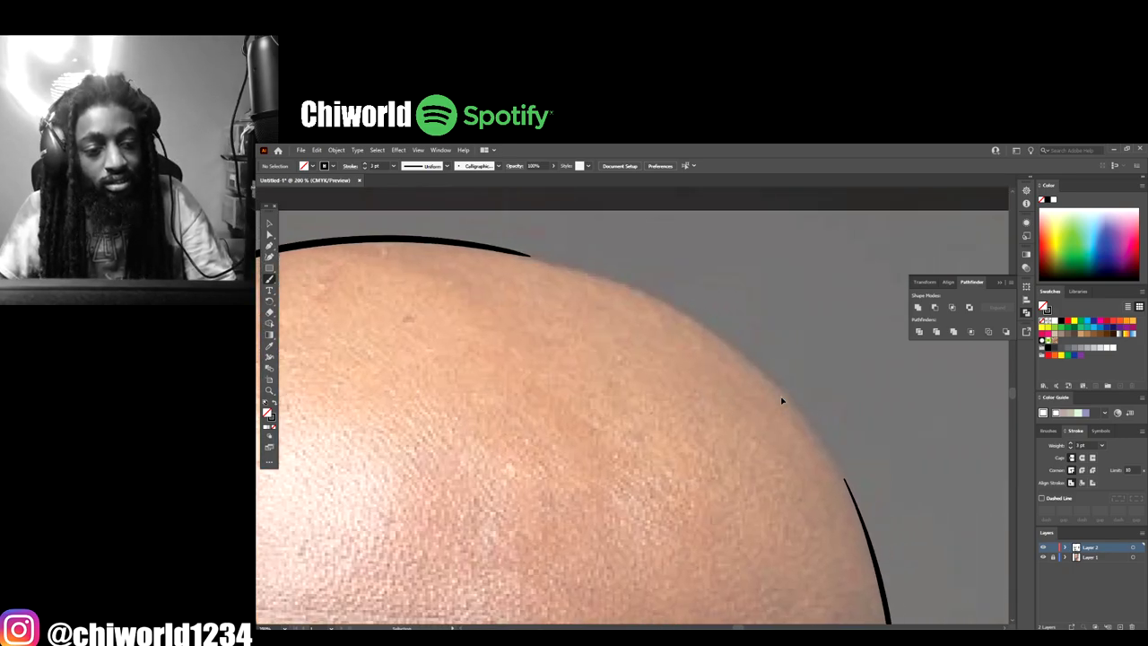
{"action": "scroll", "coordinate": [784, 398], "scroll_direction": "down", "scroll_amount": 1}
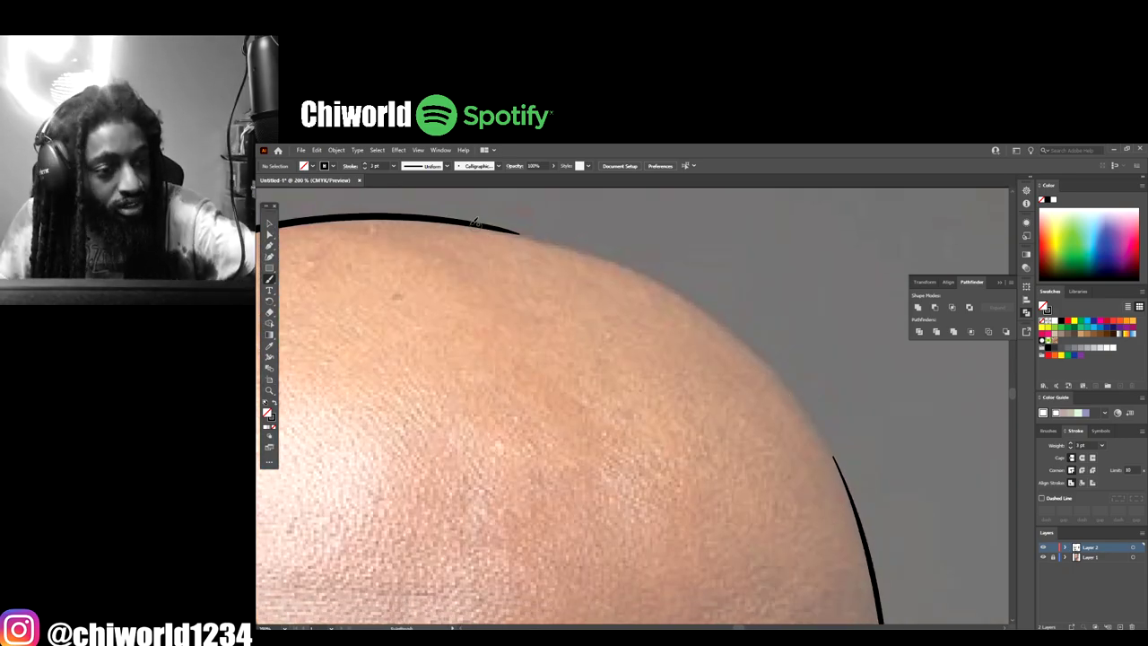
{"action": "mouse_move", "coordinate": [462, 218]}
{"action": "left_mouse_down"}
{"action": "mouse_move", "coordinate": [665, 285]}
{"action": "mouse_move", "coordinate": [712, 319]}
{"action": "mouse_move", "coordinate": [816, 421]}
{"action": "mouse_move", "coordinate": [853, 492]}
{"action": "mouse_move", "coordinate": [872, 579]}
{"action": "left_mouse_up"}
{"action": "scroll", "coordinate": [879, 584], "scroll_direction": "down", "scroll_amount": 3}
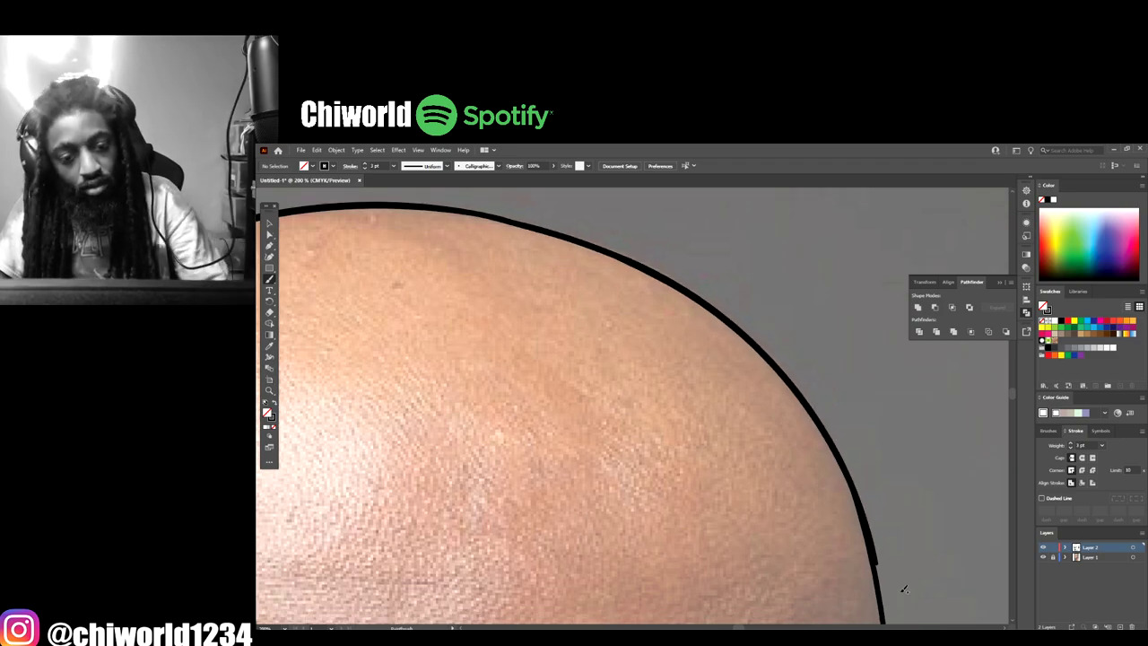
{"action": "scroll", "coordinate": [902, 589], "scroll_direction": "down", "scroll_amount": 3}
{"action": "scroll", "coordinate": [892, 590], "scroll_direction": "up", "scroll_amount": 3}
{"action": "scroll", "coordinate": [890, 589], "scroll_direction": "up", "scroll_amount": 2}
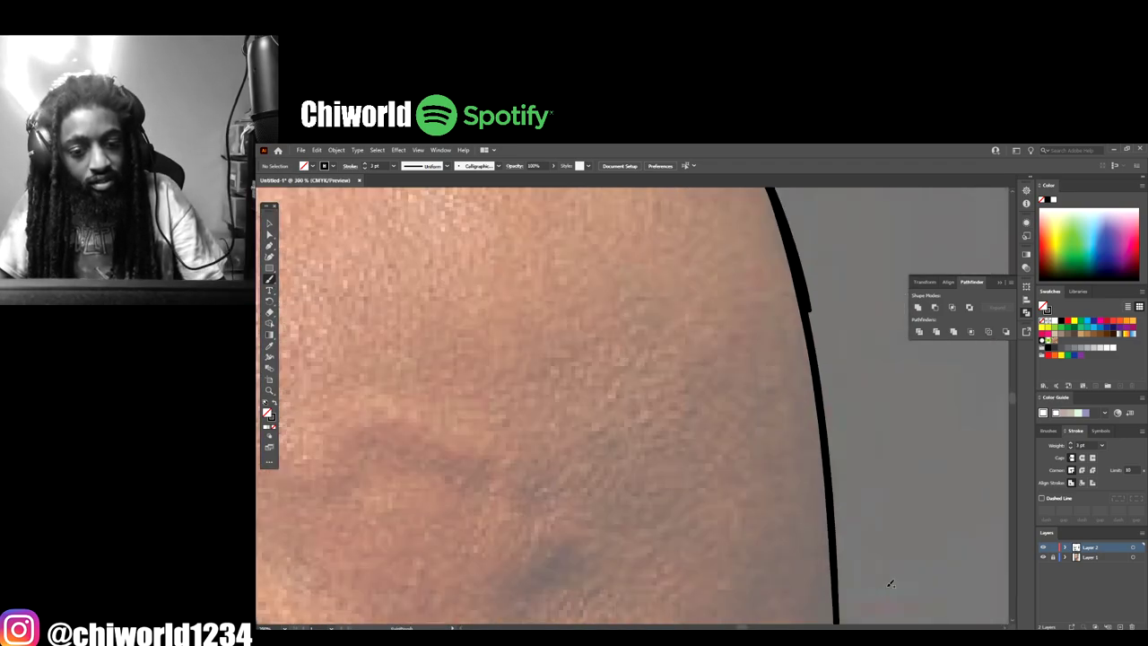
{"action": "scroll", "coordinate": [891, 584], "scroll_direction": "up", "scroll_amount": 1}
{"action": "mouse_move", "coordinate": [835, 571]}
{"action": "left_mouse_down"}
{"action": "mouse_move", "coordinate": [813, 375]}
{"action": "mouse_move", "coordinate": [775, 252]}
{"action": "left_mouse_up"}
{"action": "scroll", "coordinate": [859, 395], "scroll_direction": "down", "scroll_amount": 5}
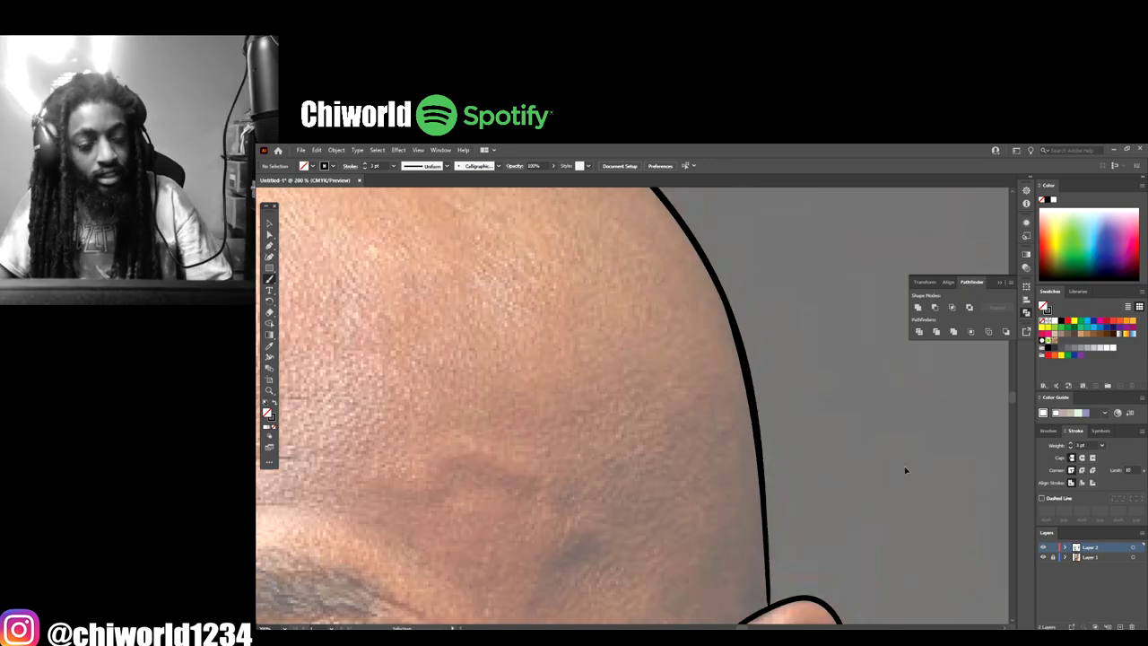
{"action": "scroll", "coordinate": [826, 483], "scroll_direction": "up", "scroll_amount": 4}
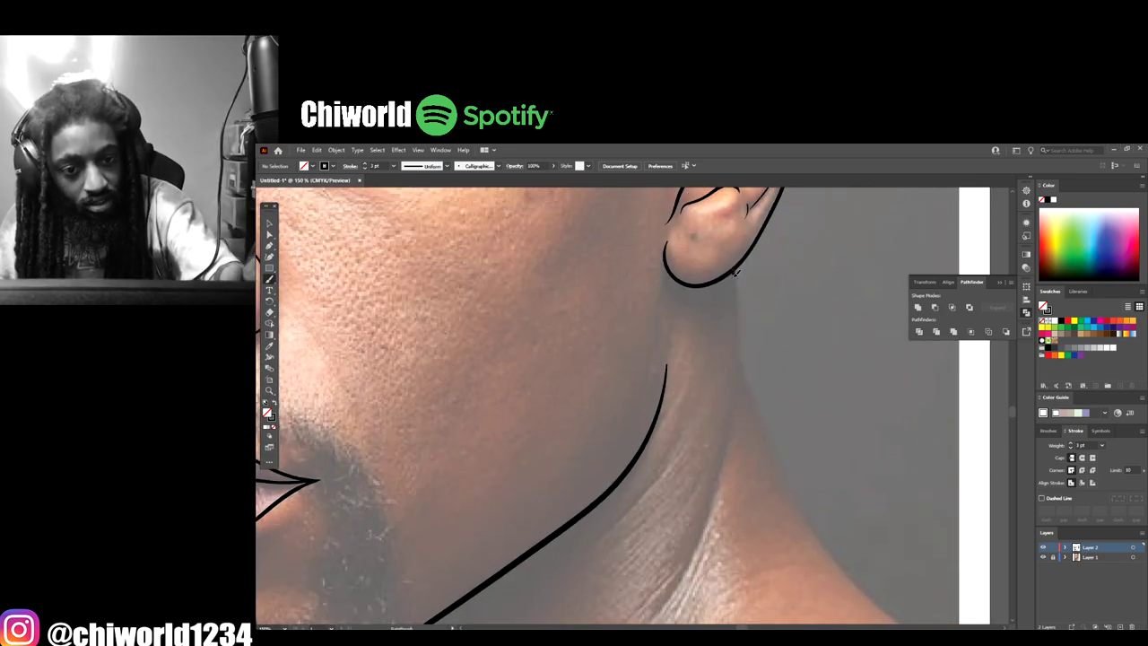
Step: Draw the outline down the back of the neck
{"action": "mouse_move", "coordinate": [736, 273]}
{"action": "left_mouse_down"}
{"action": "mouse_move", "coordinate": [747, 386]}
{"action": "mouse_move", "coordinate": [801, 517]}
{"action": "left_mouse_up"}
{"action": "scroll", "coordinate": [813, 557], "scroll_direction": "down", "scroll_amount": 3}
{"action": "scroll", "coordinate": [818, 563], "scroll_direction": "up", "scroll_amount": 1}
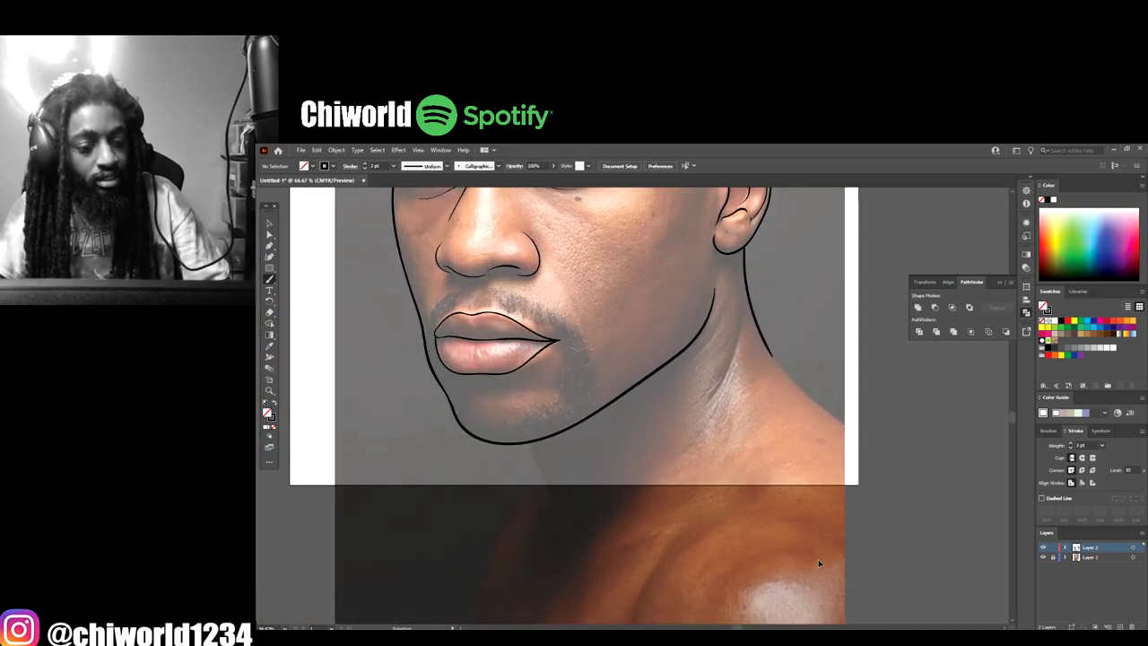
{"action": "scroll", "coordinate": [818, 559], "scroll_direction": "up", "scroll_amount": 2}
{"action": "scroll", "coordinate": [818, 559], "scroll_direction": "down", "scroll_amount": 1}
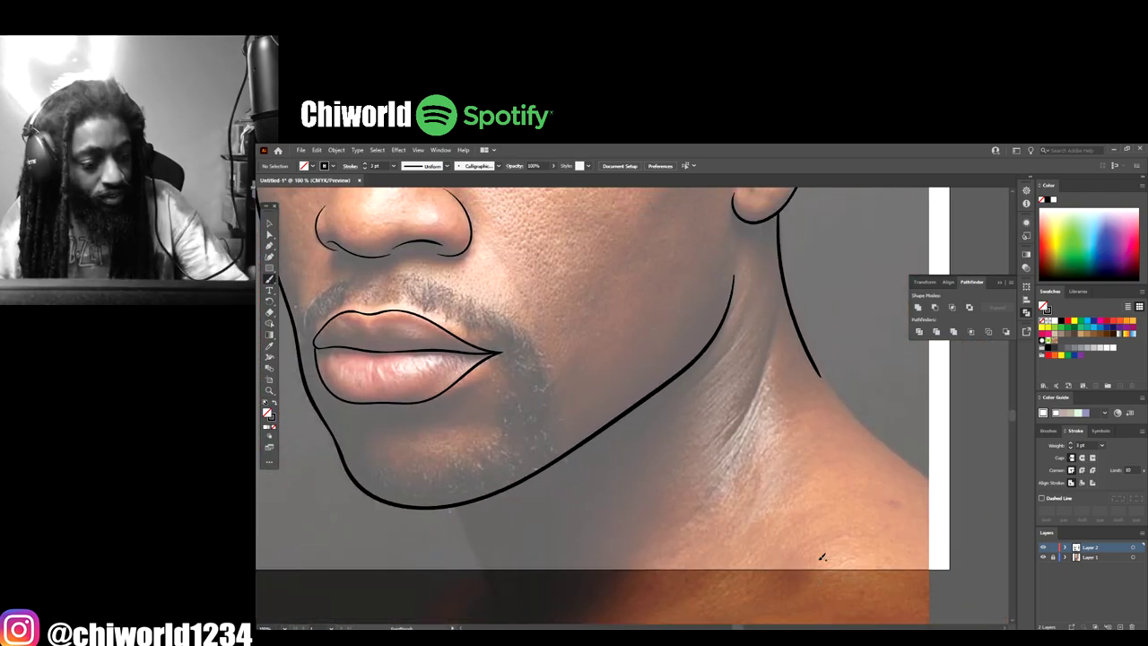
Step: Set the stroke weight to 4 pt and paint wavy dripping strokes along the bottom of the neck
{"action": "left_click", "coordinate": [395, 167]}
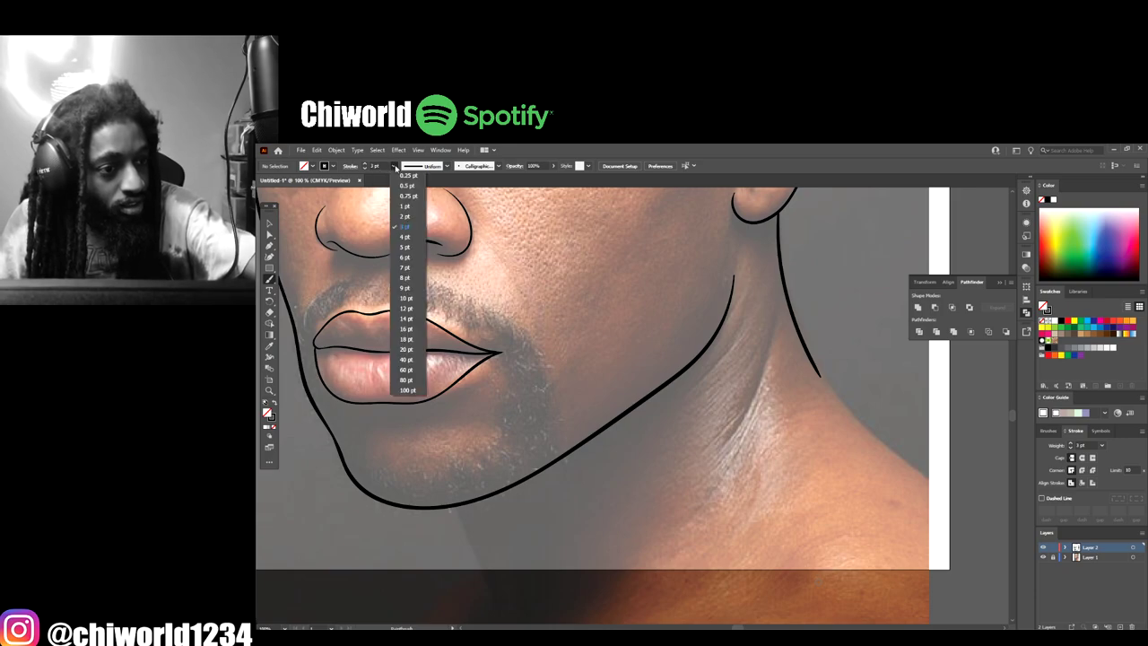
{"action": "left_click", "coordinate": [405, 241]}
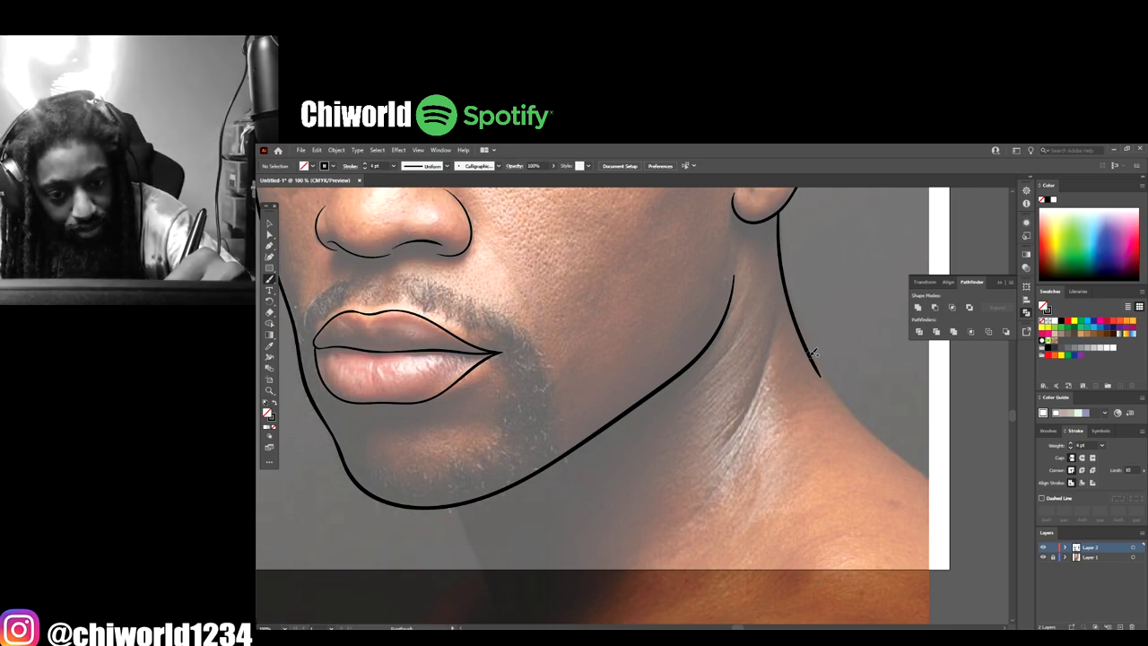
{"action": "mouse_move", "coordinate": [824, 374]}
{"action": "left_mouse_down"}
{"action": "mouse_move", "coordinate": [838, 398]}
{"action": "mouse_move", "coordinate": [774, 397]}
{"action": "mouse_move", "coordinate": [775, 455]}
{"action": "mouse_move", "coordinate": [760, 425]}
{"action": "mouse_move", "coordinate": [746, 425]}
{"action": "mouse_move", "coordinate": [757, 424]}
{"action": "mouse_move", "coordinate": [753, 444]}
{"action": "mouse_move", "coordinate": [720, 448]}
{"action": "mouse_move", "coordinate": [709, 527]}
{"action": "mouse_move", "coordinate": [693, 482]}
{"action": "mouse_move", "coordinate": [656, 479]}
{"action": "mouse_move", "coordinate": [631, 503]}
{"action": "mouse_move", "coordinate": [633, 564]}
{"action": "mouse_move", "coordinate": [611, 528]}
{"action": "mouse_move", "coordinate": [603, 538]}
{"action": "mouse_move", "coordinate": [592, 520]}
{"action": "mouse_move", "coordinate": [555, 515]}
{"action": "mouse_move", "coordinate": [515, 554]}
{"action": "mouse_move", "coordinate": [516, 581]}
{"action": "mouse_move", "coordinate": [502, 590]}
{"action": "mouse_move", "coordinate": [493, 539]}
{"action": "mouse_move", "coordinate": [482, 563]}
{"action": "mouse_move", "coordinate": [451, 504]}
{"action": "left_mouse_up"}
{"action": "scroll", "coordinate": [566, 578], "scroll_direction": "down", "scroll_amount": 4}
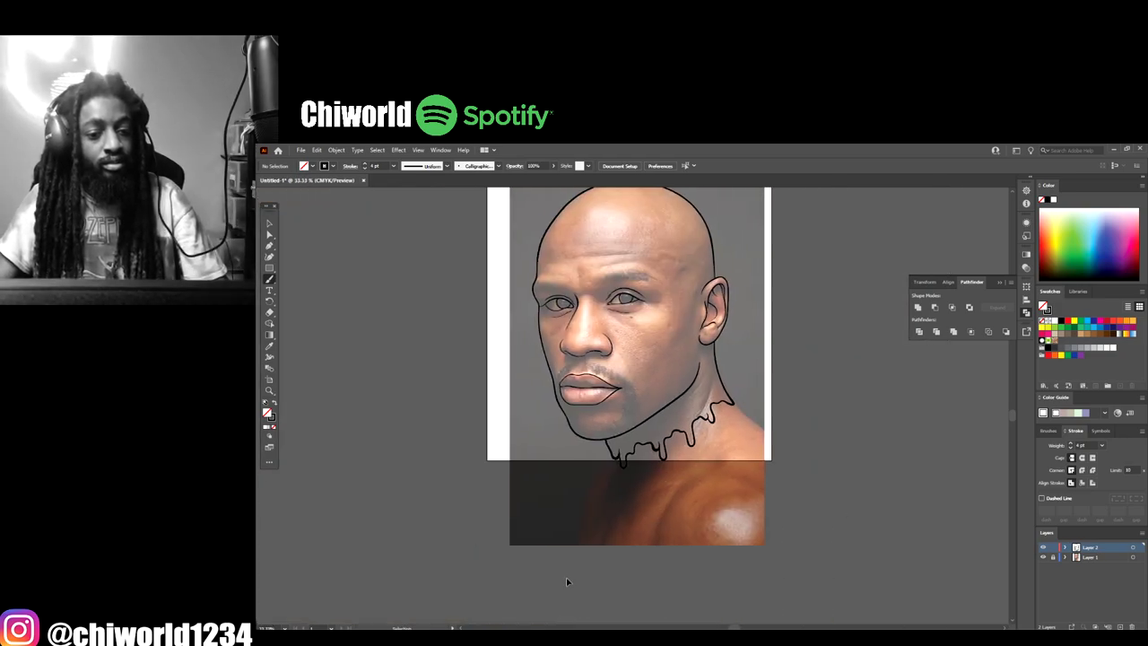
{"action": "scroll", "coordinate": [566, 577], "scroll_direction": "up", "scroll_amount": 3}
{"action": "scroll", "coordinate": [567, 576], "scroll_direction": "up", "scroll_amount": 5}
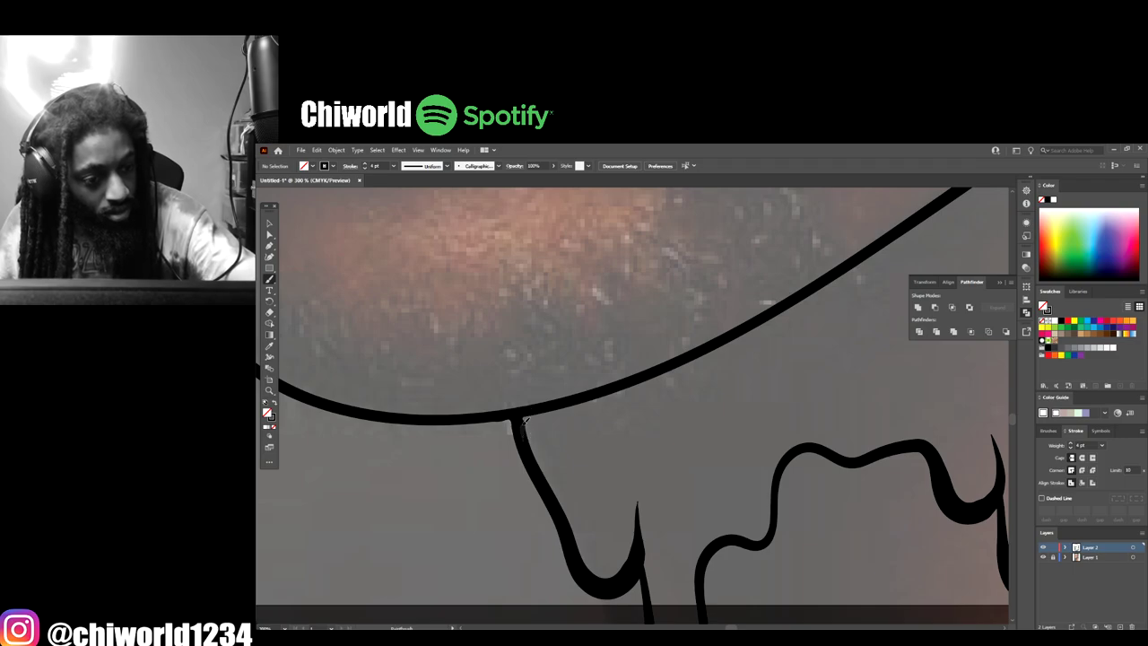
{"action": "scroll", "coordinate": [595, 525], "scroll_direction": "down", "scroll_amount": 5}
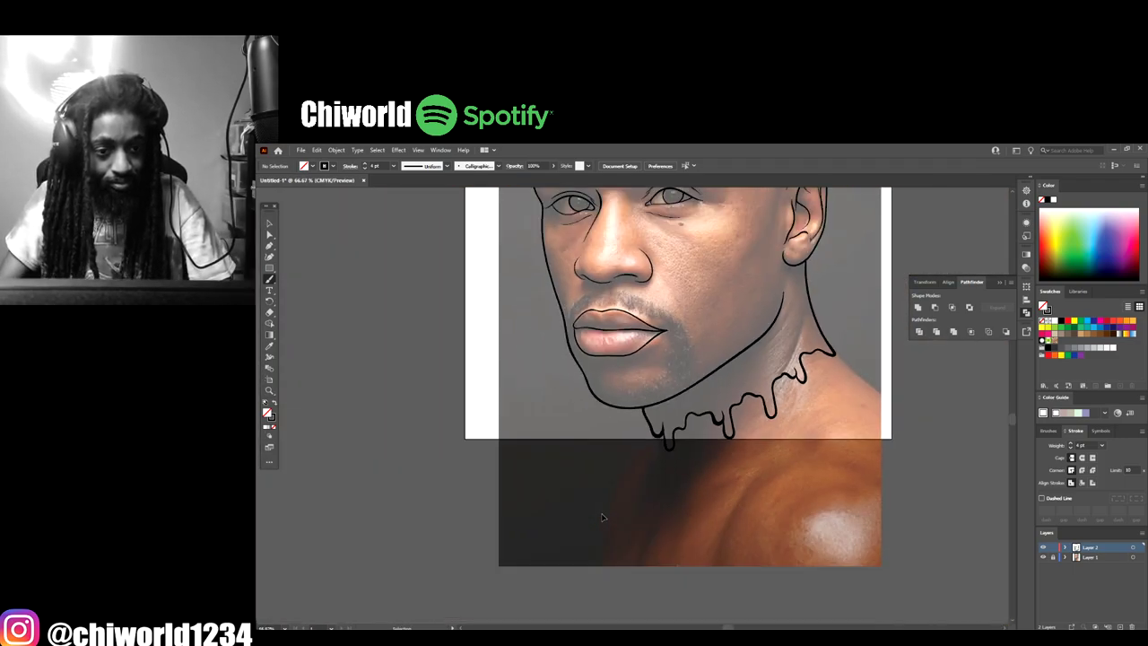
{"action": "scroll", "coordinate": [602, 508], "scroll_direction": "up", "scroll_amount": 1}
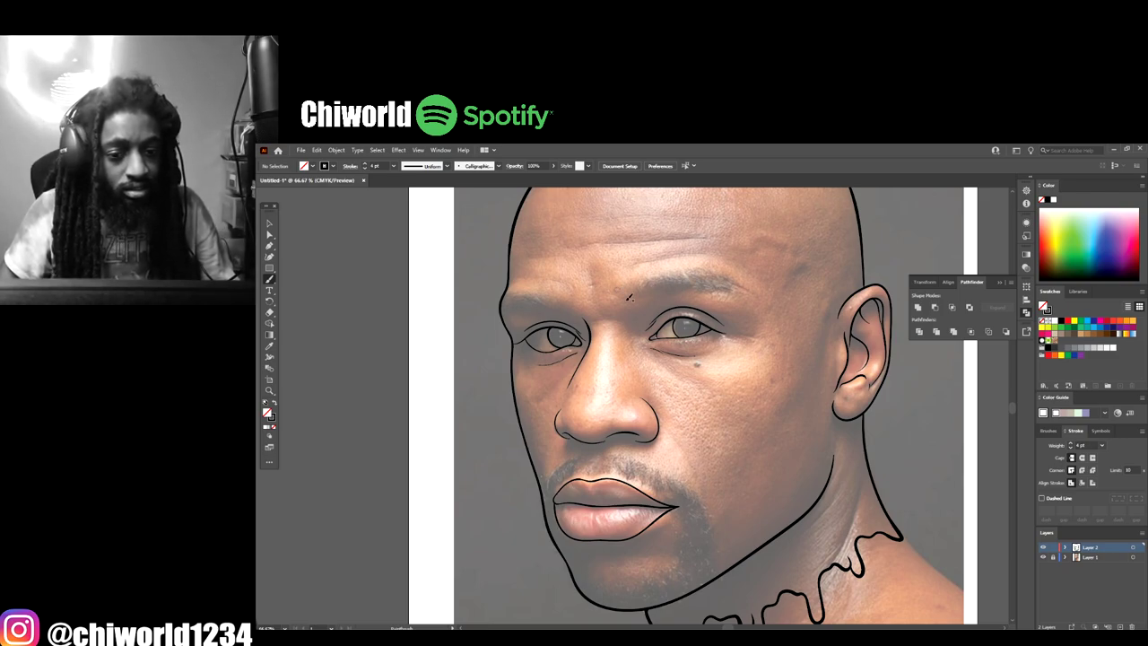
Step: Switch to the Pencil tool with Fill new pencil strokes and Close paths on, then black fill, no stroke
{"action": "left_click", "coordinate": [271, 279]}
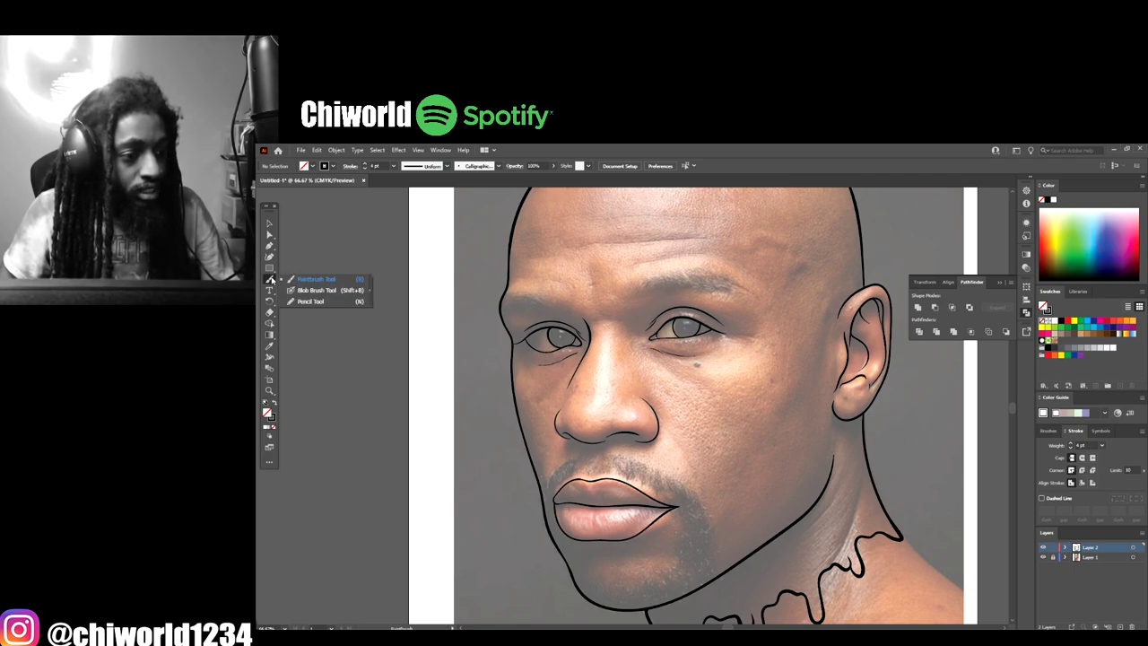
{"action": "left_click", "coordinate": [306, 301]}
{"action": "double_click", "coordinate": [271, 280]}
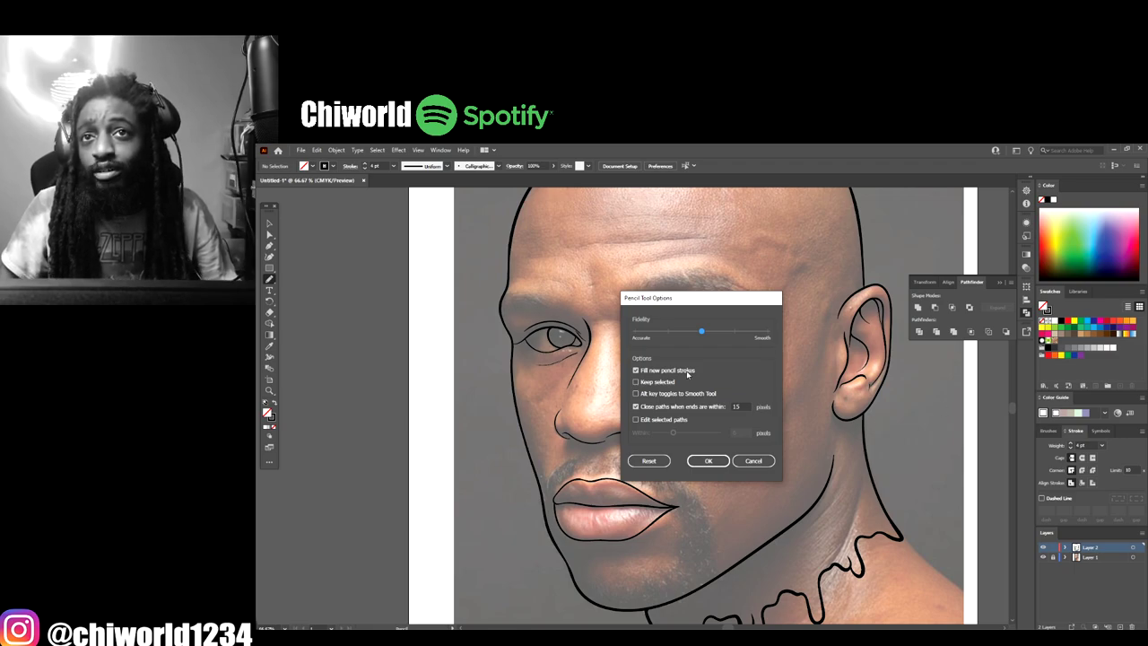
{"action": "left_click", "coordinate": [719, 465]}
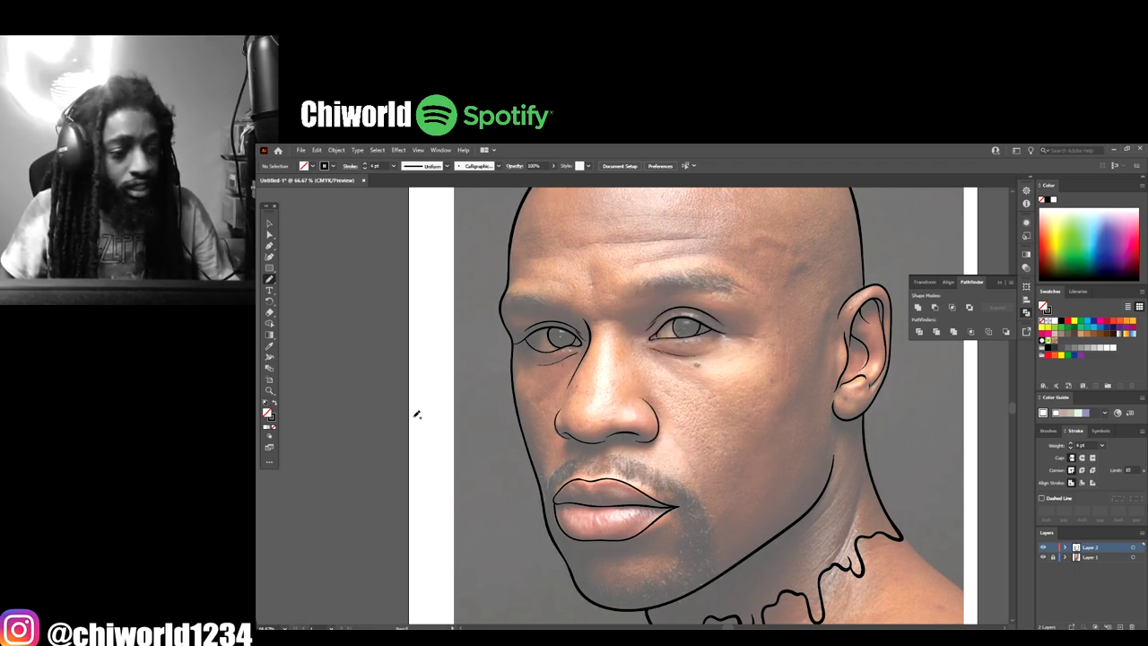
{"action": "left_click", "coordinate": [273, 406]}
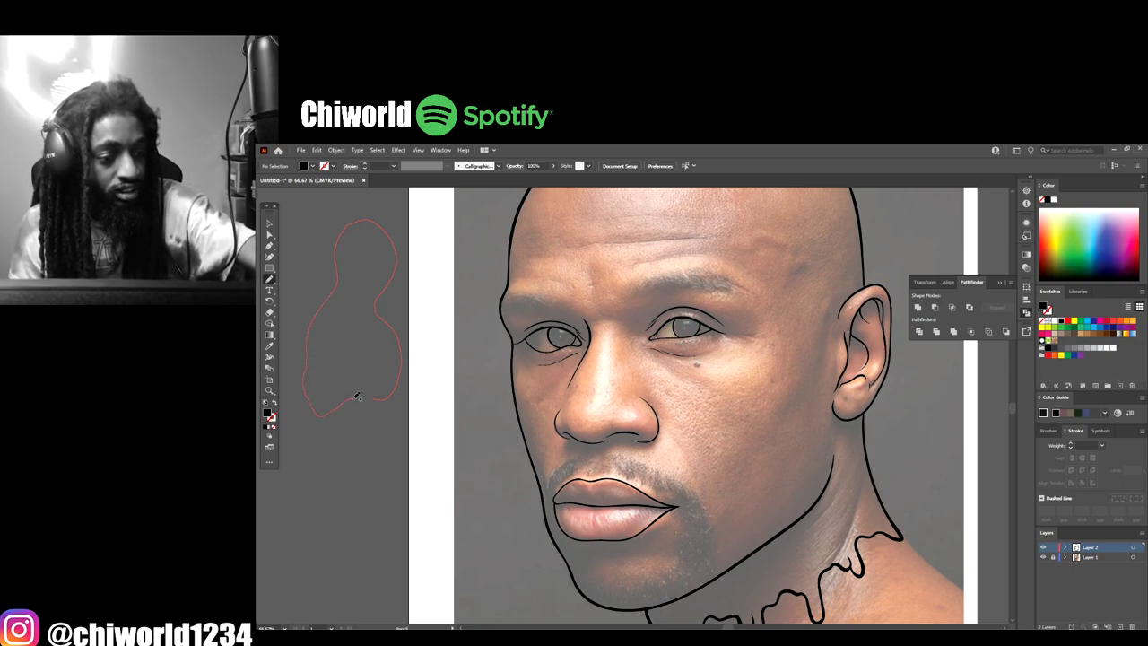
Step: Draw and undo a test shape, then trace the first iris as a solid black fill
{"action": "left_click_drag", "start_coordinate": [357, 397], "coordinate": [360, 394]}
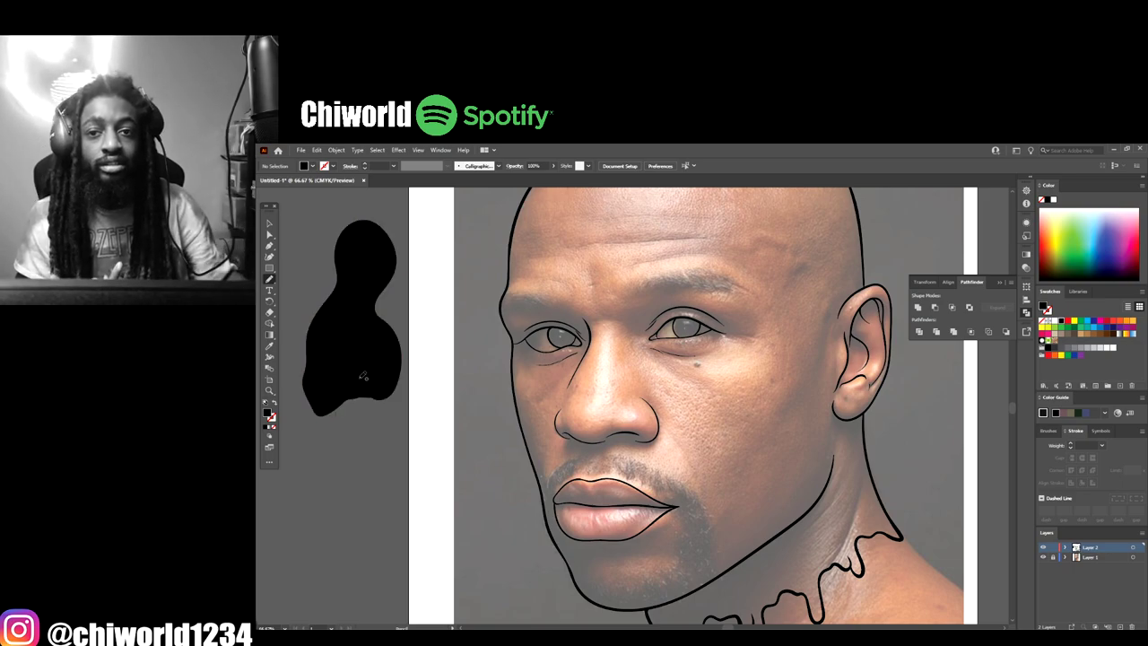
{"action": "key", "text": "ctrl+z"}
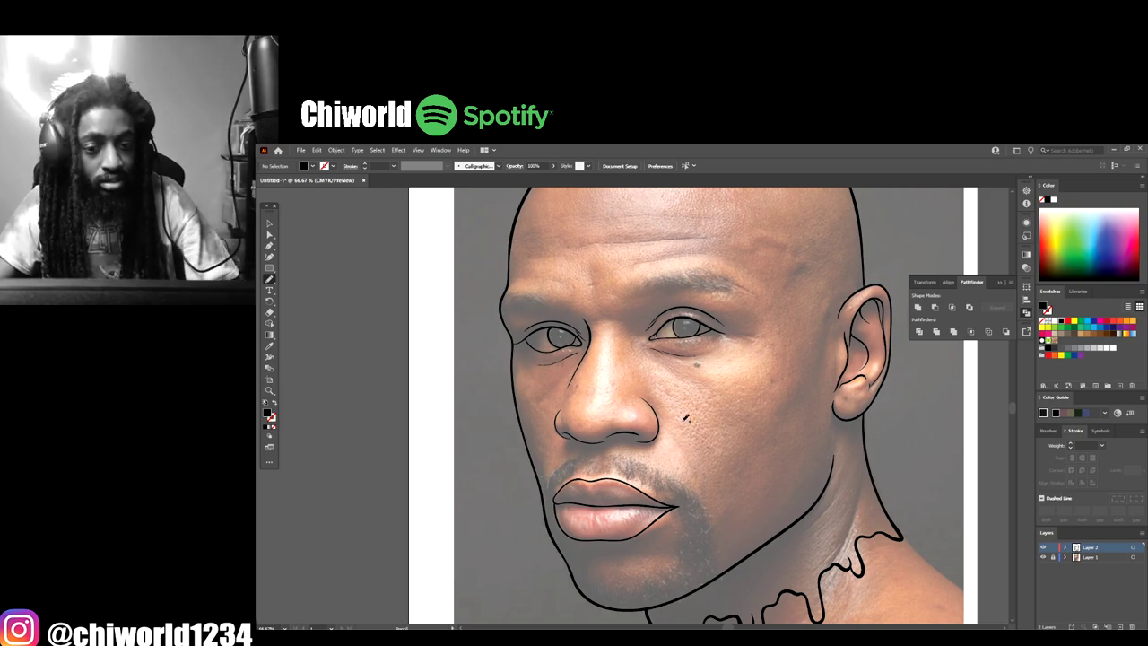
{"action": "scroll", "coordinate": [688, 420], "scroll_direction": "up", "scroll_amount": 5}
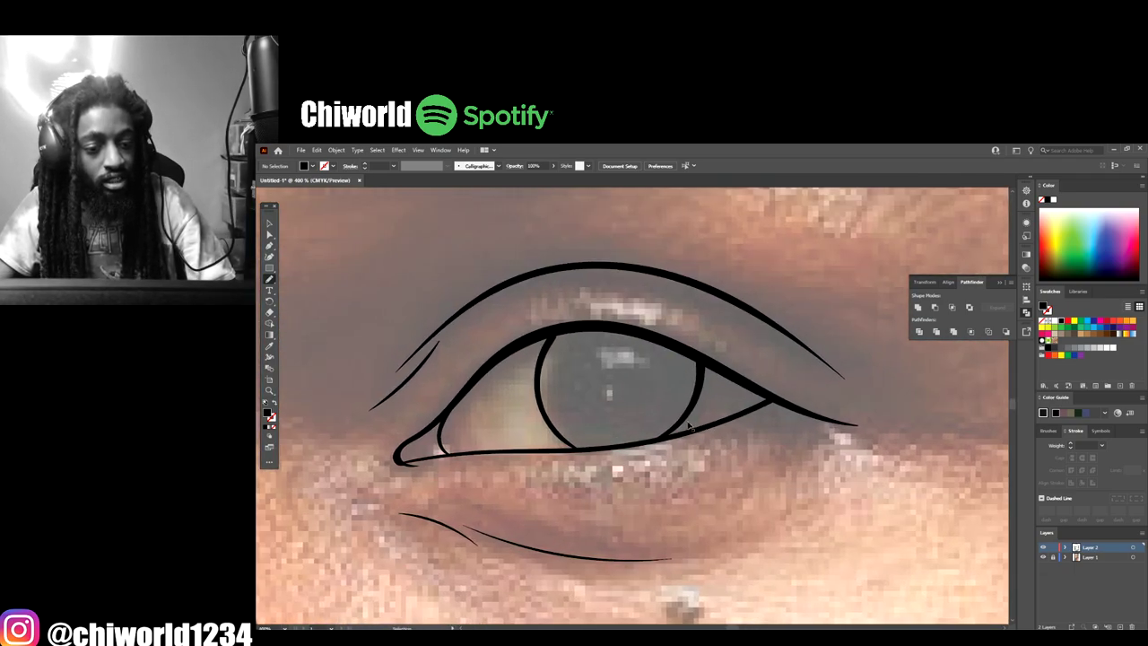
{"action": "scroll", "coordinate": [688, 426], "scroll_direction": "up", "scroll_amount": 3}
{"action": "mouse_move", "coordinate": [484, 310]}
{"action": "left_mouse_down"}
{"action": "mouse_move", "coordinate": [450, 432]}
{"action": "mouse_move", "coordinate": [459, 470]}
{"action": "mouse_move", "coordinate": [507, 536]}
{"action": "mouse_move", "coordinate": [555, 548]}
{"action": "mouse_move", "coordinate": [668, 531]}
{"action": "mouse_move", "coordinate": [698, 522]}
{"action": "mouse_move", "coordinate": [758, 464]}
{"action": "left_mouse_up"}
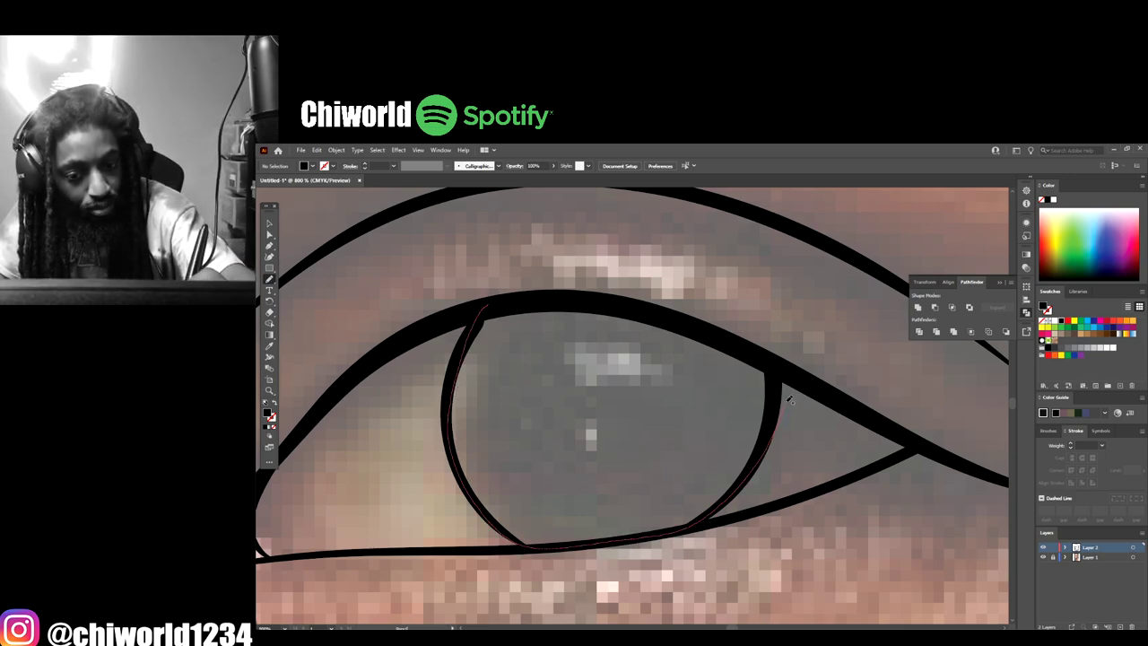
{"action": "mouse_move", "coordinate": [868, 439]}
{"action": "left_mouse_down"}
{"action": "mouse_move", "coordinate": [997, 475]}
{"action": "mouse_move", "coordinate": [755, 349]}
{"action": "mouse_move", "coordinate": [518, 298]}
{"action": "mouse_move", "coordinate": [484, 307]}
{"action": "left_mouse_up"}
Step: Trace the other iris along the upper lid as a solid black fill
{"action": "scroll", "coordinate": [640, 475], "scroll_direction": "down", "scroll_amount": 4}
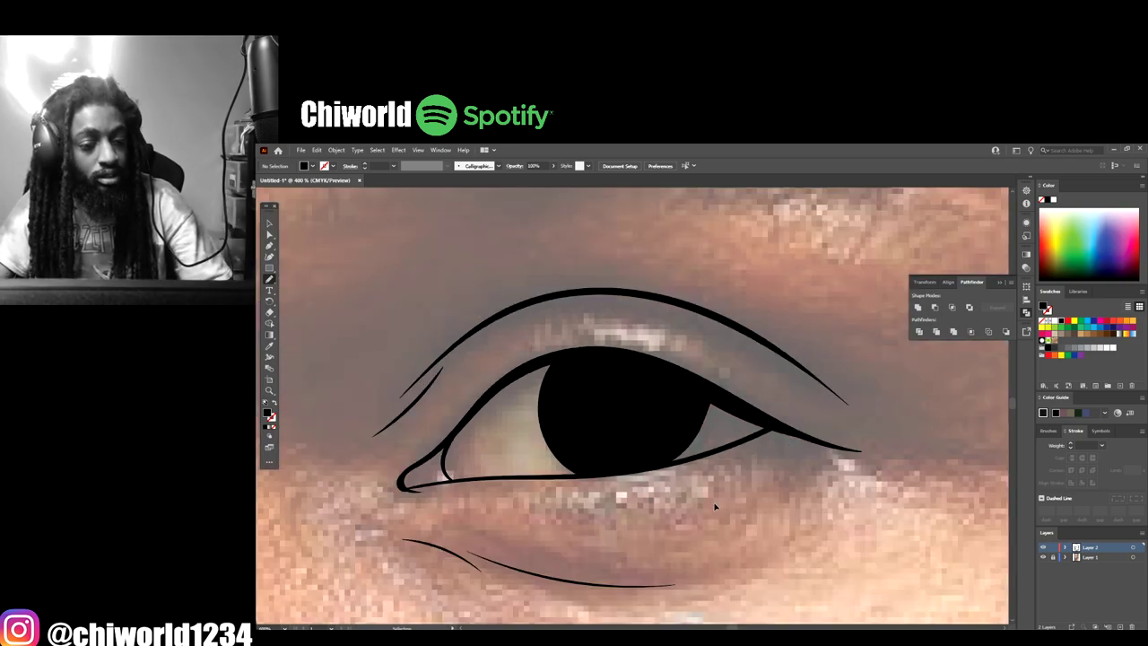
{"action": "scroll", "coordinate": [664, 500], "scroll_direction": "down", "scroll_amount": 2}
{"action": "scroll", "coordinate": [636, 493], "scroll_direction": "up", "scroll_amount": 5}
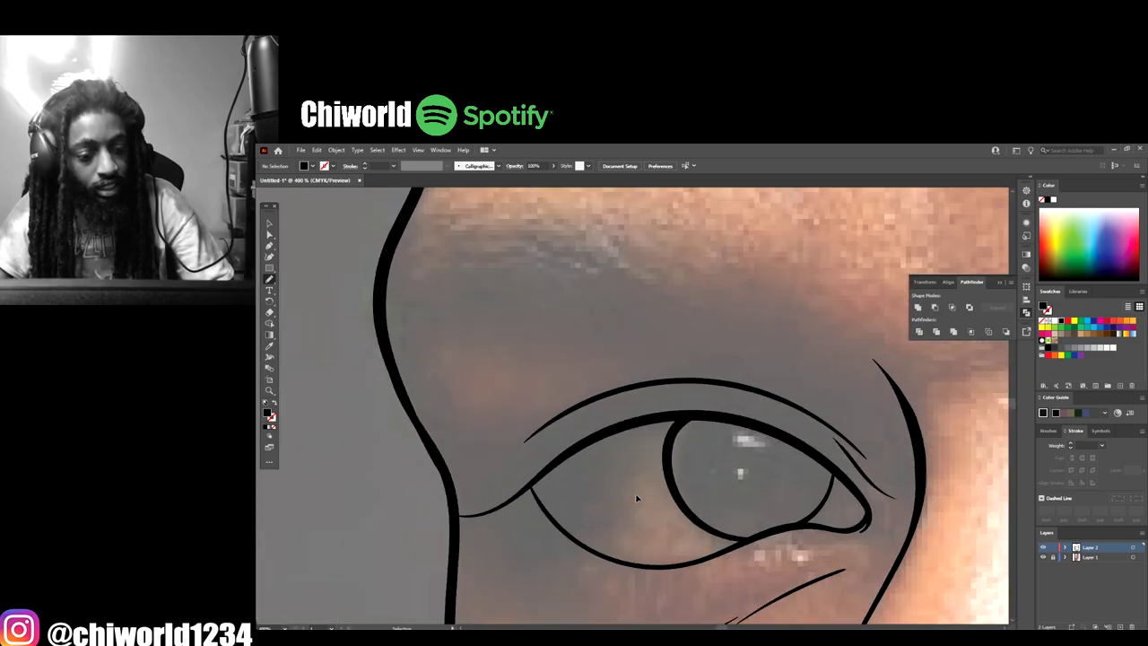
{"action": "scroll", "coordinate": [640, 492], "scroll_direction": "up", "scroll_amount": 3}
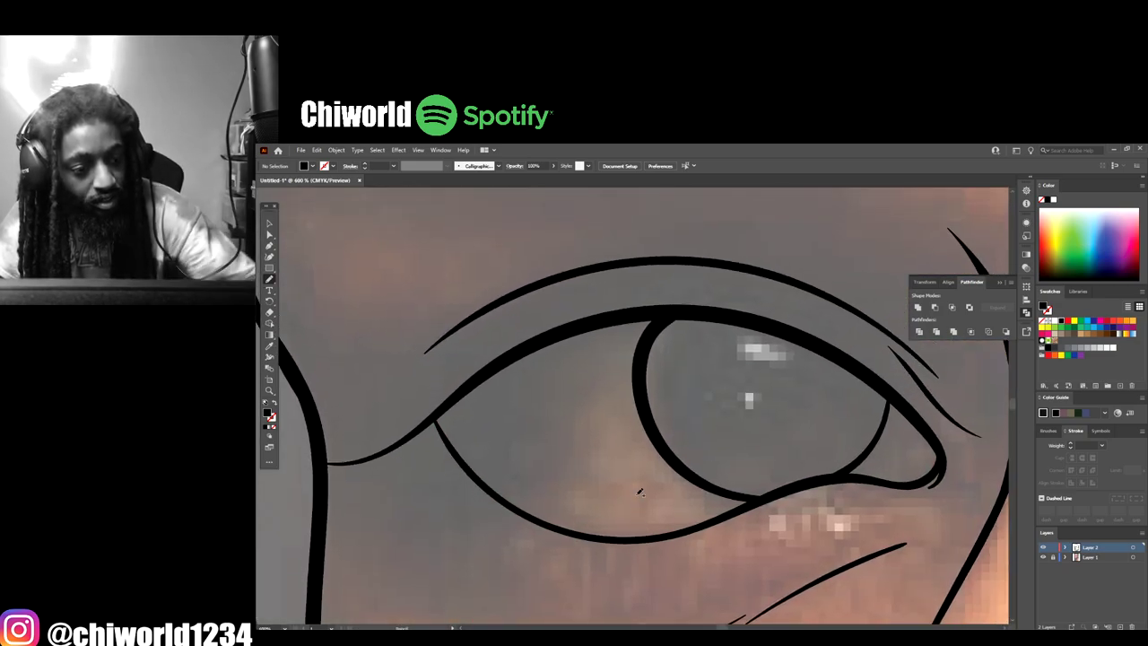
{"action": "mouse_move", "coordinate": [654, 311]}
{"action": "left_mouse_down"}
{"action": "mouse_move", "coordinate": [506, 363]}
{"action": "mouse_move", "coordinate": [374, 460]}
{"action": "left_mouse_up"}
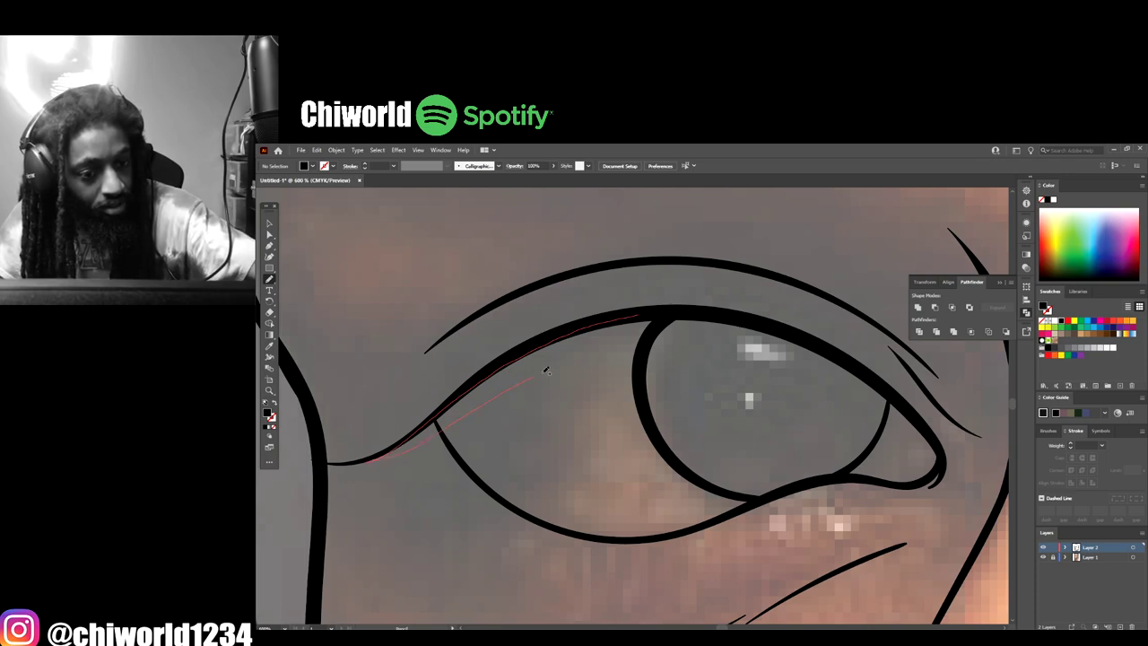
{"action": "mouse_move", "coordinate": [640, 348]}
{"action": "left_mouse_down"}
{"action": "mouse_move", "coordinate": [644, 398]}
{"action": "mouse_move", "coordinate": [668, 445]}
{"action": "mouse_move", "coordinate": [705, 480]}
{"action": "mouse_move", "coordinate": [741, 492]}
{"action": "mouse_move", "coordinate": [851, 472]}
{"action": "mouse_move", "coordinate": [885, 428]}
{"action": "mouse_move", "coordinate": [888, 387]}
{"action": "mouse_move", "coordinate": [814, 348]}
{"action": "mouse_move", "coordinate": [722, 316]}
{"action": "mouse_move", "coordinate": [647, 316]}
{"action": "left_mouse_up"}
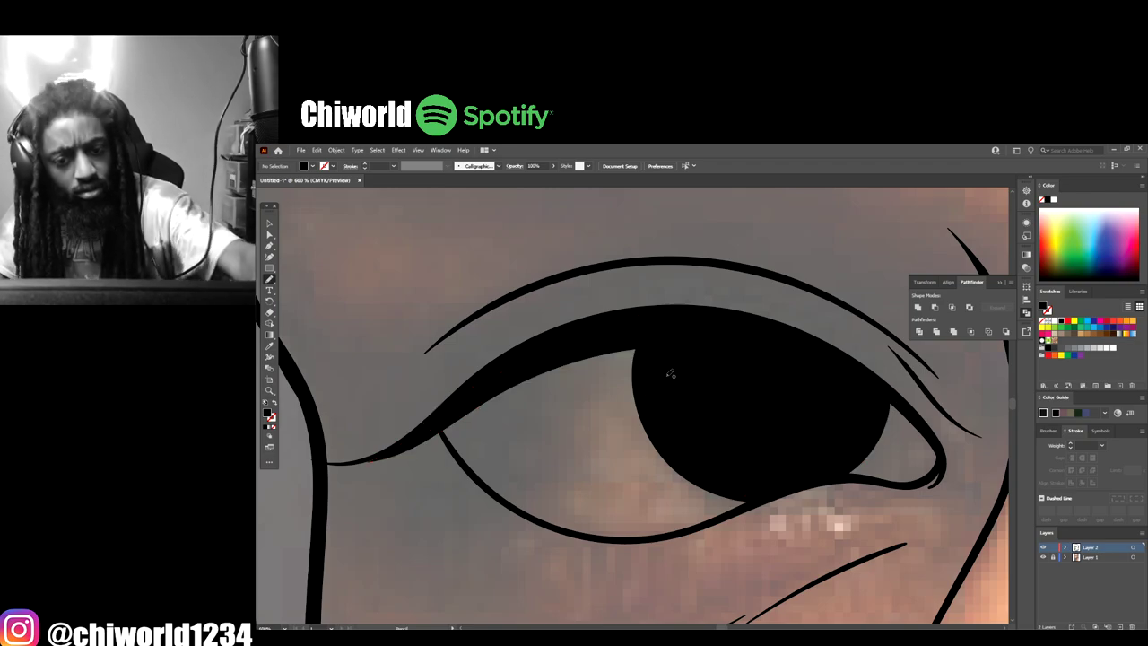
Step: Hide the reference photo layer and zoom out to preview the line art
{"action": "scroll", "coordinate": [727, 444], "scroll_direction": "down", "scroll_amount": 8}
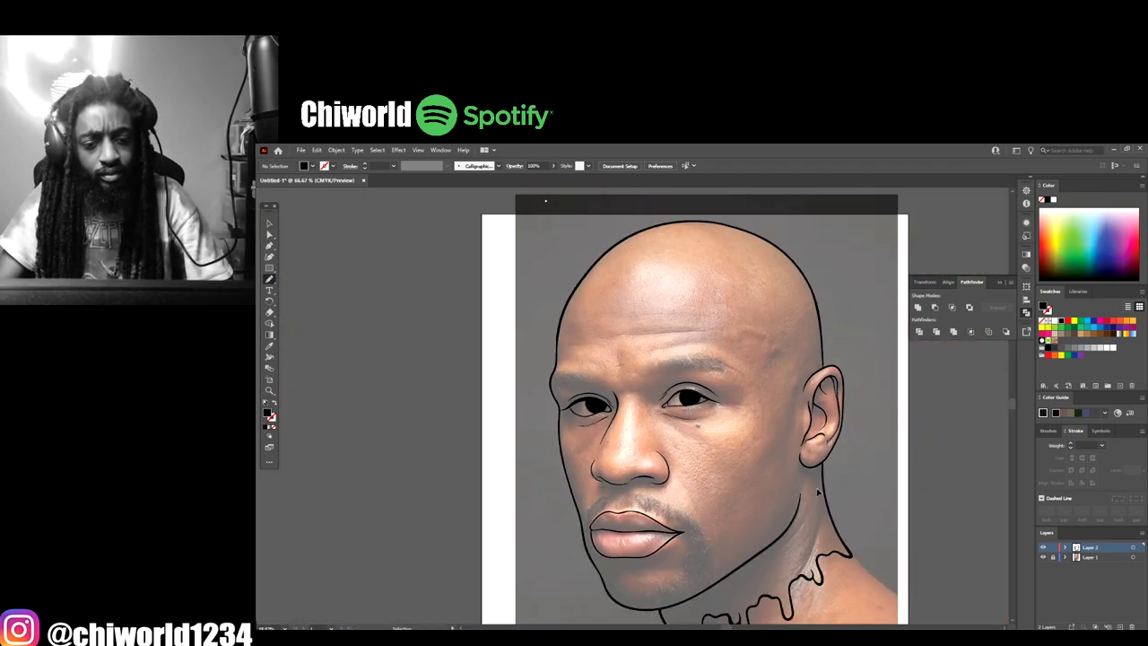
{"action": "left_click", "coordinate": [1044, 558]}
{"action": "key", "text": "ctrl+minus"}
Step: Show the photo again and sketch pencil hair strokes forming a solid black eyebrow above the right eye
{"action": "key", "text": "ctrl+plus"}
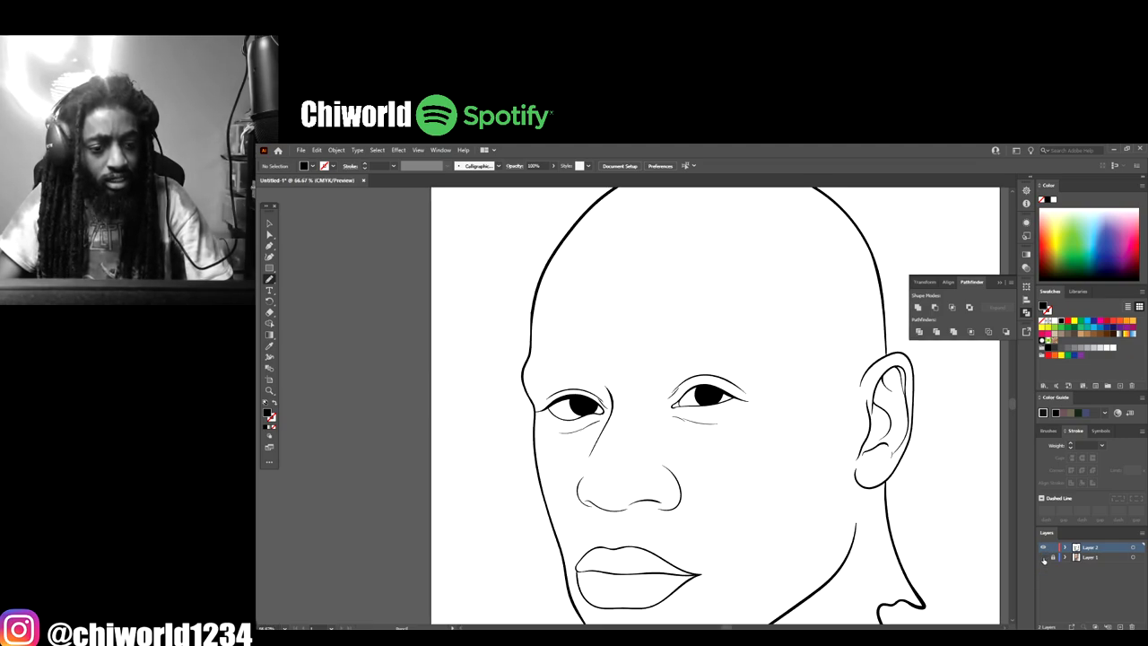
{"action": "left_click", "coordinate": [1044, 558]}
{"action": "scroll", "coordinate": [939, 539], "scroll_direction": "up", "scroll_amount": 4}
{"action": "scroll", "coordinate": [938, 542], "scroll_direction": "up", "scroll_amount": 2}
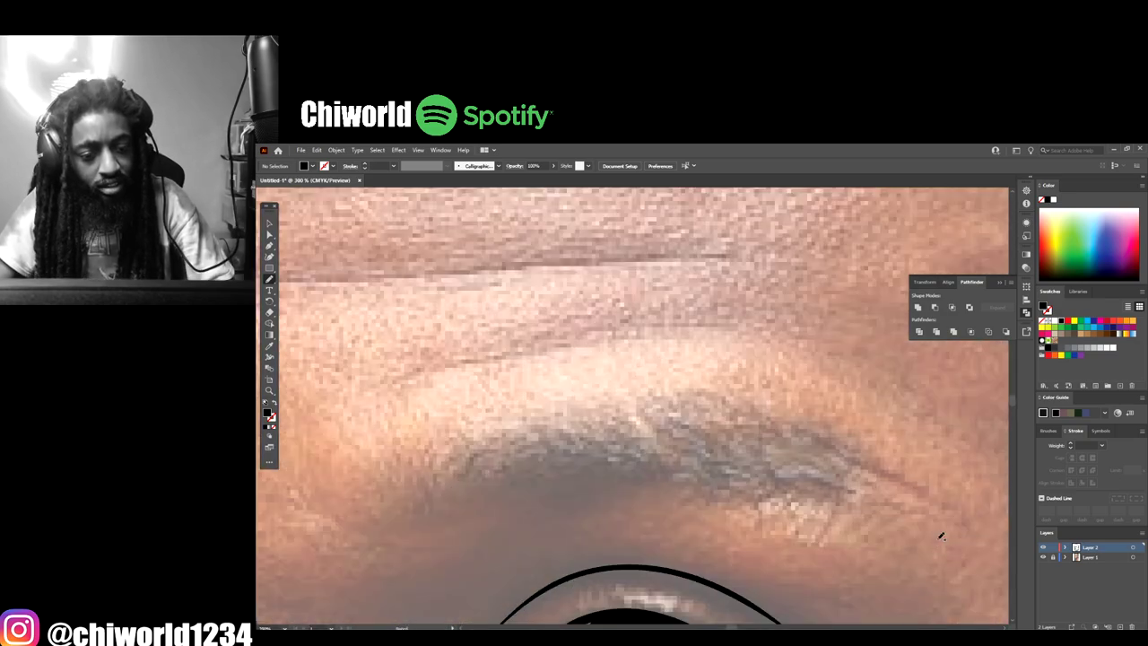
{"action": "scroll", "coordinate": [941, 533], "scroll_direction": "down", "scroll_amount": 3}
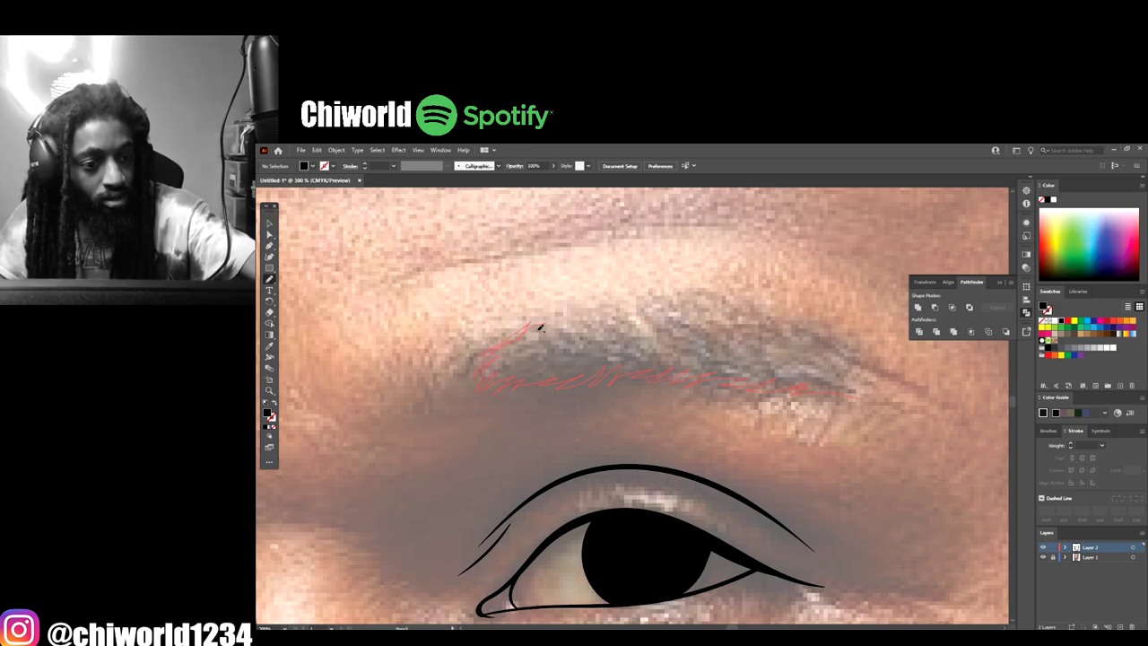
{"action": "left_click_drag", "start_coordinate": [541, 327], "coordinate": [581, 327]}
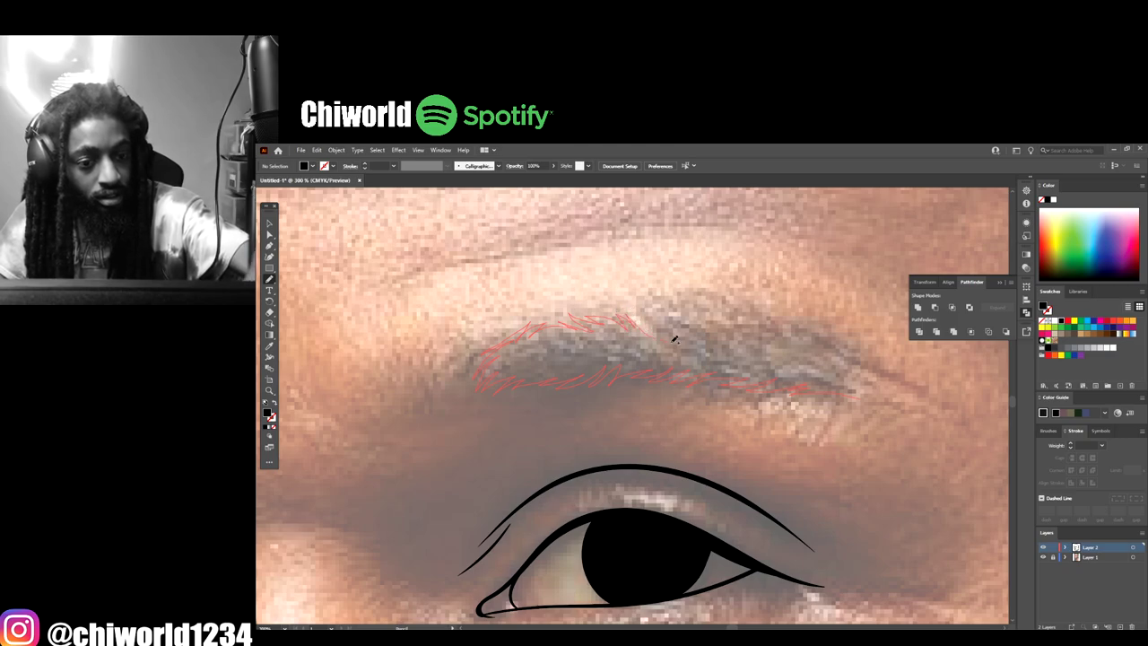
{"action": "left_click_drag", "start_coordinate": [640, 306], "coordinate": [689, 316]}
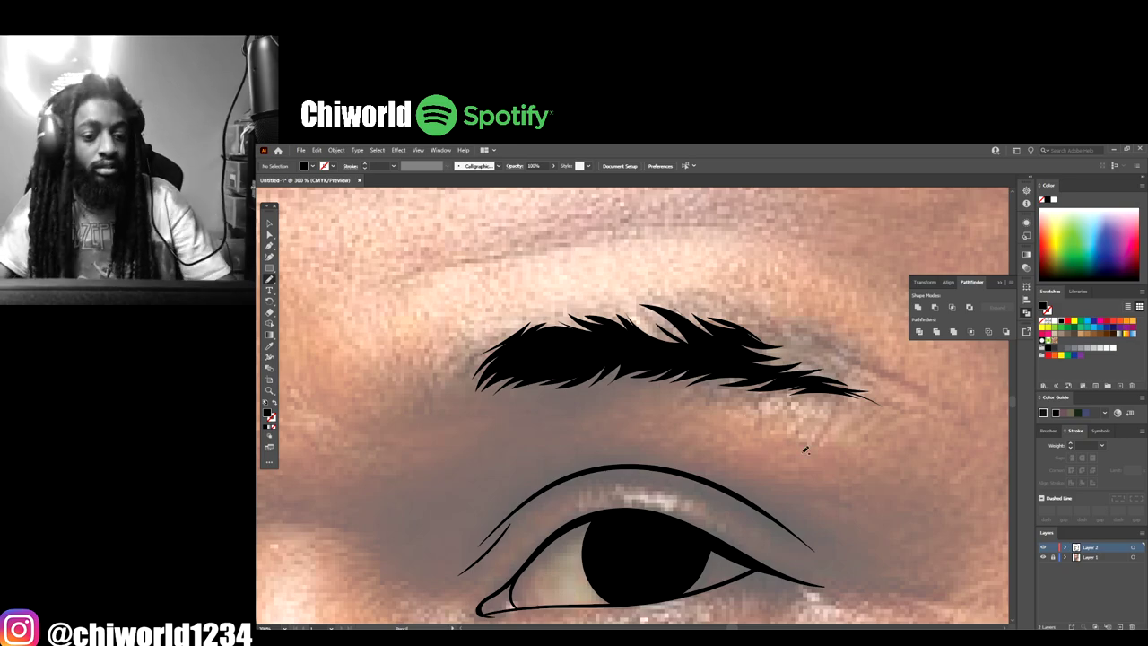
{"action": "key", "text": "ctrl+minus"}
{"action": "key", "text": "ctrl+minus"}
{"action": "key", "text": "ctrl+minus"}
{"action": "key", "text": "ctrl+minus"}
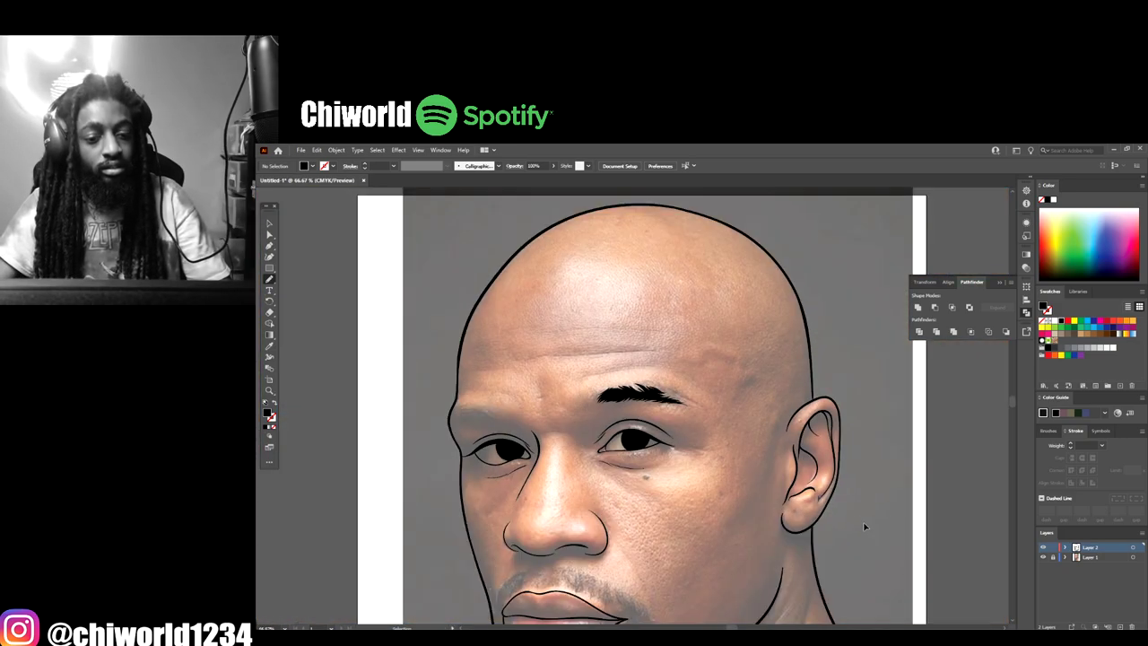
{"action": "key", "text": "ctrl+minus"}
Step: Check the line art with the photo hidden, then show it and zoom on the left eye
{"action": "left_click", "coordinate": [1042, 557]}
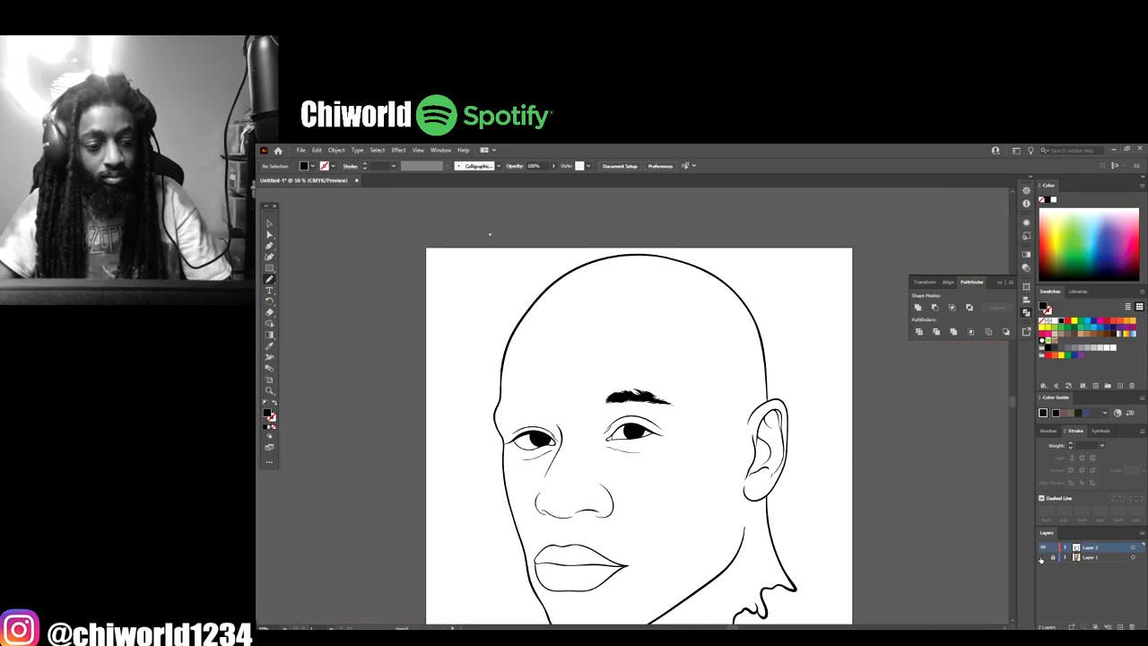
{"action": "key", "text": "ctrl+minus"}
{"action": "key", "text": "ctrl+plus"}
{"action": "key", "text": "ctrl+plus"}
{"action": "key", "text": "ctrl+plus"}
{"action": "left_click", "coordinate": [1042, 557]}
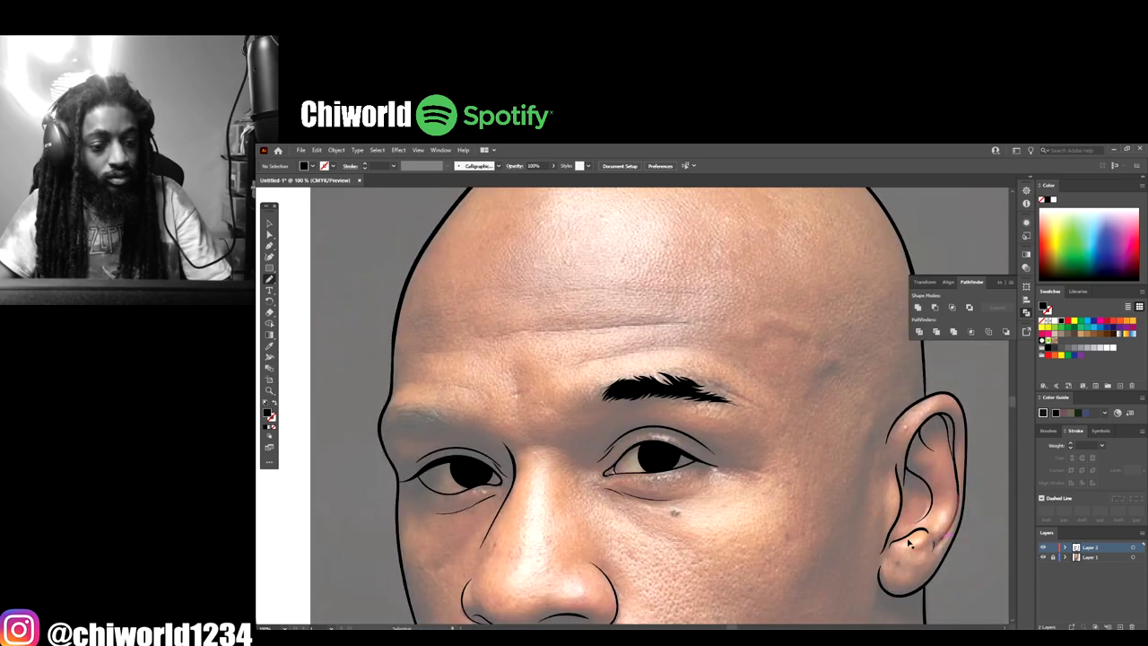
{"action": "key", "text": "ctrl+plus"}
{"action": "key", "text": "ctrl+plus"}
{"action": "key", "text": "ctrl+plus"}
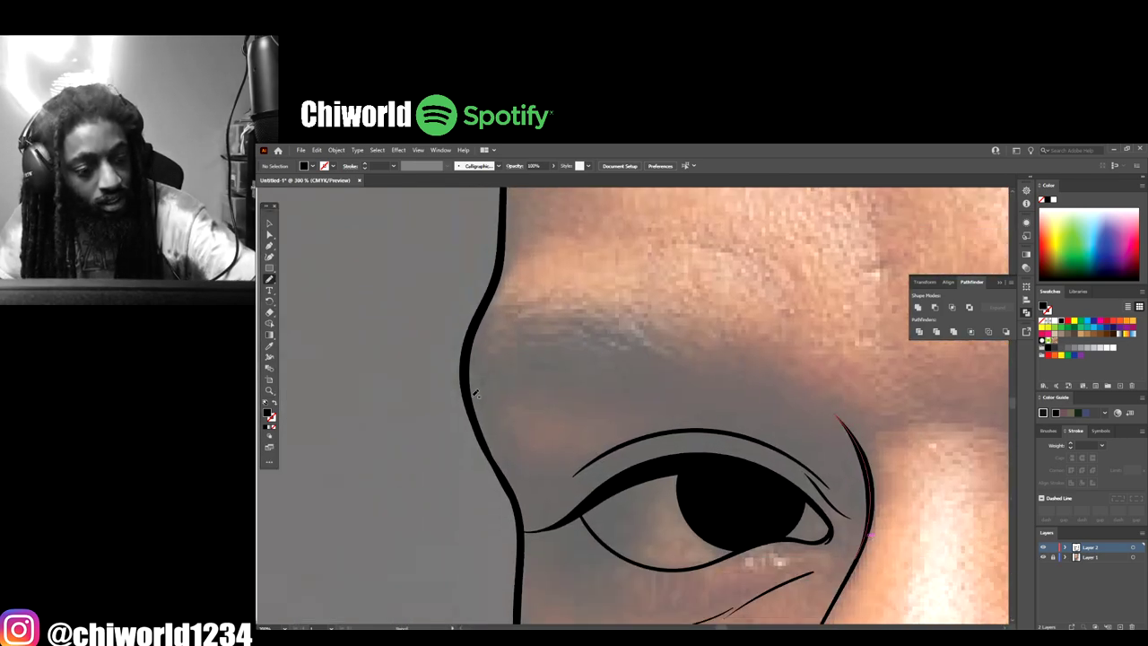
Step: Paint the left eyebrow's black hair strokes and hide the reference photo to preview
{"action": "mouse_move", "coordinate": [470, 391]}
{"action": "left_mouse_down"}
{"action": "mouse_move", "coordinate": [529, 367]}
{"action": "mouse_move", "coordinate": [518, 379]}
{"action": "mouse_move", "coordinate": [552, 367]}
{"action": "mouse_move", "coordinate": [536, 377]}
{"action": "mouse_move", "coordinate": [607, 368]}
{"action": "mouse_move", "coordinate": [597, 377]}
{"action": "mouse_move", "coordinate": [687, 374]}
{"action": "left_mouse_up"}
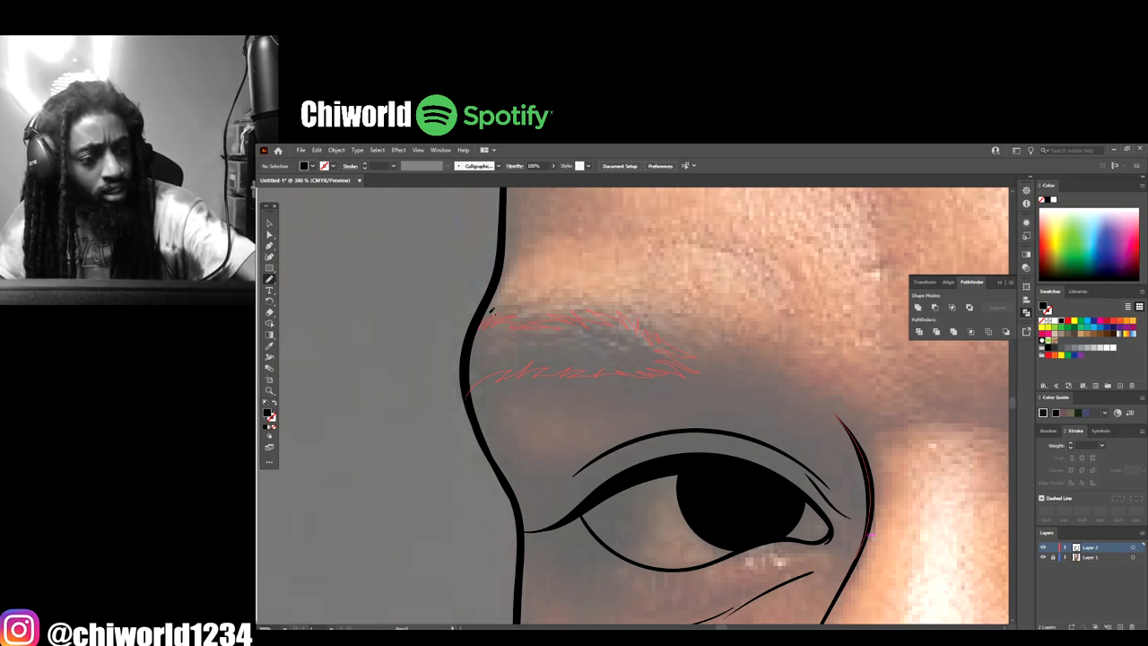
{"action": "mouse_move", "coordinate": [492, 311]}
{"action": "left_mouse_down"}
{"action": "mouse_move", "coordinate": [468, 344]}
{"action": "mouse_move", "coordinate": [470, 397]}
{"action": "left_mouse_up"}
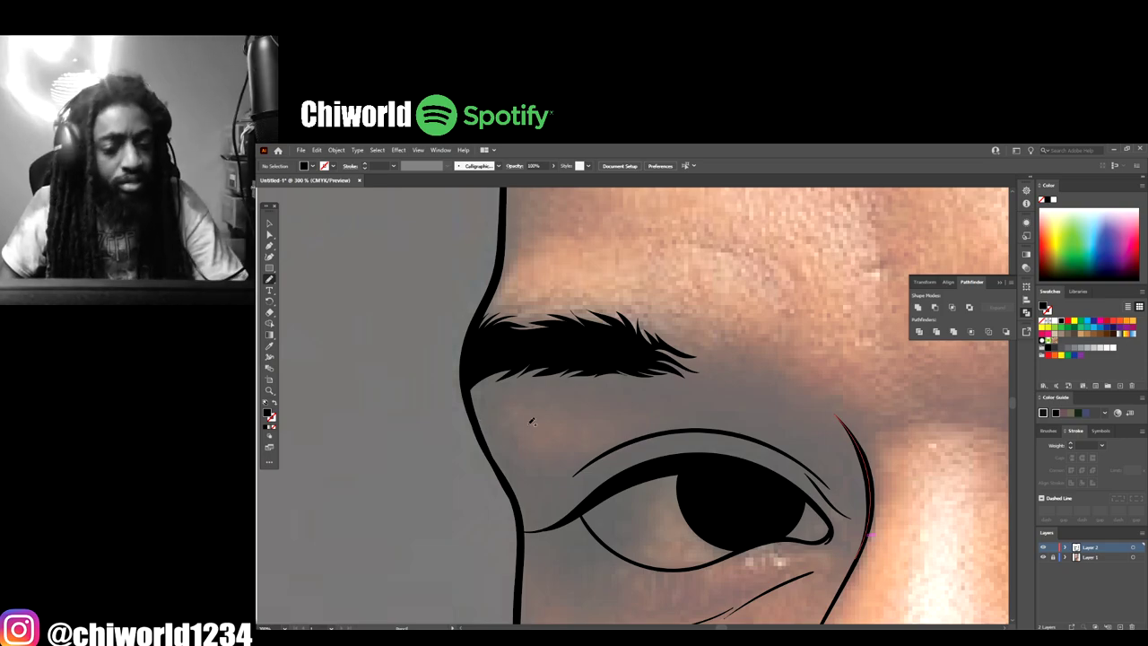
{"action": "scroll", "coordinate": [534, 422], "scroll_direction": "down", "scroll_amount": 5}
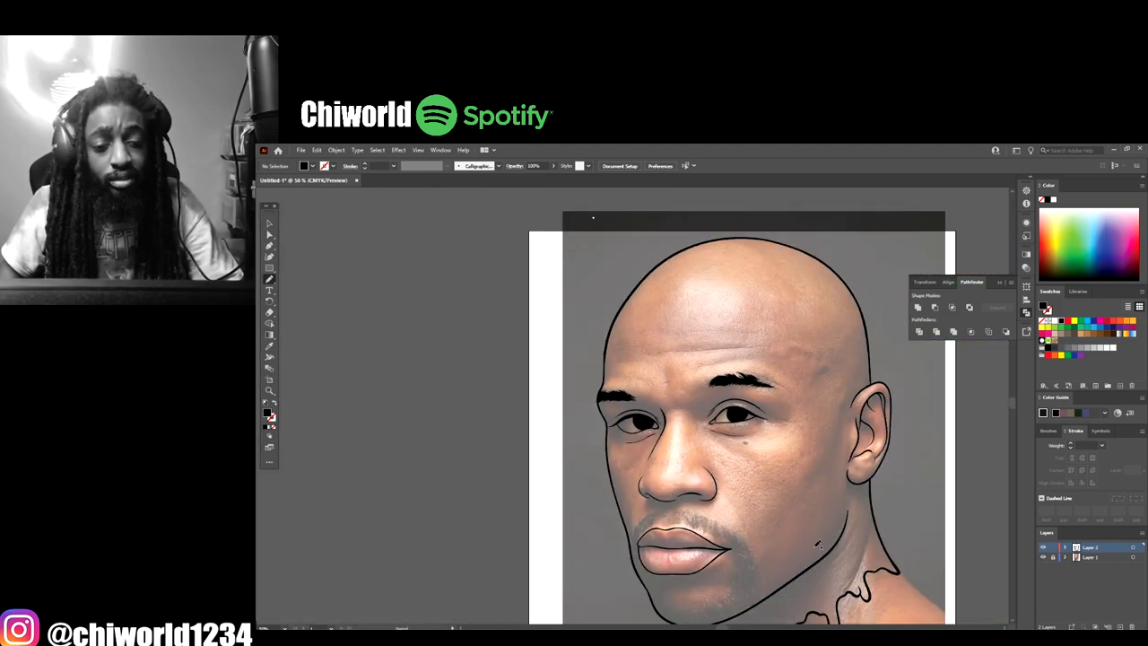
{"action": "scroll", "coordinate": [679, 500], "scroll_direction": "down", "scroll_amount": 1}
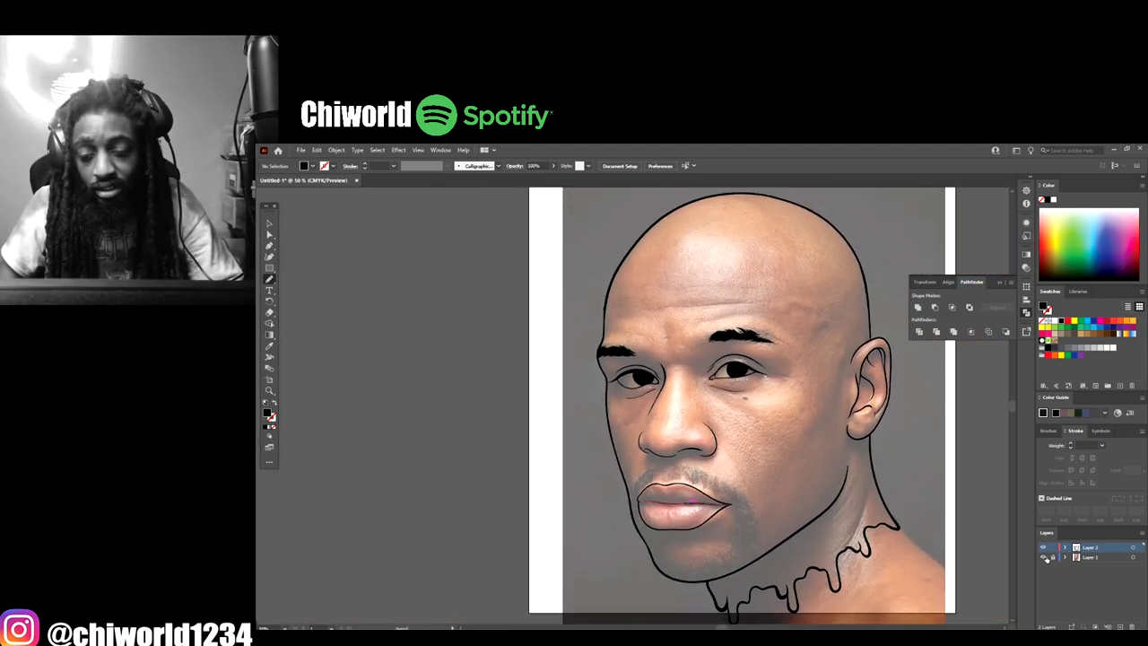
{"action": "left_click", "coordinate": [1044, 557]}
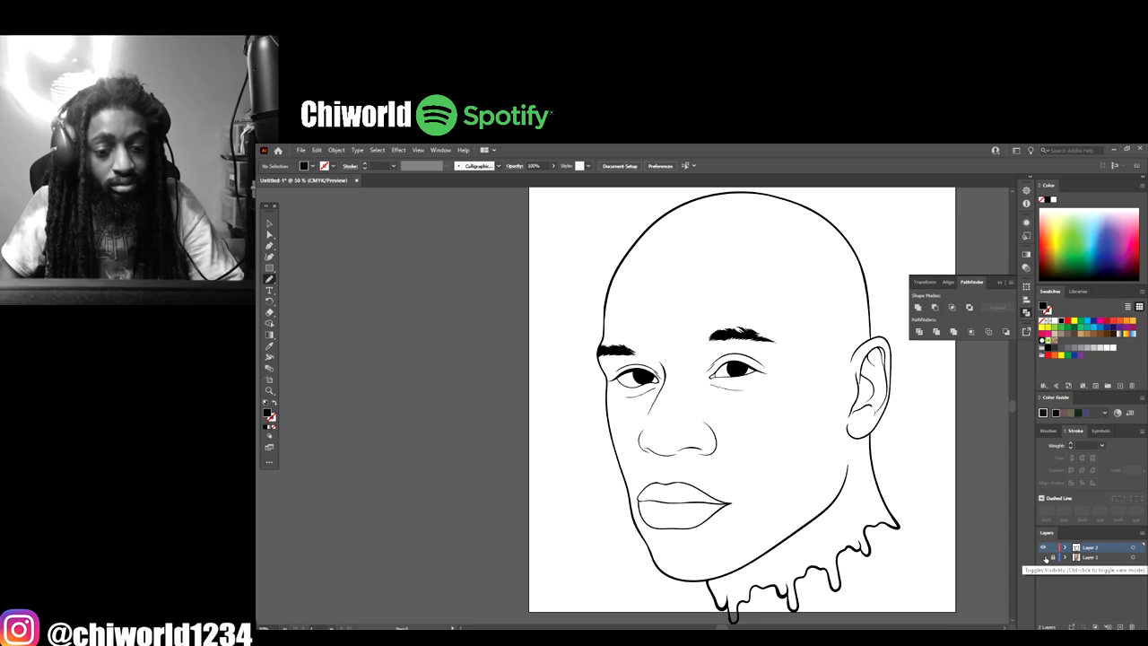
Step: Add two Paintbrush hair strokes to the left eyebrow's end over the reference photo
{"action": "left_click", "coordinate": [1044, 557]}
{"action": "key", "text": "ctrl+equal"}
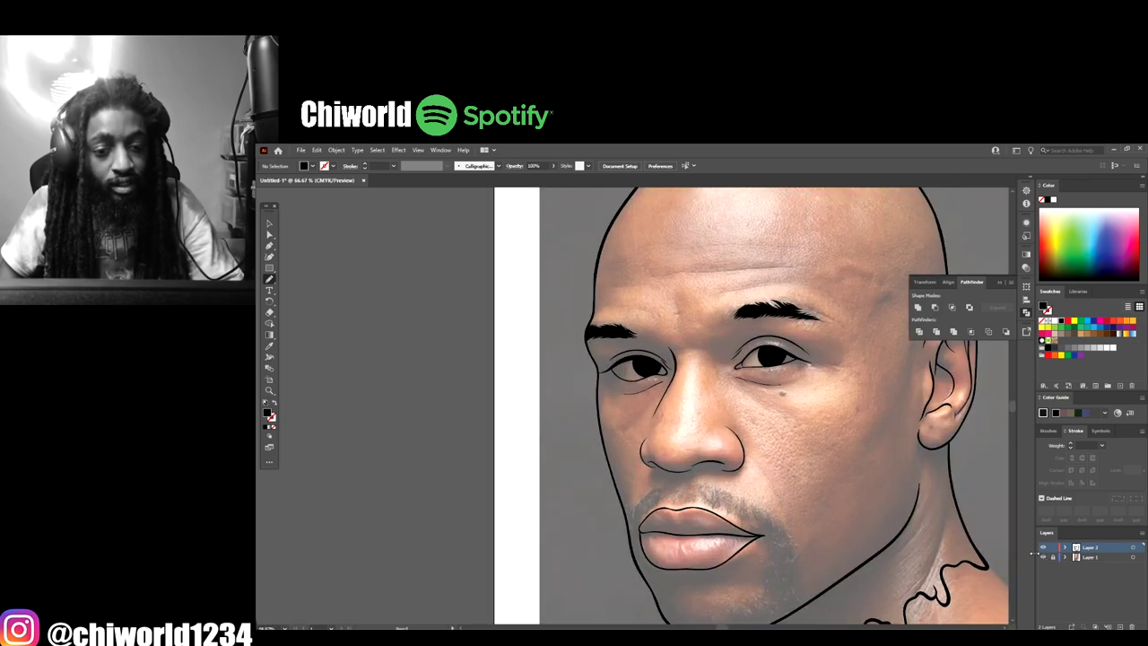
{"action": "key", "text": "ctrl+equal"}
{"action": "key", "text": "ctrl+equal"}
{"action": "key", "text": "ctrl+equal"}
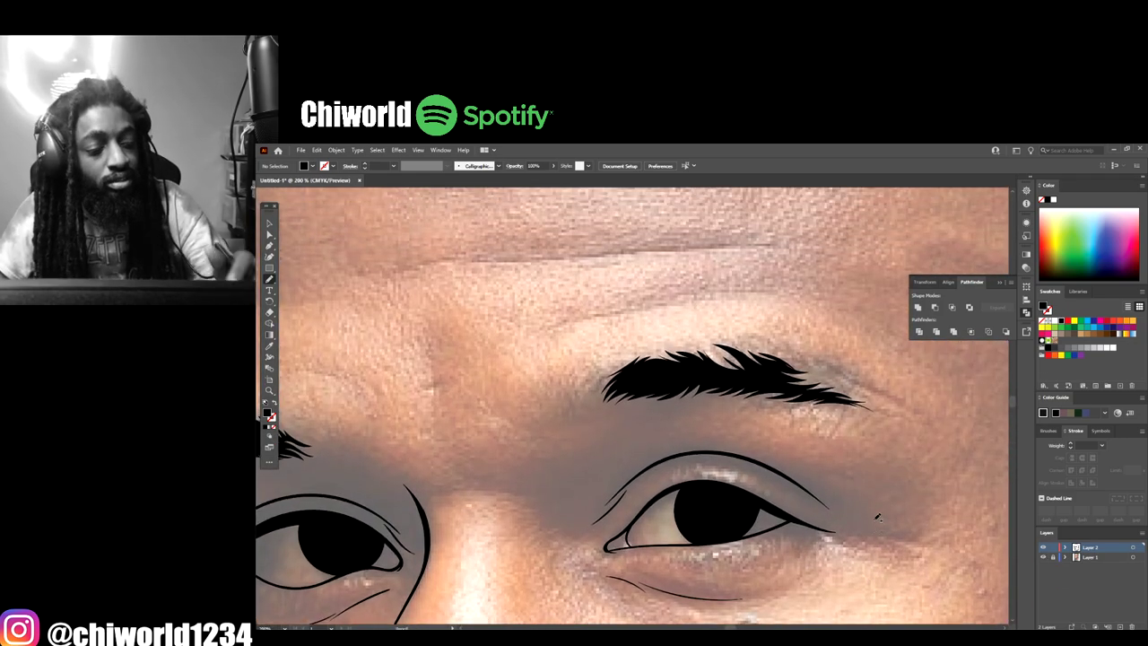
{"action": "key", "text": "ctrl+minus"}
{"action": "key", "text": "ctrl+minus"}
{"action": "key", "text": "ctrl+equal"}
{"action": "key", "text": "ctrl+equal"}
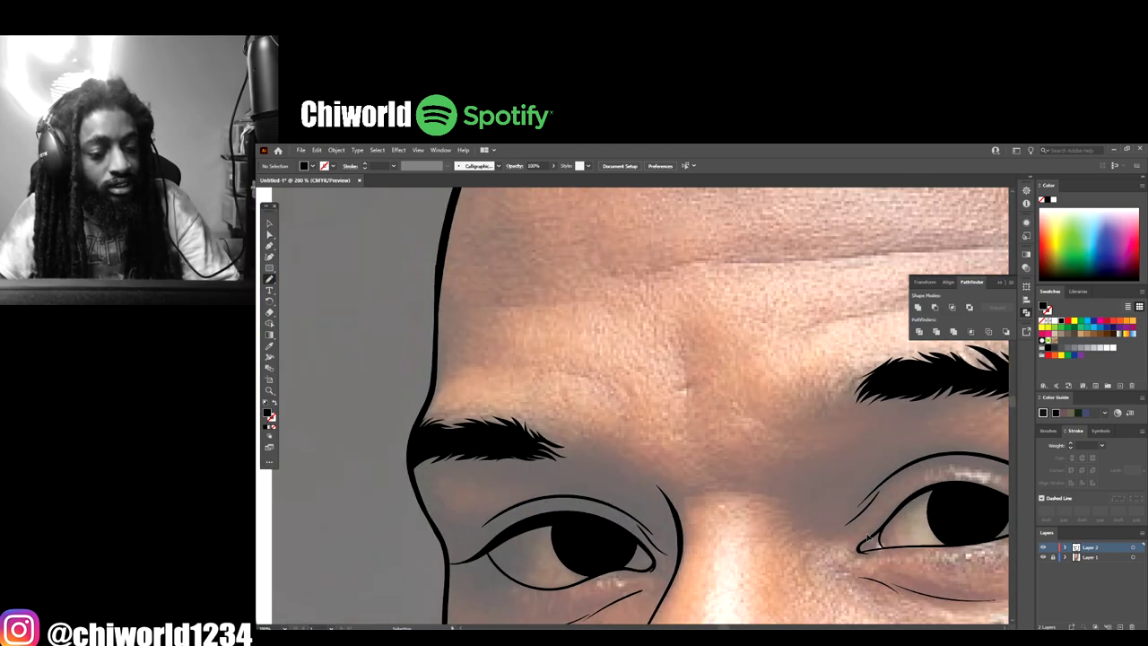
{"action": "left_click_drag", "start_coordinate": [481, 406], "coordinate": [553, 426]}
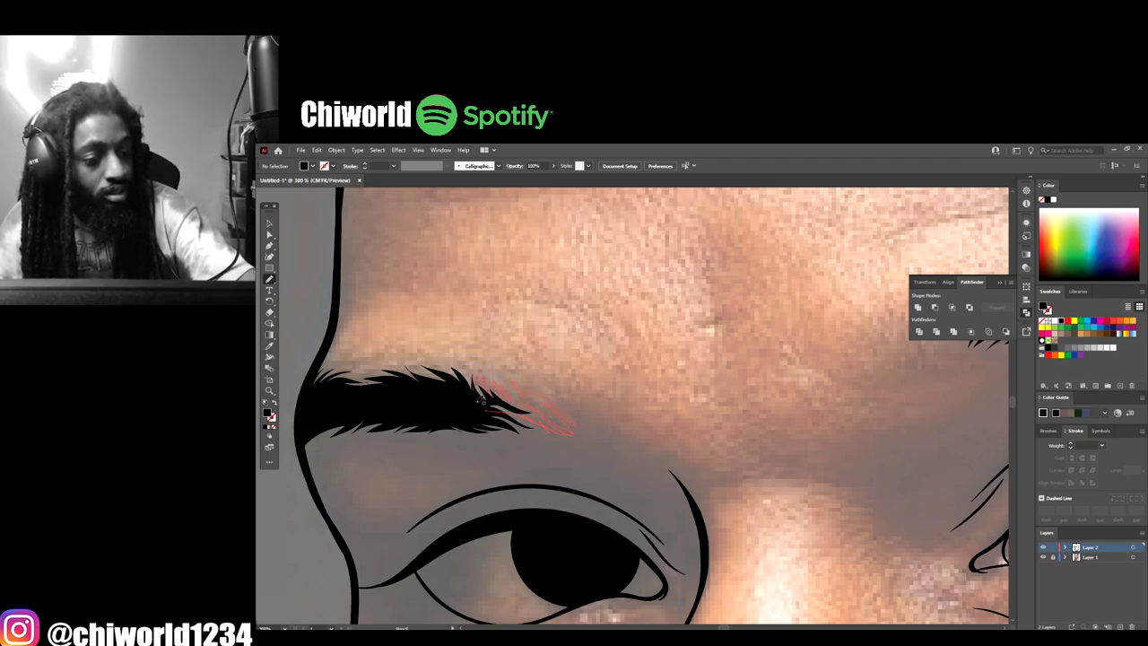
{"action": "mouse_move", "coordinate": [482, 401]}
{"action": "left_mouse_down"}
{"action": "mouse_move", "coordinate": [557, 416]}
{"action": "mouse_move", "coordinate": [528, 381]}
{"action": "left_mouse_up"}
{"action": "key", "text": "ctrl+minus"}
{"action": "key", "text": "ctrl+minus"}
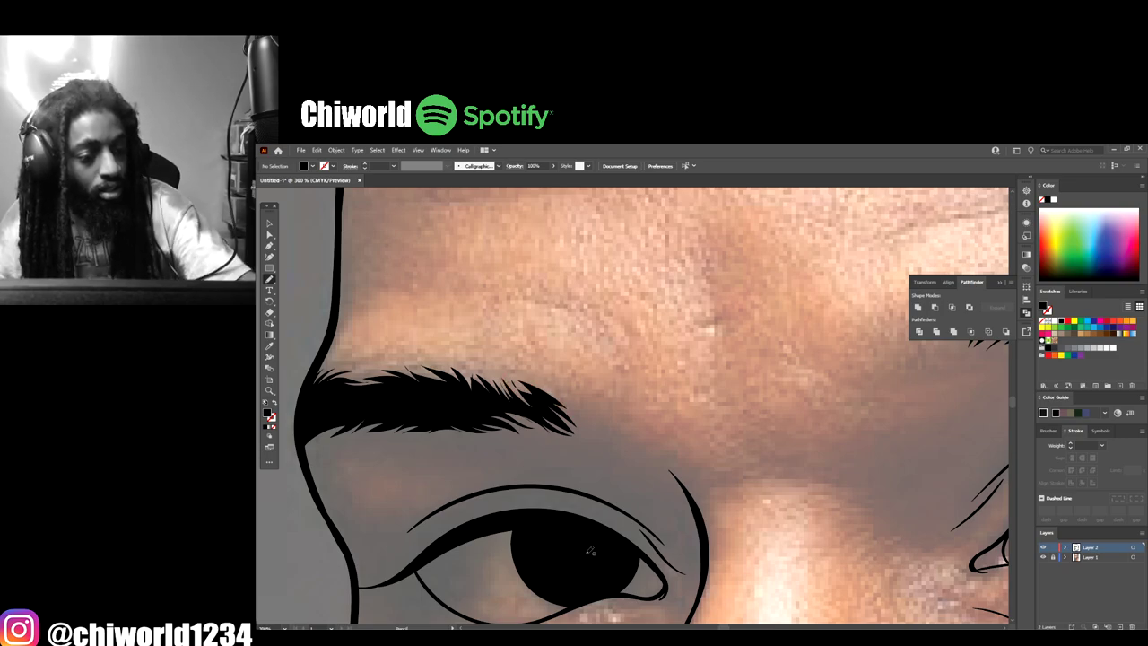
{"action": "key", "text": "ctrl+minus"}
{"action": "key", "text": "ctrl+minus"}
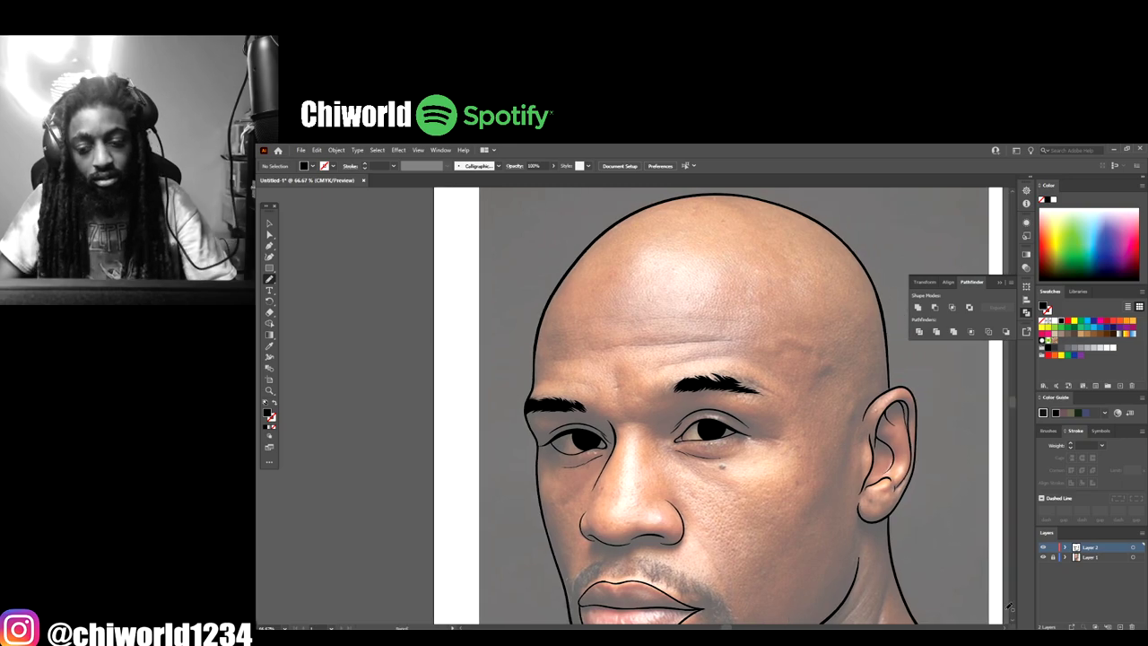
Step: Preview the line art, then extend the right eyebrow inward and along its length with hair strokes
{"action": "left_click", "coordinate": [1042, 557]}
{"action": "key", "text": "ctrl+minus"}
{"action": "key", "text": "ctrl+minus"}
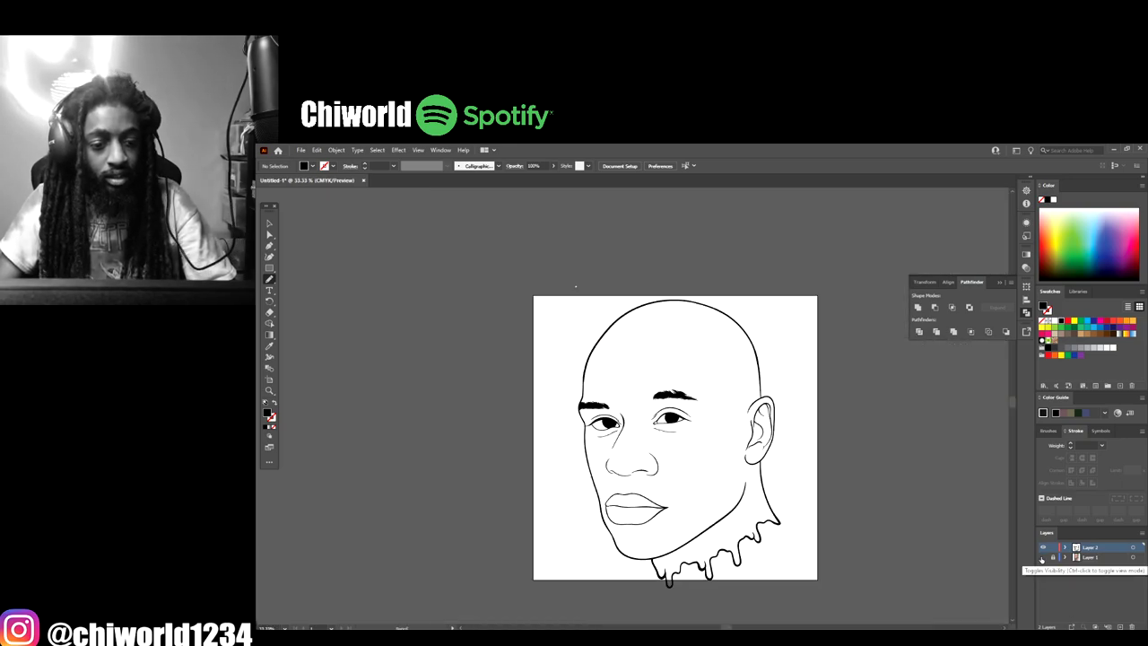
{"action": "key", "text": "ctrl+plus"}
{"action": "key", "text": "ctrl+plus"}
{"action": "key", "text": "ctrl+plus"}
{"action": "left_click", "coordinate": [1042, 557]}
{"action": "key", "text": "ctrl+plus"}
{"action": "key", "text": "ctrl+plus"}
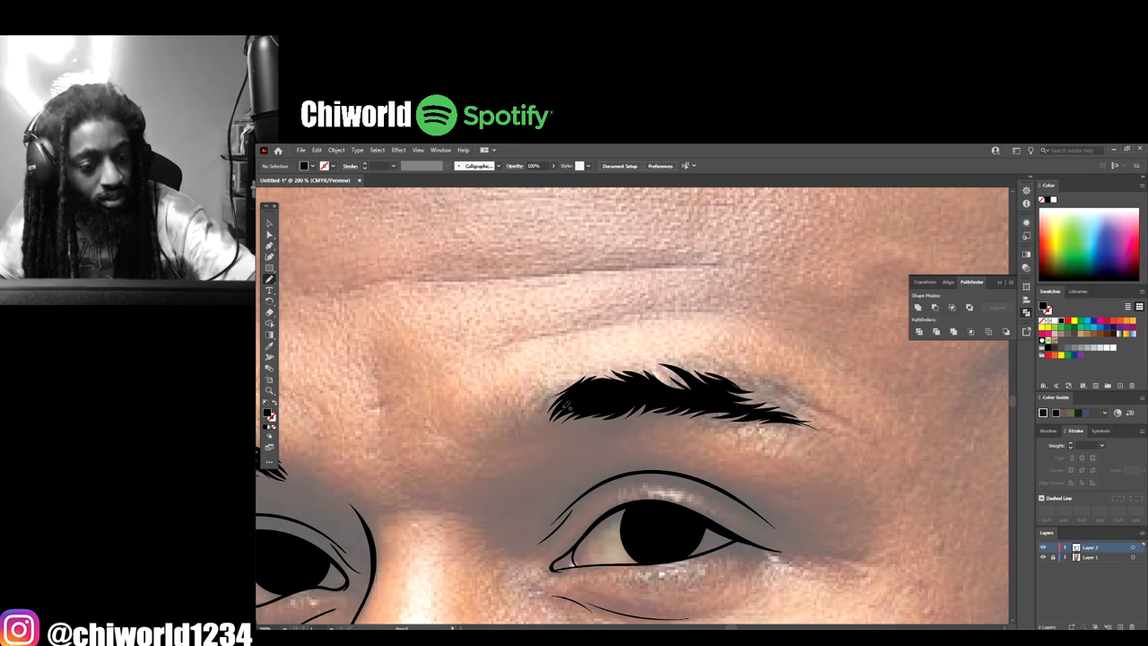
{"action": "mouse_move", "coordinate": [567, 406]}
{"action": "left_mouse_down"}
{"action": "mouse_move", "coordinate": [530, 425]}
{"action": "mouse_move", "coordinate": [592, 382]}
{"action": "left_mouse_up"}
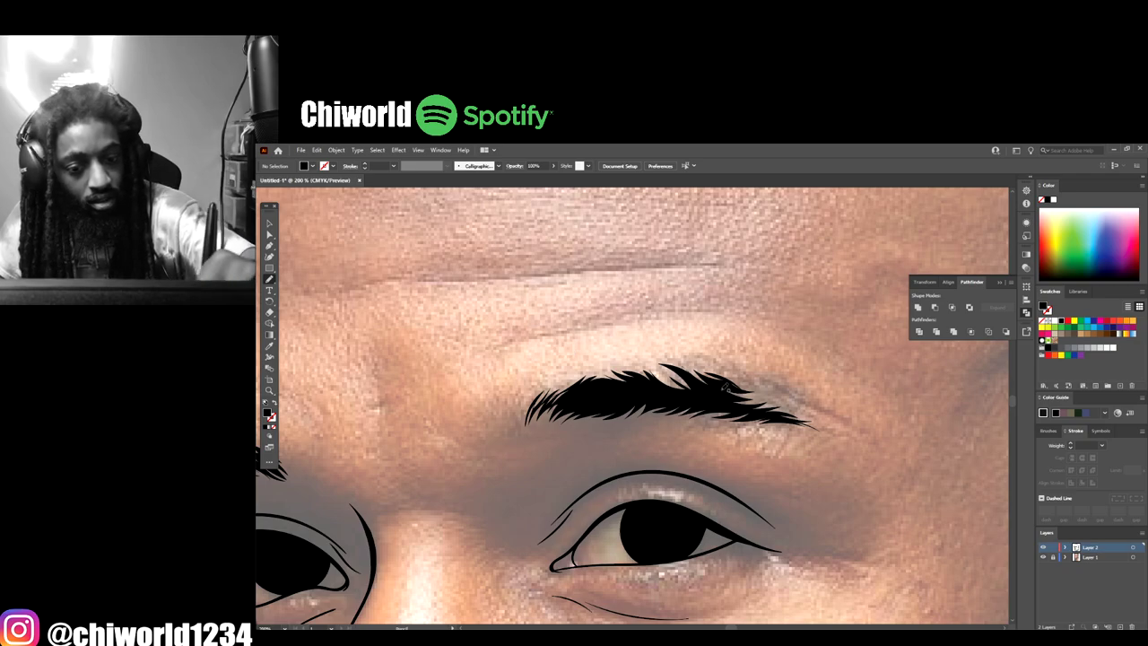
{"action": "mouse_move", "coordinate": [725, 386]}
{"action": "left_mouse_down"}
{"action": "mouse_move", "coordinate": [829, 412]}
{"action": "mouse_move", "coordinate": [748, 373]}
{"action": "mouse_move", "coordinate": [773, 398]}
{"action": "left_mouse_up"}
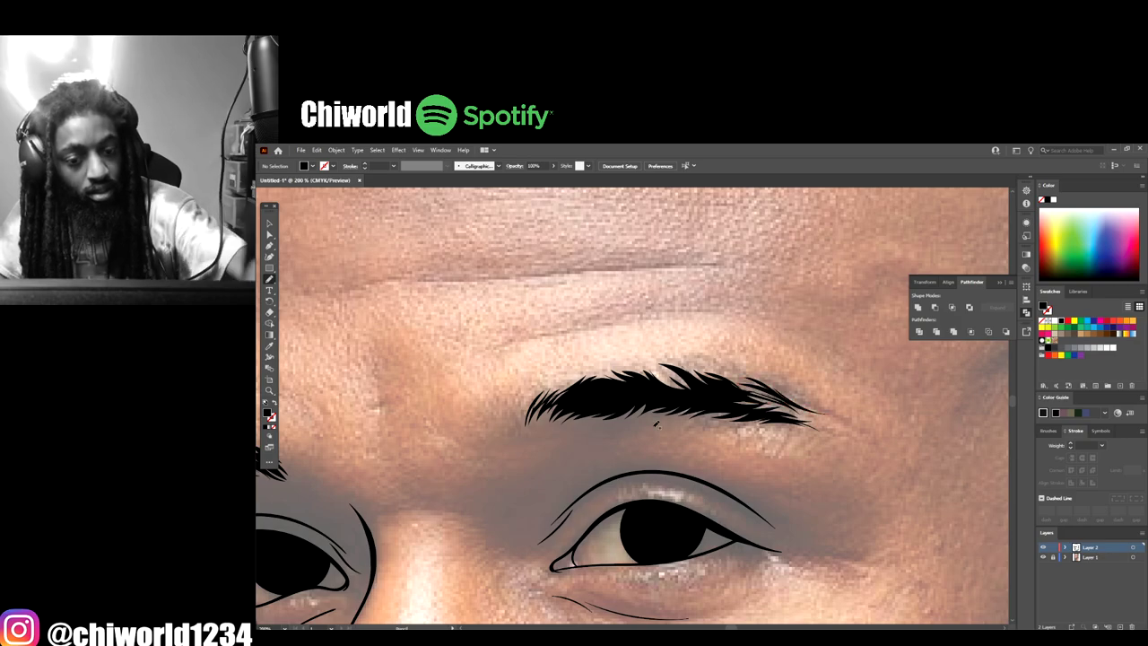
{"action": "key", "text": "ctrl+minus"}
{"action": "key", "text": "ctrl+minus"}
{"action": "key", "text": "ctrl+minus"}
{"action": "key", "text": "ctrl+minus"}
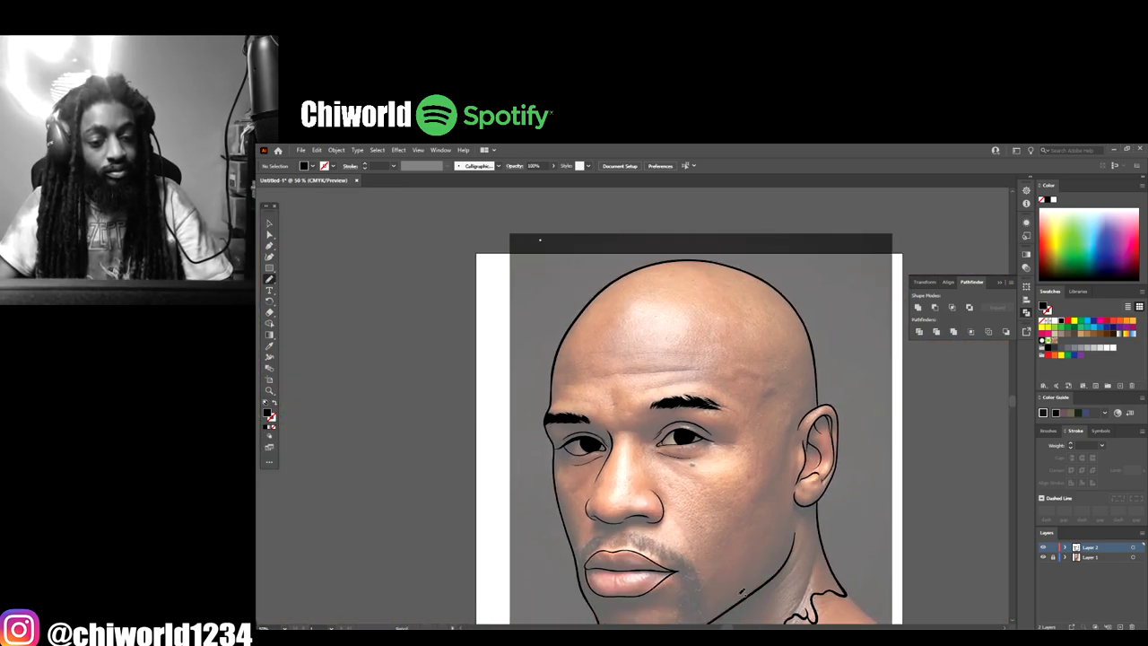
Step: Paint two spiky black beard strokes along the jawline and across the chin, then deselect them
{"action": "left_click", "coordinate": [1042, 557]}
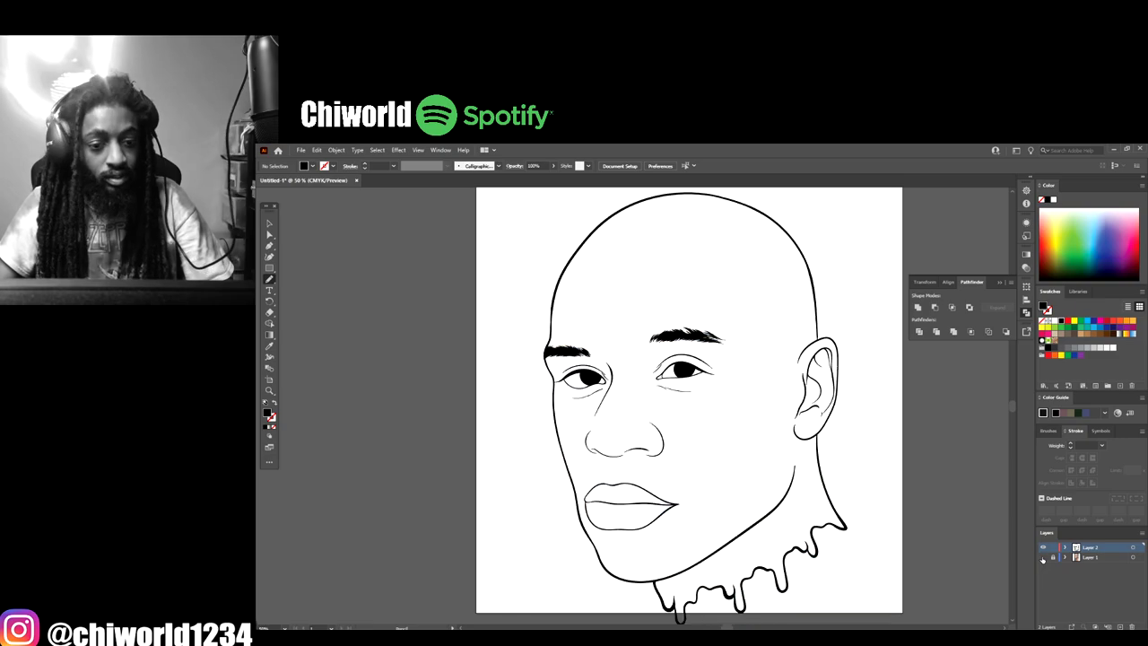
{"action": "key", "text": "ctrl+minus"}
{"action": "key", "text": "ctrl+plus"}
{"action": "key", "text": "ctrl+plus"}
{"action": "left_click", "coordinate": [1042, 557]}
{"action": "scroll", "coordinate": [873, 574], "scroll_direction": "down", "scroll_amount": 3}
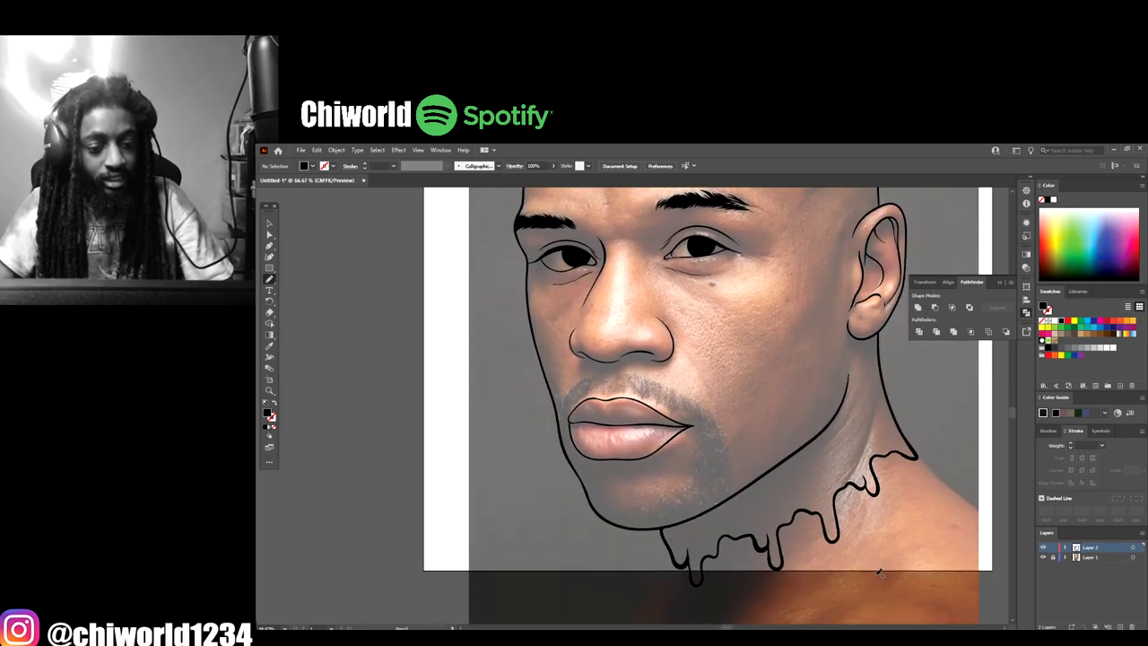
{"action": "key", "text": "ctrl+plus"}
{"action": "key", "text": "ctrl+plus"}
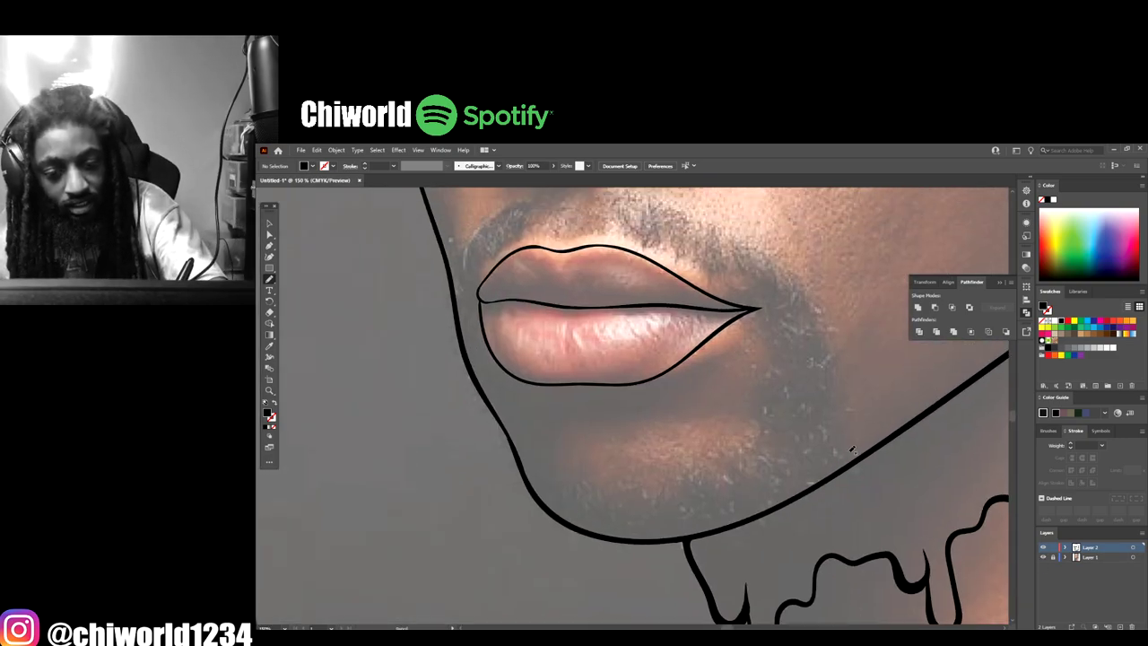
{"action": "mouse_move", "coordinate": [852, 450]}
{"action": "left_mouse_down"}
{"action": "mouse_move", "coordinate": [788, 519]}
{"action": "mouse_move", "coordinate": [741, 536]}
{"action": "mouse_move", "coordinate": [624, 547]}
{"action": "mouse_move", "coordinate": [554, 525]}
{"action": "mouse_move", "coordinate": [529, 499]}
{"action": "mouse_move", "coordinate": [528, 452]}
{"action": "mouse_move", "coordinate": [541, 479]}
{"action": "left_mouse_up"}
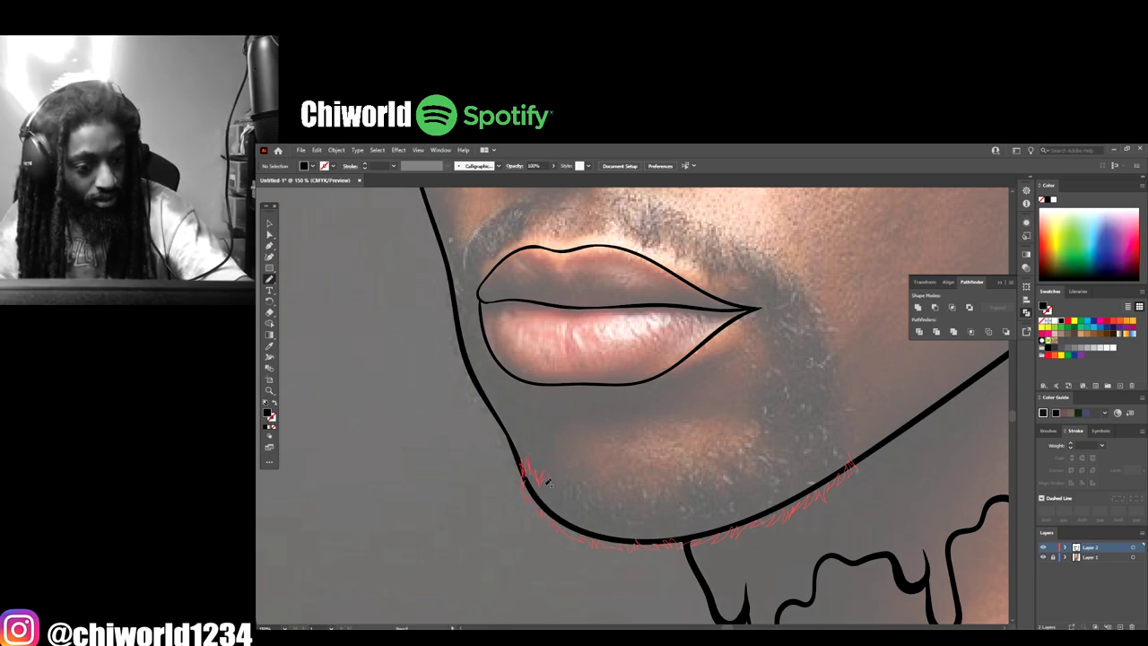
{"action": "mouse_move", "coordinate": [576, 483]}
{"action": "left_mouse_down"}
{"action": "mouse_move", "coordinate": [679, 477]}
{"action": "mouse_move", "coordinate": [687, 488]}
{"action": "mouse_move", "coordinate": [687, 463]}
{"action": "mouse_move", "coordinate": [702, 483]}
{"action": "mouse_move", "coordinate": [708, 460]}
{"action": "mouse_move", "coordinate": [726, 471]}
{"action": "mouse_move", "coordinate": [758, 441]}
{"action": "mouse_move", "coordinate": [758, 452]}
{"action": "mouse_move", "coordinate": [777, 422]}
{"action": "left_mouse_up"}
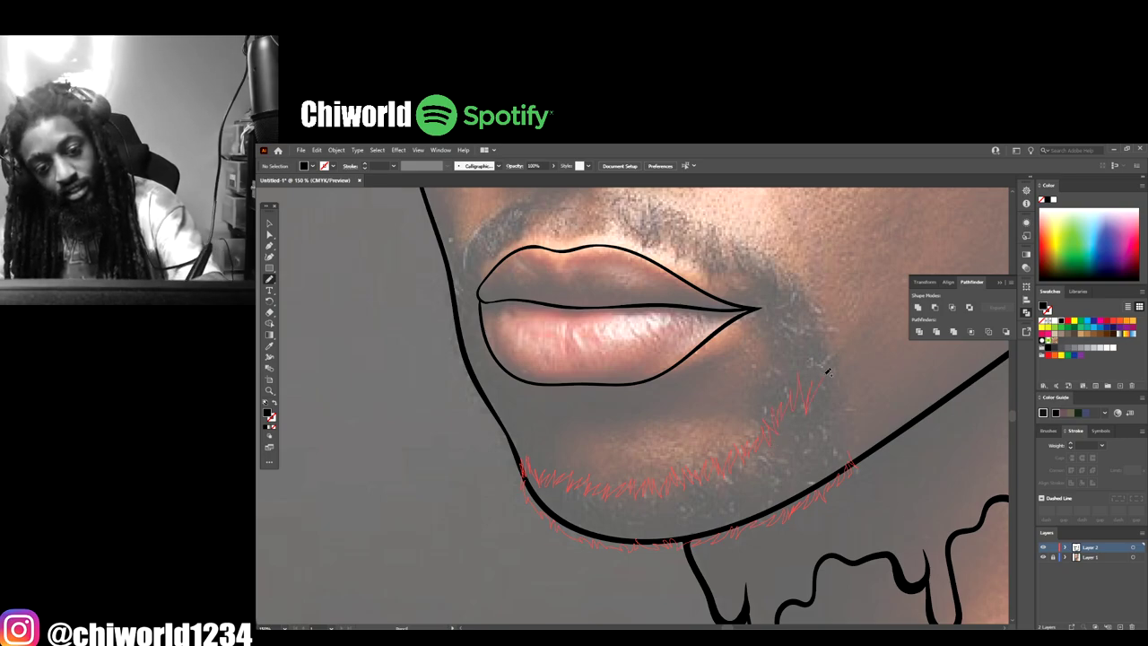
{"action": "key", "text": "ctrl+shift+a"}
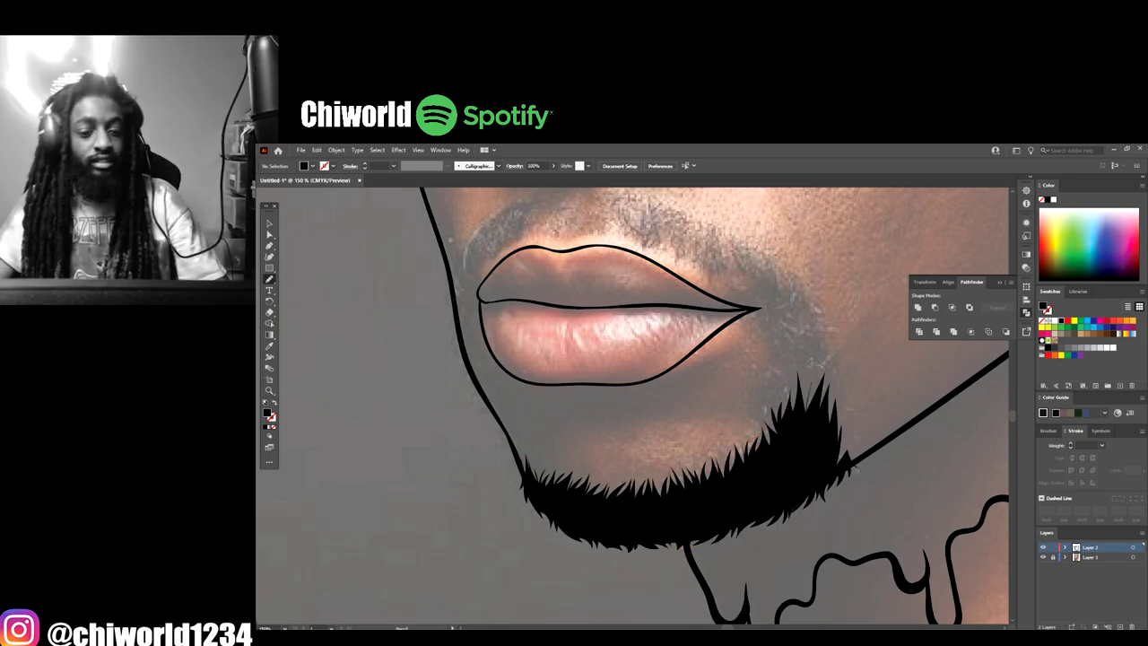
{"action": "key", "text": "ctrl+minus"}
{"action": "key", "text": "ctrl+minus"}
{"action": "key", "text": "ctrl+minus"}
{"action": "key", "text": "ctrl+minus"}
{"action": "scroll", "coordinate": [775, 600], "scroll_direction": "up", "scroll_amount": 2}
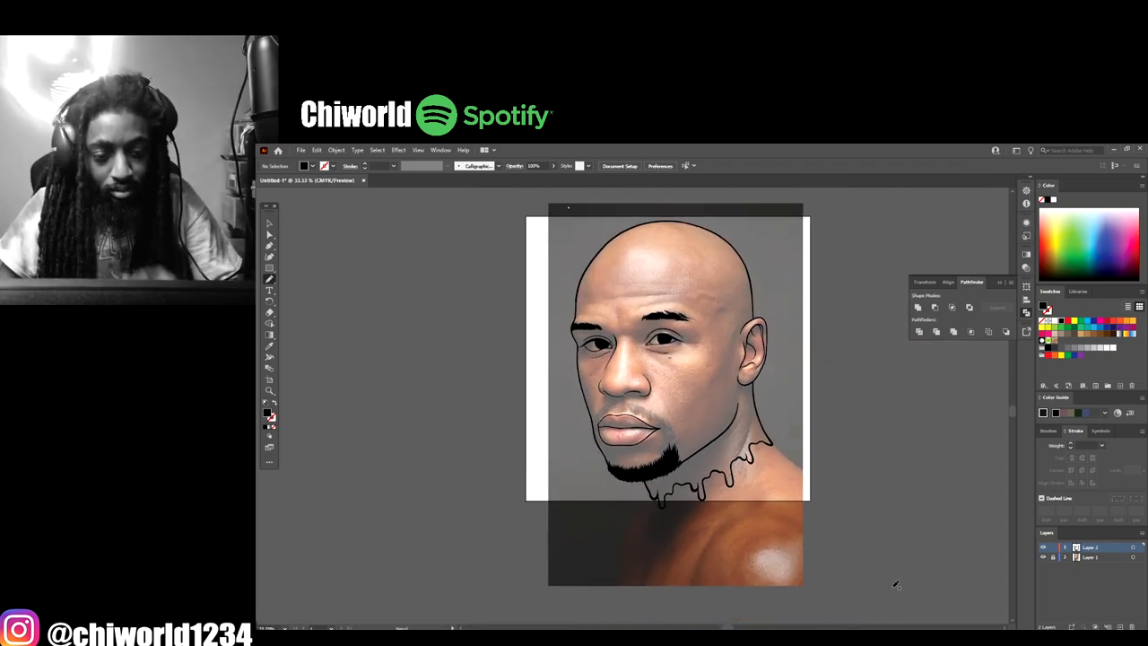
Step: Fill in black beard hair beside the right lip corner and along its edge
{"action": "left_click", "coordinate": [1042, 558]}
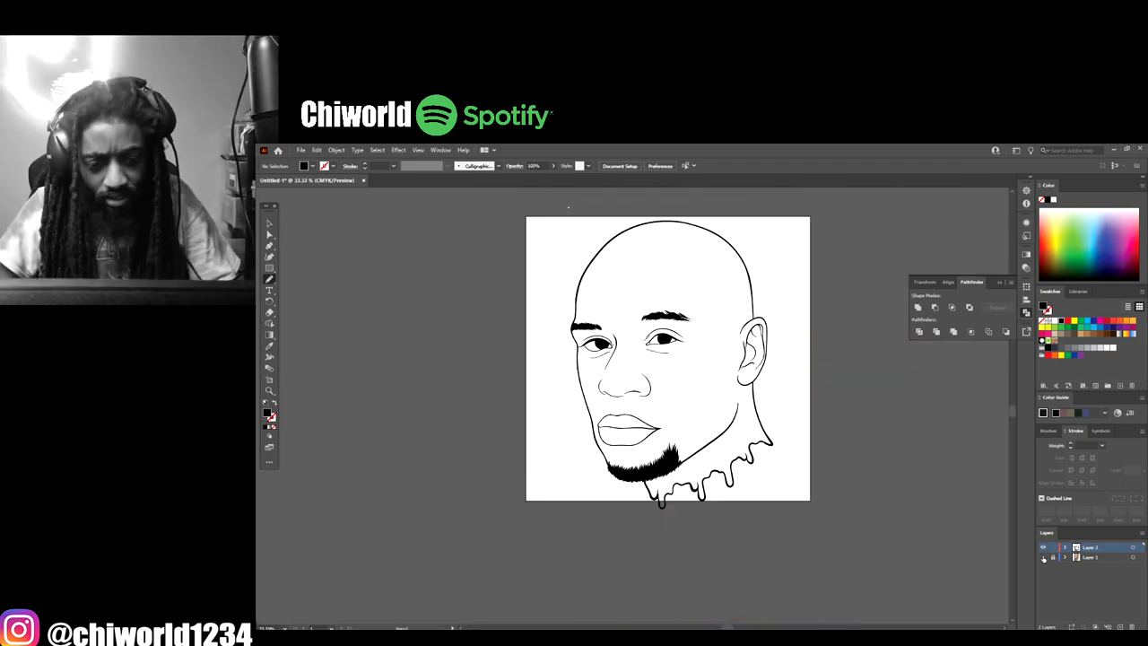
{"action": "key", "text": "ctrl+minus"}
{"action": "key", "text": "ctrl+plus"}
{"action": "key", "text": "ctrl+plus"}
{"action": "left_click", "coordinate": [1043, 558]}
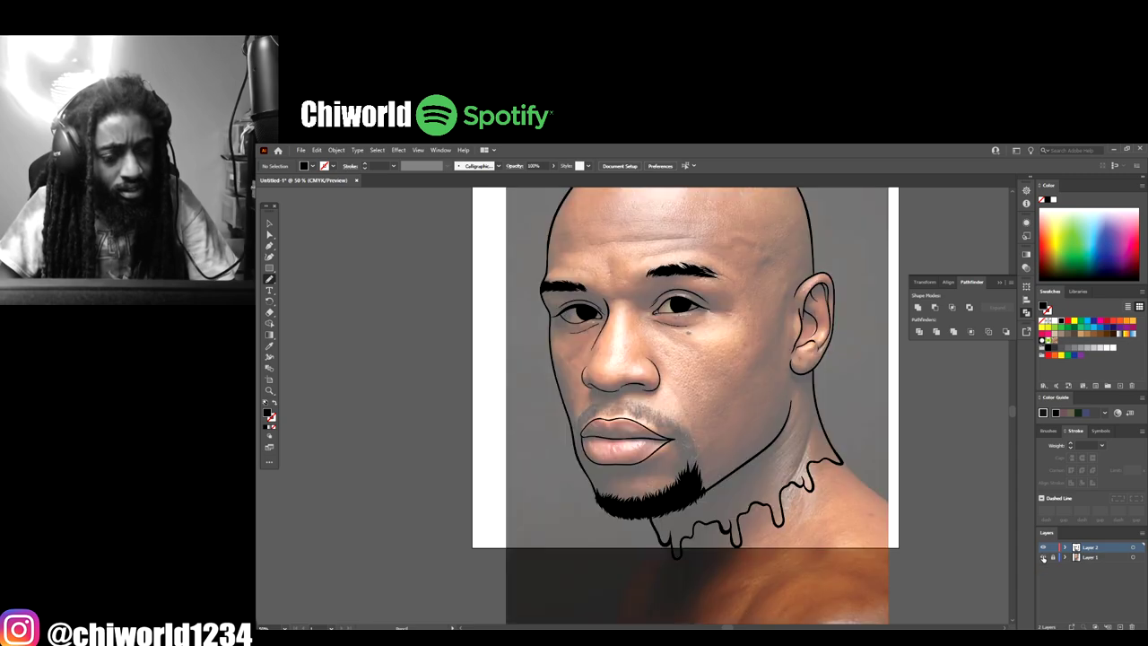
{"action": "key", "text": "ctrl+plus"}
{"action": "key", "text": "ctrl+plus"}
{"action": "scroll", "coordinate": [906, 582], "scroll_direction": "down", "scroll_amount": 2}
{"action": "key", "text": "ctrl+plus"}
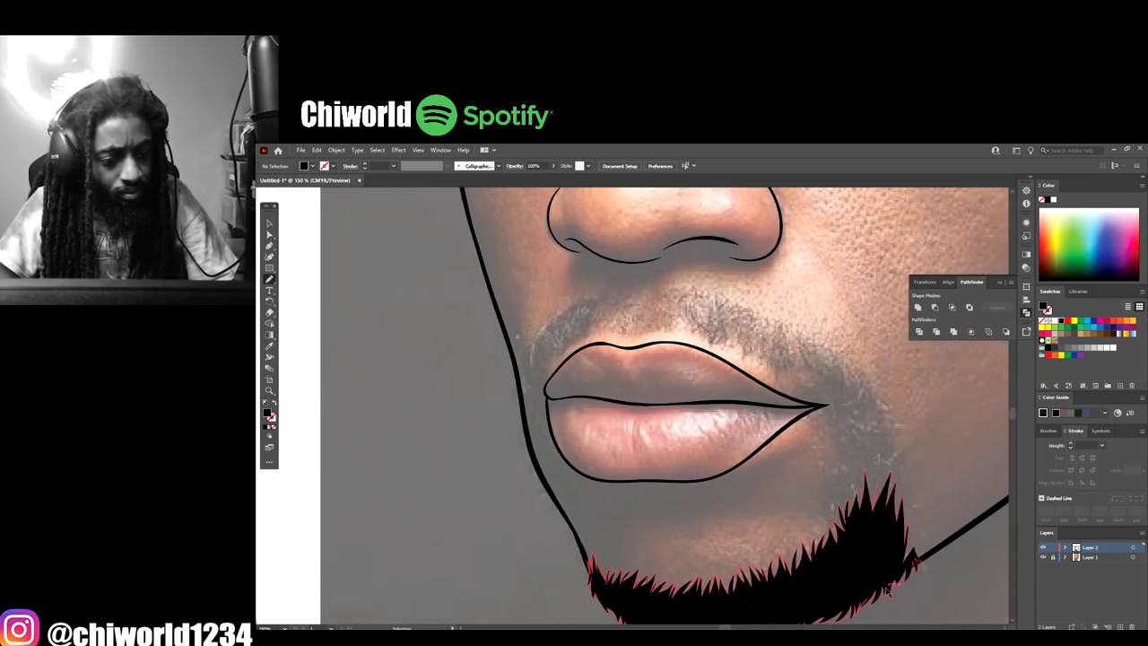
{"action": "scroll", "coordinate": [885, 587], "scroll_direction": "right", "scroll_amount": 2}
{"action": "key", "text": "ctrl+plus"}
{"action": "scroll", "coordinate": [888, 587], "scroll_direction": "right", "scroll_amount": 1}
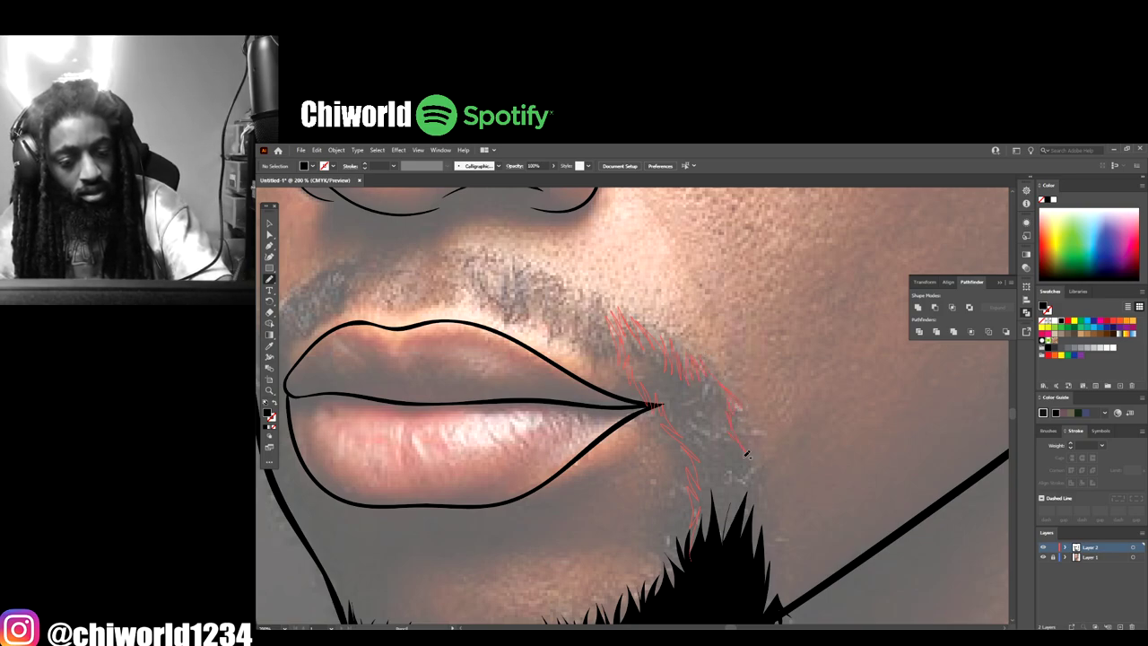
{"action": "mouse_move", "coordinate": [747, 455]}
{"action": "left_mouse_down"}
{"action": "mouse_move", "coordinate": [746, 520]}
{"action": "mouse_move", "coordinate": [729, 512]}
{"action": "mouse_move", "coordinate": [750, 497]}
{"action": "mouse_move", "coordinate": [745, 471]}
{"action": "left_mouse_up"}
{"action": "left_click_drag", "start_coordinate": [732, 422], "coordinate": [731, 539]}
{"action": "mouse_move", "coordinate": [741, 479]}
{"action": "left_mouse_down"}
{"action": "mouse_move", "coordinate": [751, 528]}
{"action": "mouse_move", "coordinate": [745, 486]}
{"action": "mouse_move", "coordinate": [760, 494]}
{"action": "mouse_move", "coordinate": [743, 462]}
{"action": "left_mouse_up"}
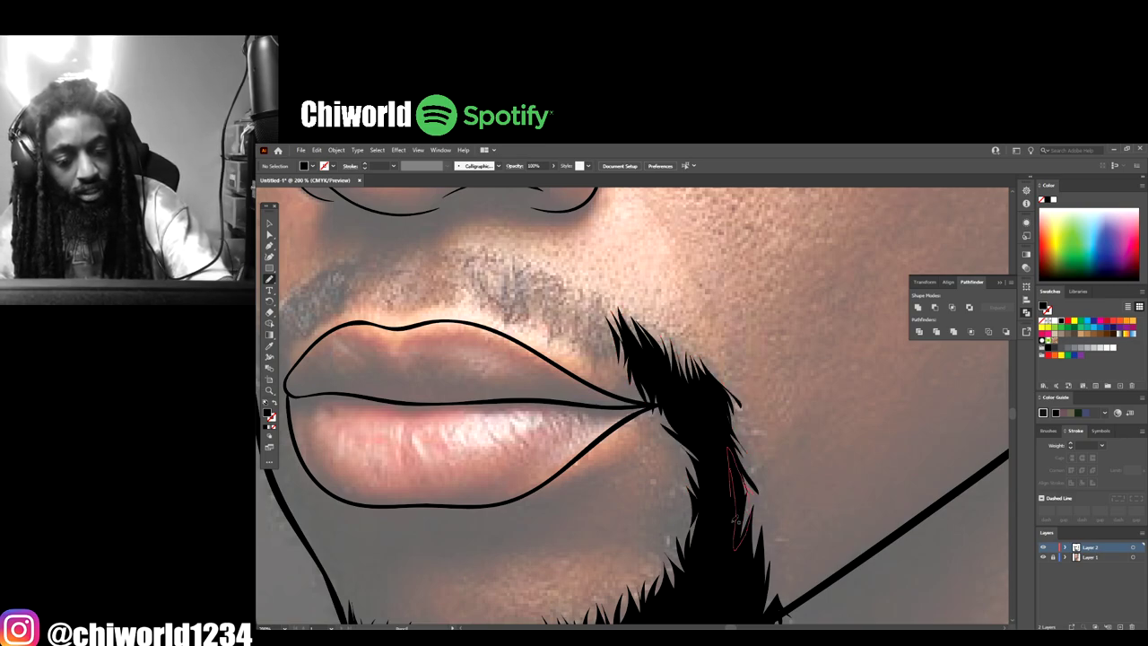
{"action": "mouse_move", "coordinate": [731, 421]}
{"action": "left_mouse_down"}
{"action": "mouse_move", "coordinate": [745, 444]}
{"action": "mouse_move", "coordinate": [712, 520]}
{"action": "left_mouse_up"}
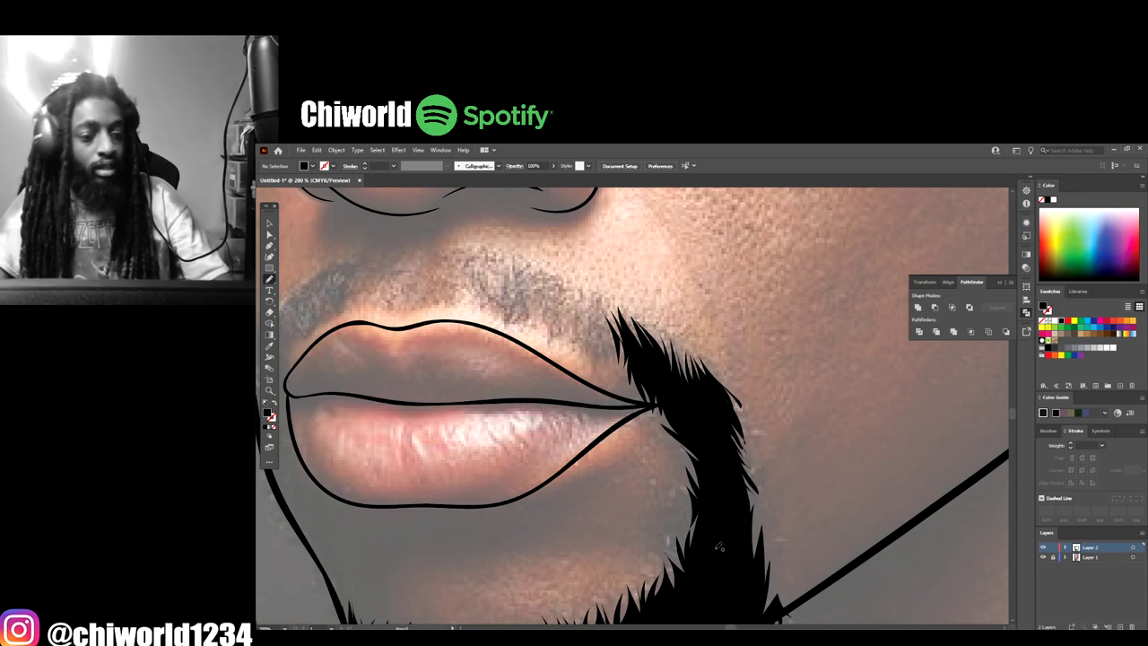
Step: Preview the line art, then add black hair strokes along the left jawline and lip corner
{"action": "key", "text": "ctrl+minus"}
{"action": "key", "text": "ctrl+minus"}
{"action": "key", "text": "ctrl+minus"}
{"action": "scroll", "coordinate": [778, 562], "scroll_direction": "down", "scroll_amount": 1}
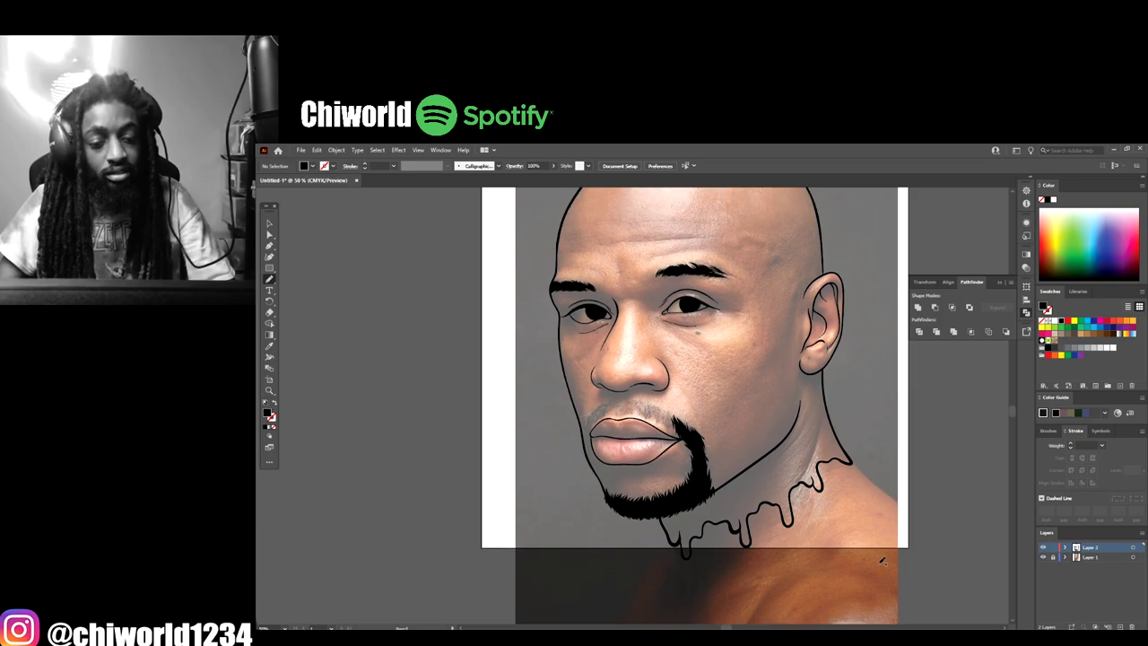
{"action": "left_click", "coordinate": [1043, 557]}
{"action": "key", "text": "ctrl+minus"}
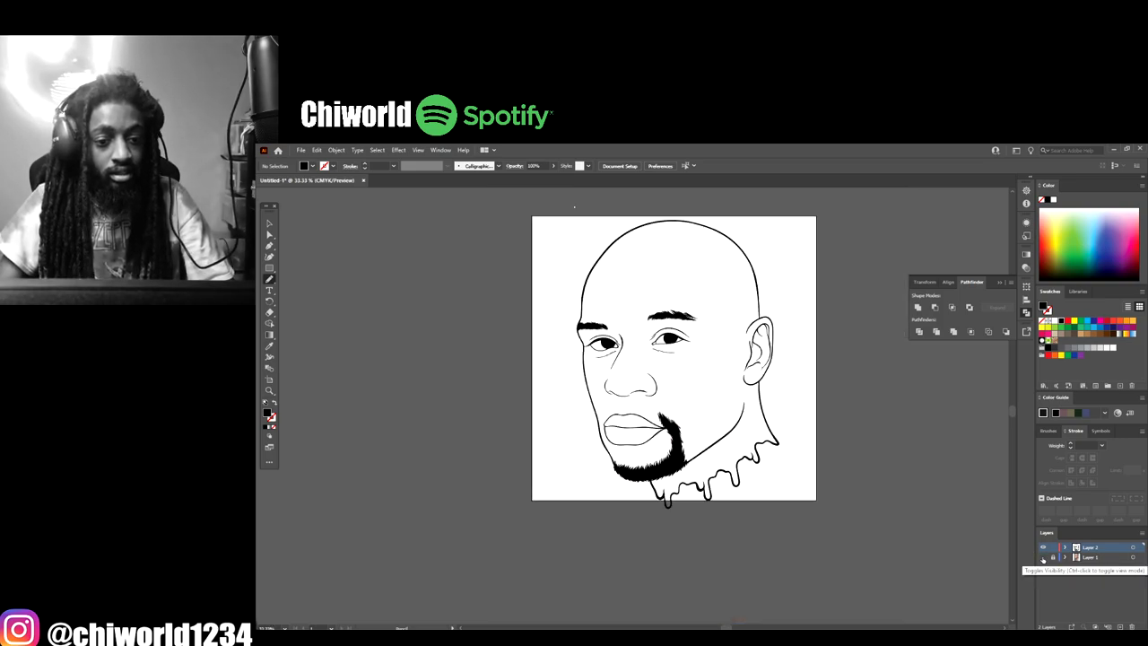
{"action": "key", "text": "ctrl+minus"}
{"action": "key", "text": "ctrl+plus"}
{"action": "key", "text": "ctrl+plus"}
{"action": "left_click", "coordinate": [1043, 557]}
{"action": "key", "text": "ctrl+plus"}
{"action": "key", "text": "ctrl+plus"}
{"action": "key", "text": "ctrl+plus"}
{"action": "key", "text": "ctrl+plus"}
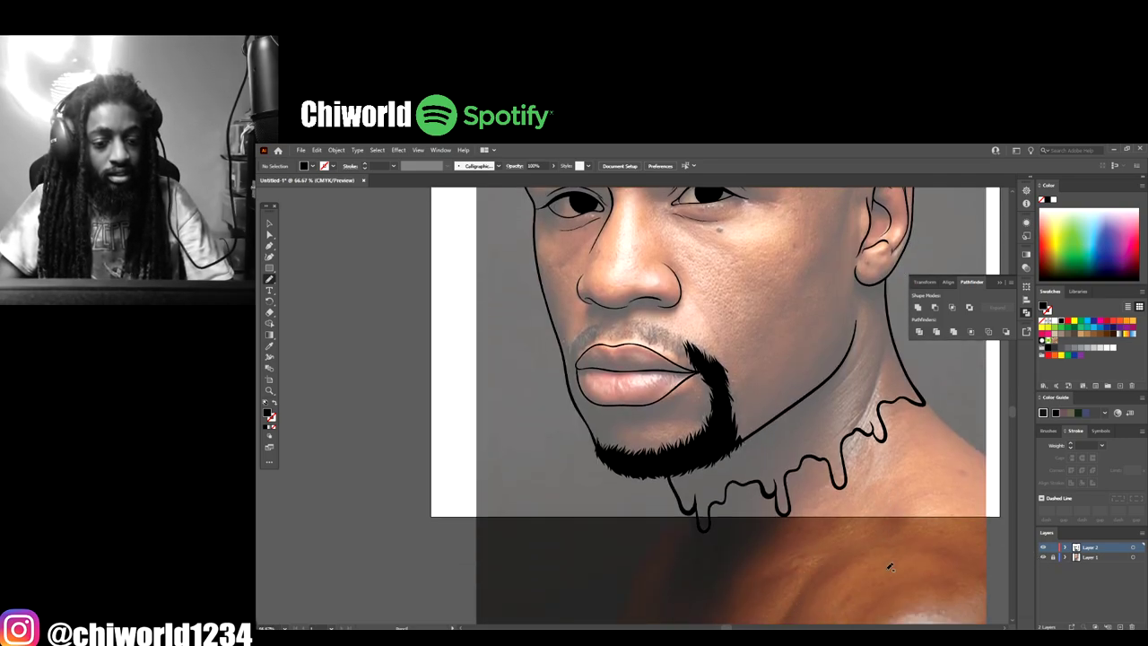
{"action": "scroll", "coordinate": [878, 569], "scroll_direction": "up", "scroll_amount": 2}
{"action": "left_click_drag", "start_coordinate": [496, 435], "coordinate": [558, 560]}
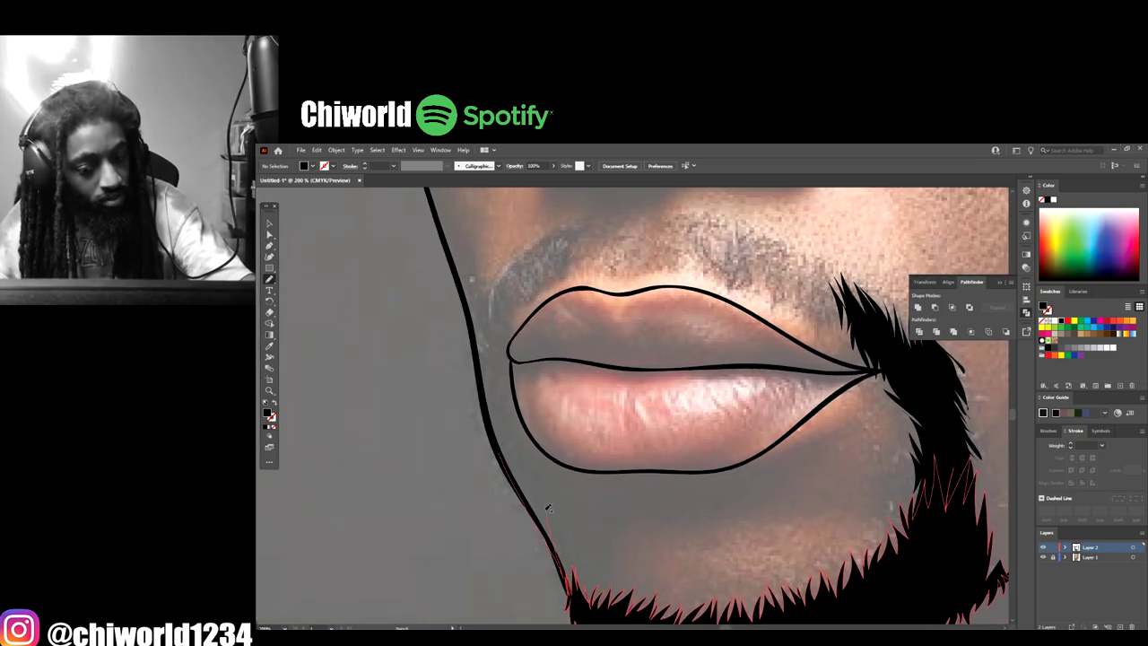
{"action": "mouse_move", "coordinate": [542, 482]}
{"action": "left_mouse_down"}
{"action": "mouse_move", "coordinate": [495, 361]}
{"action": "mouse_move", "coordinate": [507, 372]}
{"action": "mouse_move", "coordinate": [514, 337]}
{"action": "left_mouse_up"}
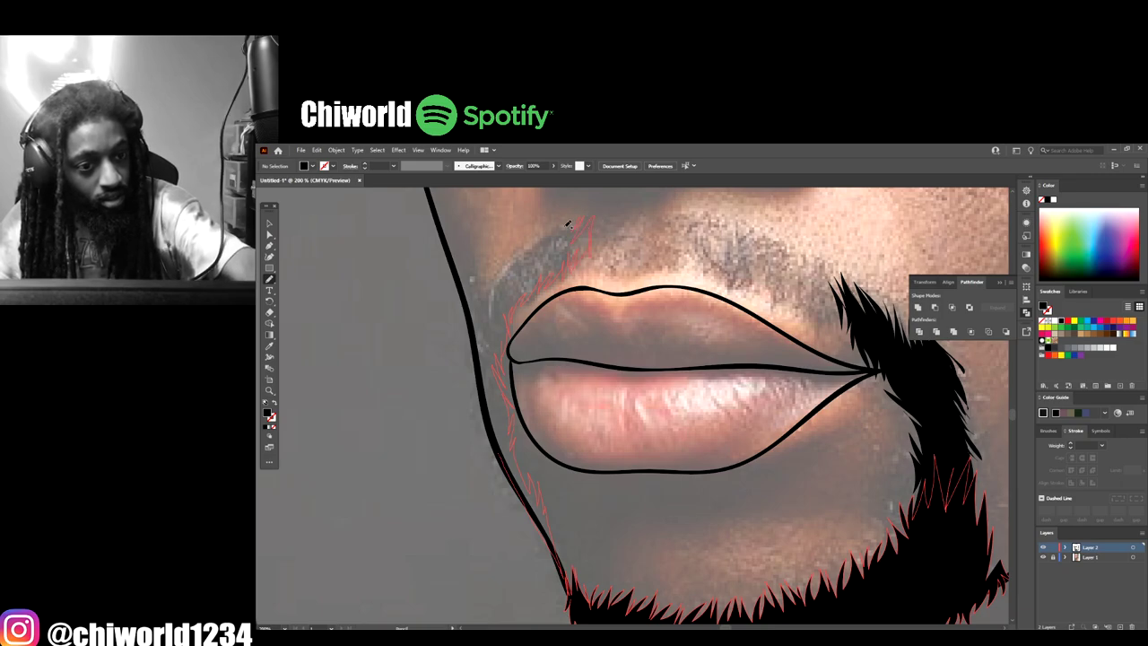
{"action": "mouse_move", "coordinate": [522, 255]}
{"action": "left_mouse_down"}
{"action": "mouse_move", "coordinate": [497, 285]}
{"action": "mouse_move", "coordinate": [483, 339]}
{"action": "mouse_move", "coordinate": [499, 440]}
{"action": "left_mouse_up"}
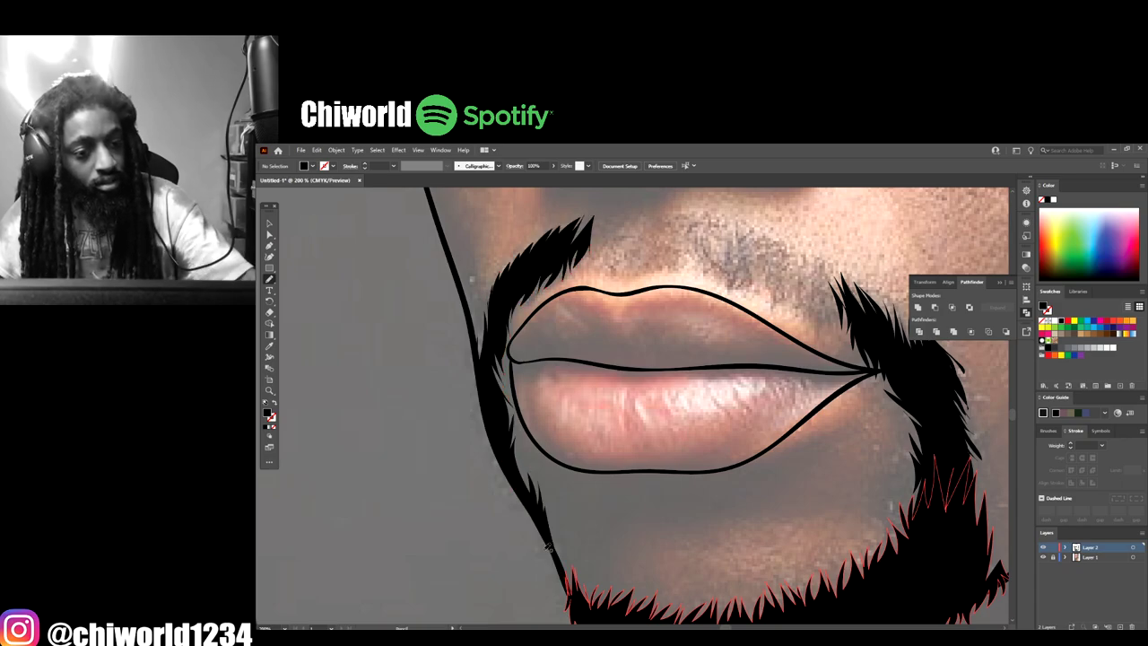
Step: Add spiky strokes extending the mustache's right side upward
{"action": "key", "text": "ctrl+minus"}
{"action": "key", "text": "ctrl+minus"}
{"action": "key", "text": "ctrl+plus"}
{"action": "key", "text": "ctrl+plus"}
{"action": "key", "text": "ctrl+plus"}
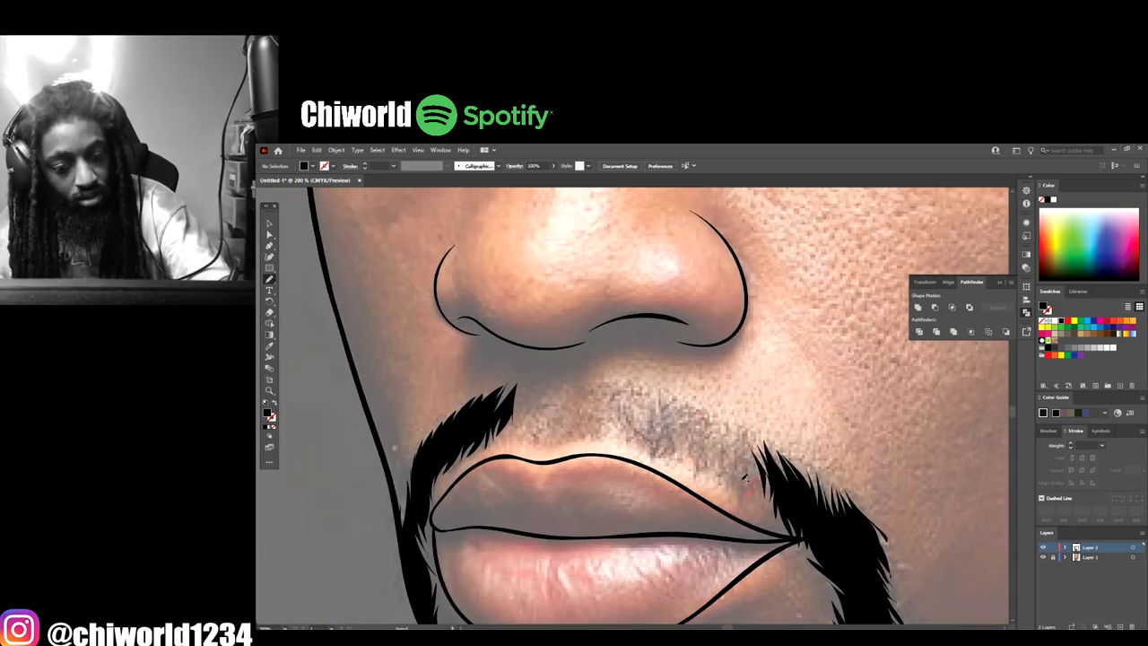
{"action": "mouse_move", "coordinate": [721, 453]}
{"action": "left_mouse_down"}
{"action": "mouse_move", "coordinate": [716, 472]}
{"action": "mouse_move", "coordinate": [700, 461]}
{"action": "left_mouse_up"}
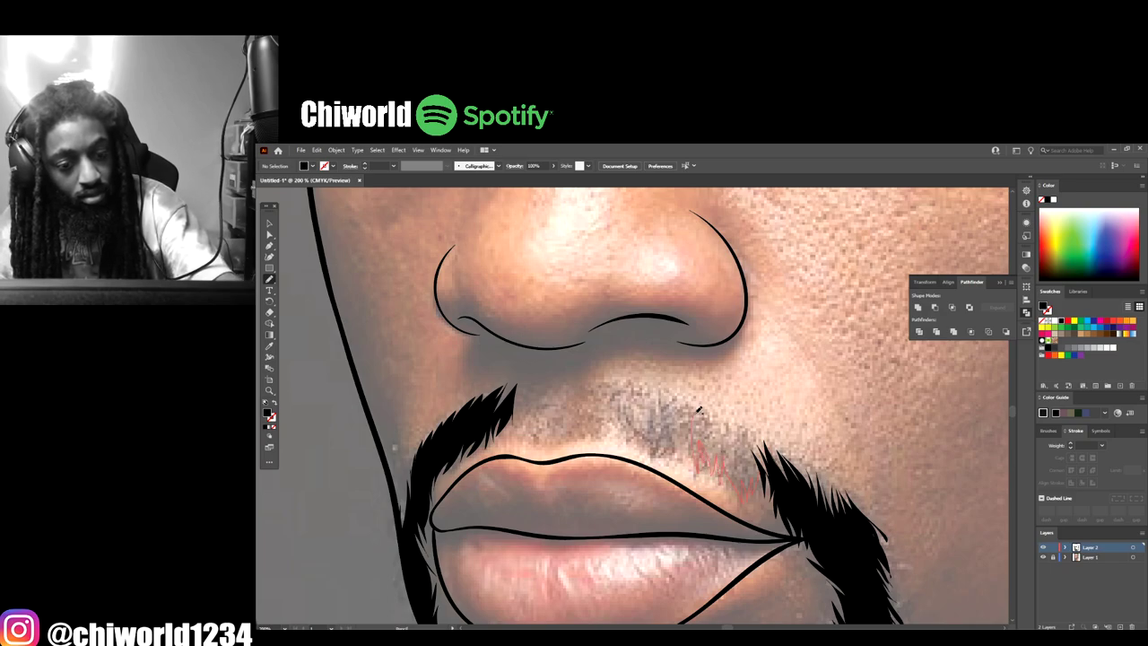
{"action": "mouse_move", "coordinate": [701, 410]}
{"action": "left_mouse_down"}
{"action": "mouse_move", "coordinate": [722, 435]}
{"action": "mouse_move", "coordinate": [718, 415]}
{"action": "mouse_move", "coordinate": [740, 452]}
{"action": "mouse_move", "coordinate": [739, 421]}
{"action": "mouse_move", "coordinate": [779, 495]}
{"action": "left_mouse_up"}
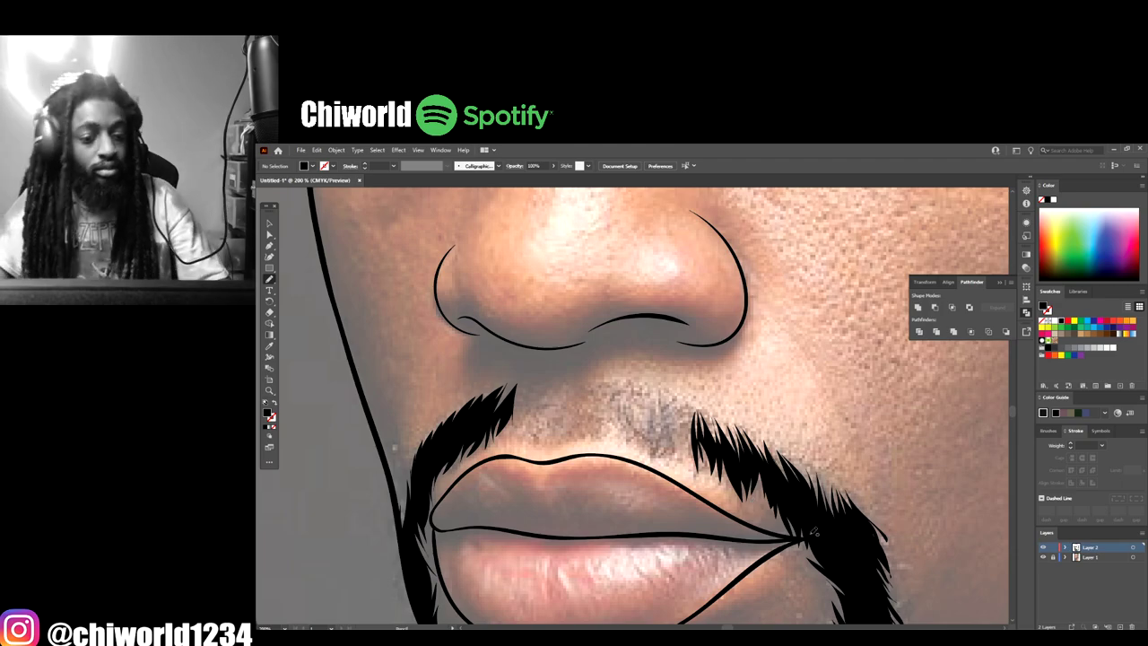
{"action": "key", "text": "ctrl+minus"}
{"action": "key", "text": "ctrl+minus"}
{"action": "key", "text": "ctrl+minus"}
{"action": "key", "text": "ctrl+minus"}
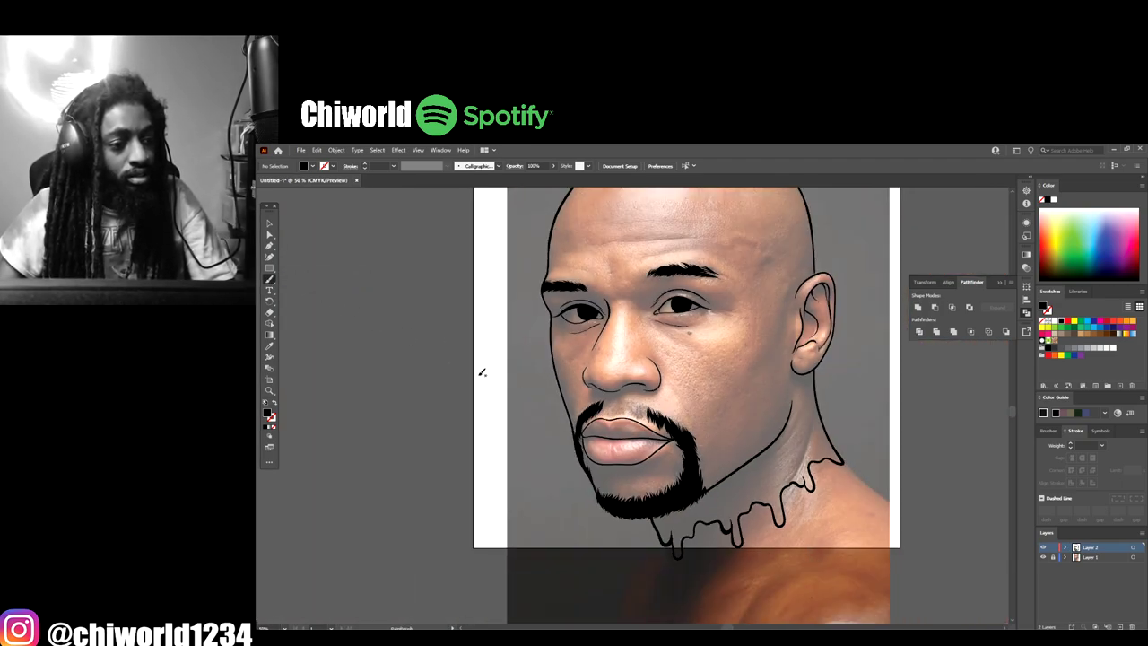
{"action": "key", "text": "ctrl+plus"}
{"action": "key", "text": "ctrl+plus"}
{"action": "key", "text": "ctrl+plus"}
{"action": "key", "text": "ctrl+plus"}
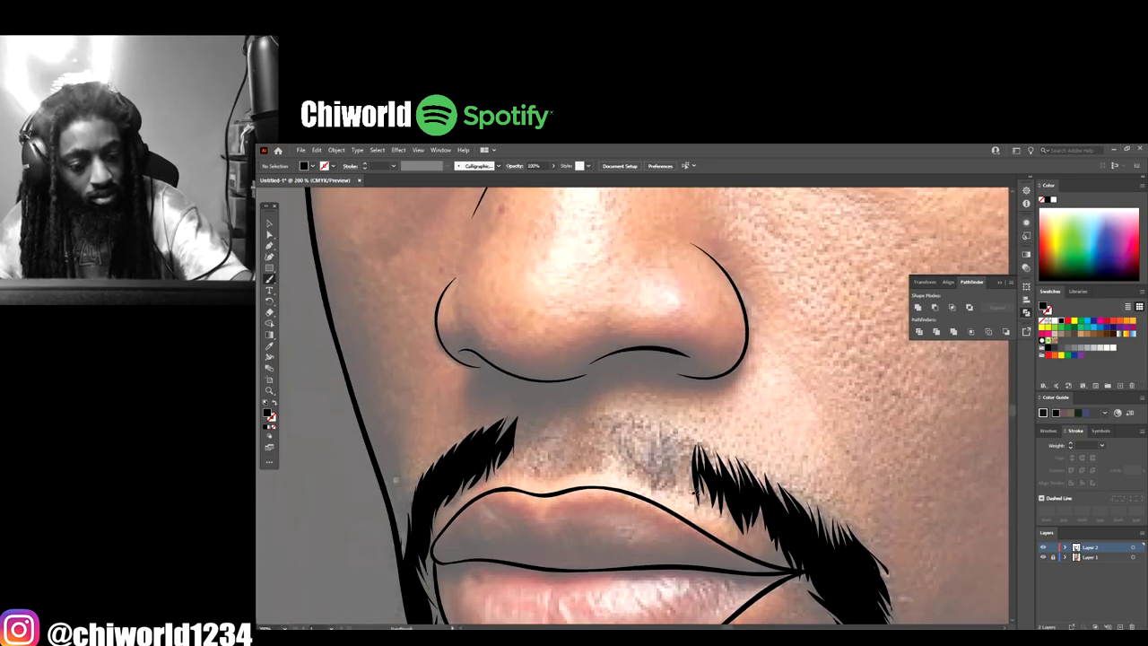
Step: Brush ten thin 1 pt hairs across the upper lip to join the mustache corners
{"action": "mouse_move", "coordinate": [689, 440]}
{"action": "left_mouse_down"}
{"action": "mouse_move", "coordinate": [696, 492]}
{"action": "mouse_move", "coordinate": [680, 497]}
{"action": "mouse_move", "coordinate": [682, 470]}
{"action": "mouse_move", "coordinate": [675, 483]}
{"action": "mouse_move", "coordinate": [678, 472]}
{"action": "mouse_move", "coordinate": [699, 488]}
{"action": "left_mouse_up"}
{"action": "mouse_move", "coordinate": [649, 425]}
{"action": "left_mouse_down"}
{"action": "mouse_move", "coordinate": [671, 490]}
{"action": "mouse_move", "coordinate": [632, 468]}
{"action": "left_mouse_up"}
{"action": "mouse_move", "coordinate": [619, 414]}
{"action": "left_mouse_down"}
{"action": "mouse_move", "coordinate": [607, 463]}
{"action": "mouse_move", "coordinate": [590, 424]}
{"action": "mouse_move", "coordinate": [579, 459]}
{"action": "mouse_move", "coordinate": [593, 418]}
{"action": "mouse_move", "coordinate": [580, 466]}
{"action": "left_mouse_up"}
{"action": "left_click_drag", "start_coordinate": [584, 422], "coordinate": [572, 471]}
{"action": "left_click_drag", "start_coordinate": [608, 429], "coordinate": [618, 469]}
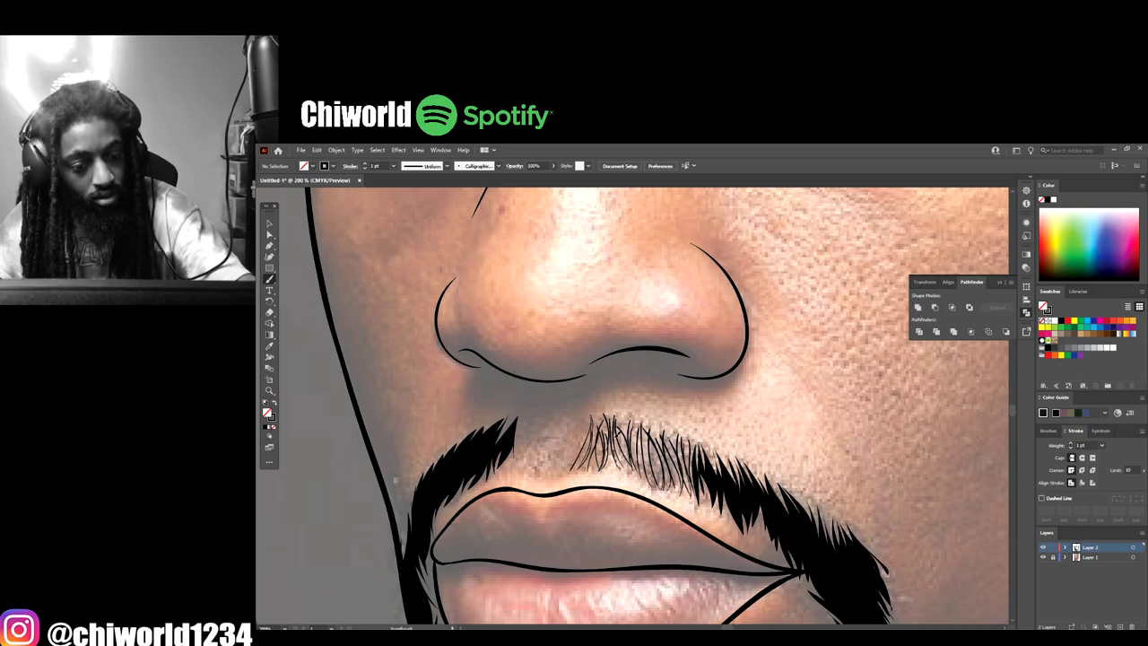
{"action": "mouse_move", "coordinate": [648, 432]}
{"action": "left_mouse_down"}
{"action": "mouse_move", "coordinate": [655, 459]}
{"action": "mouse_move", "coordinate": [689, 488]}
{"action": "mouse_move", "coordinate": [656, 466]}
{"action": "left_mouse_up"}
{"action": "mouse_move", "coordinate": [547, 429]}
{"action": "left_mouse_down"}
{"action": "mouse_move", "coordinate": [554, 477]}
{"action": "mouse_move", "coordinate": [533, 463]}
{"action": "mouse_move", "coordinate": [506, 468]}
{"action": "left_mouse_up"}
{"action": "mouse_move", "coordinate": [519, 418]}
{"action": "left_mouse_down"}
{"action": "mouse_move", "coordinate": [493, 470]}
{"action": "mouse_move", "coordinate": [499, 457]}
{"action": "mouse_move", "coordinate": [517, 467]}
{"action": "left_mouse_up"}
{"action": "mouse_move", "coordinate": [657, 430]}
{"action": "left_mouse_down"}
{"action": "mouse_move", "coordinate": [669, 477]}
{"action": "mouse_move", "coordinate": [689, 488]}
{"action": "left_mouse_up"}
{"action": "left_click_drag", "start_coordinate": [683, 432], "coordinate": [693, 491]}
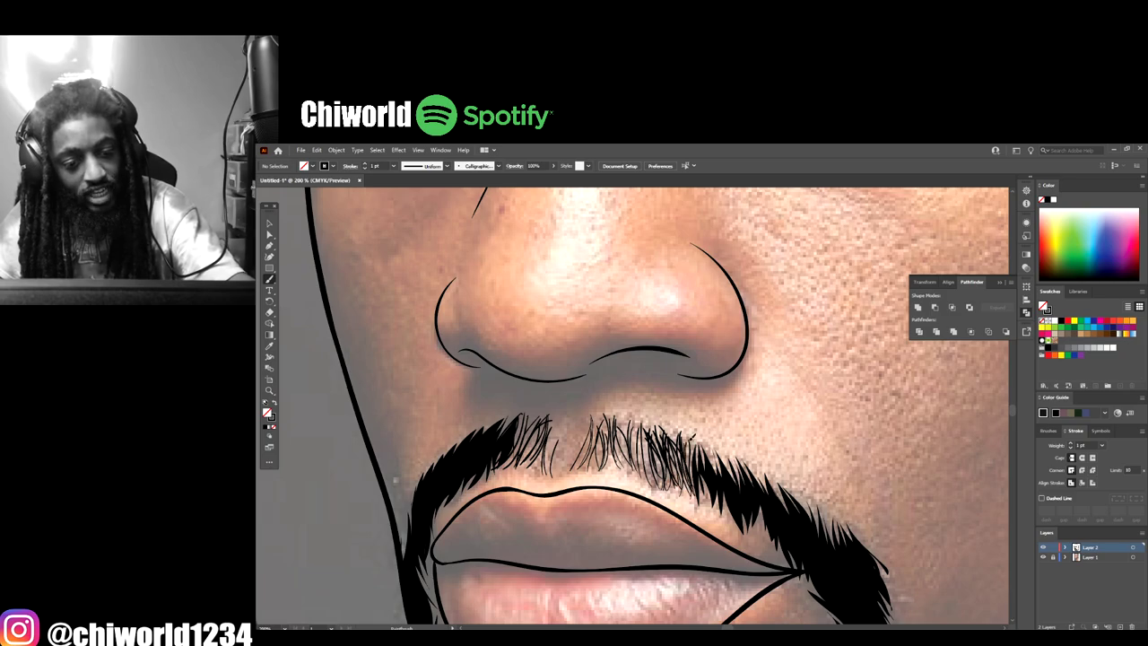
Step: Hide and re-show the reference photo to check the mustache, then zoom to the brows
{"action": "key", "text": "ctrl+minus"}
{"action": "key", "text": "ctrl+minus"}
{"action": "key", "text": "ctrl+minus"}
{"action": "key", "text": "ctrl+minus"}
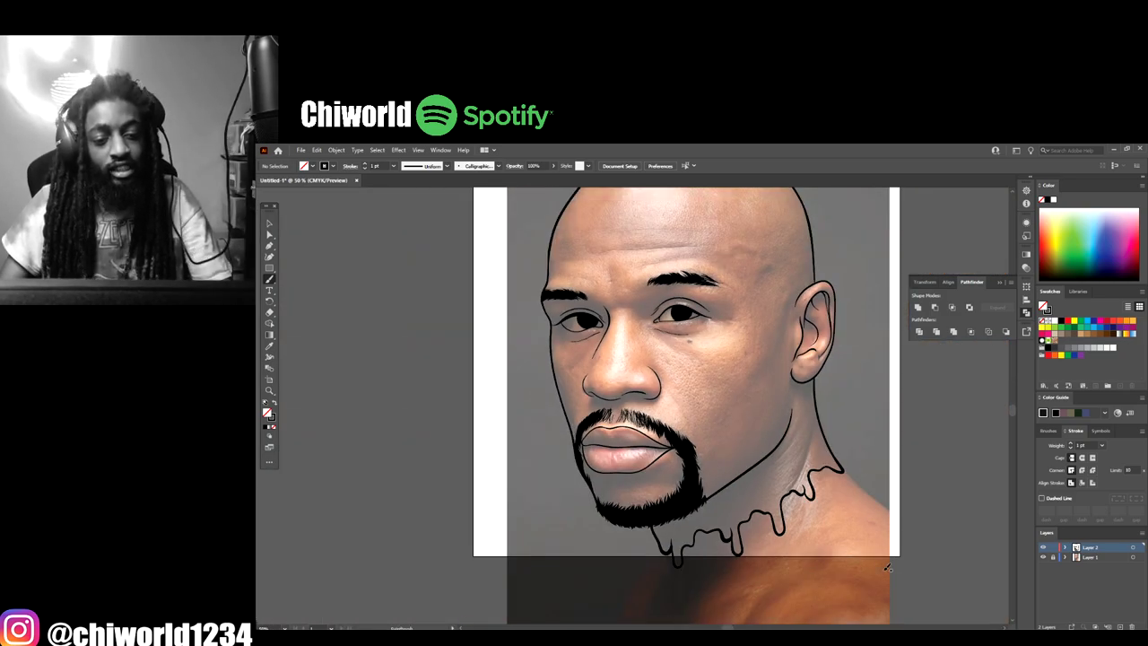
{"action": "left_click", "coordinate": [1043, 558]}
{"action": "key", "text": "ctrl+minus"}
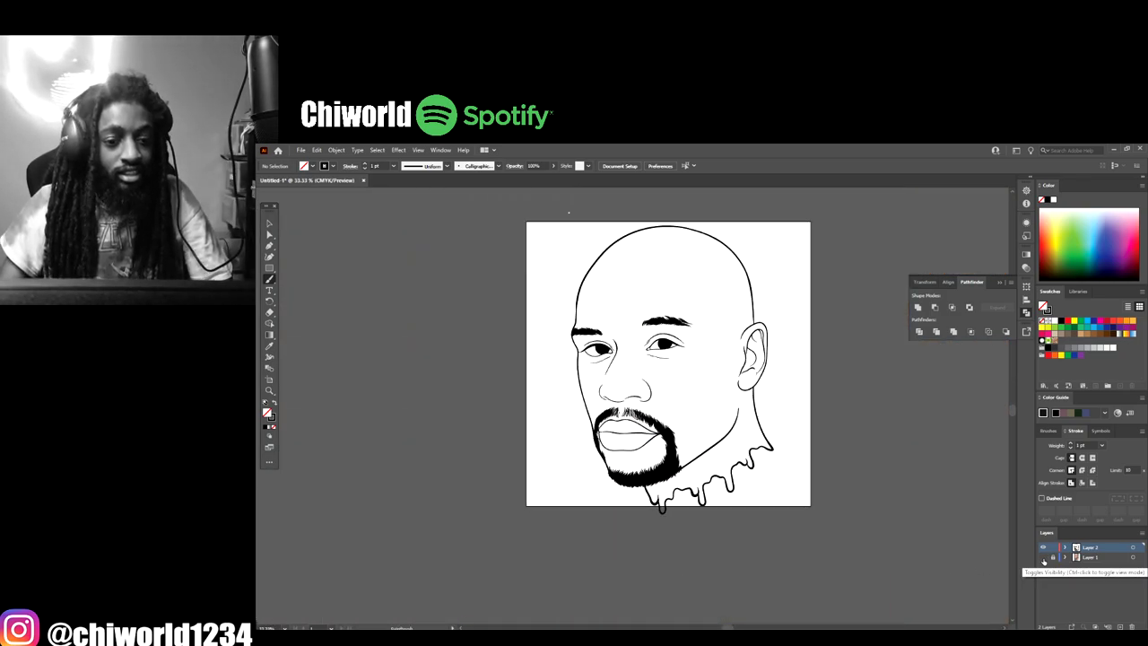
{"action": "key", "text": "ctrl+plus"}
{"action": "key", "text": "ctrl+plus"}
{"action": "left_click", "coordinate": [1044, 558]}
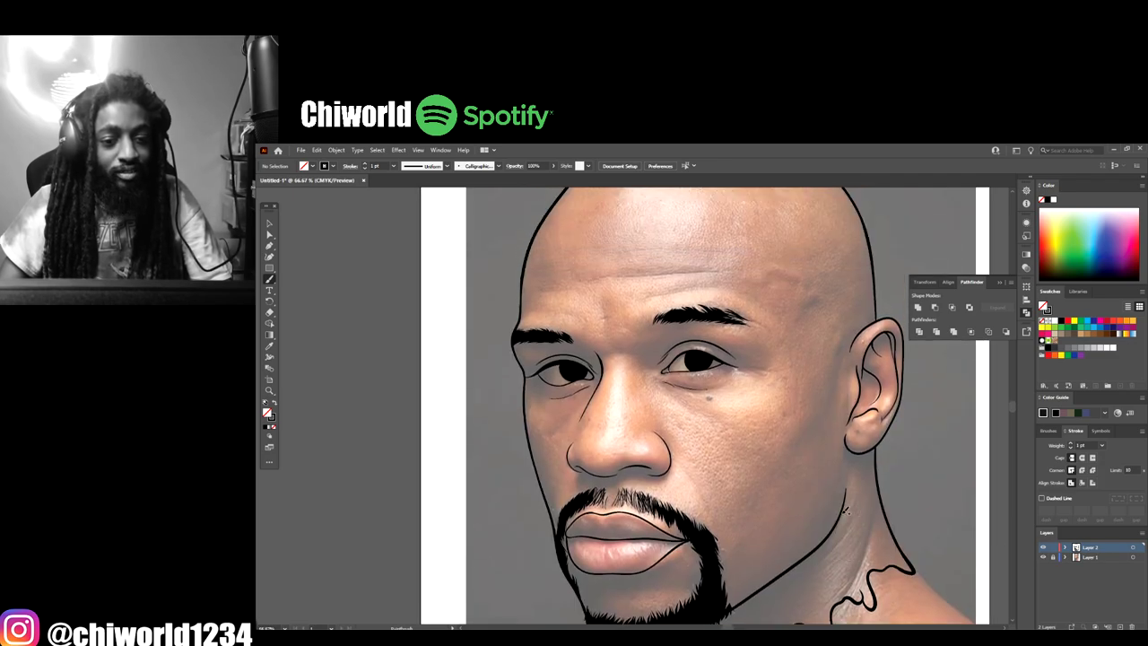
{"action": "key", "text": "ctrl+plus"}
{"action": "key", "text": "ctrl+plus"}
{"action": "scroll", "coordinate": [843, 510], "scroll_direction": "up", "scroll_amount": 3}
Step: Add fine hairs to the right eyebrow's inner tip and tail and the left eyebrow's end
{"action": "mouse_move", "coordinate": [688, 325]}
{"action": "left_mouse_down"}
{"action": "mouse_move", "coordinate": [671, 332]}
{"action": "mouse_move", "coordinate": [678, 353]}
{"action": "left_mouse_up"}
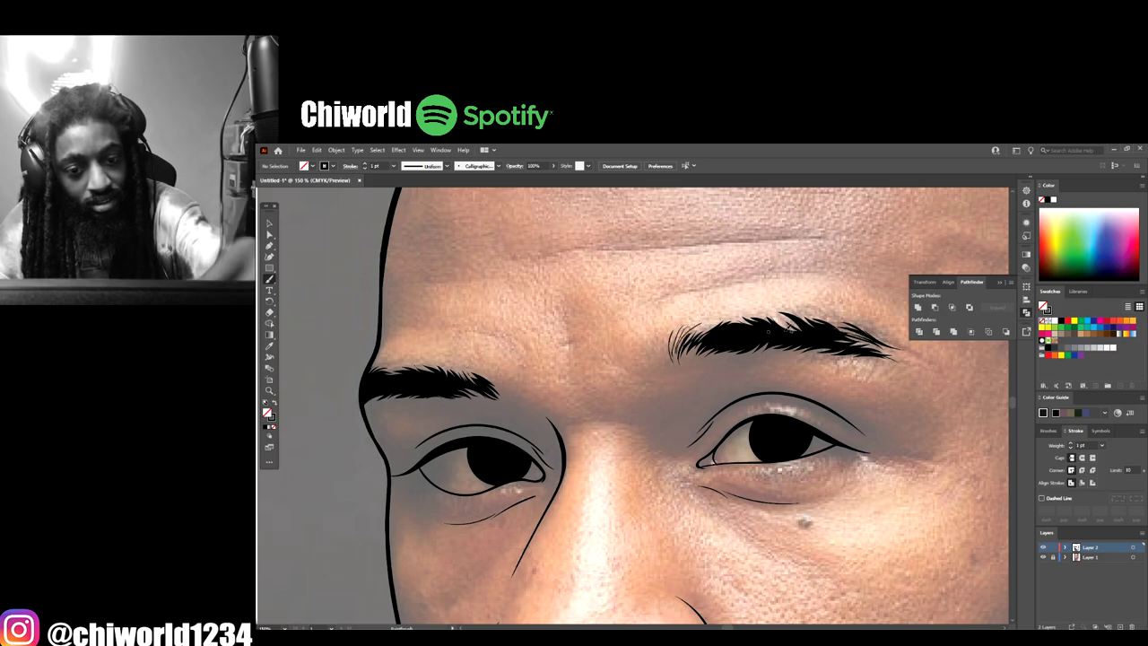
{"action": "left_click_drag", "start_coordinate": [856, 316], "coordinate": [917, 353]}
{"action": "mouse_move", "coordinate": [821, 319]}
{"action": "left_mouse_down"}
{"action": "mouse_move", "coordinate": [877, 341]}
{"action": "mouse_move", "coordinate": [785, 302]}
{"action": "mouse_move", "coordinate": [722, 326]}
{"action": "left_mouse_up"}
{"action": "left_click_drag", "start_coordinate": [843, 352], "coordinate": [902, 364]}
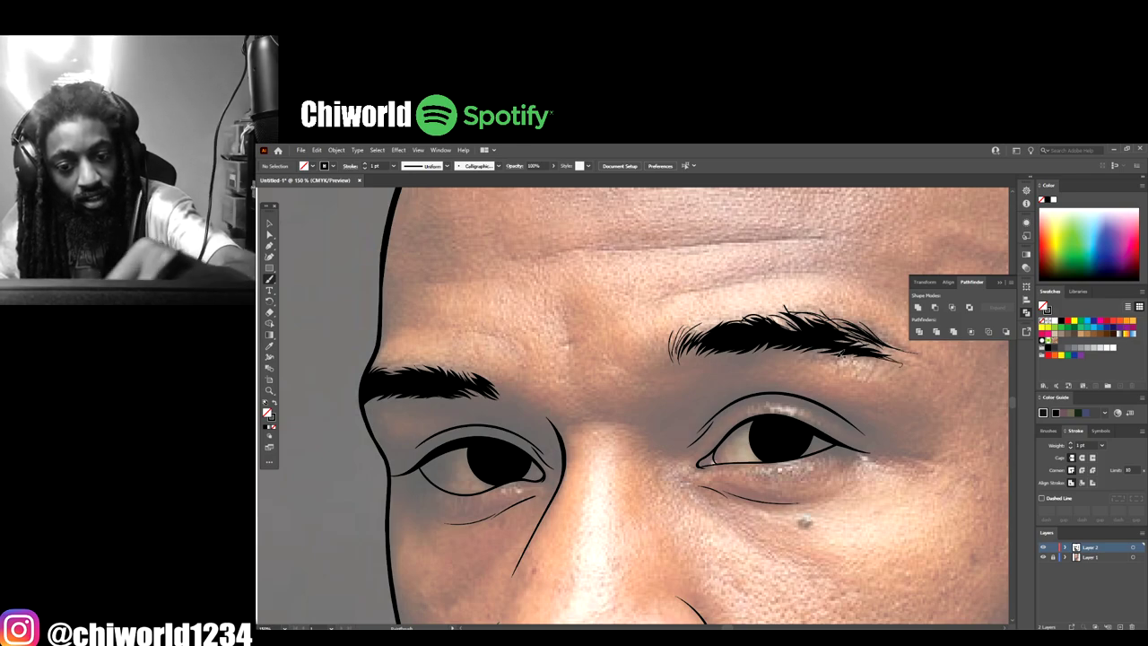
{"action": "left_click_drag", "start_coordinate": [825, 341], "coordinate": [796, 344]}
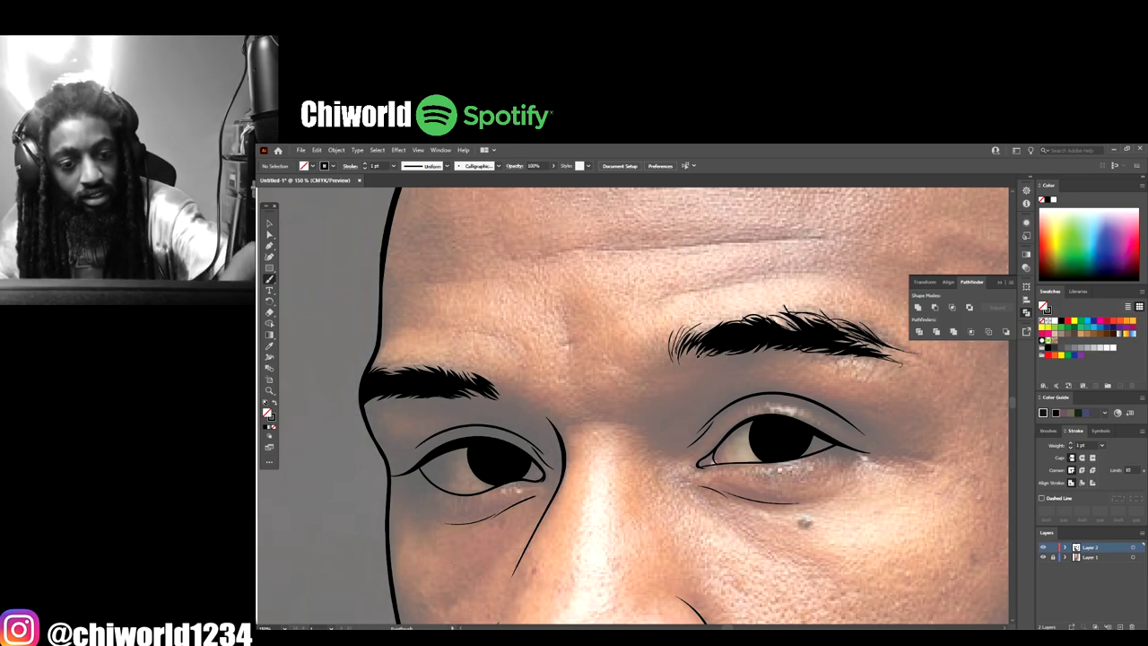
{"action": "left_click_drag", "start_coordinate": [696, 355], "coordinate": [708, 339]}
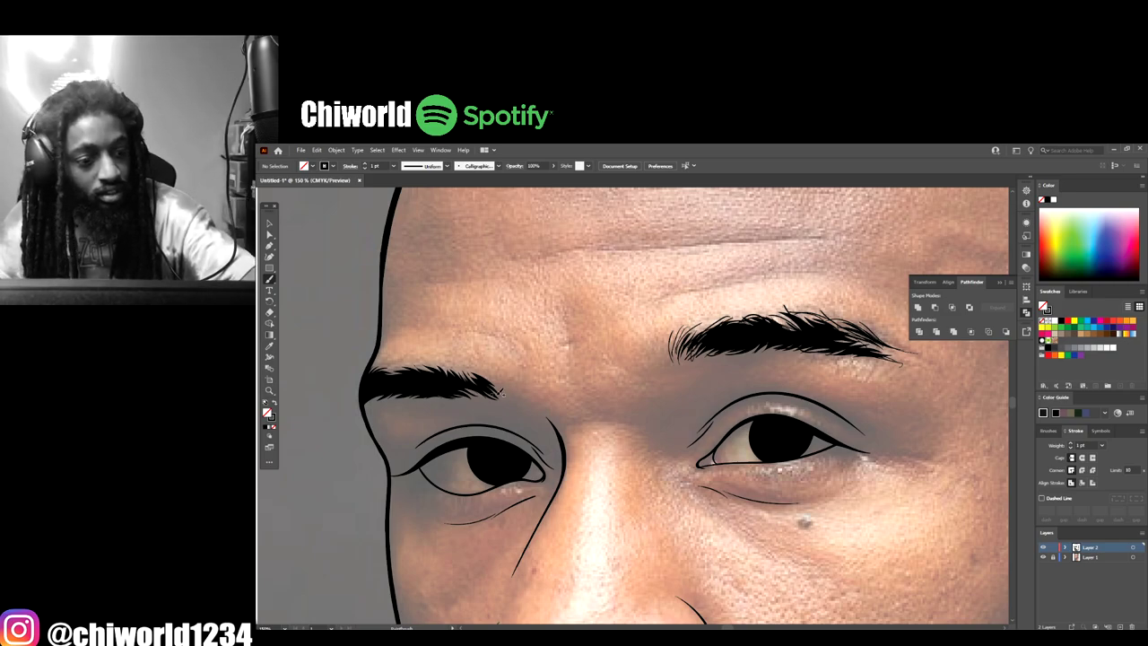
{"action": "mouse_move", "coordinate": [509, 395]}
{"action": "left_mouse_down"}
{"action": "mouse_move", "coordinate": [443, 371]}
{"action": "mouse_move", "coordinate": [432, 378]}
{"action": "mouse_move", "coordinate": [454, 393]}
{"action": "mouse_move", "coordinate": [362, 396]}
{"action": "left_mouse_up"}
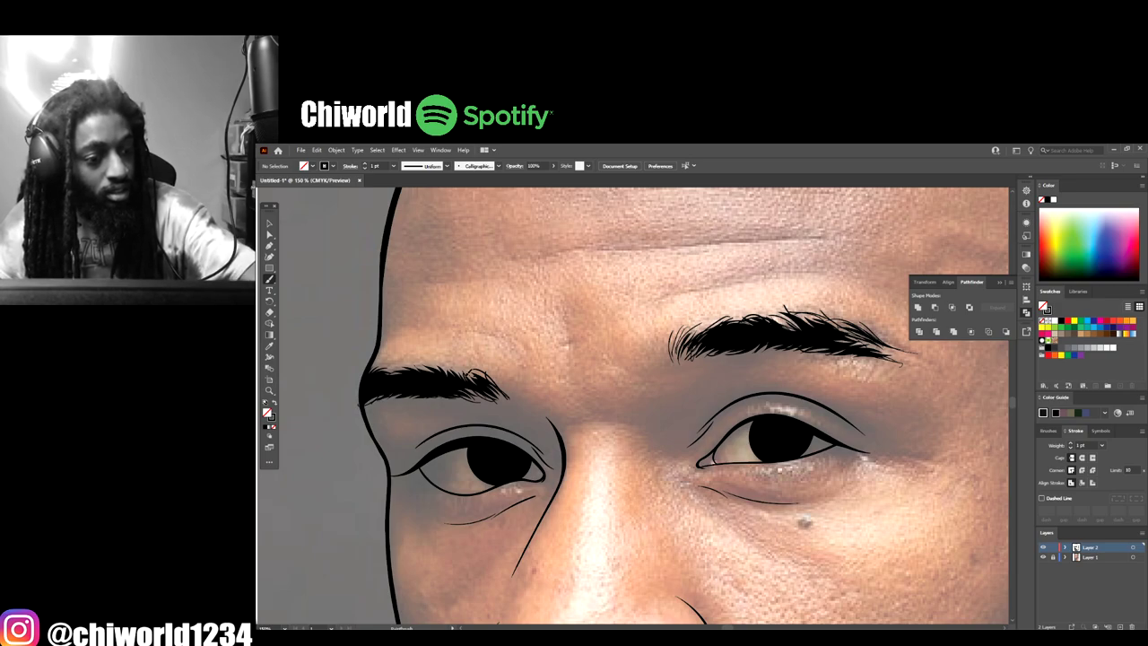
Step: Draw two thin crease lines across the forehead above the right eyebrow
{"action": "scroll", "coordinate": [458, 376], "scroll_direction": "up", "scroll_amount": 3}
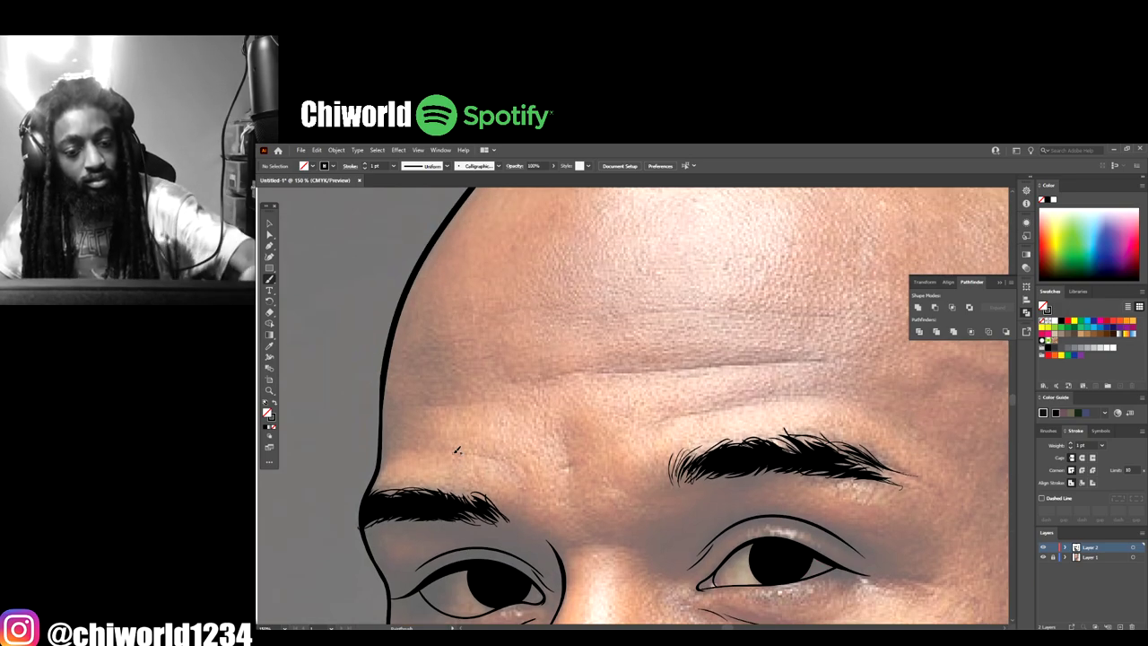
{"action": "left_click_drag", "start_coordinate": [666, 418], "coordinate": [831, 394]}
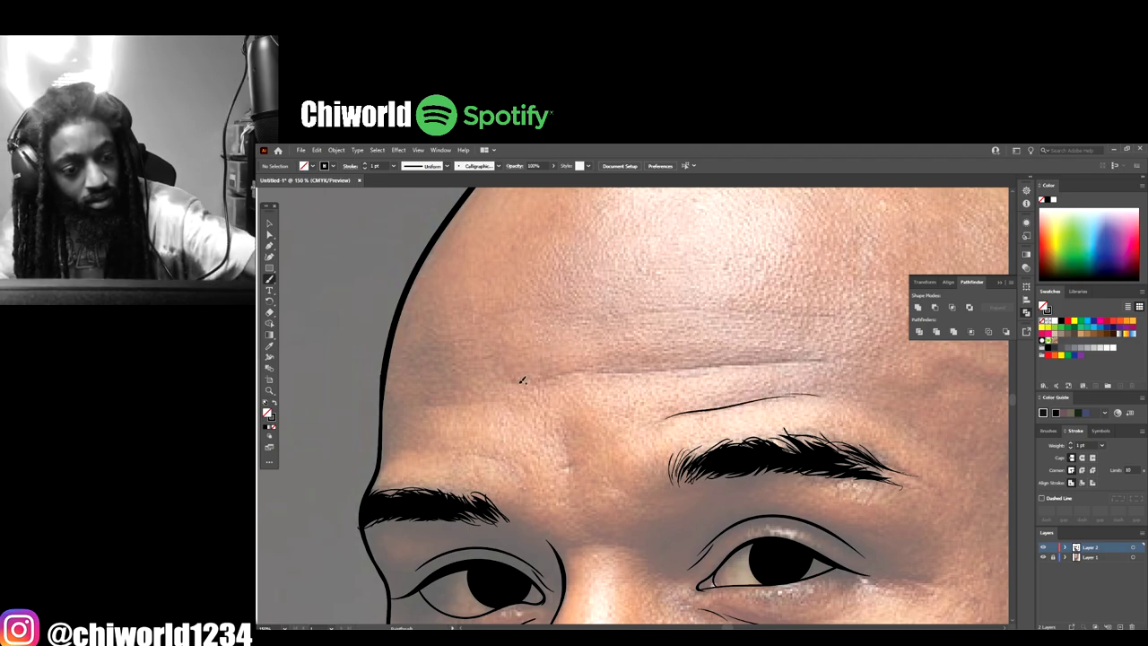
{"action": "left_click_drag", "start_coordinate": [552, 373], "coordinate": [824, 361]}
{"action": "scroll", "coordinate": [850, 562], "scroll_direction": "down", "scroll_amount": 5}
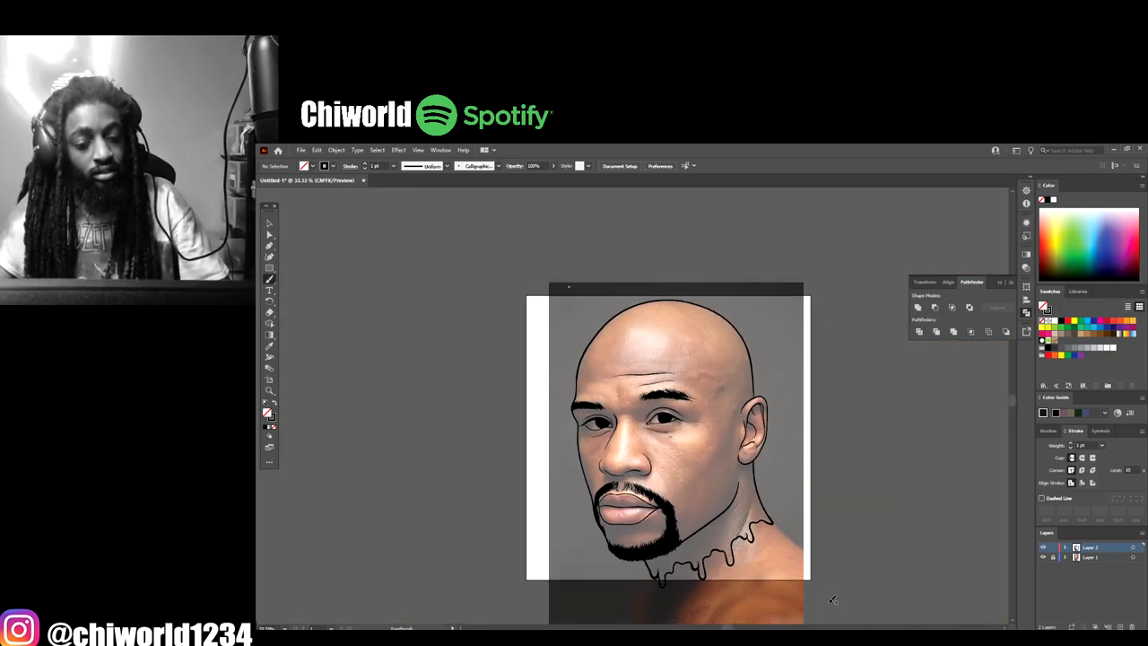
Step: Draw a contour line up the cheek
{"action": "scroll", "coordinate": [827, 598], "scroll_direction": "up", "scroll_amount": 3}
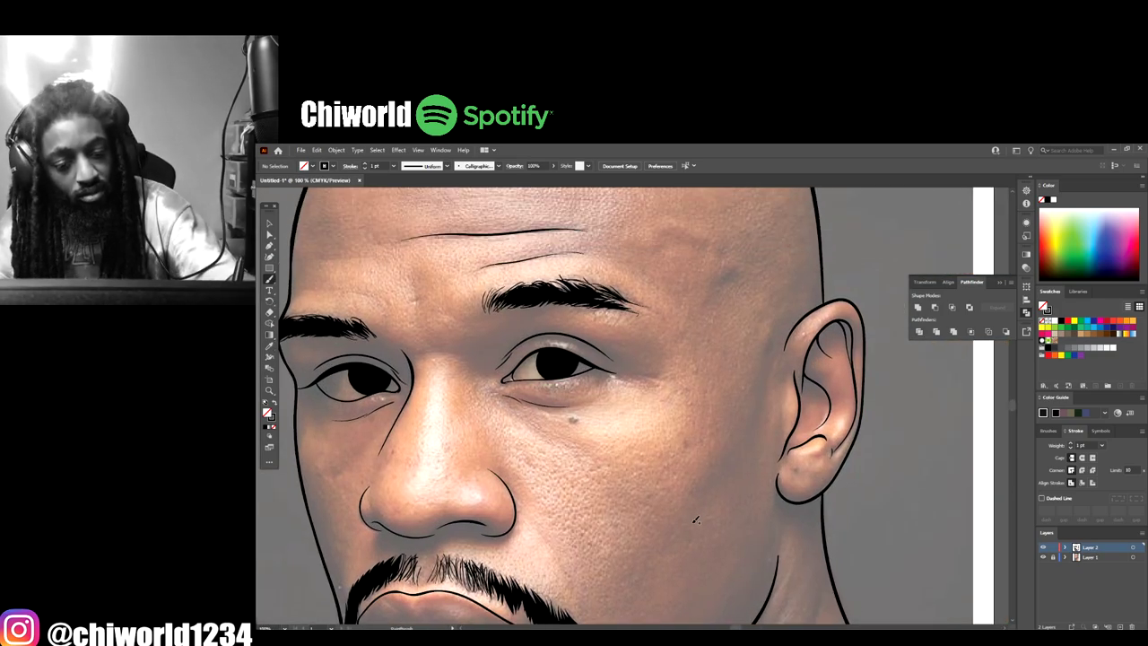
{"action": "mouse_move", "coordinate": [690, 516]}
{"action": "left_mouse_down"}
{"action": "mouse_move", "coordinate": [746, 438]}
{"action": "mouse_move", "coordinate": [759, 350]}
{"action": "left_mouse_up"}
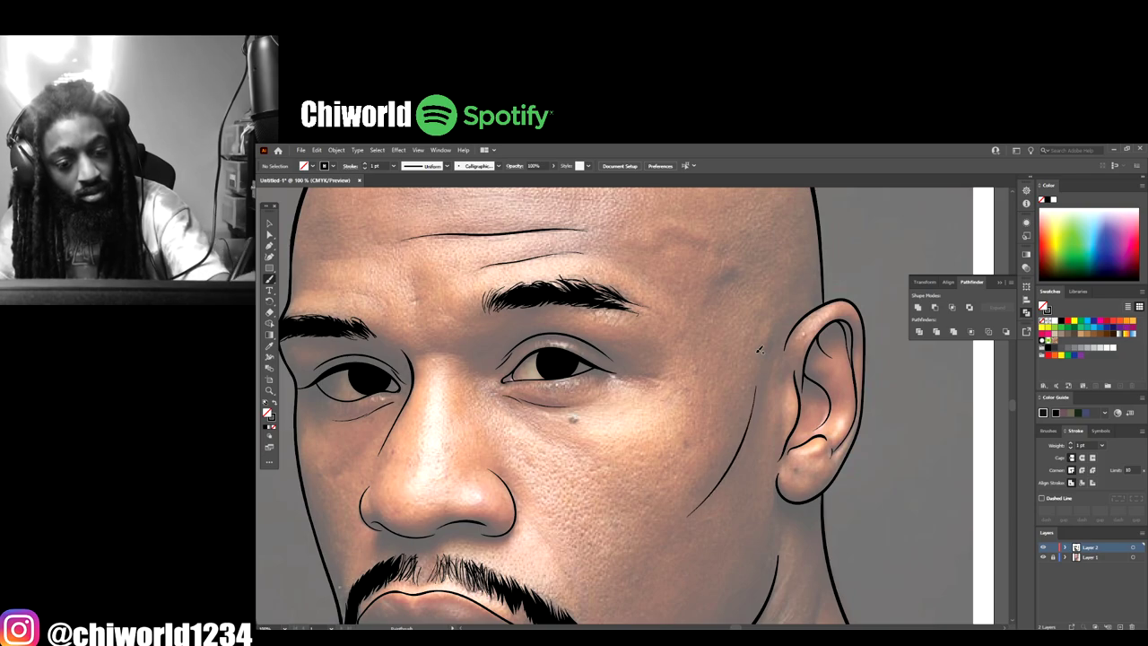
{"action": "scroll", "coordinate": [840, 524], "scroll_direction": "down", "scroll_amount": 4}
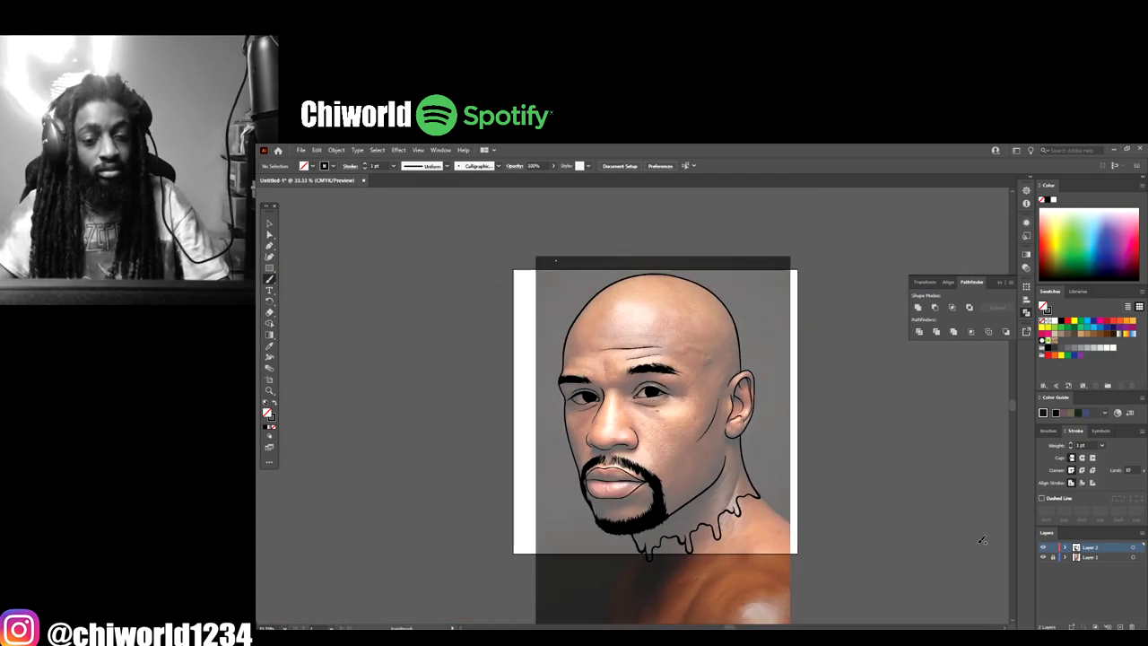
Step: Preview the line art, then draw a short crease below the inner eye corner
{"action": "left_click", "coordinate": [1042, 557]}
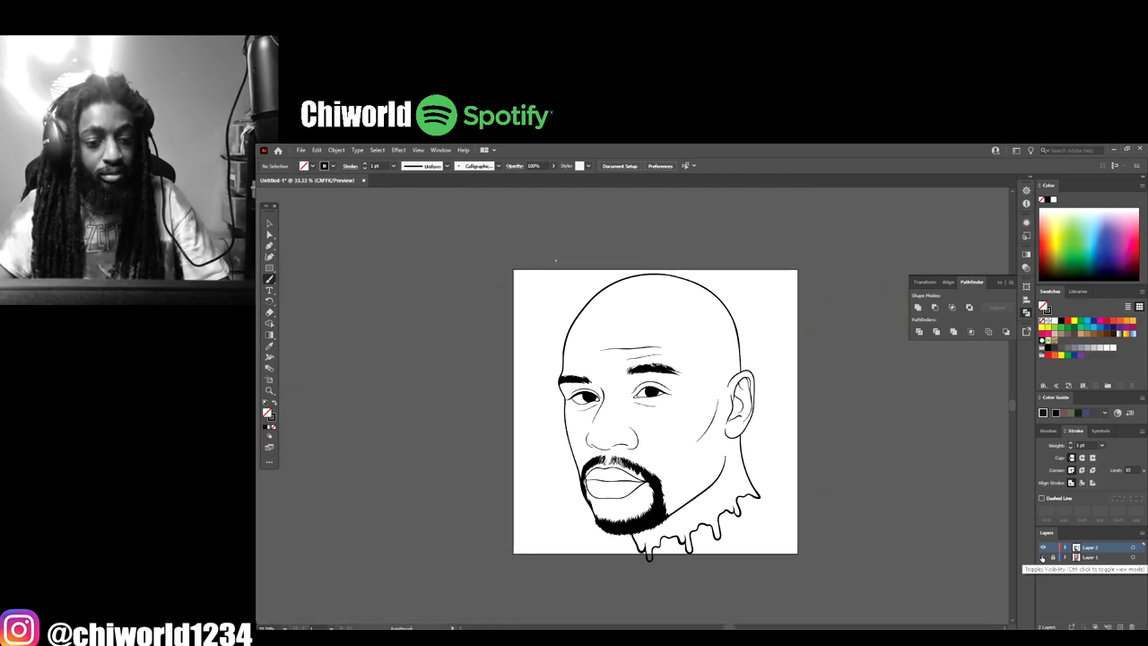
{"action": "key", "text": "ctrl+minus"}
{"action": "key", "text": "ctrl+plus"}
{"action": "key", "text": "ctrl+plus"}
{"action": "key", "text": "ctrl+plus"}
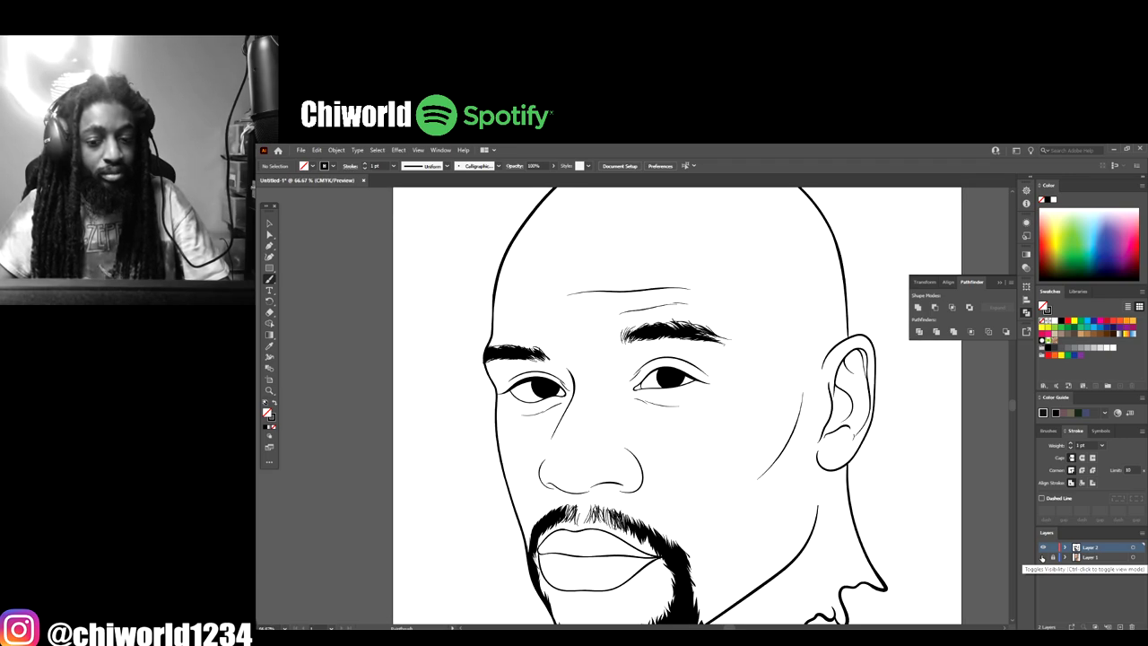
{"action": "key", "text": "ctrl+plus"}
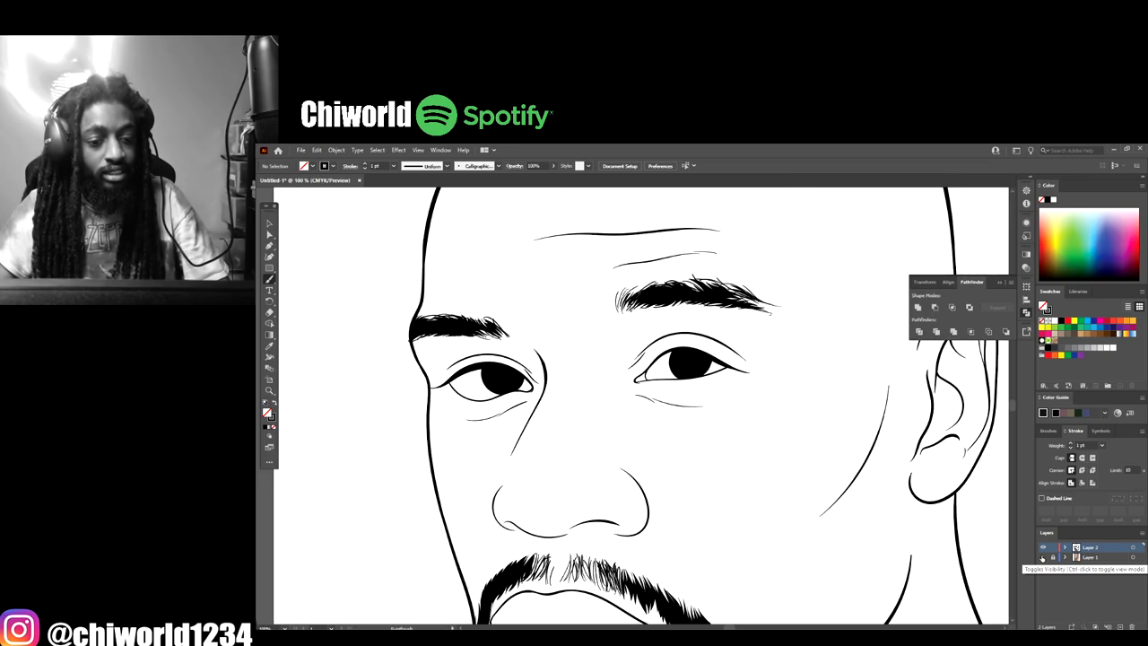
{"action": "left_click", "coordinate": [1042, 557]}
{"action": "key", "text": "ctrl+plus"}
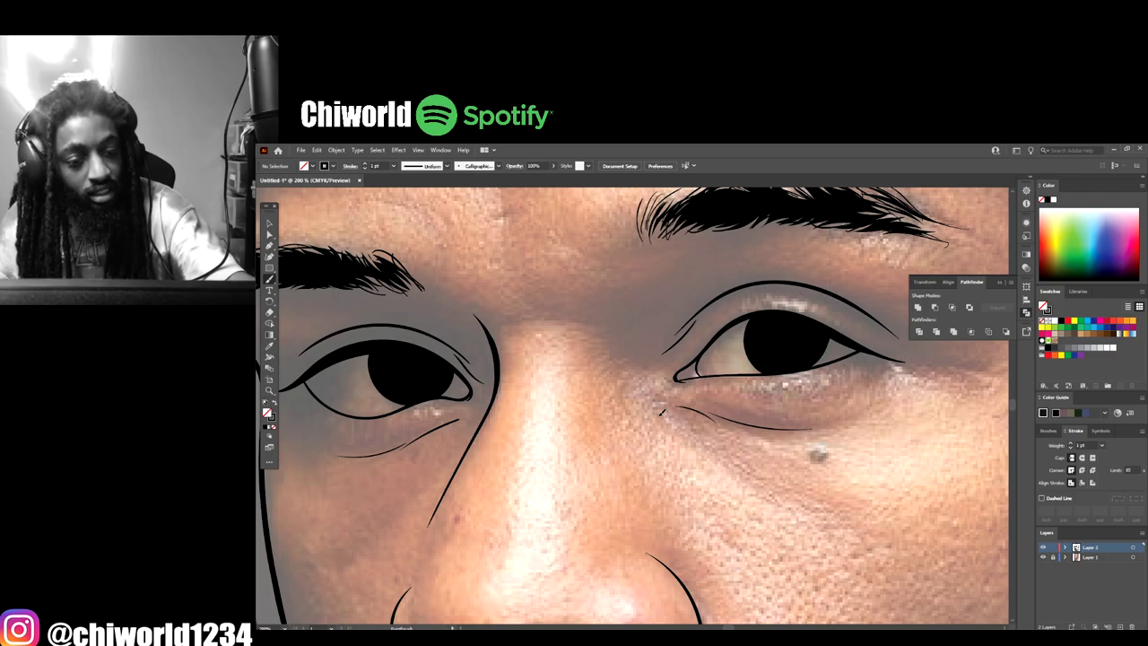
{"action": "left_click_drag", "start_coordinate": [662, 413], "coordinate": [640, 376]}
{"action": "scroll", "coordinate": [629, 334], "scroll_direction": "up", "scroll_amount": 2}
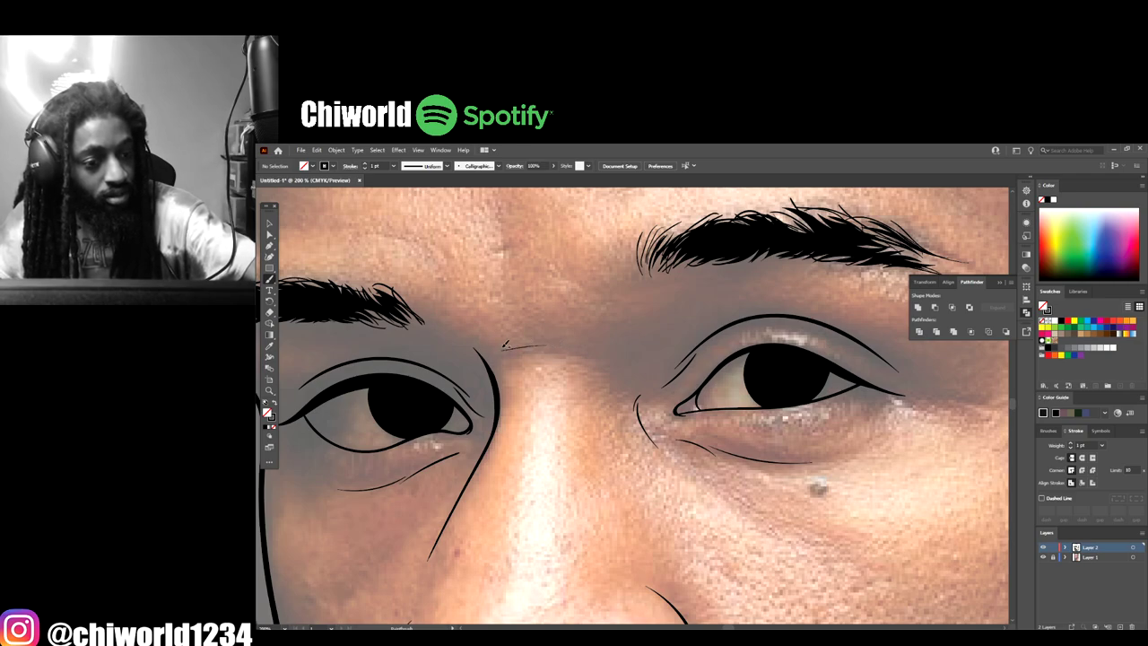
{"action": "key", "text": "ctrl+minus"}
{"action": "key", "text": "ctrl+minus"}
{"action": "key", "text": "ctrl+minus"}
{"action": "key", "text": "ctrl+minus"}
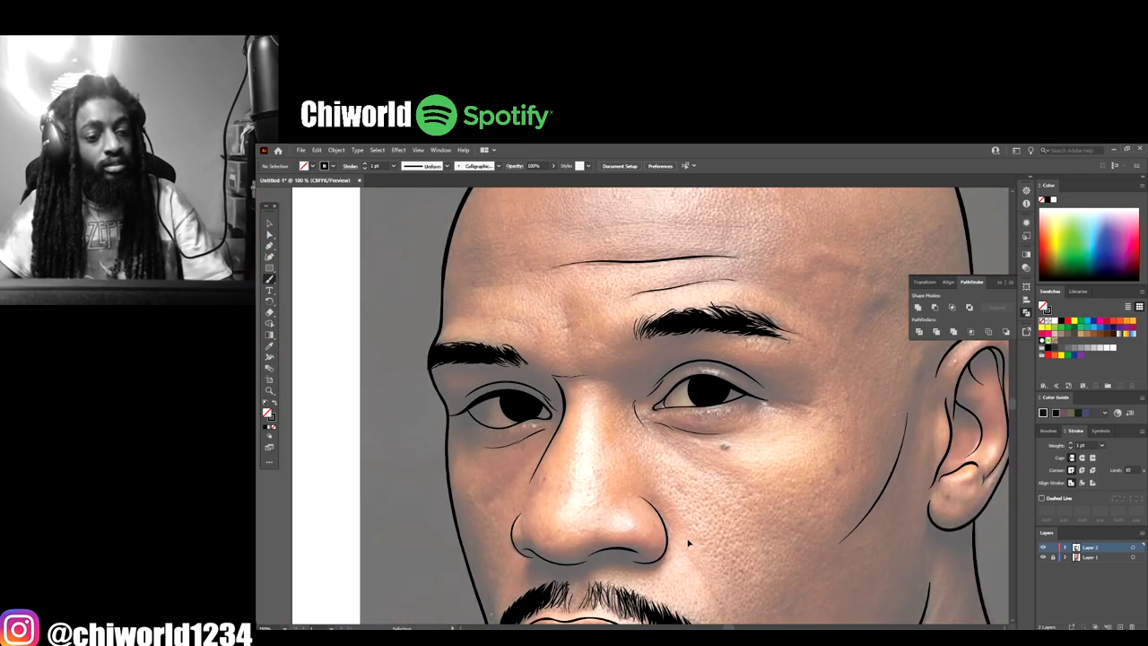
{"action": "left_click", "coordinate": [1043, 557]}
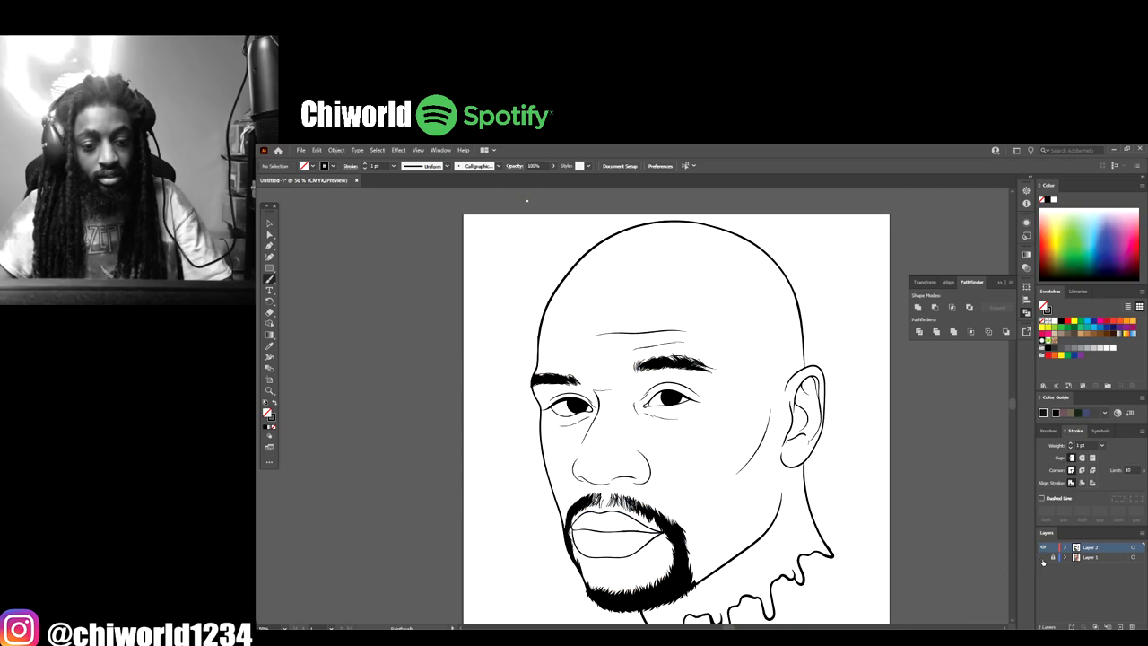
{"action": "key", "text": "ctrl+minus"}
{"action": "key", "text": "ctrl+plus"}
{"action": "key", "text": "ctrl+plus"}
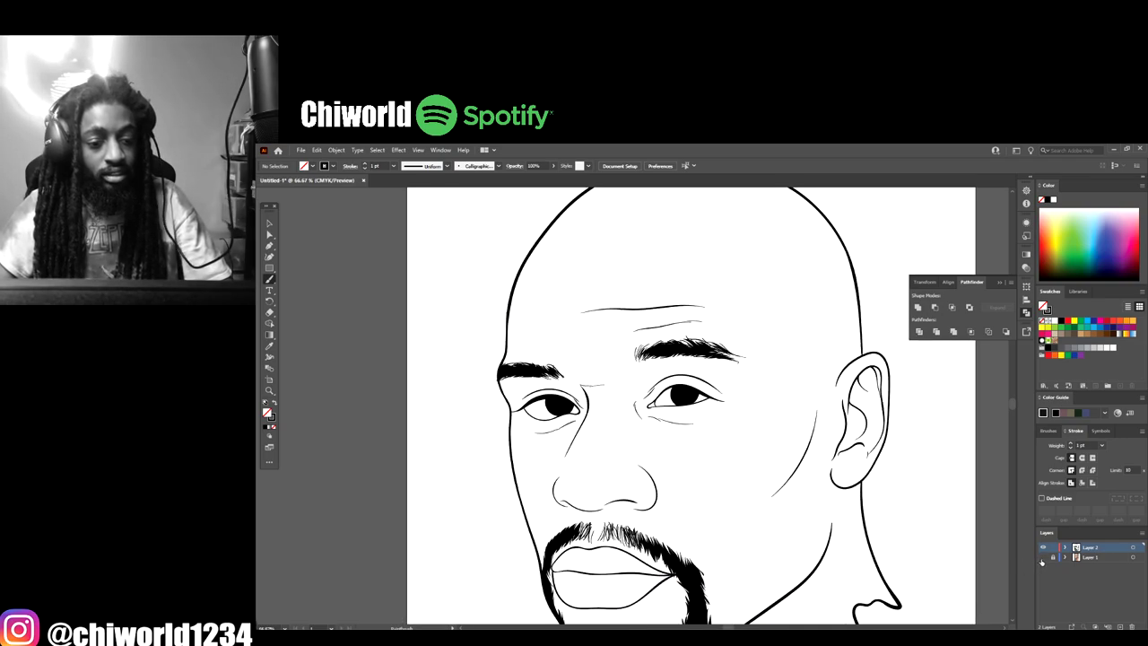
{"action": "key", "text": "ctrl+plus"}
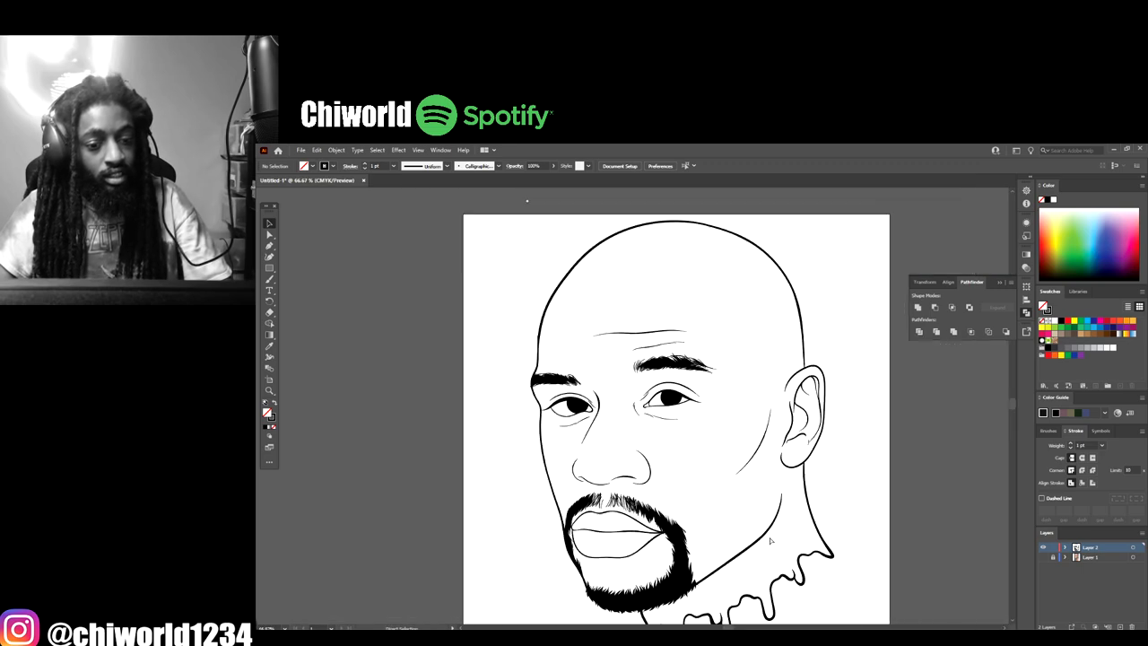
{"action": "key", "text": "ctrl+minus"}
{"action": "key", "text": "ctrl+minus"}
{"action": "key", "text": "ctrl+minus"}
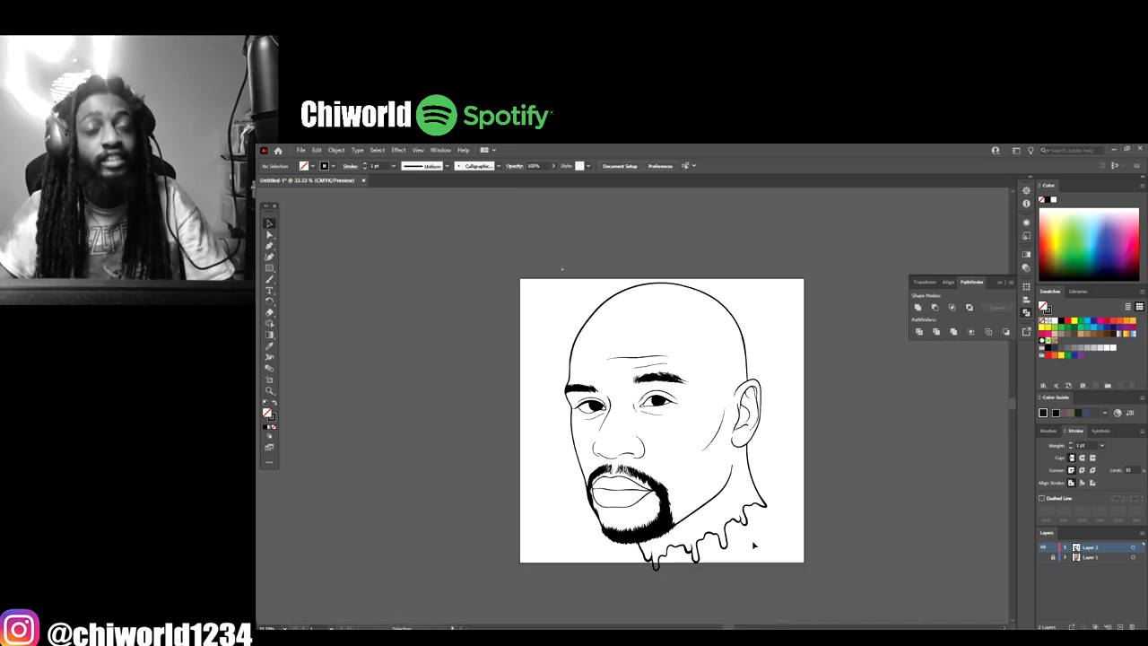
{"action": "scroll", "coordinate": [713, 549], "scroll_direction": "down", "scroll_amount": 2}
{"action": "key", "text": "ctrl+plus"}
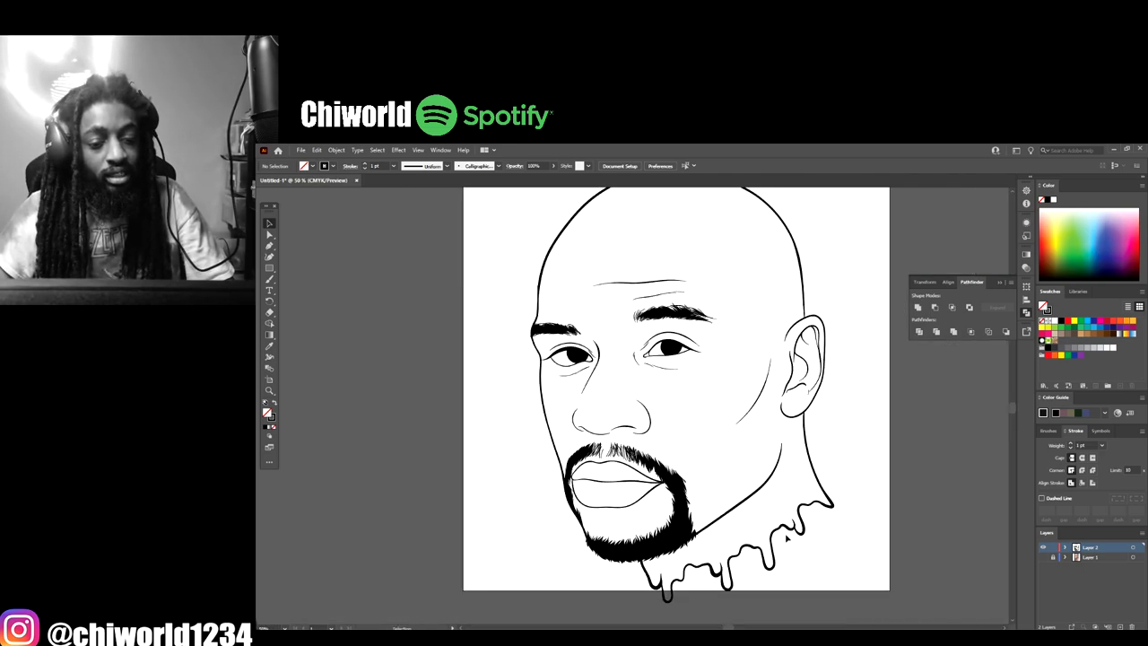
{"action": "scroll", "coordinate": [599, 473], "scroll_direction": "up", "scroll_amount": 2}
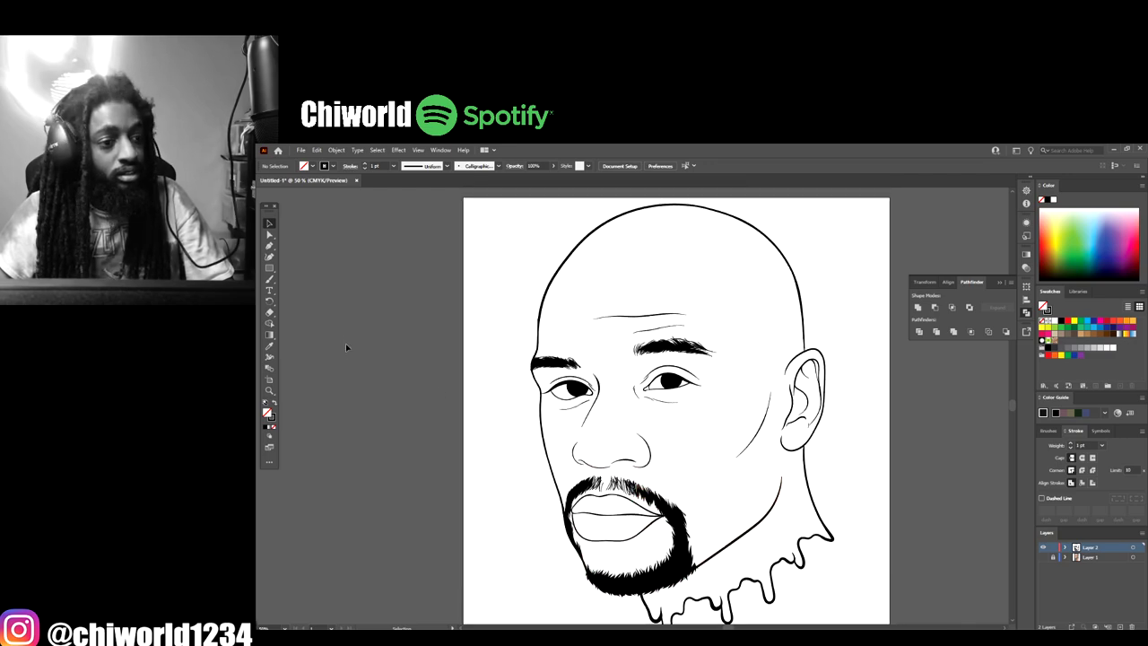
{"action": "key", "text": "ctrl+minus"}
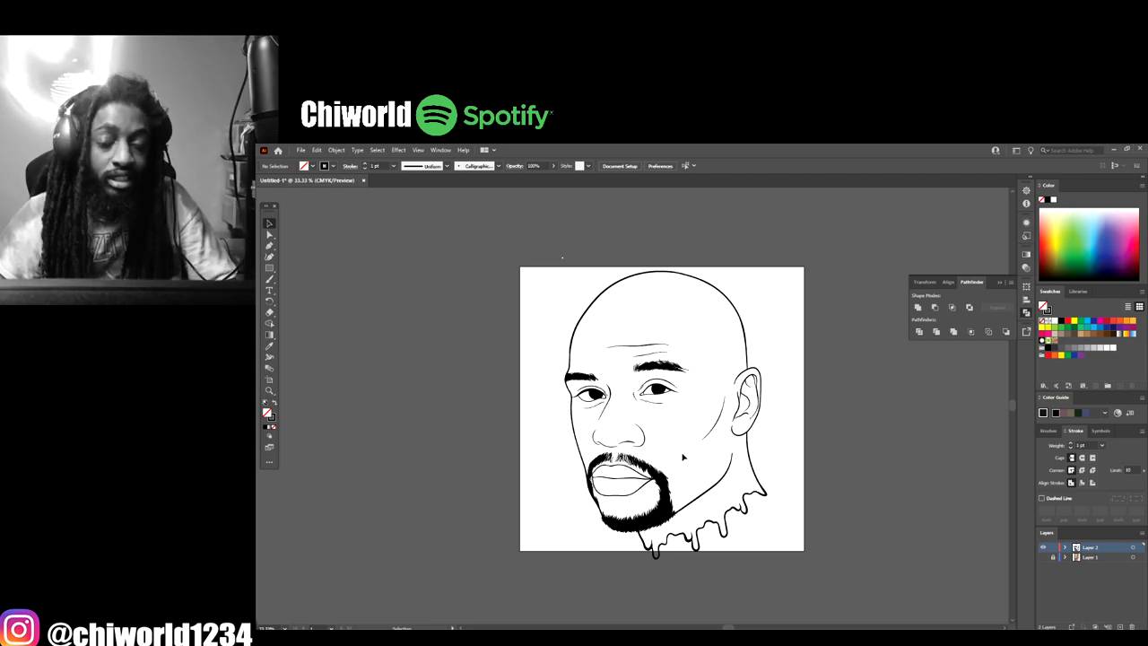
Step: Pan around the face up close to inspect the finished line-art strokes
{"action": "scroll", "coordinate": [665, 462], "scroll_direction": "down", "scroll_amount": 1}
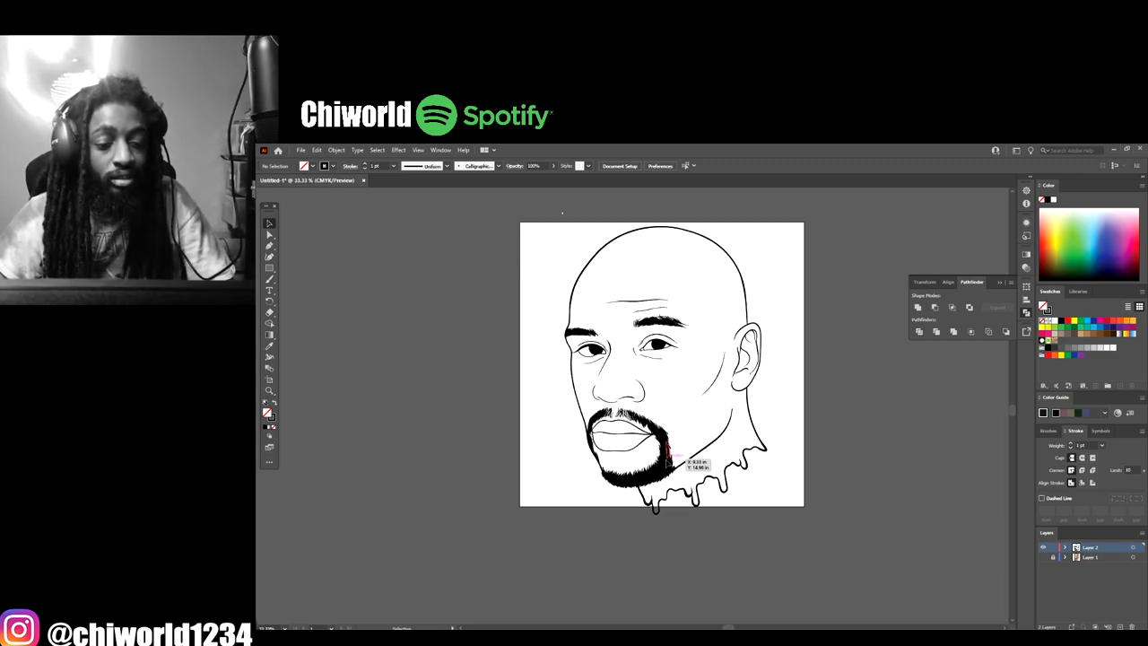
{"action": "scroll", "coordinate": [666, 462], "scroll_direction": "up", "scroll_amount": 2}
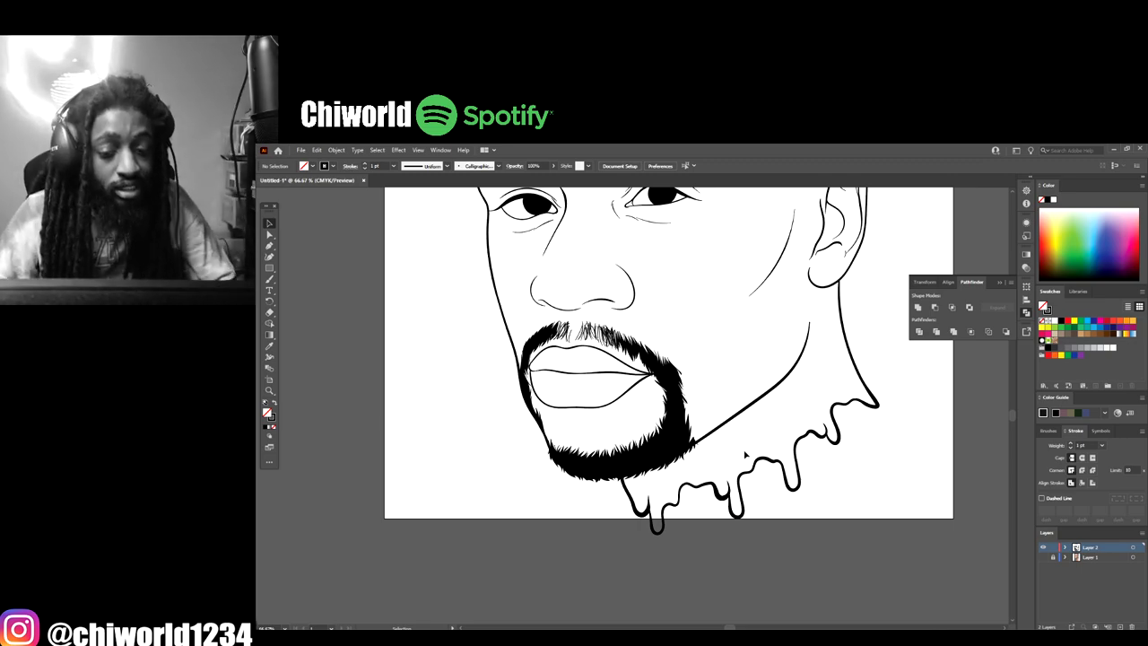
{"action": "scroll", "coordinate": [747, 485], "scroll_direction": "up", "scroll_amount": 1}
{"action": "scroll", "coordinate": [761, 461], "scroll_direction": "up", "scroll_amount": 3}
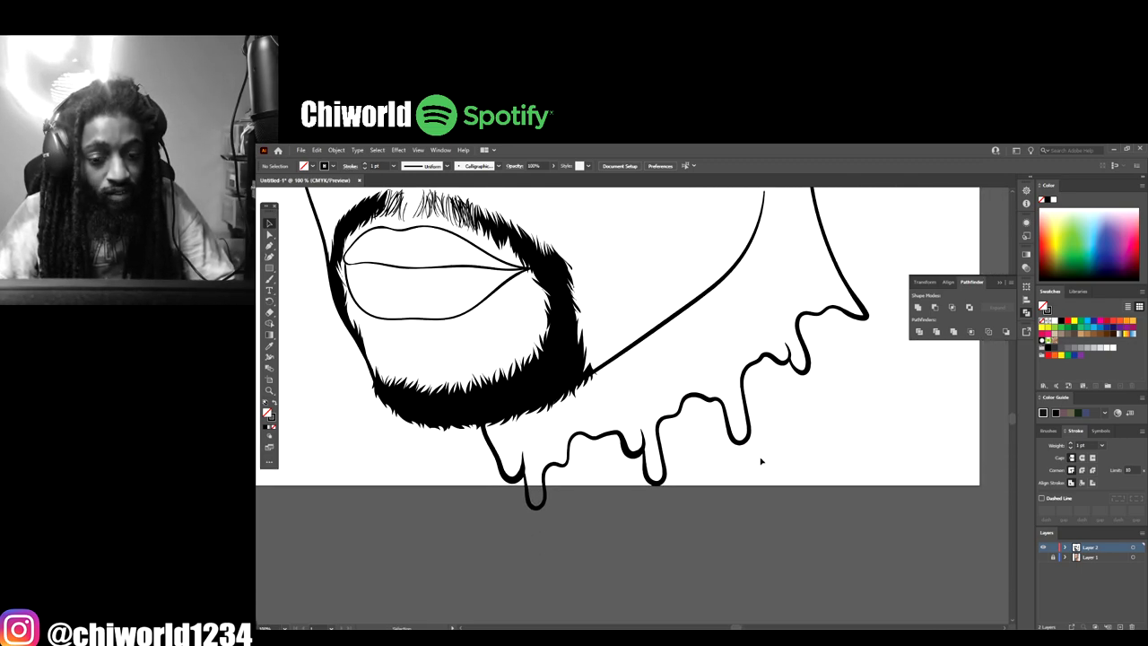
{"action": "scroll", "coordinate": [760, 461], "scroll_direction": "down", "scroll_amount": 2}
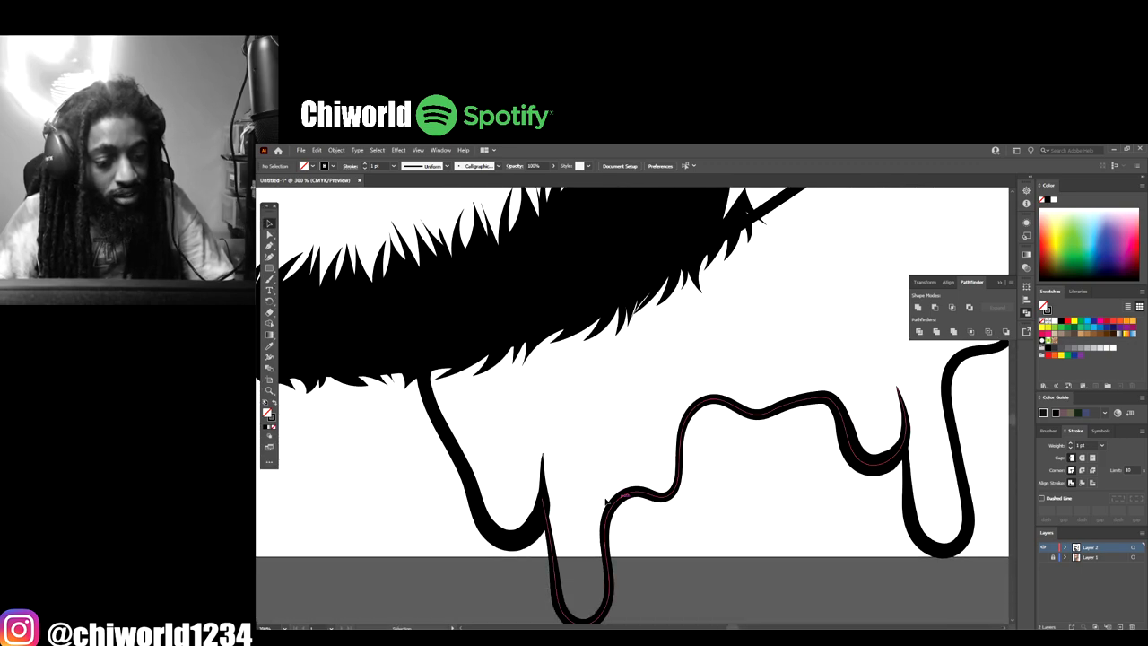
{"action": "scroll", "coordinate": [653, 492], "scroll_direction": "down", "scroll_amount": 1}
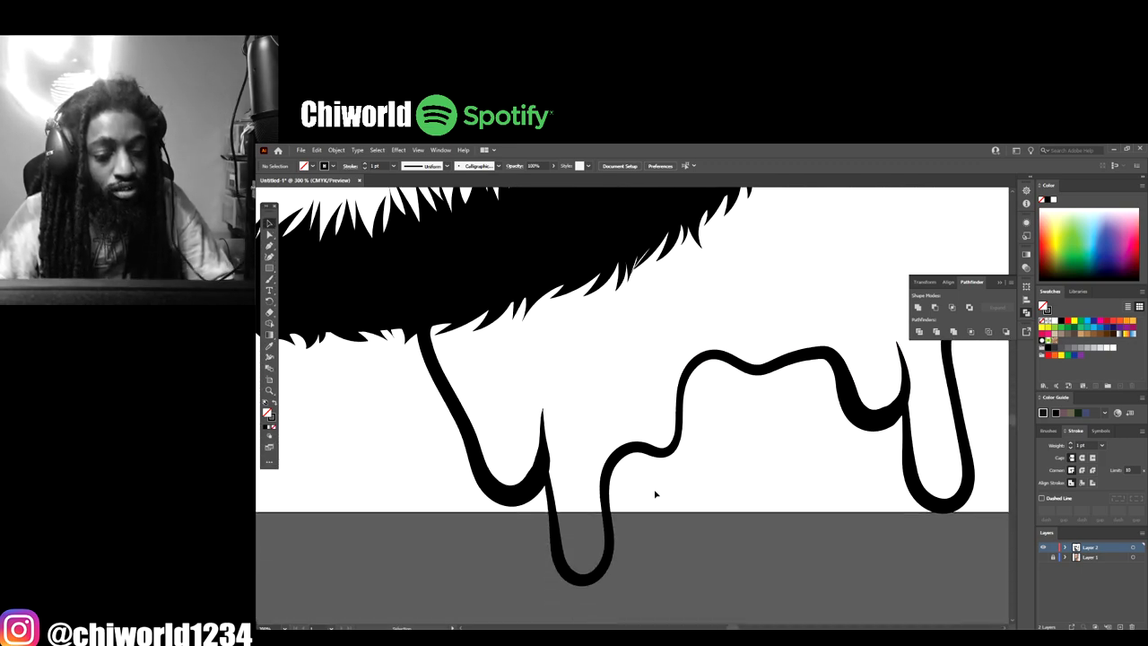
{"action": "scroll", "coordinate": [640, 493], "scroll_direction": "right", "scroll_amount": 4}
{"action": "scroll", "coordinate": [643, 491], "scroll_direction": "right", "scroll_amount": 5}
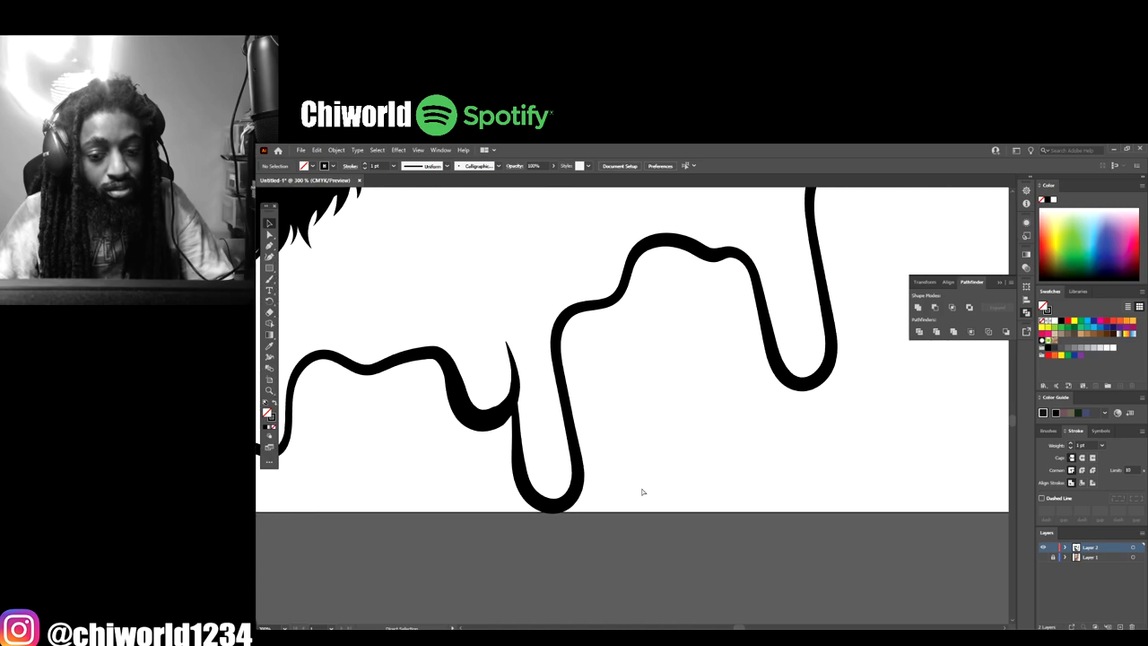
{"action": "scroll", "coordinate": [642, 492], "scroll_direction": "up", "scroll_amount": 2}
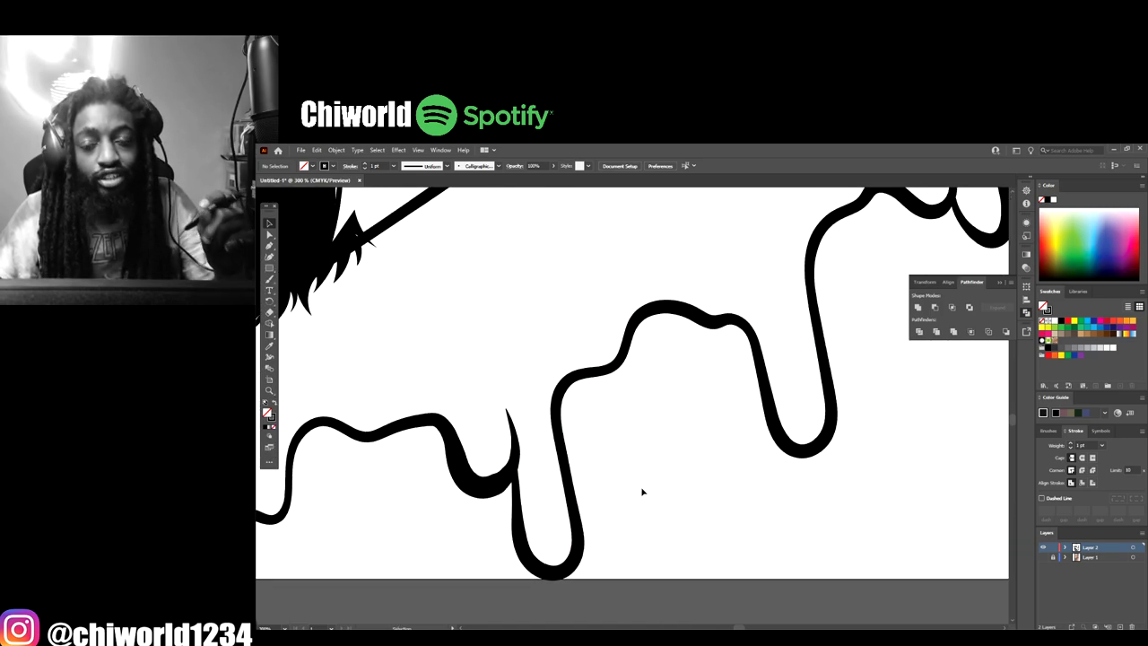
{"action": "scroll", "coordinate": [643, 490], "scroll_direction": "up", "scroll_amount": 4}
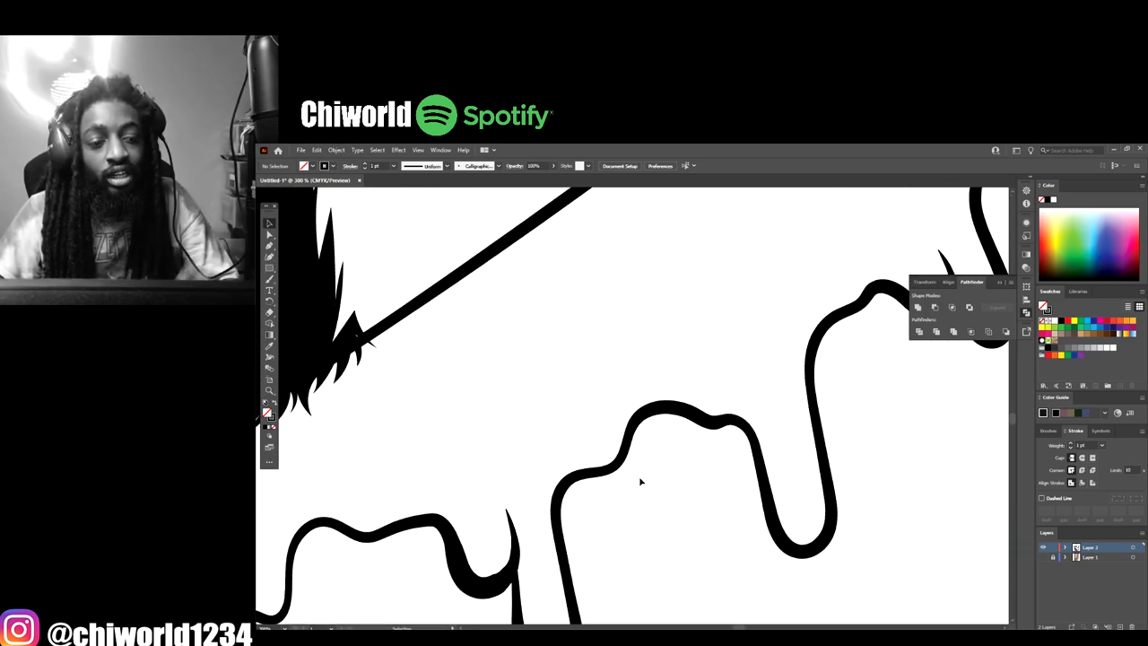
{"action": "scroll", "coordinate": [639, 481], "scroll_direction": "down", "scroll_amount": 4}
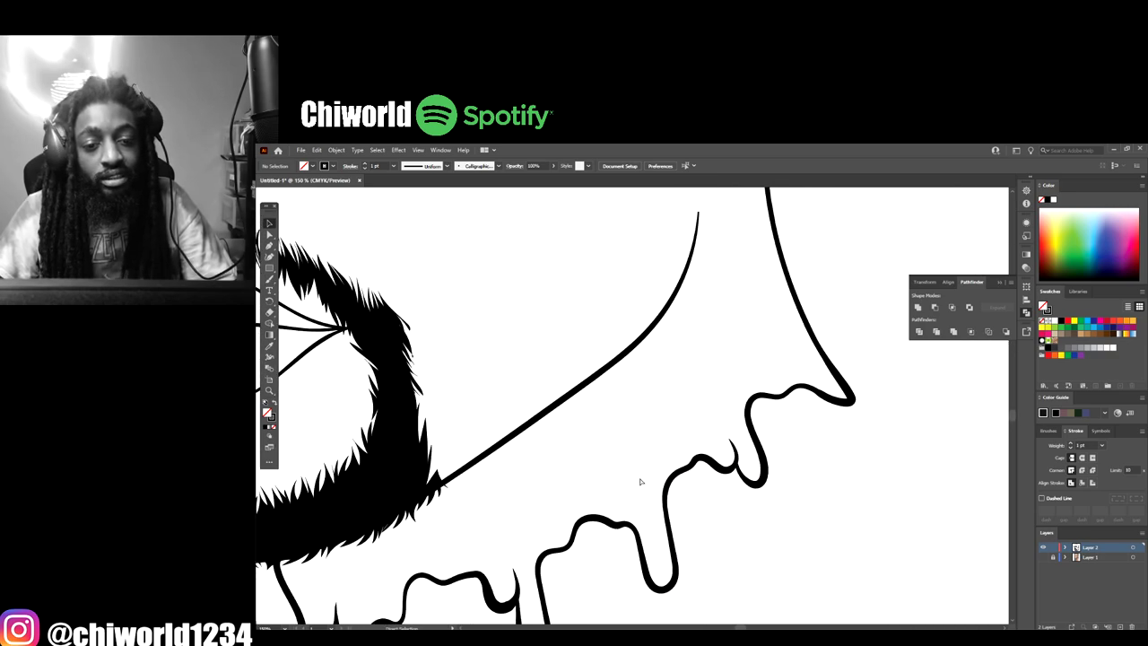
{"action": "scroll", "coordinate": [640, 482], "scroll_direction": "left", "scroll_amount": 2}
{"action": "scroll", "coordinate": [639, 482], "scroll_direction": "up", "scroll_amount": 2}
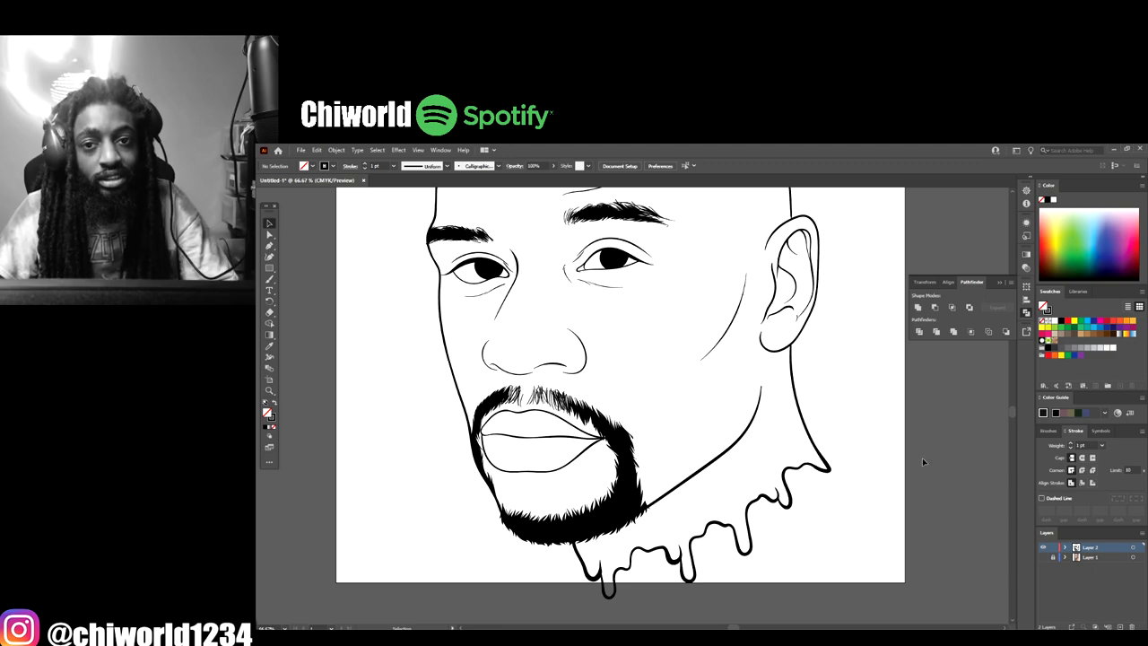
{"action": "scroll", "coordinate": [847, 486], "scroll_direction": "up", "scroll_amount": 5}
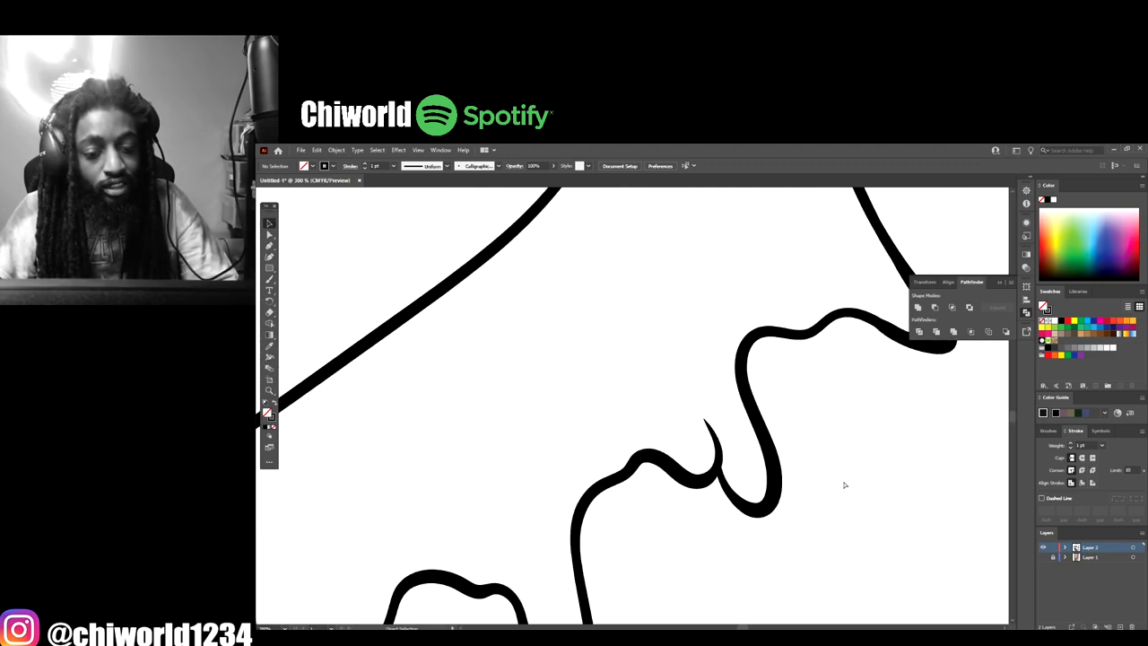
{"action": "scroll", "coordinate": [844, 485], "scroll_direction": "up", "scroll_amount": 10}
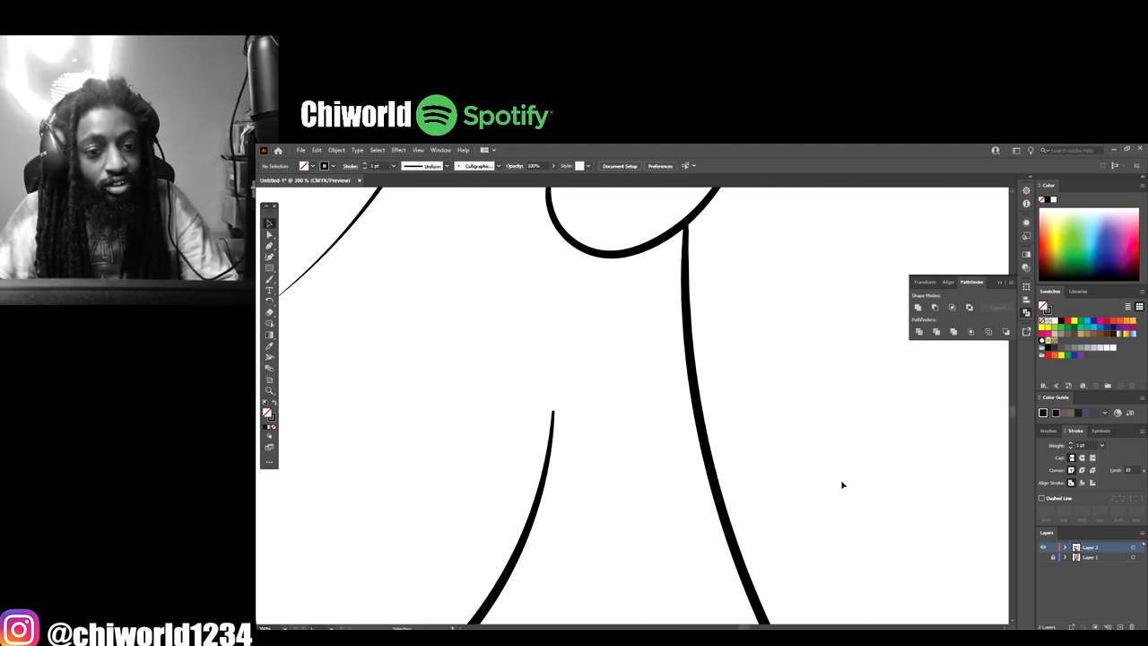
{"action": "scroll", "coordinate": [842, 486], "scroll_direction": "up", "scroll_amount": 10}
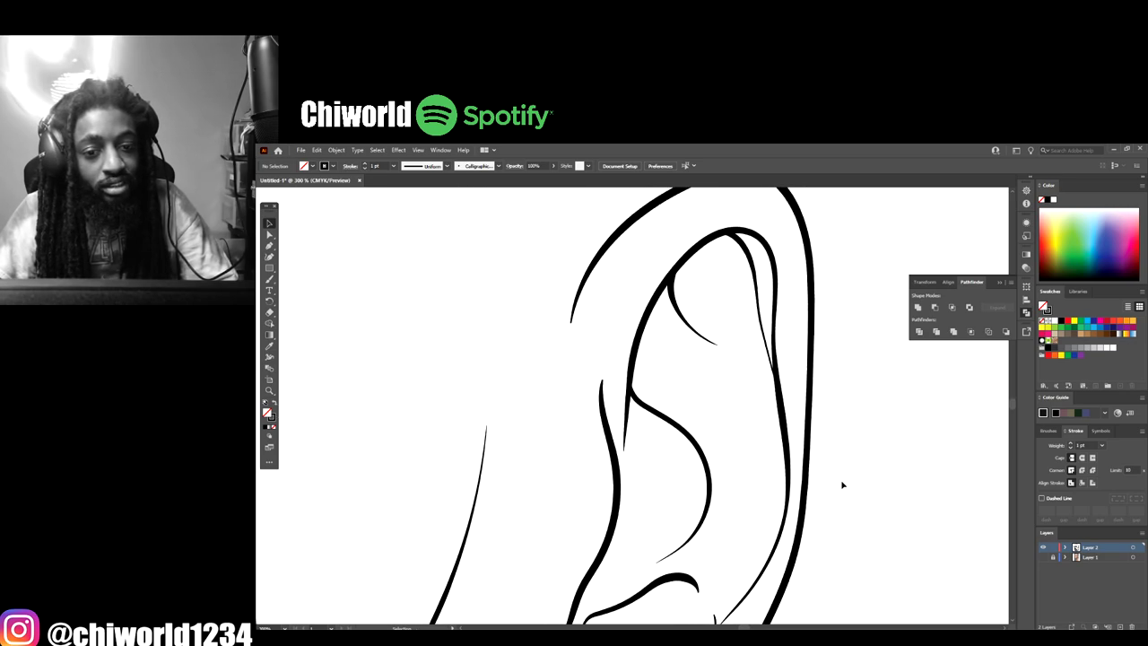
{"action": "scroll", "coordinate": [842, 485], "scroll_direction": "up", "scroll_amount": 3}
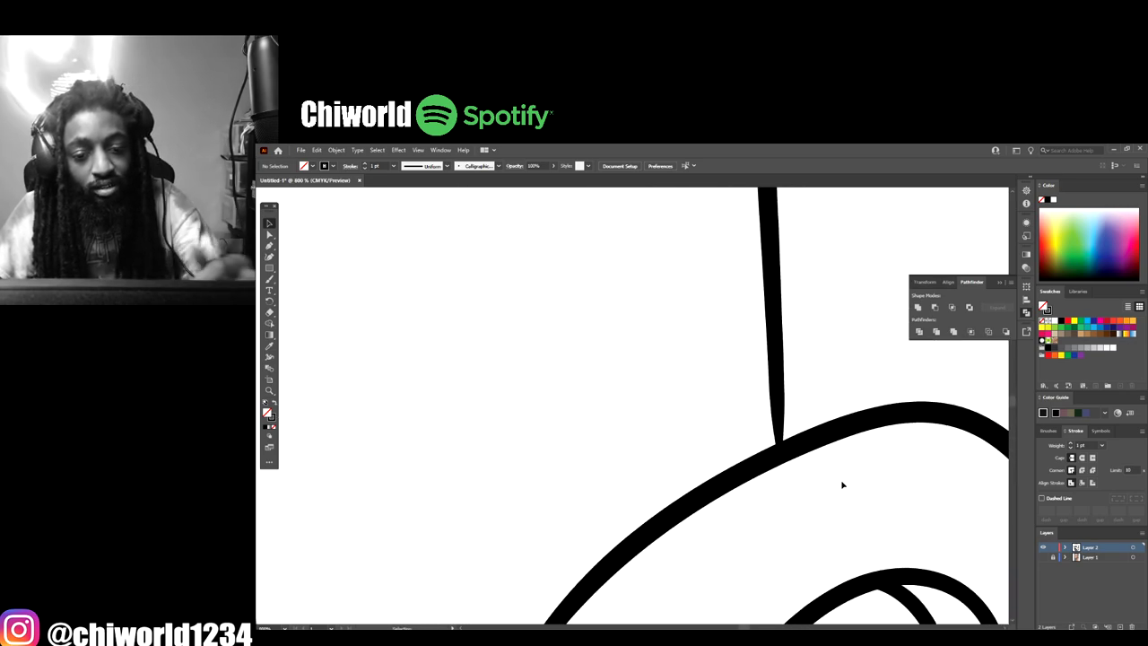
Step: Check the freehand brush strokes across the face, then zoom out to the whole artboard
{"action": "left_click", "coordinate": [268, 282]}
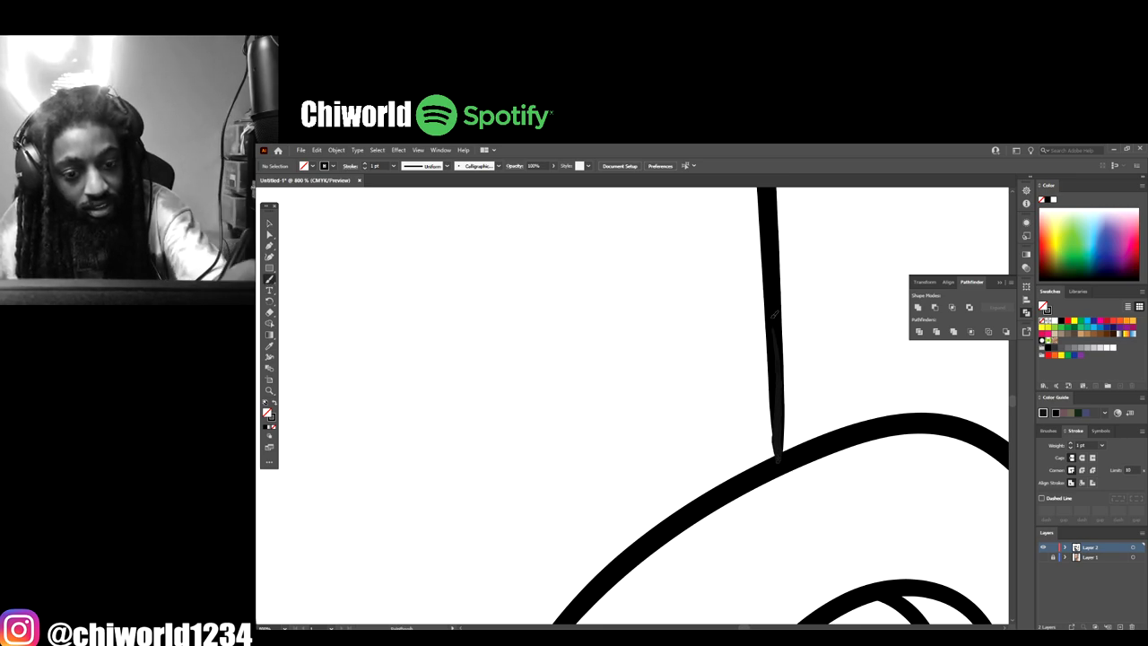
{"action": "scroll", "coordinate": [819, 358], "scroll_direction": "down", "scroll_amount": 6}
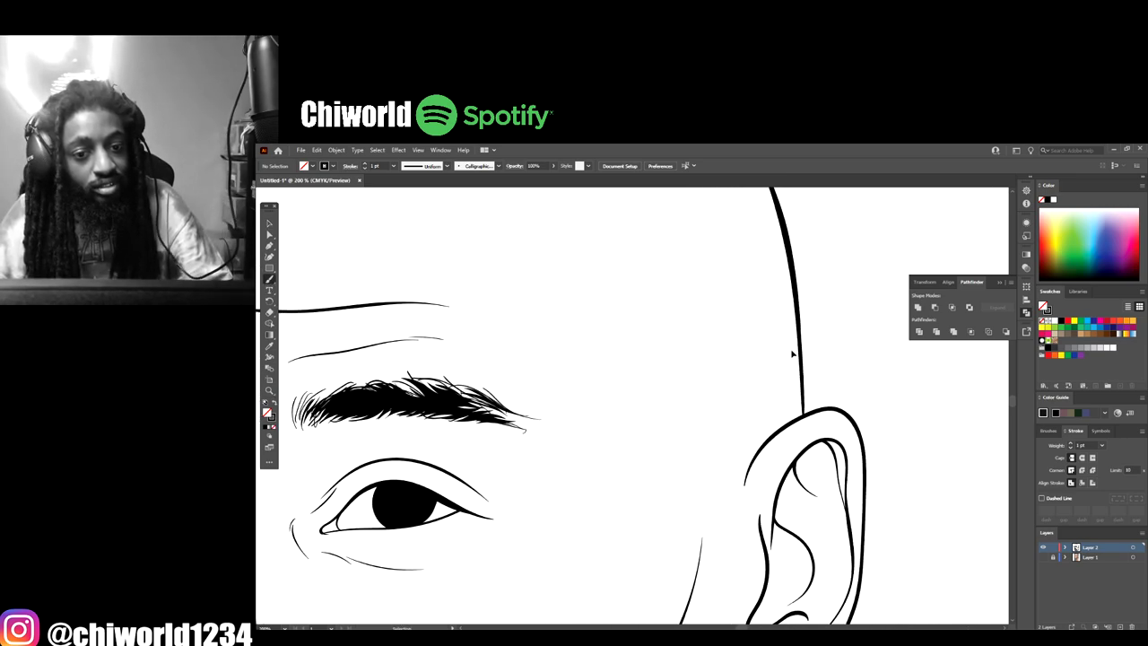
{"action": "scroll", "coordinate": [792, 354], "scroll_direction": "left", "scroll_amount": 2}
{"action": "scroll", "coordinate": [792, 354], "scroll_direction": "up", "scroll_amount": 2}
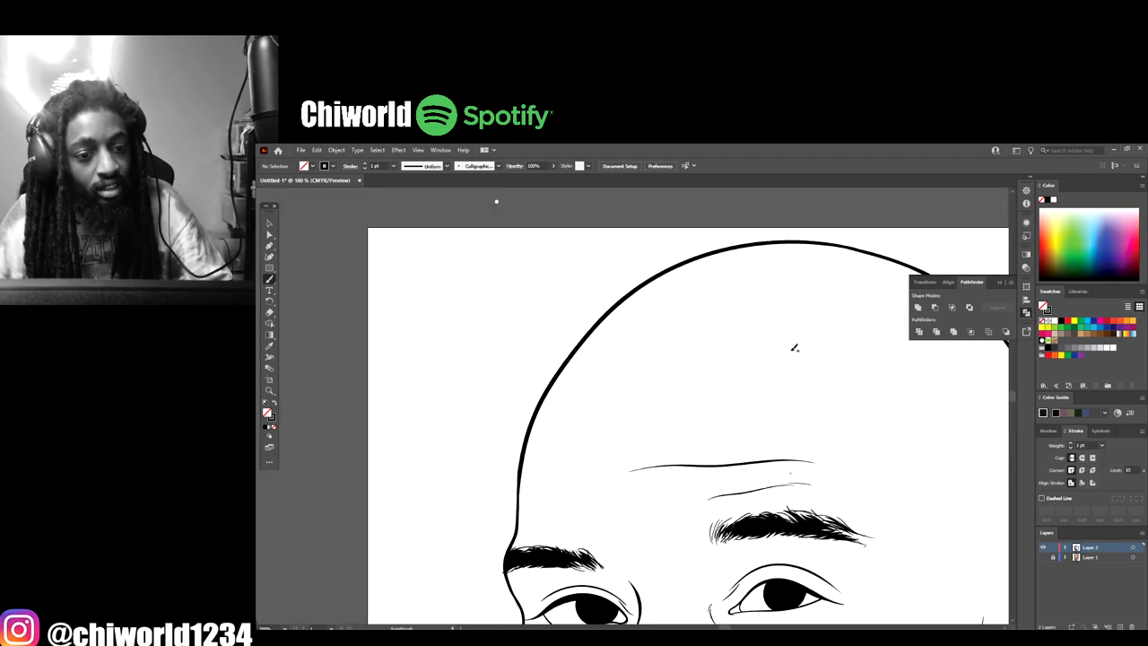
{"action": "scroll", "coordinate": [791, 354], "scroll_direction": "down", "scroll_amount": 4}
{"action": "scroll", "coordinate": [791, 355], "scroll_direction": "up", "scroll_amount": 2}
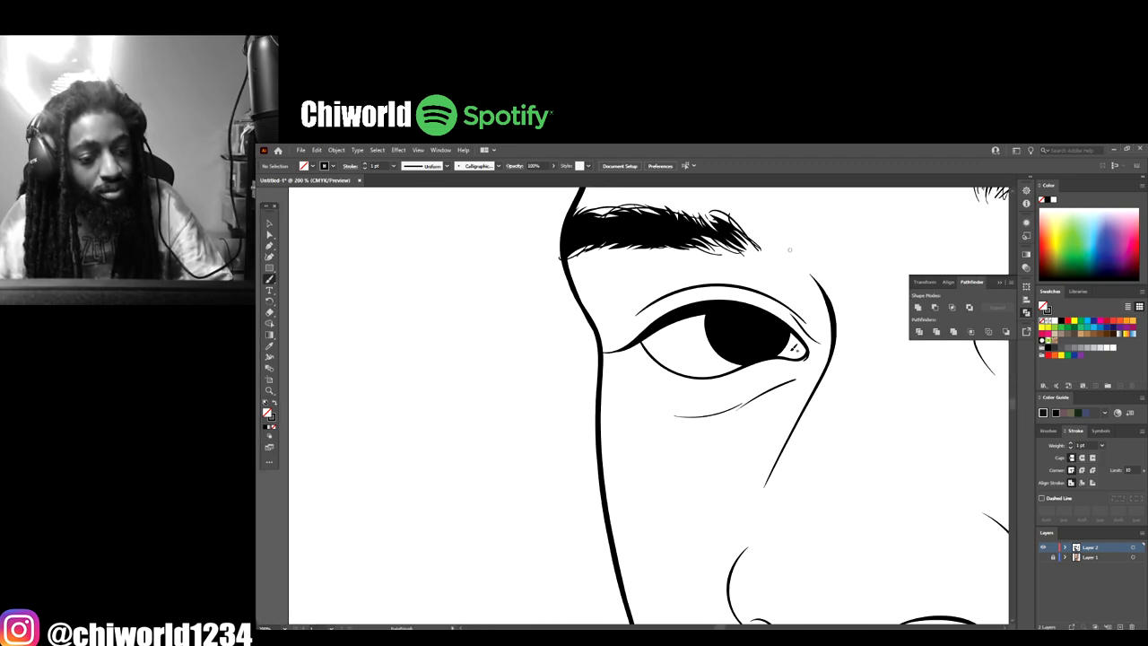
{"action": "scroll", "coordinate": [793, 349], "scroll_direction": "down", "scroll_amount": 4}
{"action": "scroll", "coordinate": [793, 350], "scroll_direction": "down", "scroll_amount": 5}
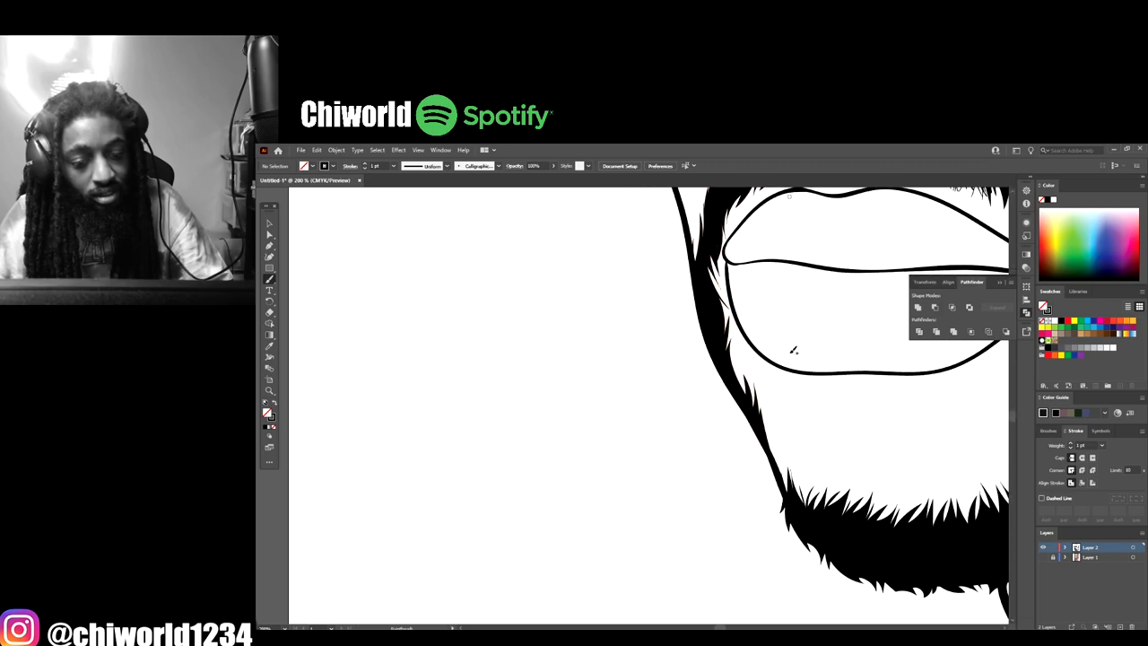
{"action": "scroll", "coordinate": [790, 356], "scroll_direction": "left", "scroll_amount": 3}
{"action": "scroll", "coordinate": [791, 356], "scroll_direction": "down", "scroll_amount": 3}
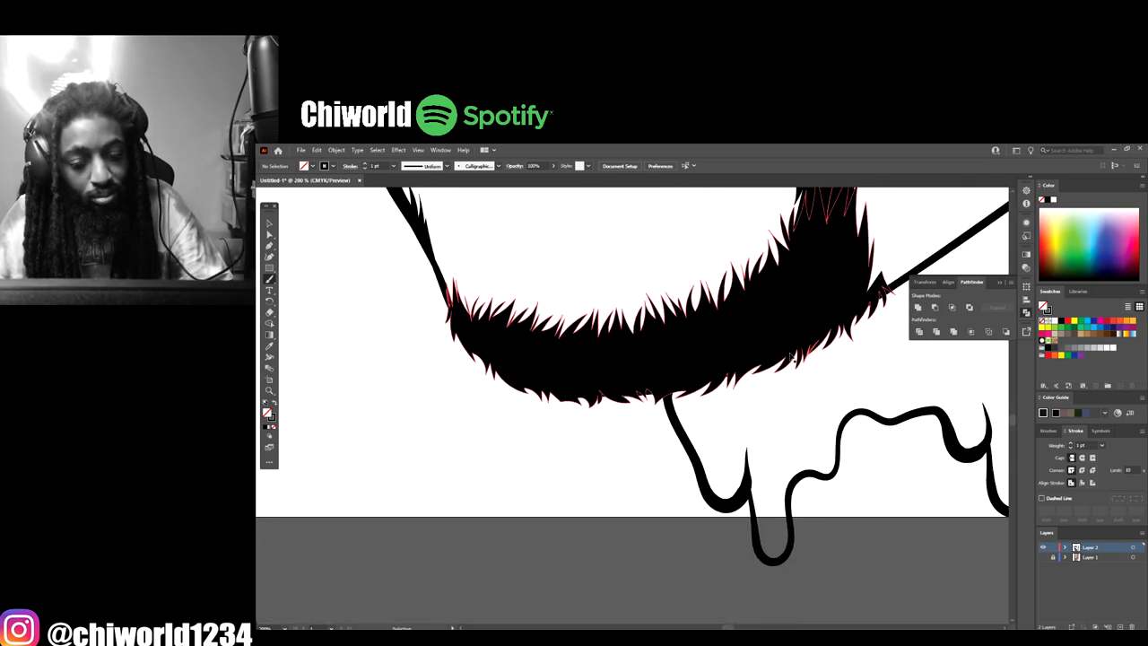
{"action": "scroll", "coordinate": [791, 357], "scroll_direction": "right", "scroll_amount": 4}
{"action": "scroll", "coordinate": [791, 356], "scroll_direction": "up", "scroll_amount": 1}
{"action": "scroll", "coordinate": [791, 356], "scroll_direction": "left", "scroll_amount": 2}
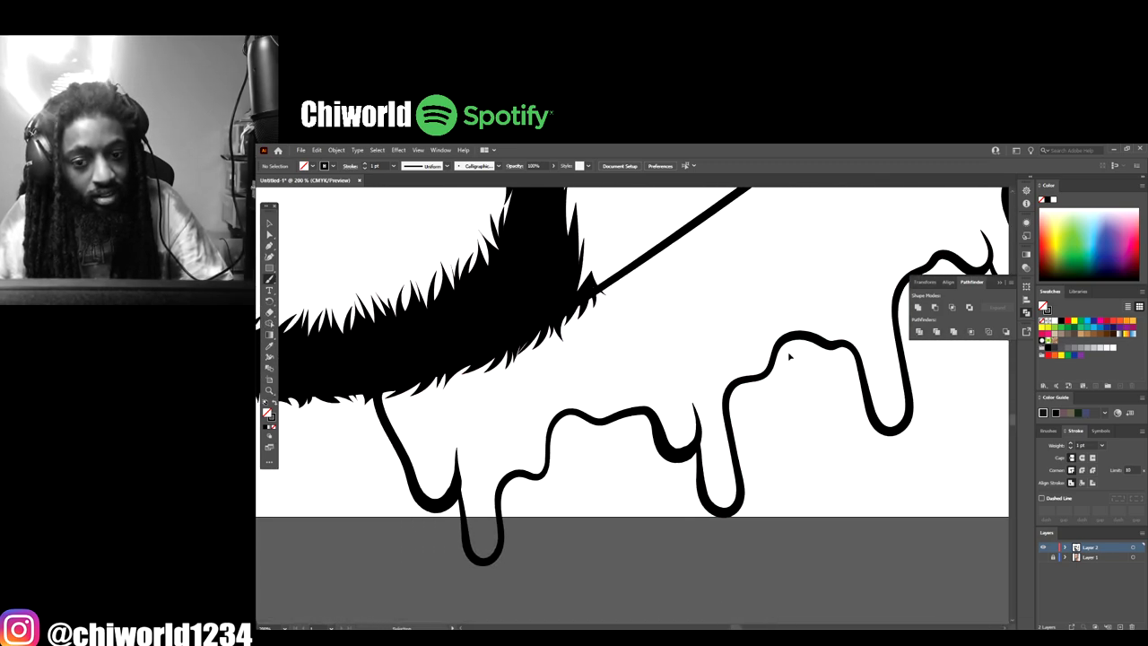
{"action": "scroll", "coordinate": [790, 352], "scroll_direction": "up", "scroll_amount": 3}
{"action": "scroll", "coordinate": [790, 352], "scroll_direction": "up", "scroll_amount": 1}
{"action": "scroll", "coordinate": [787, 353], "scroll_direction": "up", "scroll_amount": 4}
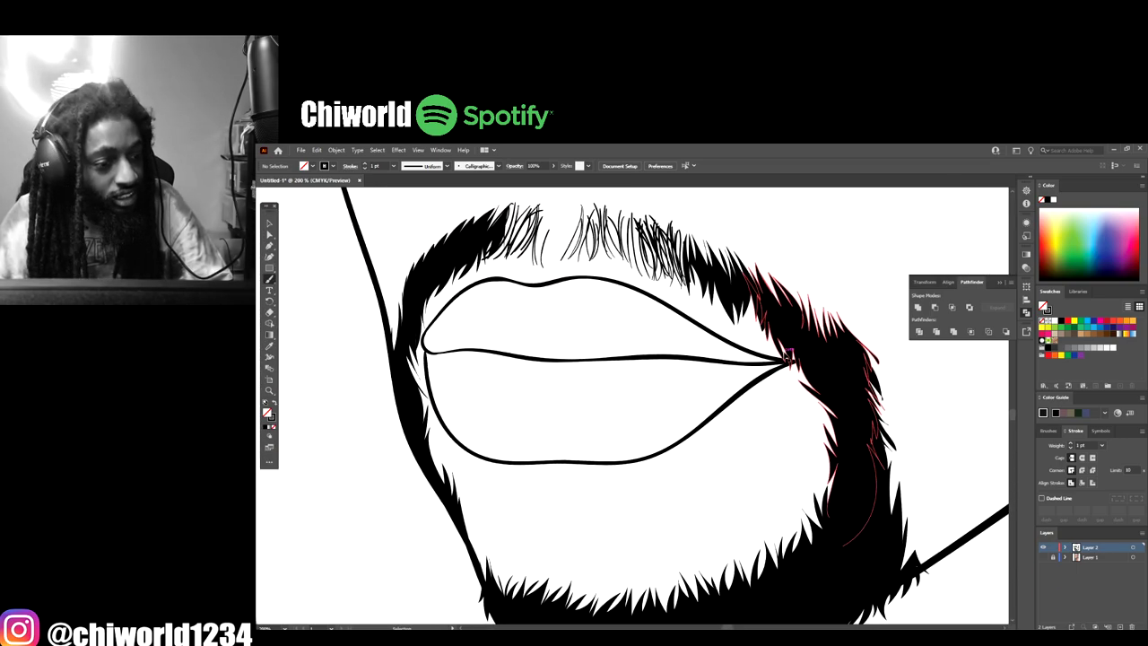
{"action": "scroll", "coordinate": [786, 353], "scroll_direction": "up", "scroll_amount": 1}
{"action": "scroll", "coordinate": [785, 348], "scroll_direction": "down", "scroll_amount": 4}
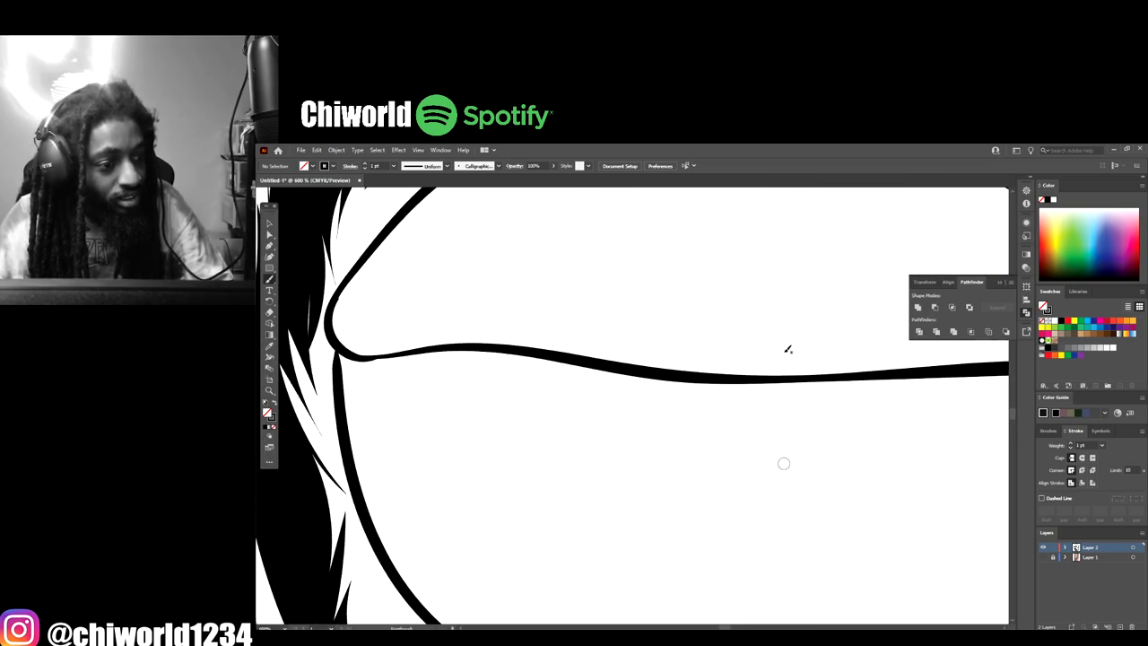
{"action": "scroll", "coordinate": [780, 343], "scroll_direction": "up", "scroll_amount": 5}
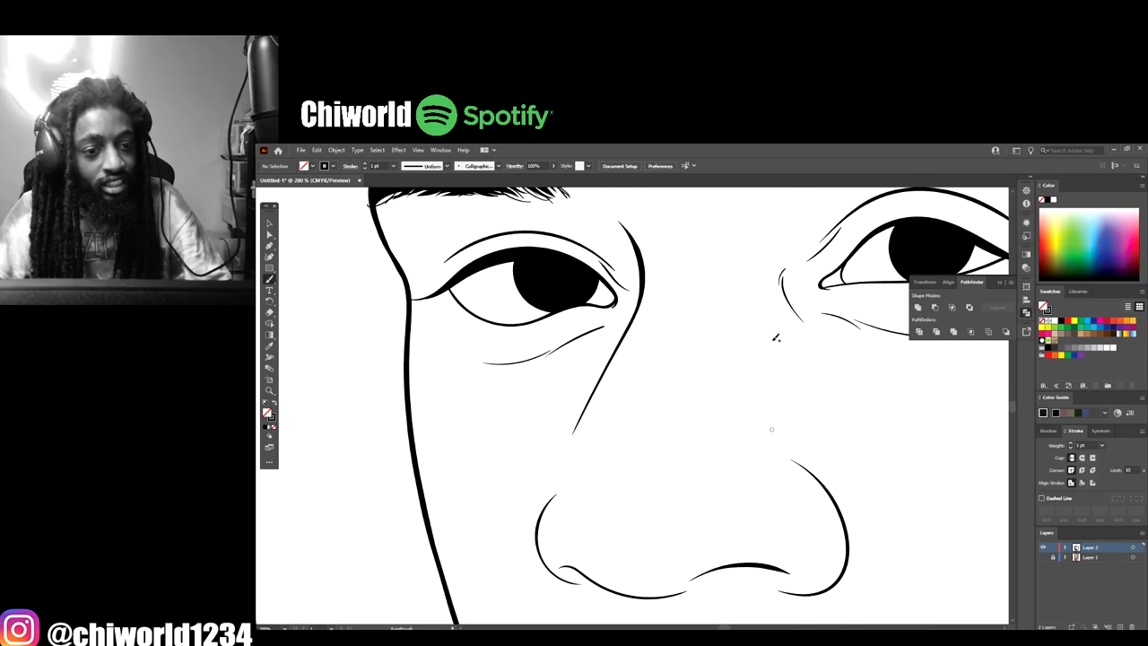
{"action": "scroll", "coordinate": [774, 343], "scroll_direction": "up", "scroll_amount": 2}
{"action": "scroll", "coordinate": [769, 333], "scroll_direction": "up", "scroll_amount": 1}
{"action": "scroll", "coordinate": [772, 341], "scroll_direction": "up", "scroll_amount": 1}
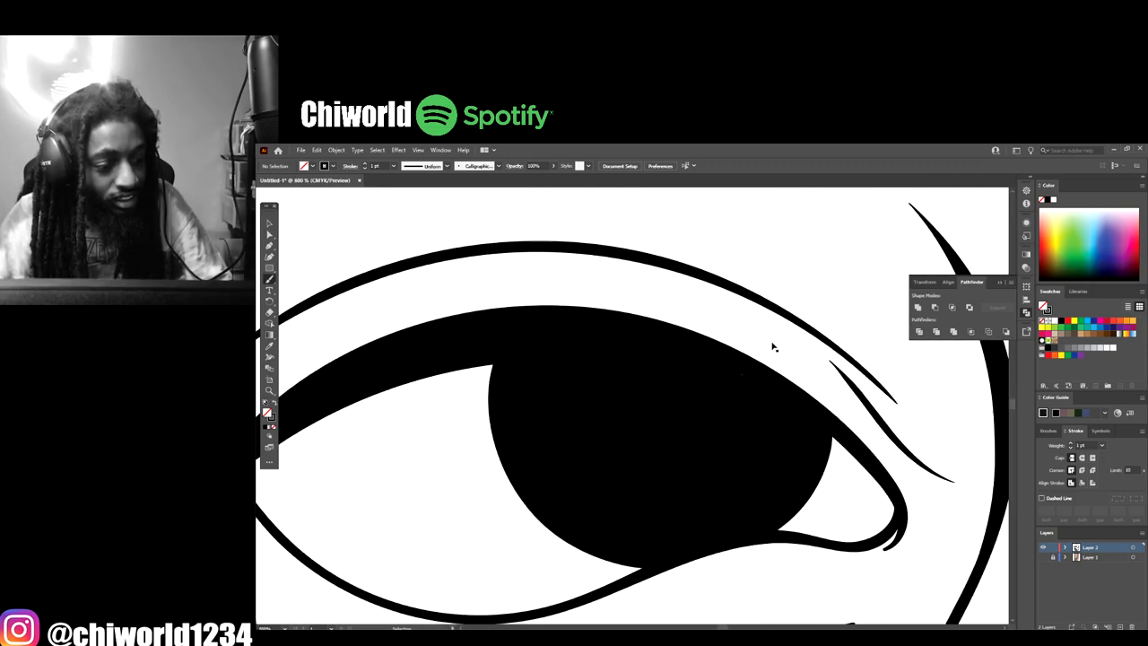
{"action": "scroll", "coordinate": [773, 348], "scroll_direction": "down", "scroll_amount": 1}
{"action": "scroll", "coordinate": [771, 348], "scroll_direction": "right", "scroll_amount": 10}
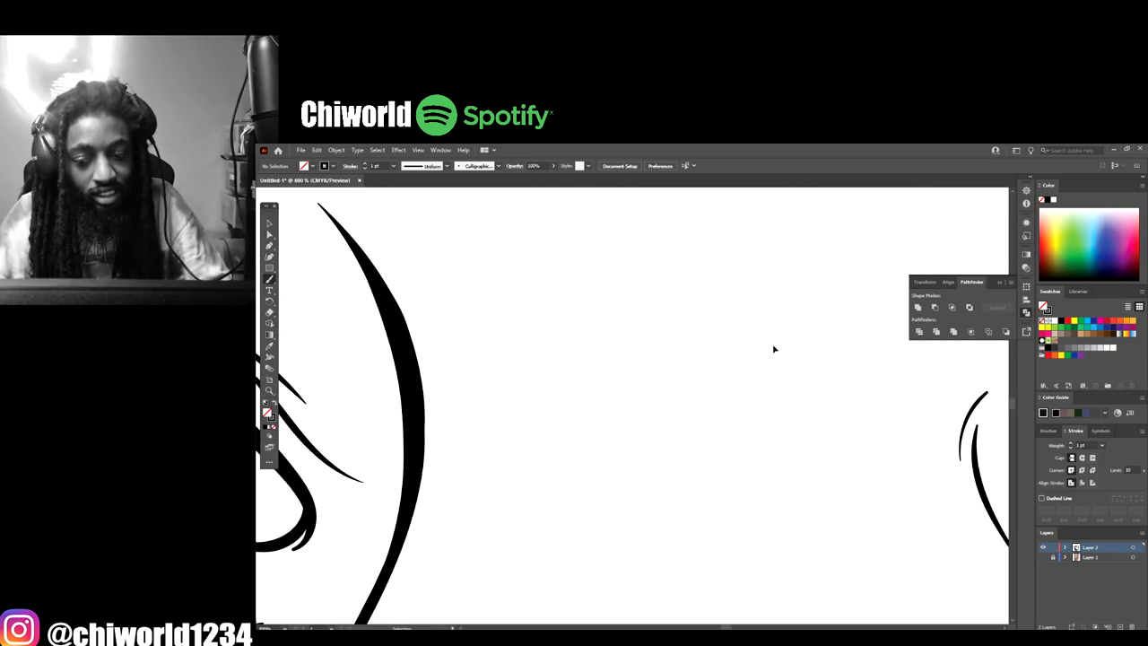
{"action": "scroll", "coordinate": [774, 348], "scroll_direction": "right", "scroll_amount": 8}
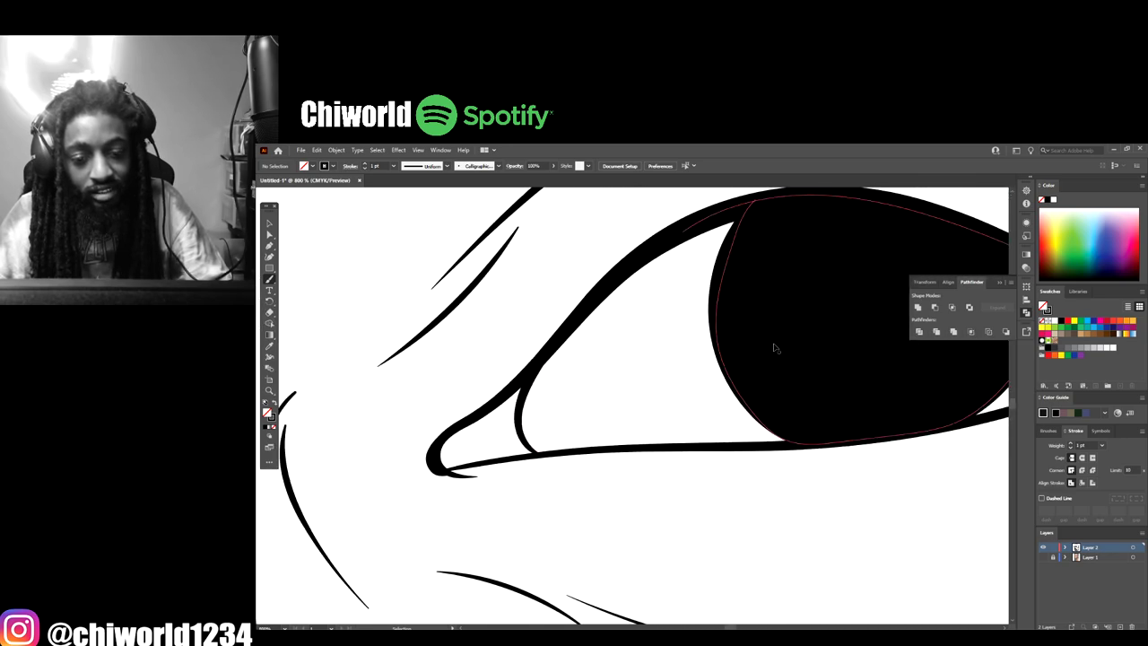
{"action": "scroll", "coordinate": [774, 348], "scroll_direction": "down", "scroll_amount": 2}
{"action": "scroll", "coordinate": [774, 348], "scroll_direction": "down", "scroll_amount": 10}
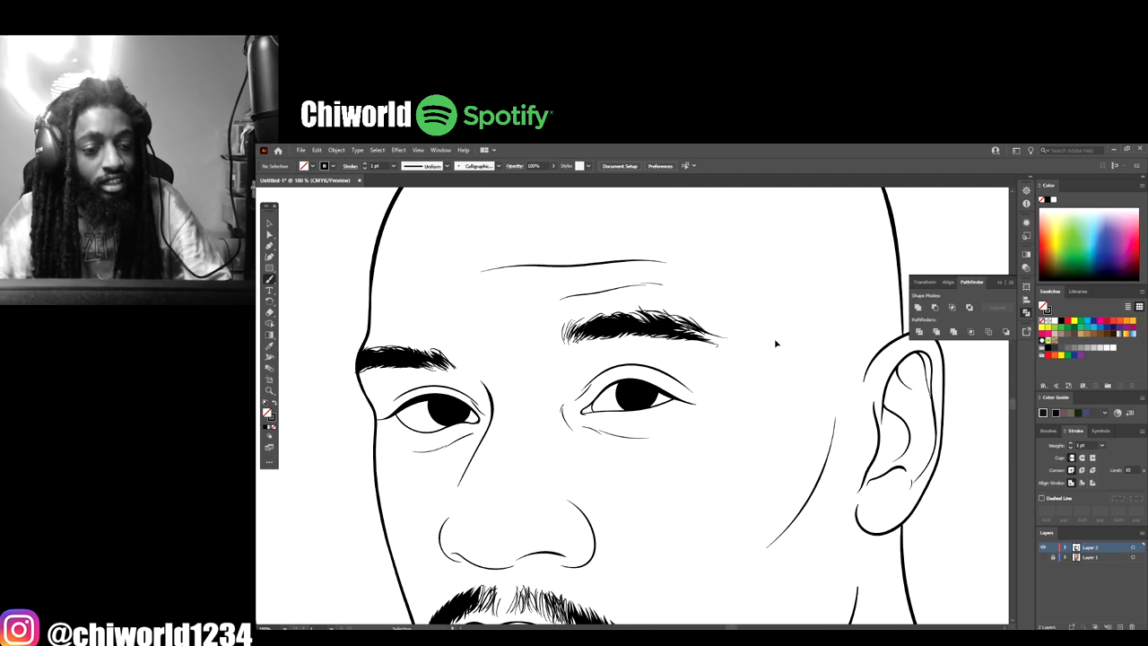
{"action": "scroll", "coordinate": [777, 339], "scroll_direction": "up", "scroll_amount": 2}
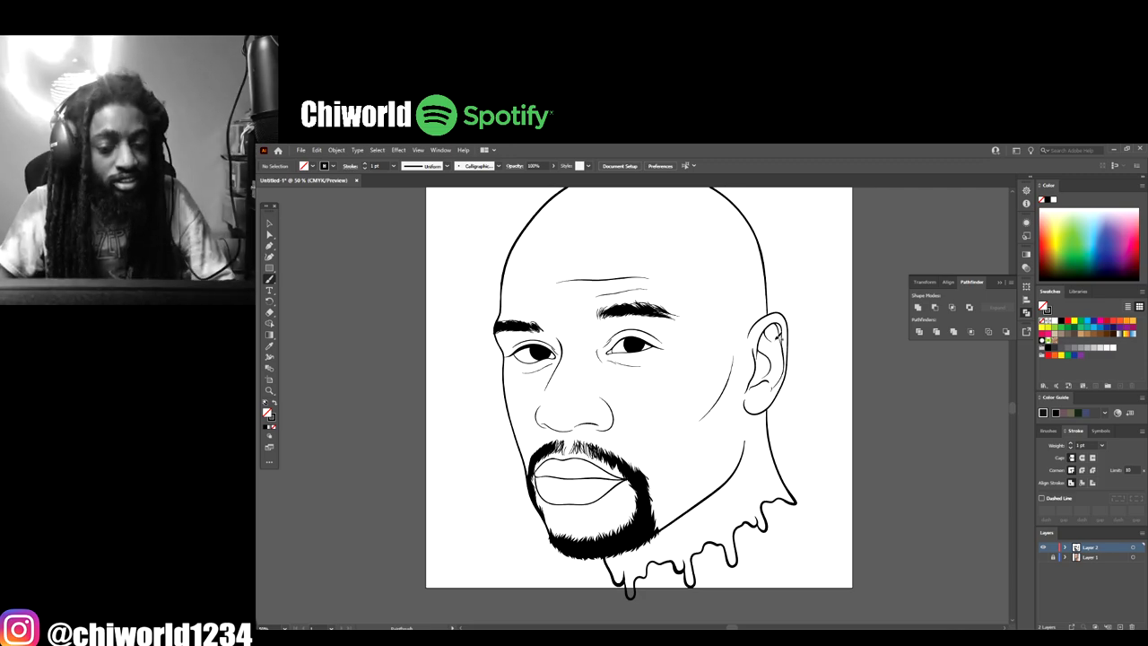
{"action": "key", "text": "ctrl+minus"}
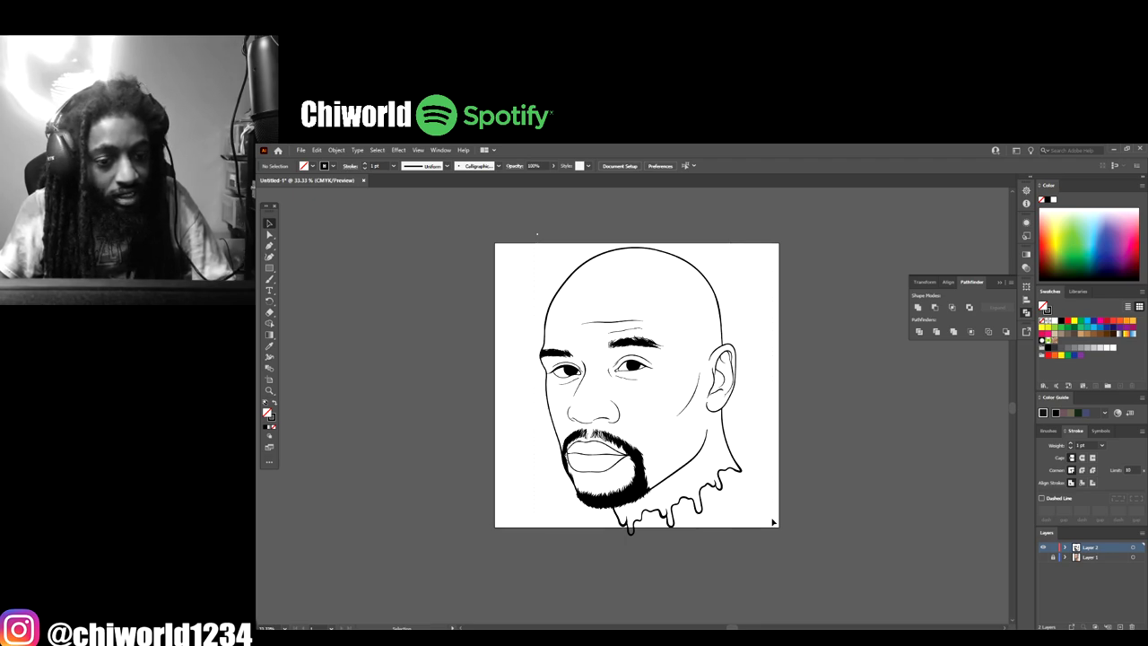
Step: Select all the artwork, apply Object > Expand Appearance, then Pathfinder Merge
{"action": "key", "text": "ctrl+a"}
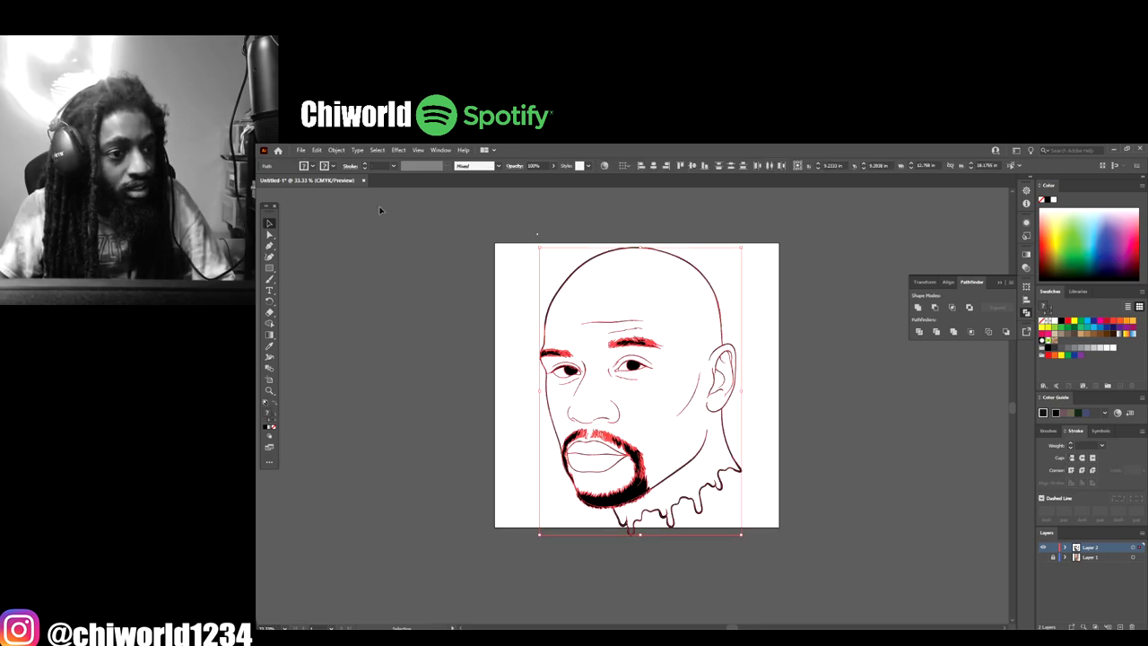
{"action": "left_click", "coordinate": [337, 150]}
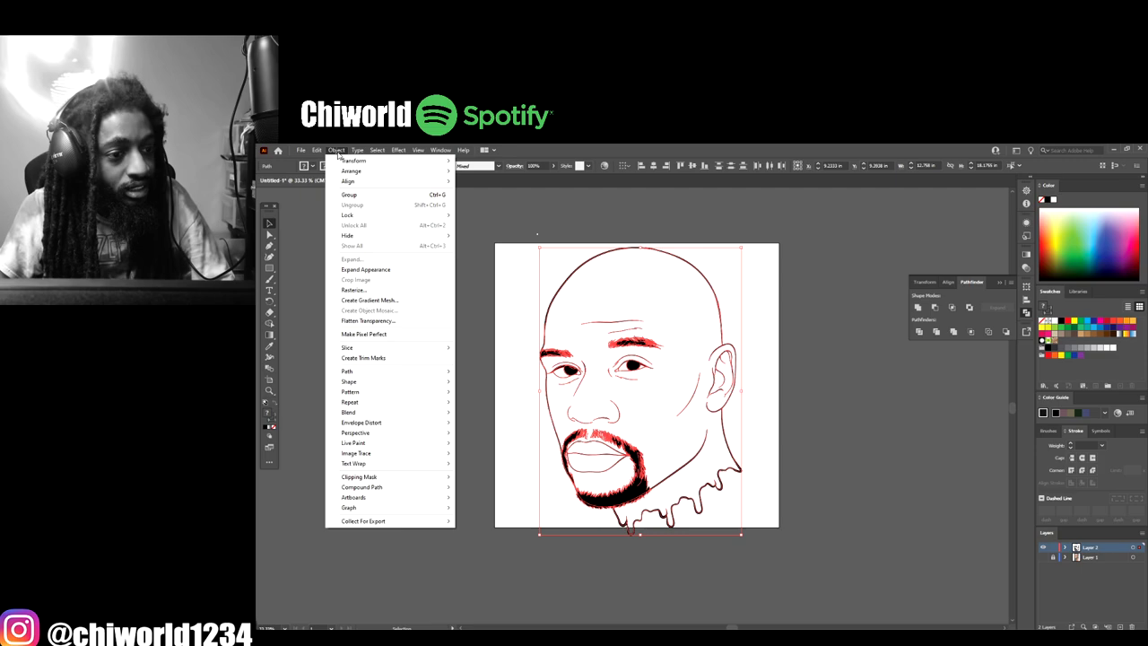
{"action": "left_click", "coordinate": [382, 270]}
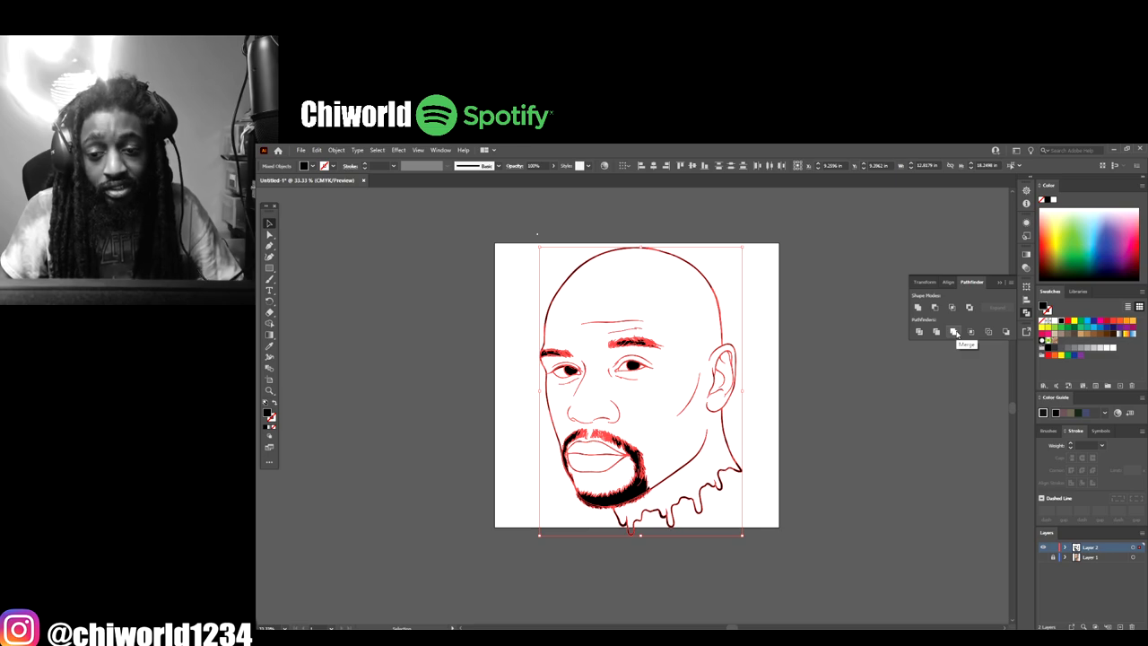
{"action": "left_click", "coordinate": [955, 333]}
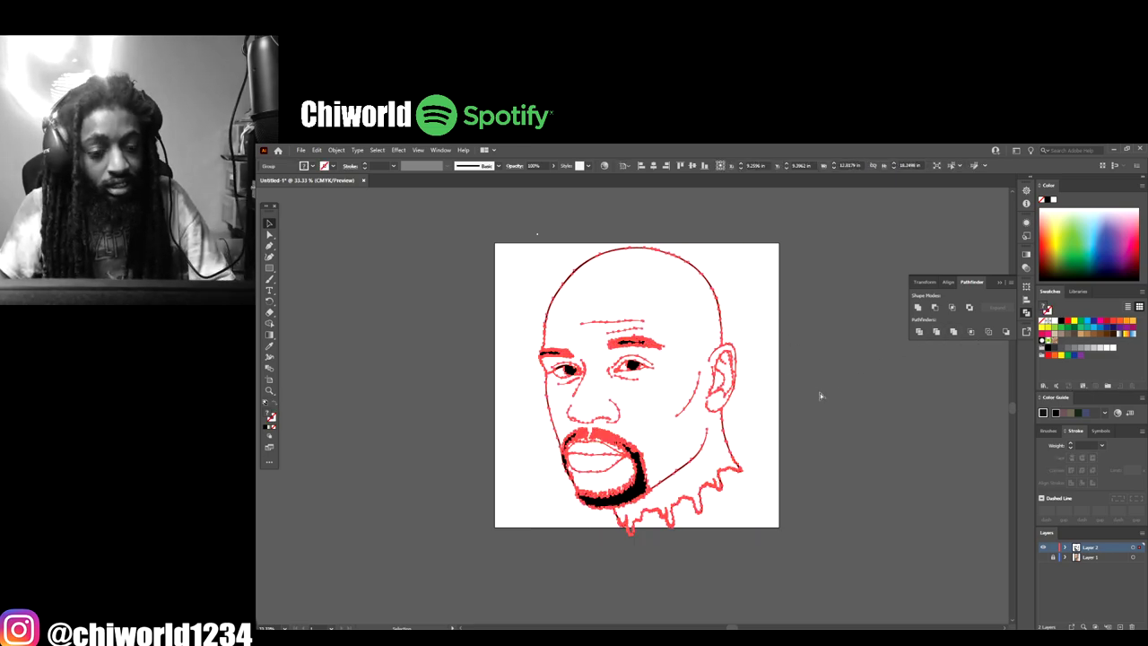
Step: Zoom in to verify the merged art is a single group, then deselect it
{"action": "key", "text": "ctrl+equal"}
{"action": "key", "text": "ctrl+equal"}
{"action": "key", "text": "ctrl+equal"}
{"action": "scroll", "coordinate": [535, 324], "scroll_direction": "down", "scroll_amount": 3}
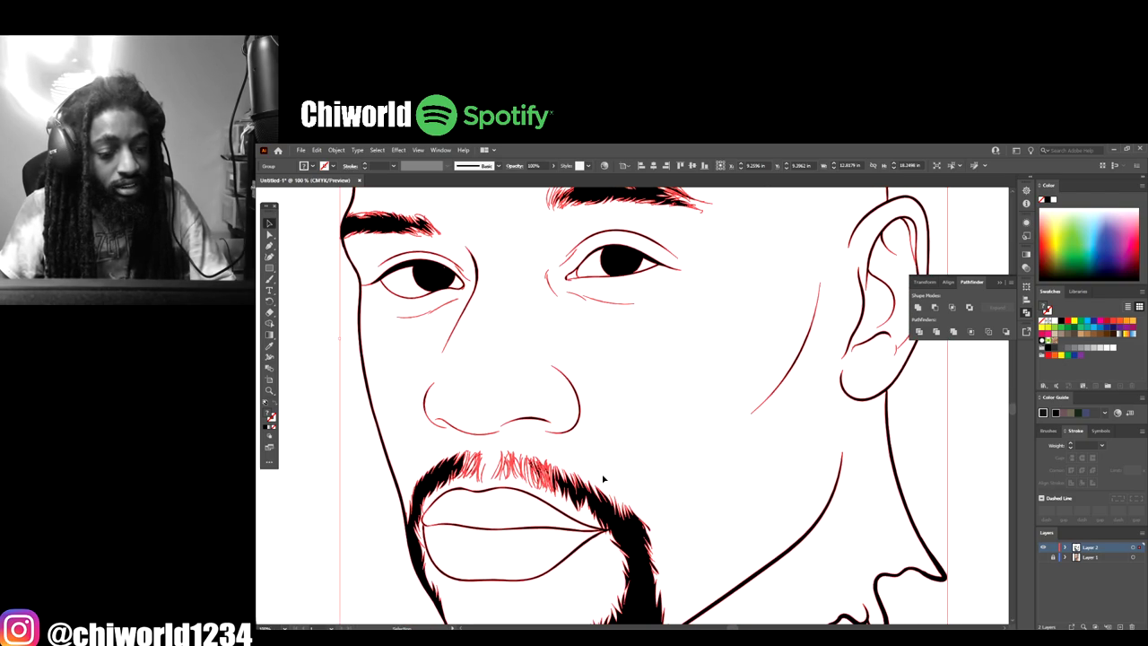
{"action": "key", "text": "ctrl+minus"}
{"action": "key", "text": "ctrl+minus"}
{"action": "left_click", "coordinate": [569, 355]}
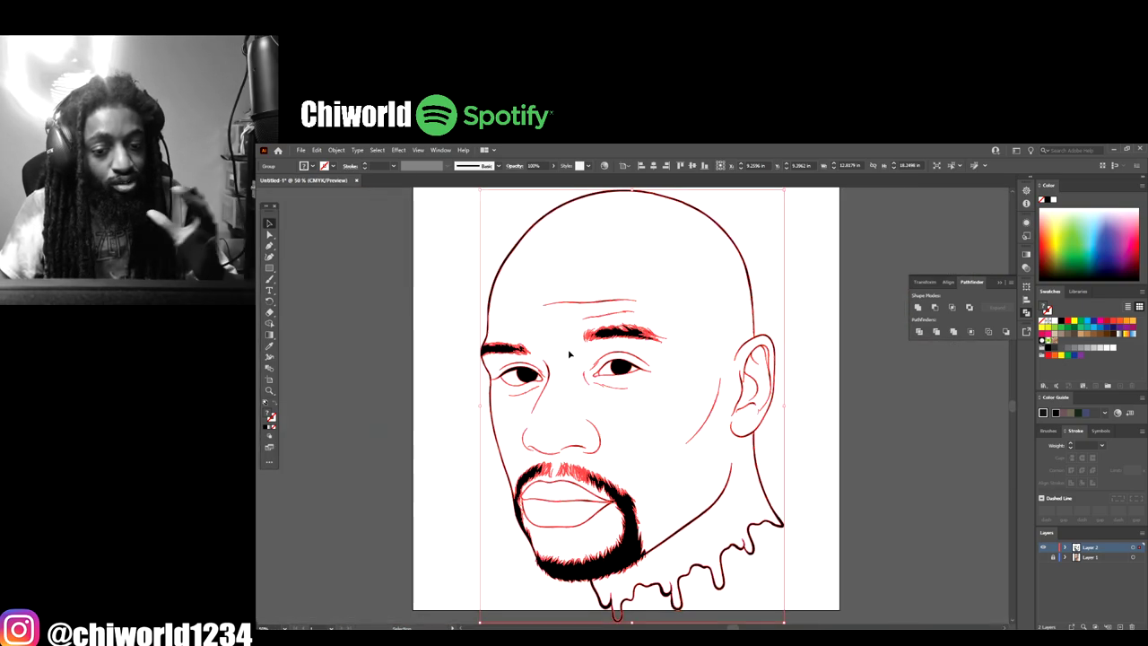
{"action": "left_click", "coordinate": [845, 415]}
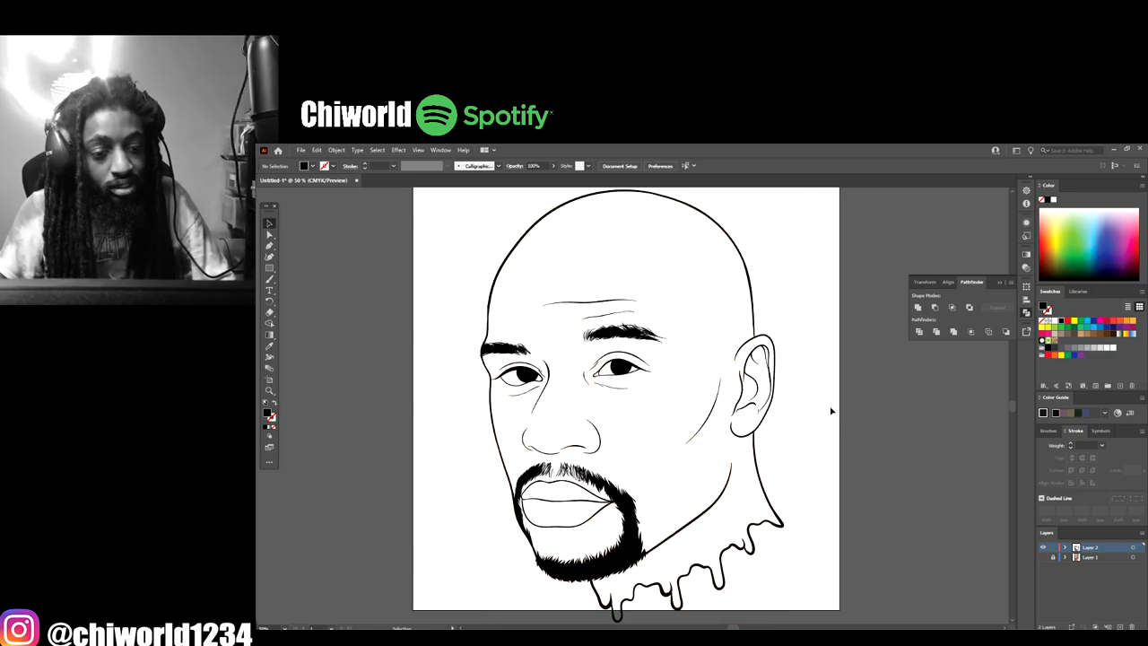
Step: Narrow the merged portrait slightly by dragging its right bounding-box handle left
{"action": "scroll", "coordinate": [836, 416], "scroll_direction": "up", "scroll_amount": 1}
{"action": "key", "text": "ctrl+minus"}
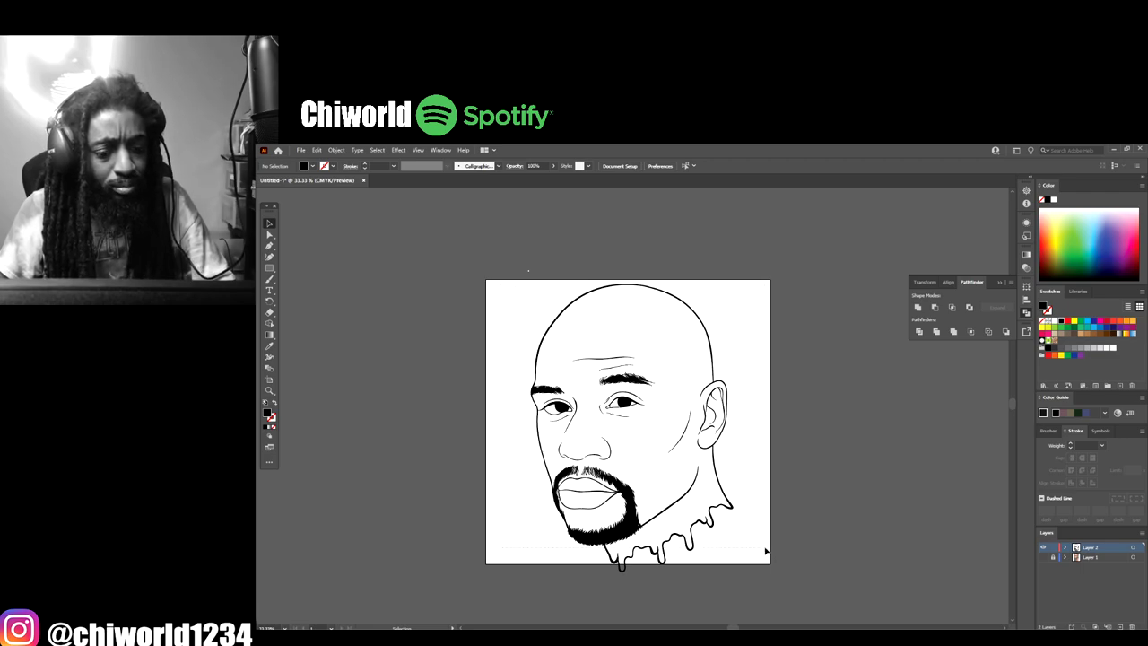
{"action": "key", "text": "ctrl+a"}
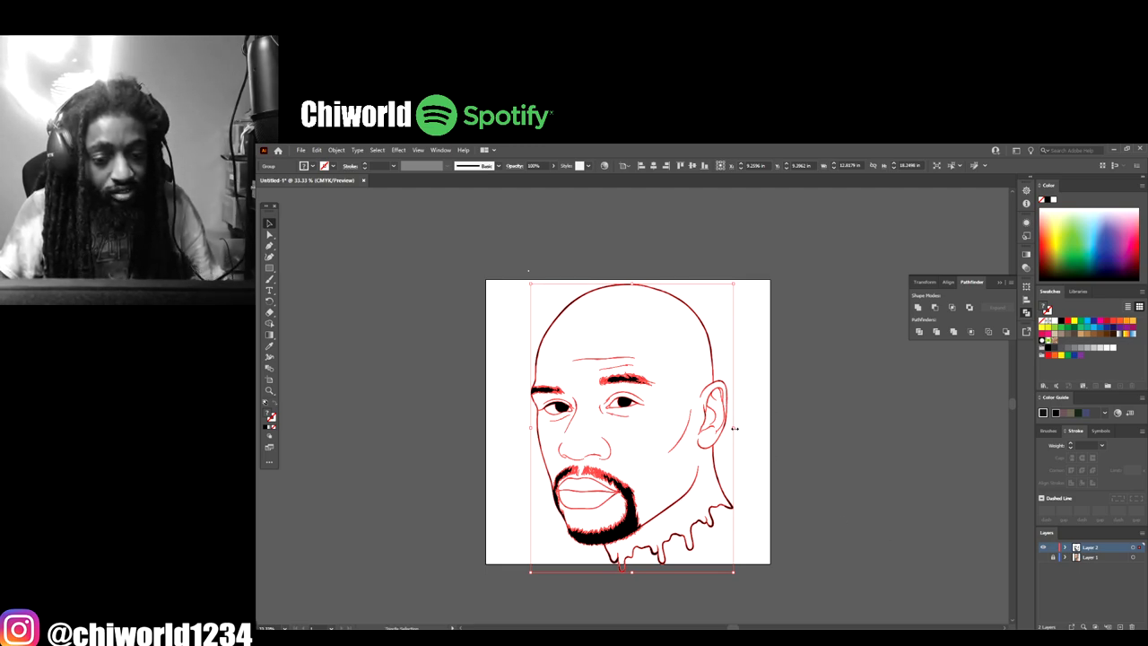
{"action": "left_click_drag", "start_coordinate": [735, 428], "coordinate": [720, 429]}
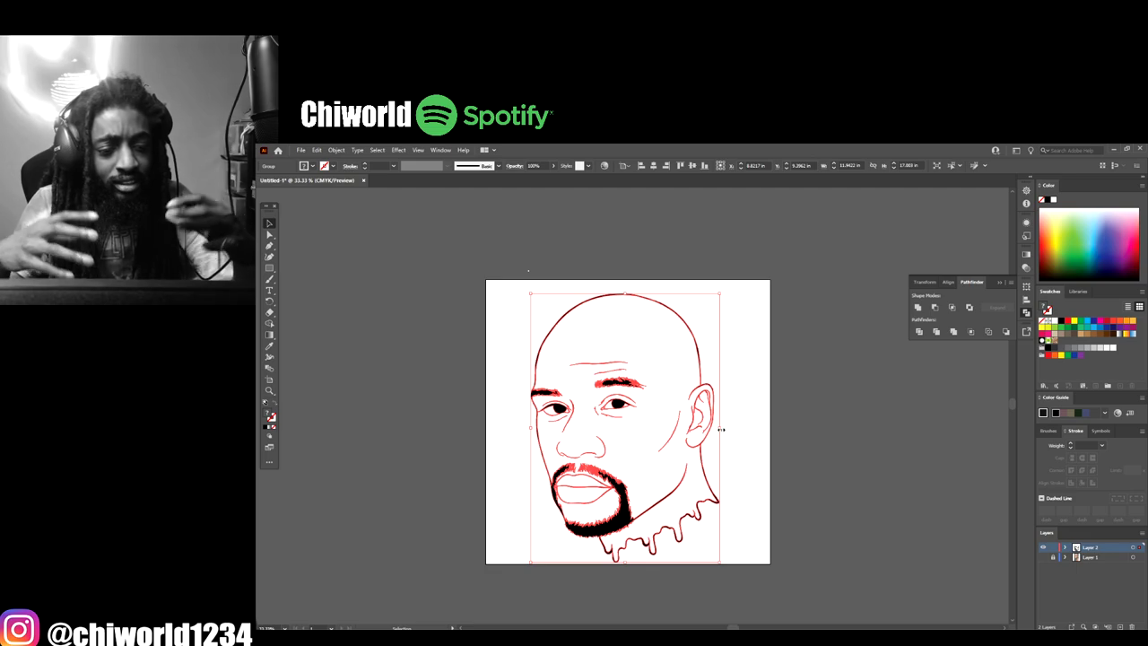
{"action": "left_click", "coordinate": [762, 451]}
Step: Duplicate Layer 2 as Layer 2 copy and make Layer 2 the active layer
{"action": "key", "text": "ctrl+minus"}
{"action": "key", "text": "ctrl+plus"}
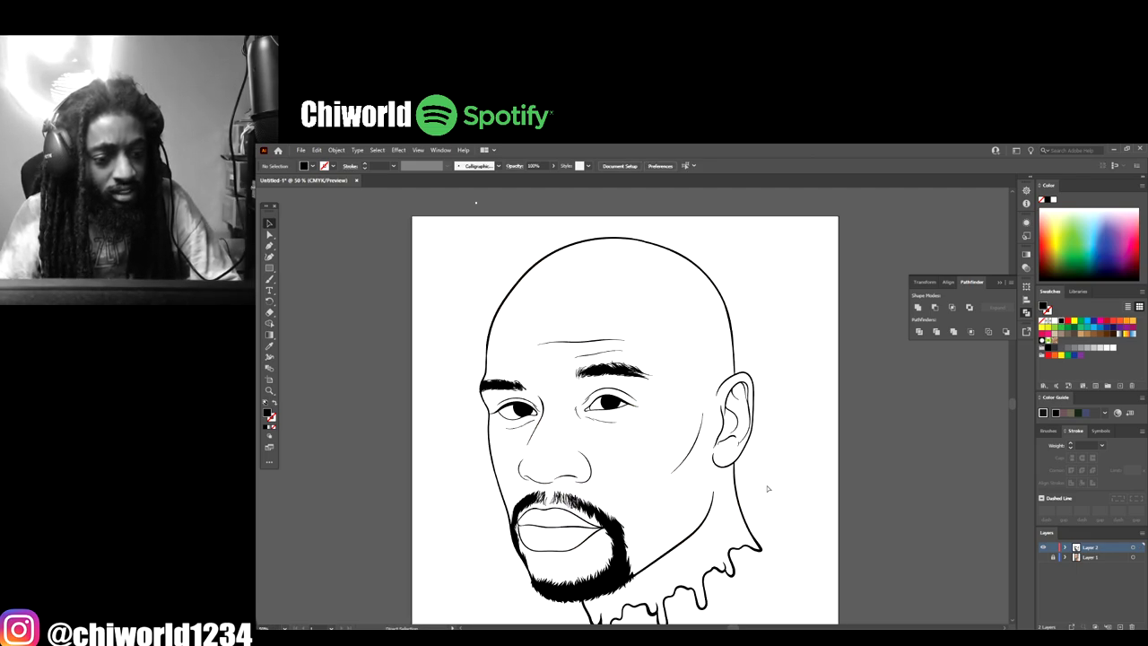
{"action": "scroll", "coordinate": [767, 488], "scroll_direction": "down", "scroll_amount": 2}
{"action": "scroll", "coordinate": [767, 488], "scroll_direction": "left", "scroll_amount": 1}
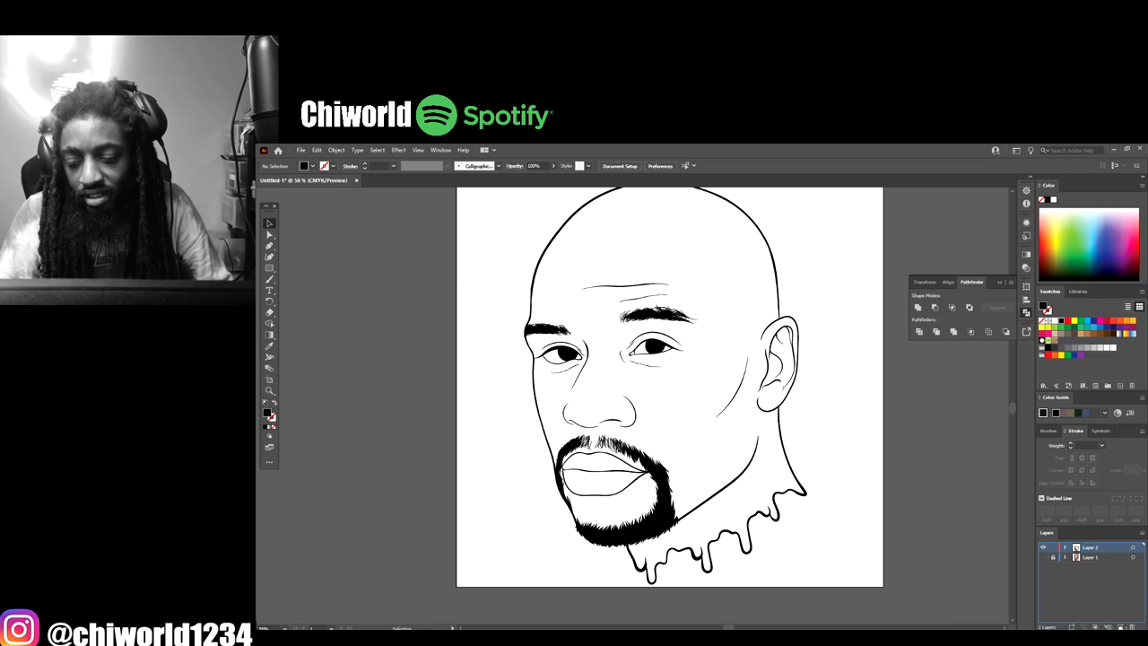
{"action": "left_click_drag", "start_coordinate": [1121, 626], "coordinate": [1121, 626]}
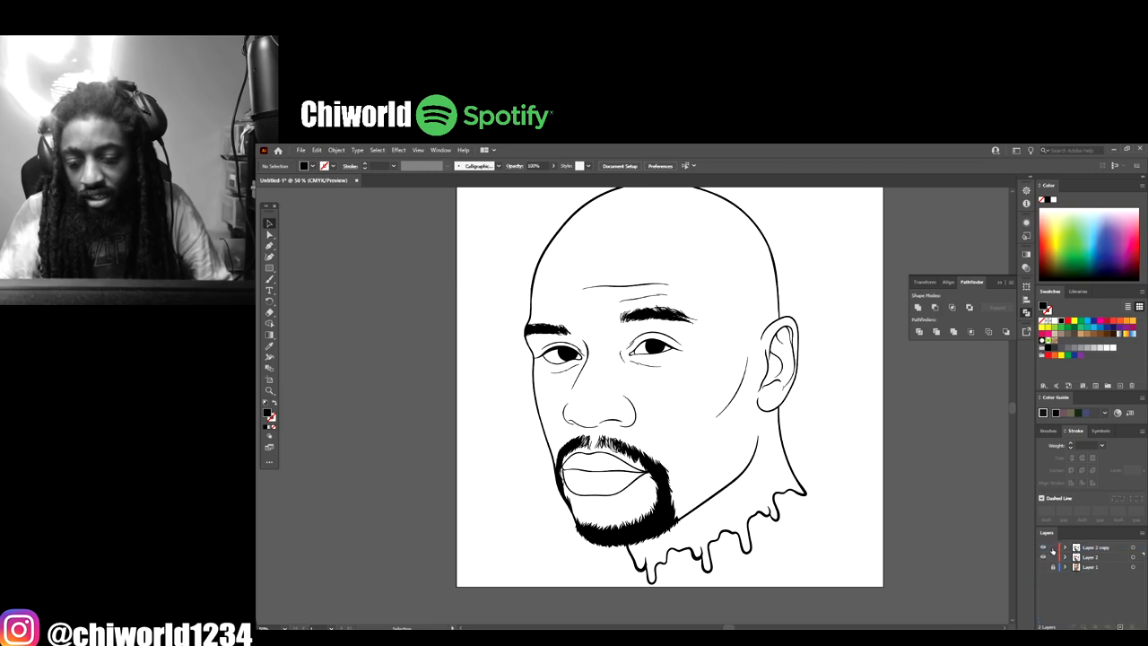
{"action": "left_click", "coordinate": [1107, 559]}
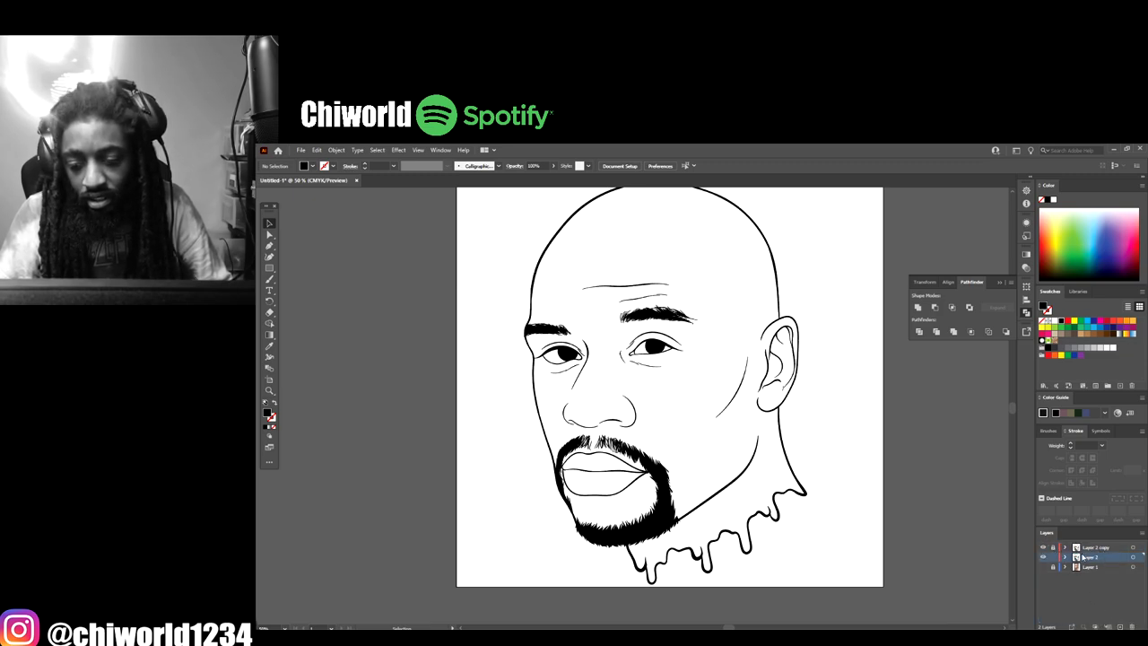
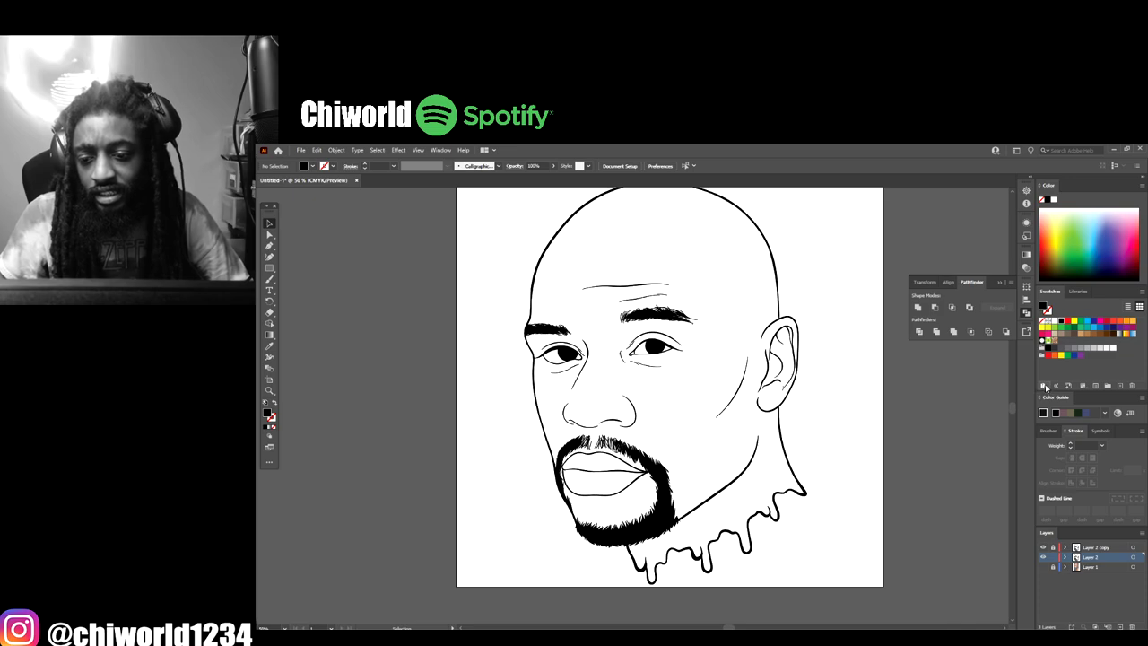
Step: Load the CHIWORLD SKIN TONES #1 swatch library from the Desktop's New folder via Other Library
{"action": "left_click", "coordinate": [1044, 387]}
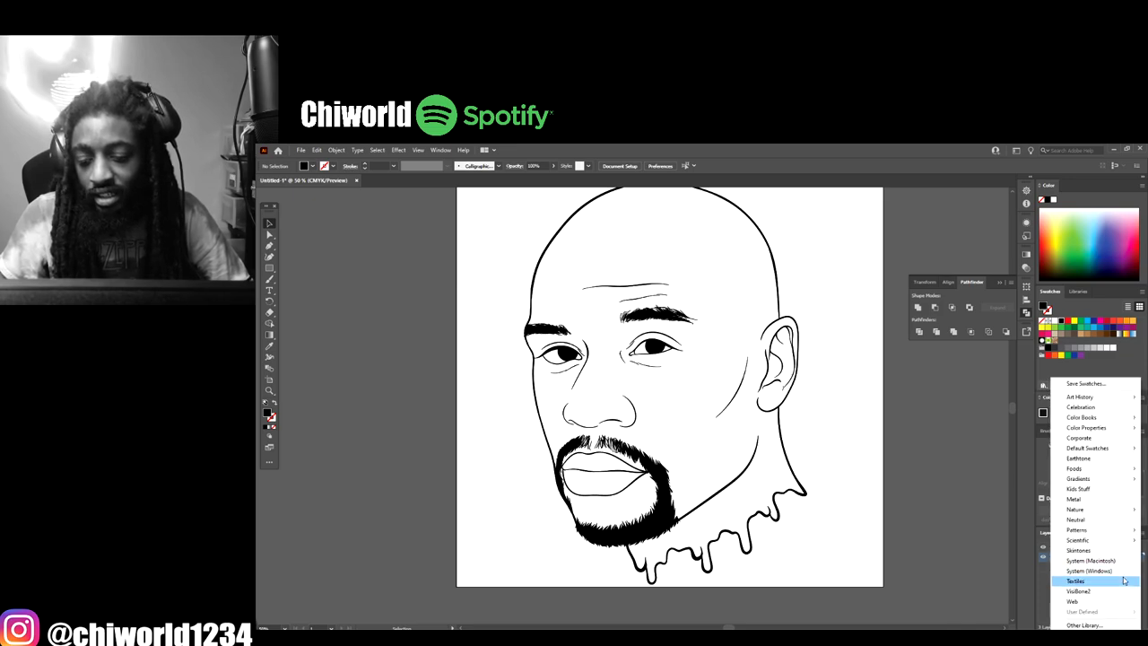
{"action": "left_click", "coordinate": [1089, 625]}
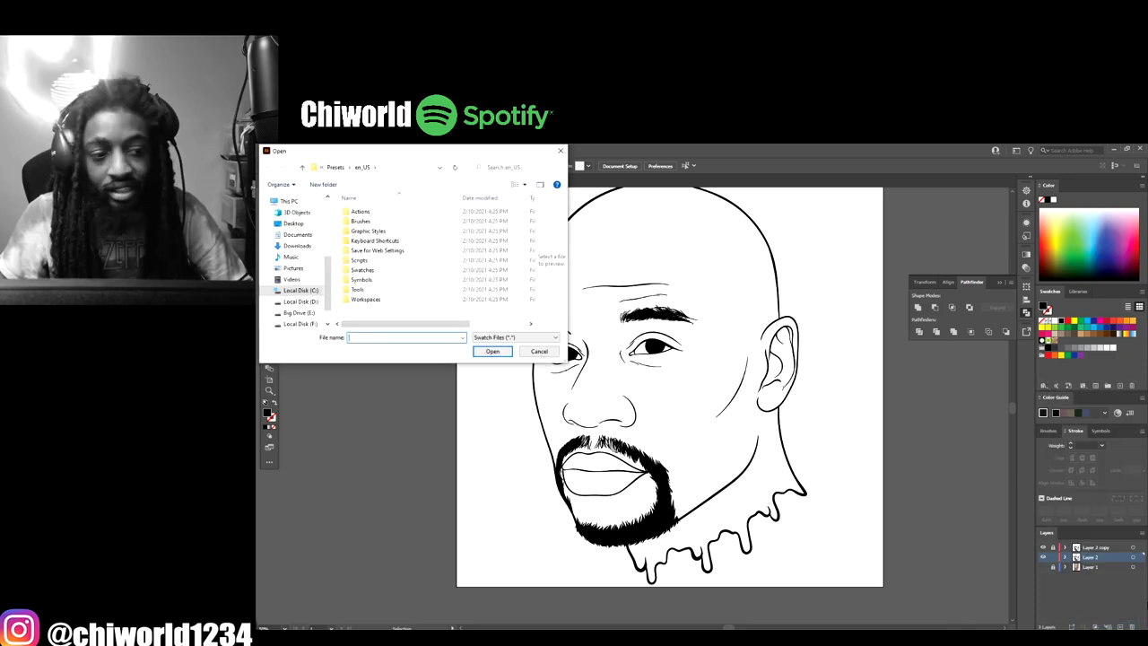
{"action": "left_click", "coordinate": [298, 223]}
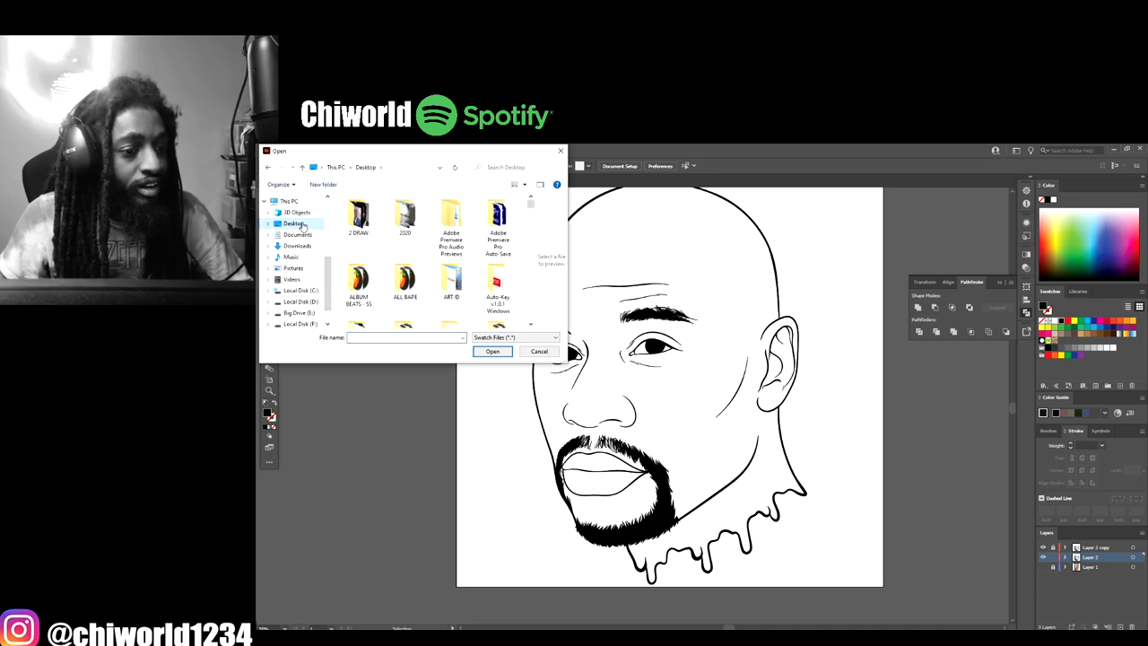
{"action": "scroll", "coordinate": [381, 238], "scroll_direction": "down", "scroll_amount": 2}
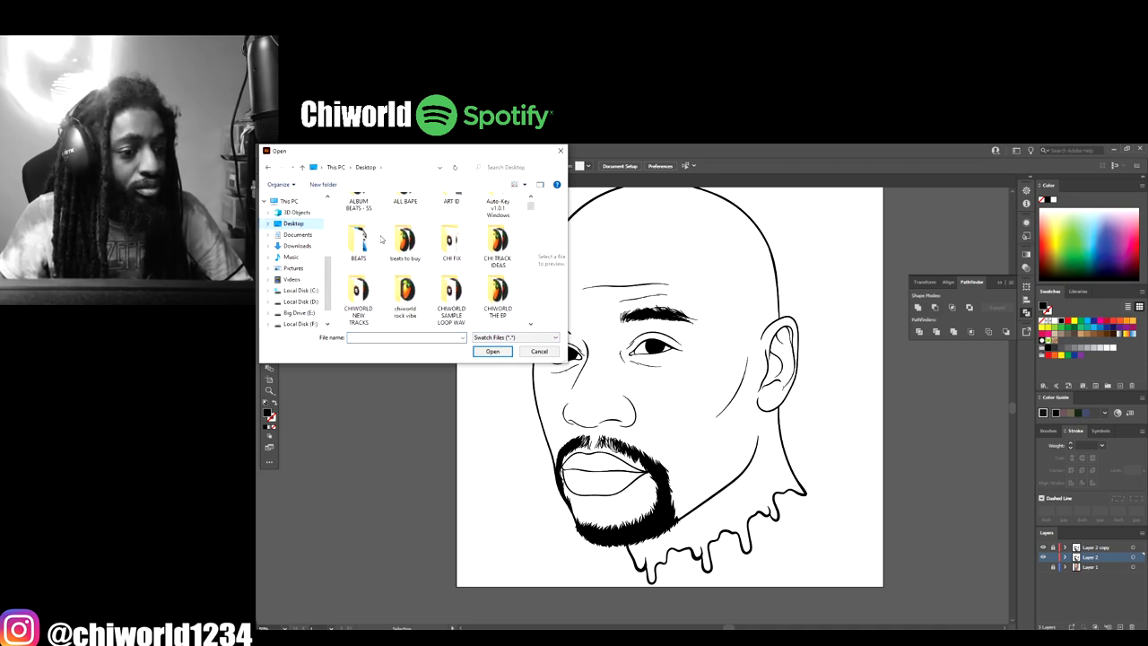
{"action": "scroll", "coordinate": [382, 240], "scroll_direction": "down", "scroll_amount": 1}
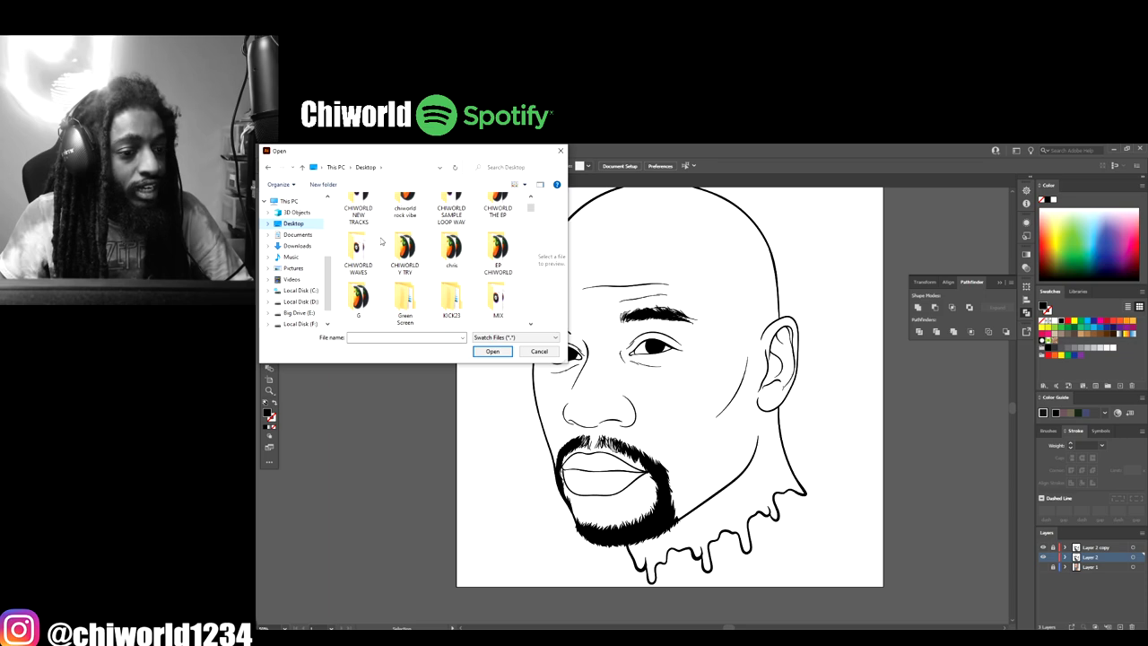
{"action": "scroll", "coordinate": [381, 240], "scroll_direction": "down", "scroll_amount": 1}
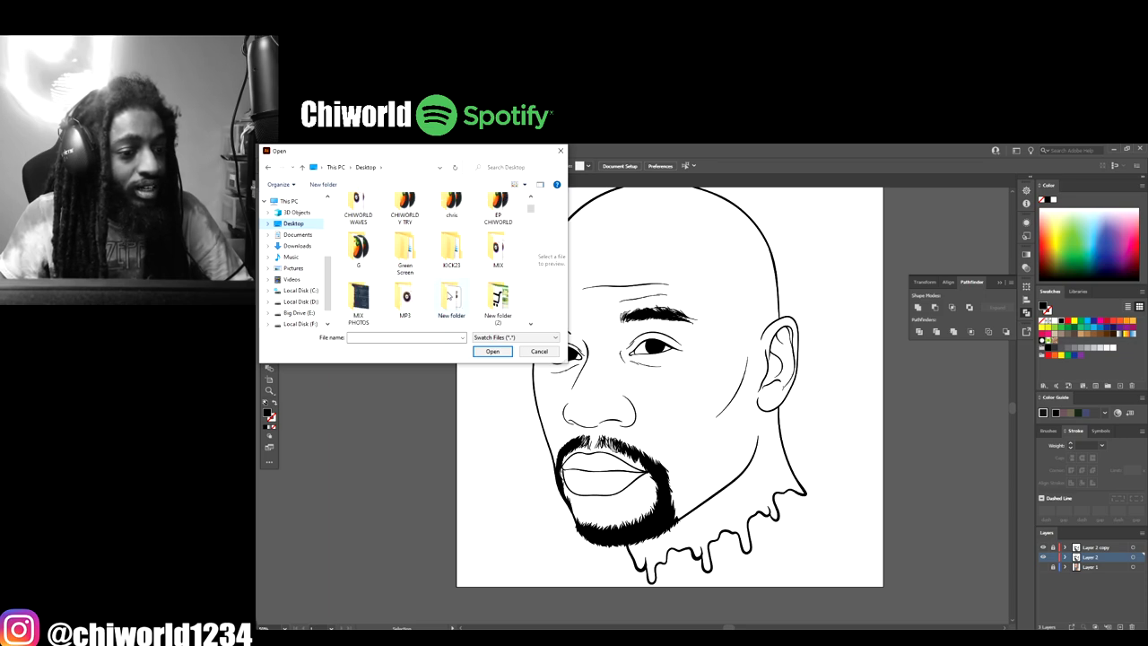
{"action": "double_click", "coordinate": [448, 296]}
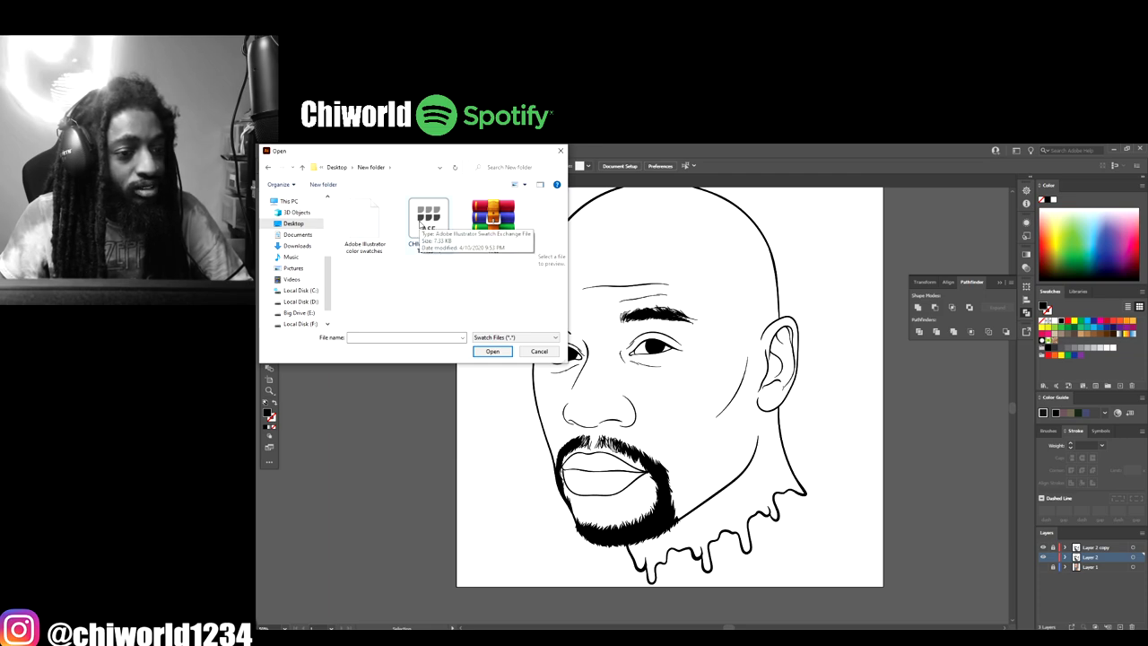
{"action": "double_click", "coordinate": [436, 222]}
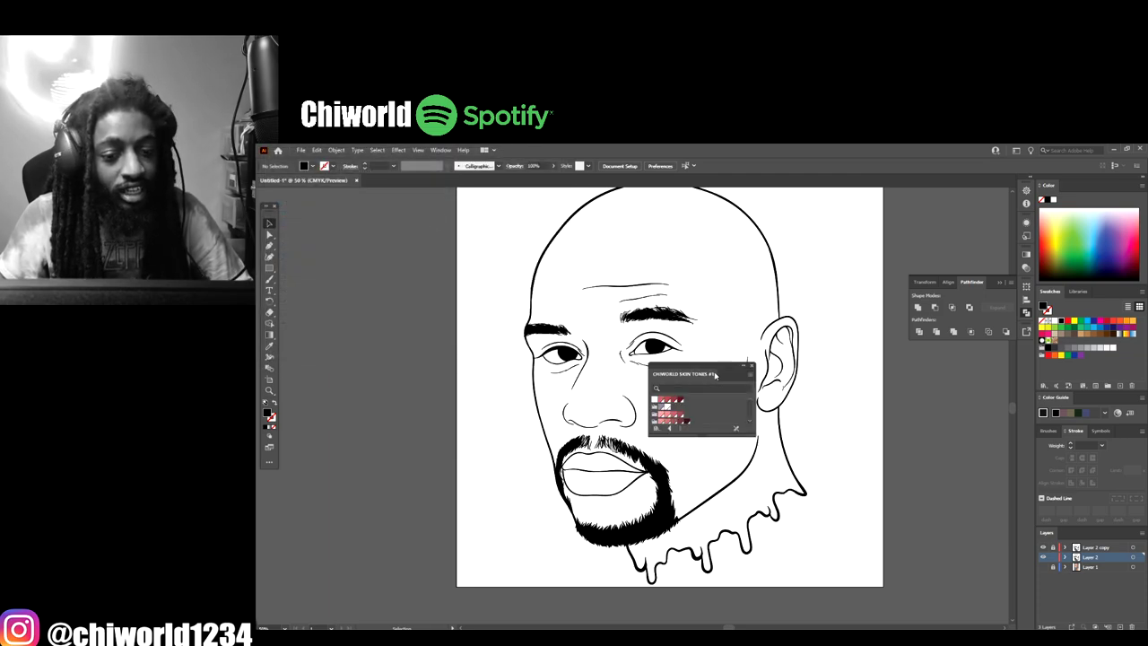
Step: Dock the skin-tone swatches, draw an orange rectangle over the whole artboard, and bring up its Arrange options
{"action": "left_click_drag", "start_coordinate": [706, 367], "coordinate": [1096, 296]}
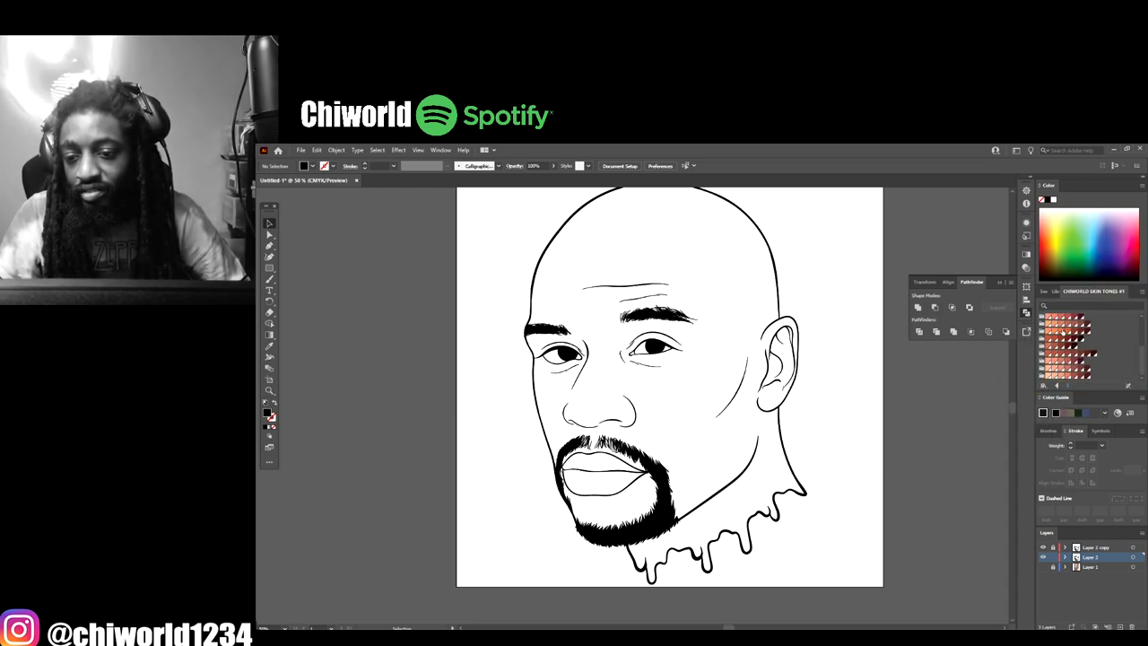
{"action": "left_click", "coordinate": [1059, 338]}
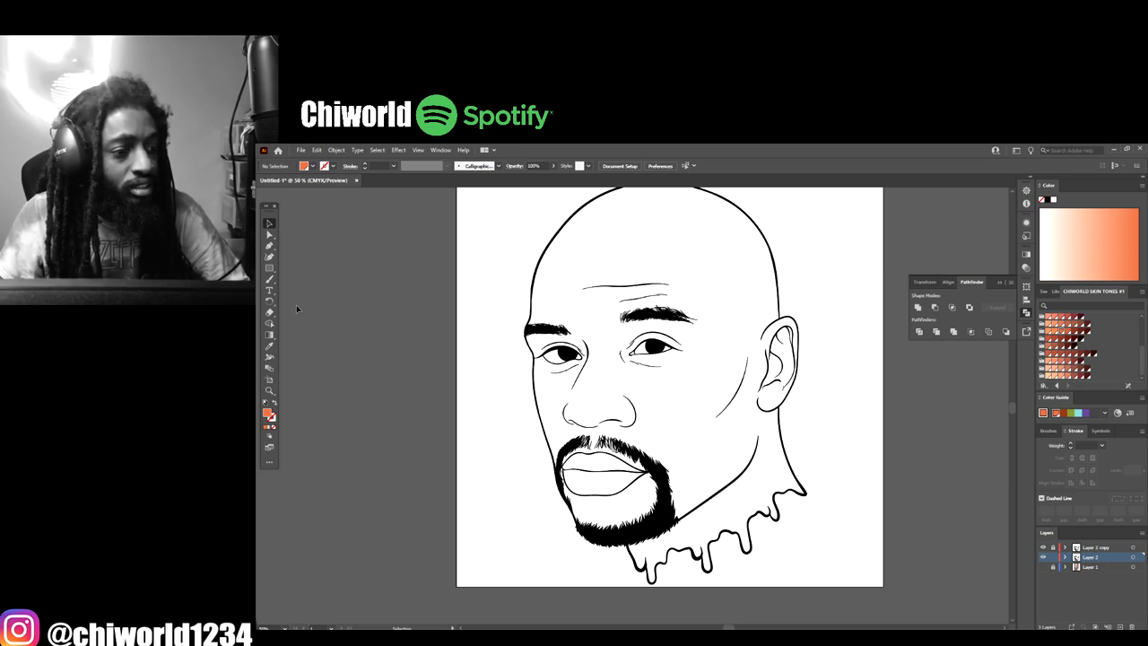
{"action": "left_click", "coordinate": [268, 267]}
{"action": "scroll", "coordinate": [429, 282], "scroll_direction": "up", "scroll_amount": 2}
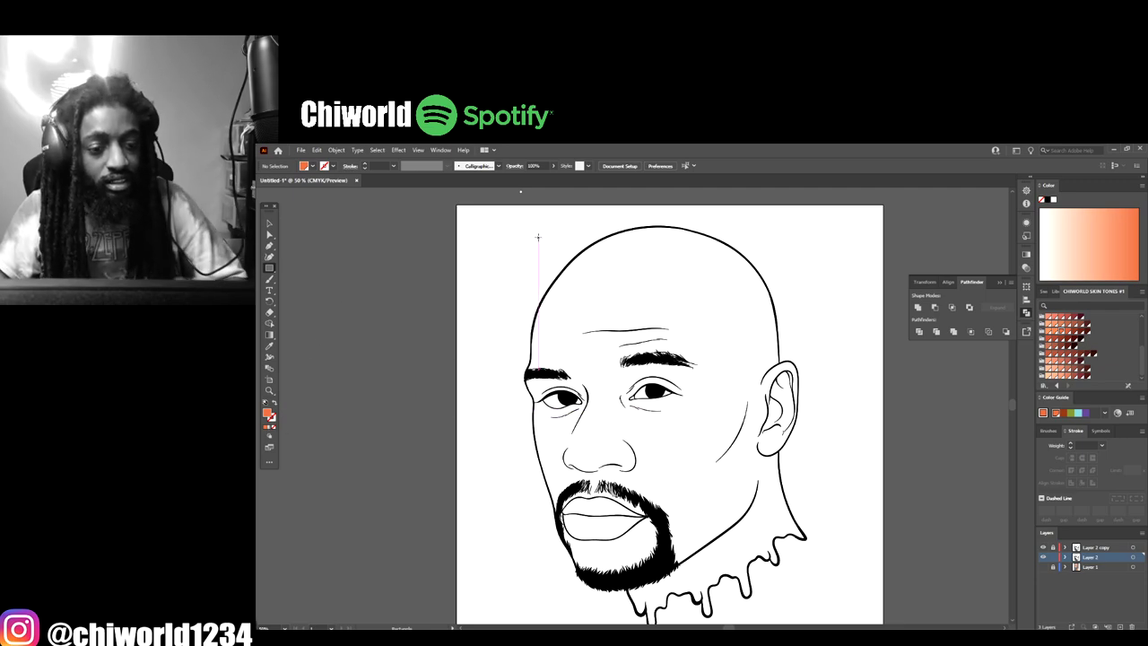
{"action": "key", "text": "ctrl+minus"}
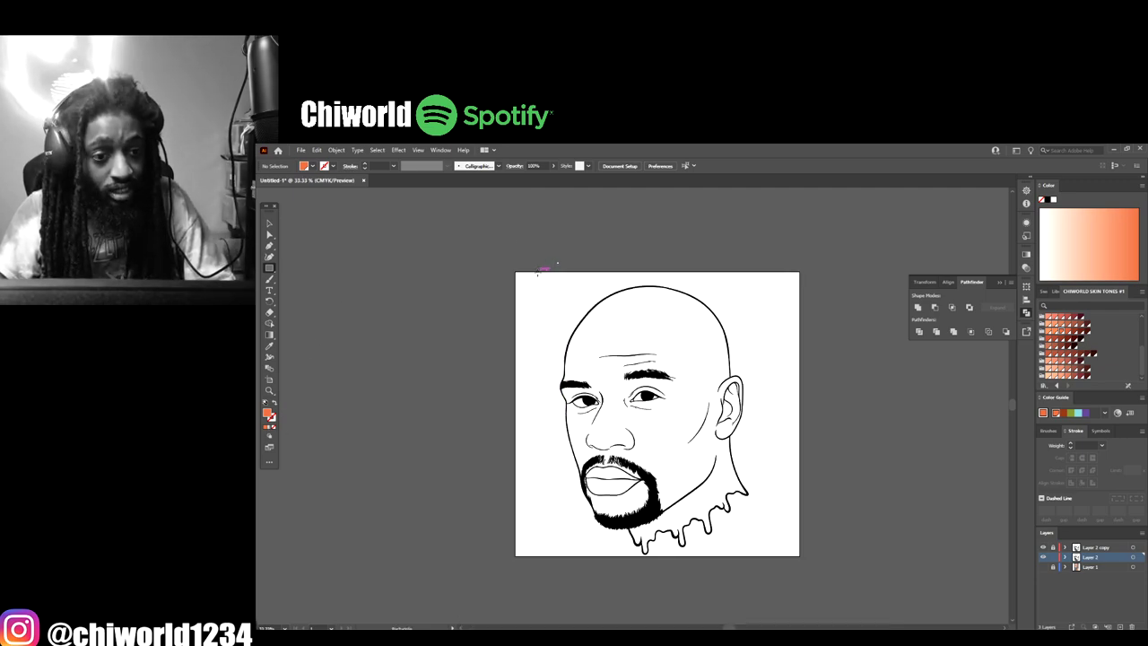
{"action": "mouse_move", "coordinate": [534, 273]}
{"action": "left_mouse_down"}
{"action": "mouse_move", "coordinate": [777, 480]}
{"action": "mouse_move", "coordinate": [785, 557]}
{"action": "left_mouse_up"}
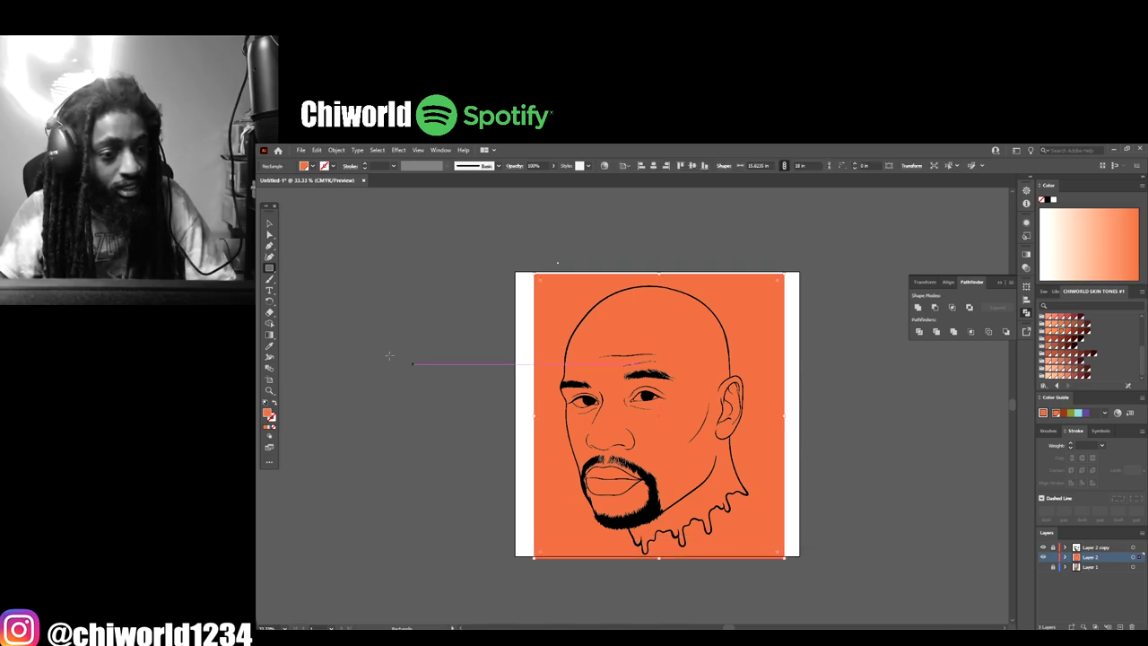
{"action": "left_click", "coordinate": [271, 222]}
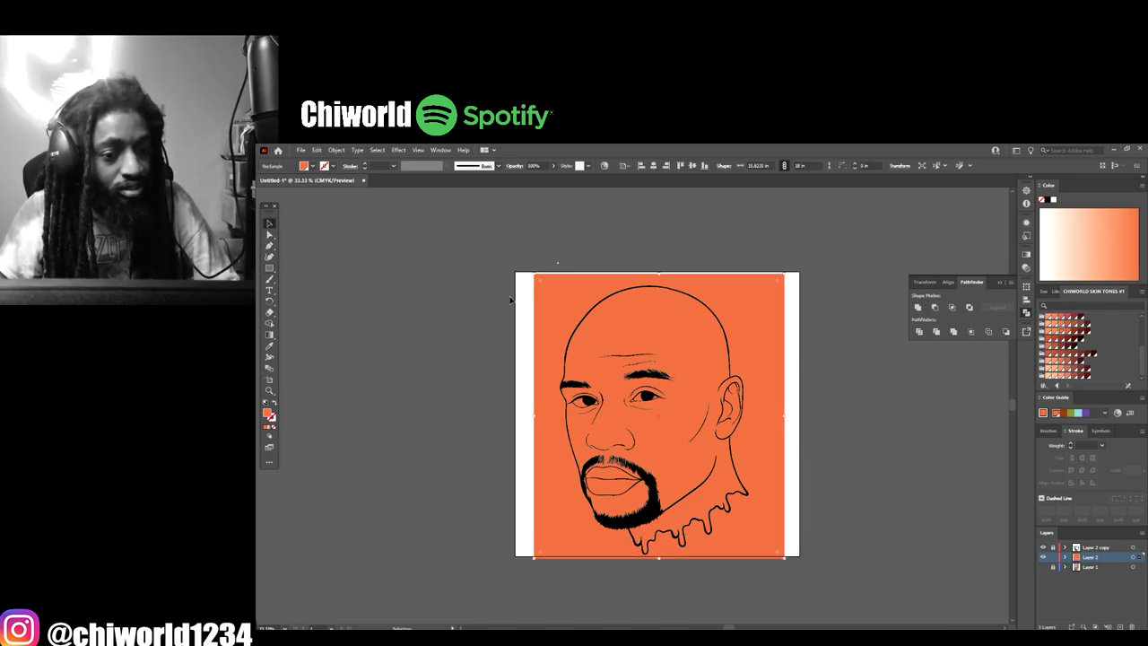
{"action": "right_click", "coordinate": [557, 311]}
{"action": "mouse_move", "coordinate": [631, 476]}
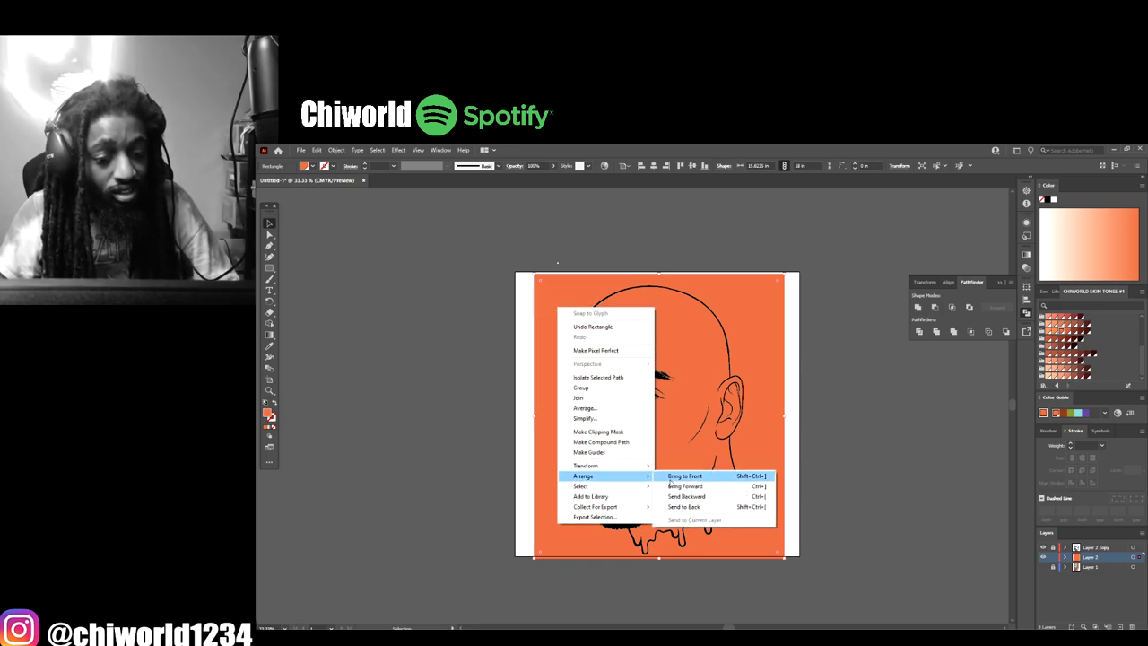
Step: Send the orange rectangle to the back, Pathfinder-Merge everything, and isolate the merged group
{"action": "left_click", "coordinate": [725, 507]}
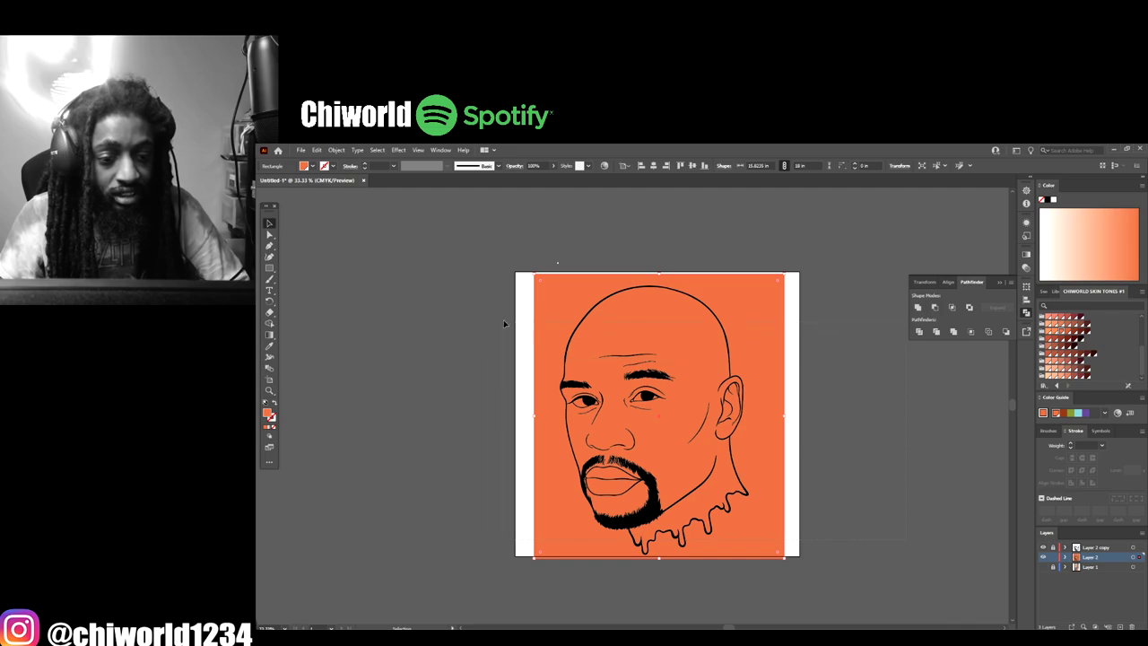
{"action": "key", "text": "ctrl+a"}
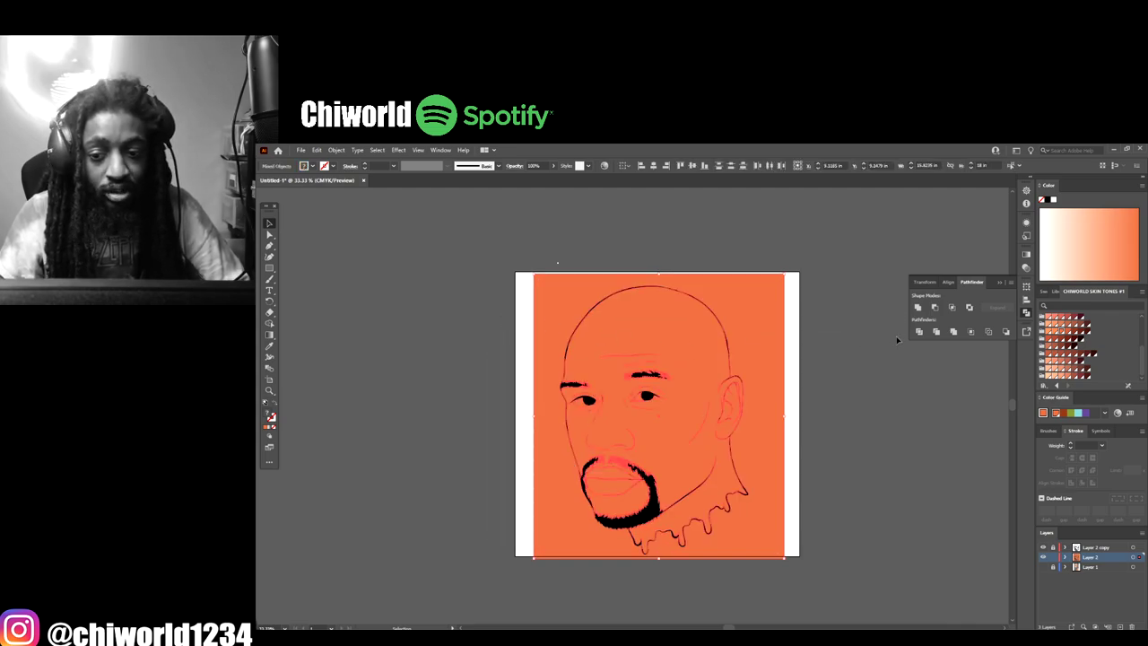
{"action": "left_click", "coordinate": [955, 333]}
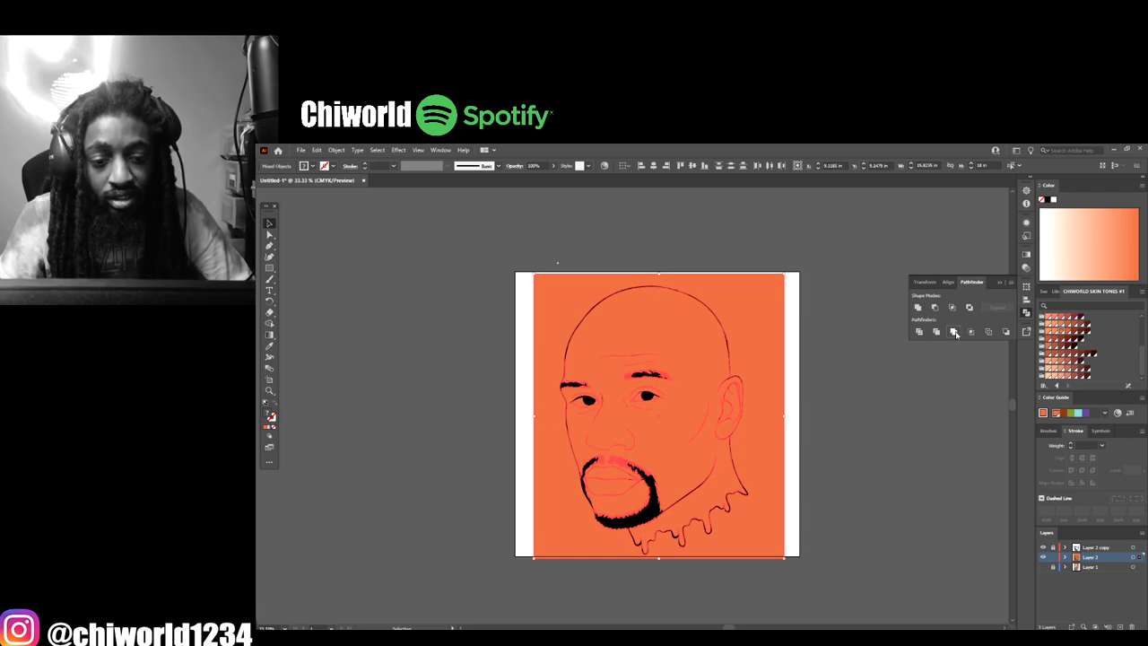
{"action": "right_click", "coordinate": [761, 332]}
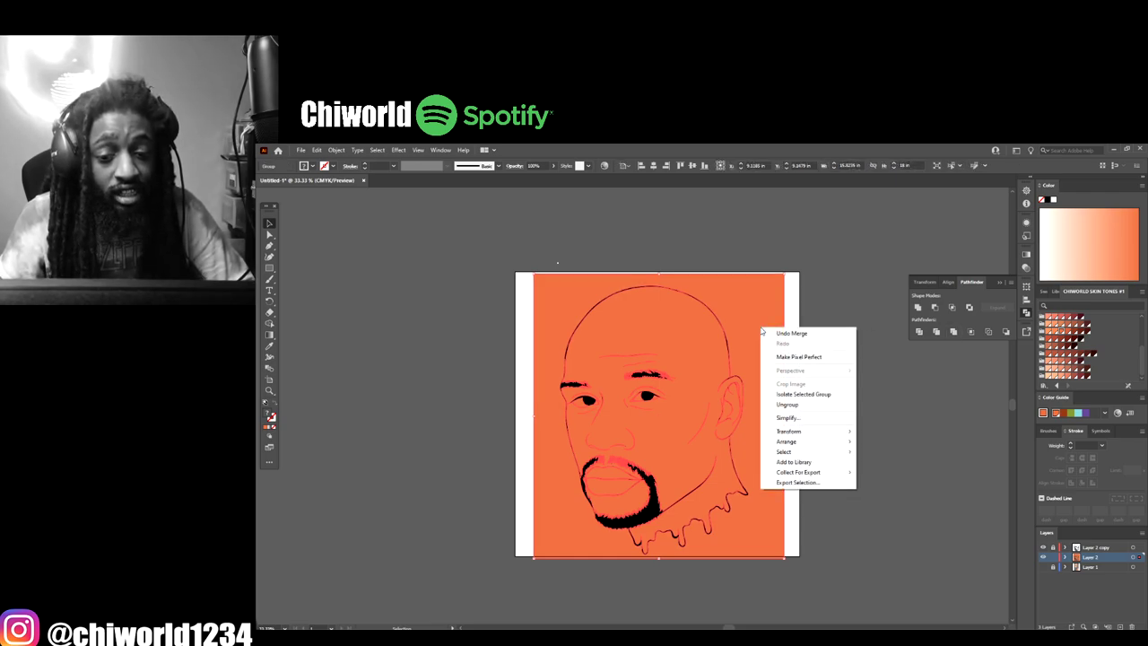
{"action": "left_click", "coordinate": [785, 395]}
Step: Delete the orange region outside the head outline, then zoom in on the eyes and nose
{"action": "scroll", "coordinate": [709, 421], "scroll_direction": "down", "scroll_amount": 1}
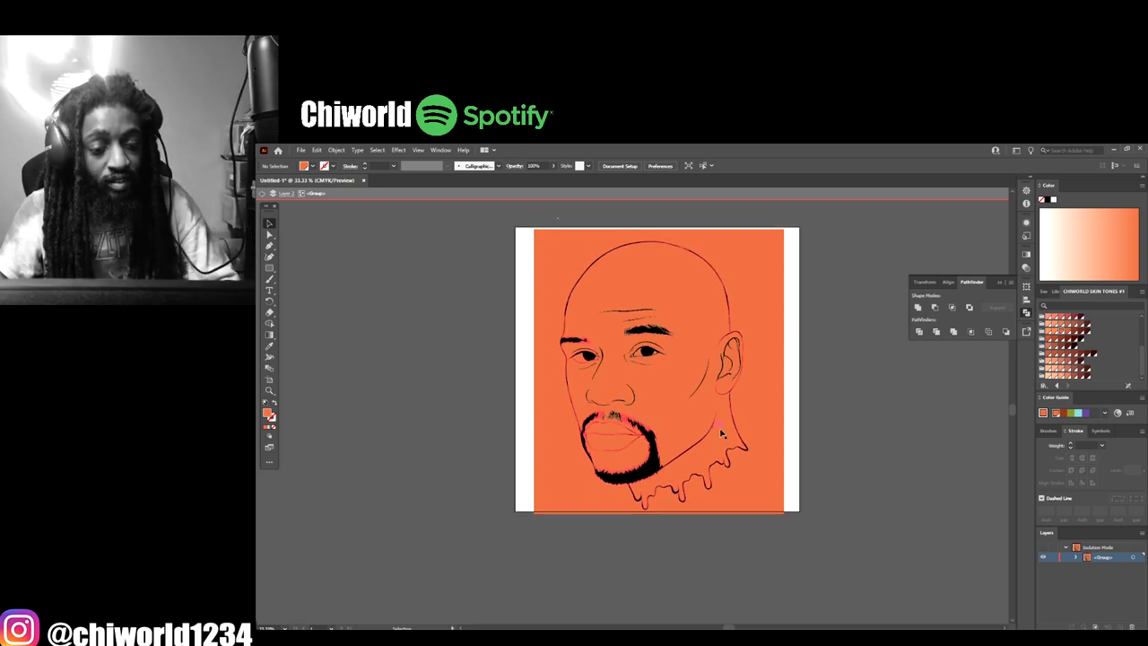
{"action": "key", "text": "ctrl+equal"}
{"action": "key", "text": "ctrl+equal"}
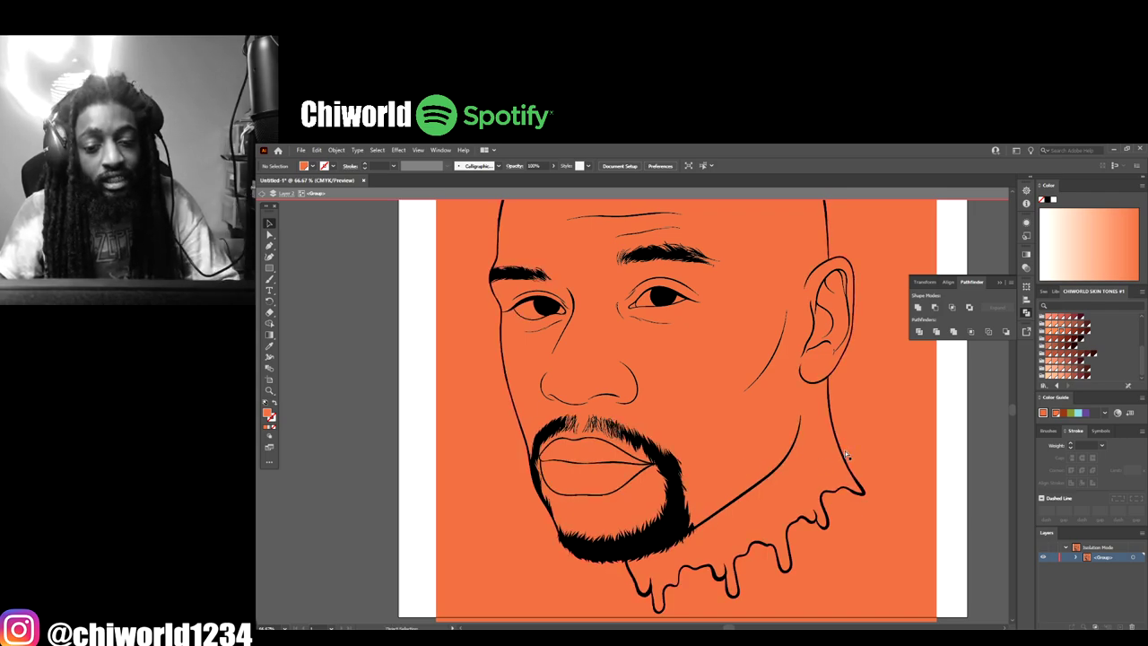
{"action": "key", "text": "ctrl+minus"}
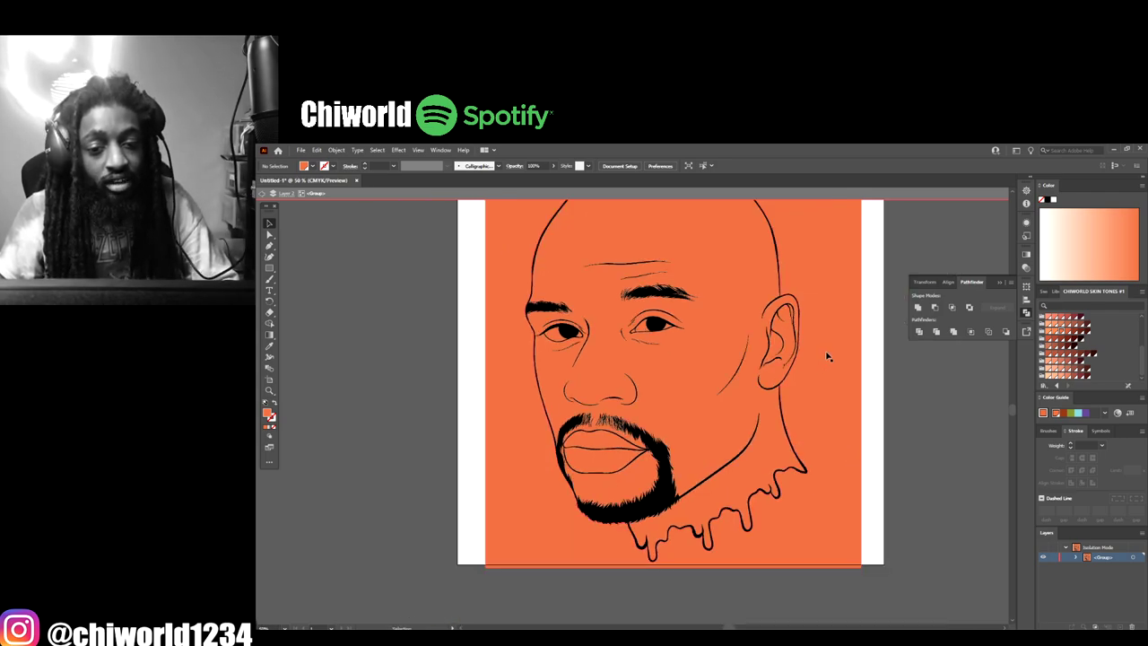
{"action": "left_click", "coordinate": [827, 356]}
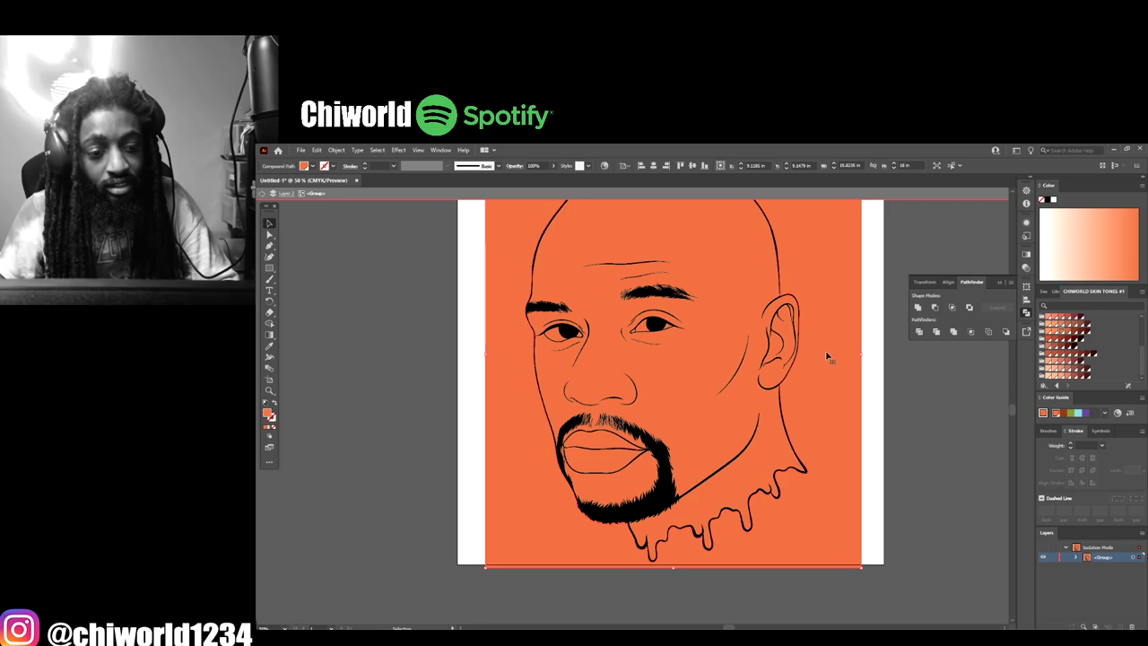
{"action": "scroll", "coordinate": [827, 359], "scroll_direction": "up", "scroll_amount": 2}
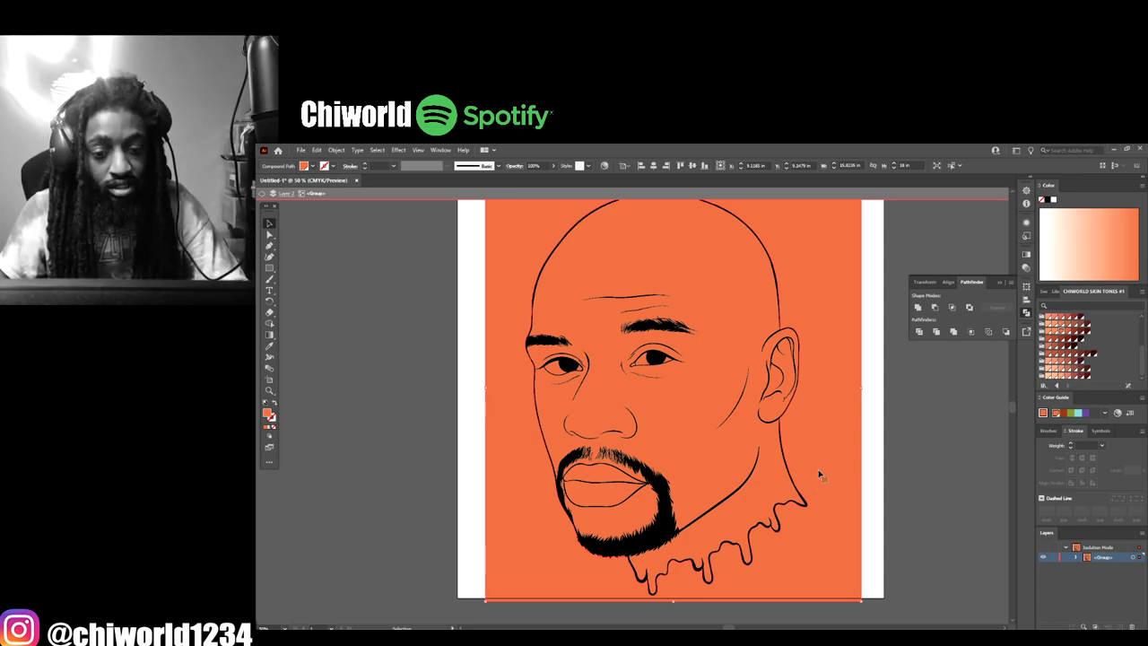
{"action": "key", "text": "Delete"}
{"action": "key", "text": "ctrl+minus"}
{"action": "key", "text": "ctrl+0"}
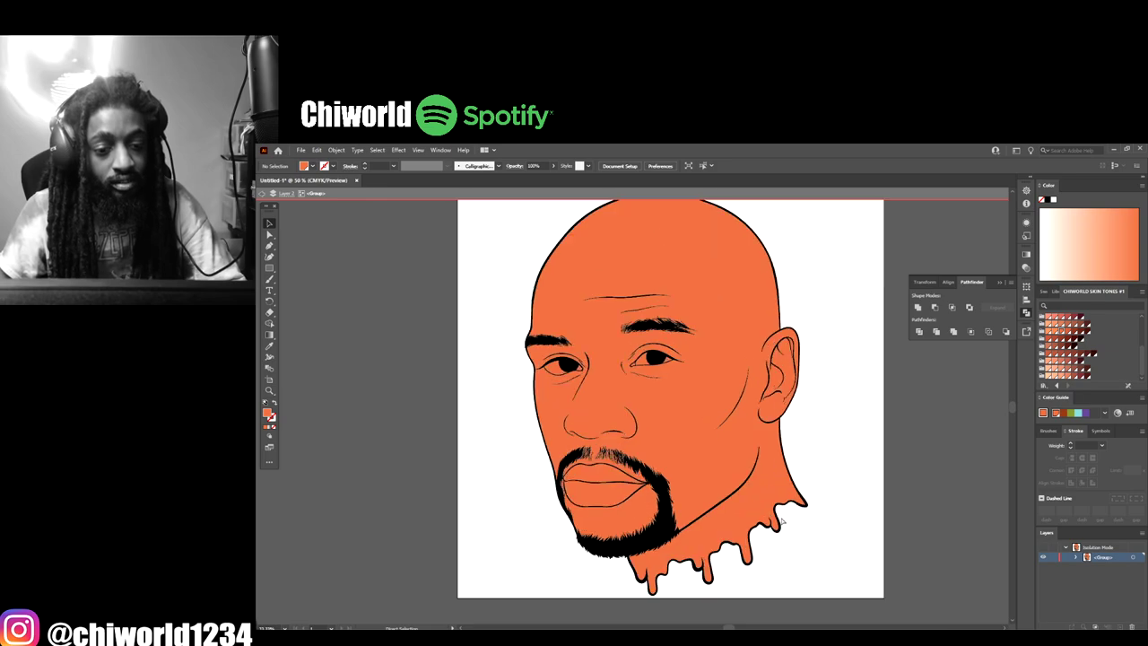
{"action": "key", "text": "ctrl+plus"}
{"action": "key", "text": "ctrl+plus"}
{"action": "key", "text": "ctrl+plus"}
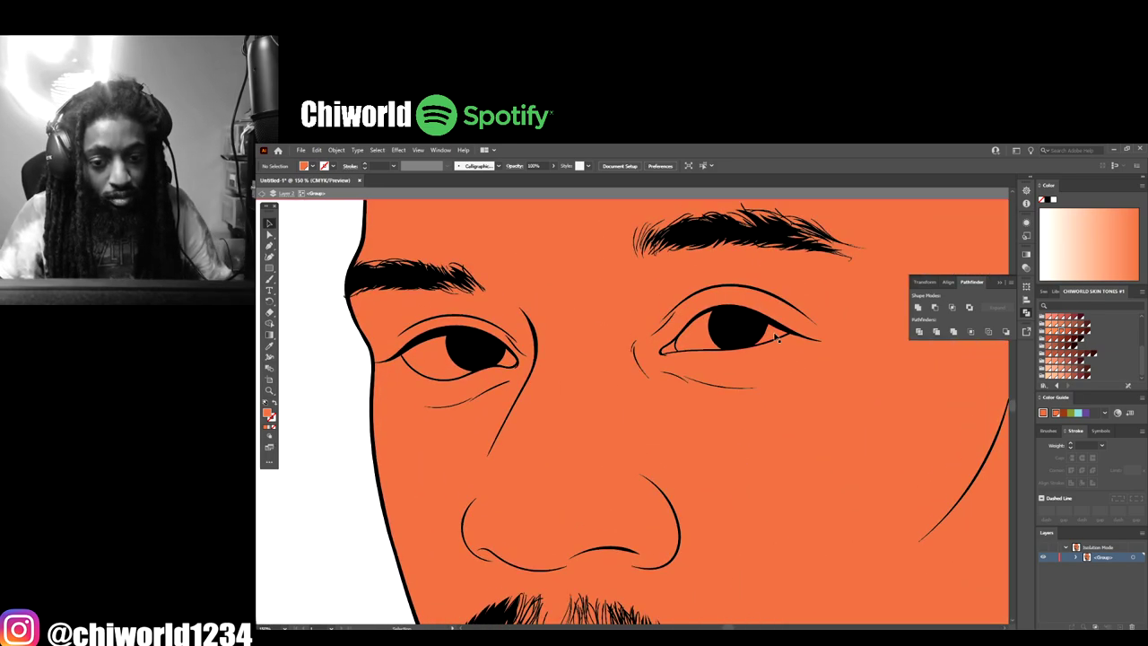
Step: Fill both eye shapes with white
{"action": "left_click", "coordinate": [776, 337]}
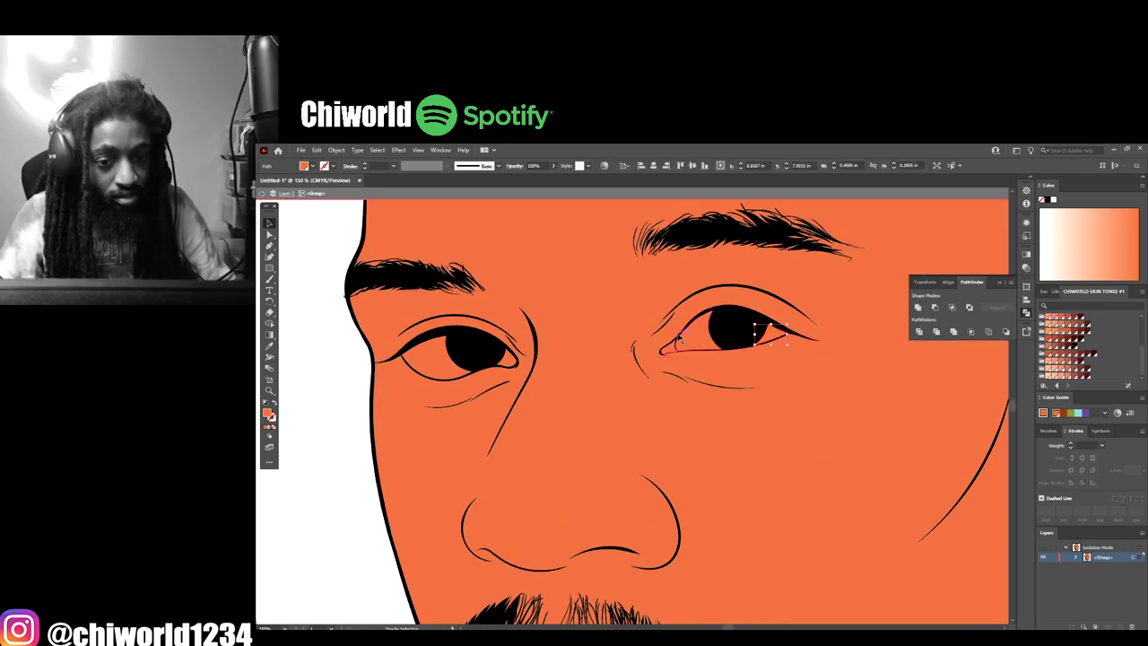
{"action": "left_click", "coordinate": [702, 337]}
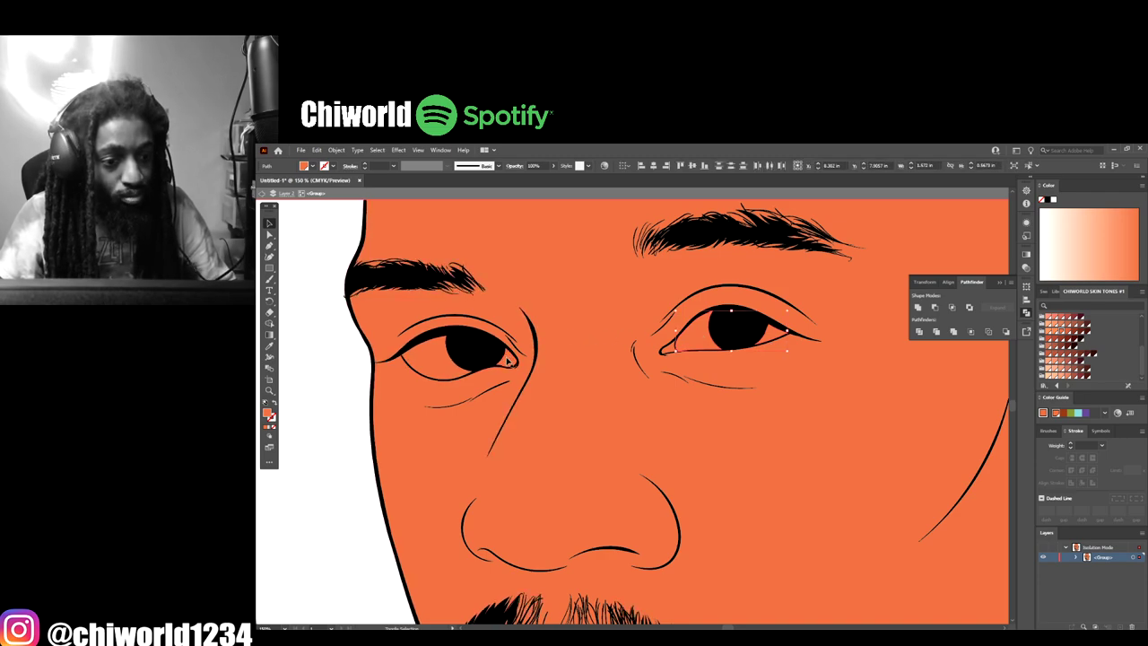
{"action": "left_click", "coordinate": [447, 365], "text": "shift"}
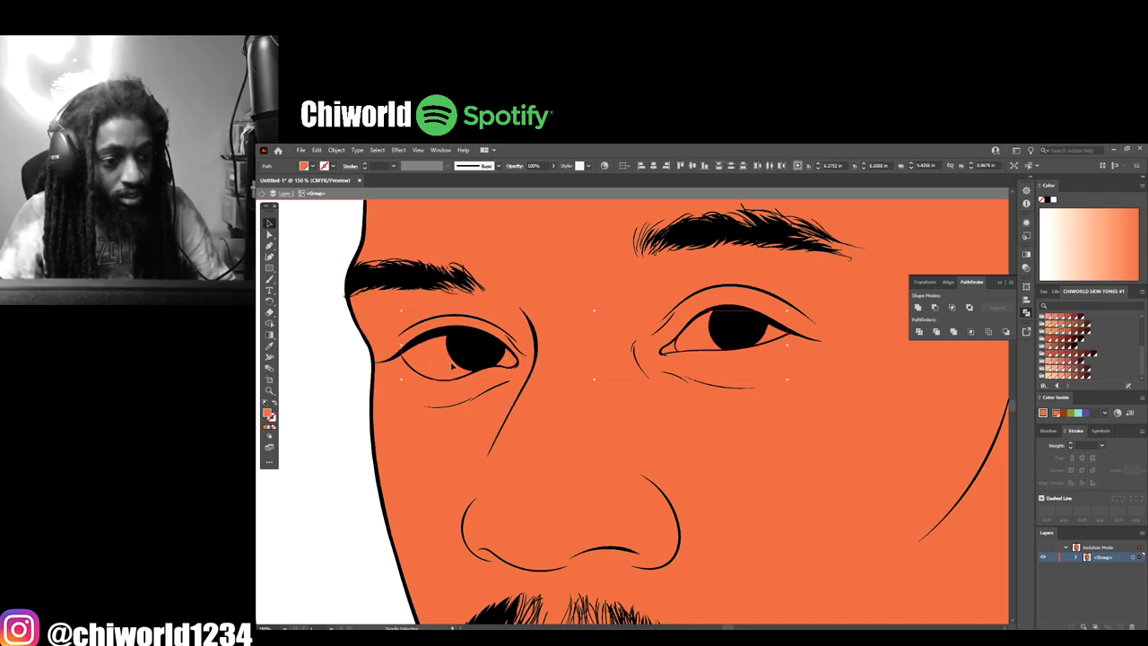
{"action": "scroll", "coordinate": [1094, 352], "scroll_direction": "up", "scroll_amount": 3}
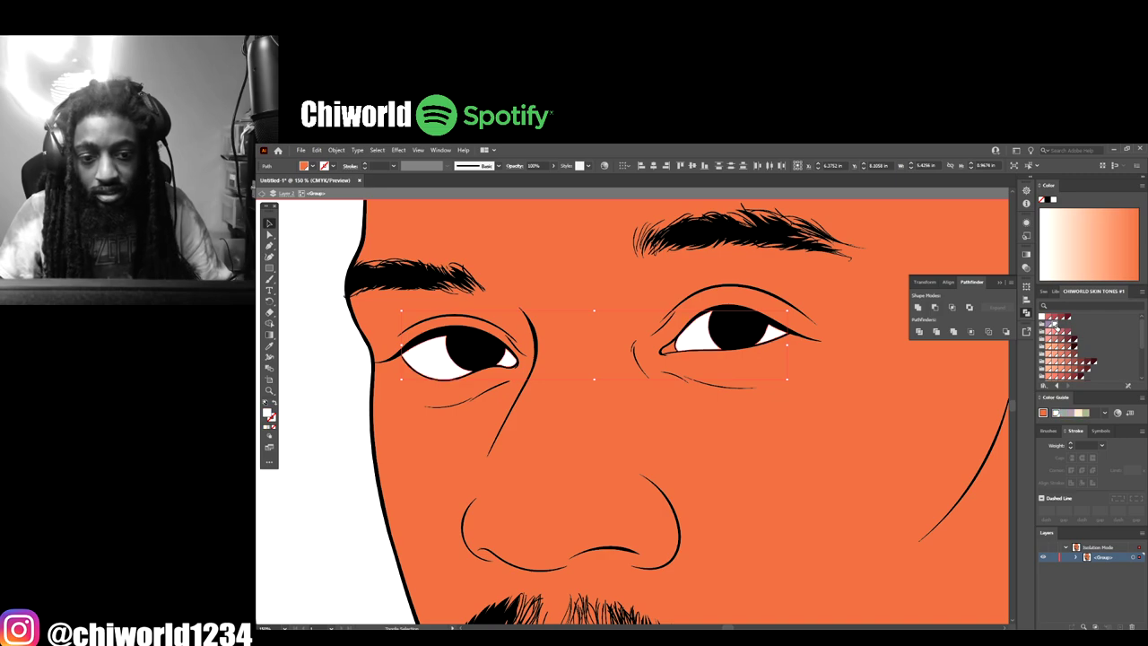
{"action": "left_click", "coordinate": [1057, 328]}
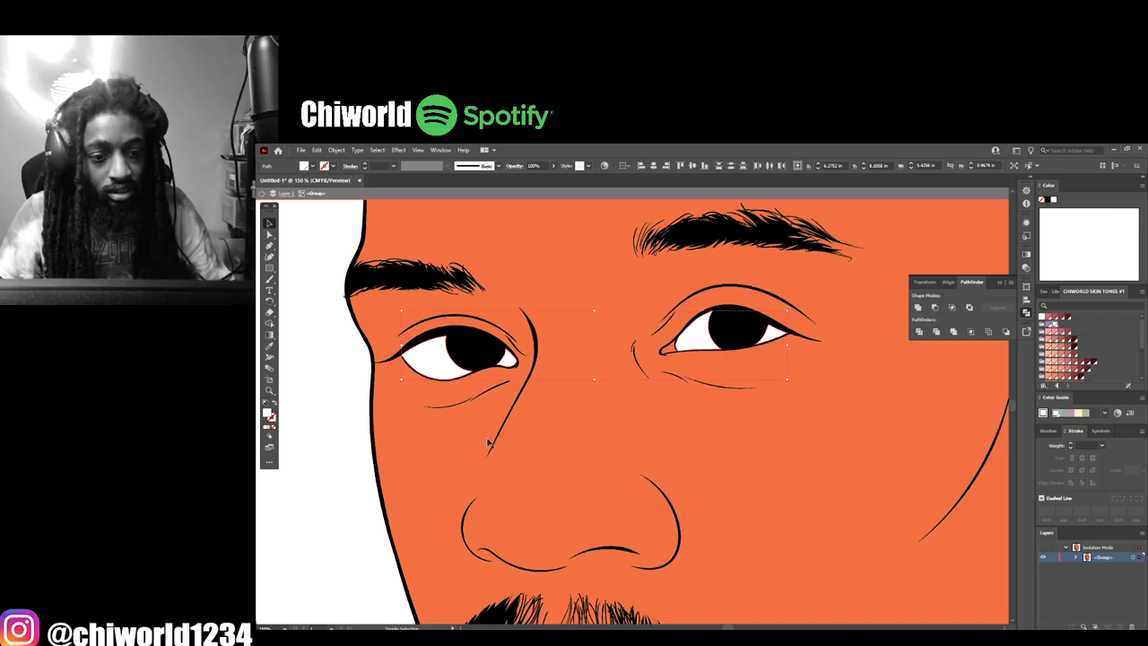
Step: Tint the right eye's inner-corner shape light pink and deselect it
{"action": "left_click", "coordinate": [671, 352]}
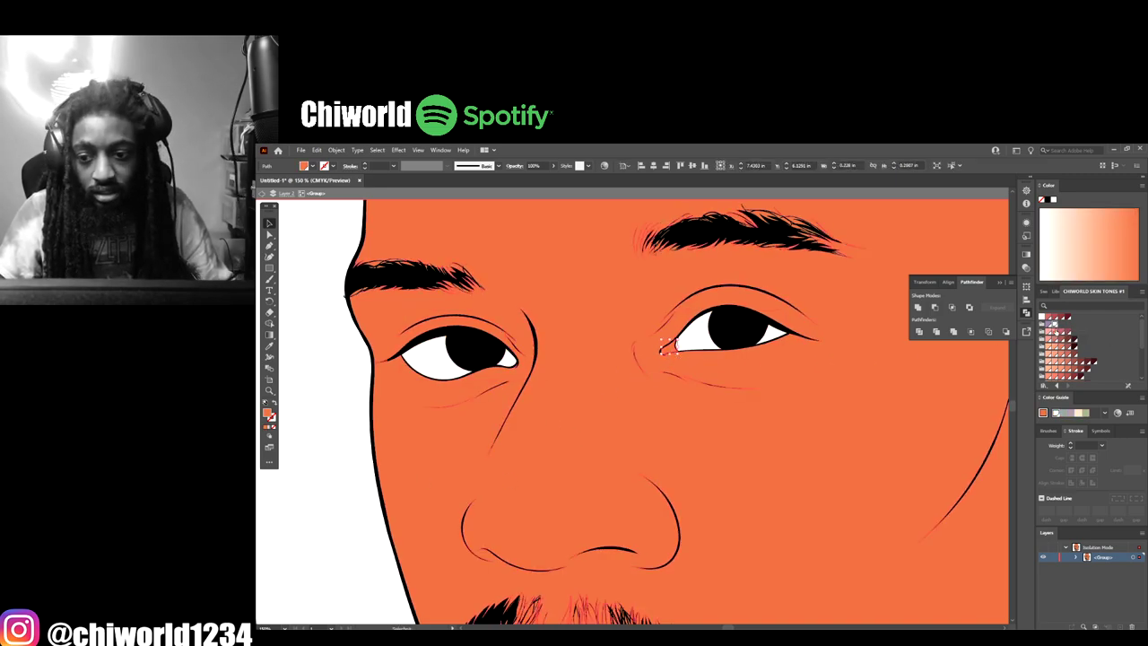
{"action": "left_click", "coordinate": [1061, 347]}
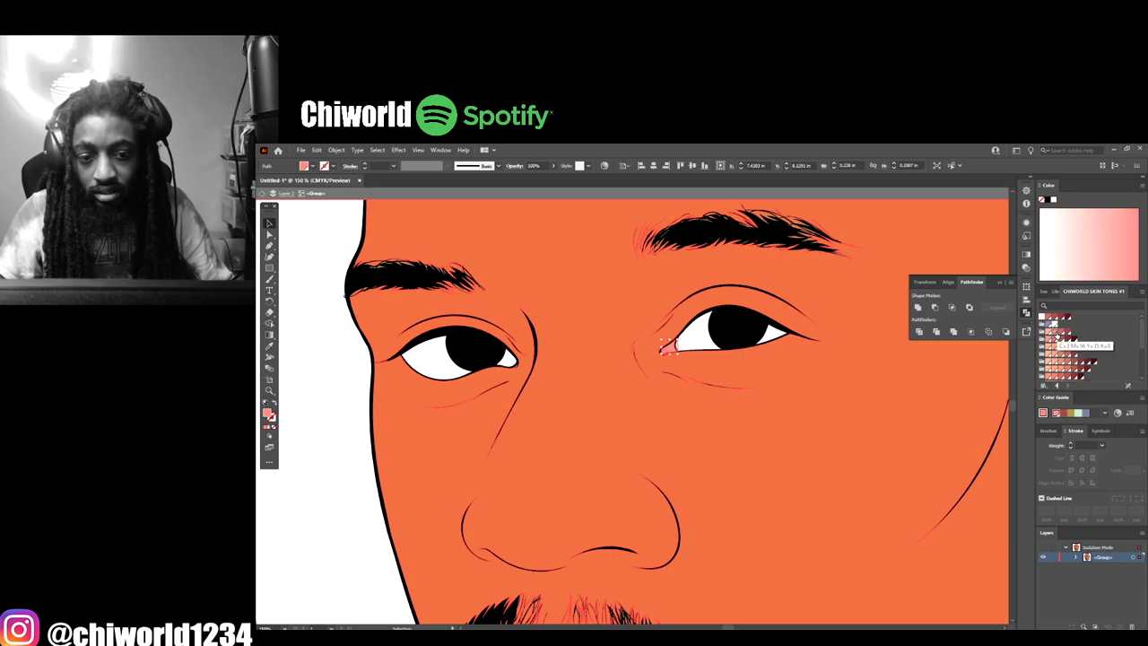
{"action": "left_click", "coordinate": [303, 520]}
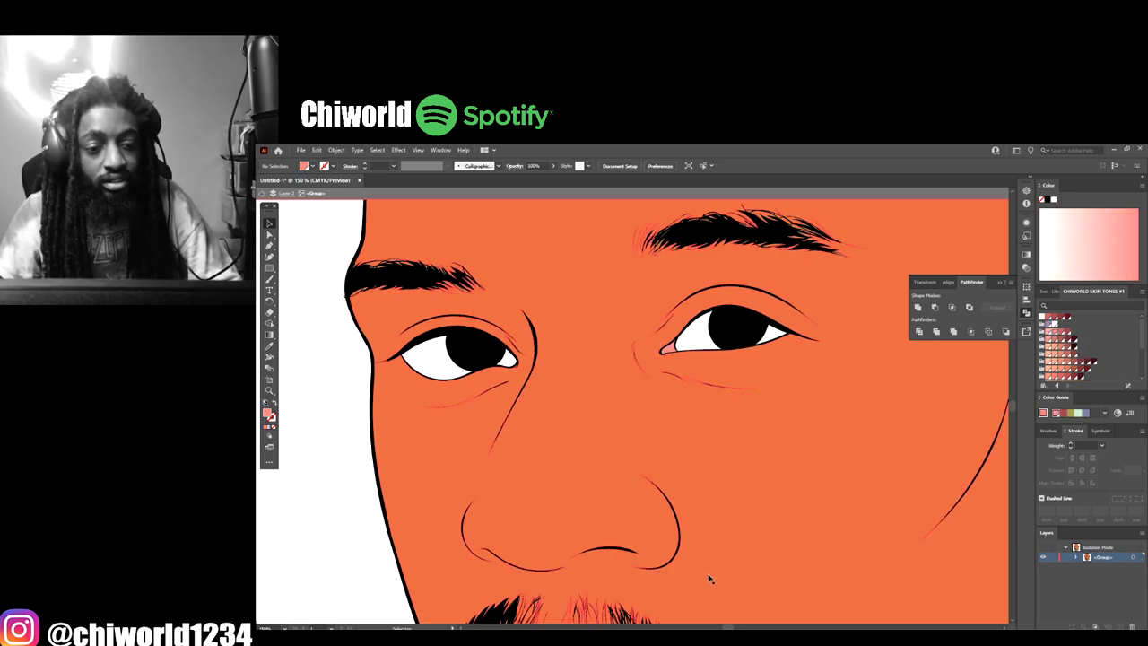
{"action": "key", "text": "ctrl+minus"}
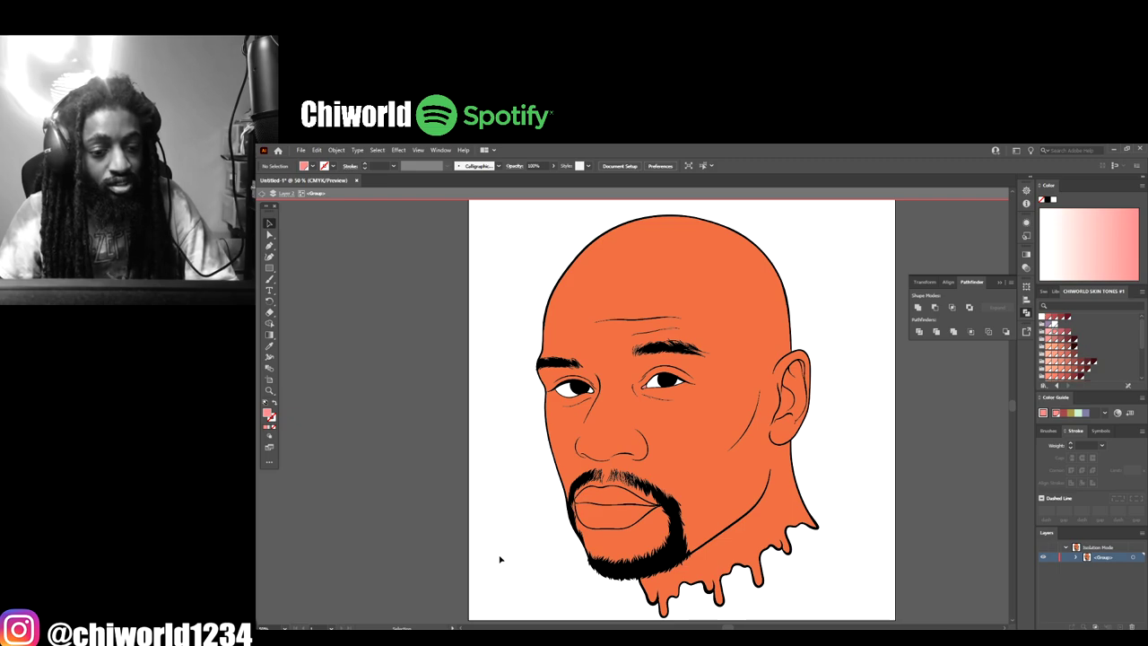
Step: Try several mauve and pink swatches on the lips, returning to a lighter pink
{"action": "scroll", "coordinate": [501, 558], "scroll_direction": "down", "scroll_amount": 2}
{"action": "scroll", "coordinate": [526, 556], "scroll_direction": "up", "scroll_amount": 6}
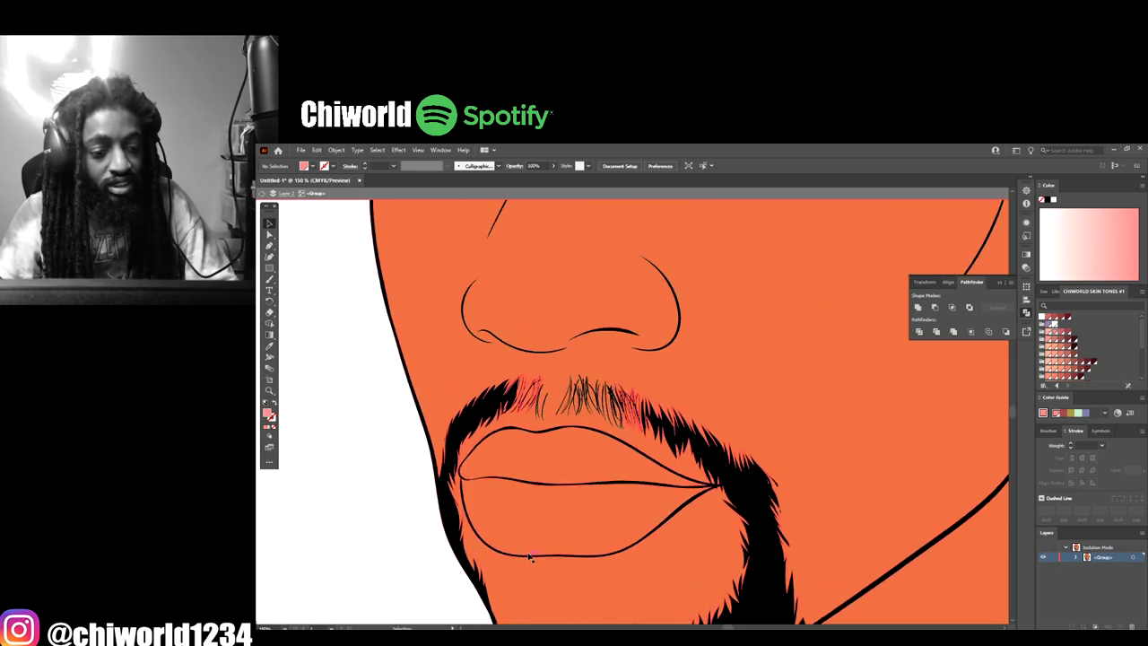
{"action": "left_click", "coordinate": [581, 472]}
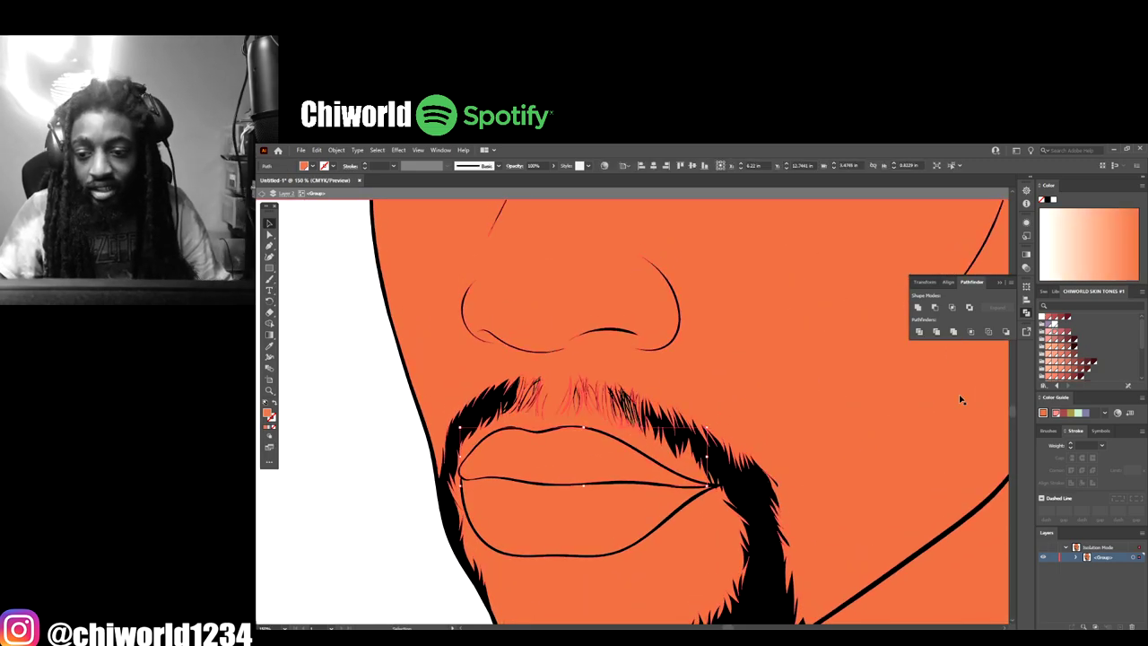
{"action": "left_click", "coordinate": [1063, 345]}
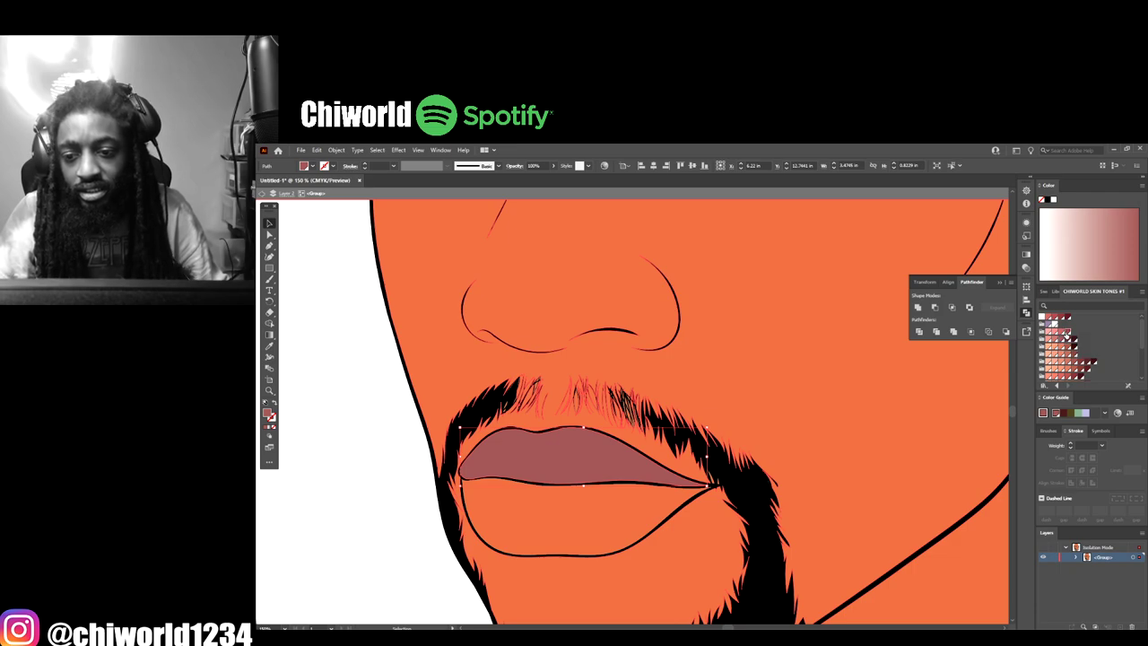
{"action": "left_click", "coordinate": [1063, 337]}
{"action": "left_click", "coordinate": [1063, 336]}
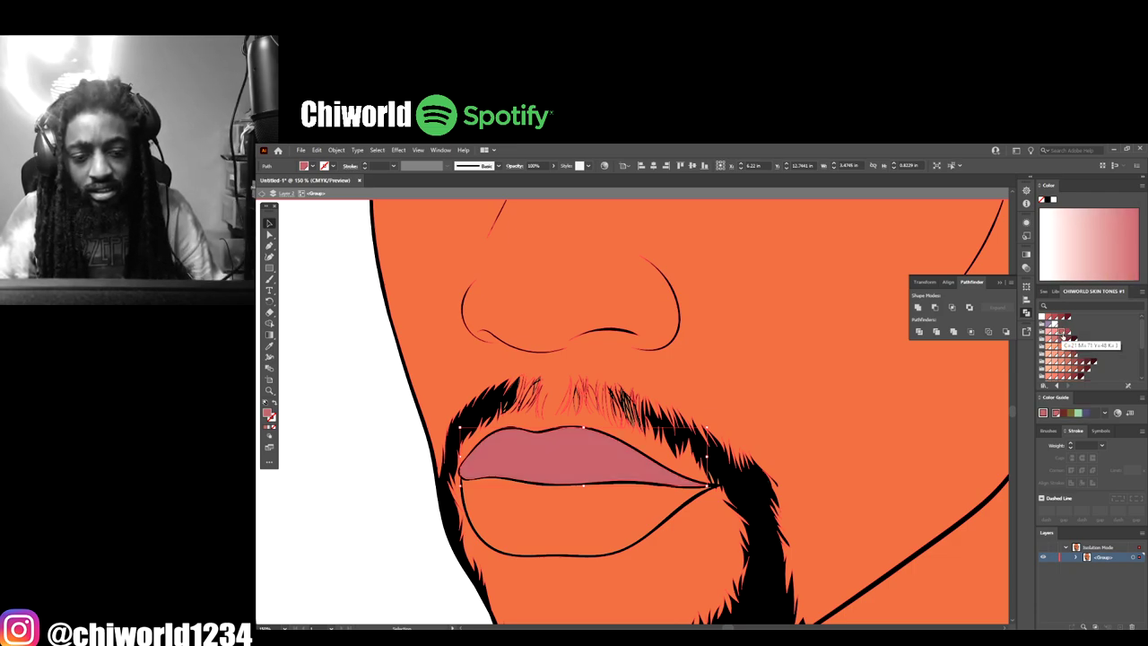
{"action": "left_click", "coordinate": [1074, 363]}
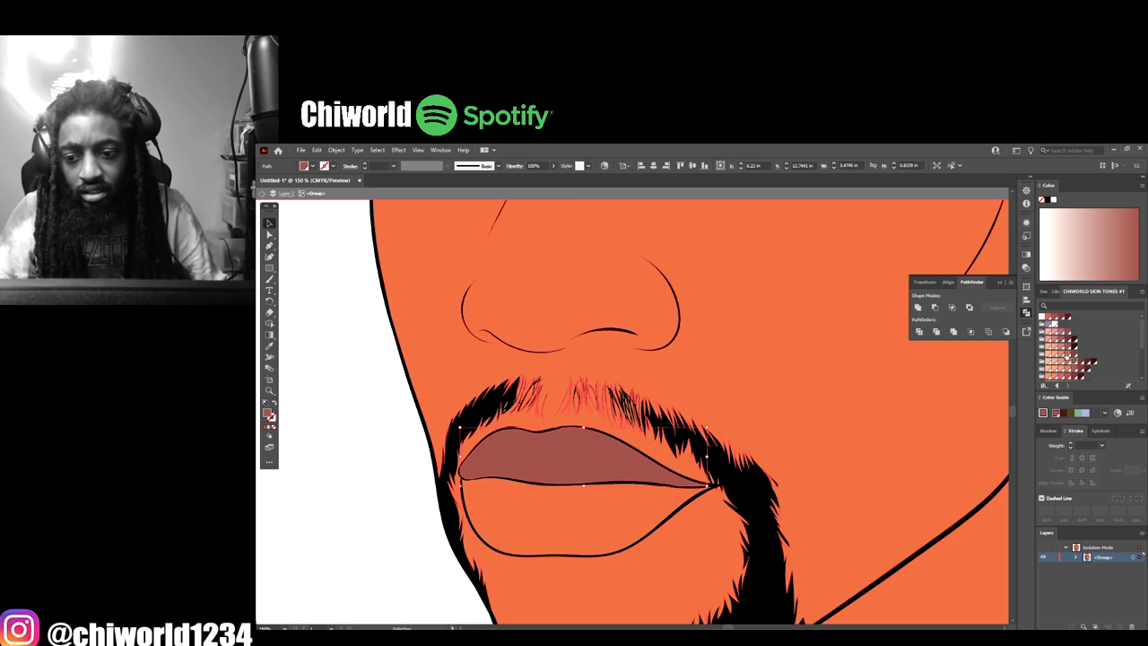
{"action": "left_click", "coordinate": [1068, 357]}
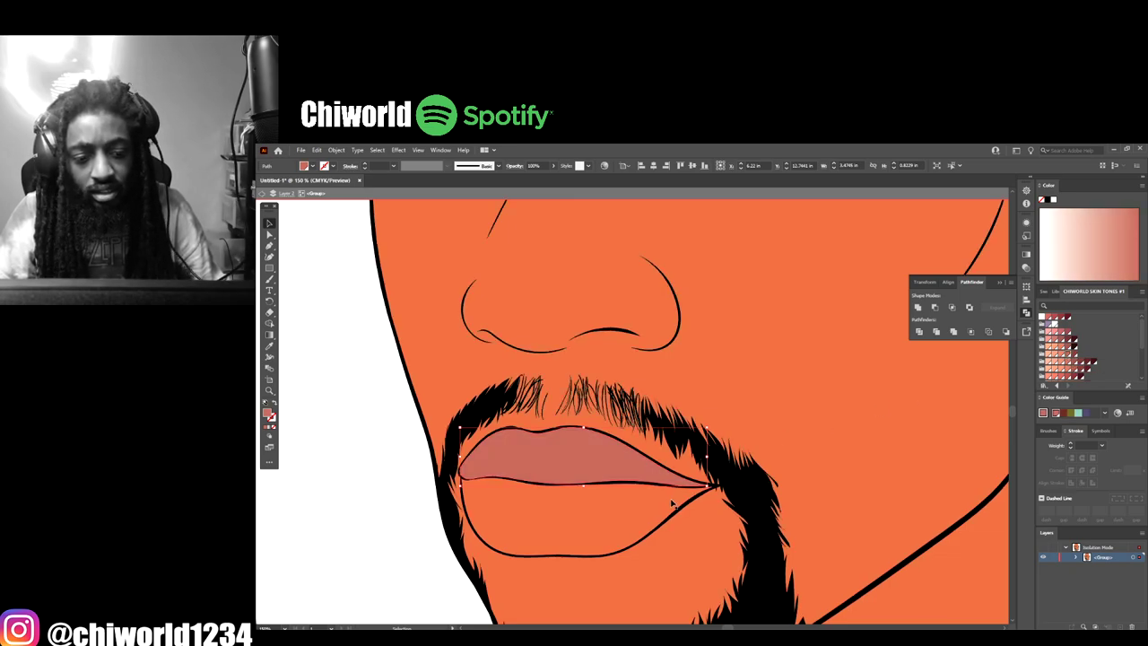
Step: Fill the lower lip light pink and the upper lip a darker red, then deselect
{"action": "left_click", "coordinate": [621, 514]}
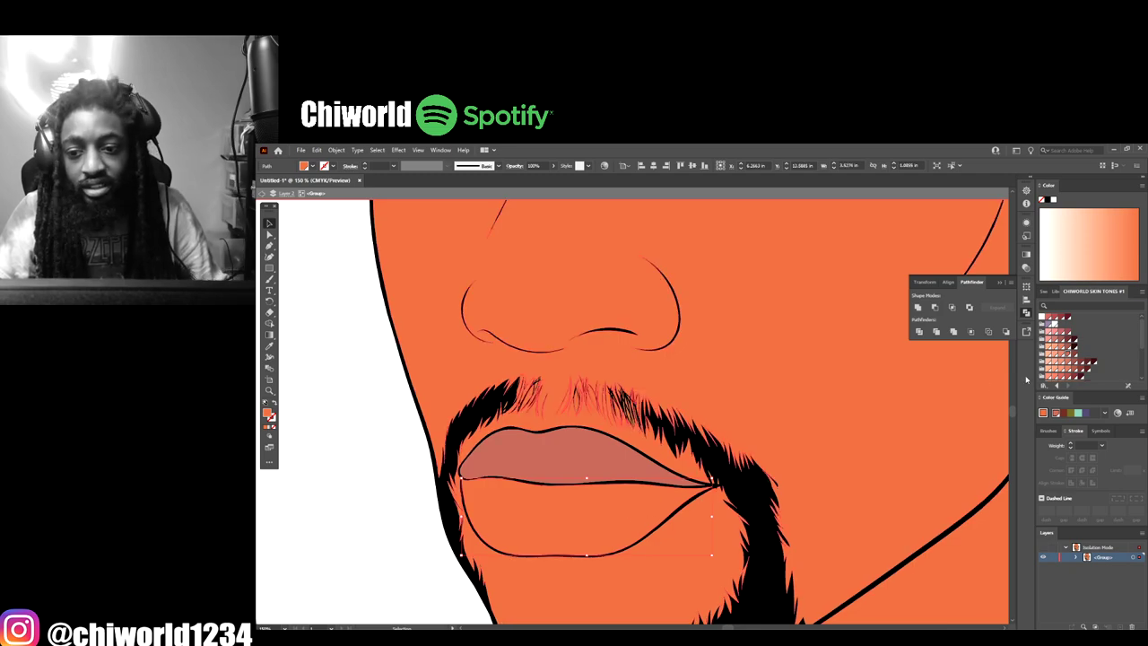
{"action": "left_click", "coordinate": [1067, 345]}
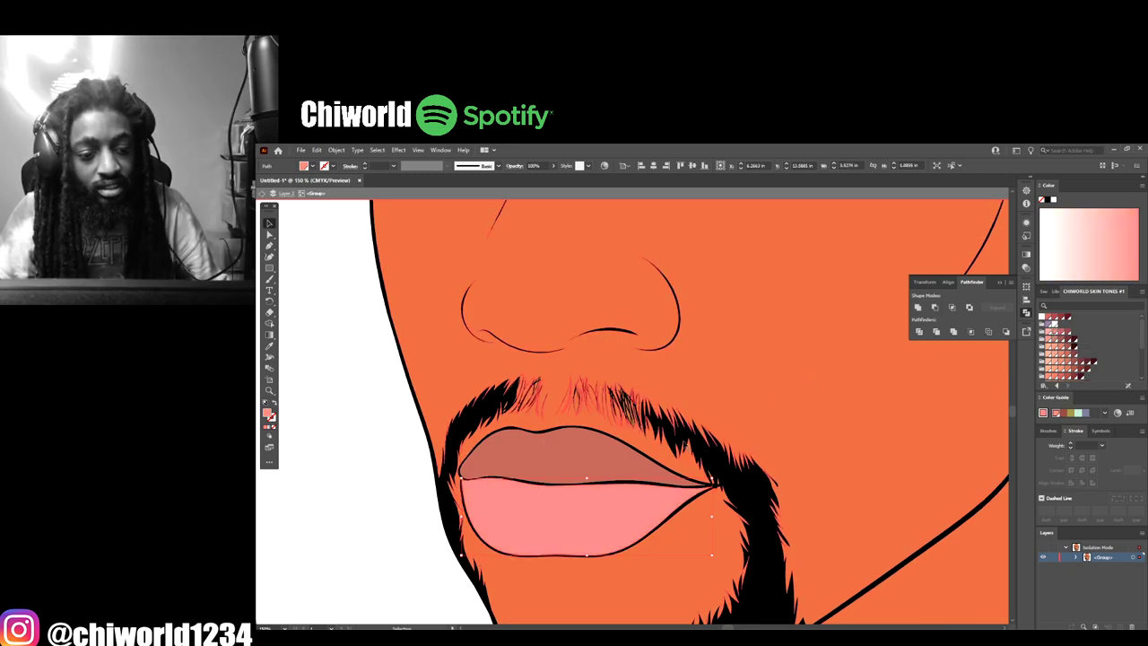
{"action": "left_click", "coordinate": [679, 464]}
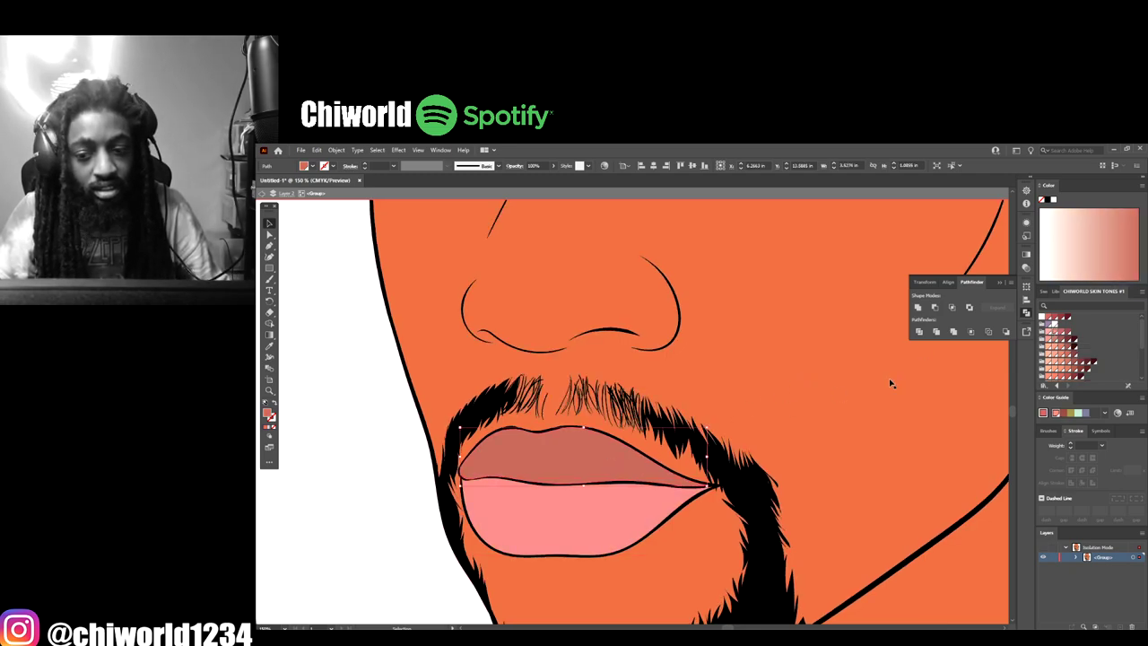
{"action": "left_click", "coordinate": [1054, 321]}
{"action": "left_click", "coordinate": [364, 469]}
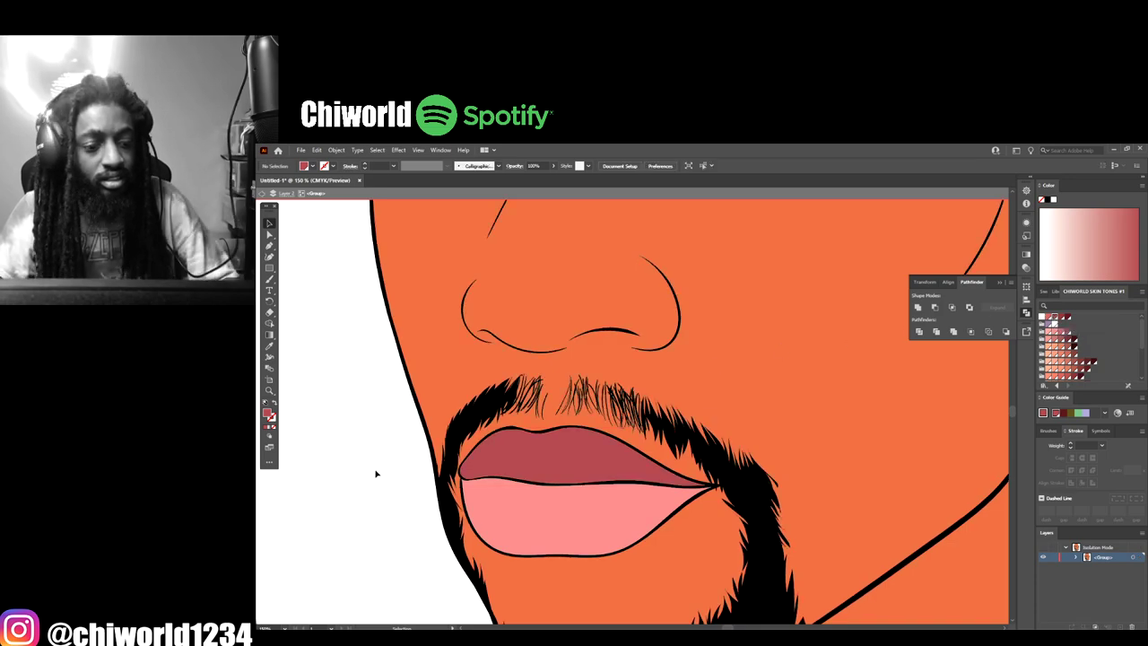
{"action": "key", "text": "ctrl+minus"}
{"action": "key", "text": "ctrl+minus"}
{"action": "key", "text": "ctrl+minus"}
{"action": "key", "text": "ctrl+minus"}
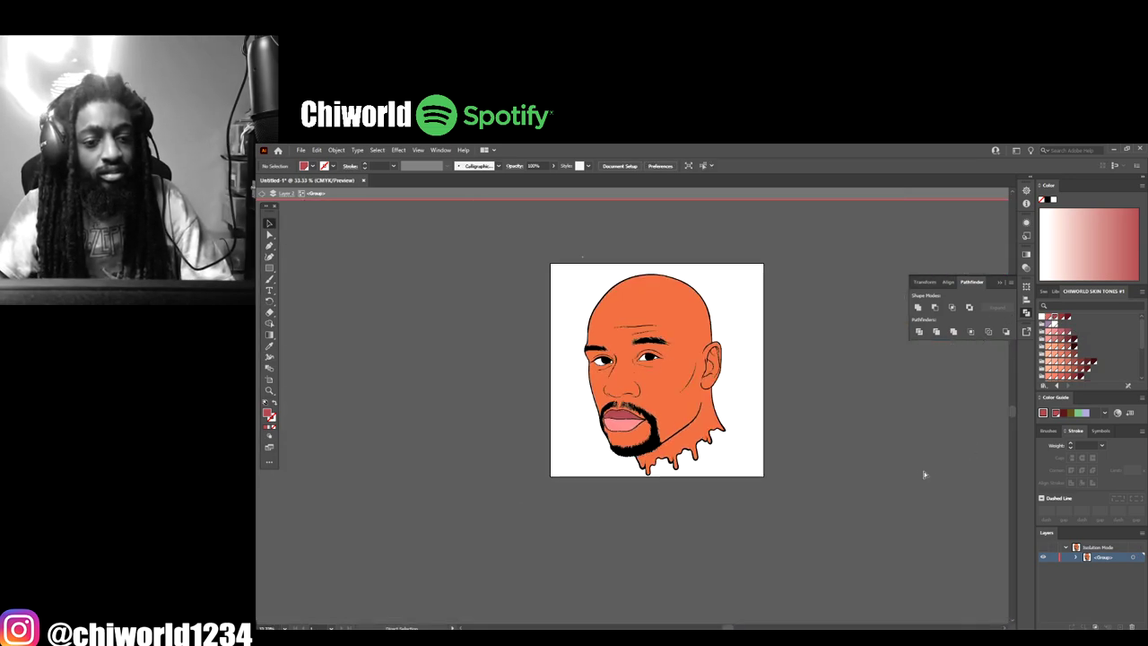
Step: Exit isolation mode, duplicate Layer 2 as a new layer, and lock the original Layer 2
{"action": "key", "text": "ctrl+plus"}
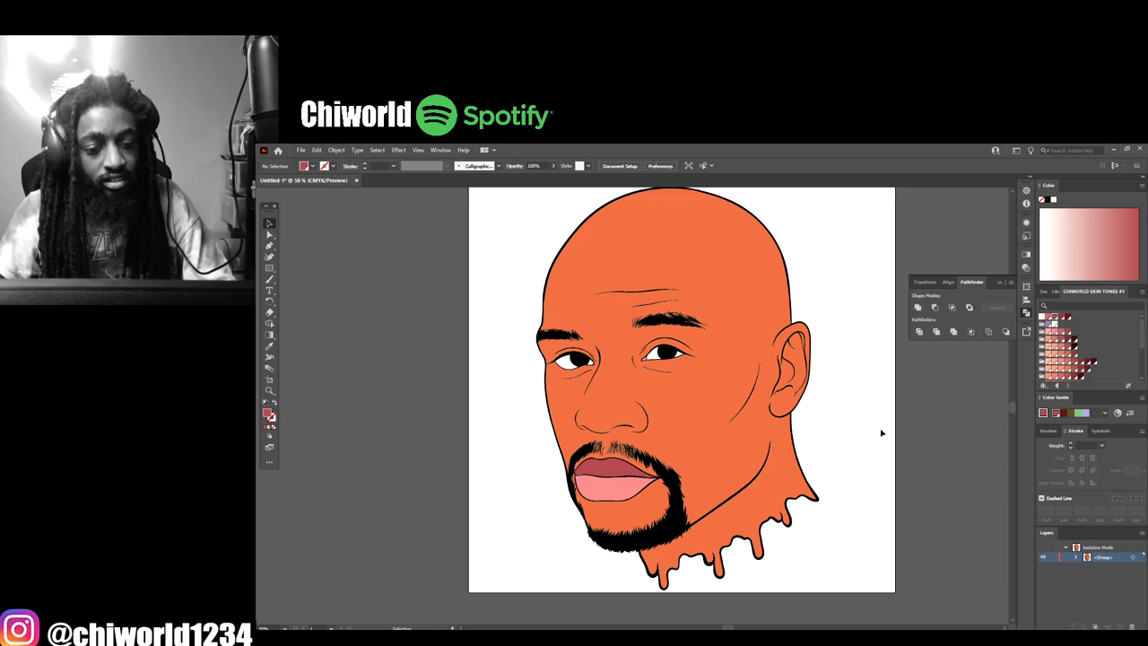
{"action": "double_click", "coordinate": [882, 433]}
{"action": "key", "text": "ctrl+minus"}
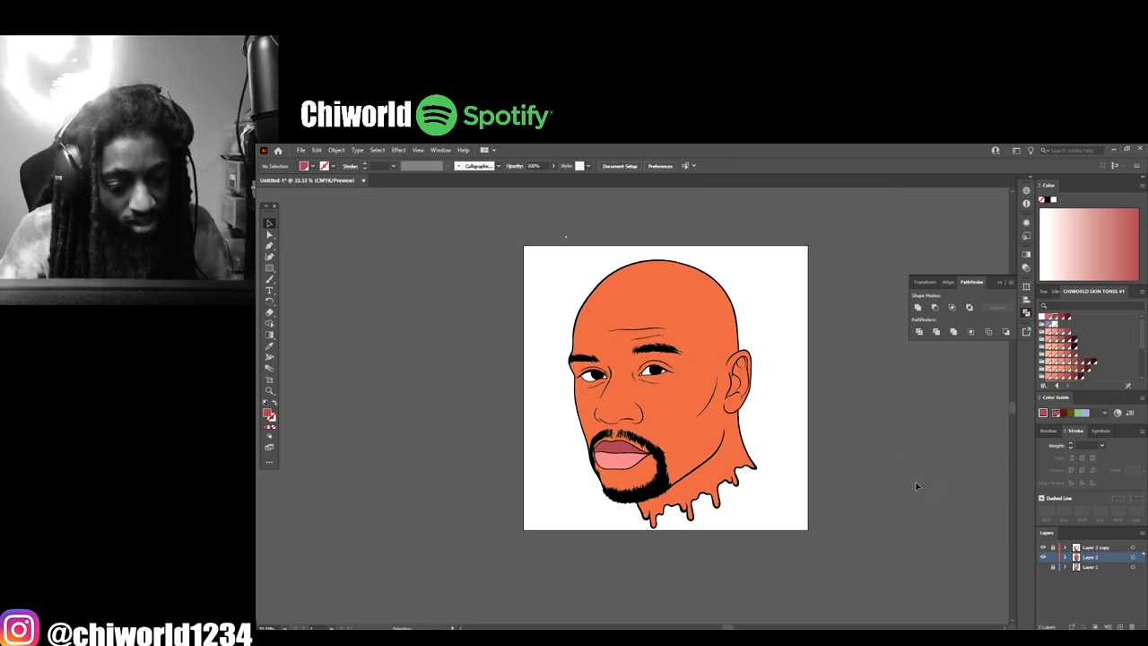
{"action": "left_click_drag", "start_coordinate": [1100, 559], "coordinate": [1120, 626]}
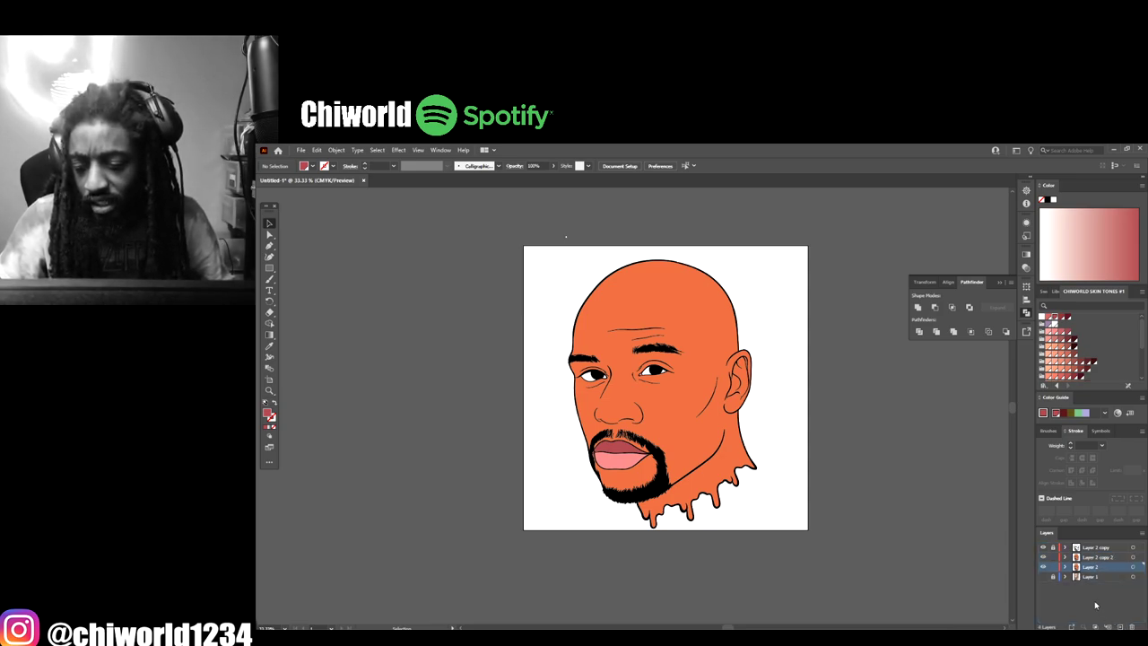
{"action": "left_click", "coordinate": [1054, 567]}
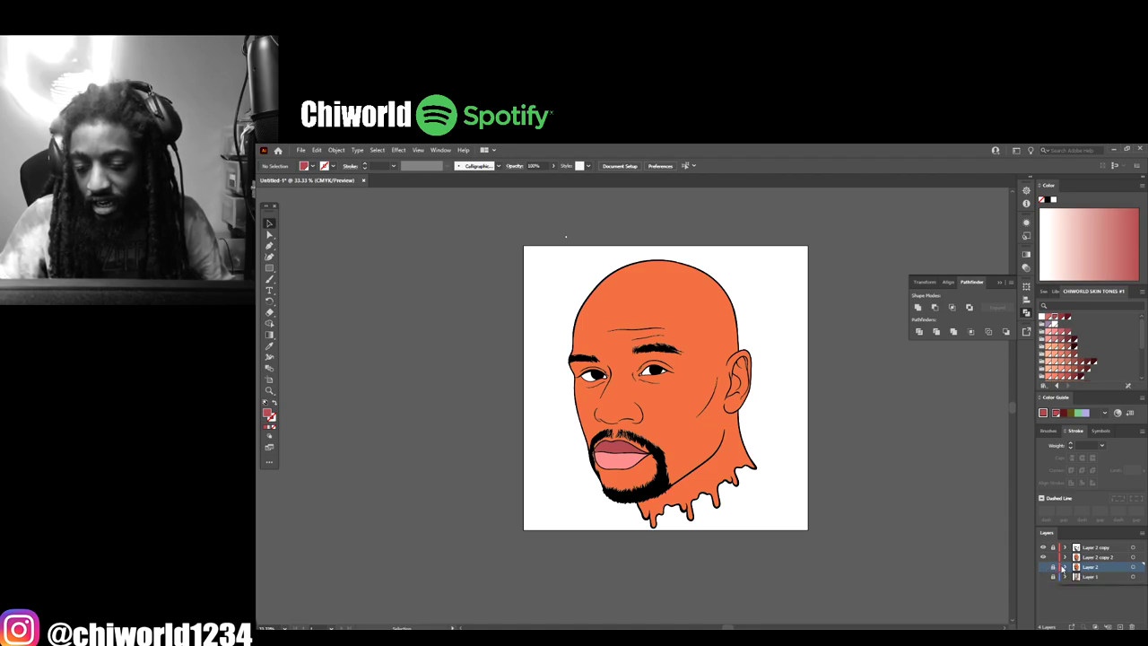
Step: In Layer 2 copy 2, expand the group and lock many of its paths, then collapse it
{"action": "left_click", "coordinate": [1105, 558]}
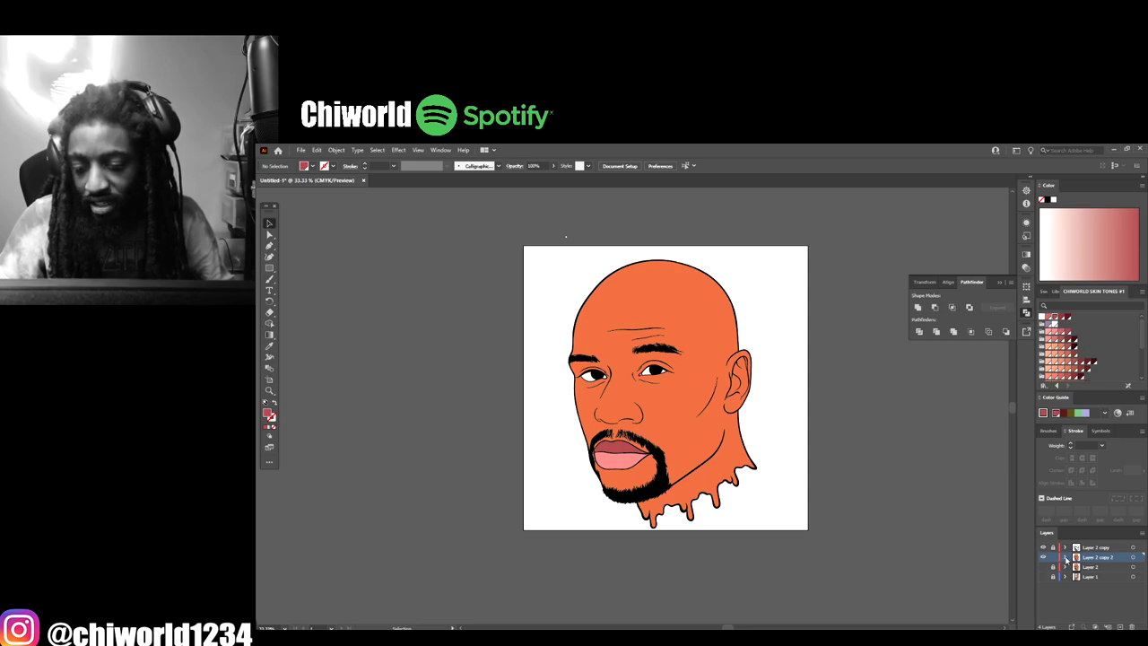
{"action": "left_click", "coordinate": [1065, 558]}
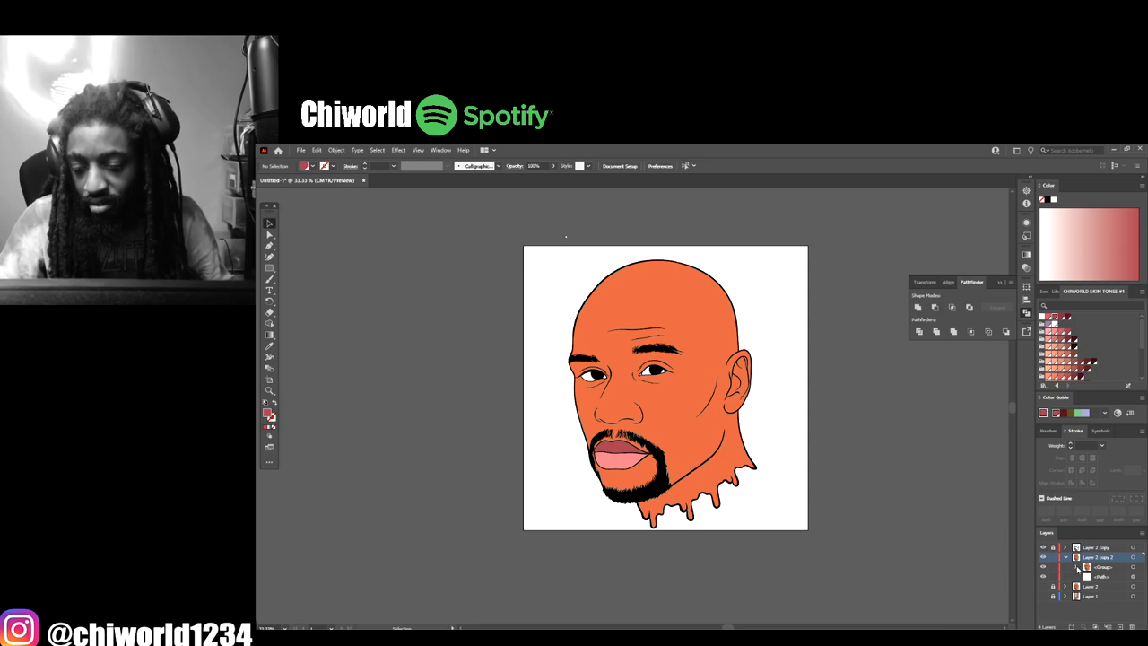
{"action": "left_click", "coordinate": [1077, 568]}
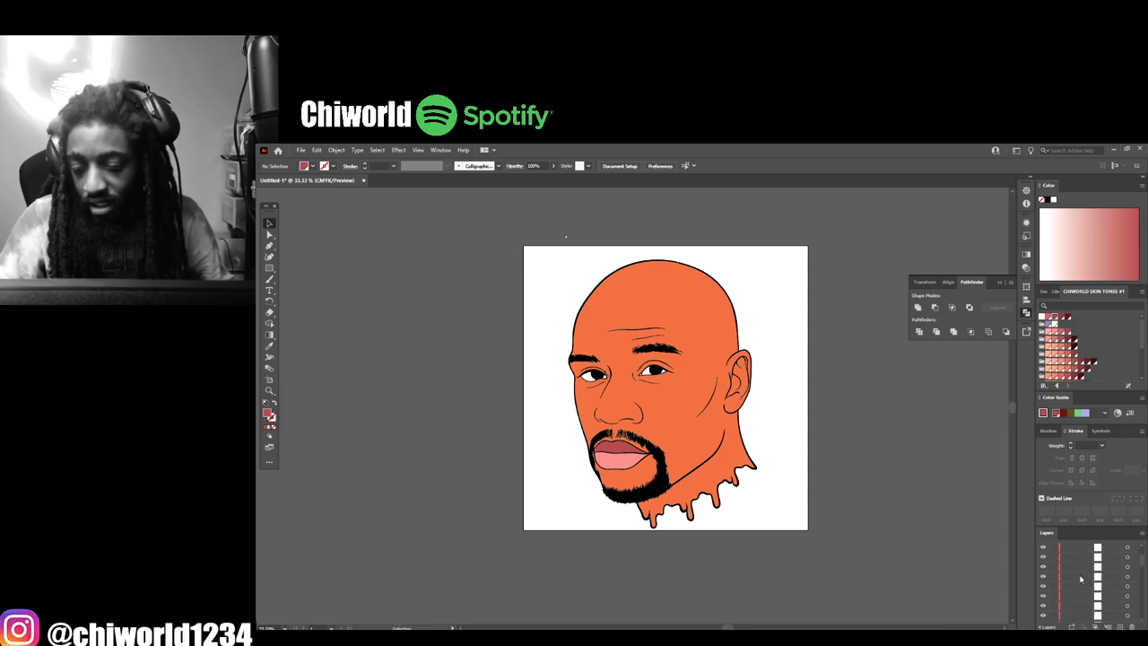
{"action": "scroll", "coordinate": [1081, 579], "scroll_direction": "down", "scroll_amount": 5}
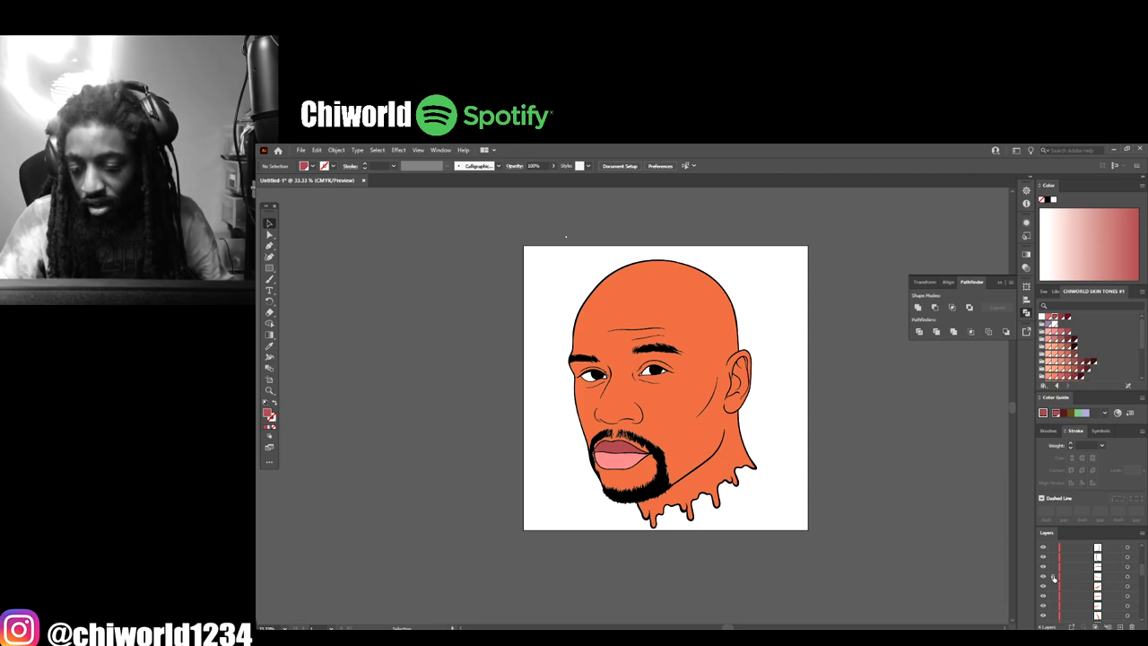
{"action": "mouse_move", "coordinate": [1054, 578]}
{"action": "left_mouse_down"}
{"action": "mouse_move", "coordinate": [1054, 539]}
{"action": "mouse_move", "coordinate": [1055, 566]}
{"action": "left_mouse_up"}
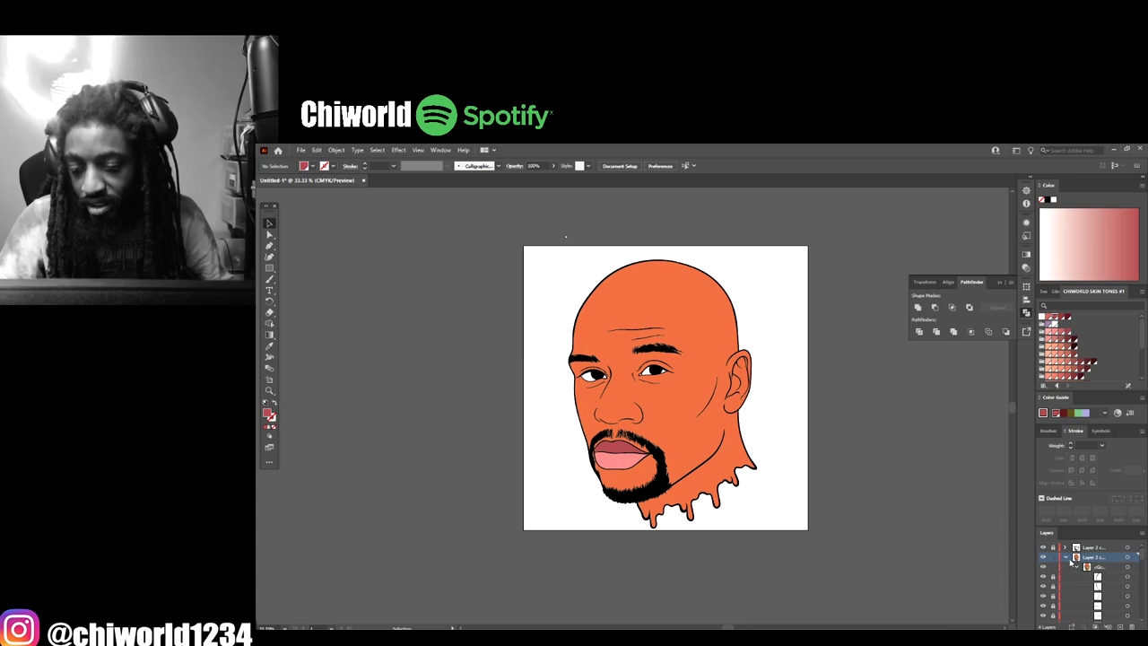
{"action": "left_click", "coordinate": [1065, 557]}
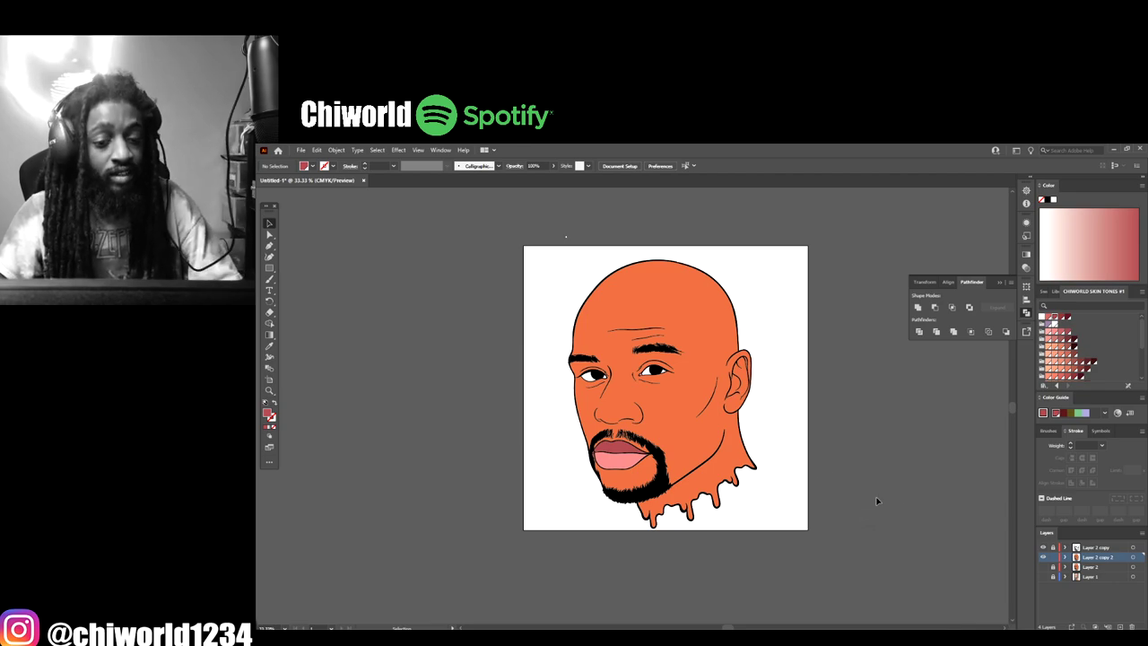
{"action": "key", "text": "ctrl+plus"}
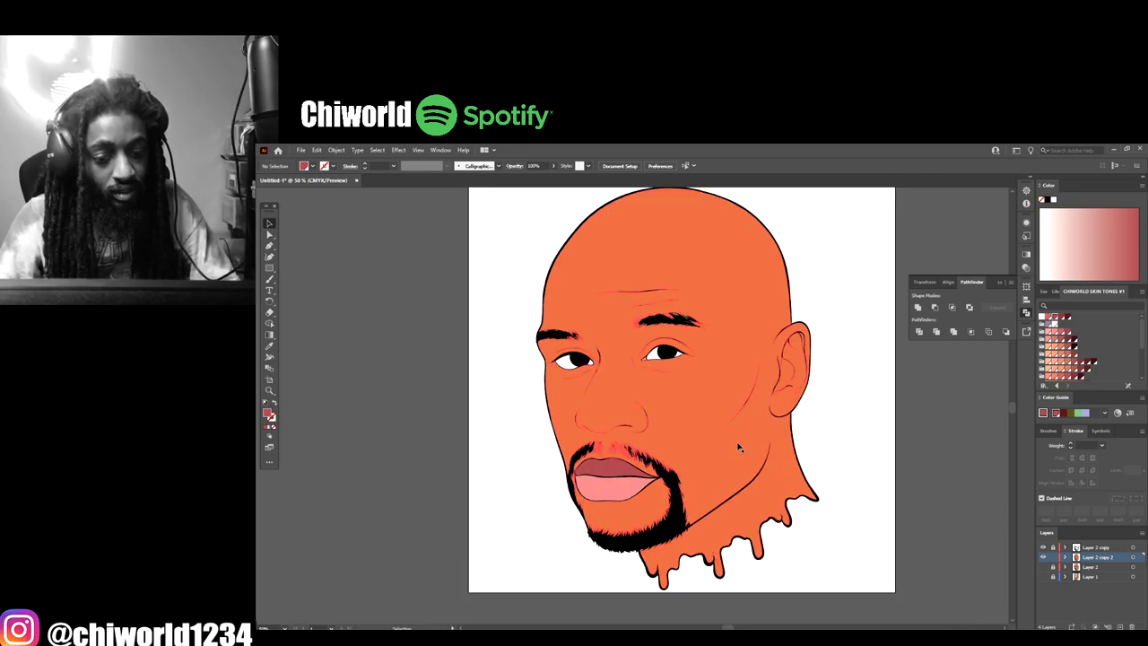
Step: Isolate the face group and remove its orange skin fill shape from view
{"action": "left_click", "coordinate": [734, 446]}
{"action": "right_click", "coordinate": [736, 443]}
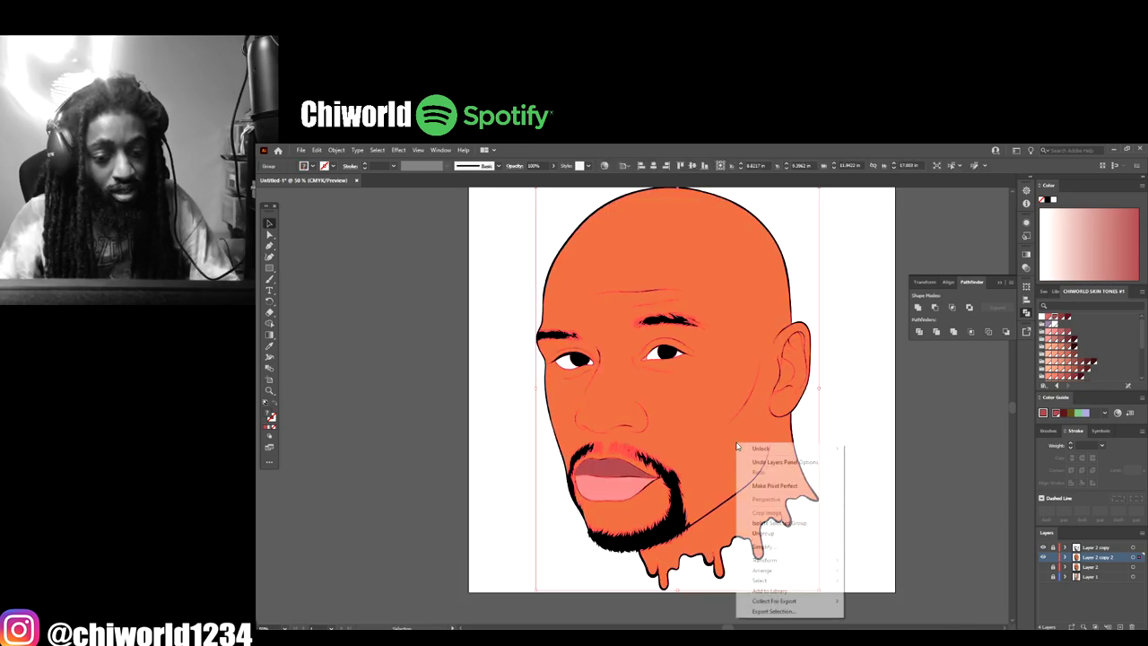
{"action": "left_click", "coordinate": [771, 522]}
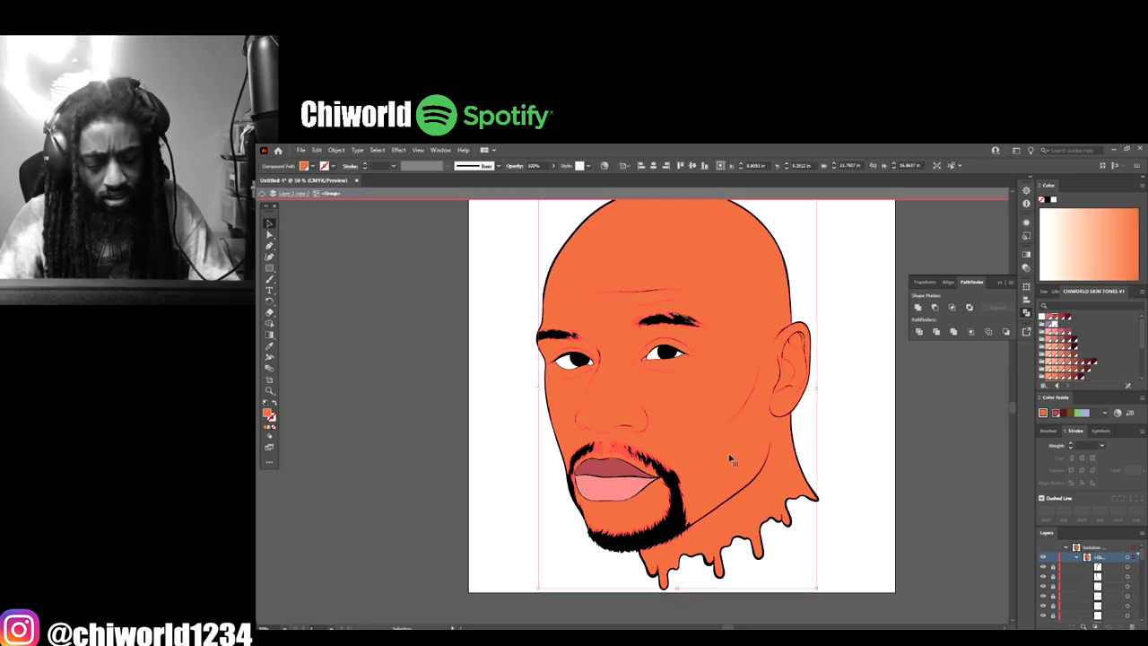
{"action": "key", "text": "Delete"}
{"action": "scroll", "coordinate": [682, 411], "scroll_direction": "up", "scroll_amount": 3}
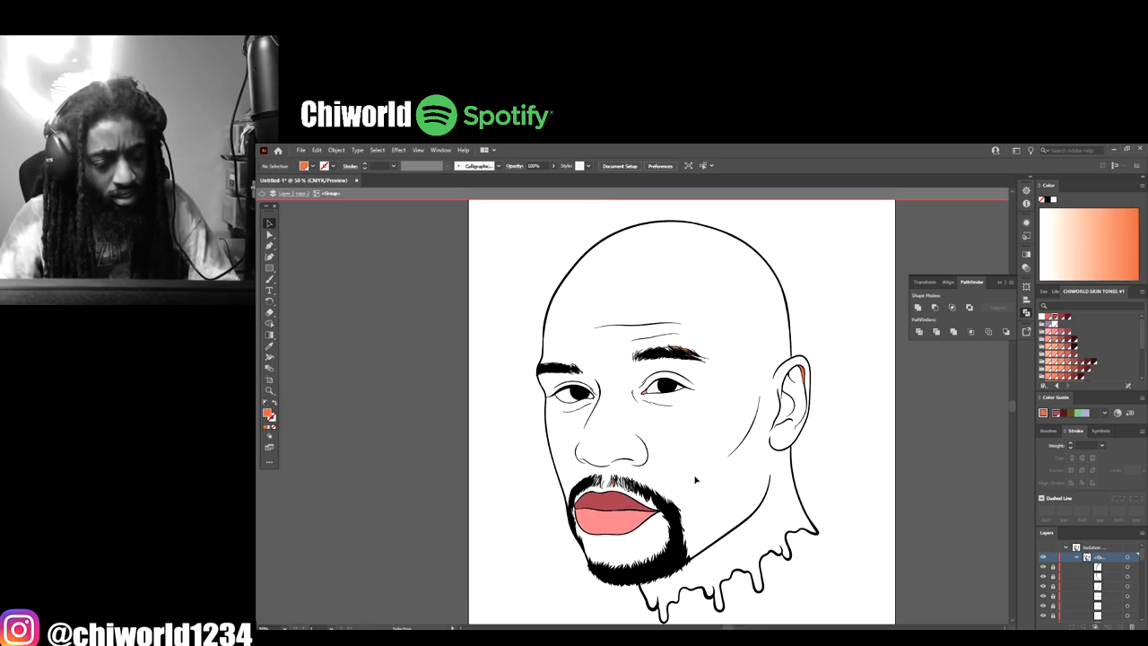
{"action": "scroll", "coordinate": [765, 392], "scroll_direction": "up", "scroll_amount": 1}
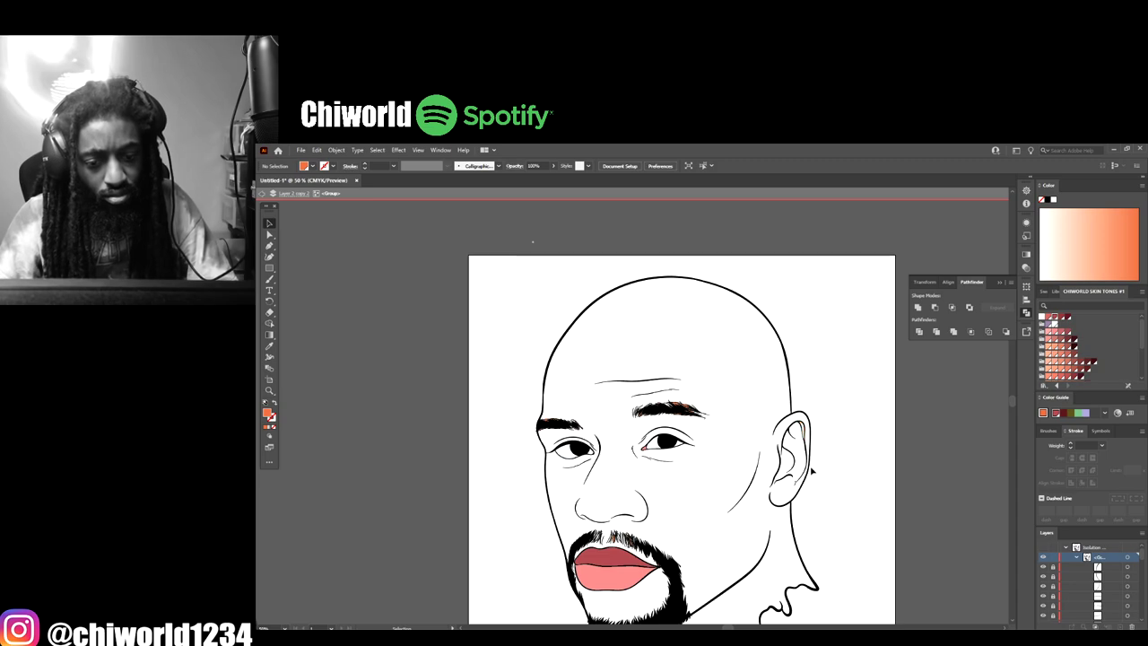
{"action": "key", "text": "ctrl+minus"}
{"action": "key", "text": "ctrl+equal"}
{"action": "key", "text": "ctrl+equal"}
{"action": "key", "text": "ctrl+equal"}
{"action": "key", "text": "ctrl+equal"}
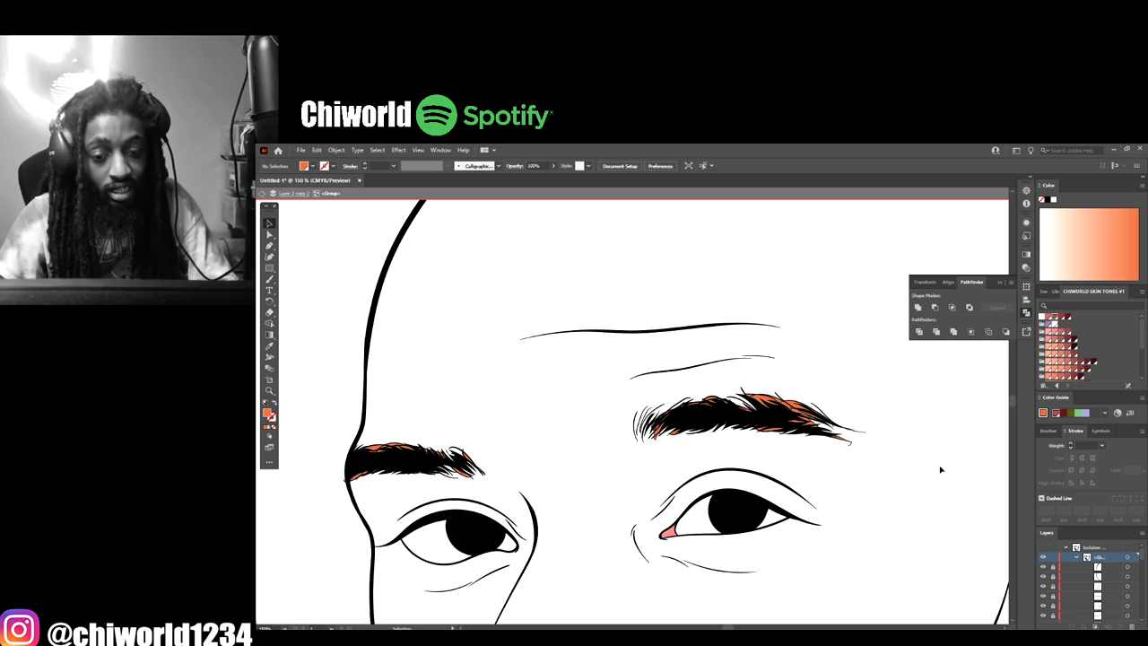
Step: Remove the stray orange from the right and left eyebrows
{"action": "key", "text": "ctrl+z"}
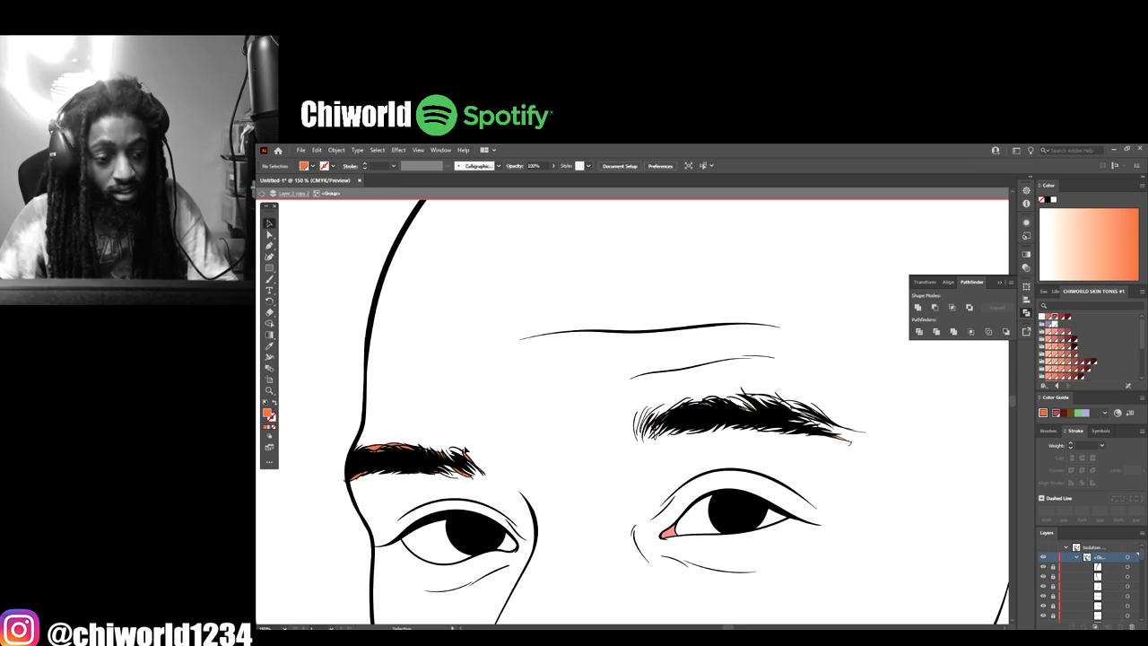
{"action": "key", "text": "ctrl+z"}
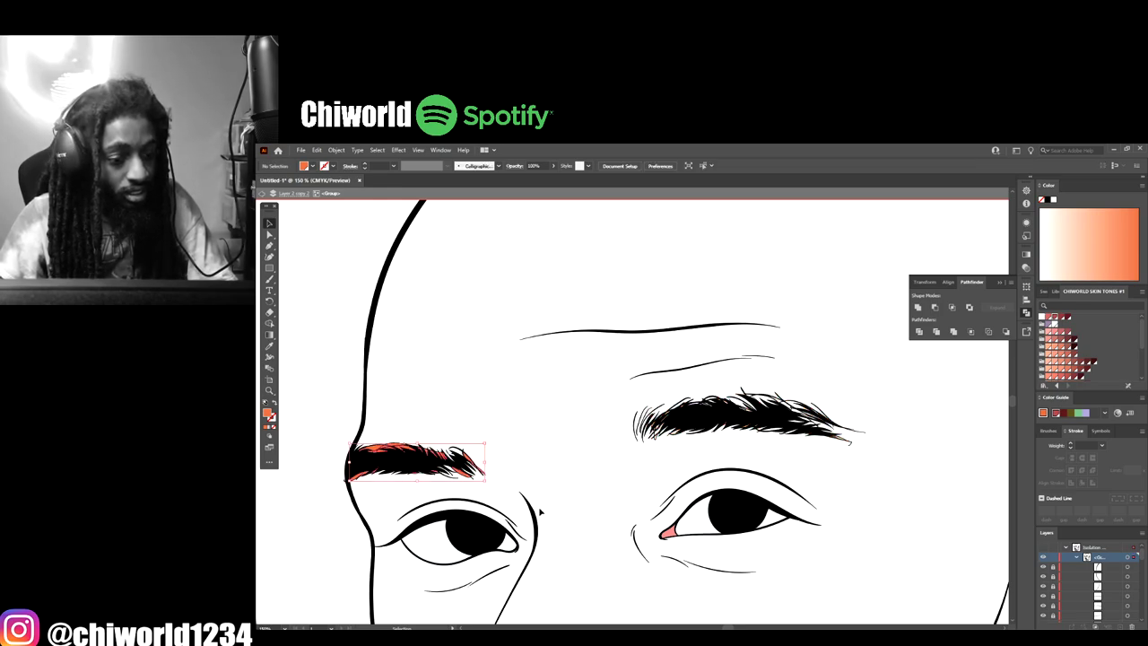
{"action": "key", "text": "ctrl+z"}
{"action": "key", "text": "ctrl+minus"}
{"action": "key", "text": "ctrl+minus"}
{"action": "key", "text": "ctrl+minus"}
{"action": "scroll", "coordinate": [547, 503], "scroll_direction": "up", "scroll_amount": 4}
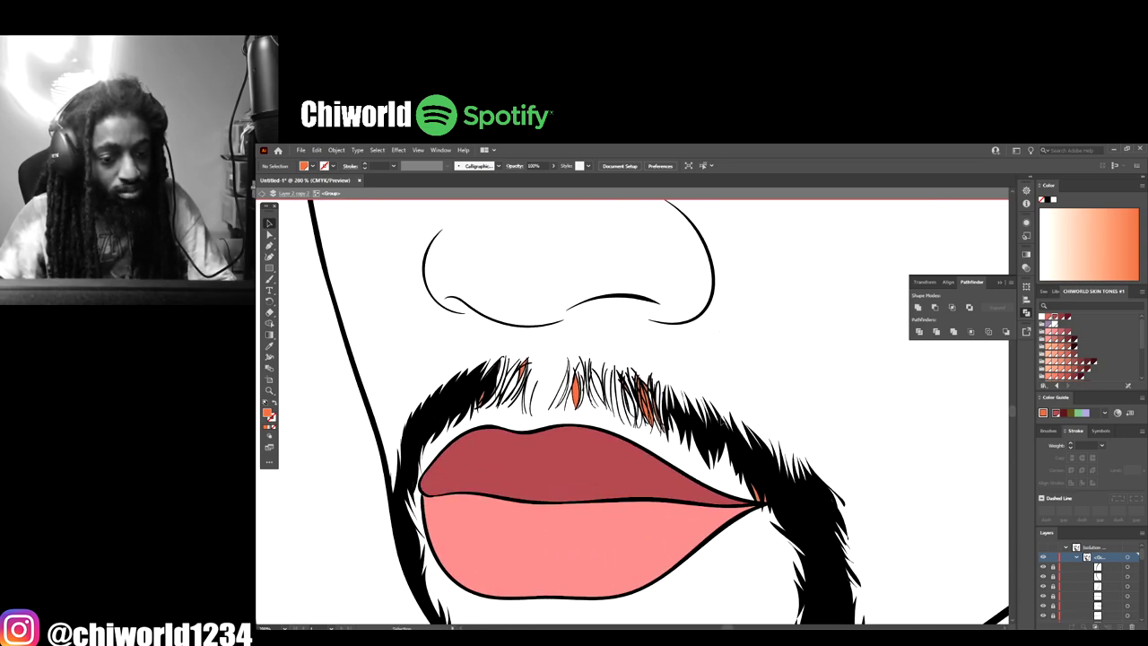
Step: Delete the remaining orange moustache strands and leave isolation mode
{"action": "key", "text": "ctrl+z"}
{"action": "key", "text": "ctrl+z"}
{"action": "key", "text": "ctrl+z"}
{"action": "key", "text": "ctrl+z"}
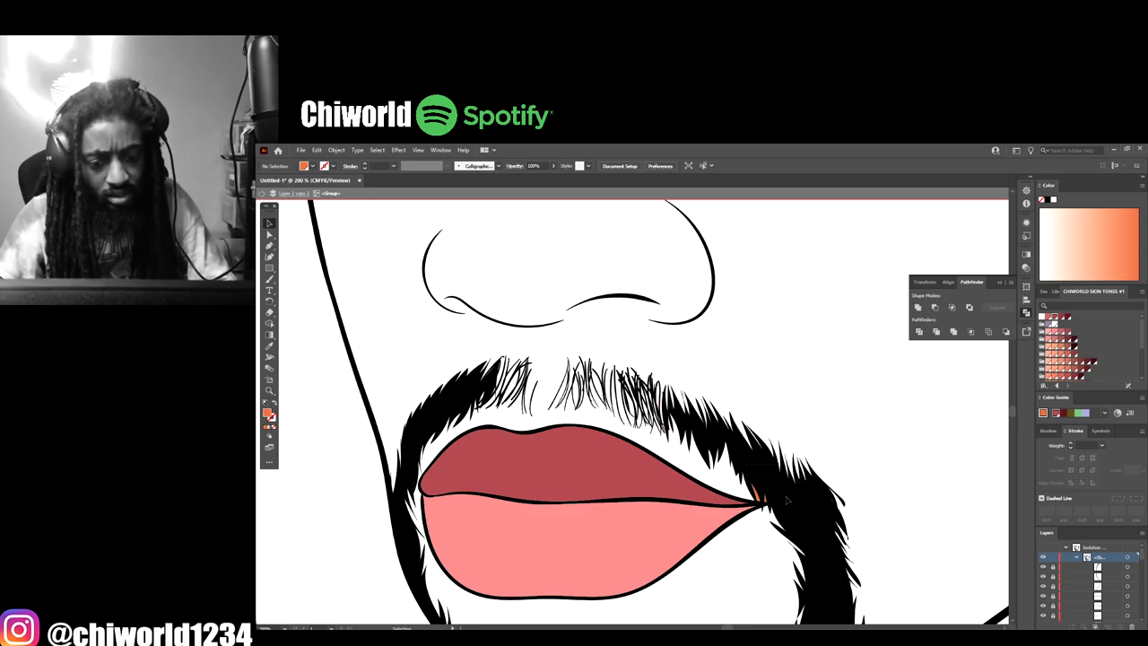
{"action": "key", "text": "ctrl+z"}
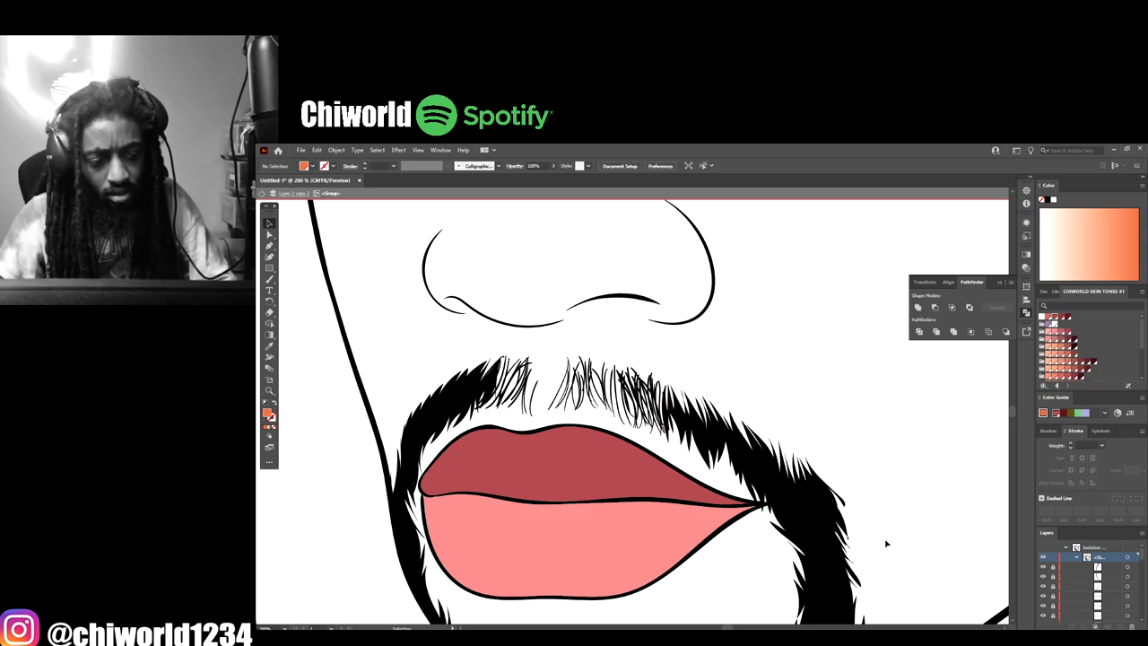
{"action": "key", "text": "ctrl+minus"}
{"action": "key", "text": "ctrl+minus"}
{"action": "key", "text": "ctrl+minus"}
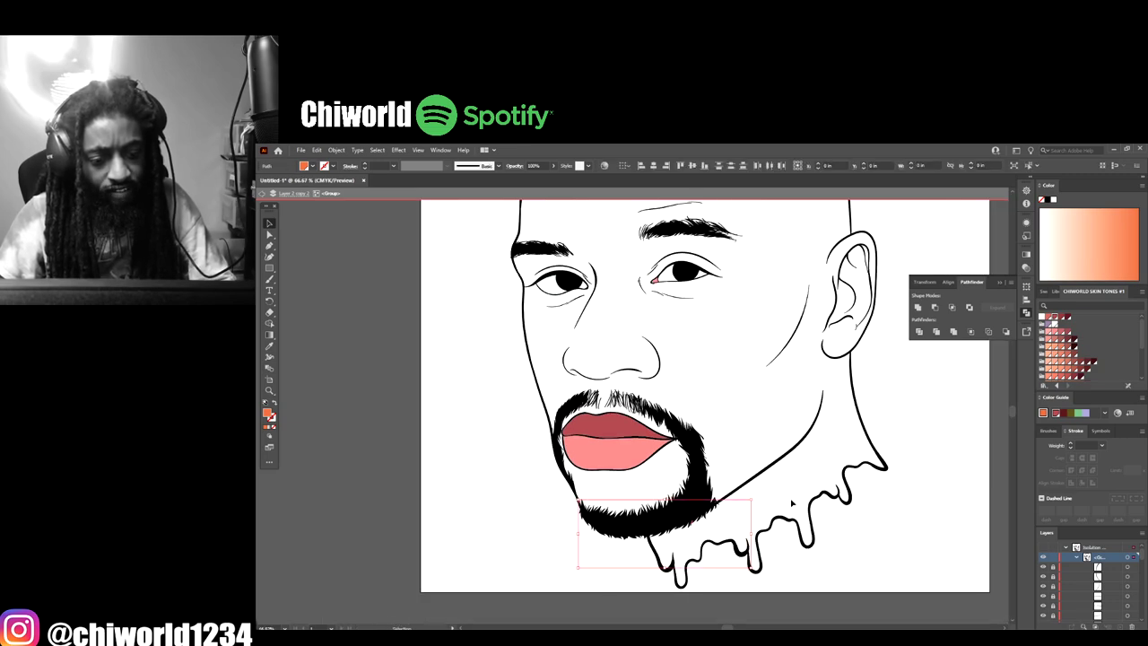
{"action": "scroll", "coordinate": [794, 513], "scroll_direction": "up", "scroll_amount": 3}
{"action": "key", "text": "ctrl+minus"}
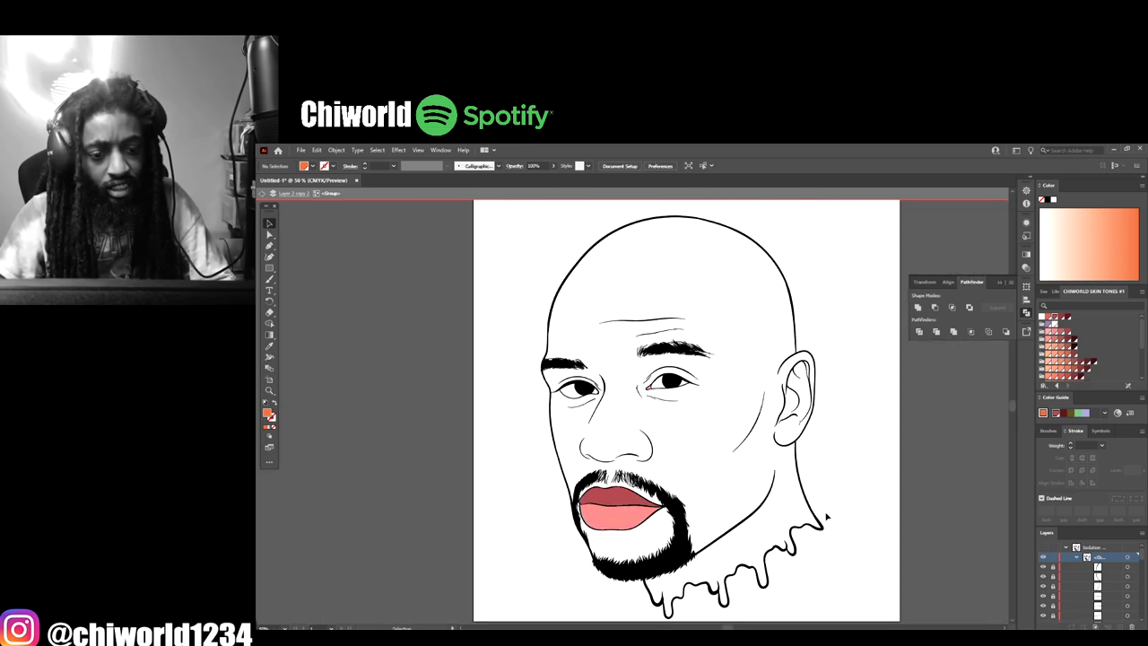
{"action": "double_click", "coordinate": [945, 530]}
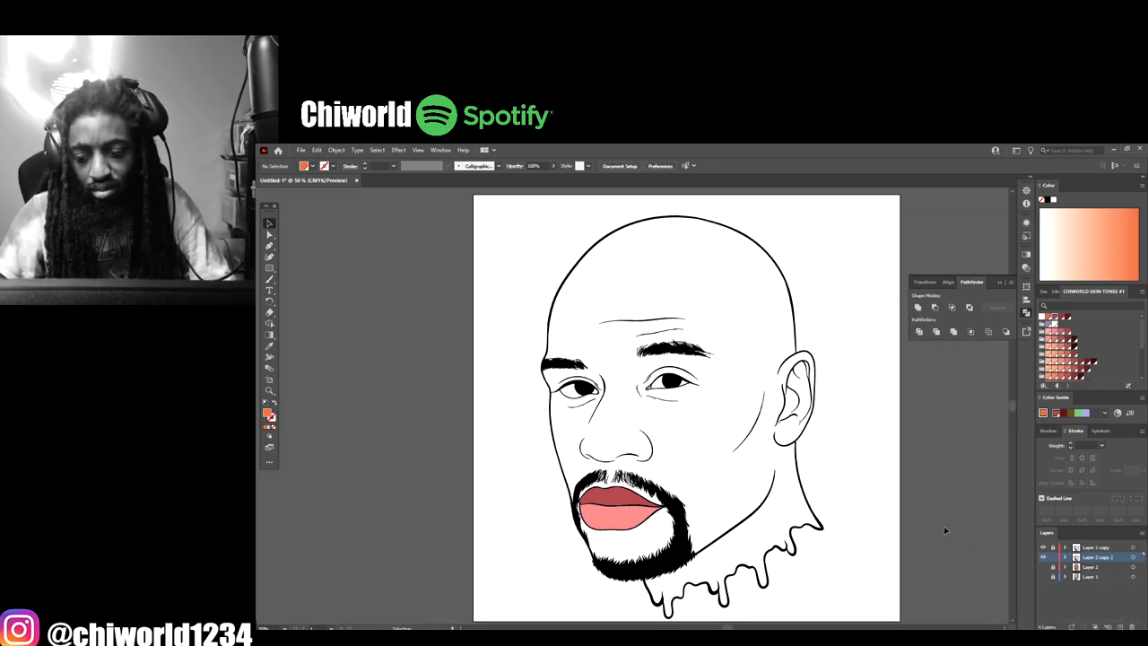
Step: Show Layer 2's orange skin again and add a new layer below Layer 2 copy 2
{"action": "left_click", "coordinate": [1043, 568]}
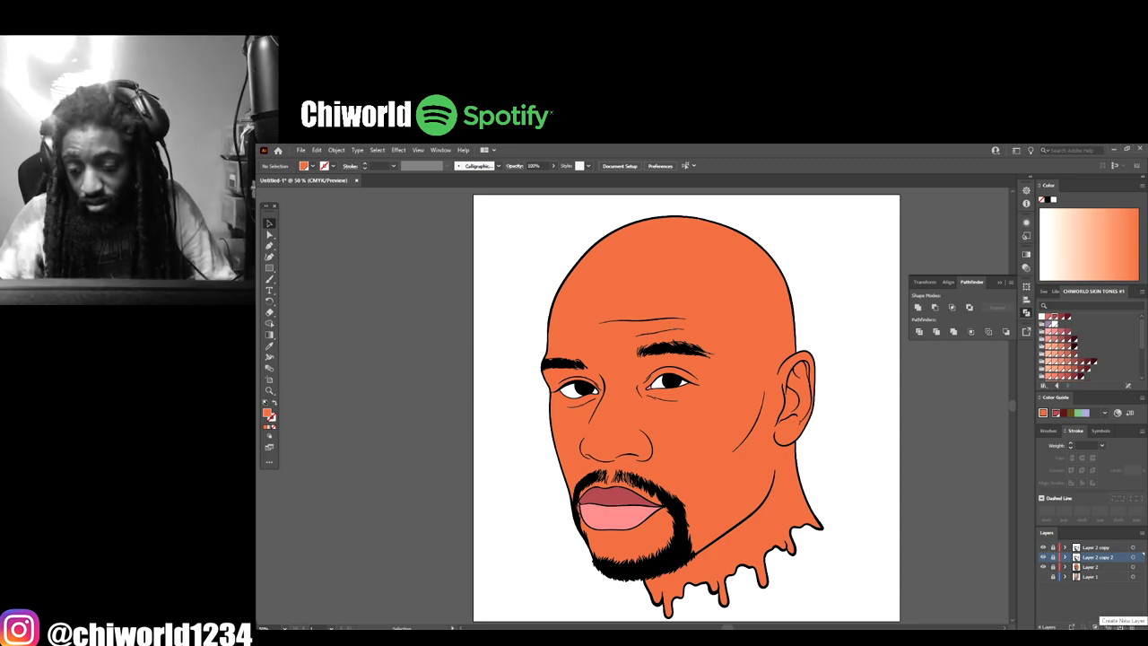
{"action": "left_click", "coordinate": [1119, 626]}
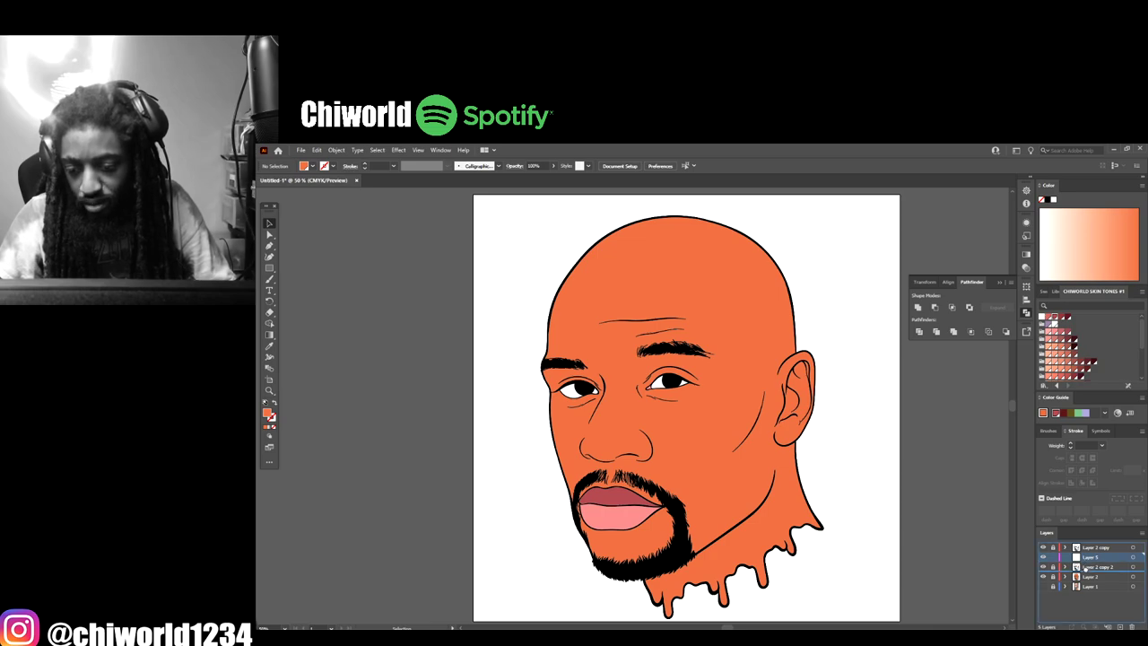
{"action": "left_click_drag", "start_coordinate": [1085, 570], "coordinate": [1087, 572]}
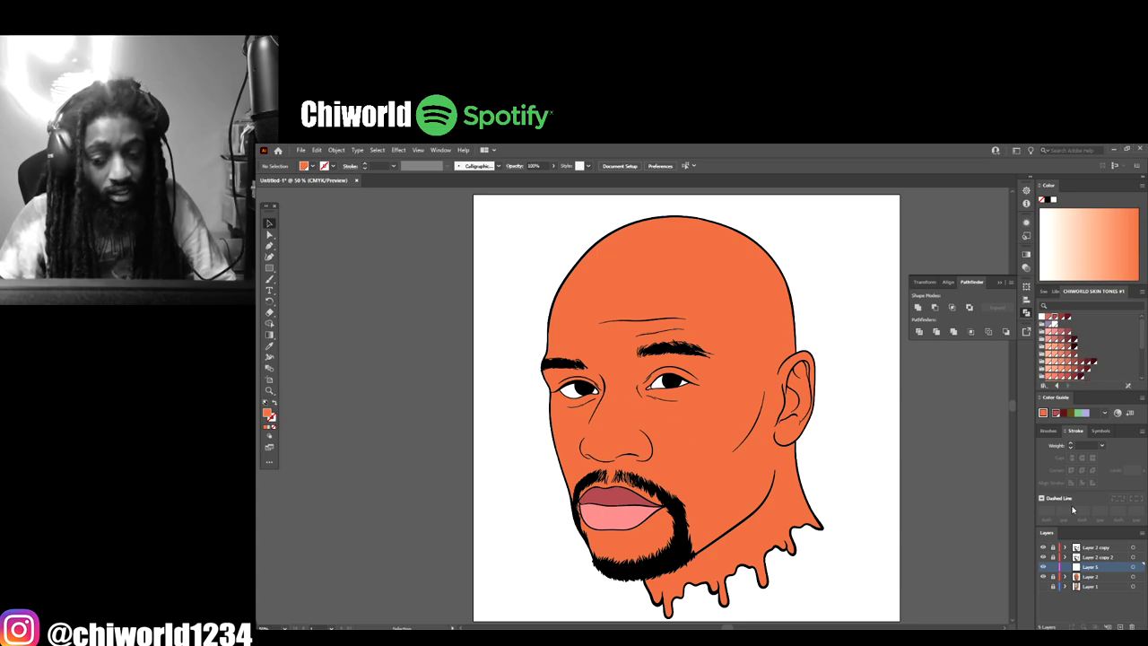
Step: Pick a dark reddish-brown swatch as the fill colour
{"action": "scroll", "coordinate": [780, 547], "scroll_direction": "down", "scroll_amount": 1}
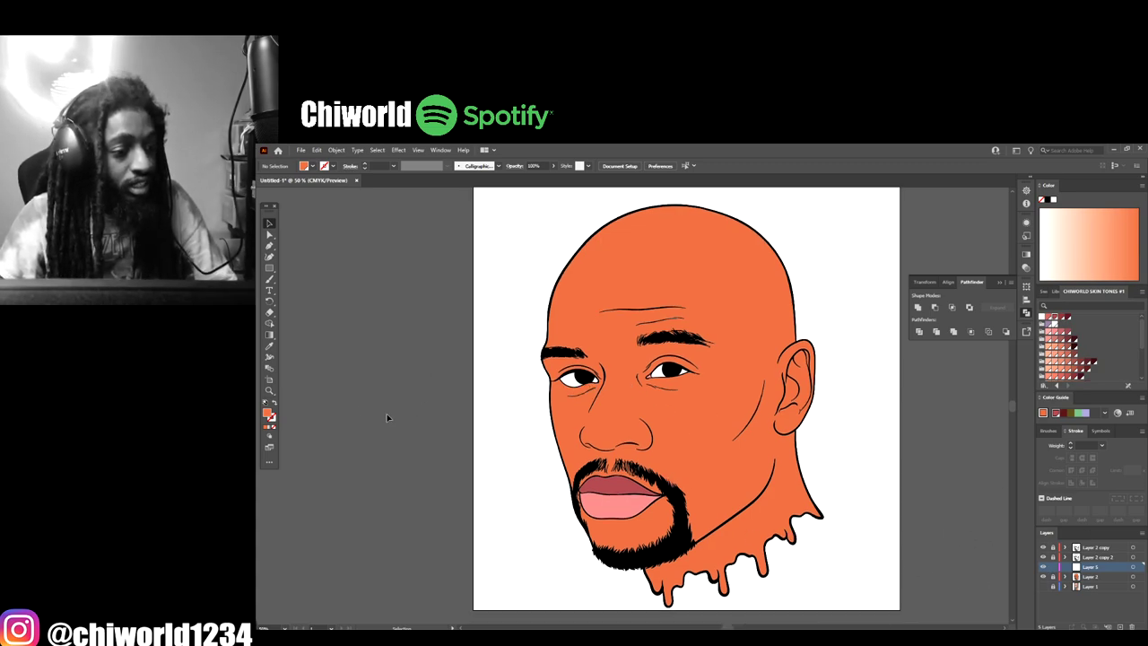
{"action": "scroll", "coordinate": [1073, 368], "scroll_direction": "down", "scroll_amount": 2}
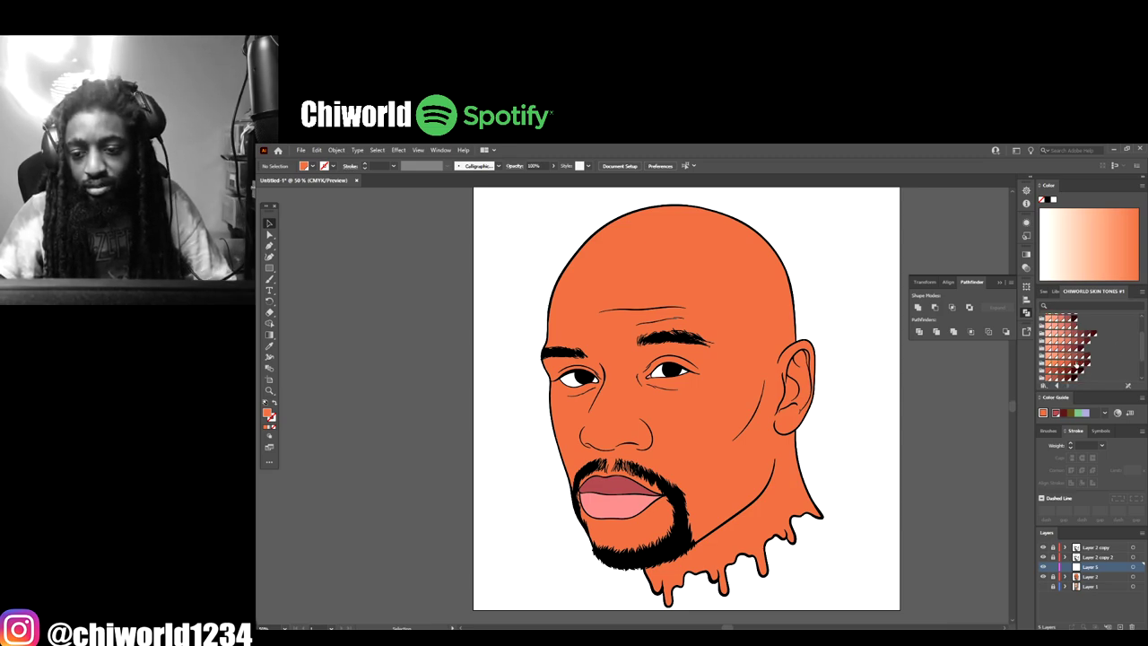
{"action": "left_click", "coordinate": [1073, 369]}
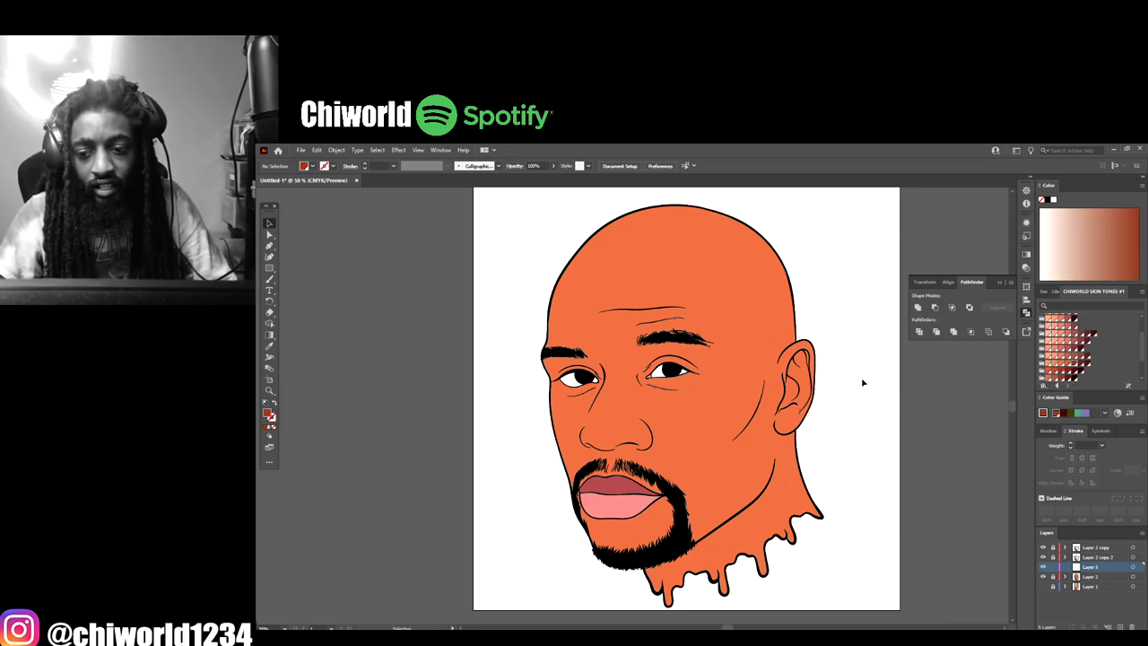
Step: Sketch a trial dark-brown shading shape with the Pencil, remove it, and reset the fill to orange
{"action": "left_click_drag", "start_coordinate": [269, 279], "coordinate": [295, 302]}
{"action": "mouse_move", "coordinate": [582, 400]}
{"action": "left_mouse_down"}
{"action": "mouse_move", "coordinate": [724, 454]}
{"action": "mouse_move", "coordinate": [714, 328]}
{"action": "mouse_move", "coordinate": [618, 290]}
{"action": "mouse_move", "coordinate": [571, 345]}
{"action": "mouse_move", "coordinate": [561, 417]}
{"action": "mouse_move", "coordinate": [594, 527]}
{"action": "left_mouse_up"}
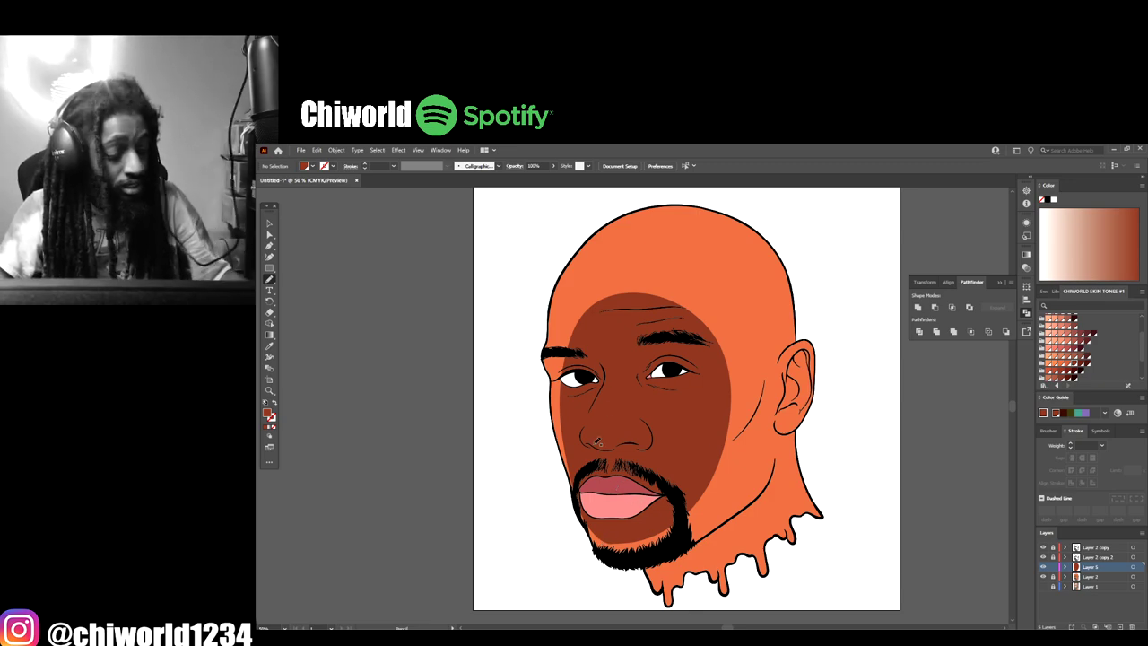
{"action": "key", "text": "ctrl+z"}
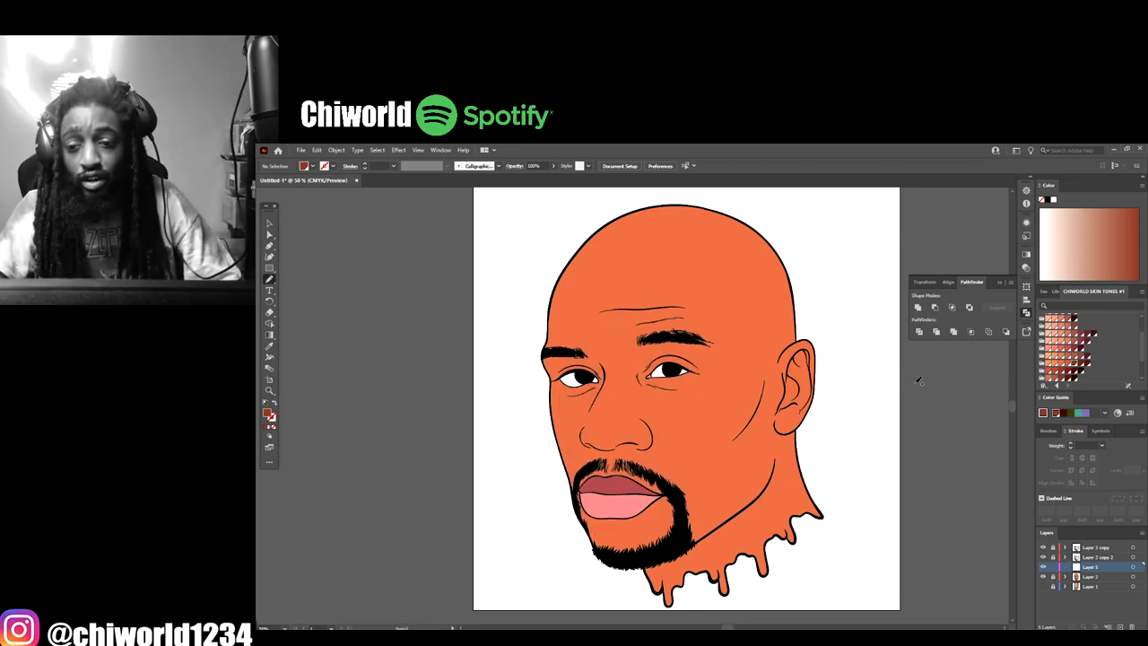
{"action": "left_click", "coordinate": [1069, 368]}
Step: Draw a darker orange shadow shape under the nostrils, following the nostril's lower curve
{"action": "key", "text": "ctrl+minus"}
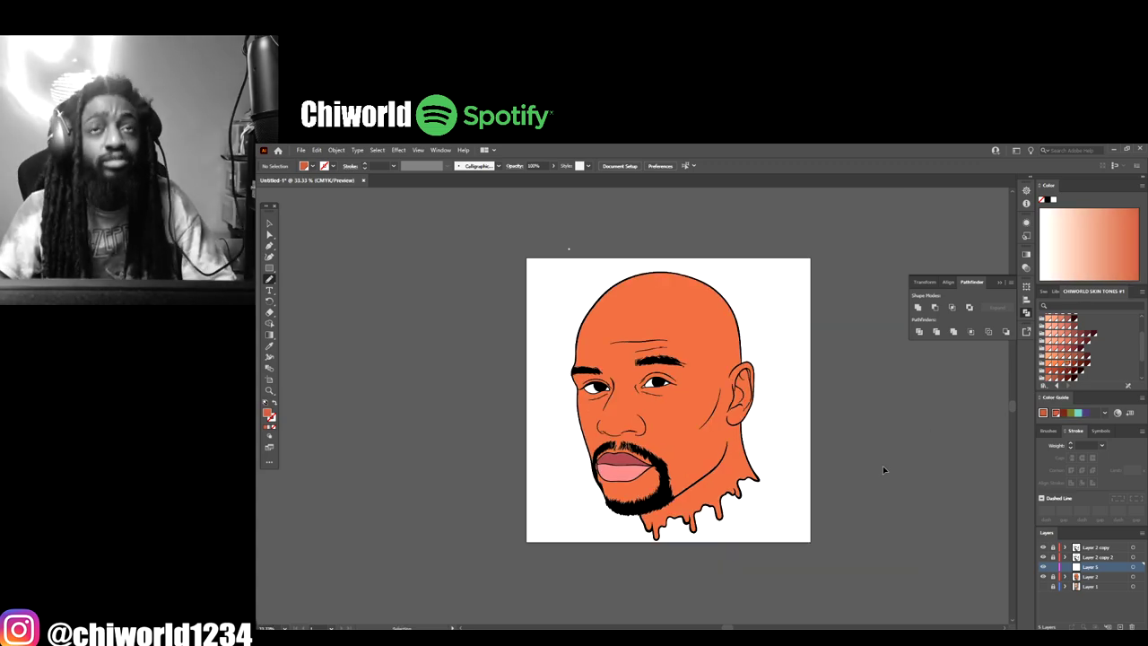
{"action": "key", "text": "ctrl+plus"}
{"action": "key", "text": "ctrl+plus"}
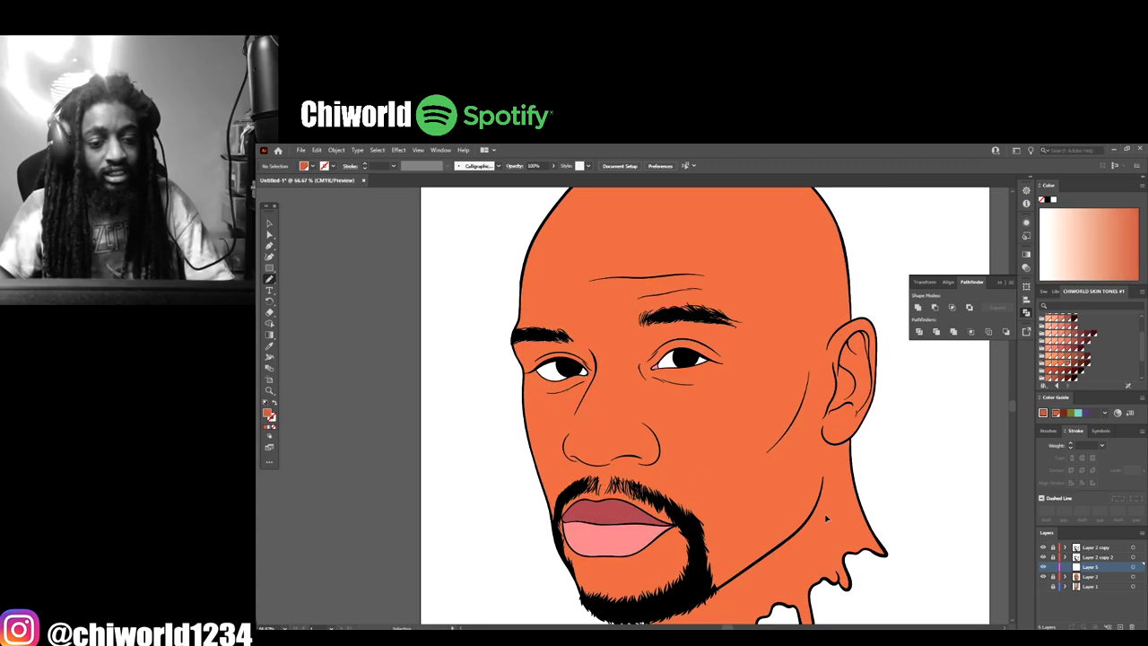
{"action": "key", "text": "ctrl+plus"}
{"action": "key", "text": "ctrl+plus"}
{"action": "key", "text": "ctrl+plus"}
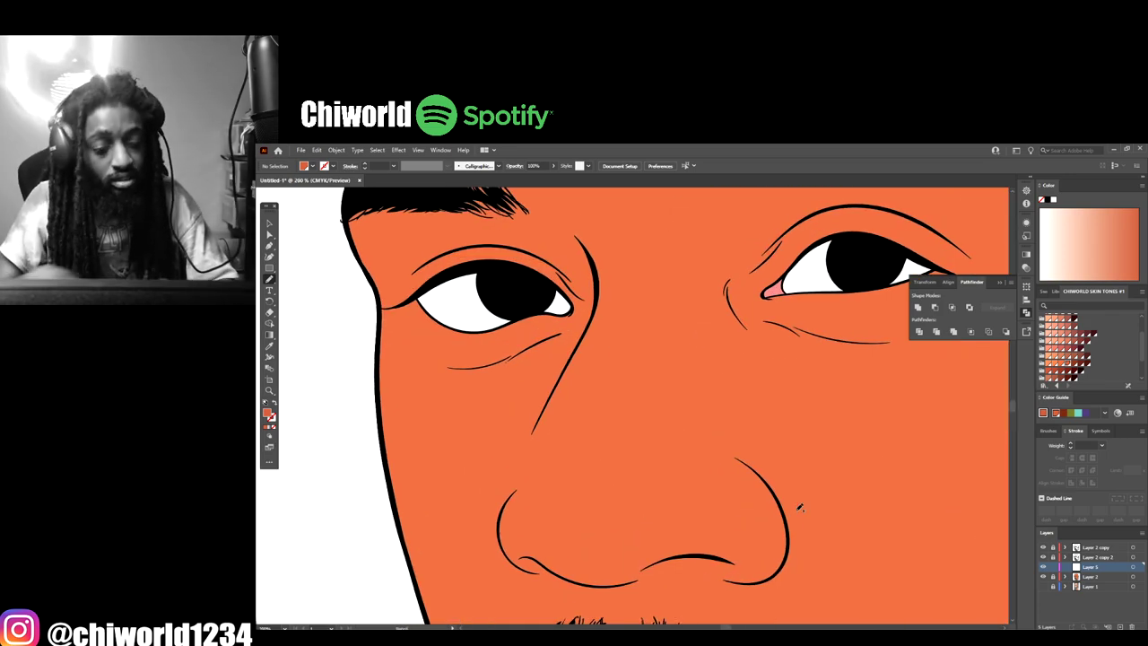
{"action": "scroll", "coordinate": [791, 516], "scroll_direction": "down", "scroll_amount": 2}
{"action": "key", "text": "ctrl+plus"}
{"action": "scroll", "coordinate": [790, 525], "scroll_direction": "down", "scroll_amount": 1}
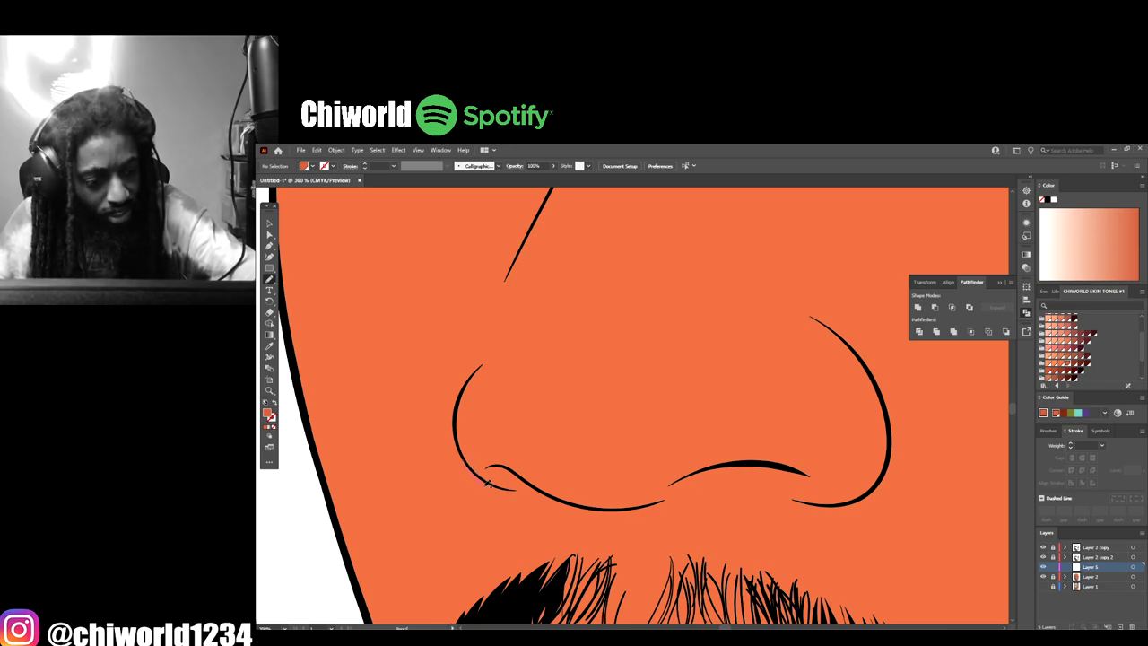
{"action": "left_click_drag", "start_coordinate": [487, 482], "coordinate": [585, 512]}
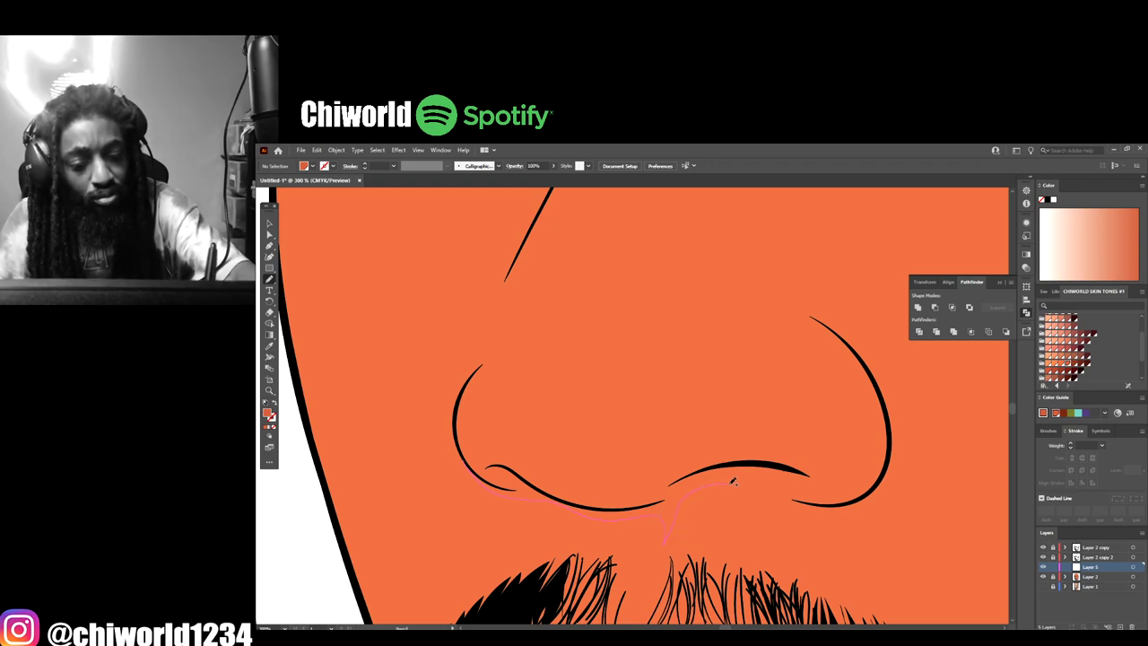
{"action": "left_click_drag", "start_coordinate": [779, 496], "coordinate": [854, 501]}
{"action": "mouse_move", "coordinate": [891, 466]}
{"action": "left_mouse_down"}
{"action": "mouse_move", "coordinate": [889, 422]}
{"action": "mouse_move", "coordinate": [891, 441]}
{"action": "mouse_move", "coordinate": [870, 465]}
{"action": "mouse_move", "coordinate": [748, 453]}
{"action": "left_mouse_up"}
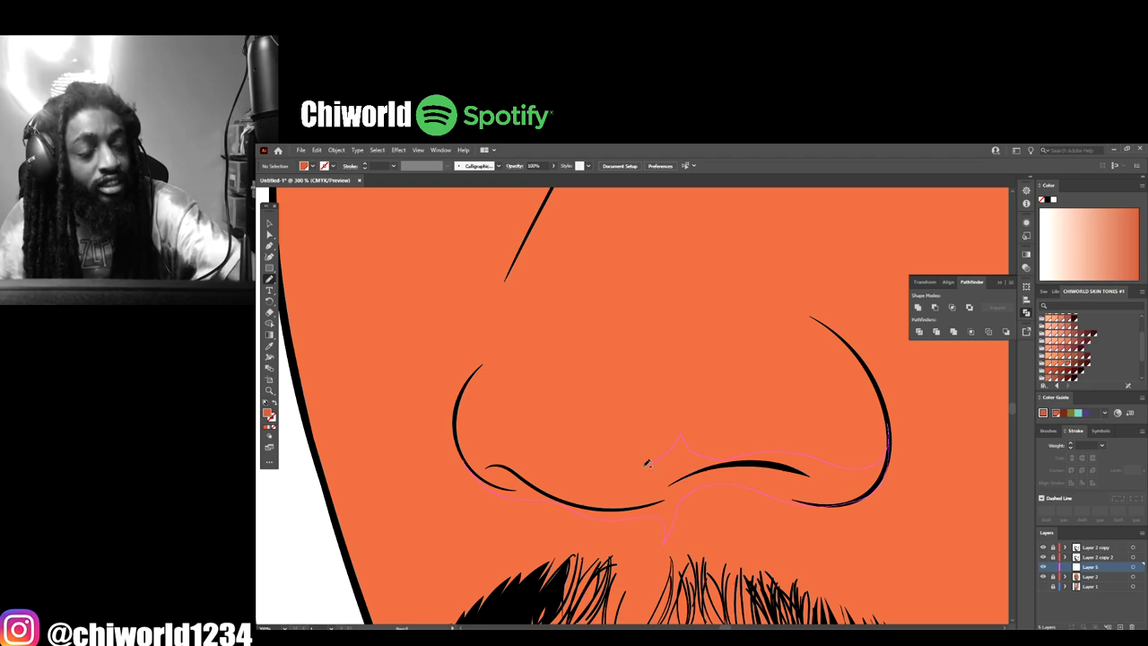
{"action": "left_click_drag", "start_coordinate": [581, 469], "coordinate": [455, 423]}
Step: Draw the darker shadow down the left side of the nose bridge
{"action": "scroll", "coordinate": [758, 569], "scroll_direction": "down", "scroll_amount": 5}
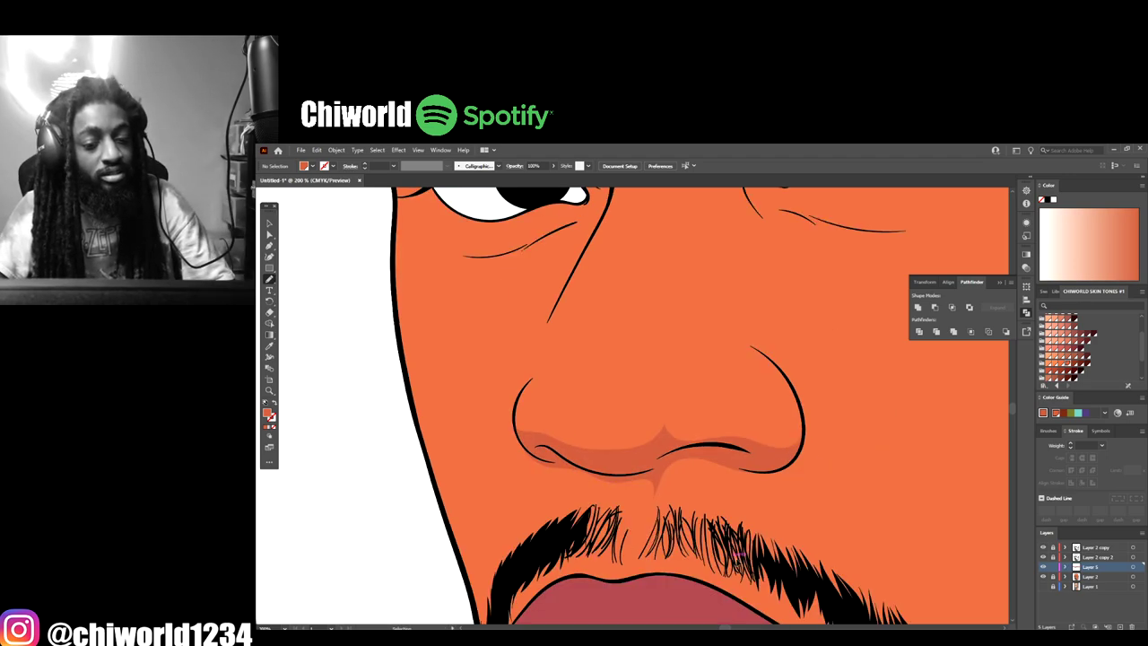
{"action": "scroll", "coordinate": [751, 548], "scroll_direction": "up", "scroll_amount": 1}
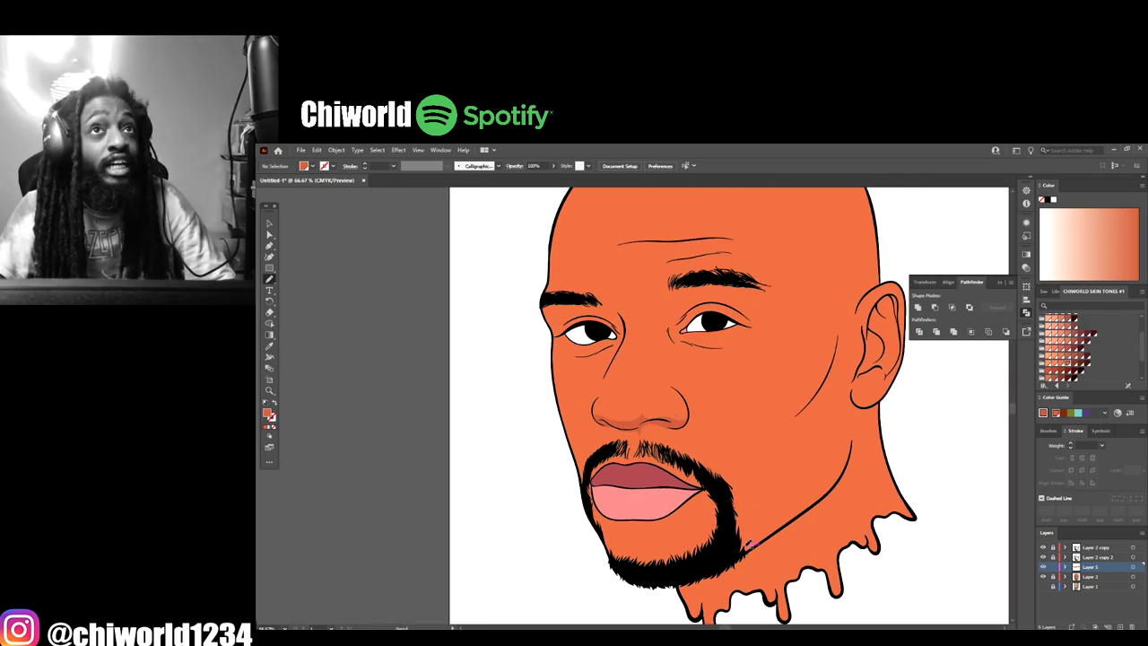
{"action": "scroll", "coordinate": [744, 540], "scroll_direction": "up", "scroll_amount": 3}
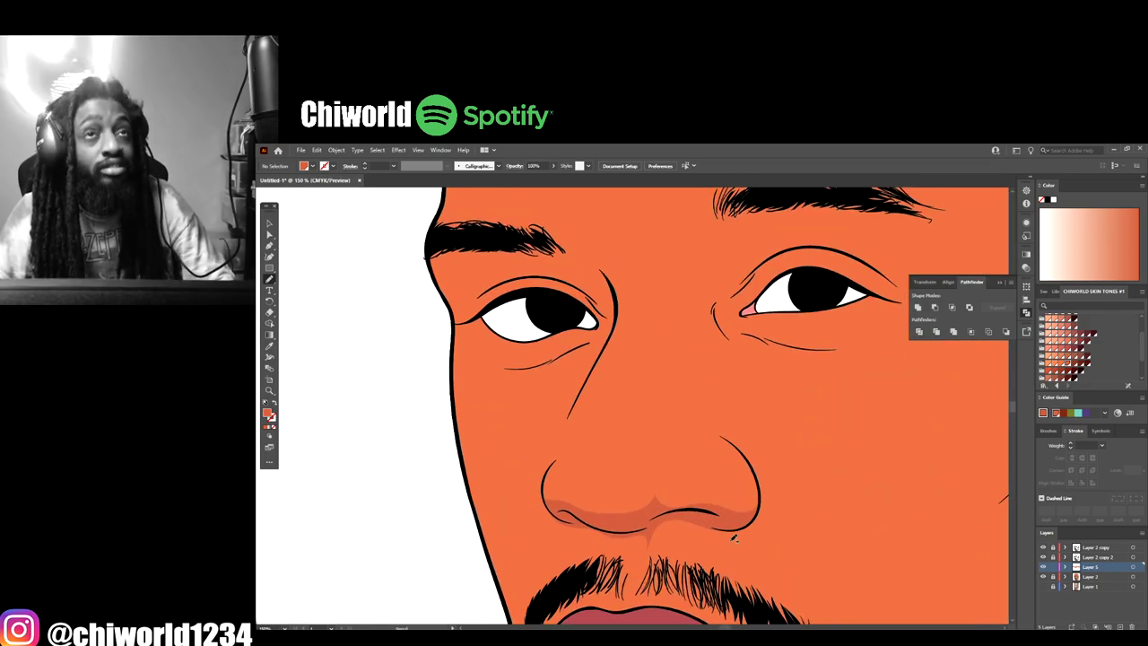
{"action": "scroll", "coordinate": [734, 536], "scroll_direction": "up", "scroll_amount": 2}
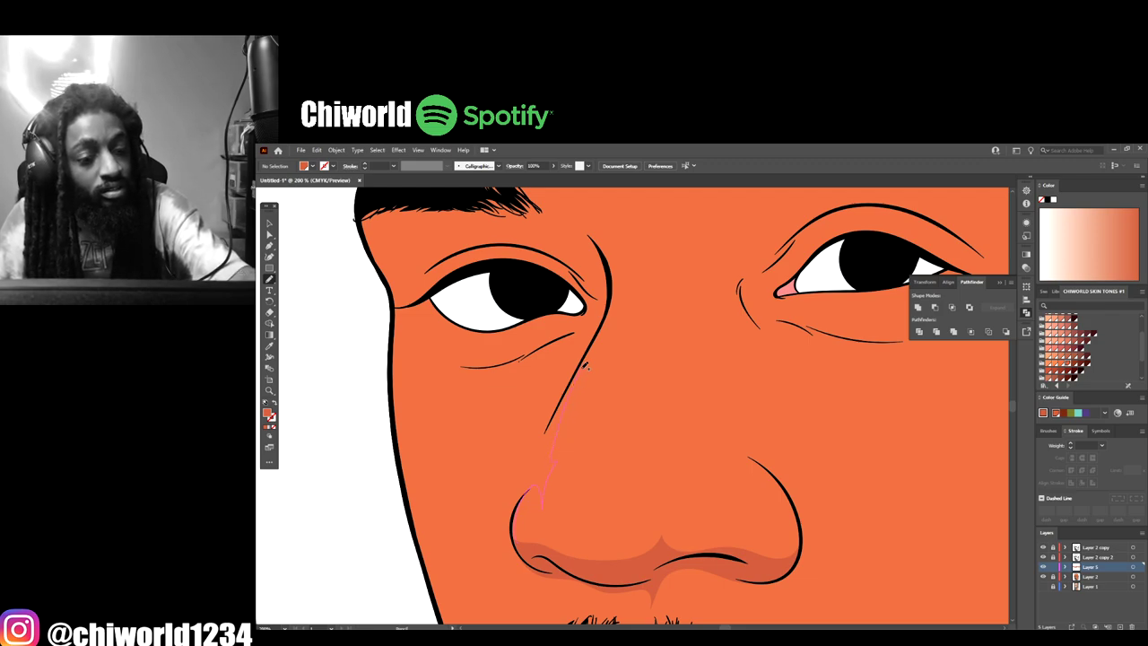
{"action": "mouse_move", "coordinate": [612, 263]}
{"action": "left_mouse_down"}
{"action": "mouse_move", "coordinate": [587, 363]}
{"action": "mouse_move", "coordinate": [540, 435]}
{"action": "left_mouse_up"}
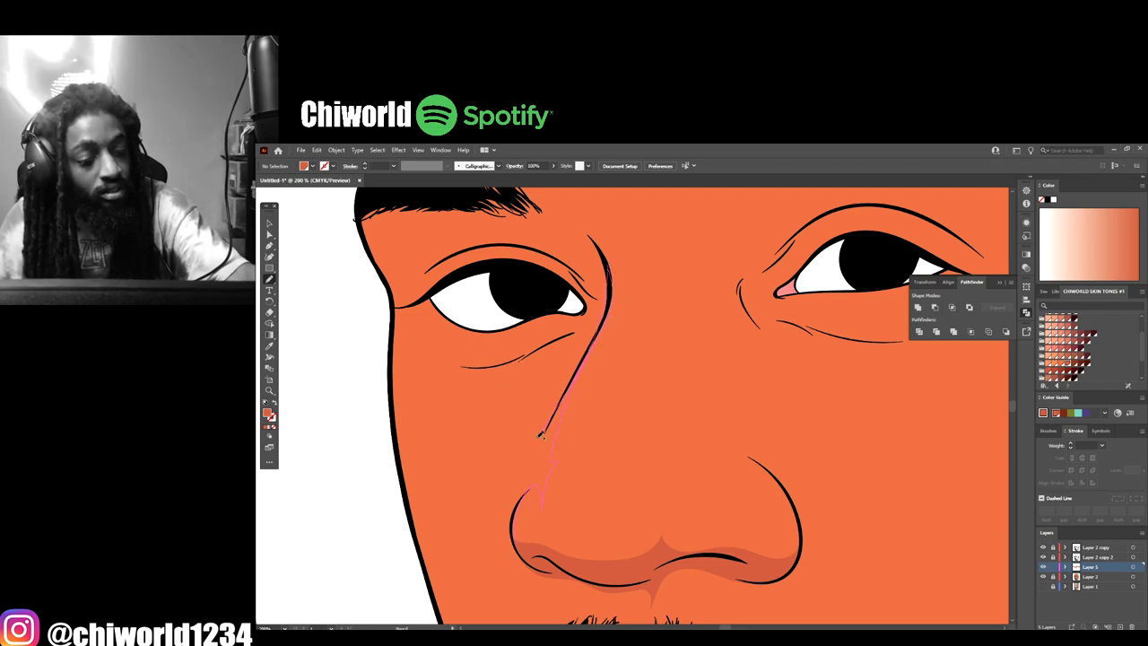
{"action": "left_click_drag", "start_coordinate": [514, 539], "coordinate": [516, 546]}
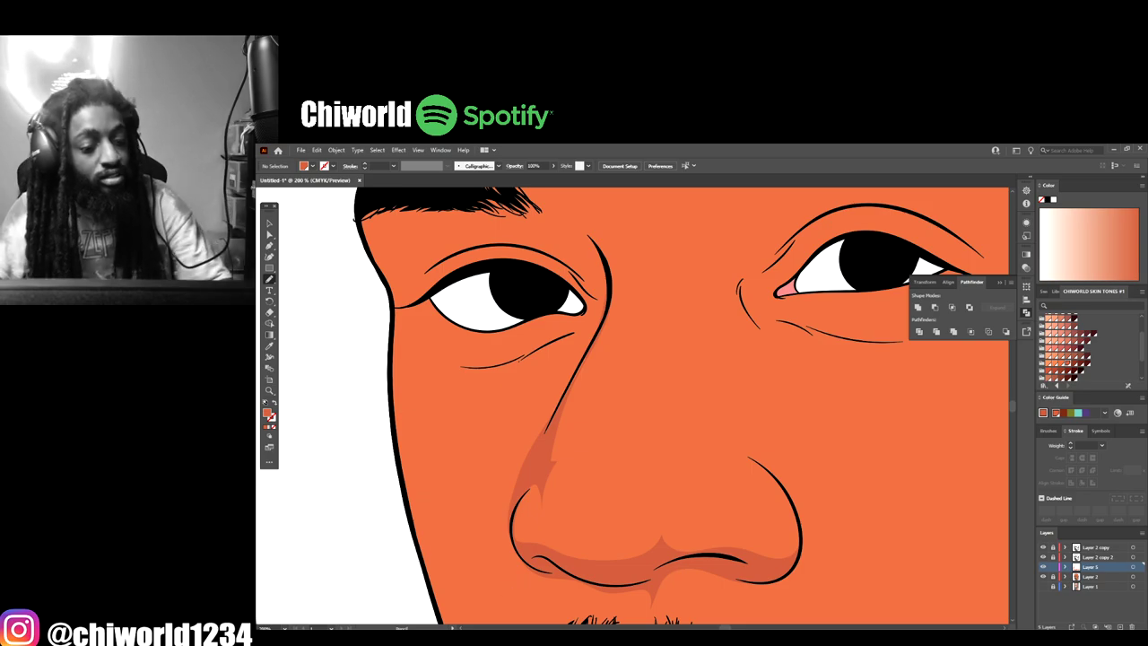
{"action": "key", "text": "ctrl+minus"}
{"action": "key", "text": "ctrl+minus"}
{"action": "key", "text": "ctrl+minus"}
Step: Shade the left eye socket with darker orange, from the nose line up under the brow
{"action": "key", "text": "ctrl+plus"}
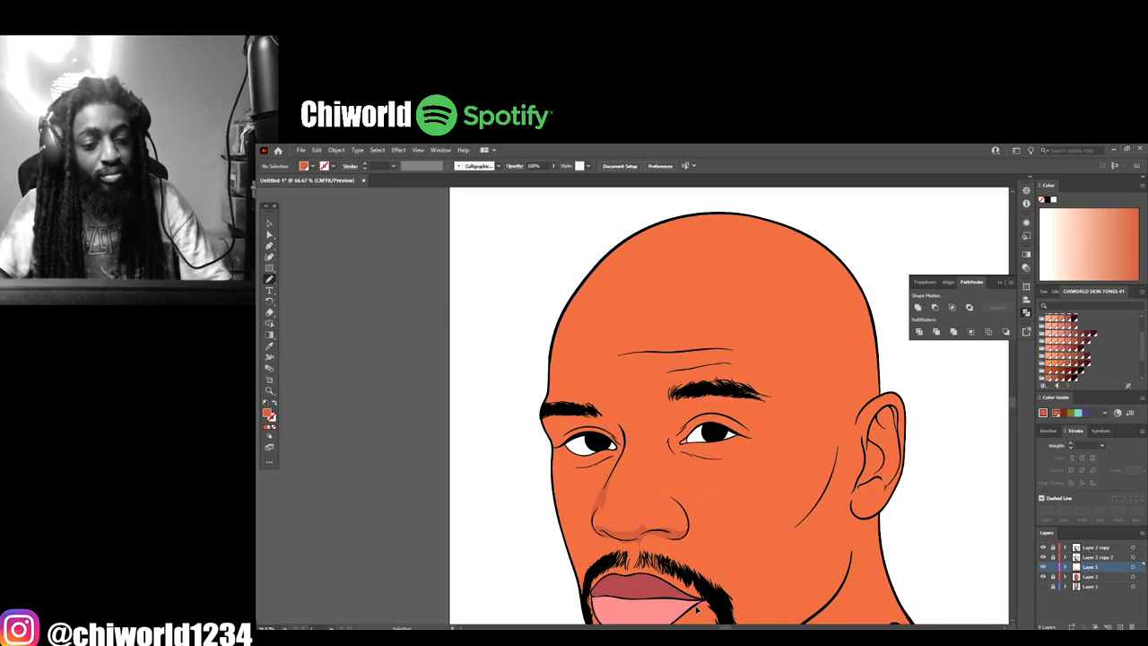
{"action": "key", "text": "ctrl+plus"}
{"action": "key", "text": "ctrl+plus"}
{"action": "key", "text": "ctrl+plus"}
{"action": "key", "text": "ctrl+plus"}
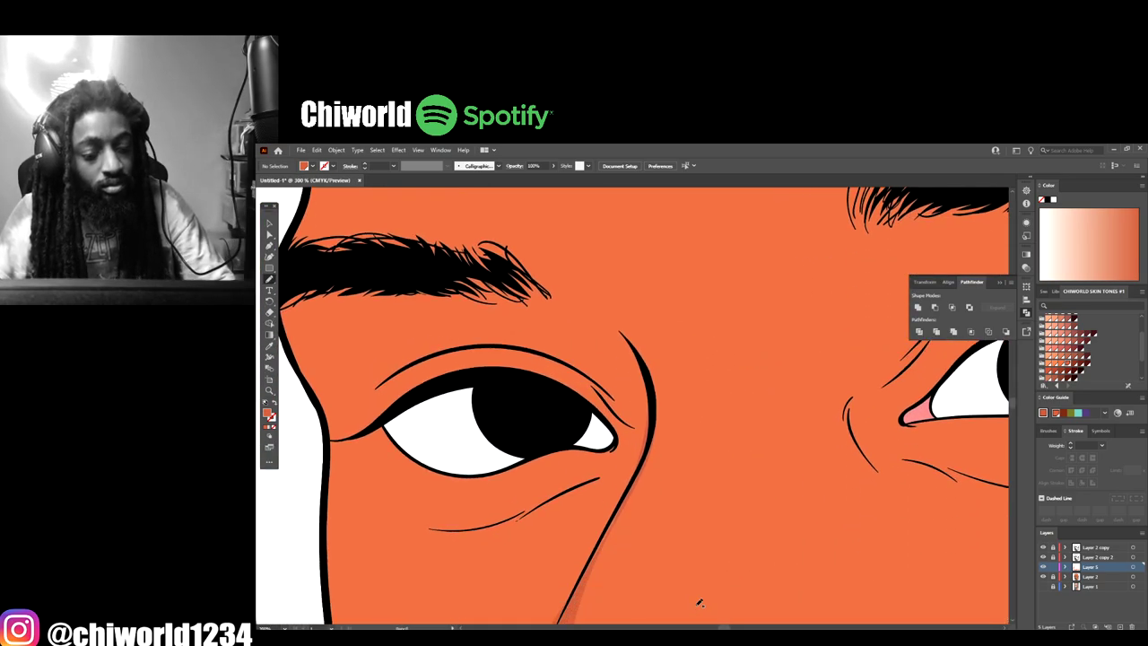
{"action": "scroll", "coordinate": [703, 603], "scroll_direction": "down", "scroll_amount": 3}
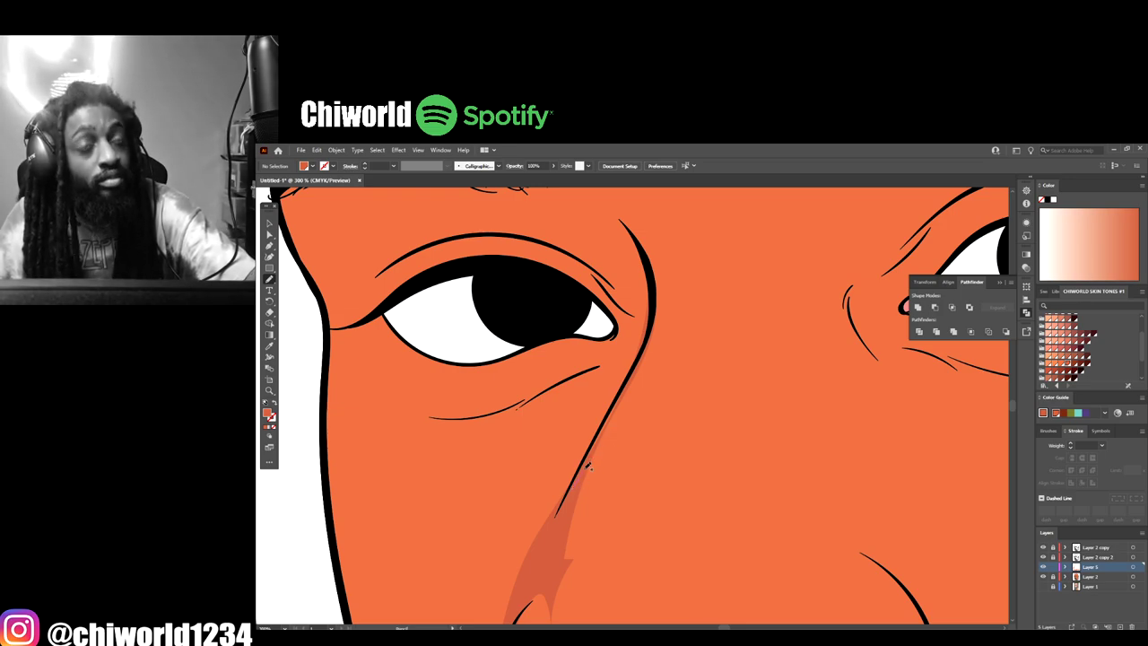
{"action": "left_click_drag", "start_coordinate": [588, 458], "coordinate": [530, 502]}
{"action": "left_click_drag", "start_coordinate": [464, 541], "coordinate": [557, 435]}
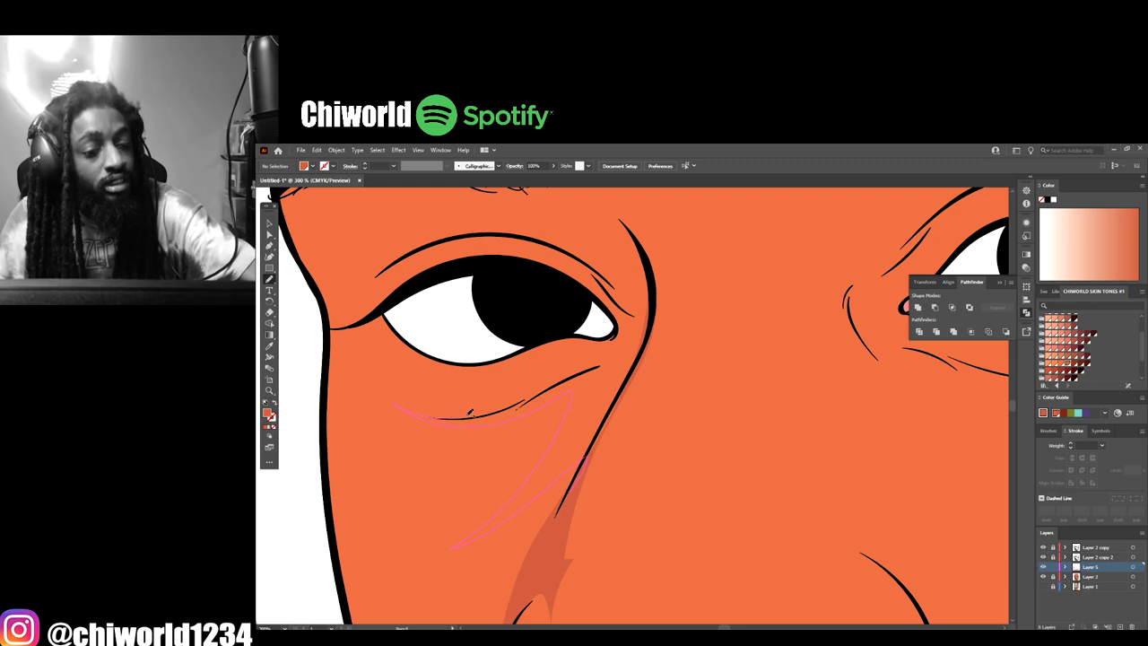
{"action": "mouse_move", "coordinate": [565, 339]}
{"action": "left_mouse_down"}
{"action": "mouse_move", "coordinate": [520, 319]}
{"action": "mouse_move", "coordinate": [607, 331]}
{"action": "mouse_move", "coordinate": [633, 316]}
{"action": "mouse_move", "coordinate": [645, 285]}
{"action": "mouse_move", "coordinate": [656, 305]}
{"action": "mouse_move", "coordinate": [612, 429]}
{"action": "left_mouse_up"}
{"action": "scroll", "coordinate": [547, 435], "scroll_direction": "up", "scroll_amount": 3}
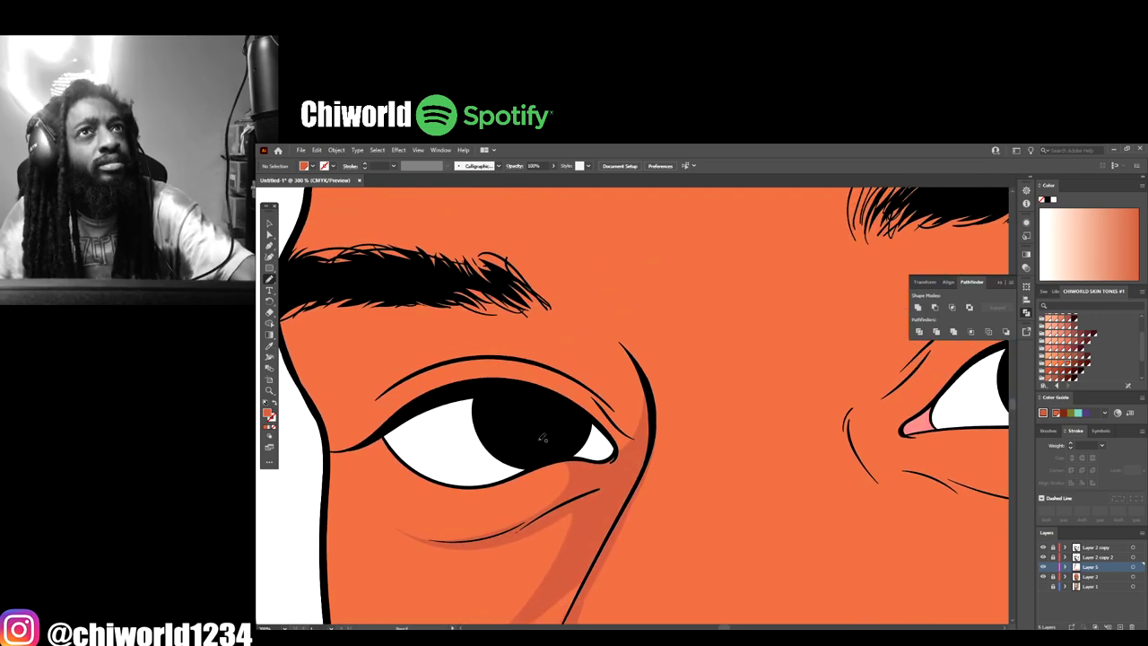
{"action": "mouse_move", "coordinate": [536, 427]}
{"action": "left_mouse_down"}
{"action": "mouse_move", "coordinate": [586, 454]}
{"action": "mouse_move", "coordinate": [639, 450]}
{"action": "left_mouse_up"}
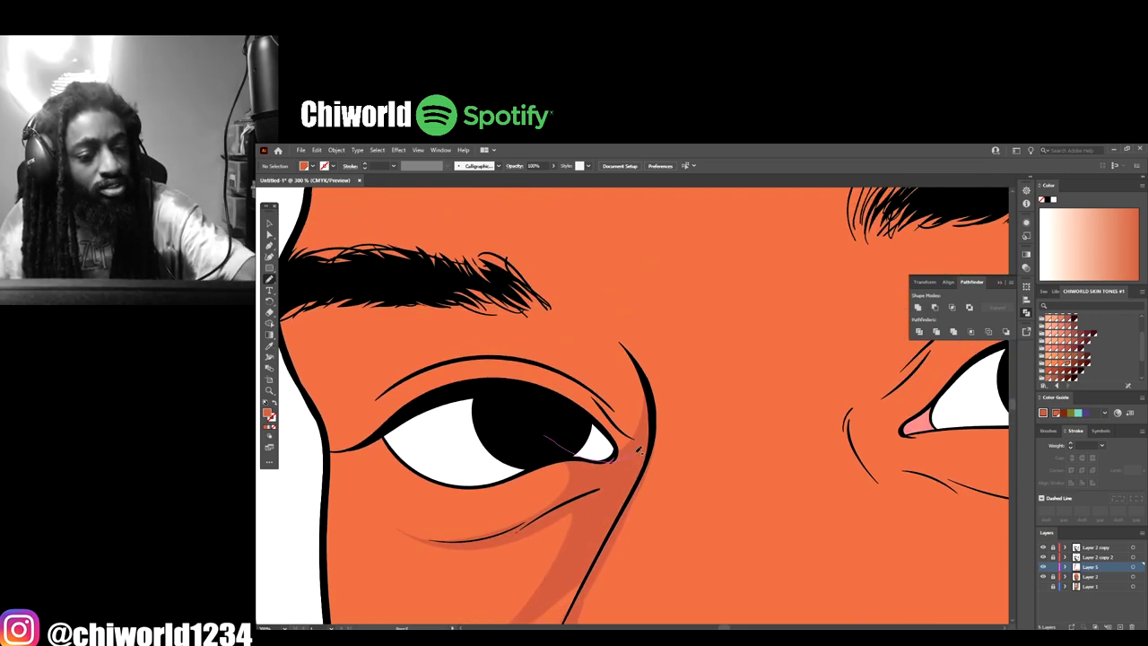
{"action": "mouse_move", "coordinate": [621, 335]}
{"action": "left_mouse_down"}
{"action": "mouse_move", "coordinate": [550, 286]}
{"action": "mouse_move", "coordinate": [370, 280]}
{"action": "mouse_move", "coordinate": [467, 316]}
{"action": "left_mouse_up"}
{"action": "mouse_move", "coordinate": [414, 376]}
{"action": "left_mouse_down"}
{"action": "mouse_move", "coordinate": [503, 395]}
{"action": "mouse_move", "coordinate": [526, 439]}
{"action": "left_mouse_up"}
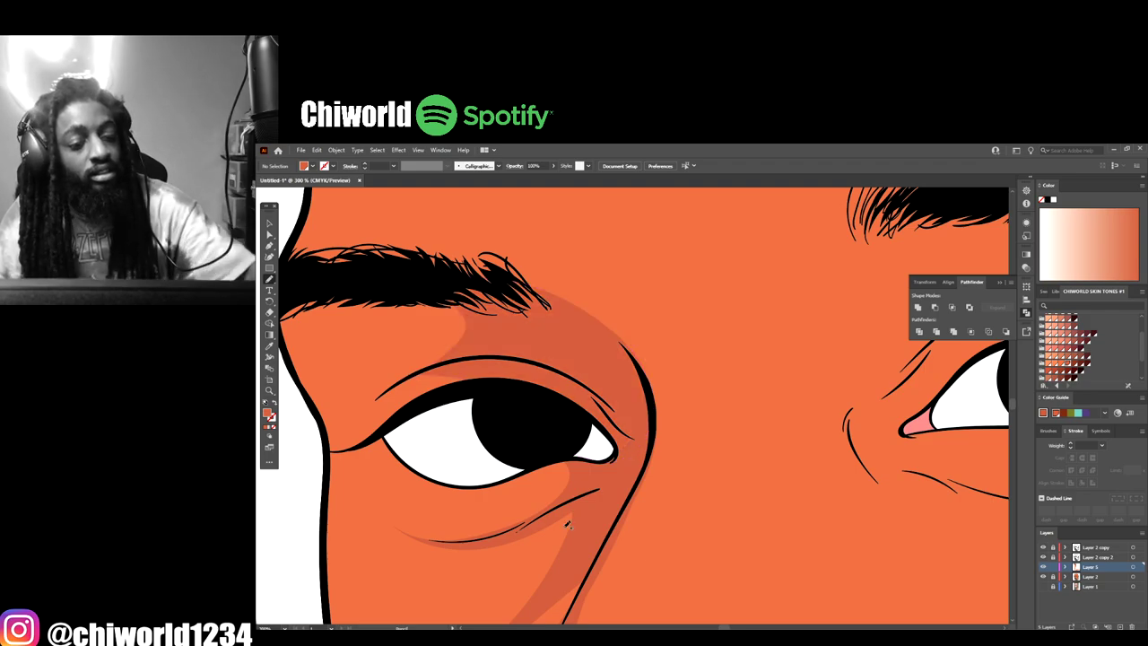
Step: Shade the right eye's inner corner and upper lid, then deselect the shapes
{"action": "key", "text": "ctrl+minus"}
{"action": "key", "text": "ctrl+minus"}
{"action": "key", "text": "ctrl+minus"}
{"action": "key", "text": "ctrl+minus"}
{"action": "key", "text": "ctrl+minus"}
{"action": "key", "text": "ctrl+minus"}
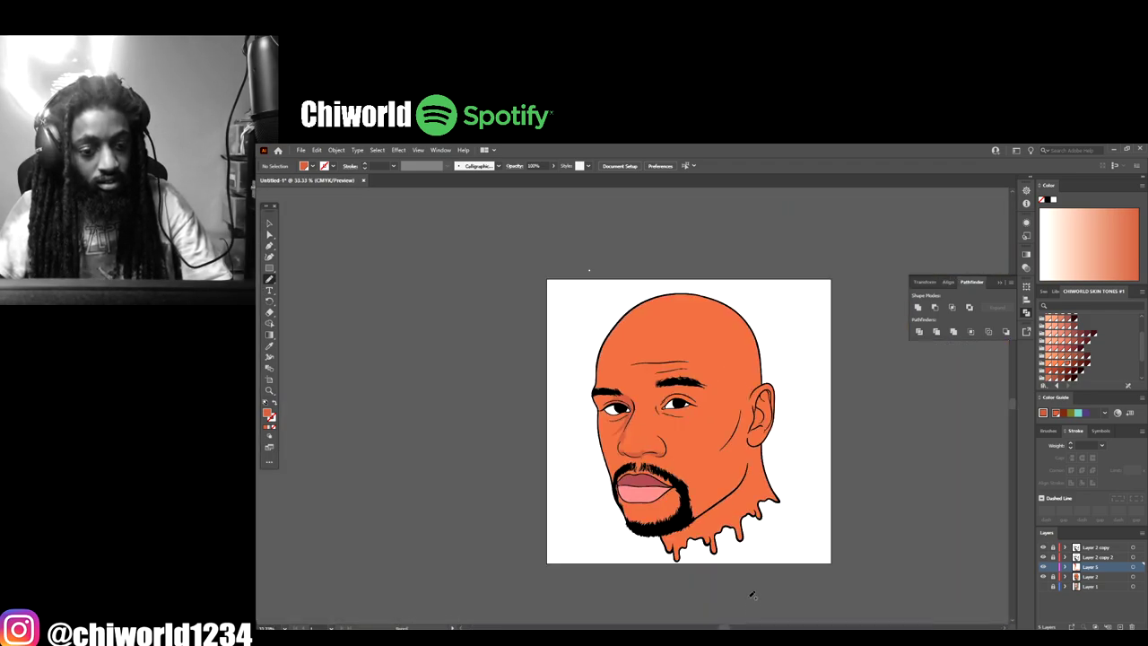
{"action": "key", "text": "ctrl+plus"}
{"action": "key", "text": "ctrl+plus"}
{"action": "key", "text": "ctrl+plus"}
{"action": "key", "text": "ctrl+plus"}
{"action": "scroll", "coordinate": [749, 594], "scroll_direction": "up", "scroll_amount": 3}
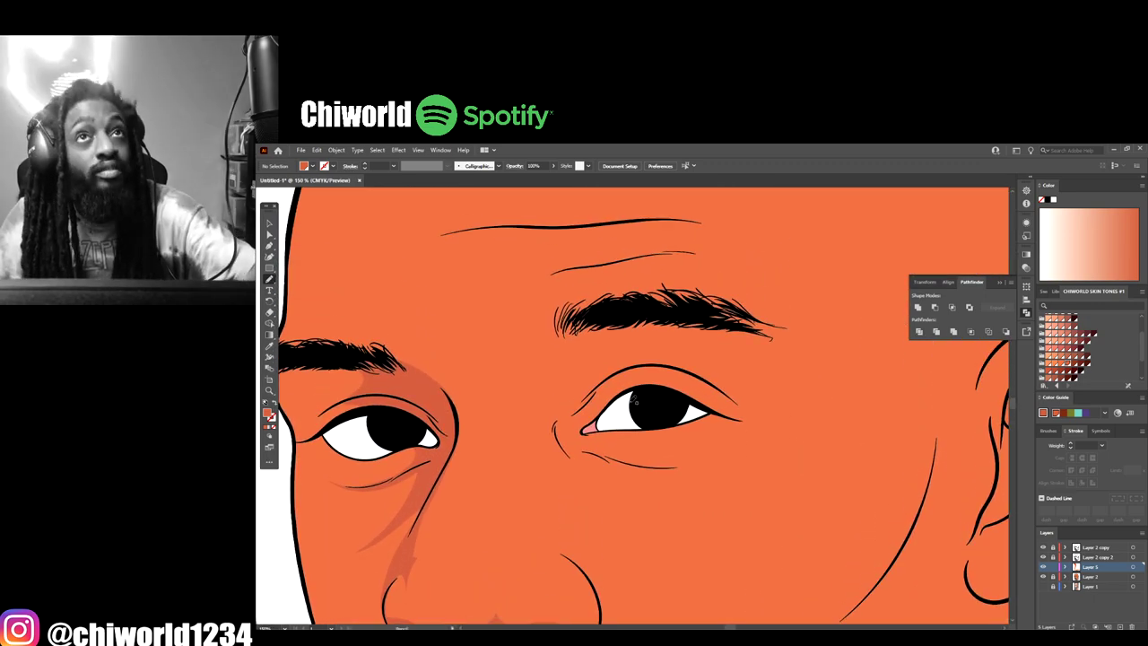
{"action": "left_click_drag", "start_coordinate": [597, 427], "coordinate": [617, 409]}
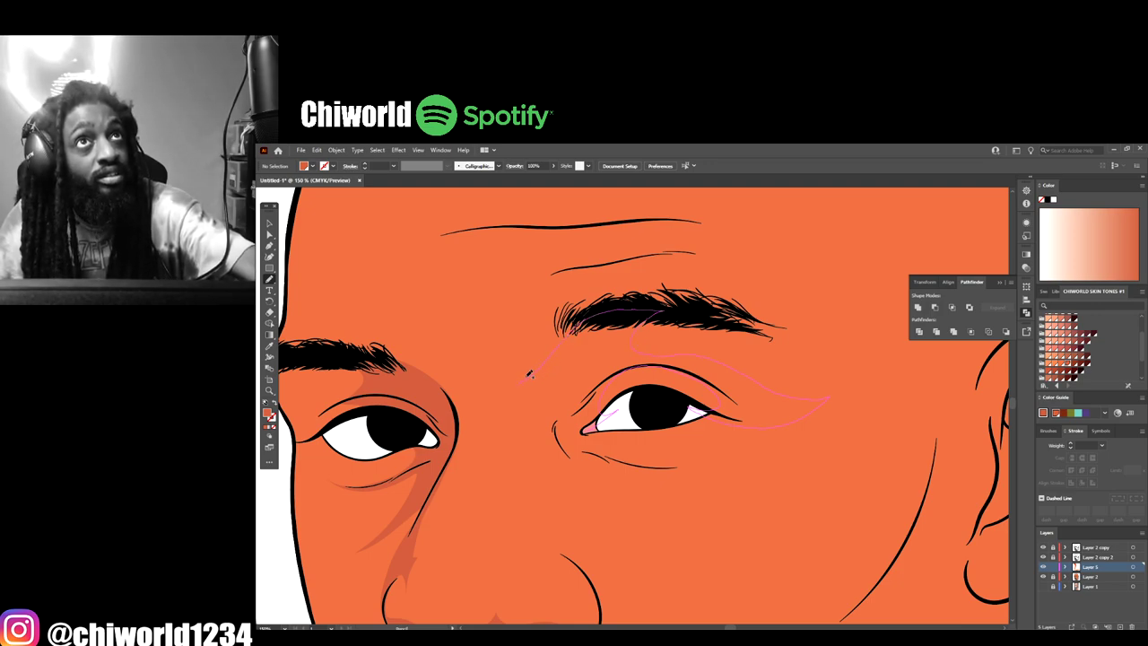
{"action": "mouse_move", "coordinate": [433, 380]}
{"action": "left_mouse_down"}
{"action": "mouse_move", "coordinate": [454, 425]}
{"action": "mouse_move", "coordinate": [462, 395]}
{"action": "left_mouse_up"}
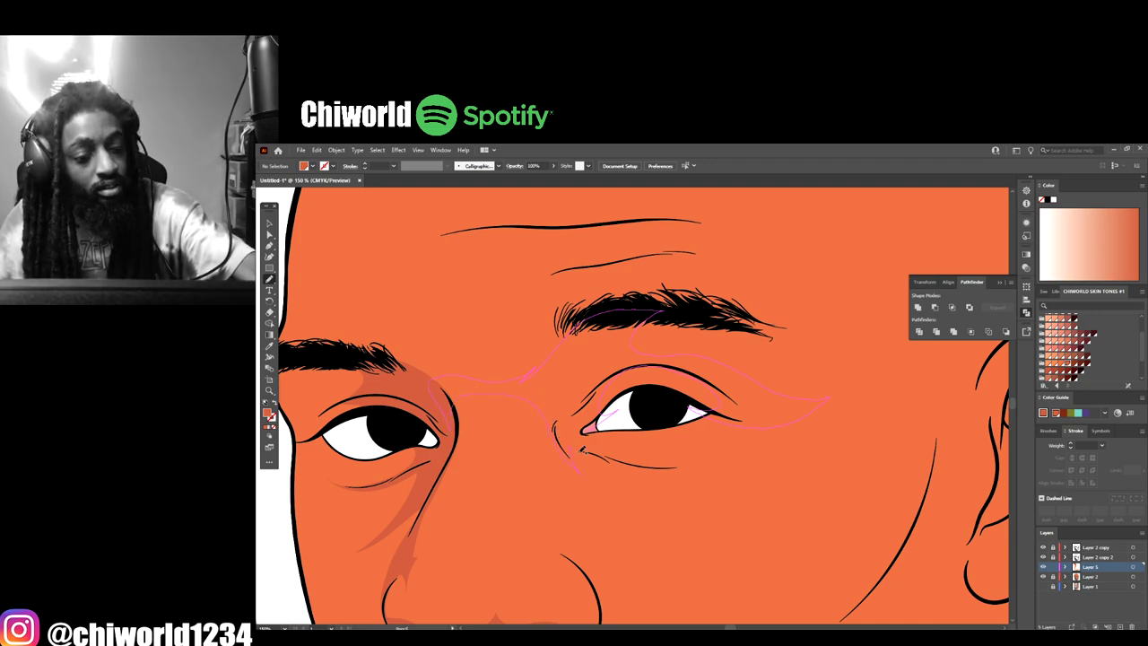
{"action": "key", "text": "ctrl+shift+a"}
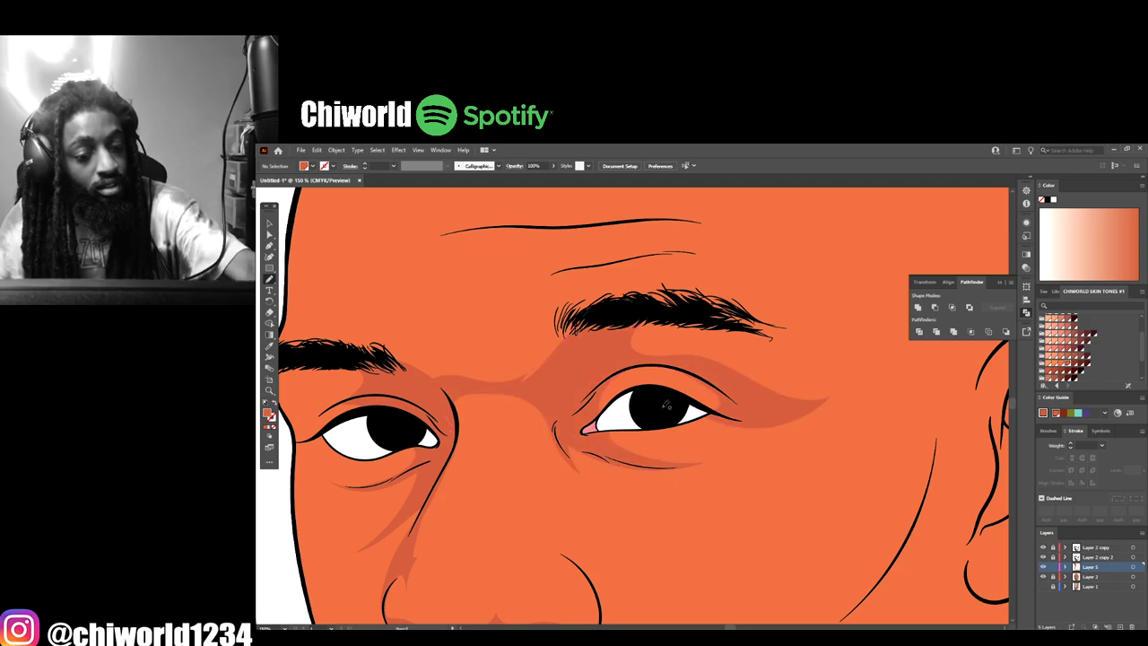
{"action": "key", "text": "ctrl+minus"}
{"action": "key", "text": "ctrl+minus"}
{"action": "key", "text": "ctrl+minus"}
{"action": "key", "text": "ctrl+minus"}
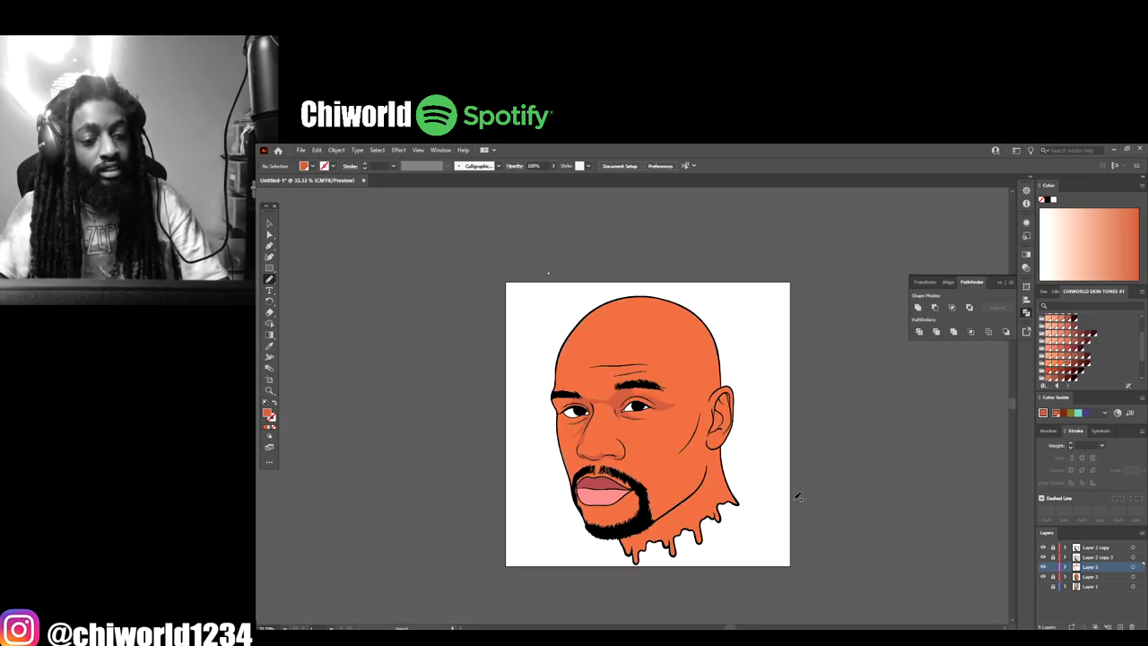
Step: Draw a darker forehead shadow along the brow line above the right eyebrow
{"action": "key", "text": "ctrl+plus"}
{"action": "key", "text": "ctrl+plus"}
{"action": "key", "text": "ctrl+plus"}
{"action": "key", "text": "ctrl+plus"}
{"action": "scroll", "coordinate": [792, 500], "scroll_direction": "up", "scroll_amount": 3}
{"action": "scroll", "coordinate": [792, 500], "scroll_direction": "left", "scroll_amount": 3}
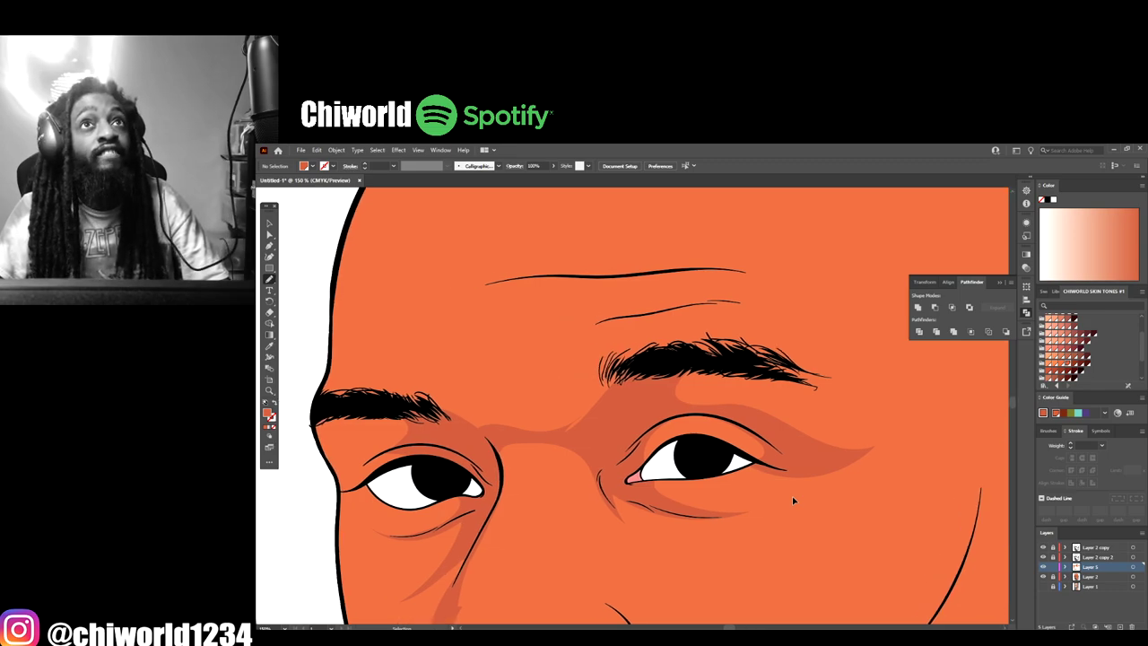
{"action": "left_click_drag", "start_coordinate": [821, 446], "coordinate": [850, 424]}
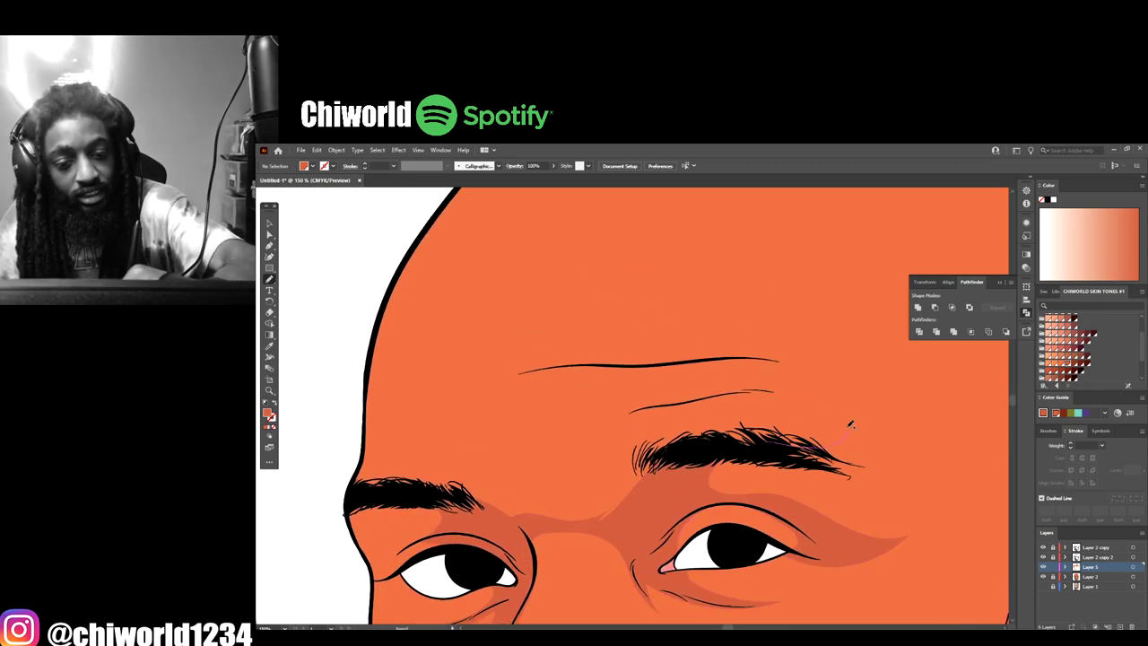
{"action": "left_click_drag", "start_coordinate": [762, 393], "coordinate": [610, 414]}
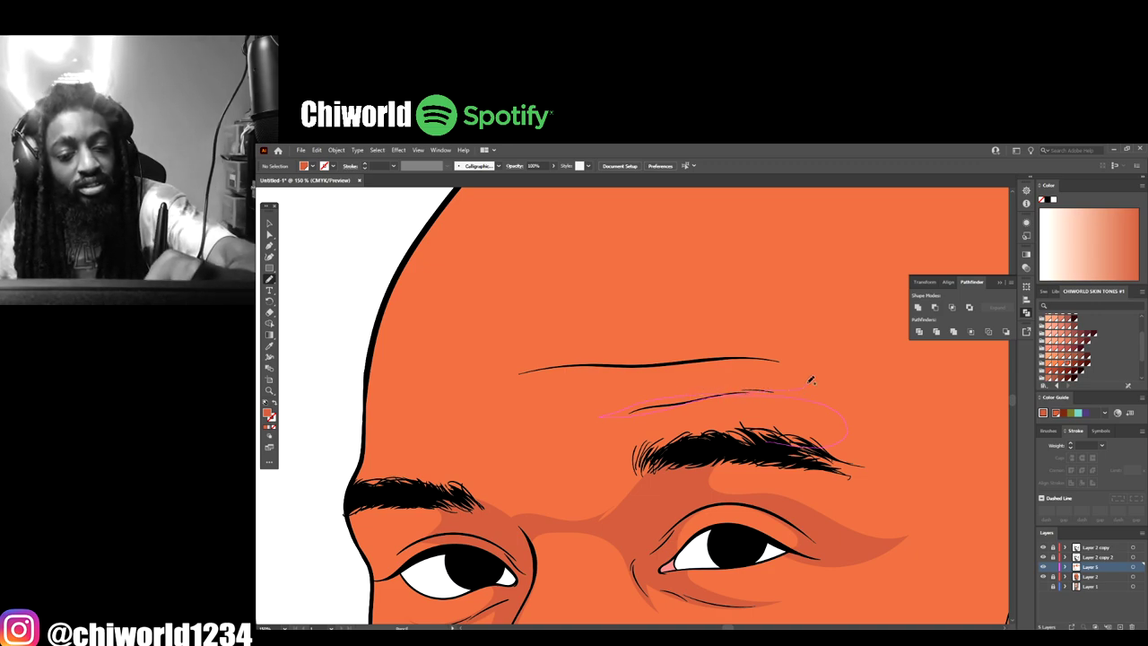
{"action": "left_click_drag", "start_coordinate": [761, 358], "coordinate": [683, 362]}
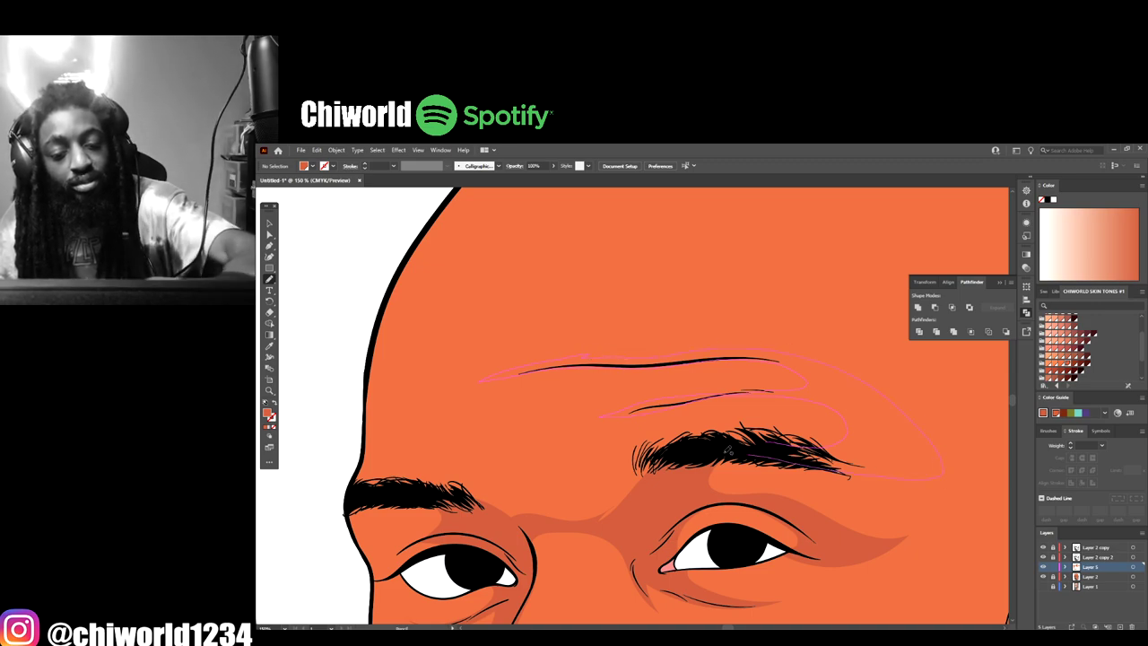
Step: Shade beneath the lower lip, curving along the chin just above the beard
{"action": "scroll", "coordinate": [773, 482], "scroll_direction": "down", "scroll_amount": 5}
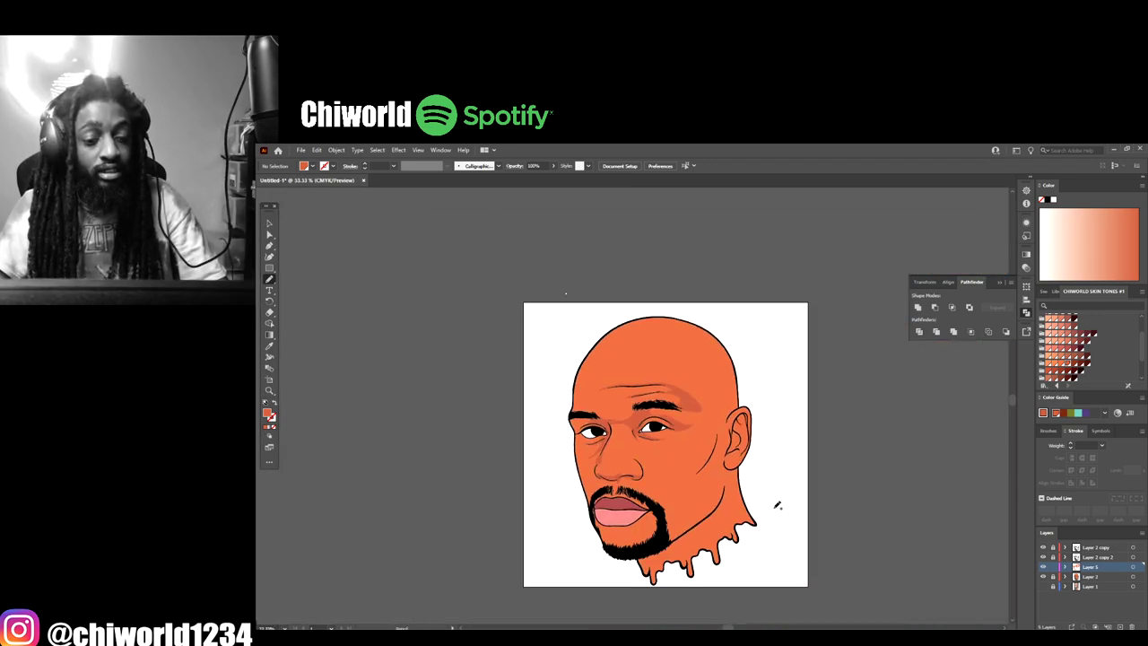
{"action": "scroll", "coordinate": [774, 508], "scroll_direction": "up", "scroll_amount": 1}
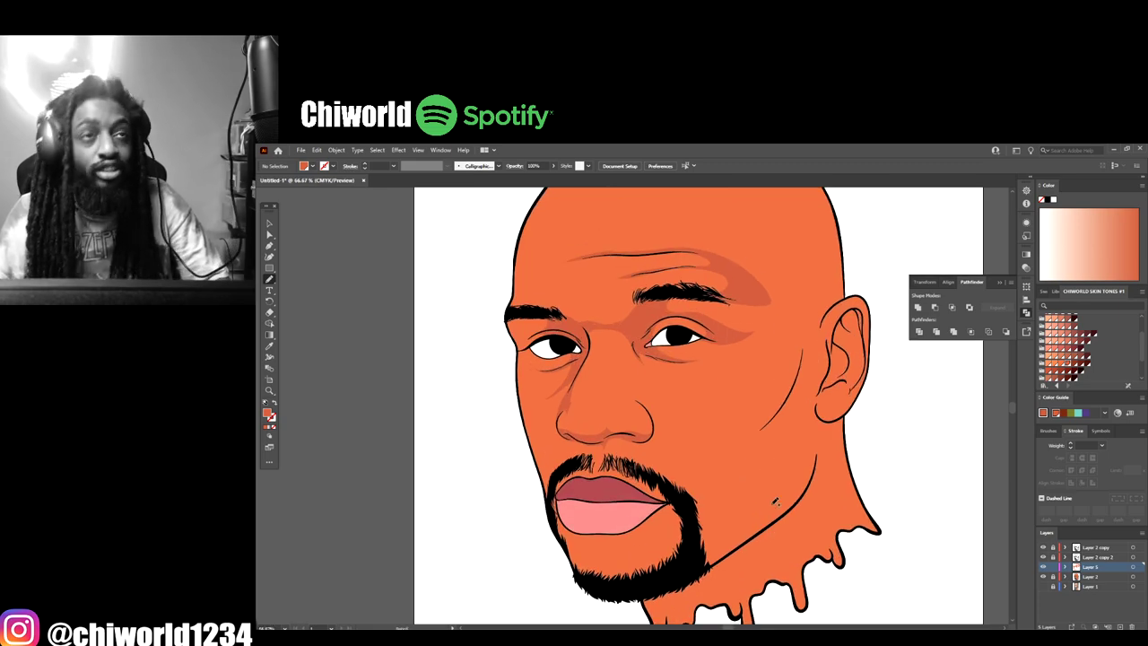
{"action": "scroll", "coordinate": [774, 501], "scroll_direction": "down", "scroll_amount": 1}
{"action": "scroll", "coordinate": [775, 500], "scroll_direction": "up", "scroll_amount": 1}
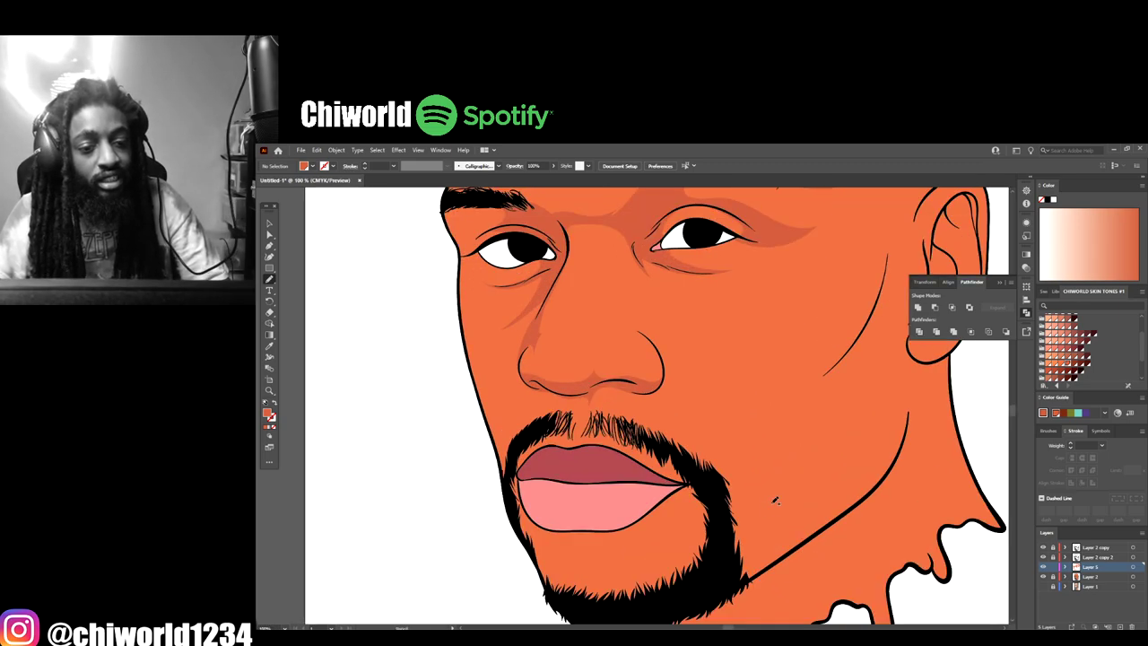
{"action": "mouse_move", "coordinate": [723, 508]}
{"action": "left_mouse_down"}
{"action": "mouse_move", "coordinate": [688, 550]}
{"action": "mouse_move", "coordinate": [617, 559]}
{"action": "left_mouse_up"}
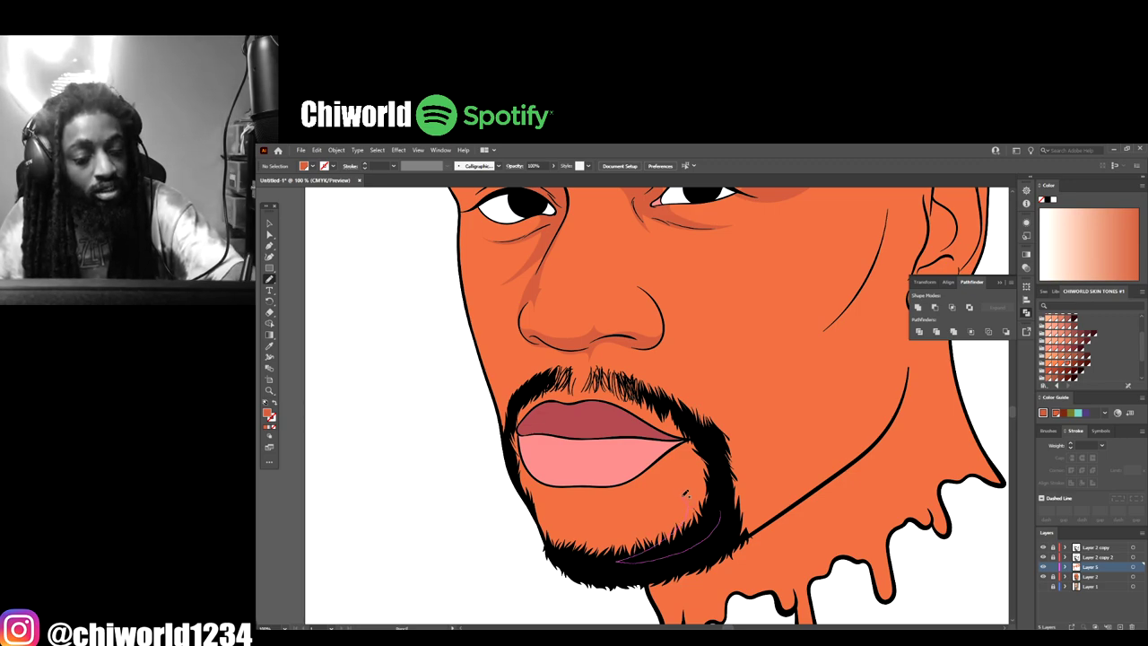
{"action": "left_click_drag", "start_coordinate": [643, 489], "coordinate": [597, 492]}
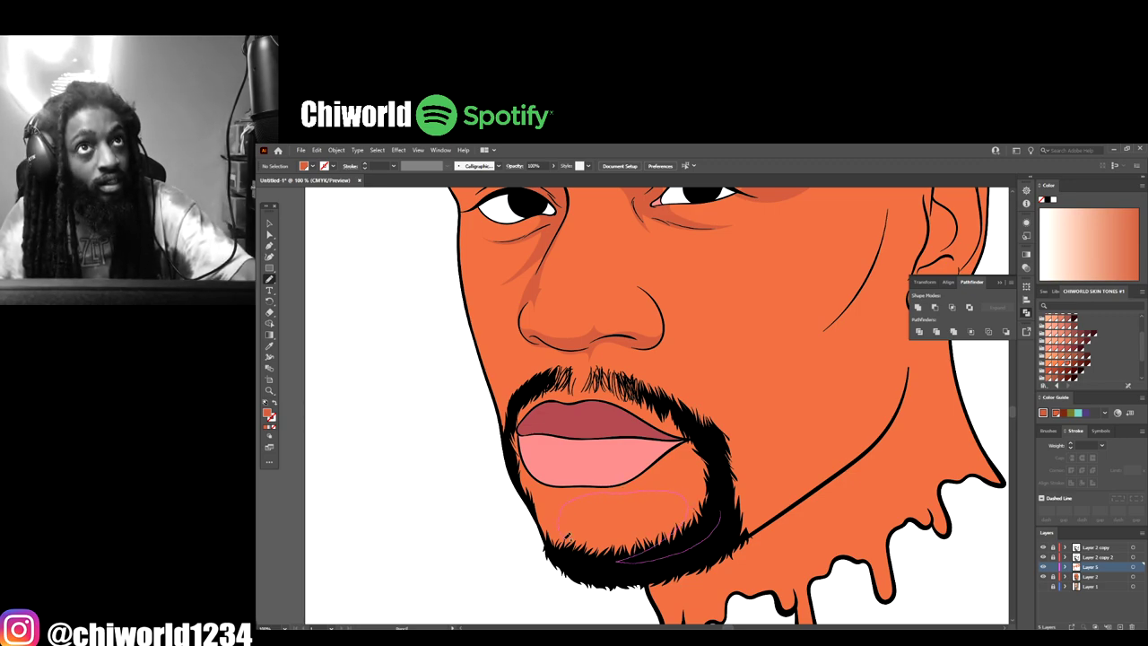
{"action": "mouse_move", "coordinate": [567, 537]}
{"action": "left_mouse_down"}
{"action": "mouse_move", "coordinate": [606, 563]}
{"action": "mouse_move", "coordinate": [554, 543]}
{"action": "mouse_move", "coordinate": [517, 471]}
{"action": "mouse_move", "coordinate": [519, 427]}
{"action": "left_mouse_up"}
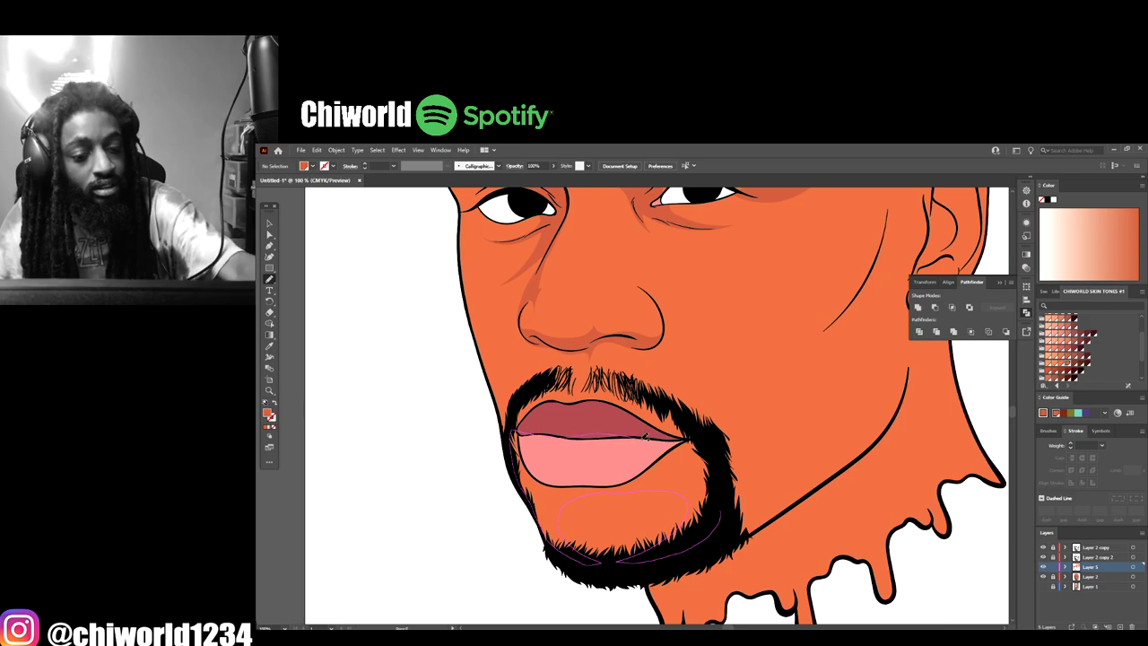
{"action": "left_click_drag", "start_coordinate": [644, 437], "coordinate": [709, 433]}
{"action": "key", "text": "ctrl+minus"}
Step: Draw a darker skin shadow shape at the right temple beside the eye
{"action": "key", "text": "ctrl+0"}
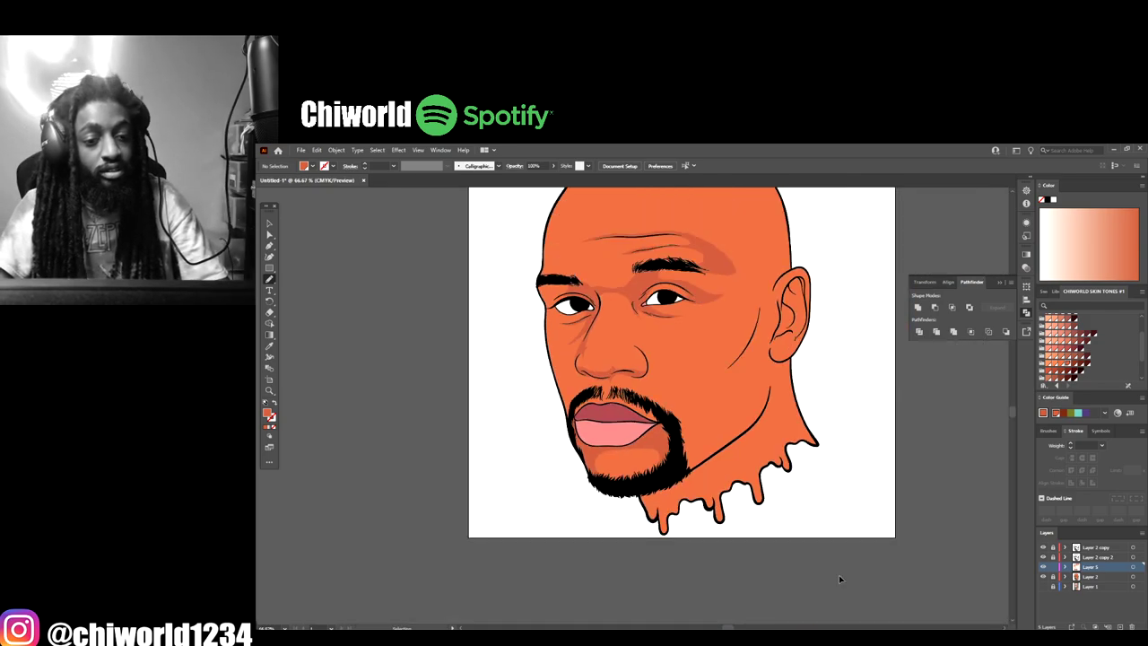
{"action": "scroll", "coordinate": [823, 541], "scroll_direction": "down", "scroll_amount": 1}
{"action": "scroll", "coordinate": [822, 541], "scroll_direction": "up", "scroll_amount": 4}
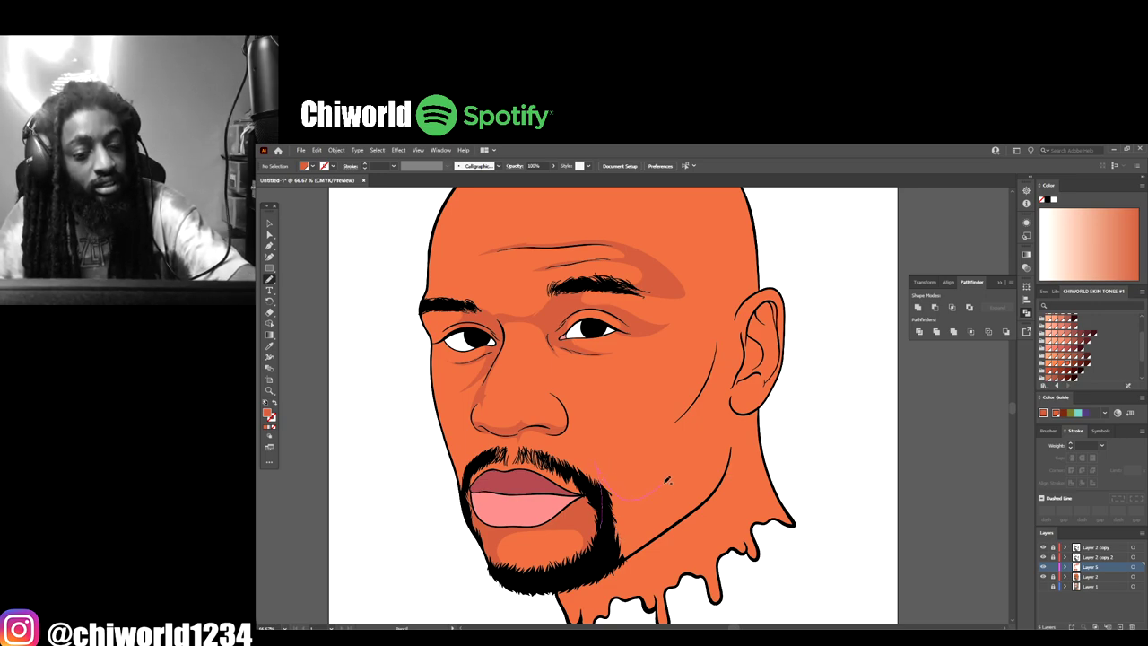
{"action": "left_click_drag", "start_coordinate": [668, 481], "coordinate": [702, 423]}
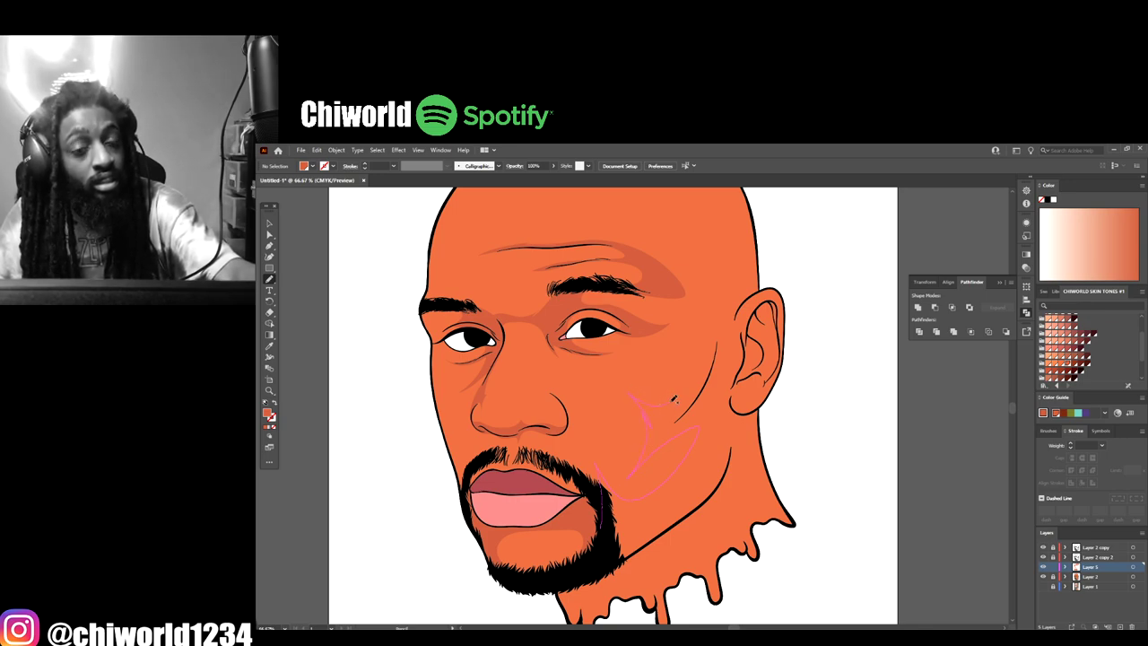
{"action": "left_click_drag", "start_coordinate": [704, 338], "coordinate": [668, 342]}
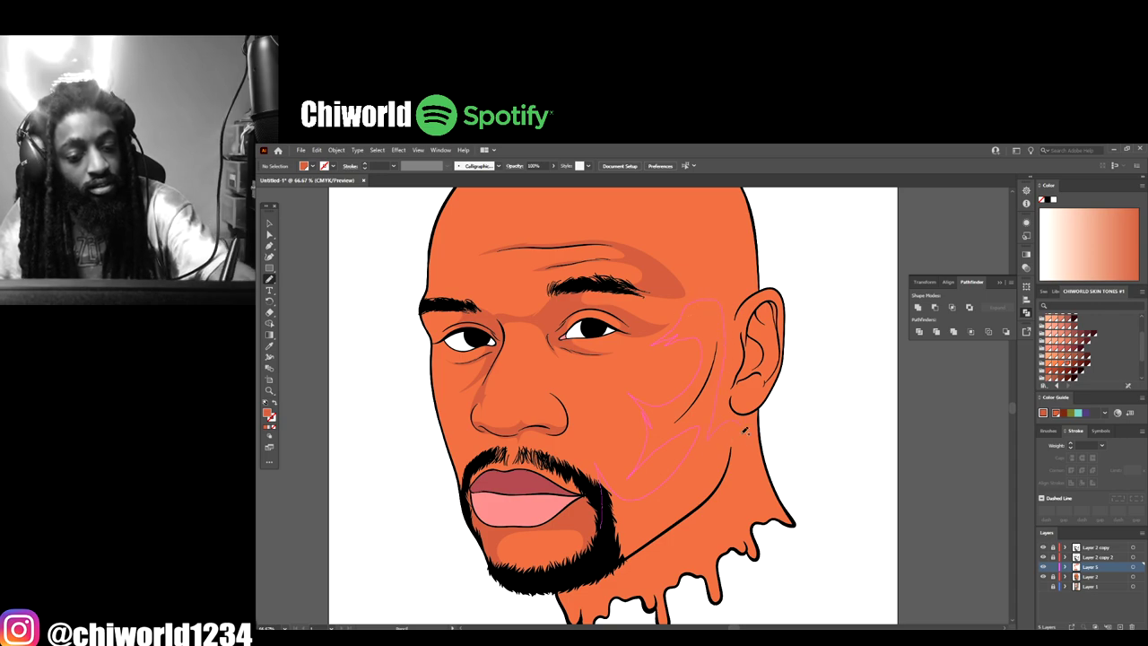
{"action": "left_click_drag", "start_coordinate": [627, 566], "coordinate": [601, 562]}
Step: Trace a shadow from the eyebrow's outer end down the right side of the head
{"action": "key", "text": "ctrl+minus"}
{"action": "key", "text": "ctrl+minus"}
{"action": "key", "text": "ctrl+minus"}
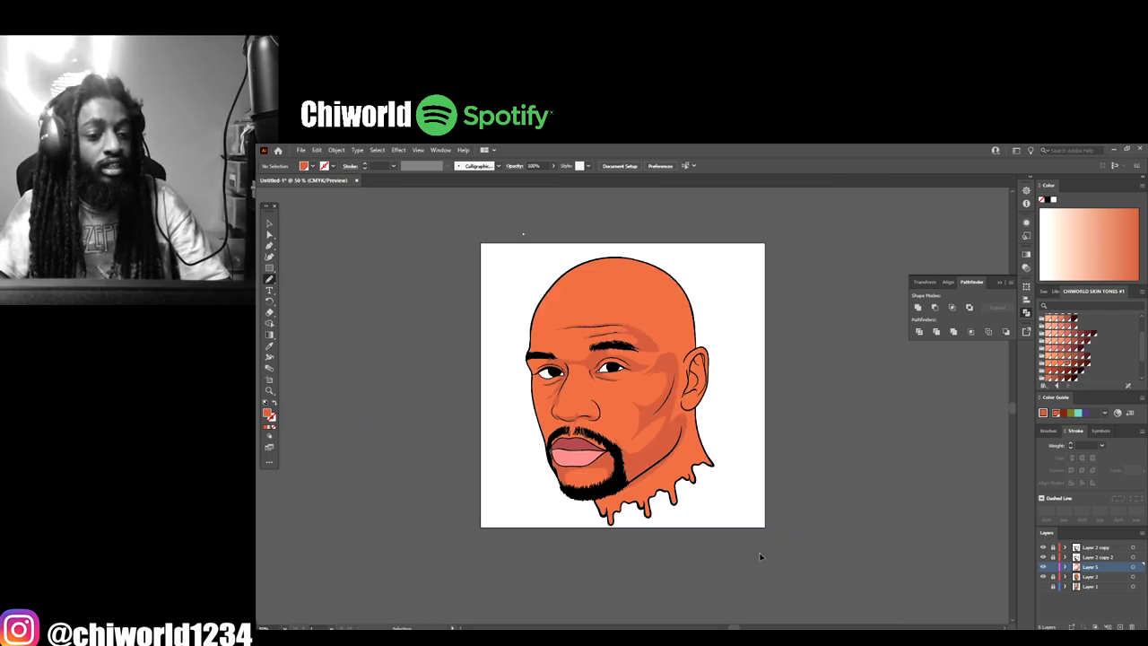
{"action": "key", "text": "ctrl+plus"}
{"action": "key", "text": "ctrl+plus"}
{"action": "key", "text": "ctrl+plus"}
{"action": "key", "text": "ctrl+plus"}
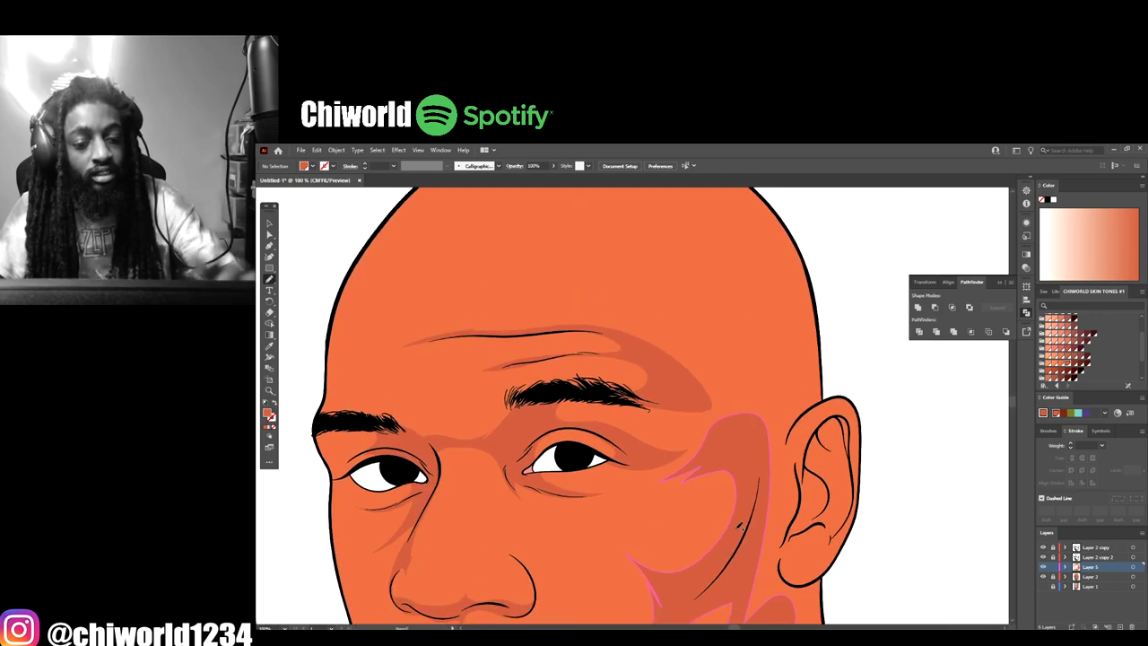
{"action": "scroll", "coordinate": [730, 423], "scroll_direction": "up", "scroll_amount": 1}
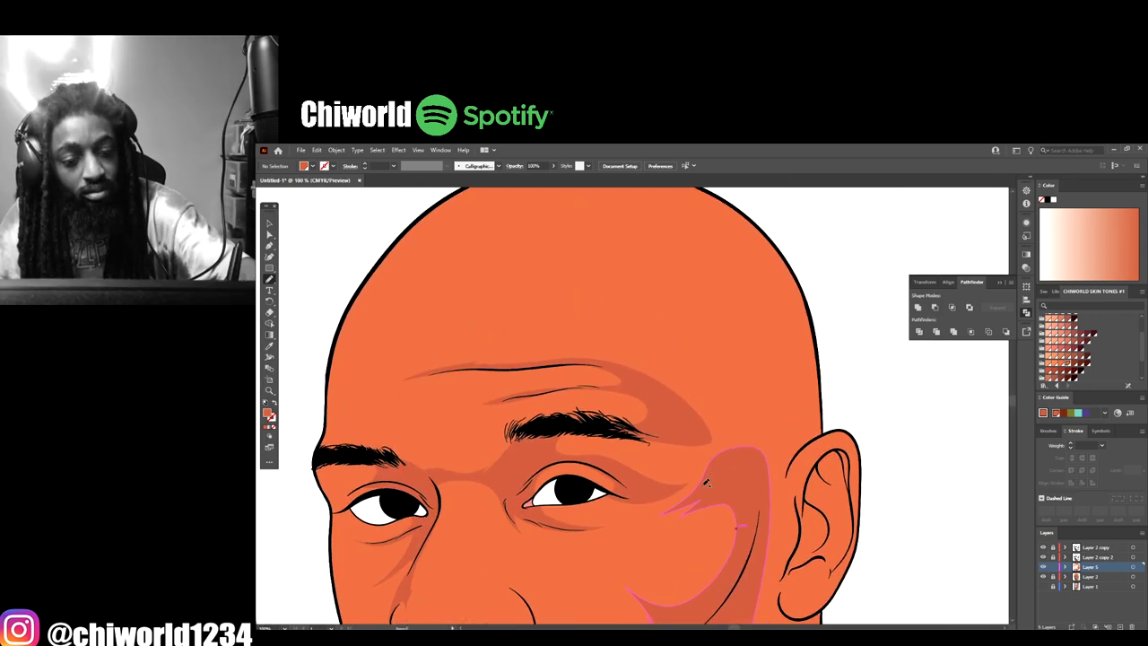
{"action": "mouse_move", "coordinate": [647, 436]}
{"action": "left_mouse_down"}
{"action": "mouse_move", "coordinate": [597, 425]}
{"action": "mouse_move", "coordinate": [686, 423]}
{"action": "mouse_move", "coordinate": [645, 381]}
{"action": "mouse_move", "coordinate": [698, 405]}
{"action": "left_mouse_up"}
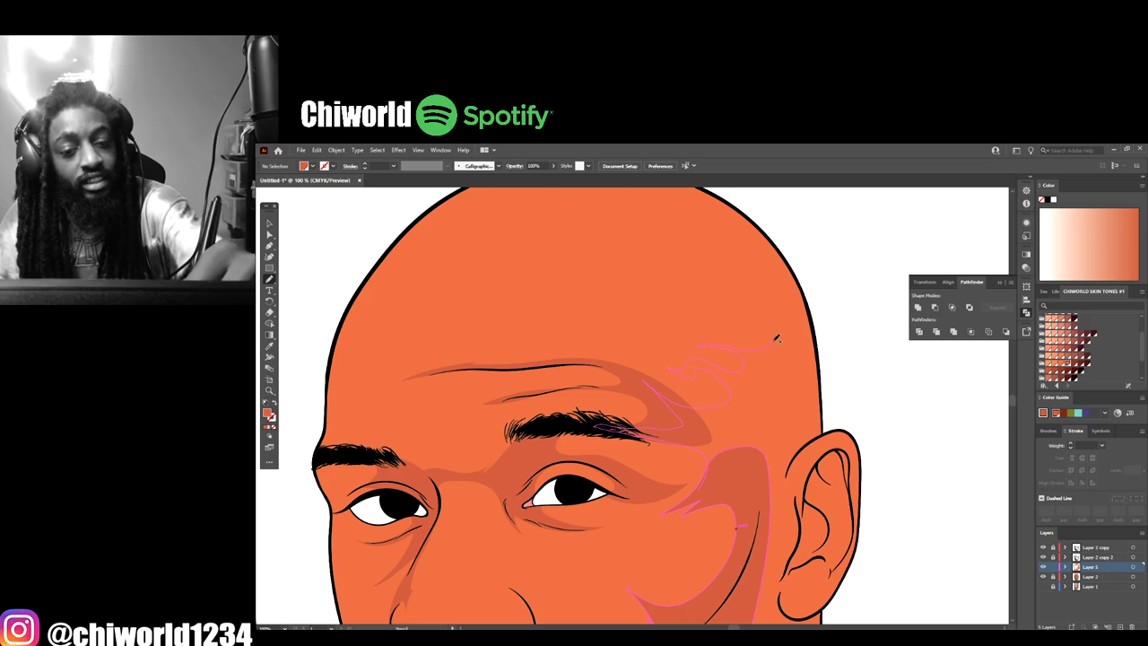
{"action": "mouse_move", "coordinate": [788, 282]}
{"action": "left_mouse_down"}
{"action": "mouse_move", "coordinate": [799, 289]}
{"action": "mouse_move", "coordinate": [797, 426]}
{"action": "mouse_move", "coordinate": [761, 543]}
{"action": "left_mouse_up"}
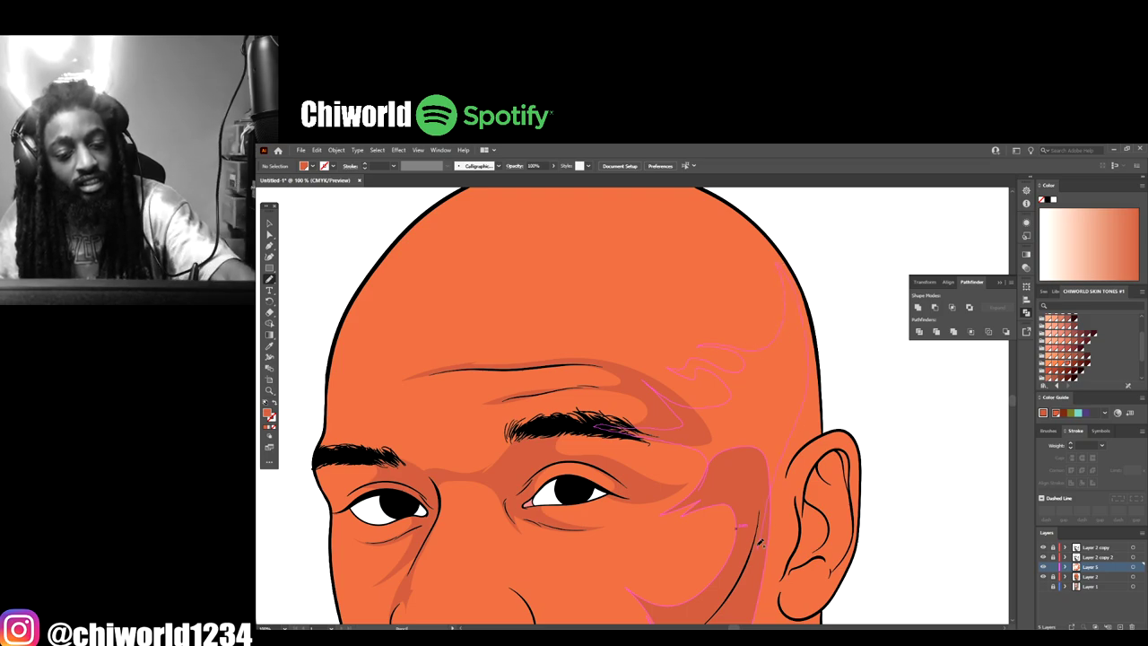
Step: Draw a closed shadow under the beard and jaw, running down the neck toward the drips
{"action": "key", "text": "ctrl+minus"}
{"action": "key", "text": "ctrl+minus"}
{"action": "key", "text": "ctrl+minus"}
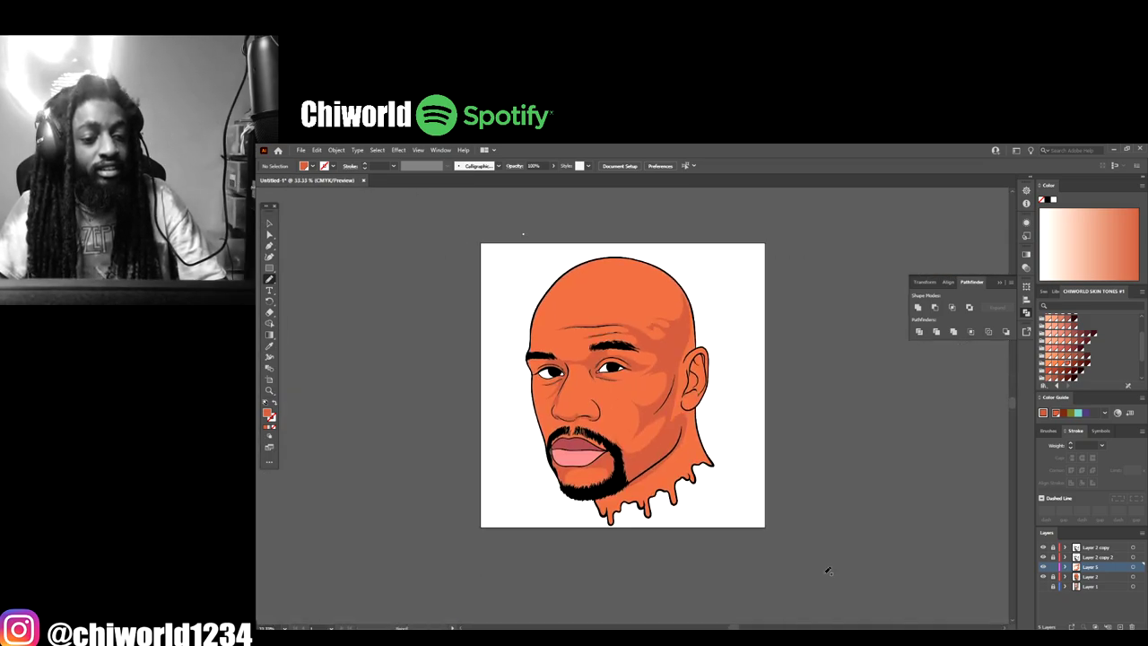
{"action": "key", "text": "ctrl+plus"}
{"action": "key", "text": "ctrl+plus"}
{"action": "key", "text": "ctrl+plus"}
{"action": "key", "text": "ctrl+plus"}
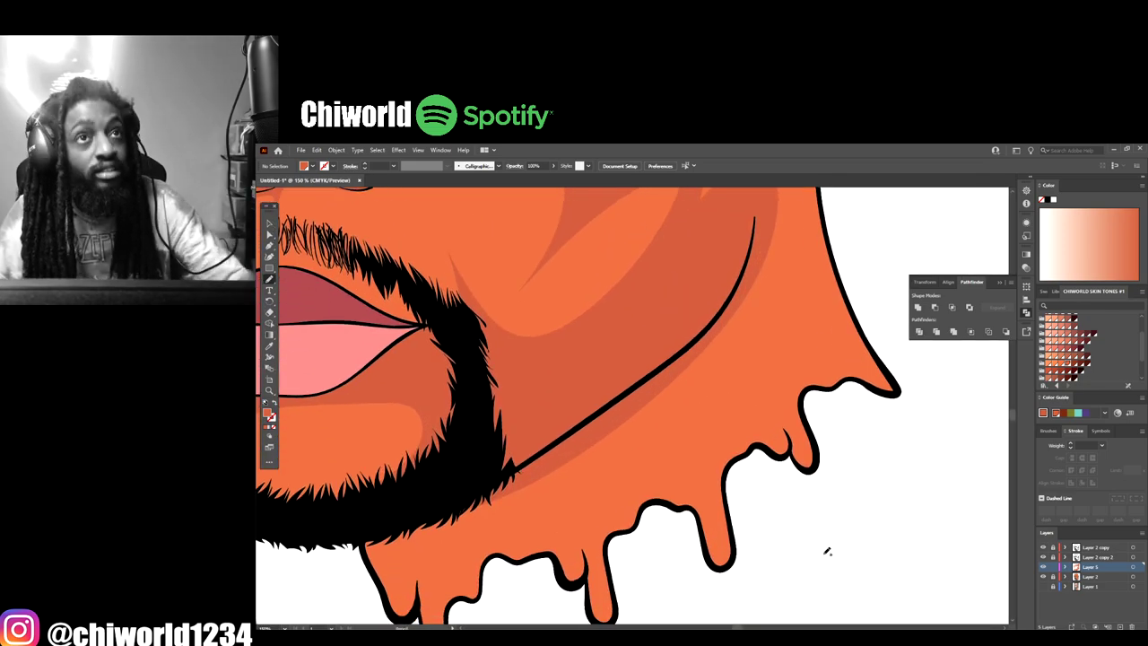
{"action": "scroll", "coordinate": [827, 551], "scroll_direction": "down", "scroll_amount": 2}
{"action": "scroll", "coordinate": [827, 551], "scroll_direction": "left", "scroll_amount": 2}
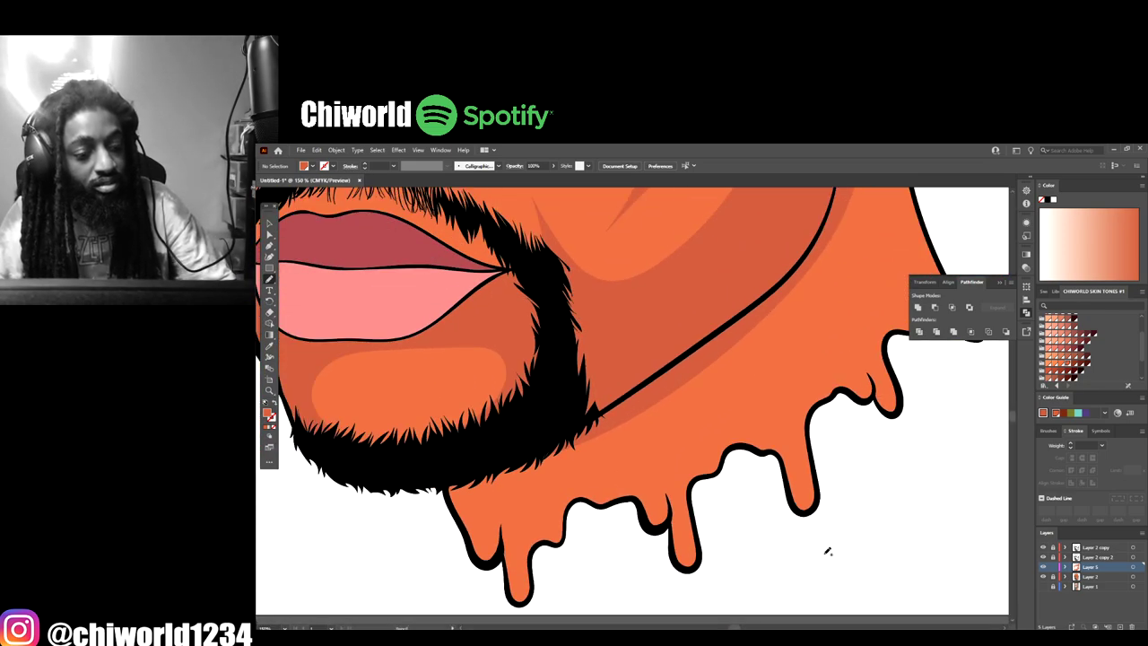
{"action": "mouse_move", "coordinate": [490, 465]}
{"action": "left_mouse_down"}
{"action": "mouse_move", "coordinate": [446, 468]}
{"action": "mouse_move", "coordinate": [447, 484]}
{"action": "mouse_move", "coordinate": [470, 542]}
{"action": "mouse_move", "coordinate": [510, 570]}
{"action": "mouse_move", "coordinate": [515, 599]}
{"action": "mouse_move", "coordinate": [535, 590]}
{"action": "mouse_move", "coordinate": [541, 542]}
{"action": "mouse_move", "coordinate": [565, 537]}
{"action": "mouse_move", "coordinate": [581, 498]}
{"action": "mouse_move", "coordinate": [633, 495]}
{"action": "mouse_move", "coordinate": [657, 527]}
{"action": "mouse_move", "coordinate": [670, 516]}
{"action": "mouse_move", "coordinate": [678, 558]}
{"action": "mouse_move", "coordinate": [698, 565]}
{"action": "mouse_move", "coordinate": [691, 481]}
{"action": "left_mouse_up"}
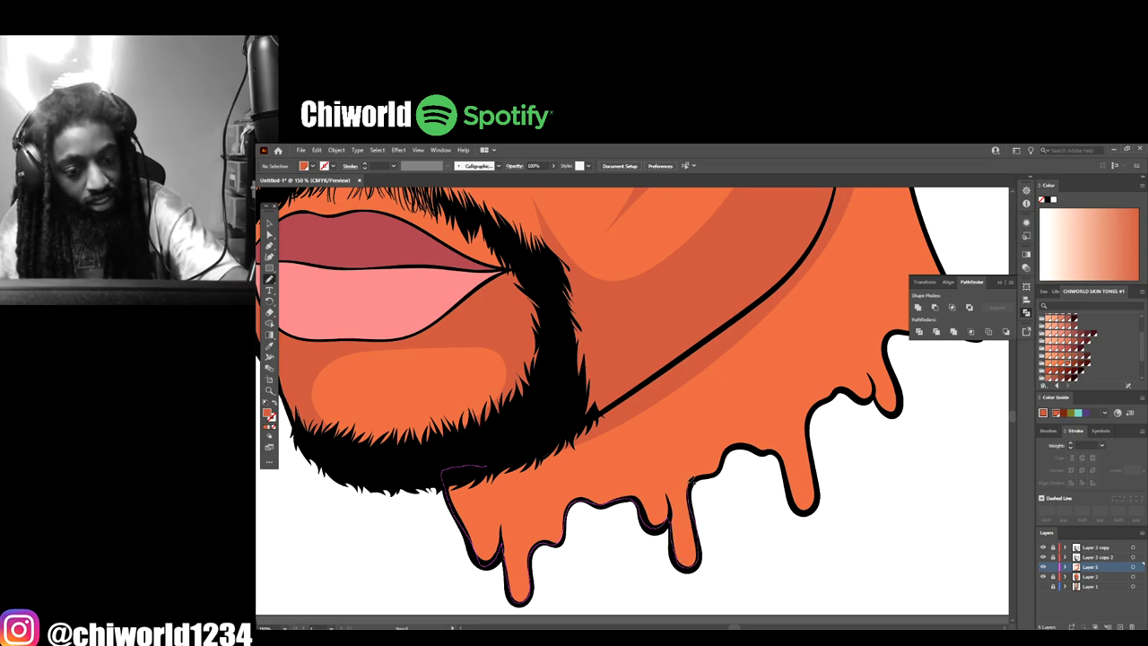
{"action": "mouse_move", "coordinate": [706, 428]}
{"action": "left_mouse_down"}
{"action": "mouse_move", "coordinate": [758, 342]}
{"action": "mouse_move", "coordinate": [724, 323]}
{"action": "mouse_move", "coordinate": [538, 435]}
{"action": "left_mouse_up"}
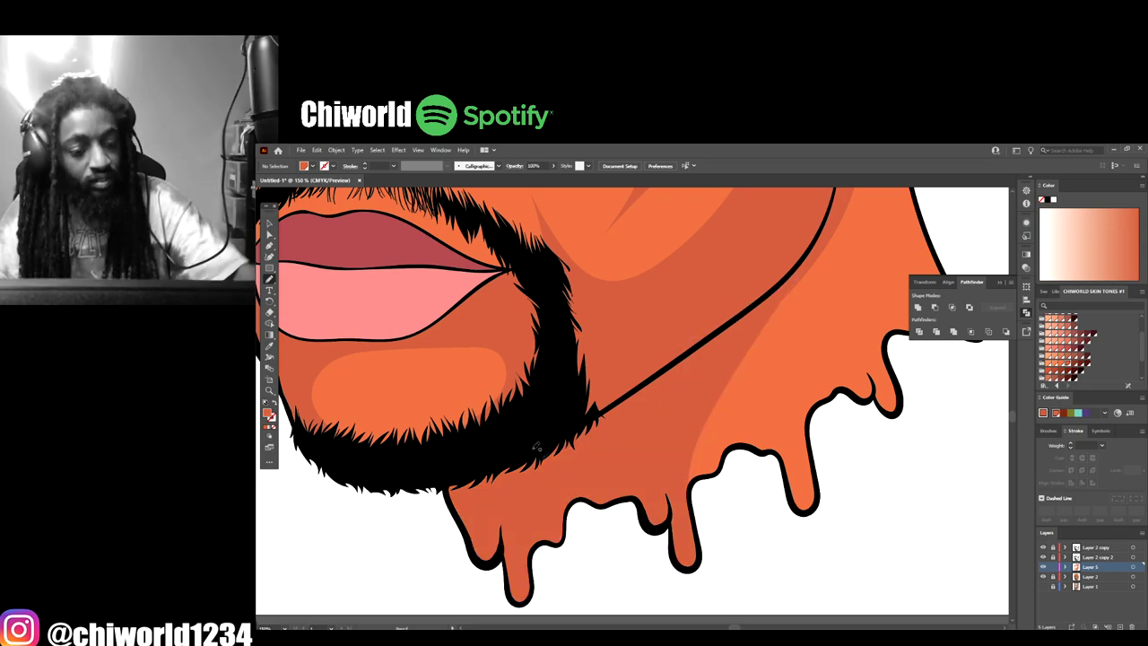
{"action": "key", "text": "ctrl+minus"}
{"action": "key", "text": "ctrl+minus"}
{"action": "scroll", "coordinate": [749, 519], "scroll_direction": "up", "scroll_amount": 2}
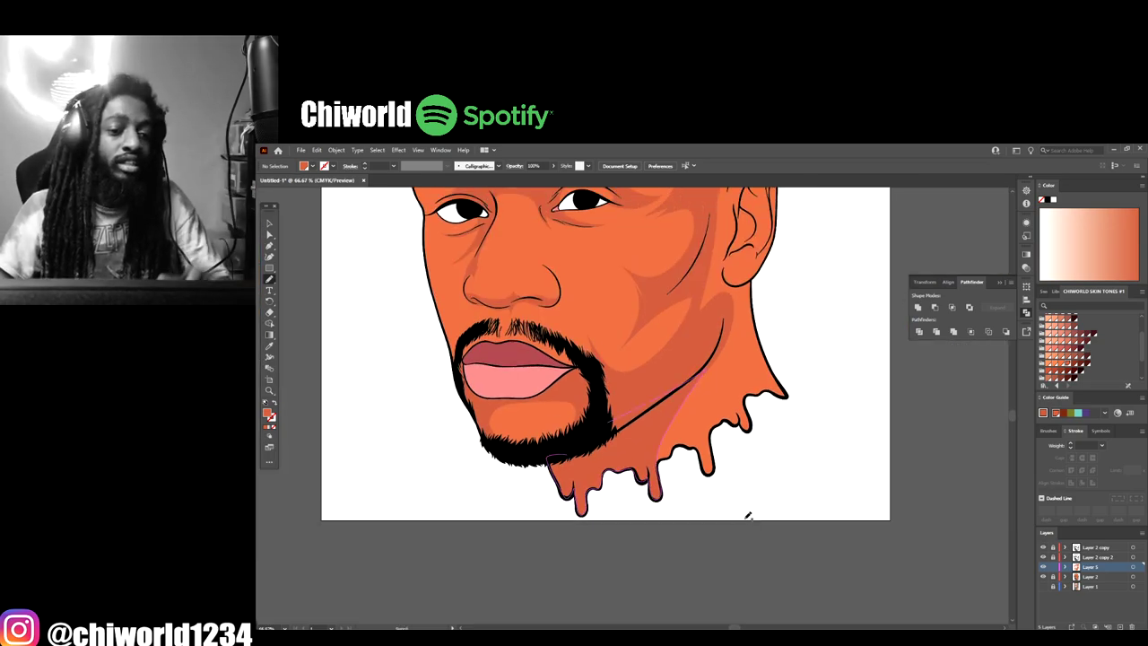
{"action": "key", "text": "ctrl+minus"}
{"action": "scroll", "coordinate": [862, 535], "scroll_direction": "up", "scroll_amount": 2}
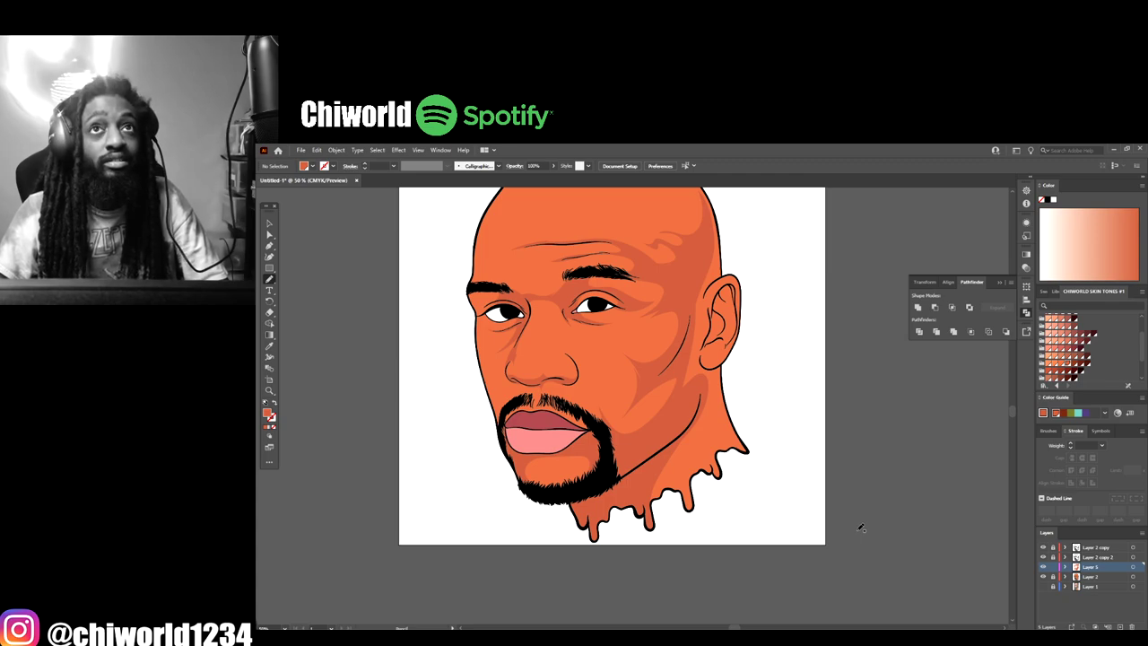
{"action": "key", "text": "ctrl+plus"}
{"action": "key", "text": "ctrl+plus"}
{"action": "key", "text": "ctrl+plus"}
{"action": "scroll", "coordinate": [858, 526], "scroll_direction": "down", "scroll_amount": 1}
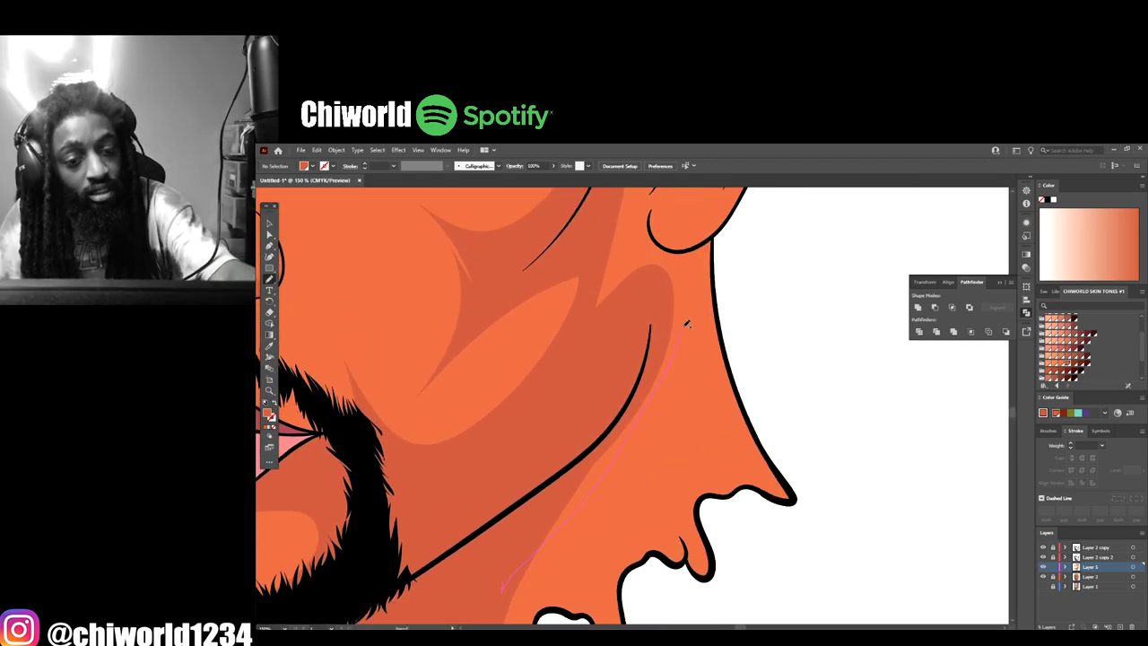
Step: Trace closed darker shadow paths down the right cheek outline toward the ear
{"action": "mouse_move", "coordinate": [705, 306]}
{"action": "left_mouse_down"}
{"action": "mouse_move", "coordinate": [723, 362]}
{"action": "mouse_move", "coordinate": [701, 463]}
{"action": "left_mouse_up"}
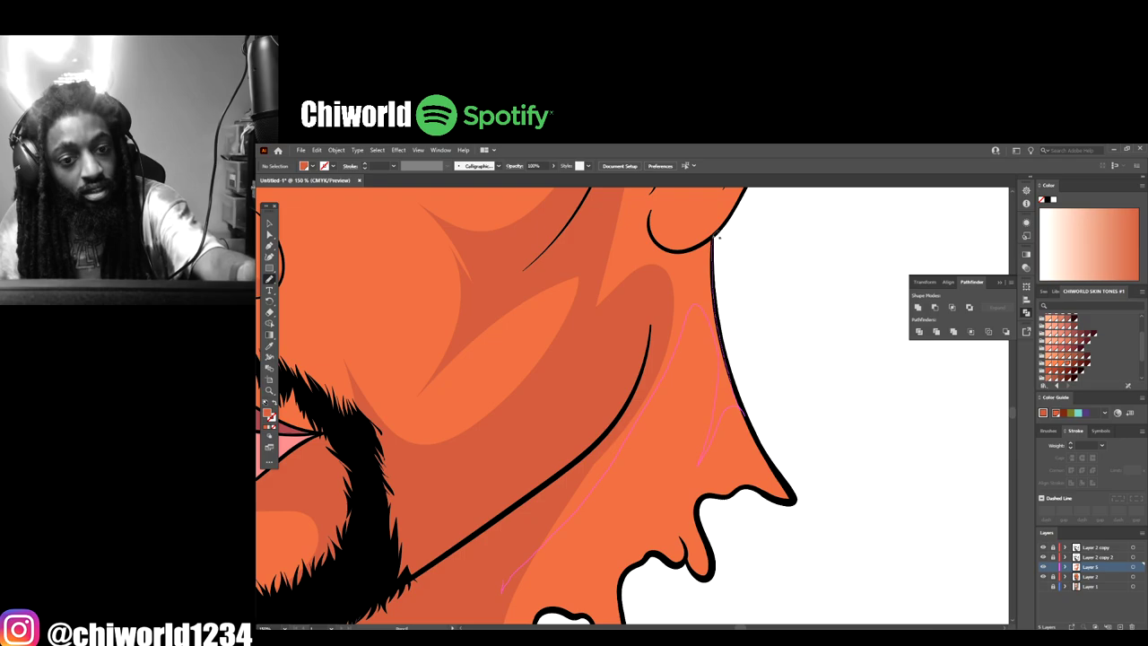
{"action": "left_click_drag", "start_coordinate": [603, 246], "coordinate": [604, 242]}
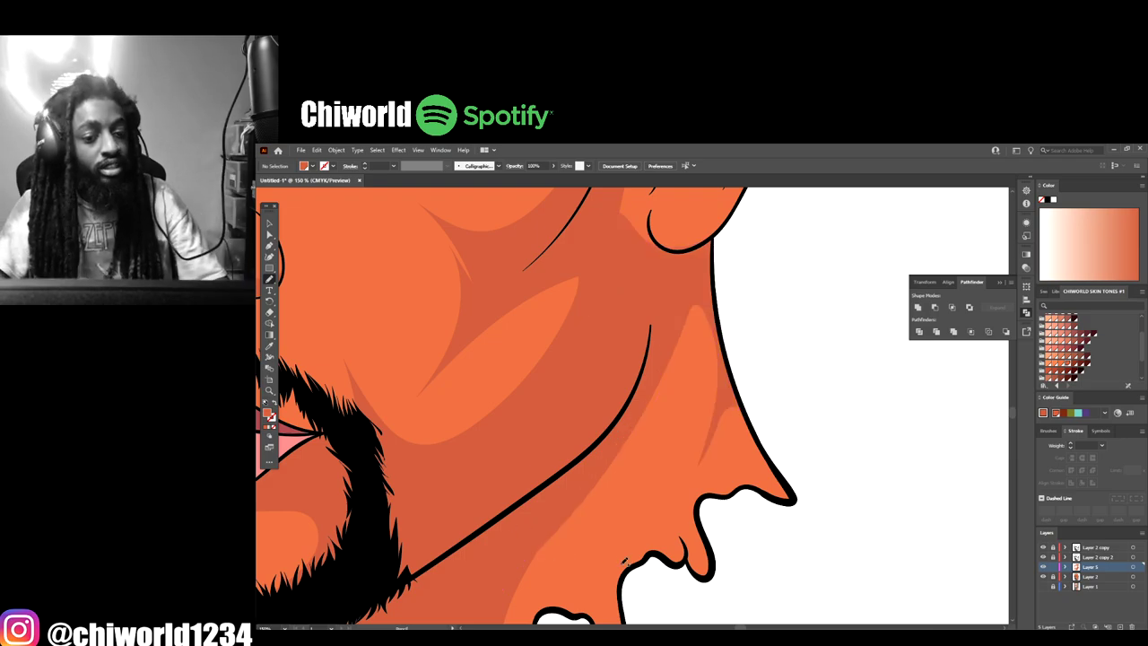
{"action": "scroll", "coordinate": [623, 560], "scroll_direction": "down", "scroll_amount": 4}
{"action": "scroll", "coordinate": [687, 538], "scroll_direction": "up", "scroll_amount": 5}
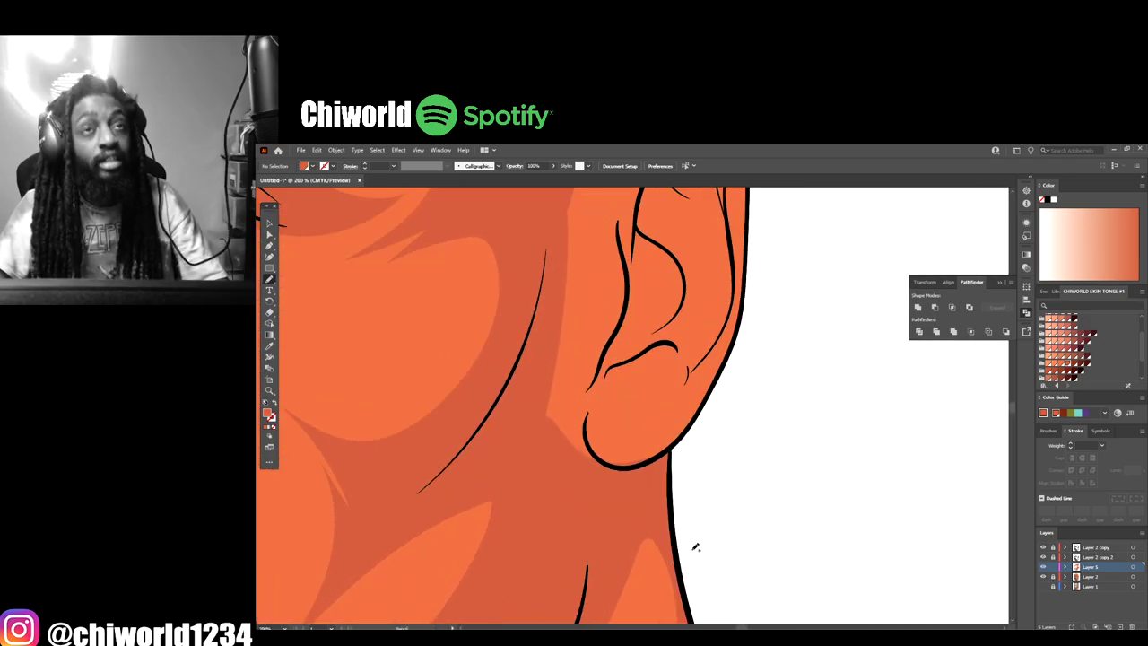
{"action": "scroll", "coordinate": [696, 546], "scroll_direction": "up", "scroll_amount": 3}
{"action": "mouse_move", "coordinate": [538, 534]}
{"action": "left_mouse_down"}
{"action": "mouse_move", "coordinate": [576, 595]}
{"action": "mouse_move", "coordinate": [632, 594]}
{"action": "mouse_move", "coordinate": [672, 575]}
{"action": "left_mouse_up"}
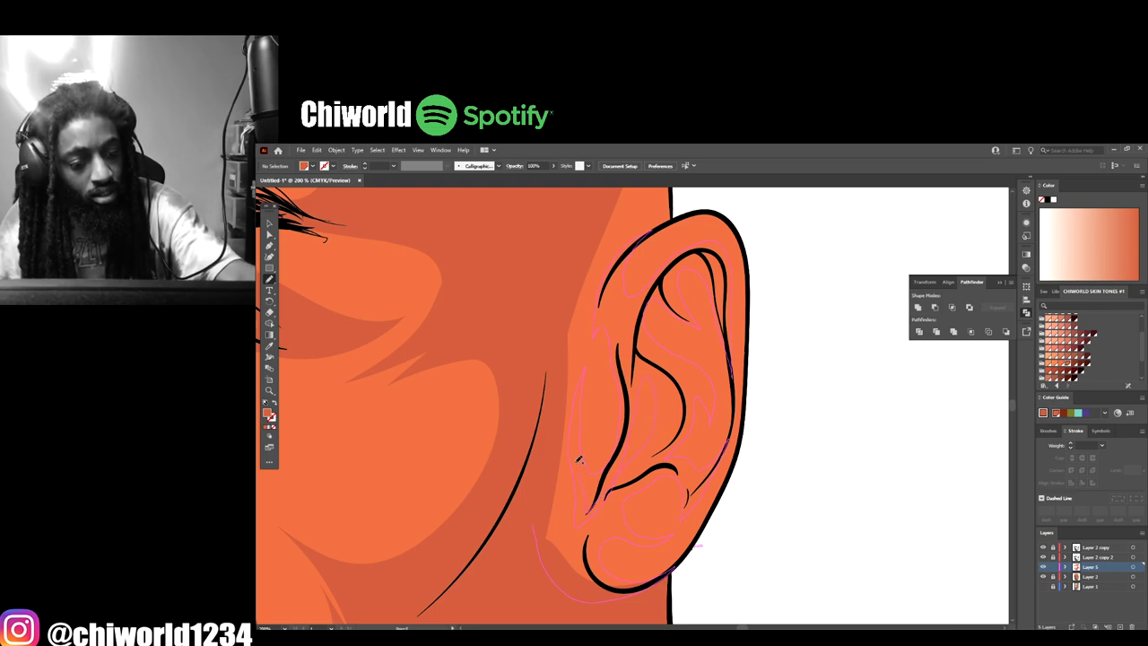
{"action": "key", "text": "ctrl+minus"}
{"action": "key", "text": "ctrl+minus"}
{"action": "key", "text": "ctrl+minus"}
{"action": "key", "text": "ctrl+minus"}
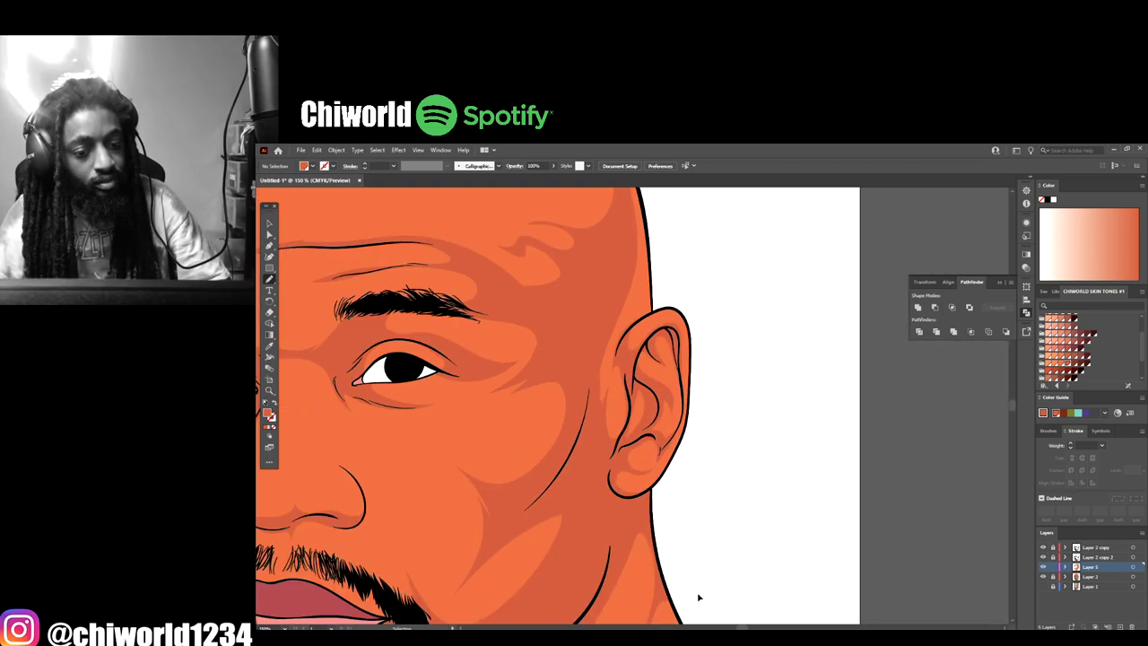
{"action": "key", "text": "ctrl+equal"}
{"action": "key", "text": "ctrl+equal"}
{"action": "key", "text": "ctrl+equal"}
{"action": "key", "text": "ctrl+equal"}
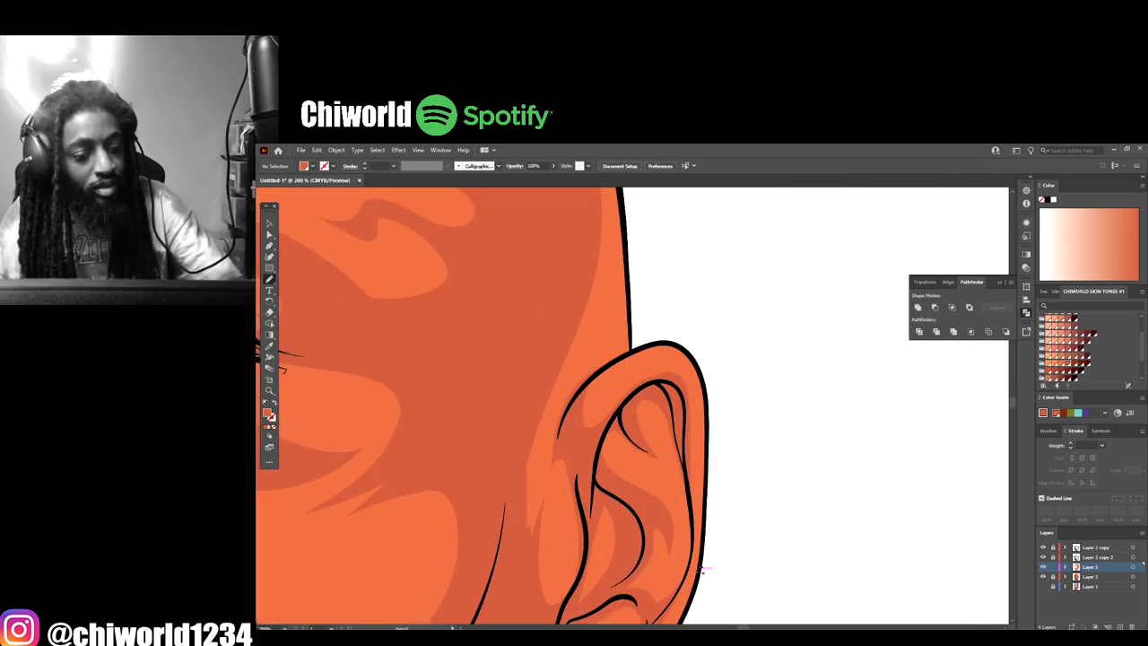
{"action": "mouse_move", "coordinate": [517, 402]}
{"action": "left_mouse_down"}
{"action": "mouse_move", "coordinate": [521, 549]}
{"action": "mouse_move", "coordinate": [538, 537]}
{"action": "left_mouse_up"}
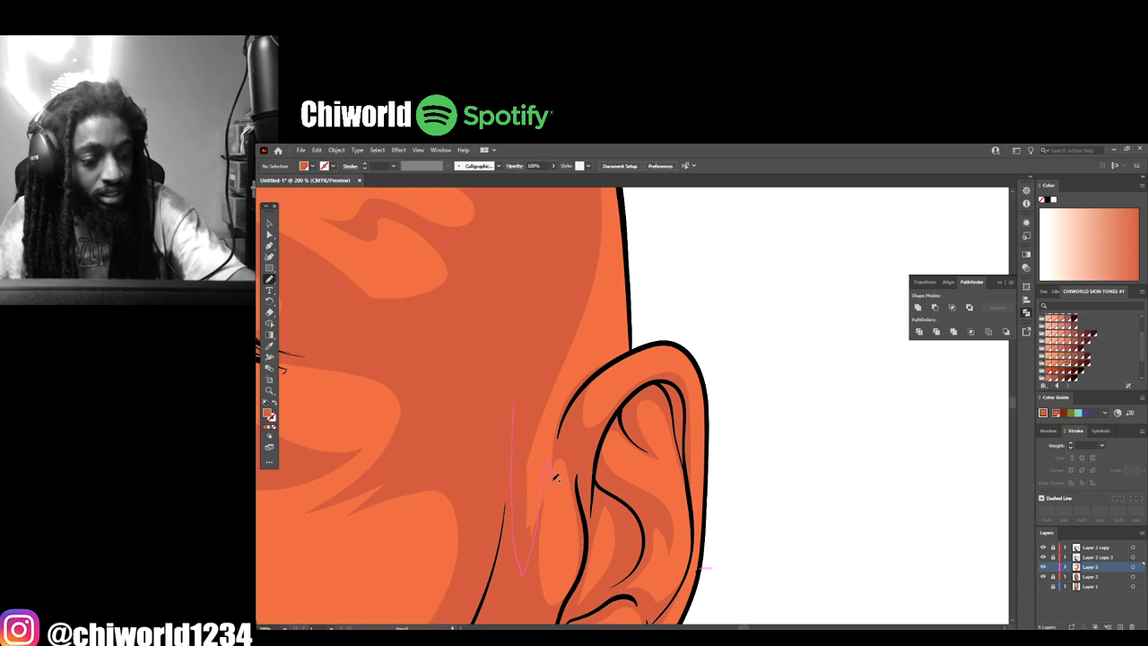
{"action": "scroll", "coordinate": [538, 363], "scroll_direction": "up", "scroll_amount": 4}
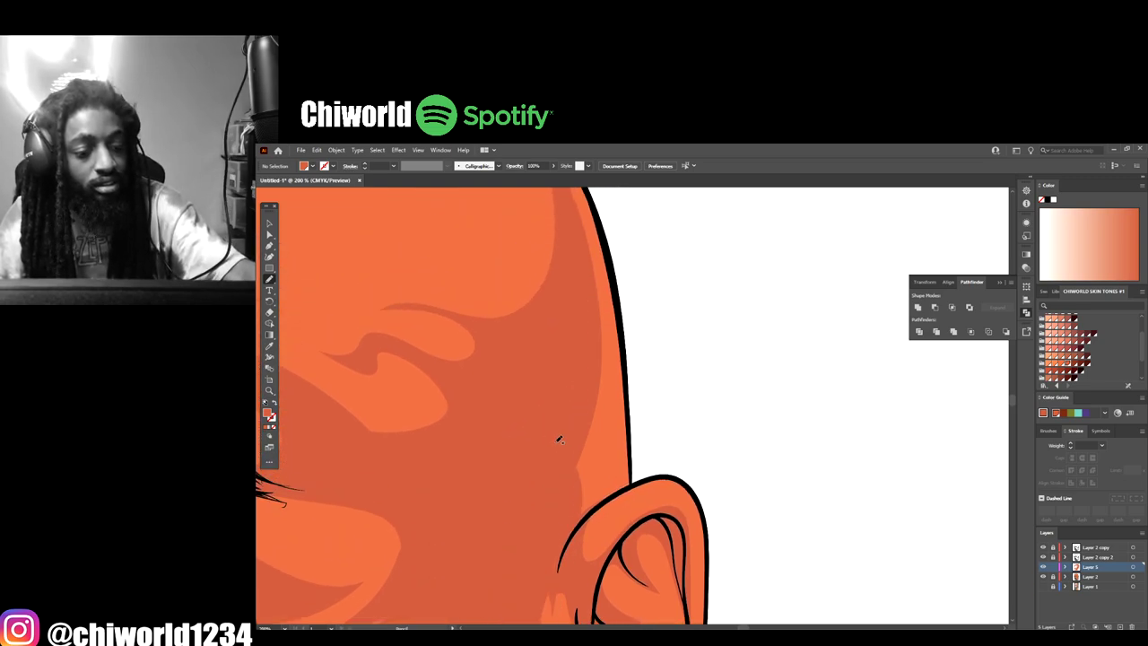
{"action": "scroll", "coordinate": [556, 457], "scroll_direction": "down", "scroll_amount": 2}
{"action": "scroll", "coordinate": [551, 476], "scroll_direction": "down", "scroll_amount": 2}
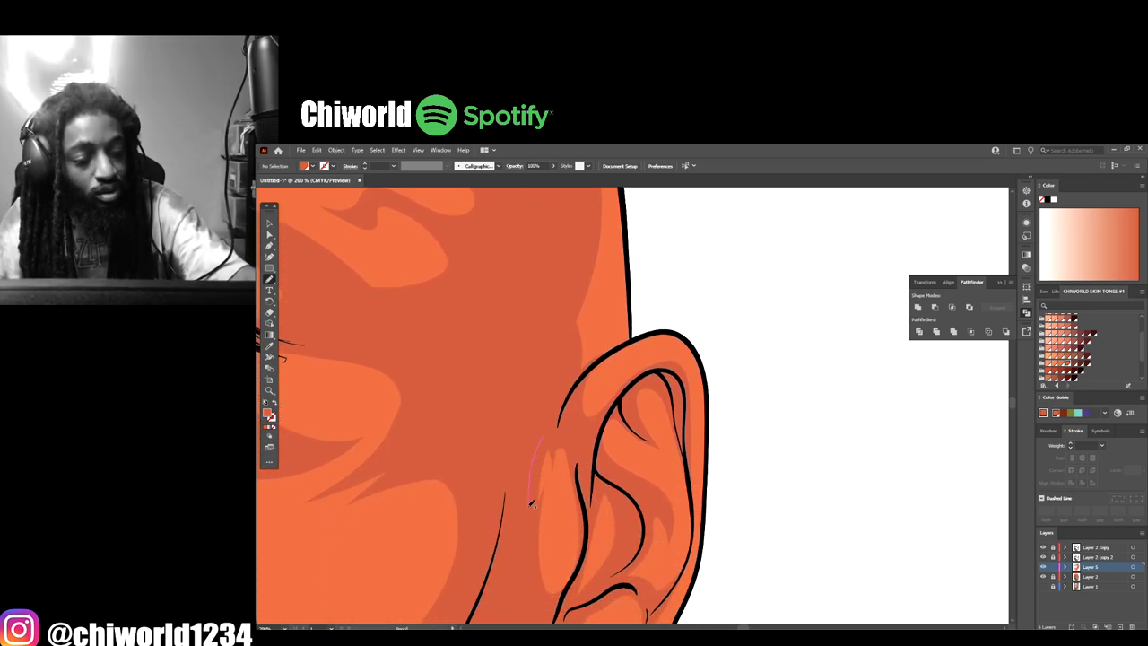
{"action": "left_click_drag", "start_coordinate": [532, 504], "coordinate": [532, 537]}
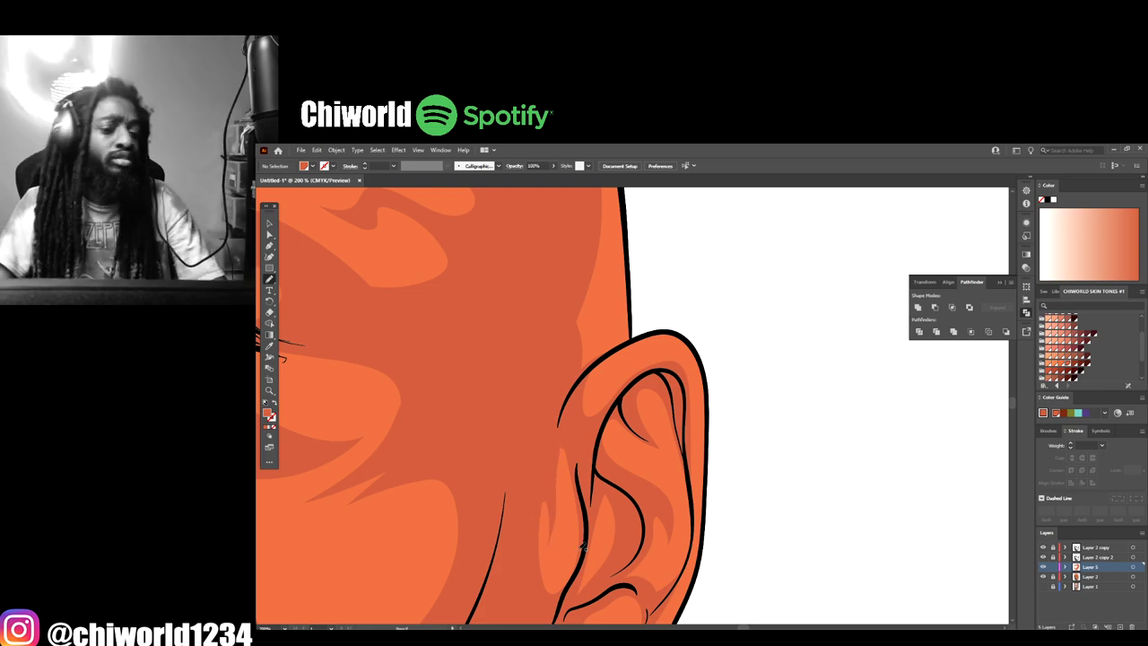
{"action": "scroll", "coordinate": [646, 529], "scroll_direction": "down", "scroll_amount": 3}
{"action": "scroll", "coordinate": [667, 536], "scroll_direction": "up", "scroll_amount": 3}
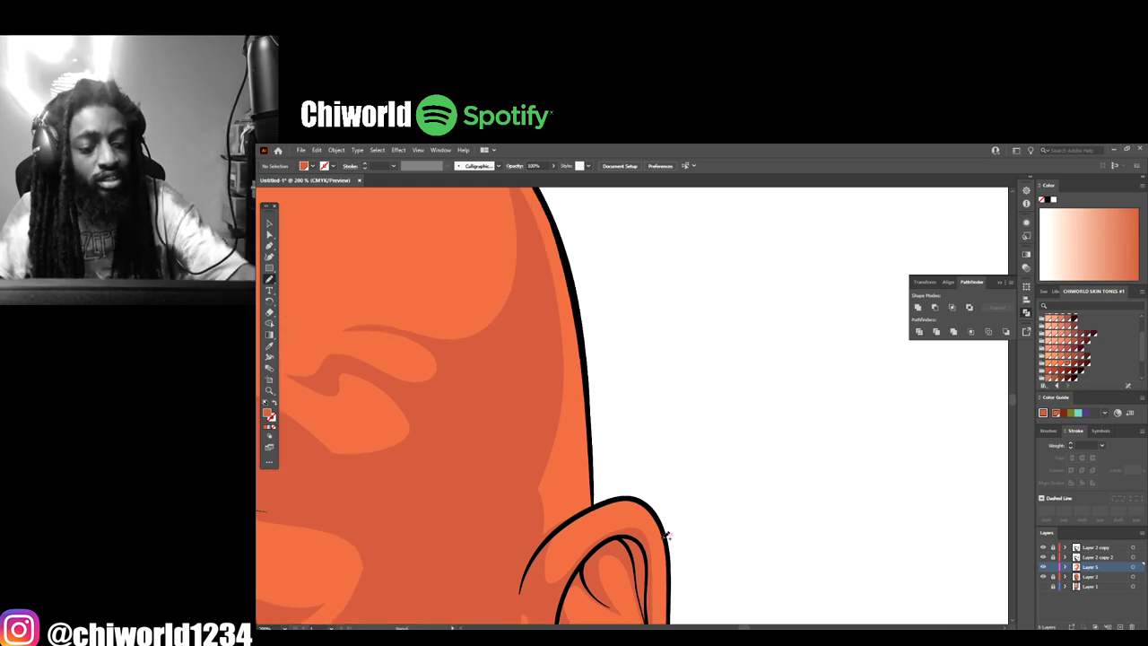
{"action": "mouse_move", "coordinate": [530, 557]}
{"action": "left_mouse_down"}
{"action": "mouse_move", "coordinate": [595, 503]}
{"action": "mouse_move", "coordinate": [565, 260]}
{"action": "left_mouse_up"}
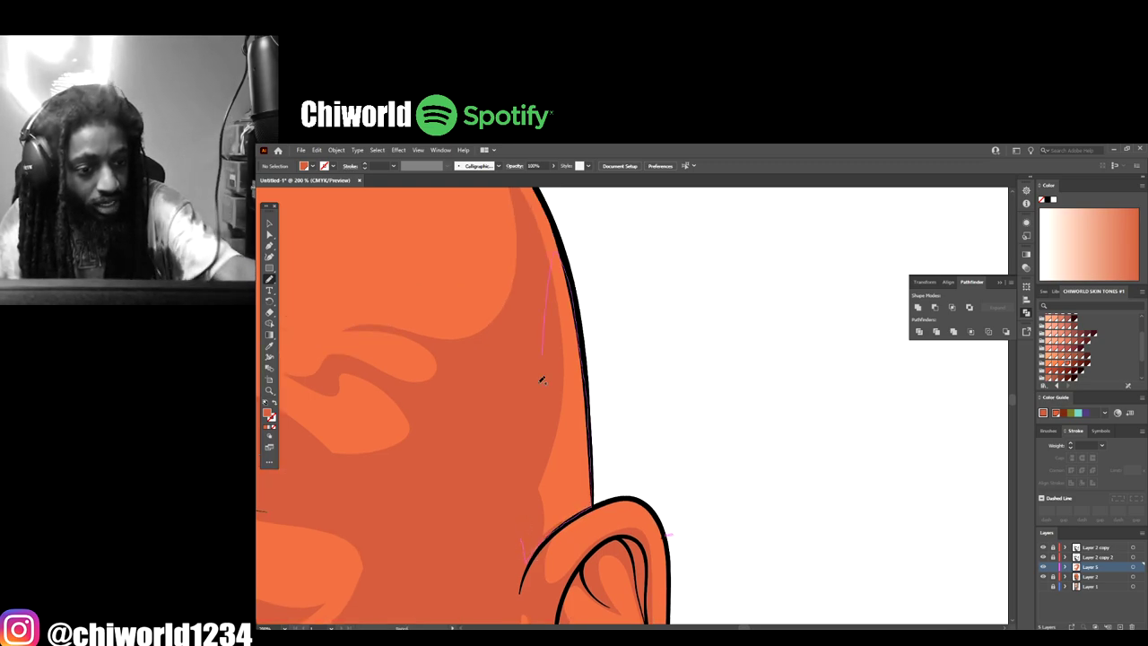
{"action": "scroll", "coordinate": [505, 430], "scroll_direction": "up", "scroll_amount": 5}
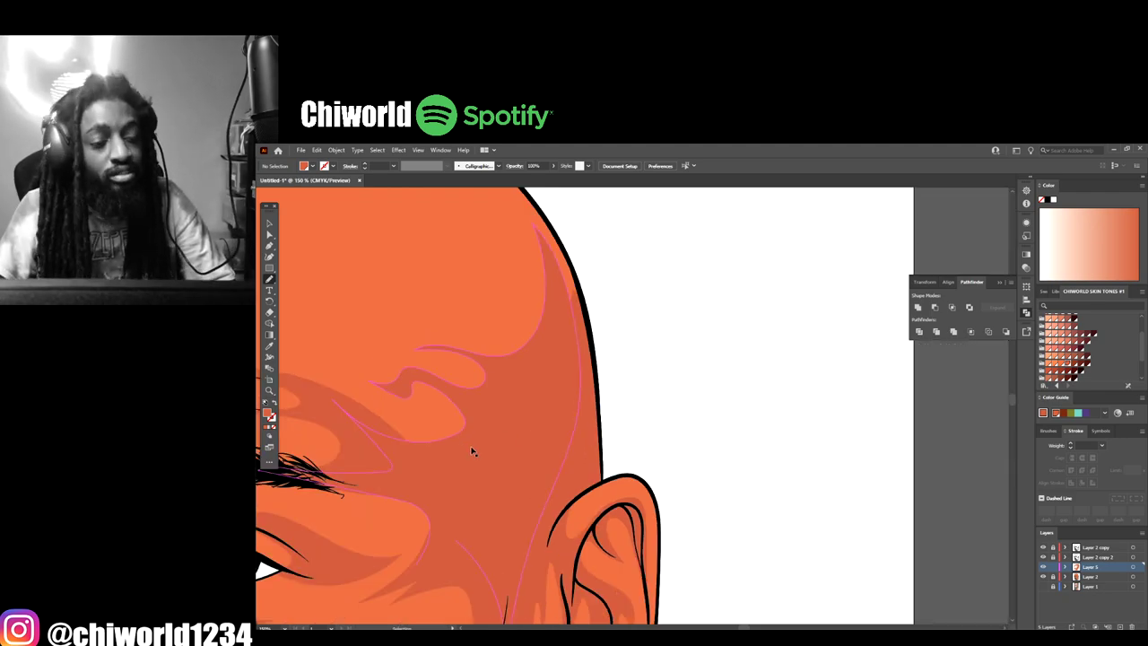
{"action": "scroll", "coordinate": [530, 468], "scroll_direction": "up", "scroll_amount": 2}
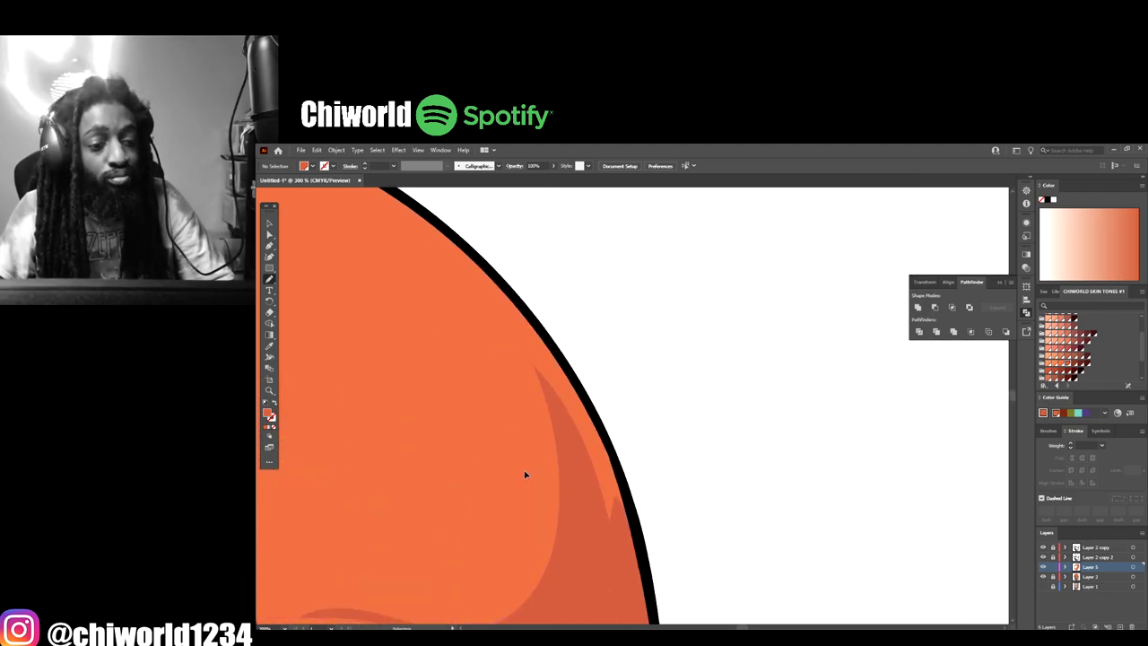
{"action": "scroll", "coordinate": [528, 467], "scroll_direction": "up", "scroll_amount": 2}
{"action": "mouse_move", "coordinate": [673, 552]}
{"action": "left_mouse_down"}
{"action": "mouse_move", "coordinate": [658, 460]}
{"action": "mouse_move", "coordinate": [600, 345]}
{"action": "mouse_move", "coordinate": [466, 214]}
{"action": "mouse_move", "coordinate": [544, 328]}
{"action": "mouse_move", "coordinate": [610, 486]}
{"action": "left_mouse_up"}
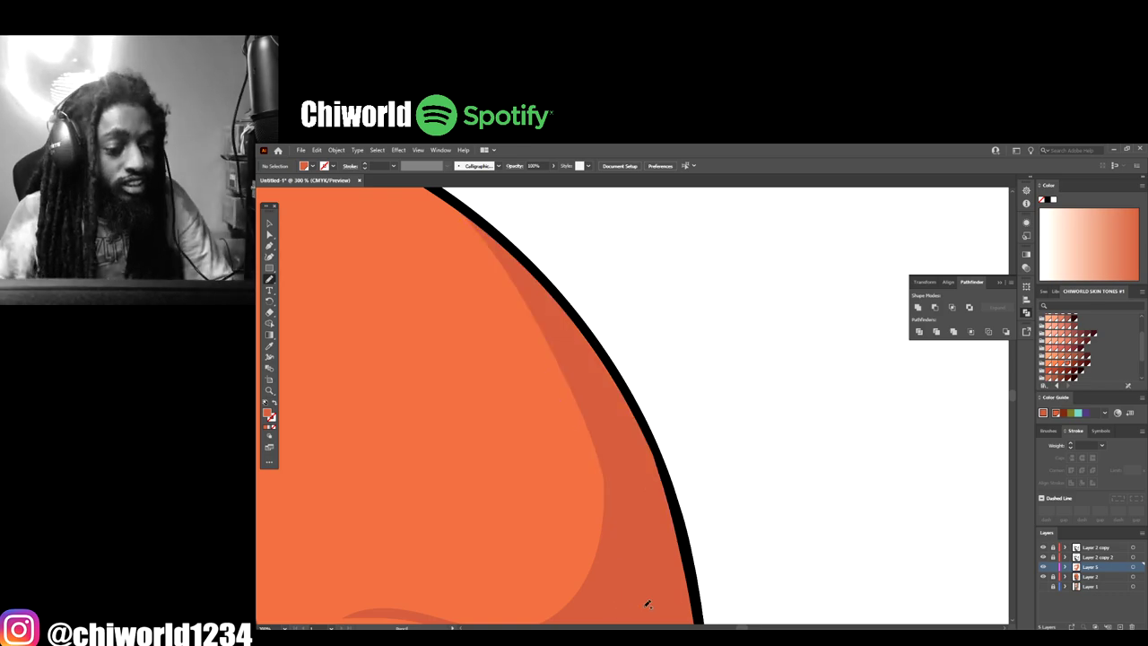
{"action": "scroll", "coordinate": [648, 604], "scroll_direction": "down", "scroll_amount": 4}
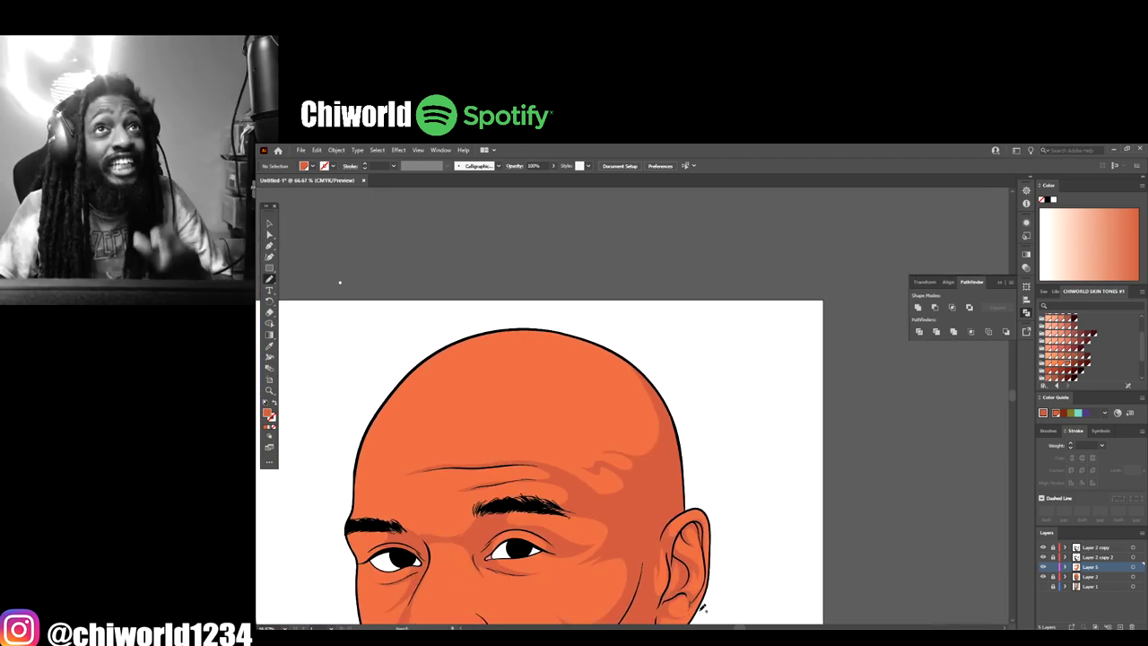
{"action": "key", "text": "ctrl+minus"}
Step: Draw a closed darker shadow shape along the nose's right edge
{"action": "scroll", "coordinate": [739, 607], "scroll_direction": "left", "scroll_amount": 2}
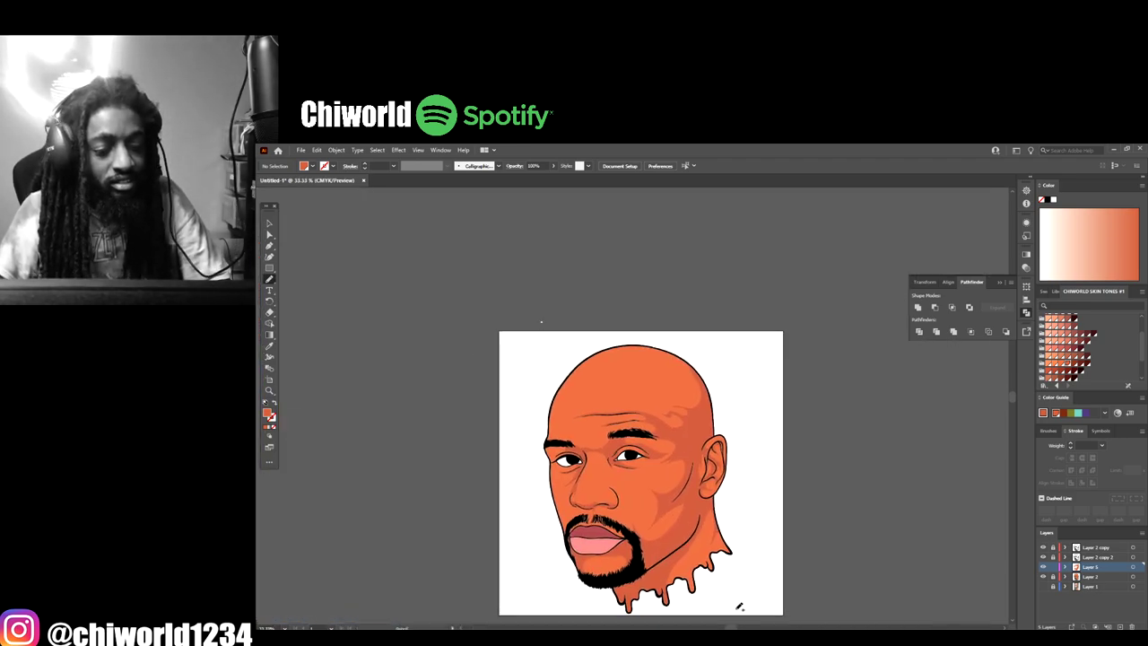
{"action": "scroll", "coordinate": [739, 607], "scroll_direction": "down", "scroll_amount": 3}
{"action": "key", "text": "ctrl+plus"}
{"action": "key", "text": "ctrl+plus"}
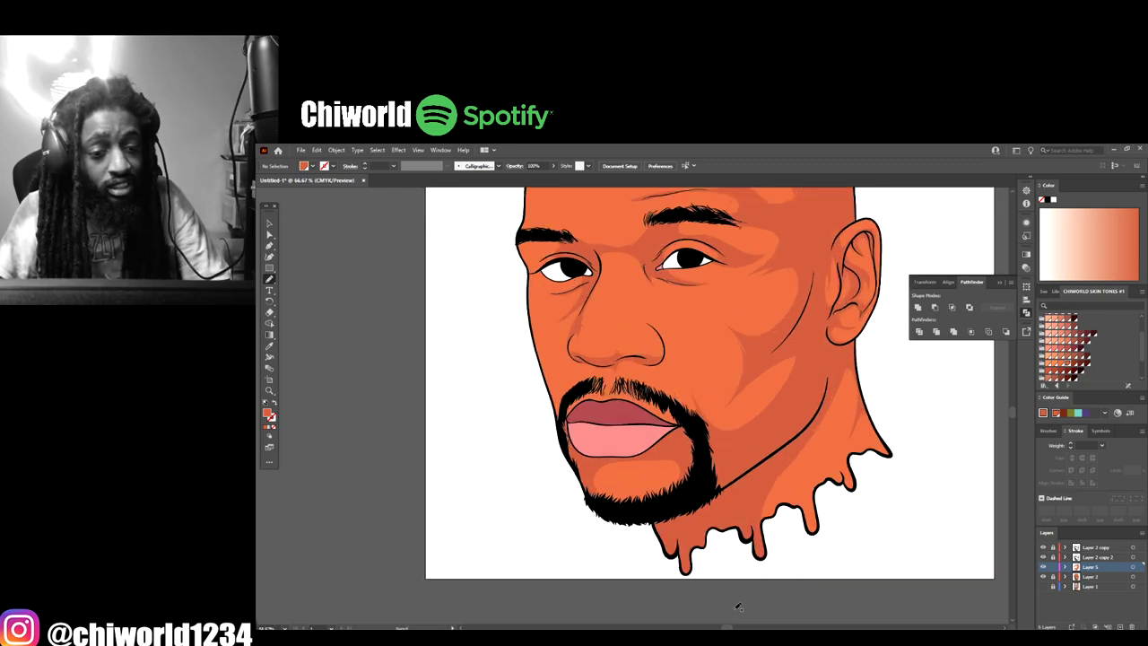
{"action": "key", "text": "ctrl+plus"}
{"action": "key", "text": "ctrl+plus"}
{"action": "key", "text": "ctrl+plus"}
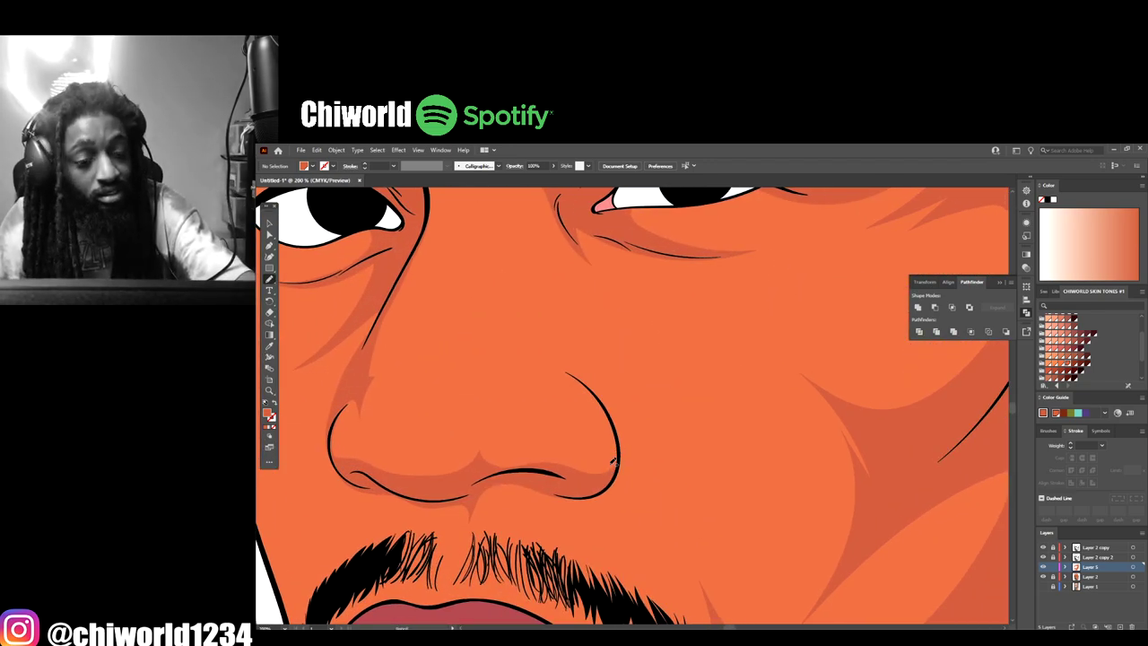
{"action": "mouse_move", "coordinate": [614, 480]}
{"action": "left_mouse_down"}
{"action": "mouse_move", "coordinate": [609, 415]}
{"action": "mouse_move", "coordinate": [587, 388]}
{"action": "left_mouse_up"}
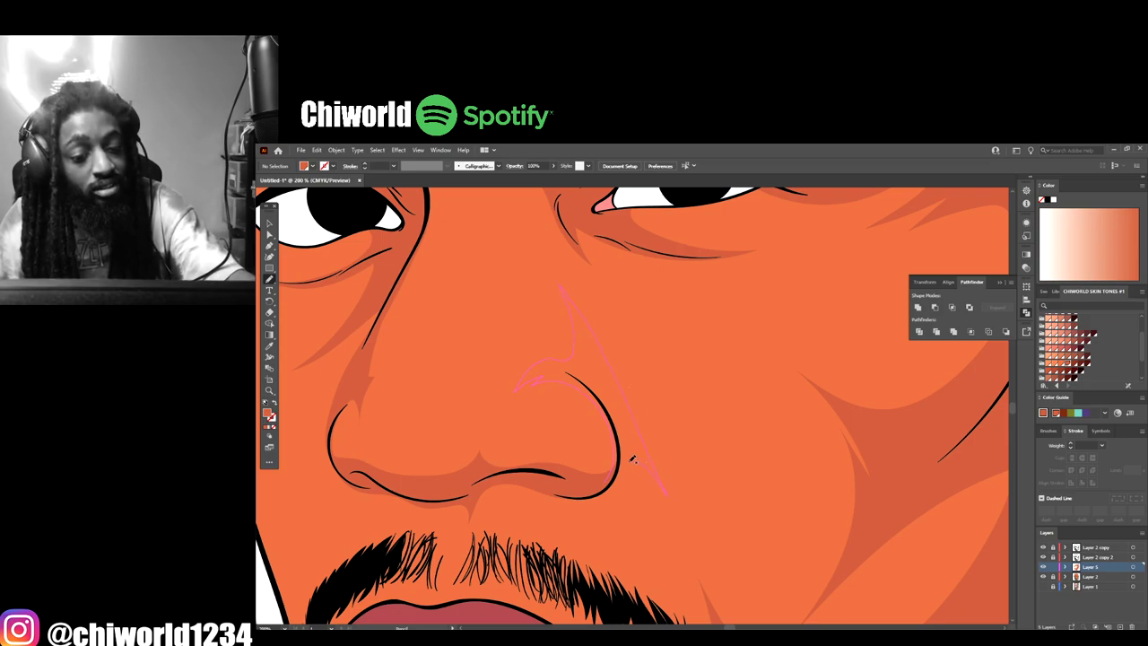
{"action": "left_click_drag", "start_coordinate": [632, 459], "coordinate": [612, 483]}
Step: Draw a shading path down the face's left edge beside the moustache and mouth corner
{"action": "key", "text": "ctrl+minus"}
{"action": "key", "text": "ctrl+minus"}
{"action": "key", "text": "ctrl+minus"}
{"action": "key", "text": "ctrl+minus"}
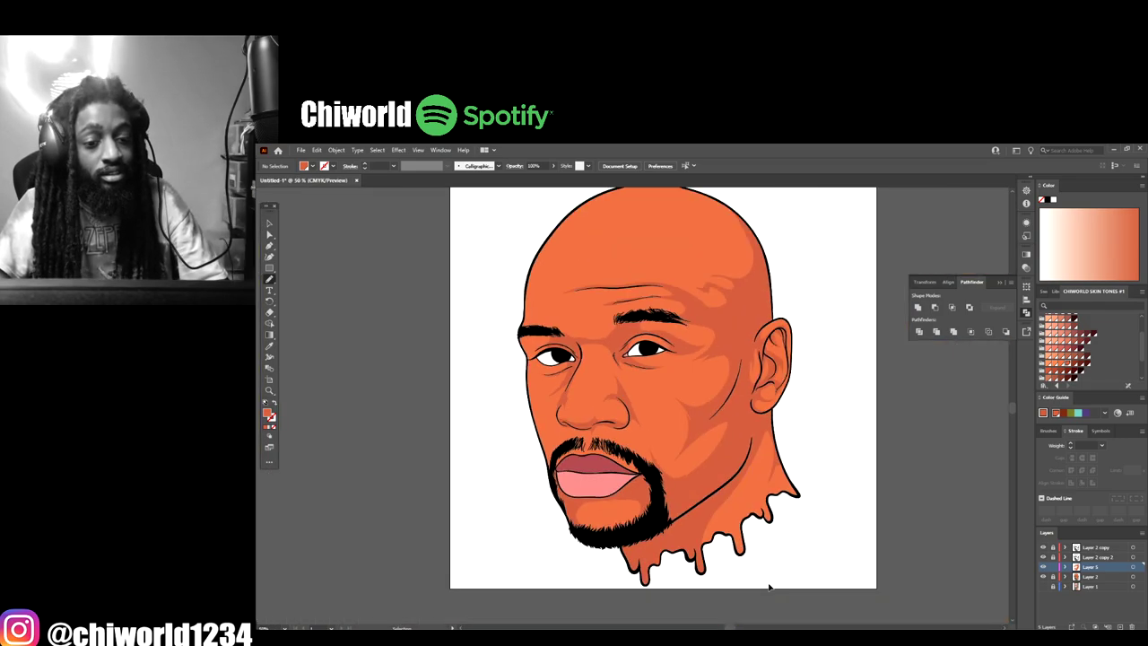
{"action": "key", "text": "ctrl+plus"}
{"action": "key", "text": "ctrl+plus"}
{"action": "key", "text": "ctrl+plus"}
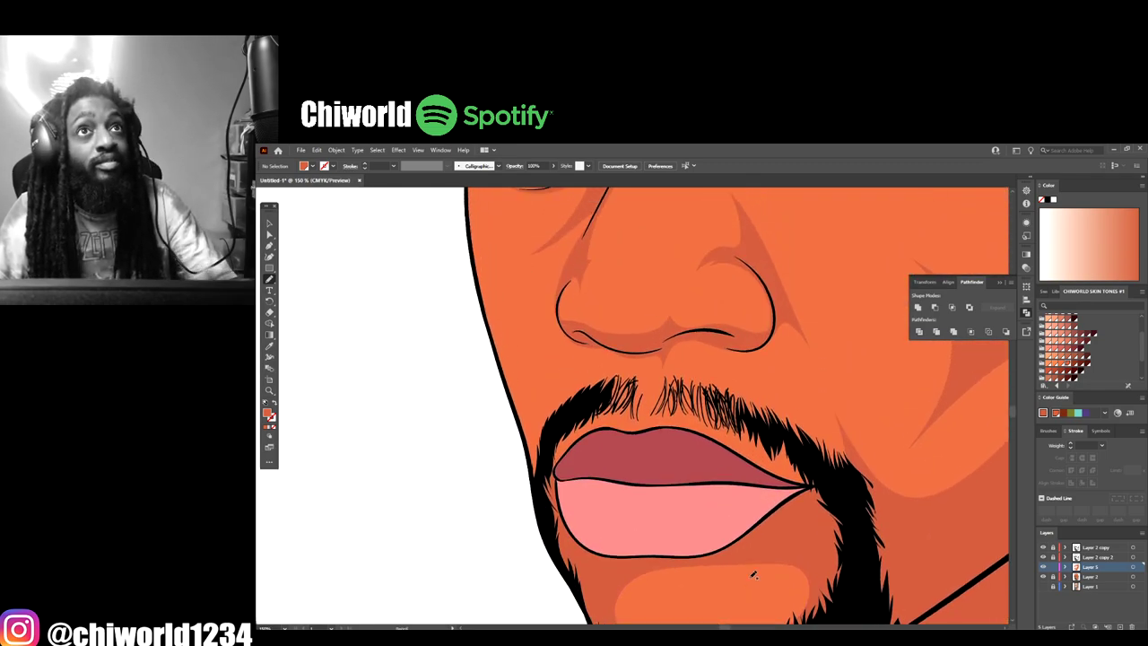
{"action": "scroll", "coordinate": [735, 406], "scroll_direction": "up", "scroll_amount": 2}
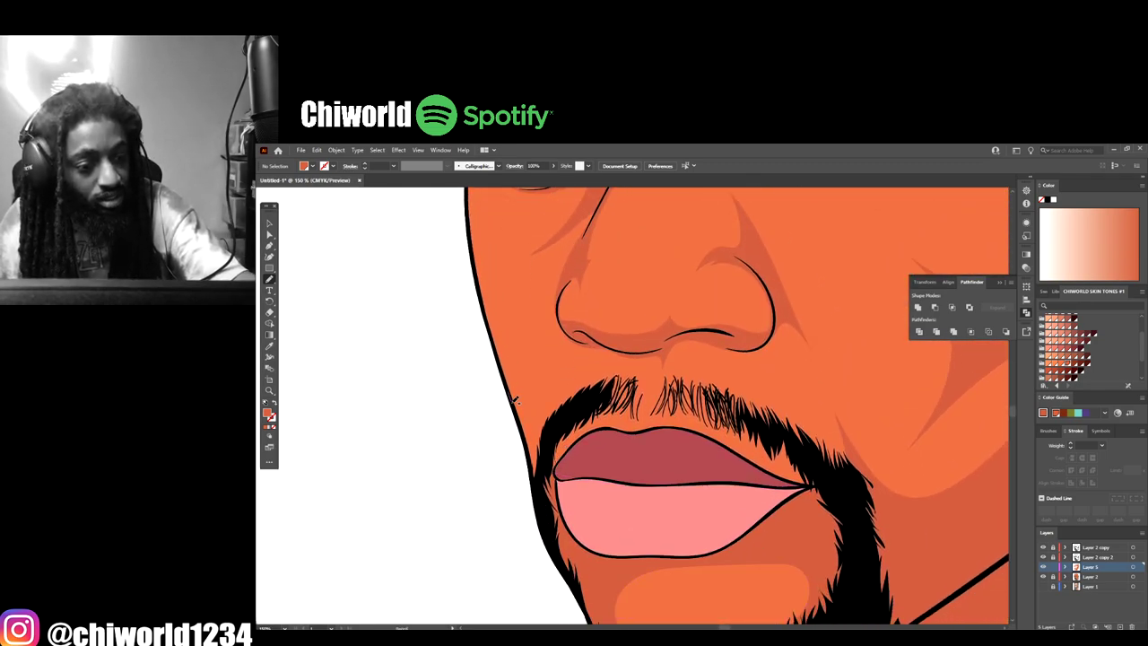
{"action": "mouse_move", "coordinate": [515, 401]}
{"action": "left_mouse_down"}
{"action": "mouse_move", "coordinate": [540, 512]}
{"action": "mouse_move", "coordinate": [602, 478]}
{"action": "left_mouse_up"}
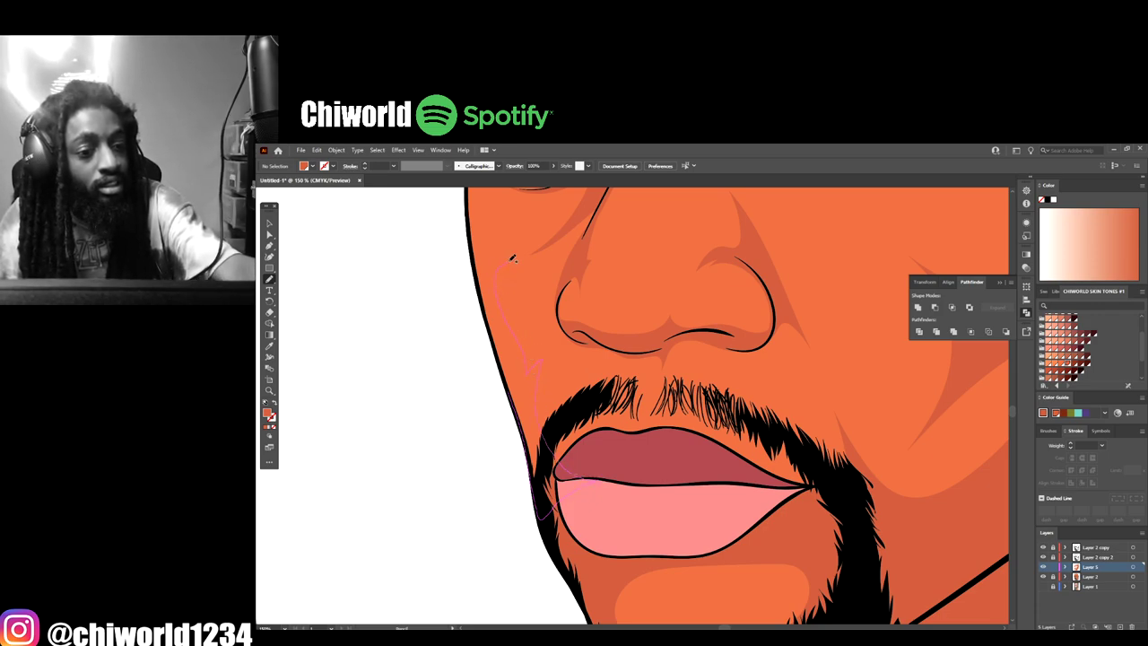
{"action": "left_click_drag", "start_coordinate": [470, 201], "coordinate": [526, 435]}
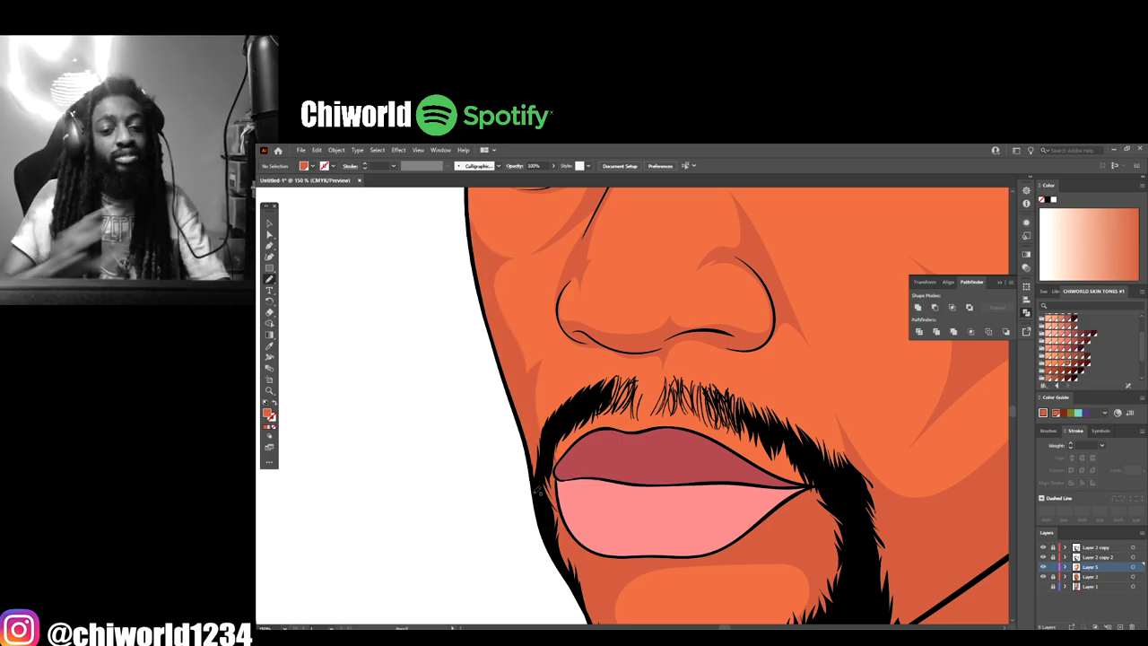
{"action": "key", "text": "ctrl+0"}
{"action": "scroll", "coordinate": [581, 300], "scroll_direction": "up", "scroll_amount": 8}
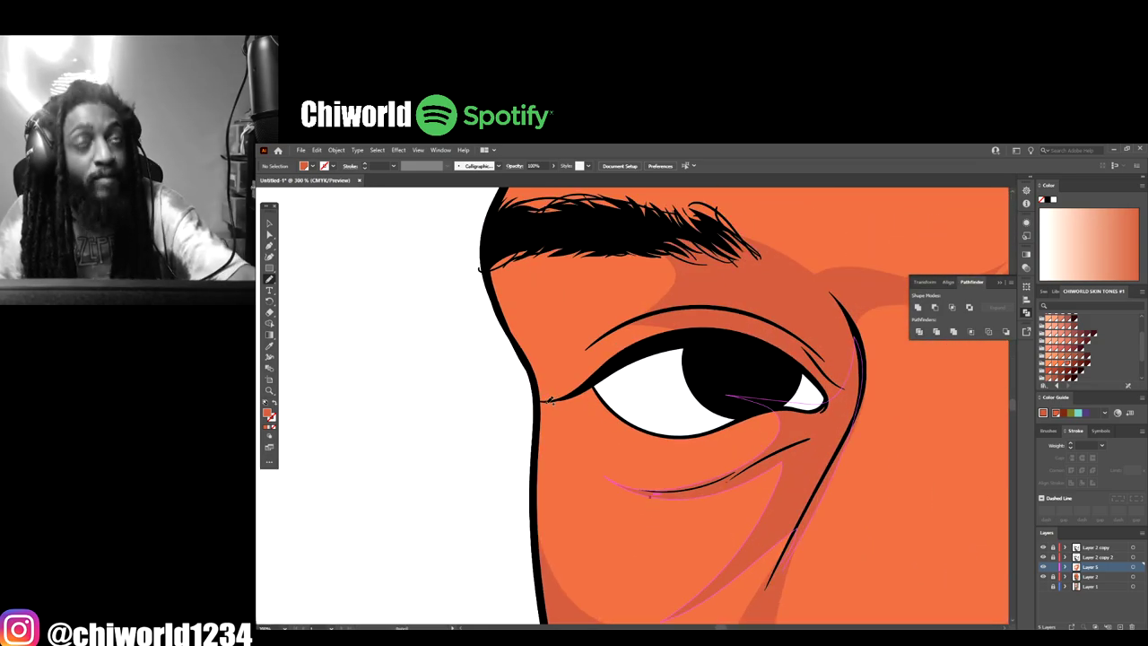
Step: Draw shadow shapes below the left eye, along its upper lid and under the brow
{"action": "left_click_drag", "start_coordinate": [541, 395], "coordinate": [536, 465]}
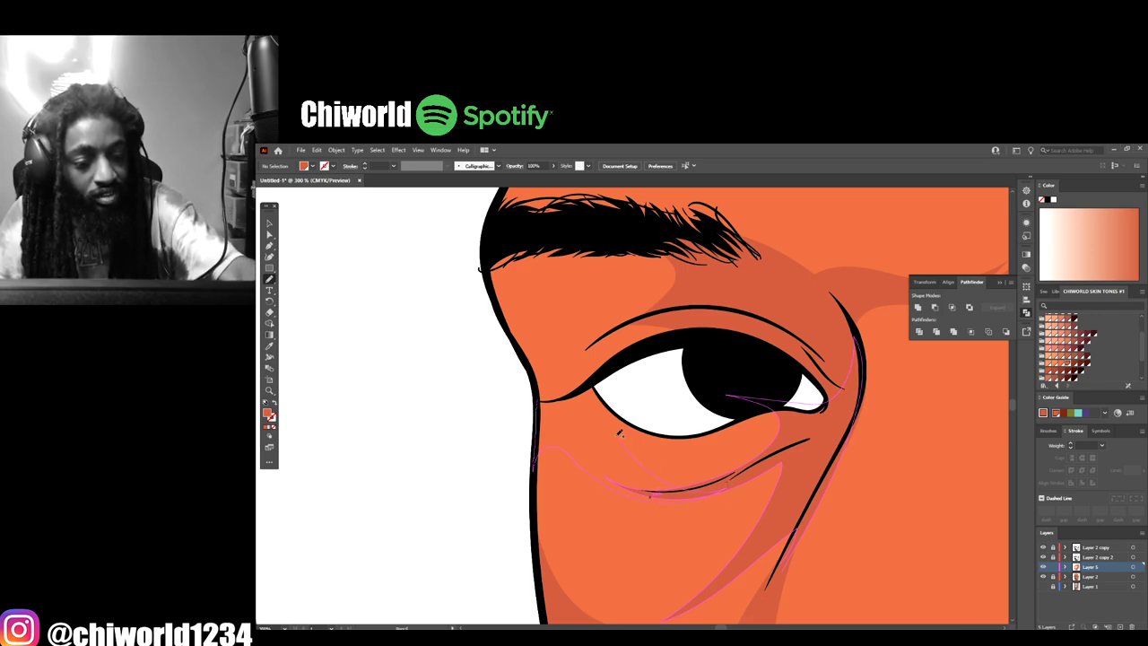
{"action": "mouse_move", "coordinate": [609, 386]}
{"action": "left_mouse_down"}
{"action": "mouse_move", "coordinate": [639, 385]}
{"action": "mouse_move", "coordinate": [684, 361]}
{"action": "mouse_move", "coordinate": [608, 380]}
{"action": "left_mouse_up"}
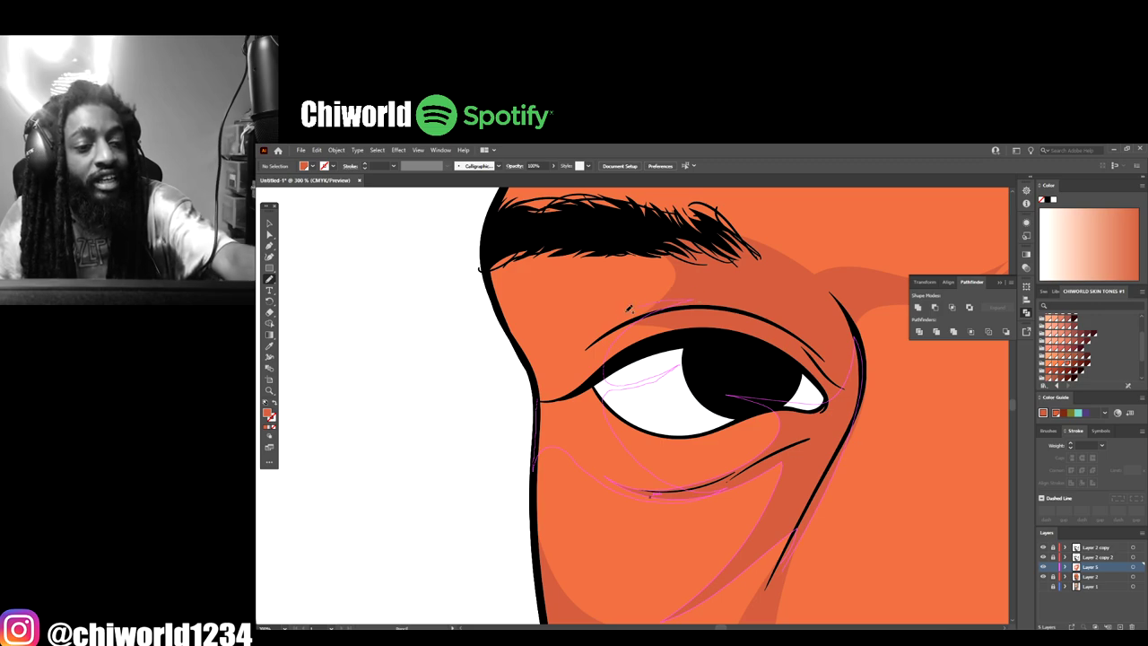
{"action": "mouse_move", "coordinate": [718, 276]}
{"action": "left_mouse_down"}
{"action": "mouse_move", "coordinate": [644, 232]}
{"action": "mouse_move", "coordinate": [548, 230]}
{"action": "mouse_move", "coordinate": [490, 252]}
{"action": "mouse_move", "coordinate": [496, 303]}
{"action": "mouse_move", "coordinate": [539, 382]}
{"action": "mouse_move", "coordinate": [544, 445]}
{"action": "left_mouse_up"}
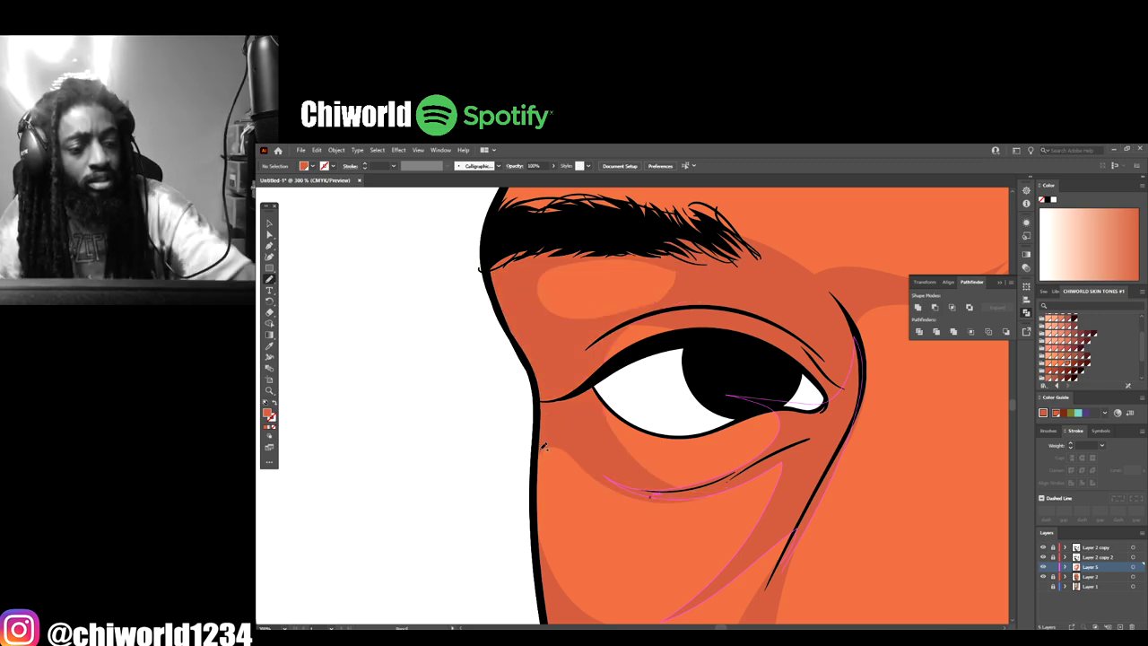
{"action": "key", "text": "ctrl+minus"}
{"action": "key", "text": "ctrl+minus"}
{"action": "key", "text": "ctrl+minus"}
{"action": "key", "text": "ctrl+minus"}
{"action": "key", "text": "ctrl+minus"}
{"action": "key", "text": "ctrl+minus"}
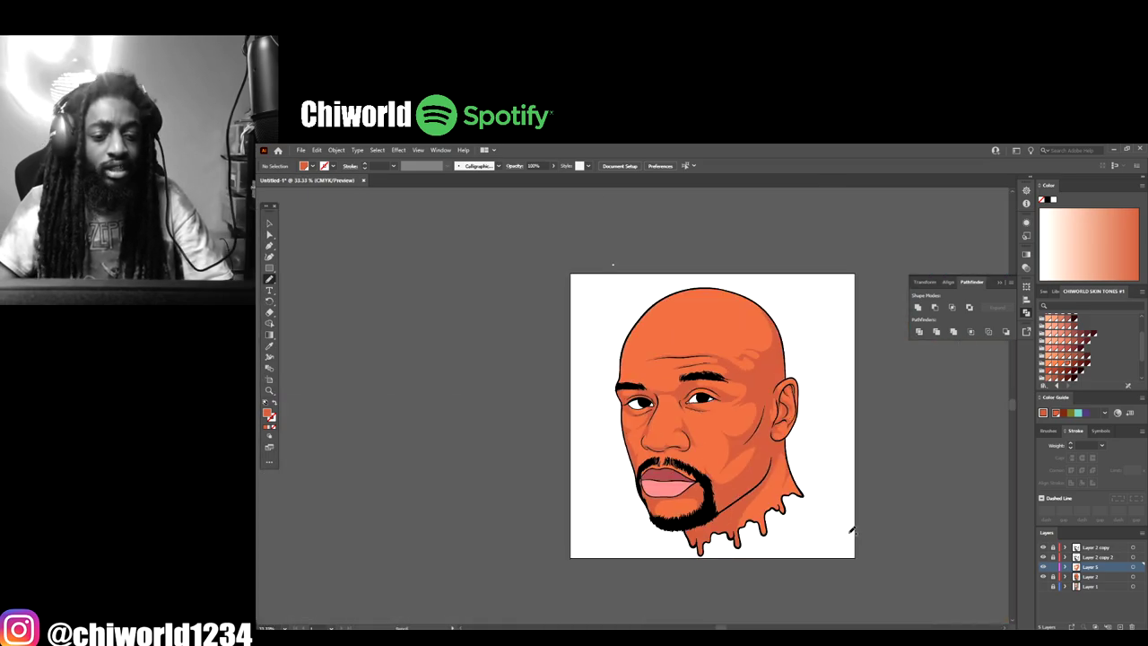
{"action": "key", "text": "ctrl+plus"}
{"action": "key", "text": "ctrl+plus"}
{"action": "key", "text": "ctrl+plus"}
{"action": "key", "text": "ctrl+plus"}
{"action": "key", "text": "ctrl+plus"}
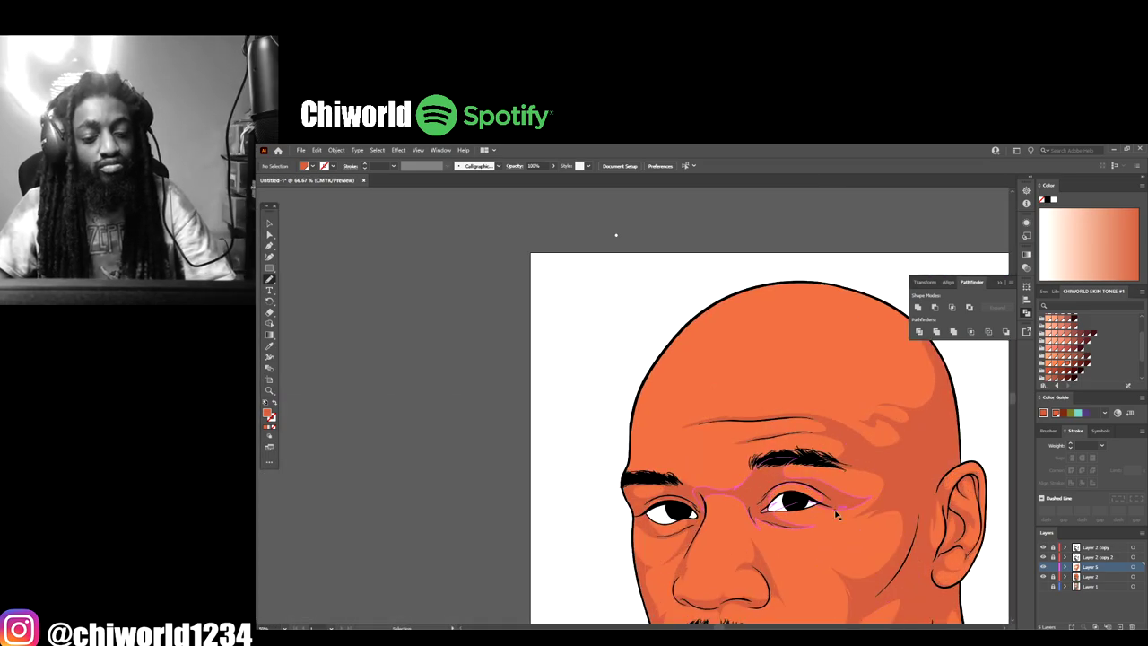
Step: Draw a closed shadow shape on the forehead's left temple above the eyebrow
{"action": "scroll", "coordinate": [839, 507], "scroll_direction": "down", "scroll_amount": 1}
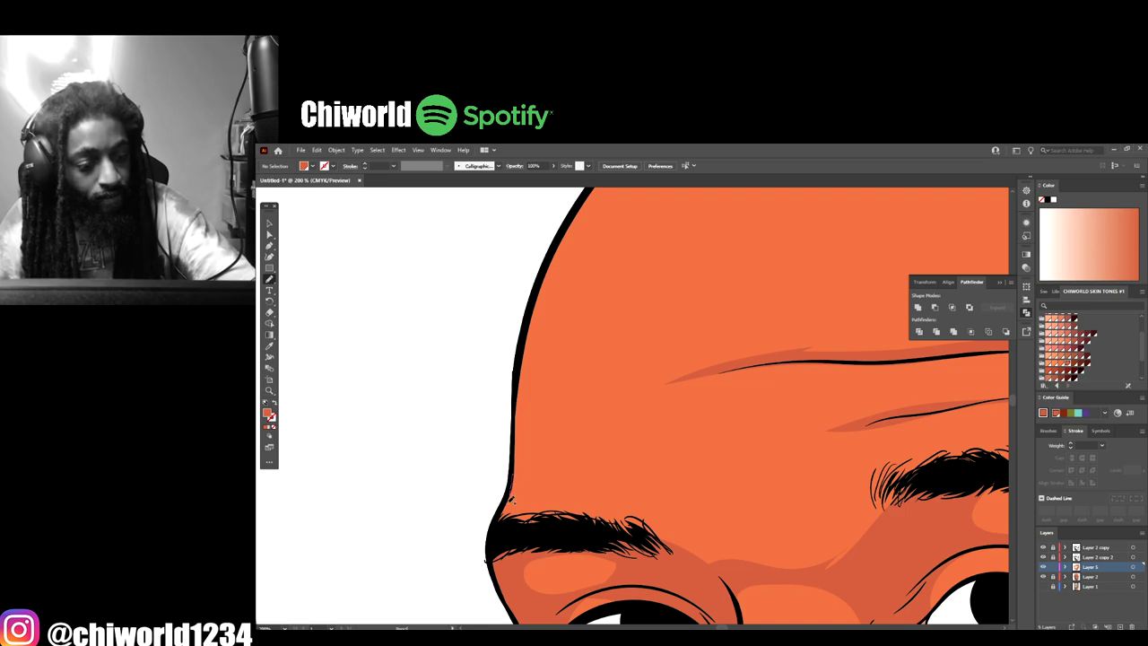
{"action": "left_click_drag", "start_coordinate": [492, 534], "coordinate": [547, 519]}
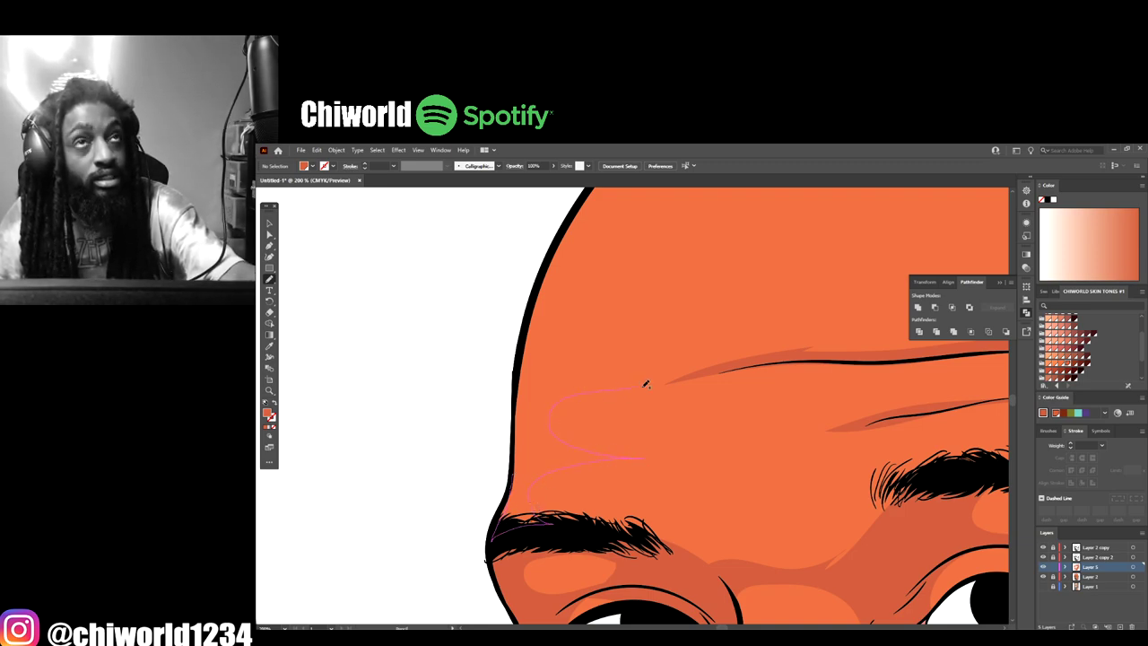
{"action": "mouse_move", "coordinate": [578, 233]}
{"action": "left_mouse_down"}
{"action": "mouse_move", "coordinate": [529, 341]}
{"action": "mouse_move", "coordinate": [505, 520]}
{"action": "mouse_move", "coordinate": [536, 454]}
{"action": "left_mouse_up"}
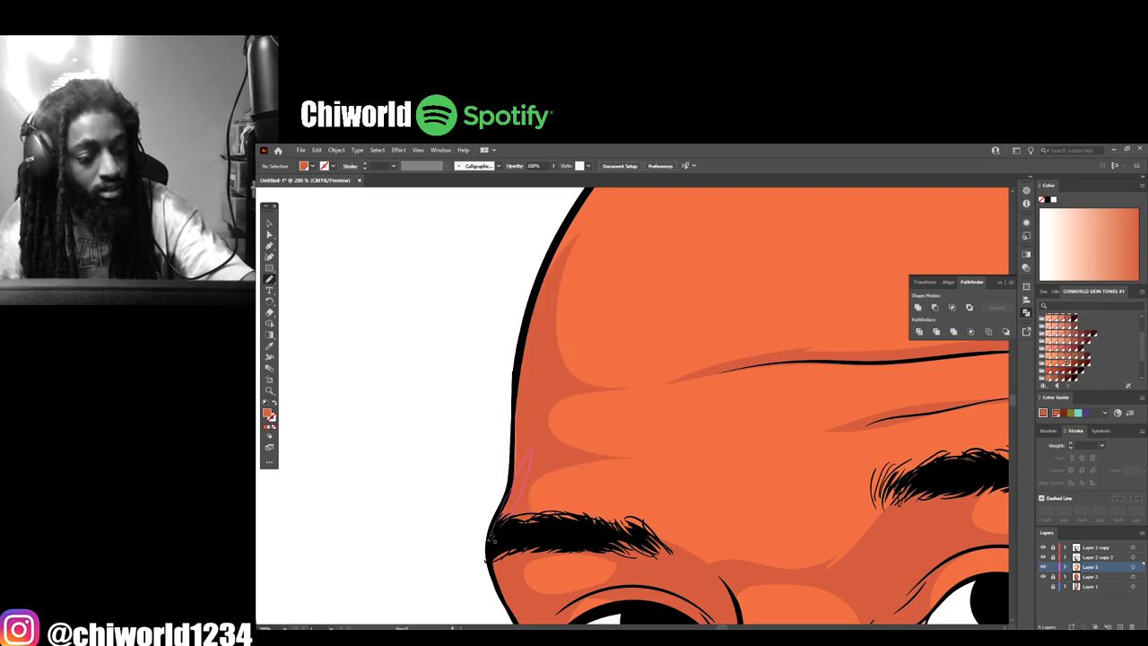
Step: Add a new empty layer from the Layers panel
{"action": "key", "text": "ctrl+minus"}
{"action": "key", "text": "ctrl+minus"}
{"action": "key", "text": "ctrl+minus"}
{"action": "key", "text": "ctrl+minus"}
{"action": "key", "text": "ctrl+minus"}
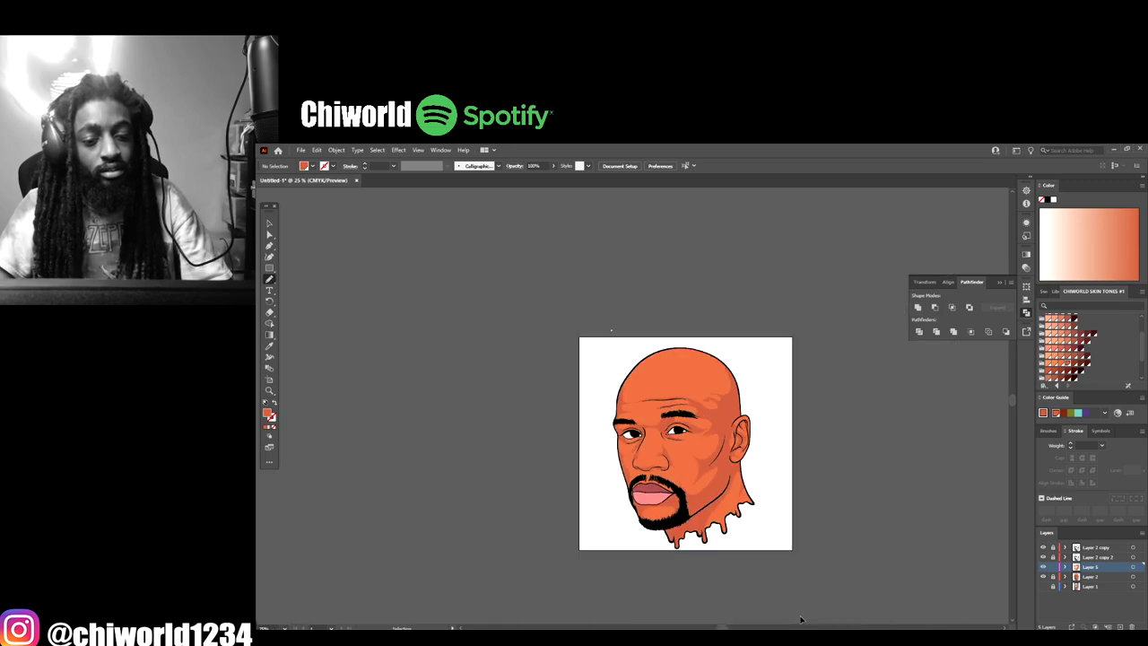
{"action": "key", "text": "ctrl+plus"}
{"action": "key", "text": "ctrl+plus"}
{"action": "key", "text": "ctrl+plus"}
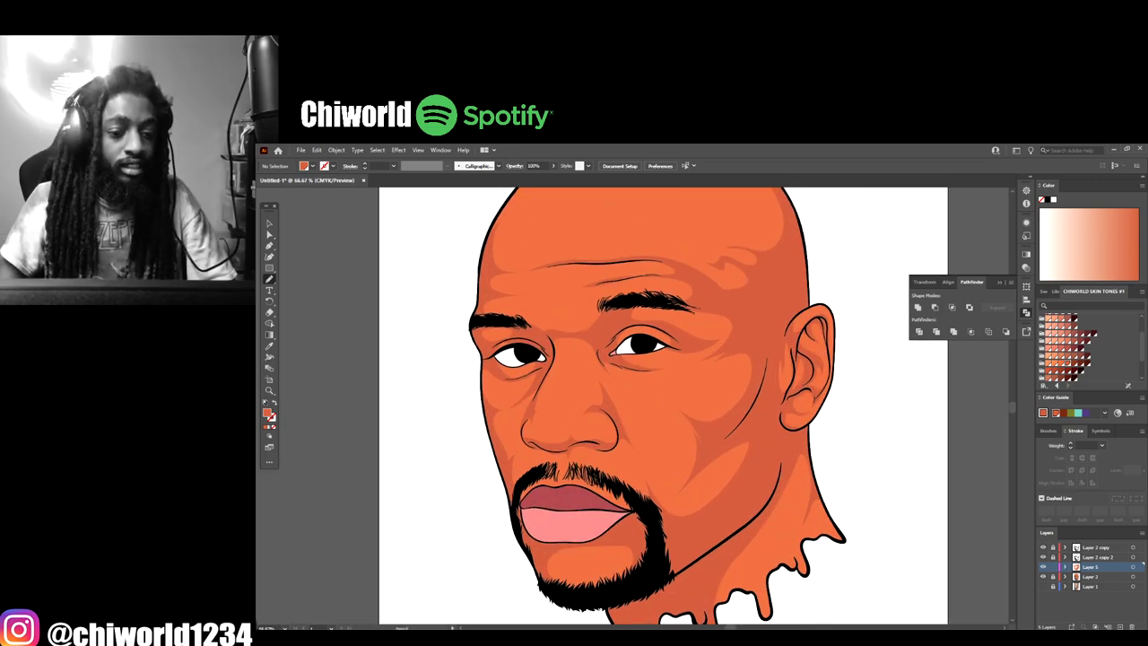
{"action": "key", "text": "ctrl+minus"}
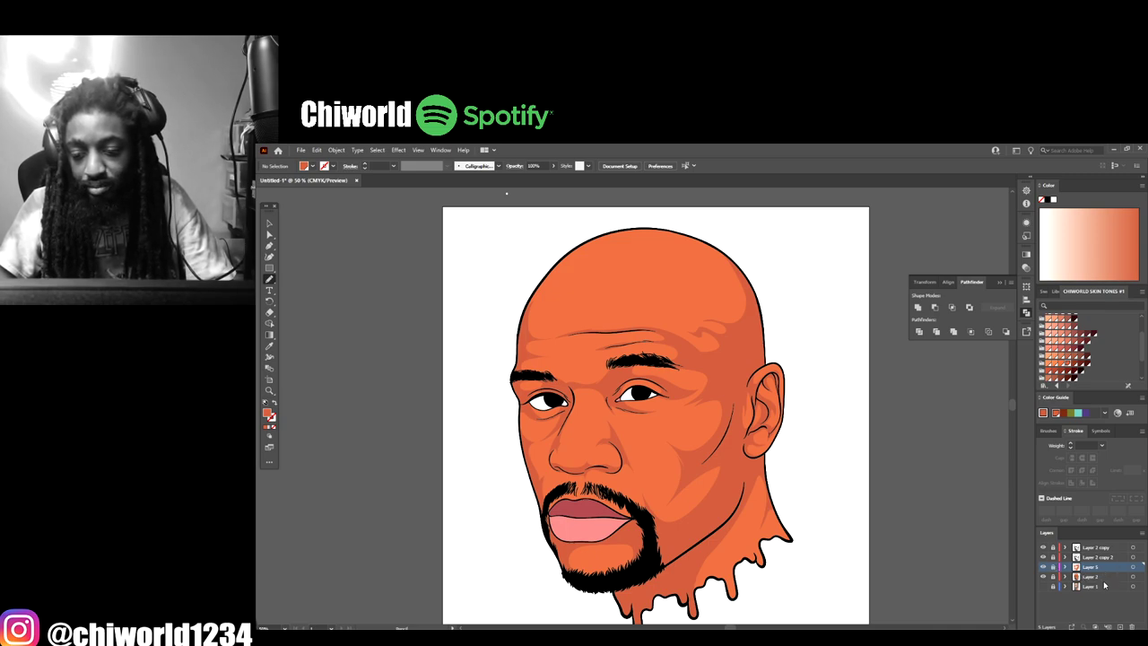
{"action": "left_click", "coordinate": [1120, 626]}
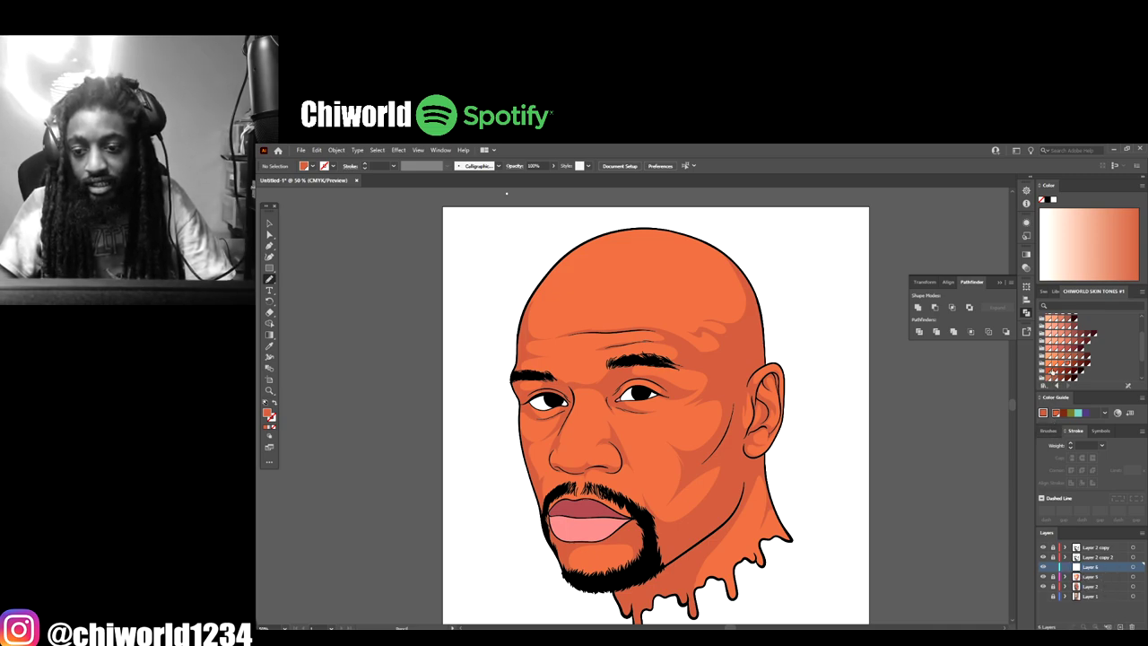
Step: Paint a light skin highlight up the nose bridge toward the nostril
{"action": "scroll", "coordinate": [831, 476], "scroll_direction": "down", "scroll_amount": 1}
{"action": "key", "text": "ctrl+plus"}
{"action": "key", "text": "ctrl+plus"}
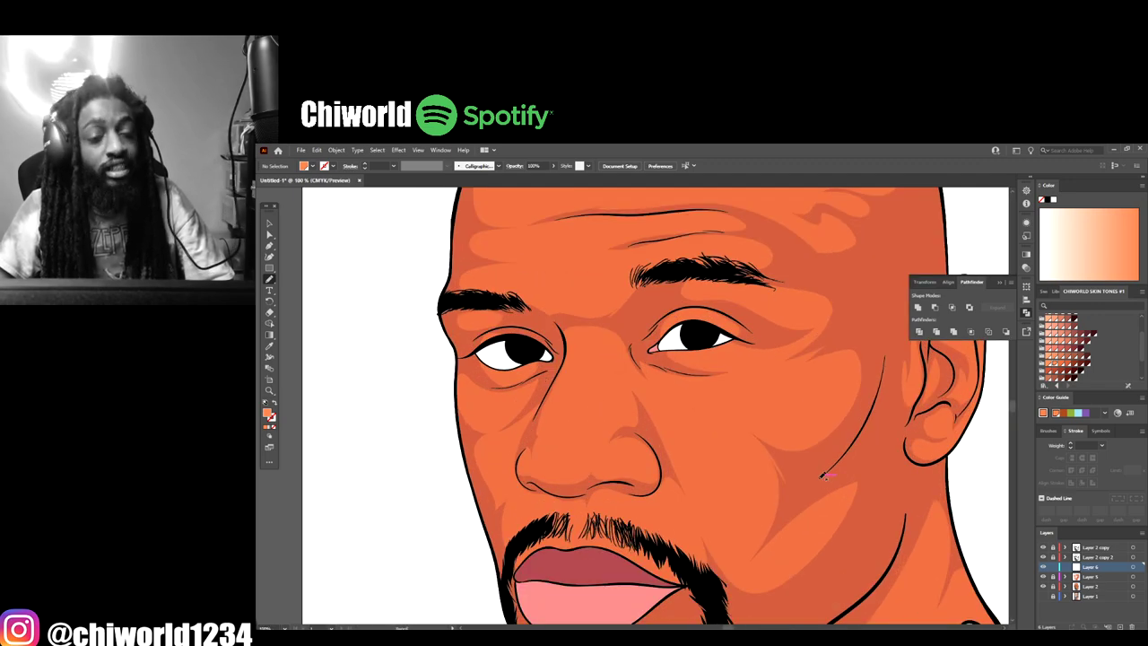
{"action": "scroll", "coordinate": [822, 476], "scroll_direction": "up", "scroll_amount": 2}
{"action": "mouse_move", "coordinate": [608, 483]}
{"action": "left_mouse_down"}
{"action": "mouse_move", "coordinate": [605, 495]}
{"action": "mouse_move", "coordinate": [628, 480]}
{"action": "mouse_move", "coordinate": [612, 483]}
{"action": "left_mouse_up"}
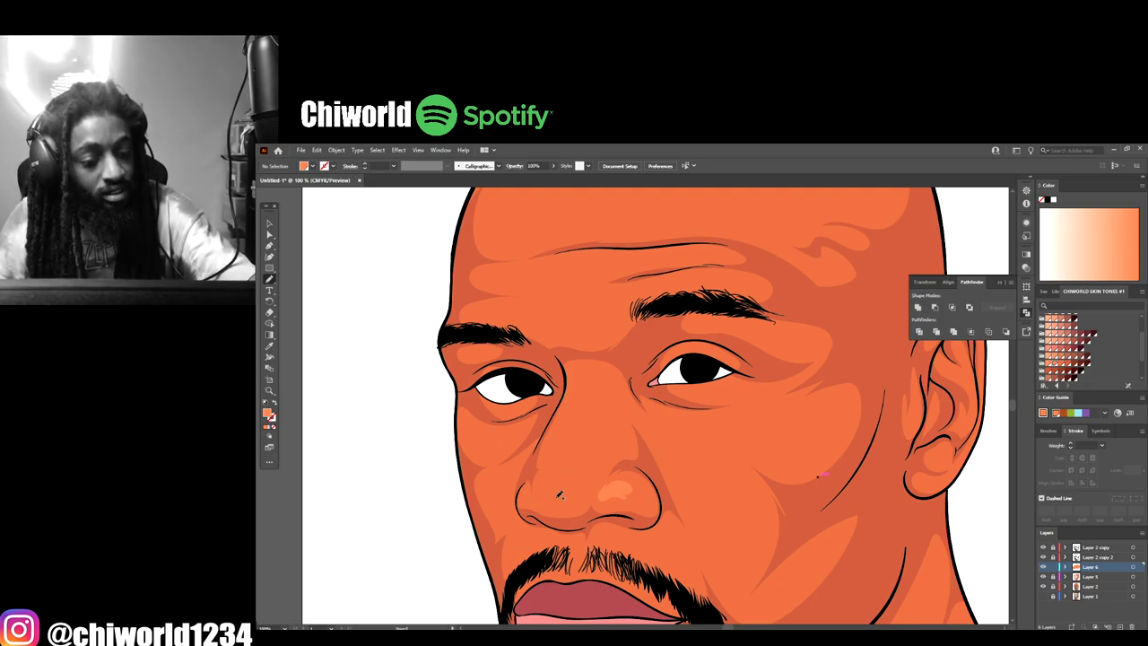
{"action": "left_click_drag", "start_coordinate": [580, 497], "coordinate": [584, 467]}
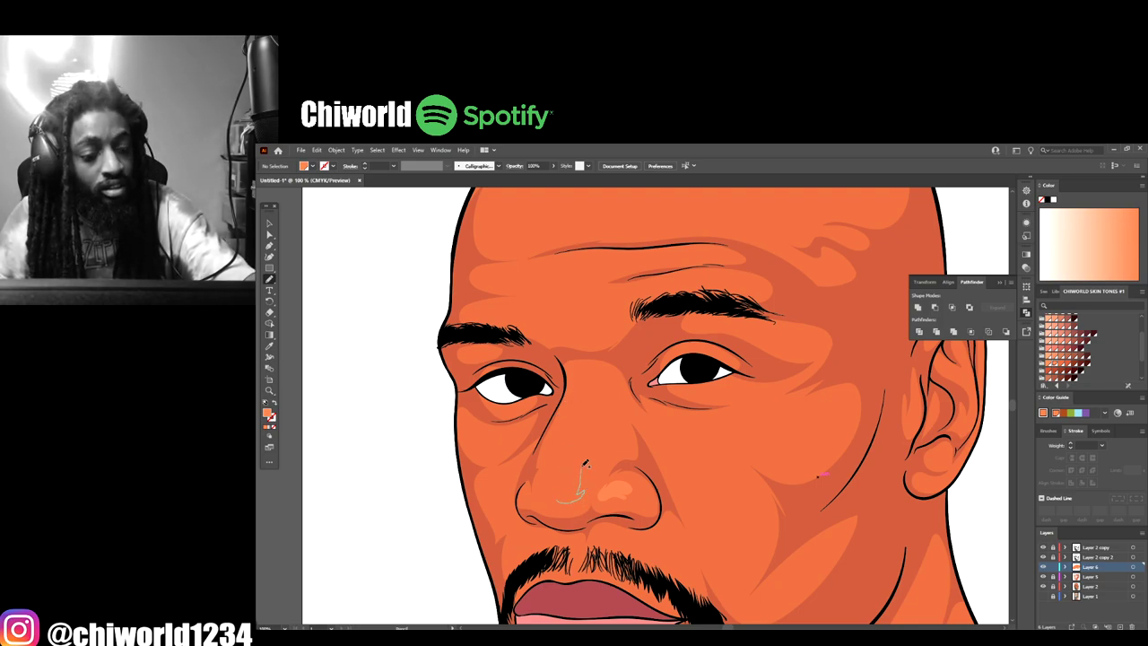
{"action": "mouse_move", "coordinate": [600, 410]}
{"action": "left_mouse_down"}
{"action": "mouse_move", "coordinate": [587, 375]}
{"action": "mouse_move", "coordinate": [554, 480]}
{"action": "mouse_move", "coordinate": [567, 506]}
{"action": "left_mouse_up"}
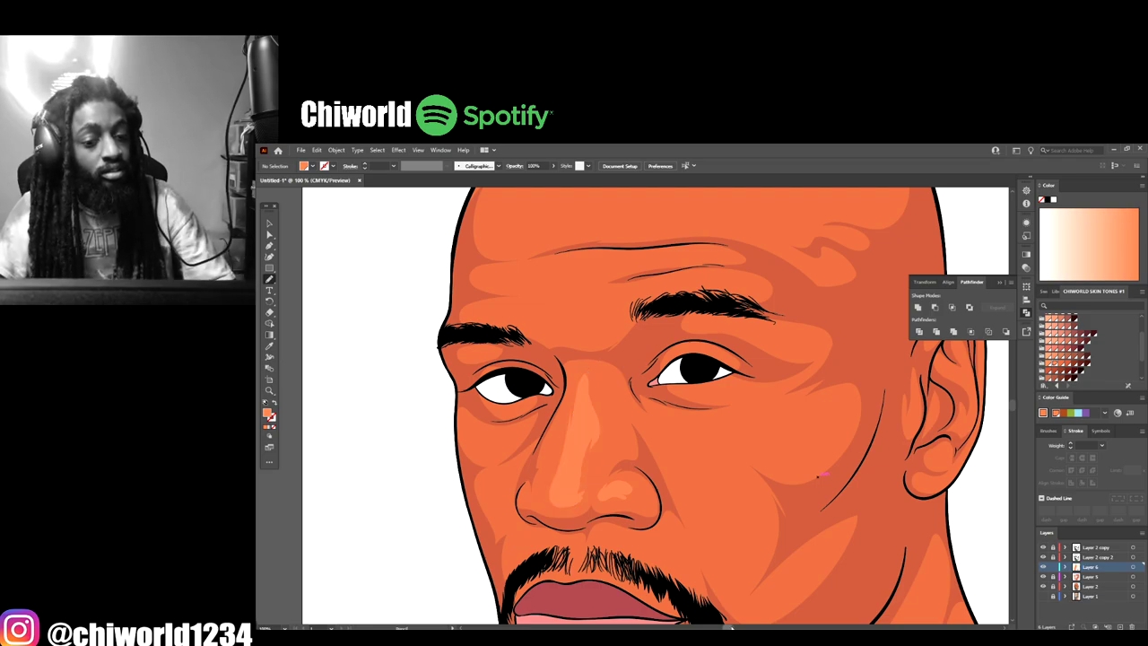
Step: Paint light highlights on the cheek below the right eye and along the forehead line
{"action": "scroll", "coordinate": [745, 588], "scroll_direction": "down", "scroll_amount": 5}
{"action": "scroll", "coordinate": [745, 587], "scroll_direction": "up", "scroll_amount": 5}
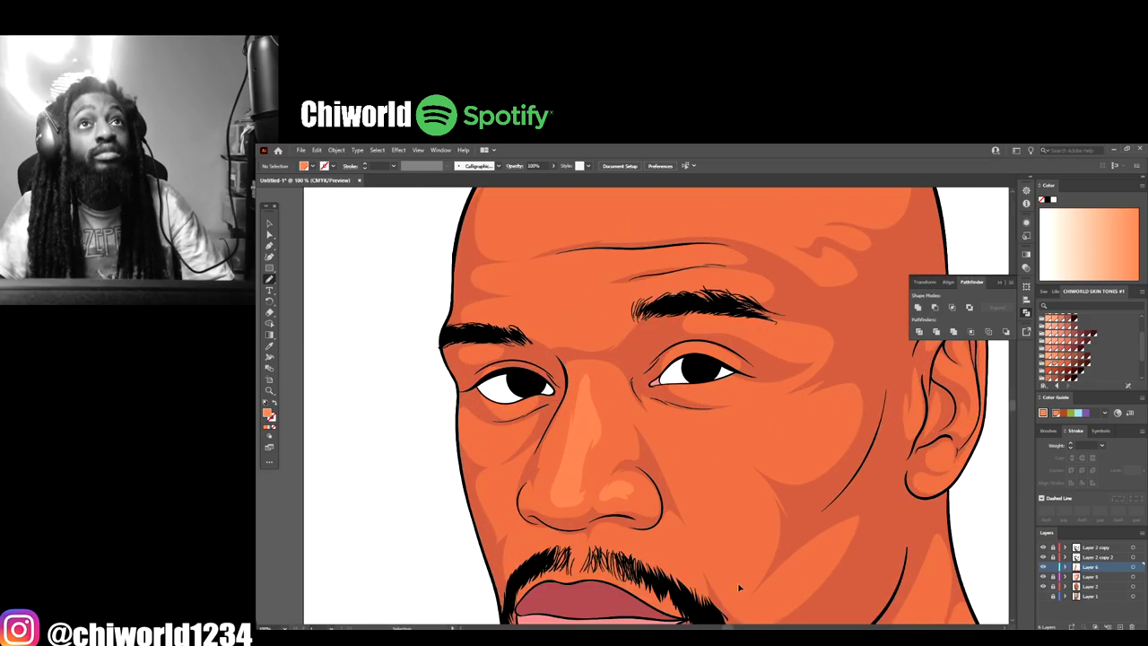
{"action": "scroll", "coordinate": [740, 587], "scroll_direction": "up", "scroll_amount": 3}
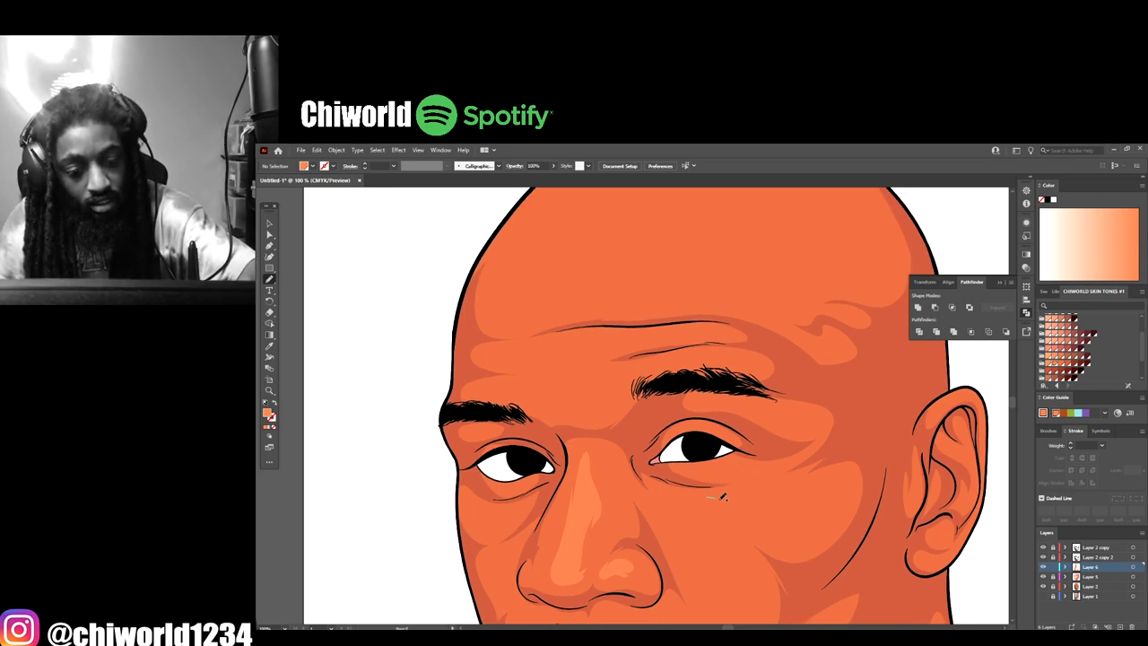
{"action": "mouse_move", "coordinate": [723, 496]}
{"action": "left_mouse_down"}
{"action": "mouse_move", "coordinate": [785, 508]}
{"action": "mouse_move", "coordinate": [806, 490]}
{"action": "mouse_move", "coordinate": [775, 486]}
{"action": "mouse_move", "coordinate": [796, 475]}
{"action": "mouse_move", "coordinate": [725, 495]}
{"action": "left_mouse_up"}
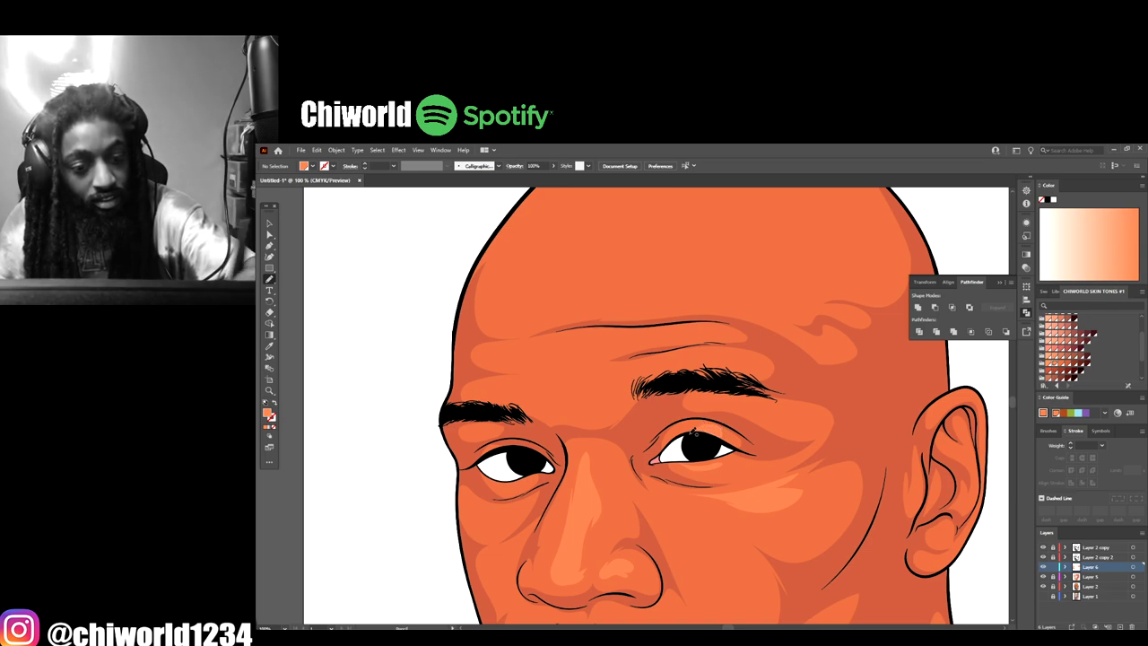
{"action": "scroll", "coordinate": [659, 409], "scroll_direction": "up", "scroll_amount": 2}
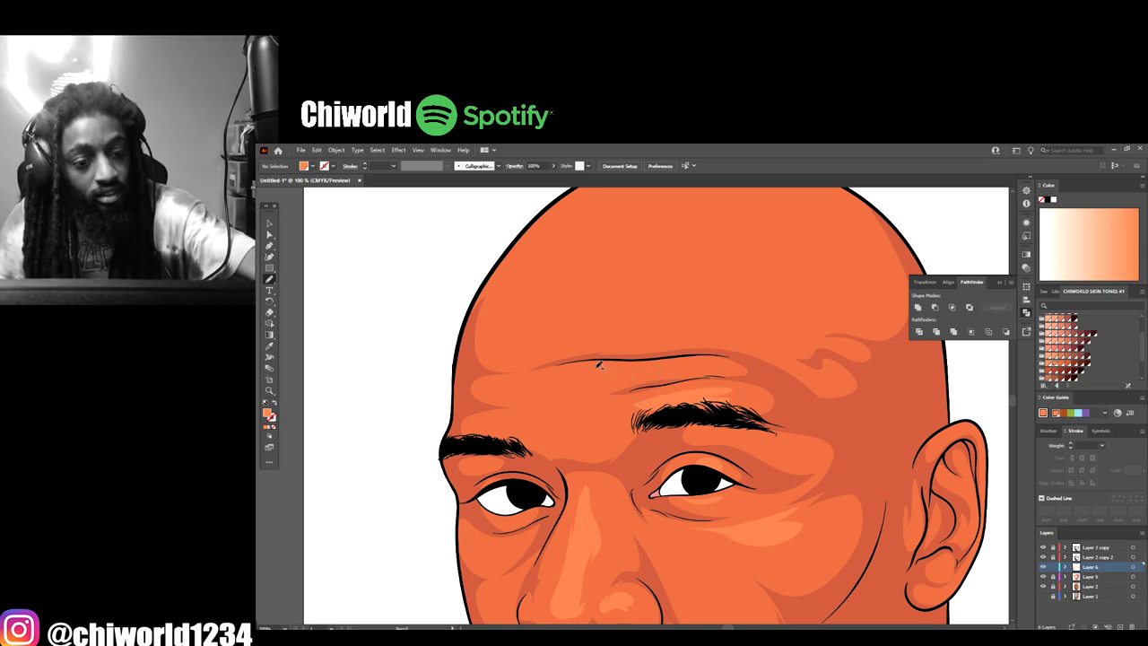
{"action": "mouse_move", "coordinate": [599, 364]}
{"action": "left_mouse_down"}
{"action": "mouse_move", "coordinate": [641, 377]}
{"action": "mouse_move", "coordinate": [704, 360]}
{"action": "mouse_move", "coordinate": [596, 364]}
{"action": "mouse_move", "coordinate": [661, 397]}
{"action": "mouse_move", "coordinate": [708, 392]}
{"action": "mouse_move", "coordinate": [665, 392]}
{"action": "mouse_move", "coordinate": [669, 372]}
{"action": "mouse_move", "coordinate": [719, 345]}
{"action": "mouse_move", "coordinate": [713, 273]}
{"action": "mouse_move", "coordinate": [592, 319]}
{"action": "mouse_move", "coordinate": [613, 399]}
{"action": "left_mouse_up"}
{"action": "scroll", "coordinate": [601, 377], "scroll_direction": "up", "scroll_amount": 2}
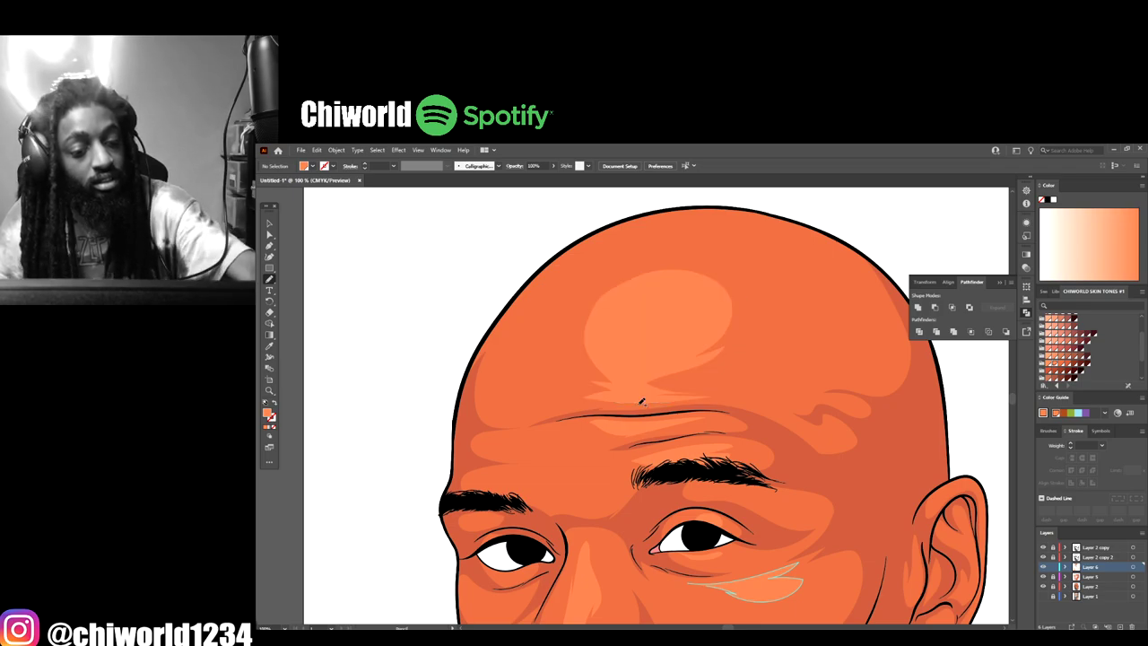
{"action": "scroll", "coordinate": [808, 593], "scroll_direction": "down", "scroll_amount": 4}
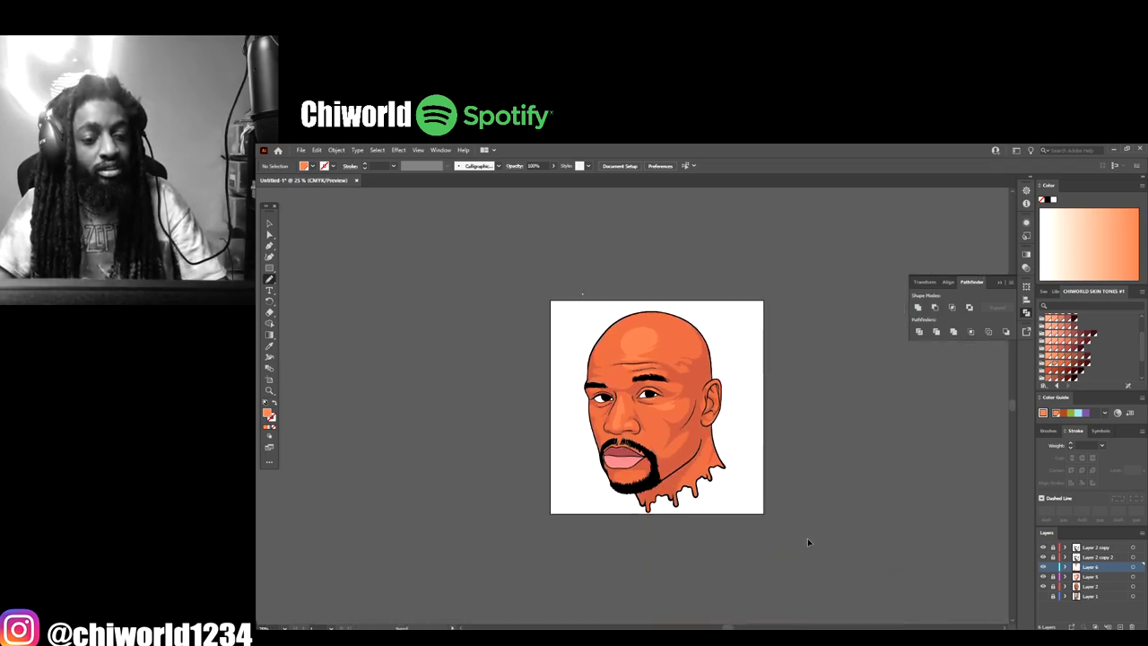
{"action": "scroll", "coordinate": [806, 539], "scroll_direction": "up", "scroll_amount": 3}
{"action": "scroll", "coordinate": [807, 538], "scroll_direction": "down", "scroll_amount": 1}
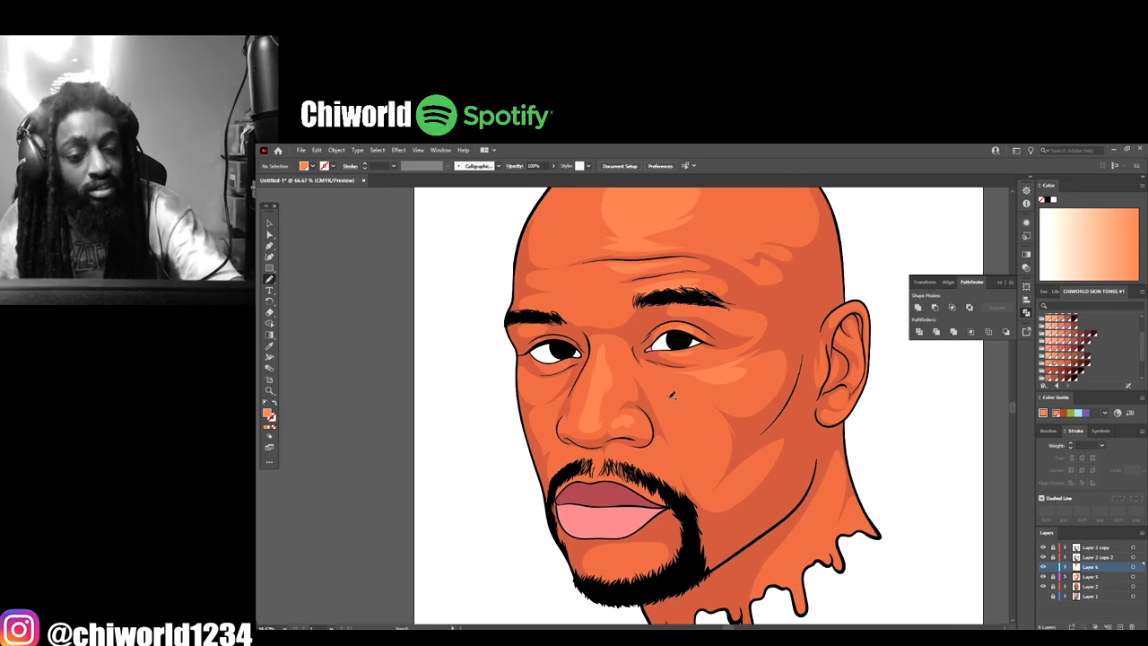
{"action": "left_click_drag", "start_coordinate": [693, 401], "coordinate": [653, 375]}
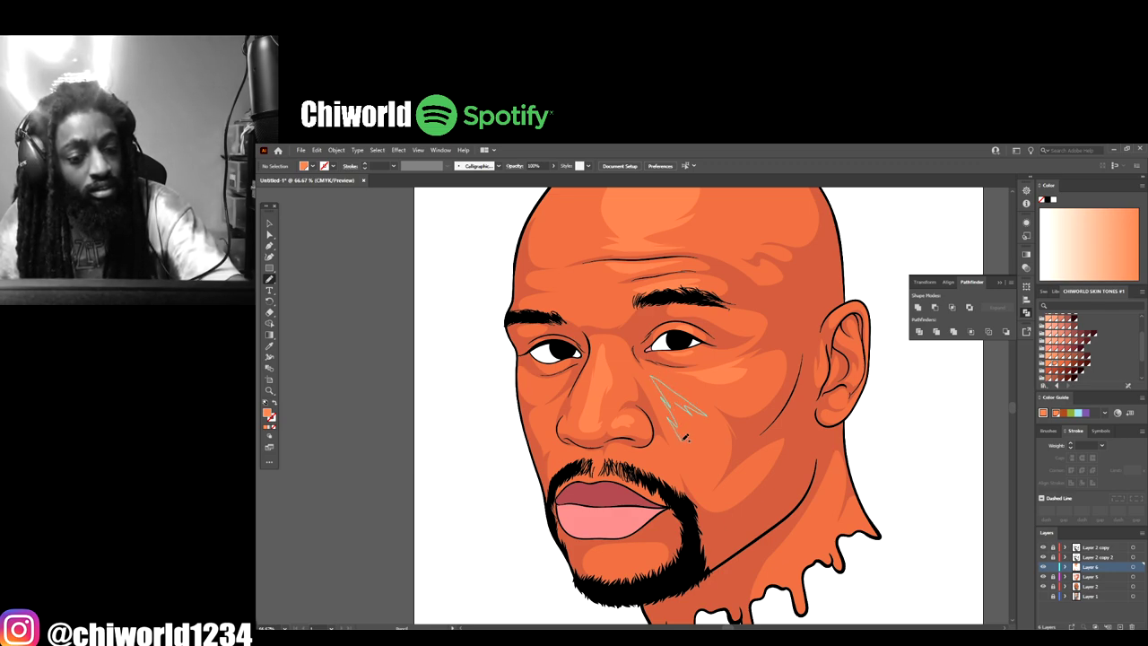
{"action": "key", "text": "ctrl+z"}
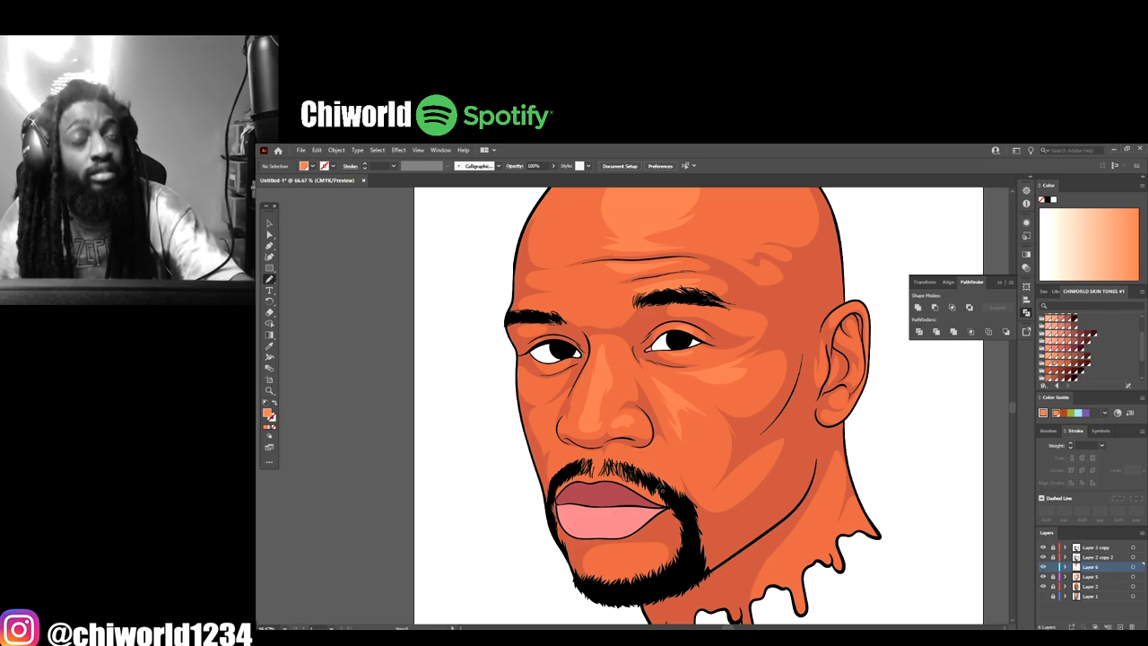
{"action": "left_click_drag", "start_coordinate": [682, 490], "coordinate": [657, 445]}
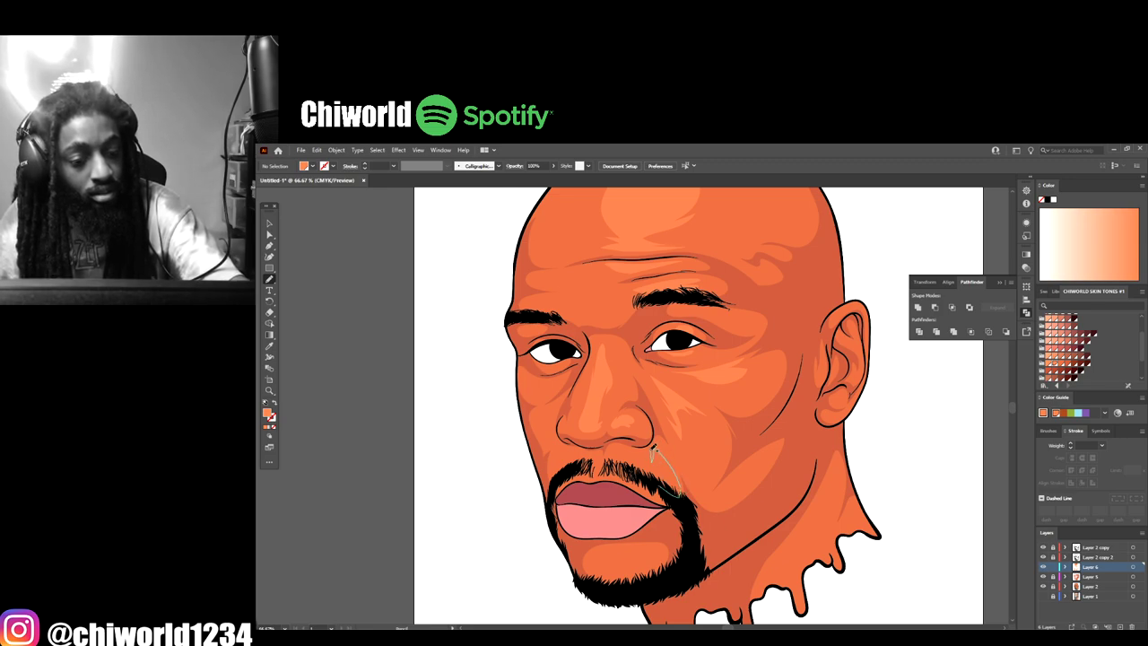
{"action": "key", "text": "ctrl+z"}
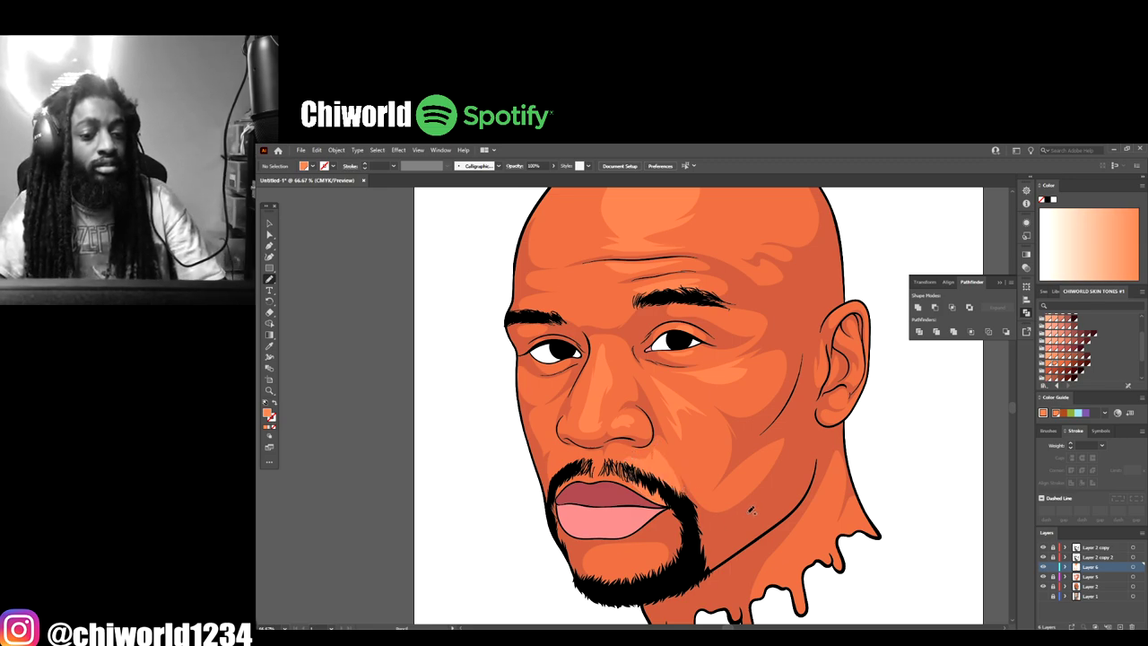
{"action": "left_click_drag", "start_coordinate": [632, 556], "coordinate": [657, 555]}
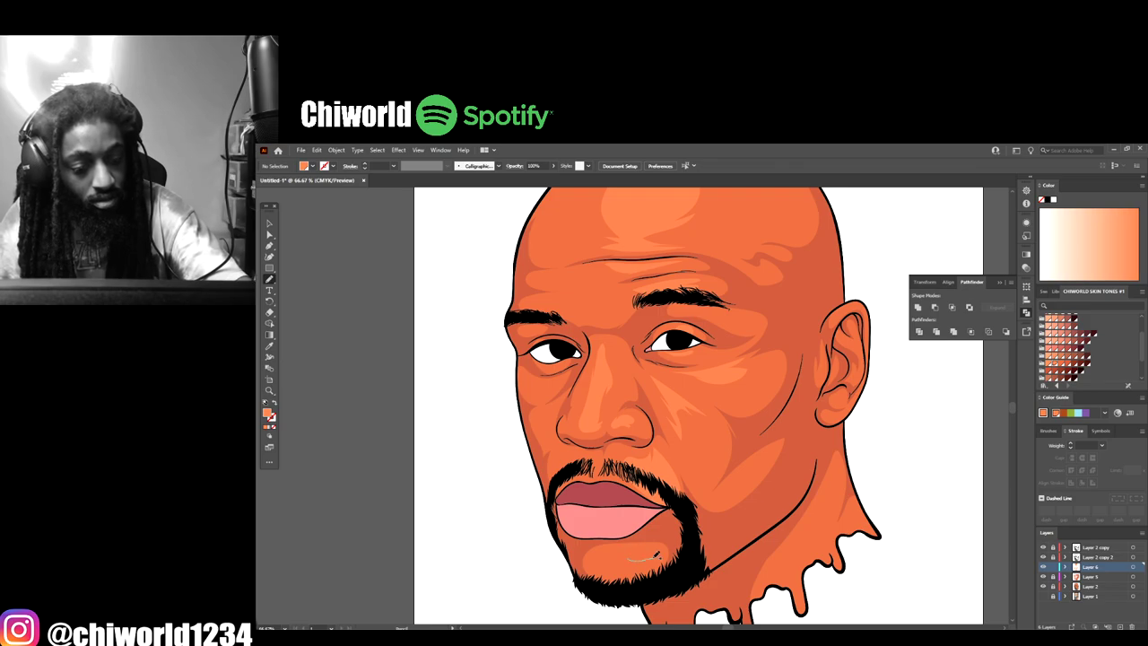
{"action": "key", "text": "ctrl+z"}
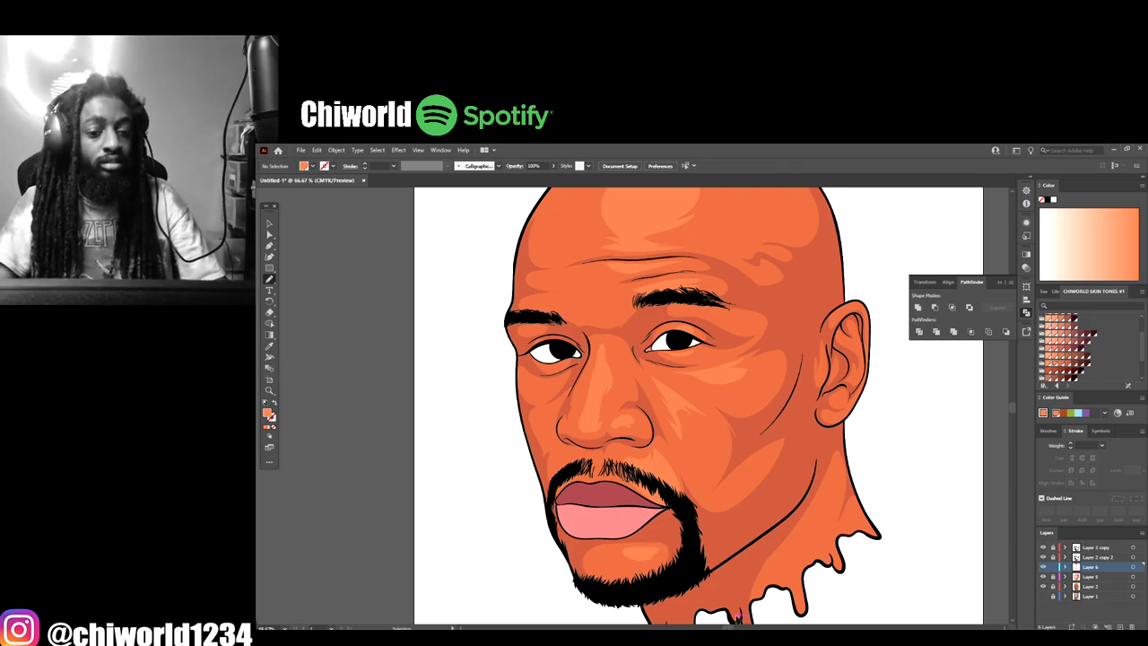
{"action": "scroll", "coordinate": [735, 616], "scroll_direction": "down", "scroll_amount": 4}
{"action": "scroll", "coordinate": [747, 583], "scroll_direction": "up", "scroll_amount": 3}
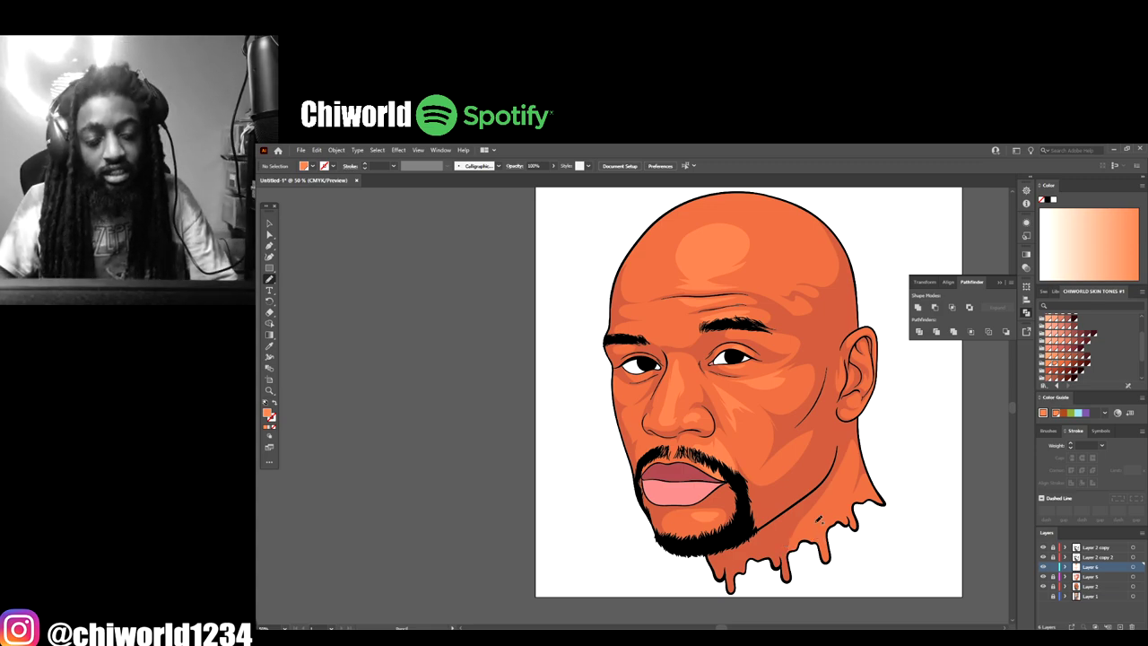
Step: On a new layer, paint a lavender shadow along the top of the first eye white
{"action": "left_click", "coordinate": [1092, 560]}
{"action": "key", "text": "ctrl+l"}
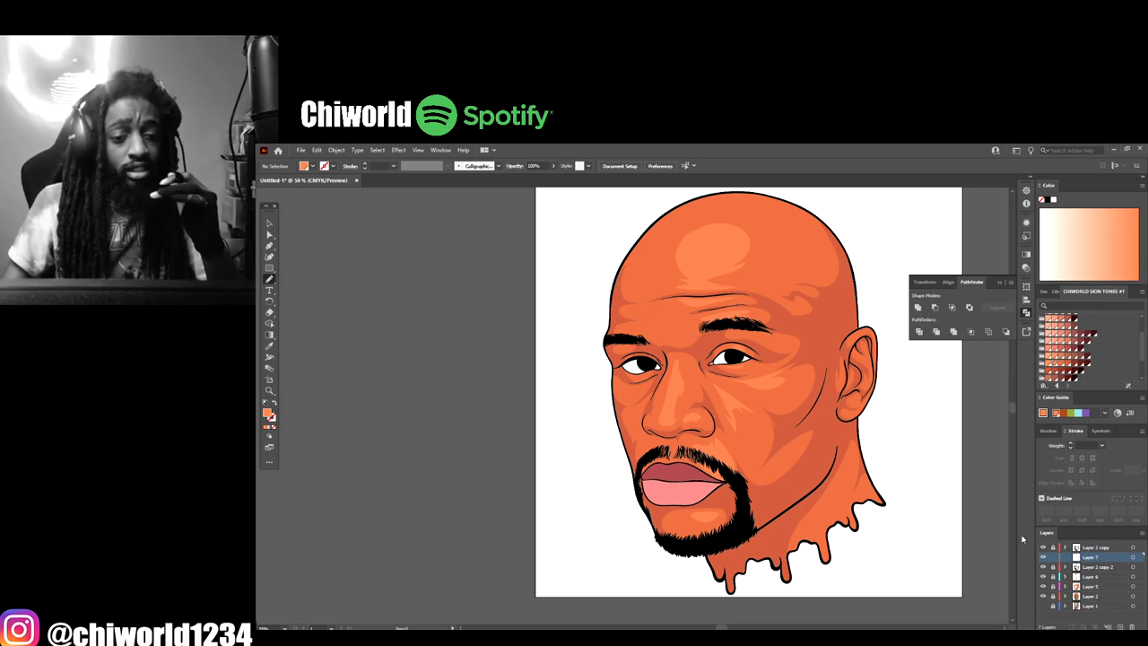
{"action": "scroll", "coordinate": [1092, 324], "scroll_direction": "up", "scroll_amount": 2}
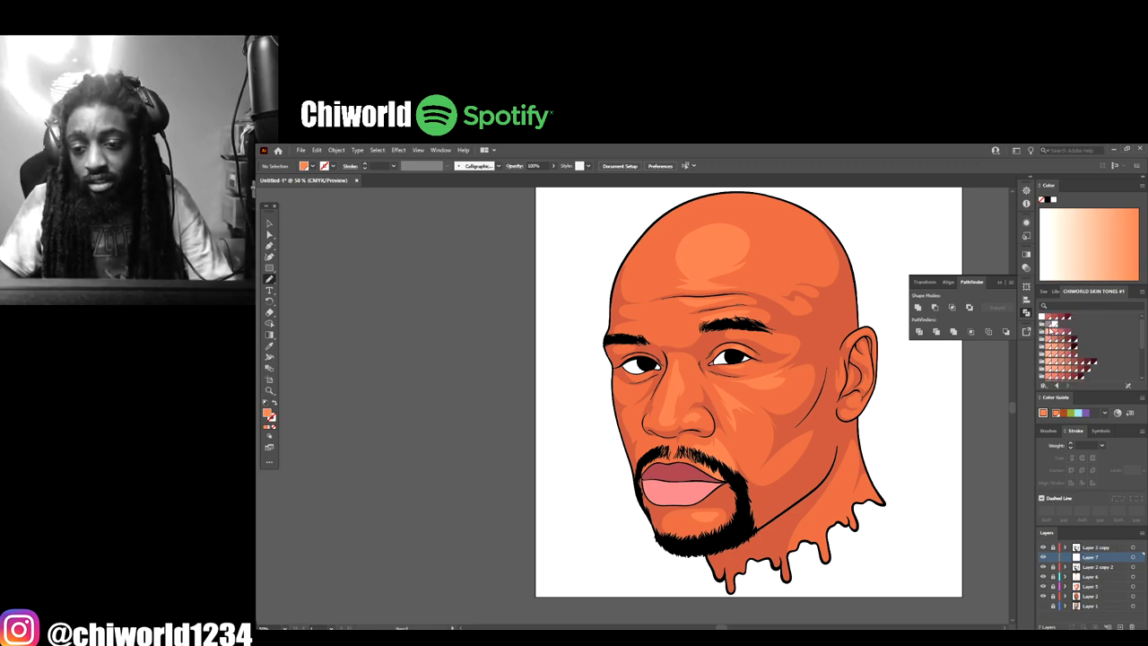
{"action": "left_click", "coordinate": [1049, 326]}
{"action": "scroll", "coordinate": [631, 319], "scroll_direction": "up", "scroll_amount": 3}
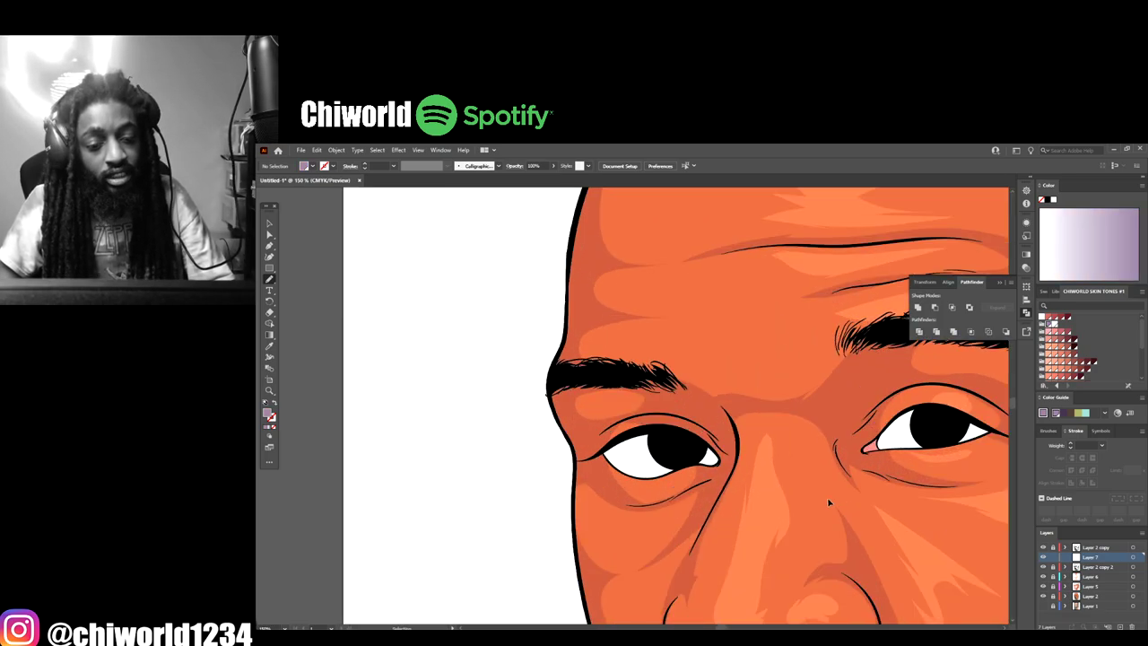
{"action": "scroll", "coordinate": [638, 464], "scroll_direction": "up", "scroll_amount": 4}
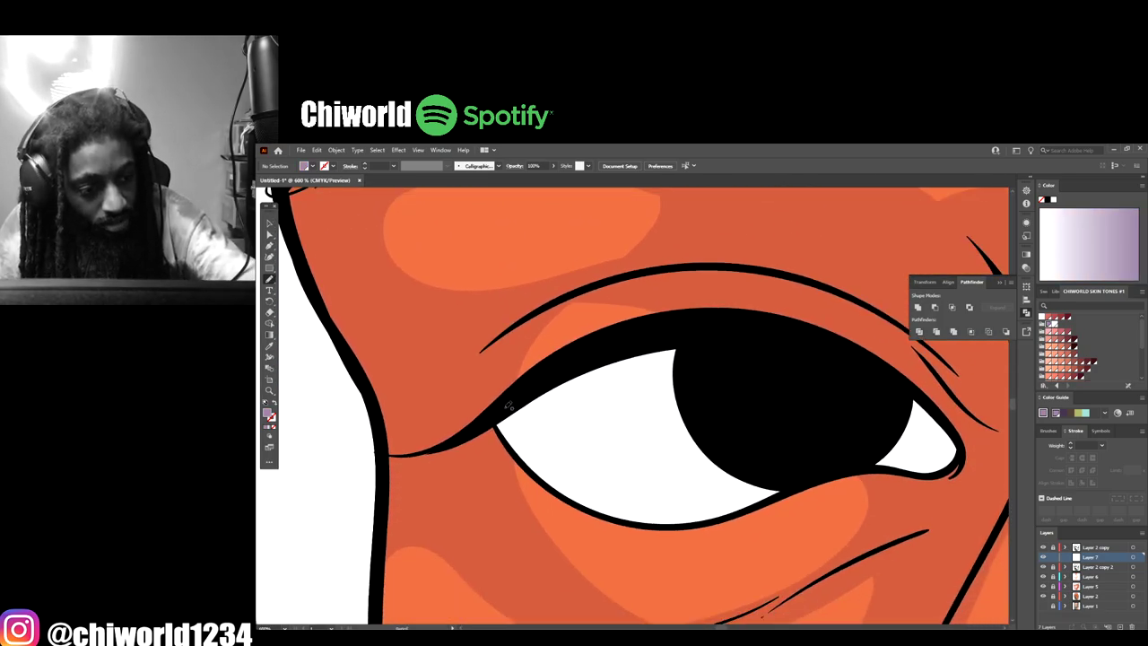
{"action": "mouse_move", "coordinate": [507, 405]}
{"action": "left_mouse_down"}
{"action": "mouse_move", "coordinate": [584, 505]}
{"action": "mouse_move", "coordinate": [576, 454]}
{"action": "mouse_move", "coordinate": [623, 410]}
{"action": "mouse_move", "coordinate": [695, 393]}
{"action": "mouse_move", "coordinate": [789, 394]}
{"action": "mouse_move", "coordinate": [890, 422]}
{"action": "mouse_move", "coordinate": [956, 462]}
{"action": "mouse_move", "coordinate": [960, 448]}
{"action": "mouse_move", "coordinate": [933, 415]}
{"action": "mouse_move", "coordinate": [864, 366]}
{"action": "mouse_move", "coordinate": [765, 337]}
{"action": "mouse_move", "coordinate": [635, 341]}
{"action": "left_mouse_up"}
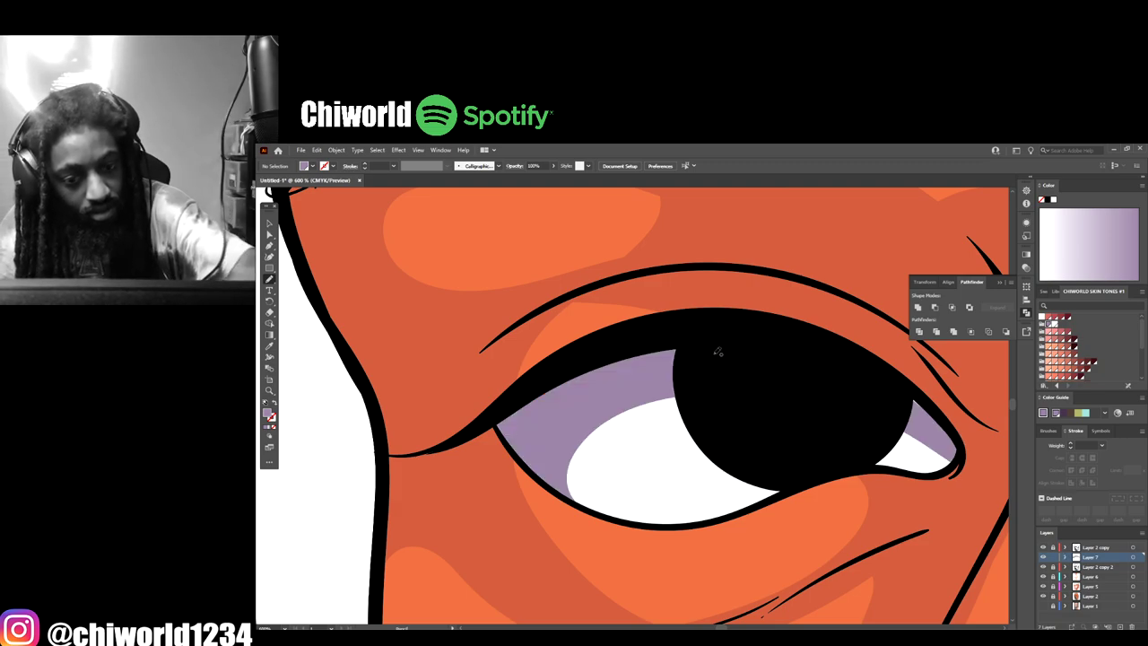
Step: Paint the matching lavender shadow across the upper eye white of the other eye
{"action": "key", "text": "ctrl+0"}
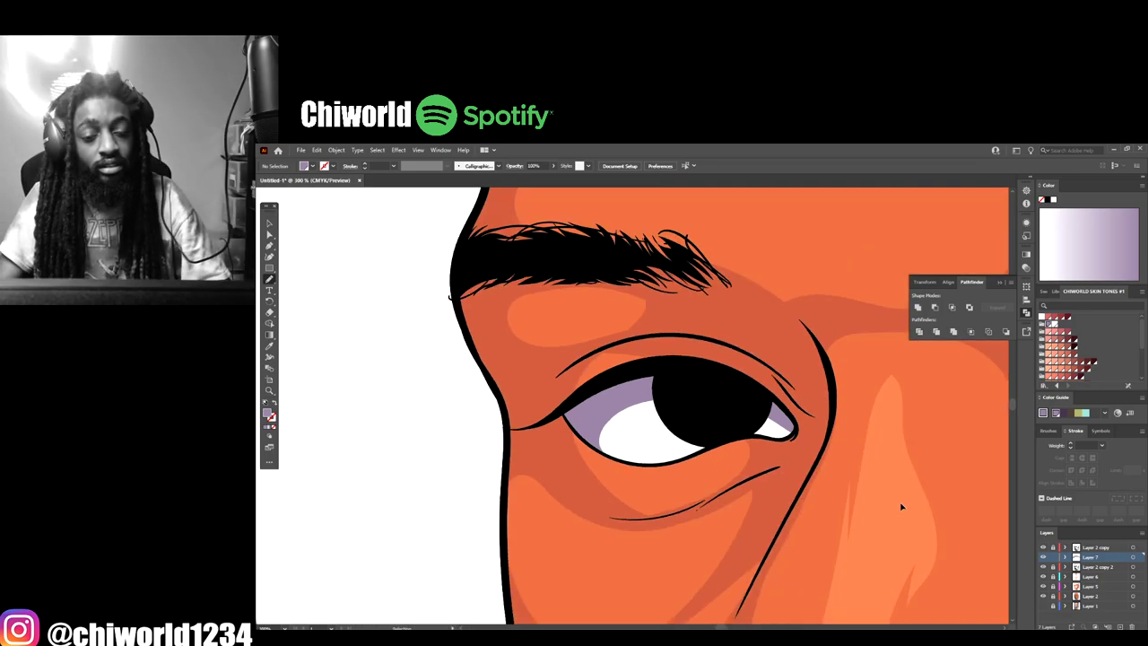
{"action": "key", "text": "ctrl+1"}
{"action": "key", "text": "ctrl+plus"}
{"action": "key", "text": "ctrl+plus"}
{"action": "key", "text": "ctrl+plus"}
{"action": "key", "text": "ctrl+plus"}
{"action": "key", "text": "ctrl+plus"}
{"action": "key", "text": "ctrl+plus"}
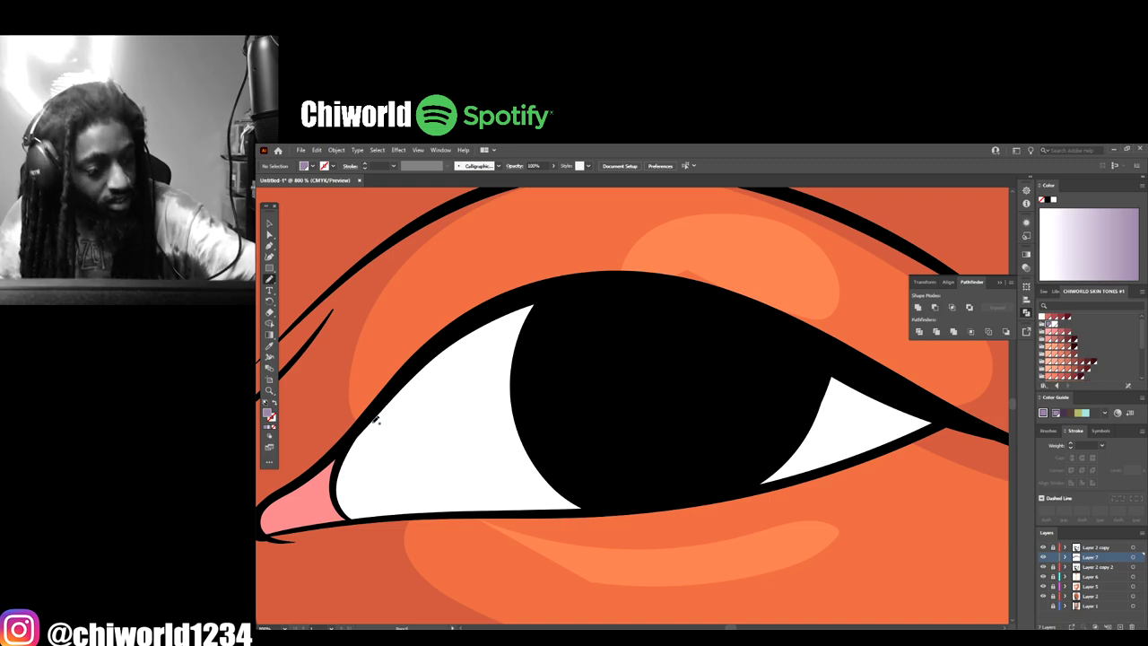
{"action": "mouse_move", "coordinate": [377, 419]}
{"action": "left_mouse_down"}
{"action": "mouse_move", "coordinate": [385, 458]}
{"action": "mouse_move", "coordinate": [491, 413]}
{"action": "mouse_move", "coordinate": [602, 390]}
{"action": "mouse_move", "coordinate": [726, 391]}
{"action": "mouse_move", "coordinate": [884, 443]}
{"action": "mouse_move", "coordinate": [954, 413]}
{"action": "mouse_move", "coordinate": [816, 344]}
{"action": "mouse_move", "coordinate": [660, 300]}
{"action": "mouse_move", "coordinate": [540, 300]}
{"action": "mouse_move", "coordinate": [470, 328]}
{"action": "mouse_move", "coordinate": [402, 394]}
{"action": "left_mouse_up"}
{"action": "key", "text": "ctrl+minus"}
{"action": "key", "text": "ctrl+minus"}
{"action": "key", "text": "ctrl+minus"}
{"action": "key", "text": "ctrl+minus"}
{"action": "key", "text": "ctrl+minus"}
{"action": "key", "text": "ctrl+minus"}
{"action": "key", "text": "ctrl+minus"}
{"action": "key", "text": "ctrl+minus"}
{"action": "key", "text": "ctrl+minus"}
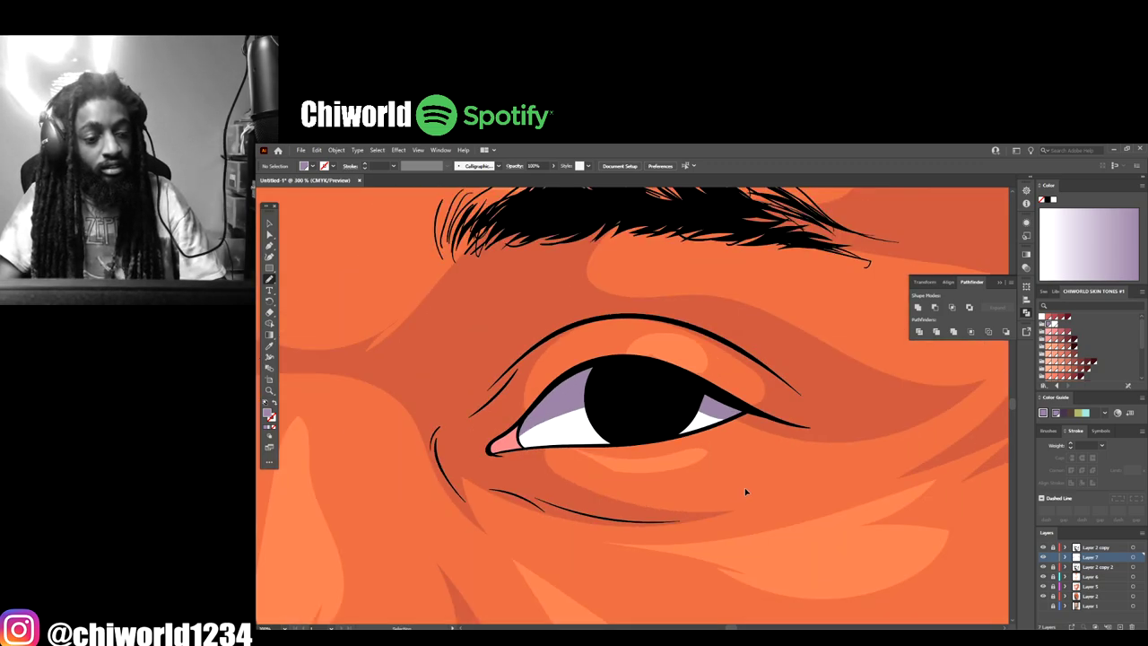
{"action": "scroll", "coordinate": [746, 506], "scroll_direction": "down", "scroll_amount": 1}
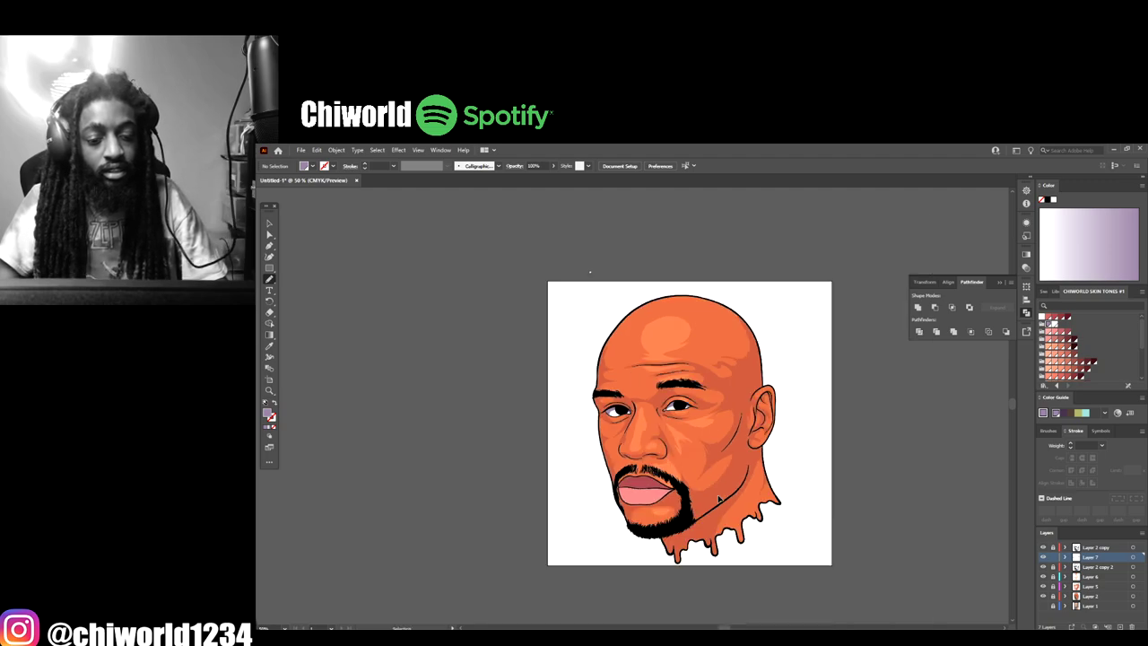
{"action": "scroll", "coordinate": [746, 506], "scroll_direction": "down", "scroll_amount": 1}
{"action": "scroll", "coordinate": [789, 503], "scroll_direction": "up", "scroll_amount": 2}
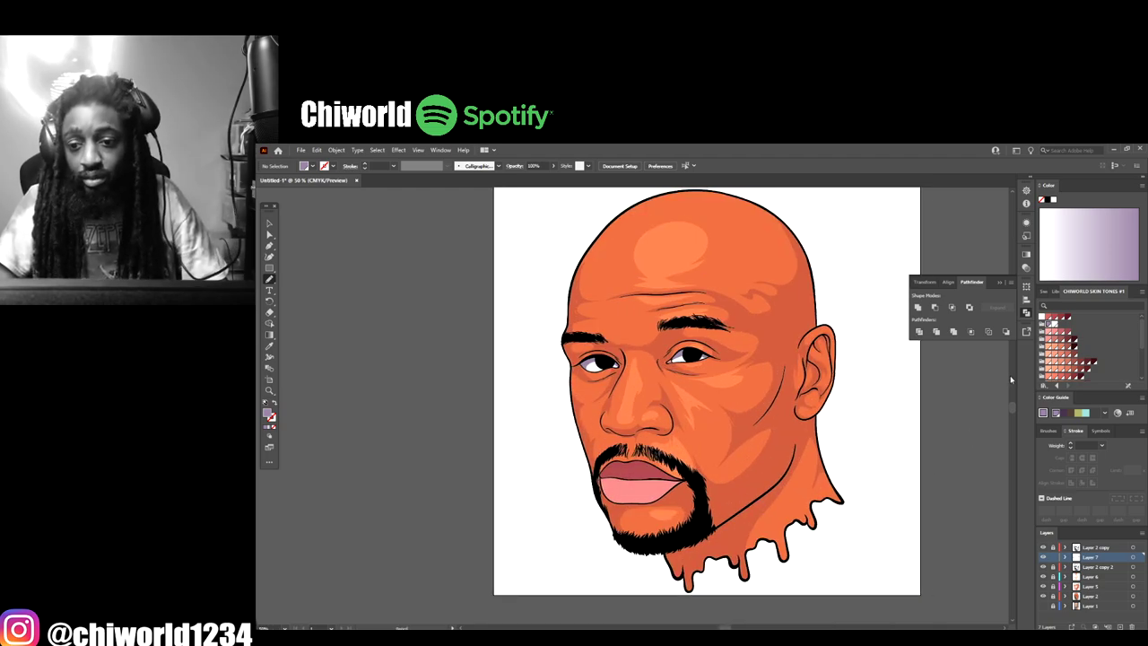
Step: Try dark red and muted pink-red dabs on the lower lip, undoing both
{"action": "left_click", "coordinate": [1055, 321]}
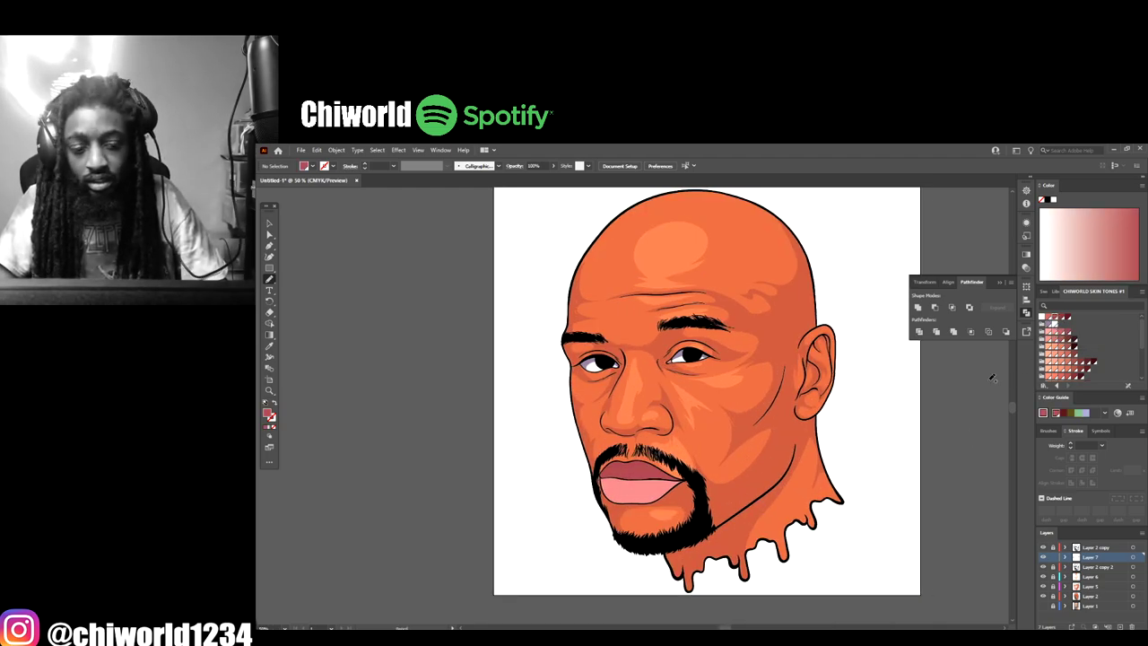
{"action": "scroll", "coordinate": [799, 477], "scroll_direction": "up", "scroll_amount": 2}
{"action": "scroll", "coordinate": [783, 477], "scroll_direction": "up", "scroll_amount": 3}
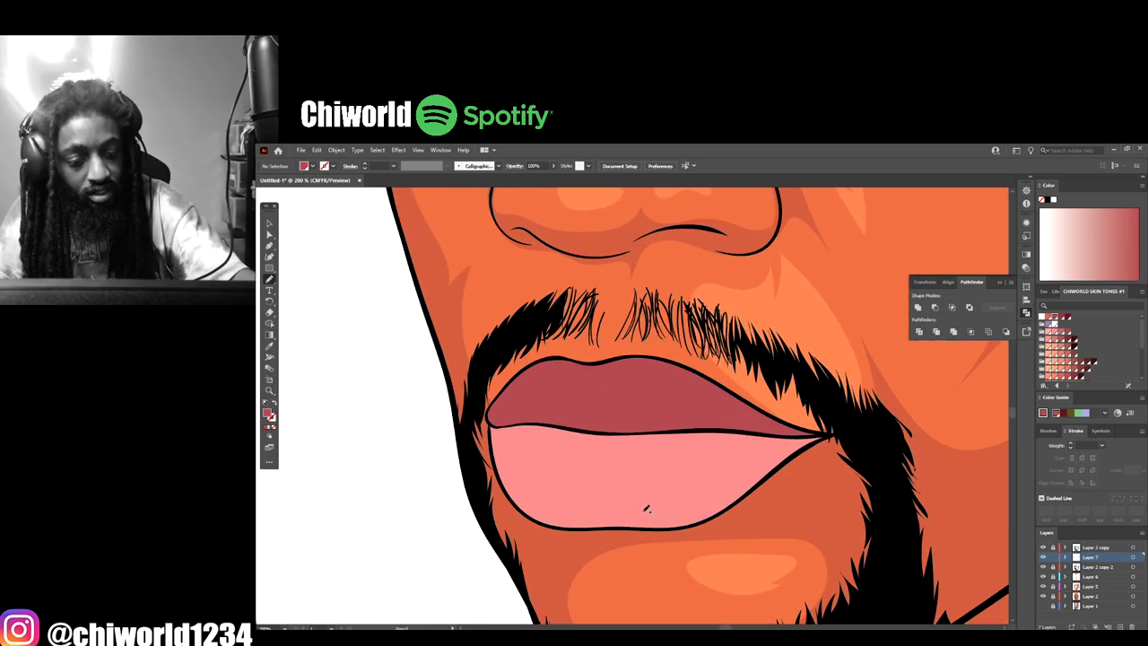
{"action": "left_click_drag", "start_coordinate": [646, 508], "coordinate": [618, 489]}
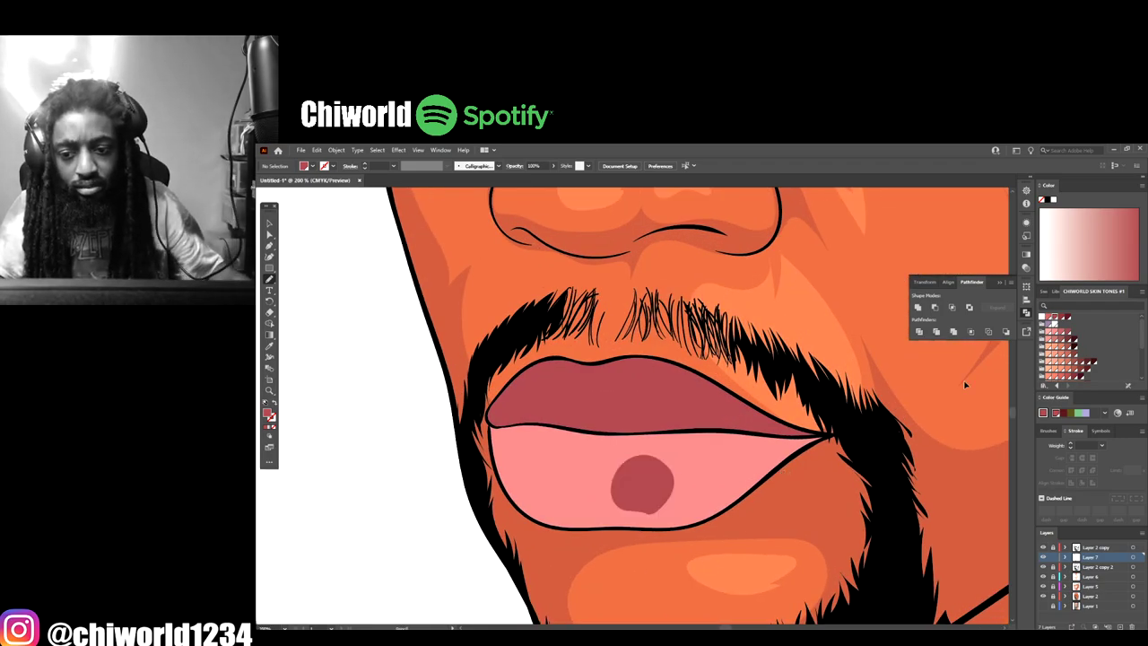
{"action": "key", "text": "ctrl+z"}
{"action": "left_click", "coordinate": [1061, 332]}
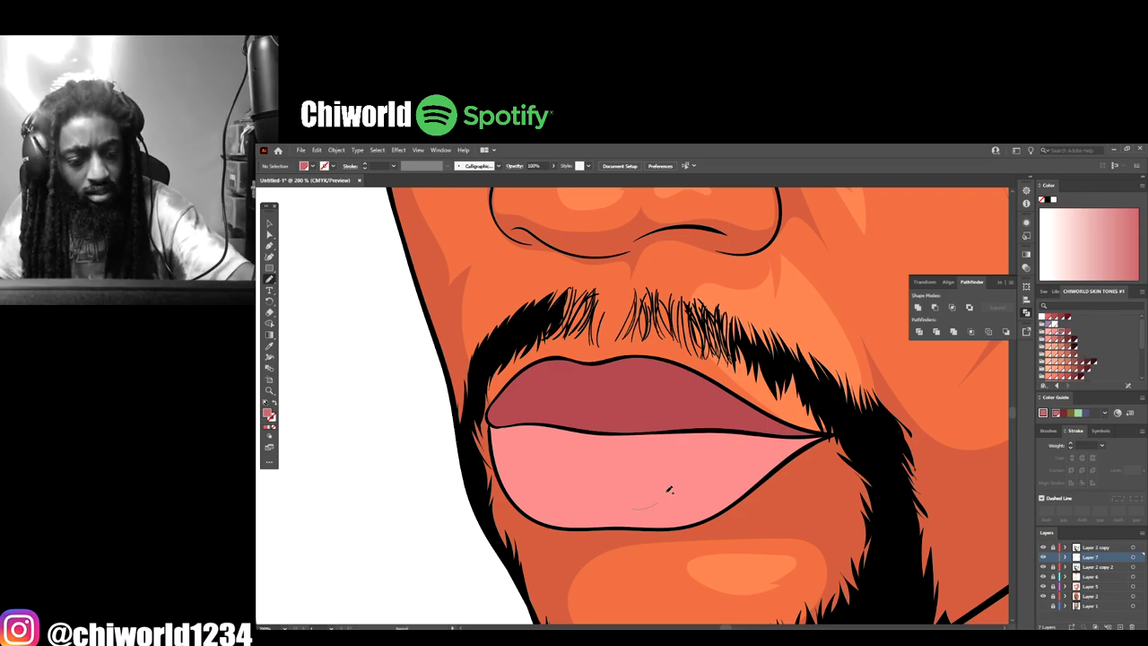
{"action": "left_click_drag", "start_coordinate": [669, 487], "coordinate": [618, 492]}
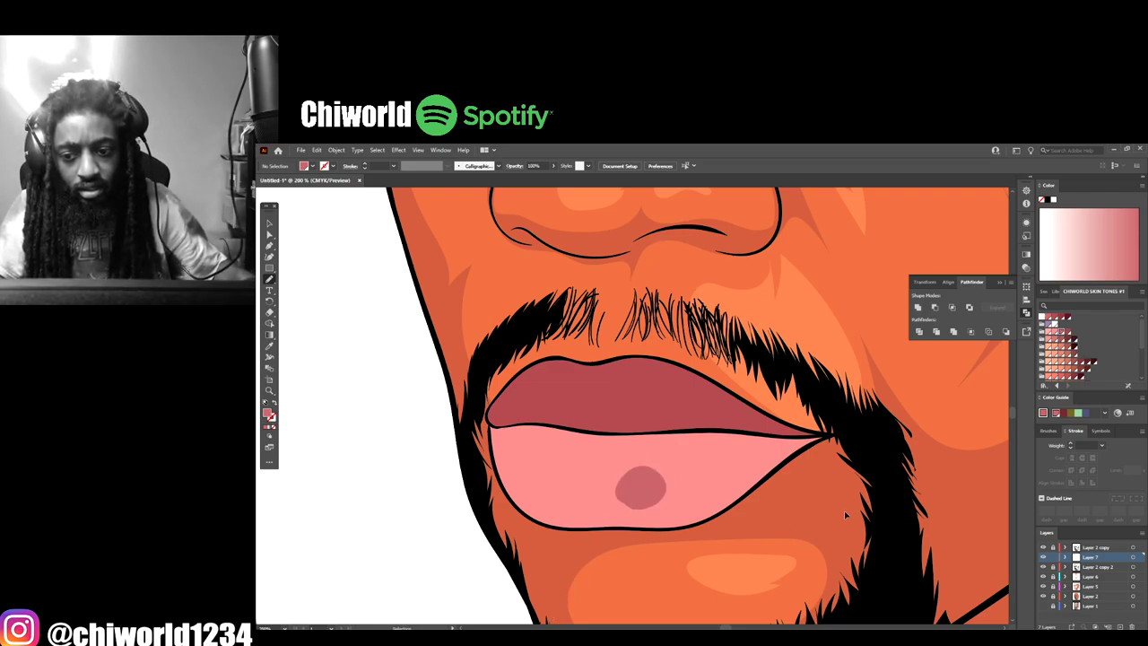
{"action": "key", "text": "ctrl+z"}
Step: Paint a small round darker red dab on the lower lip and select it
{"action": "left_click", "coordinate": [1054, 338]}
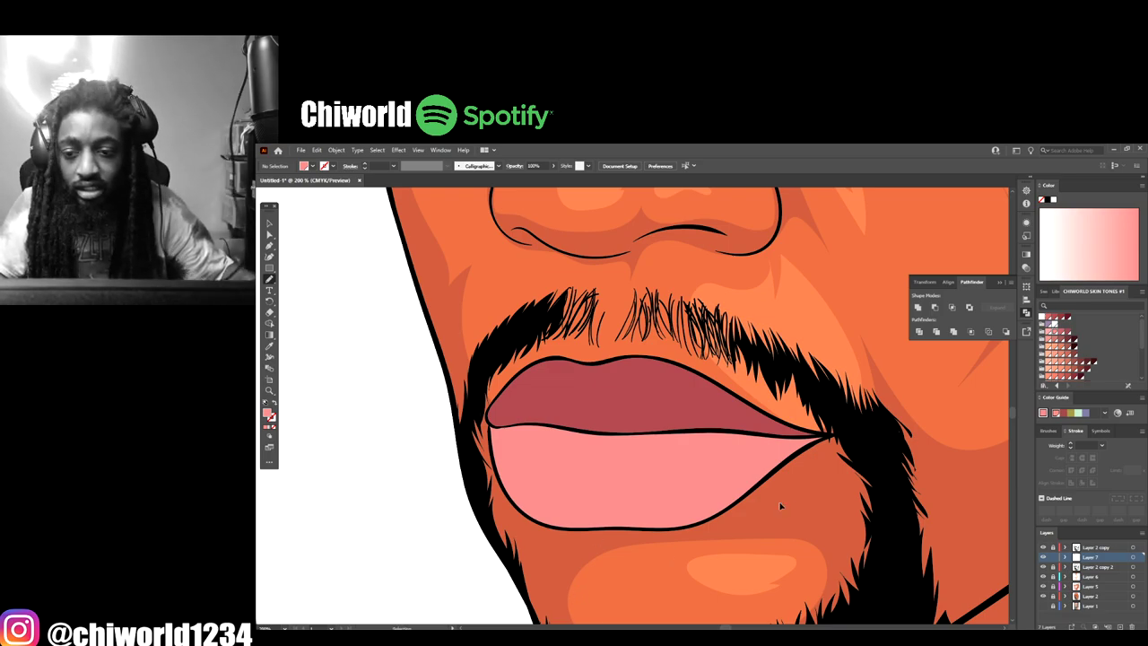
{"action": "left_click", "coordinate": [1047, 320]}
{"action": "mouse_move", "coordinate": [638, 509]}
{"action": "left_mouse_down"}
{"action": "mouse_move", "coordinate": [669, 484]}
{"action": "mouse_move", "coordinate": [642, 502]}
{"action": "left_mouse_up"}
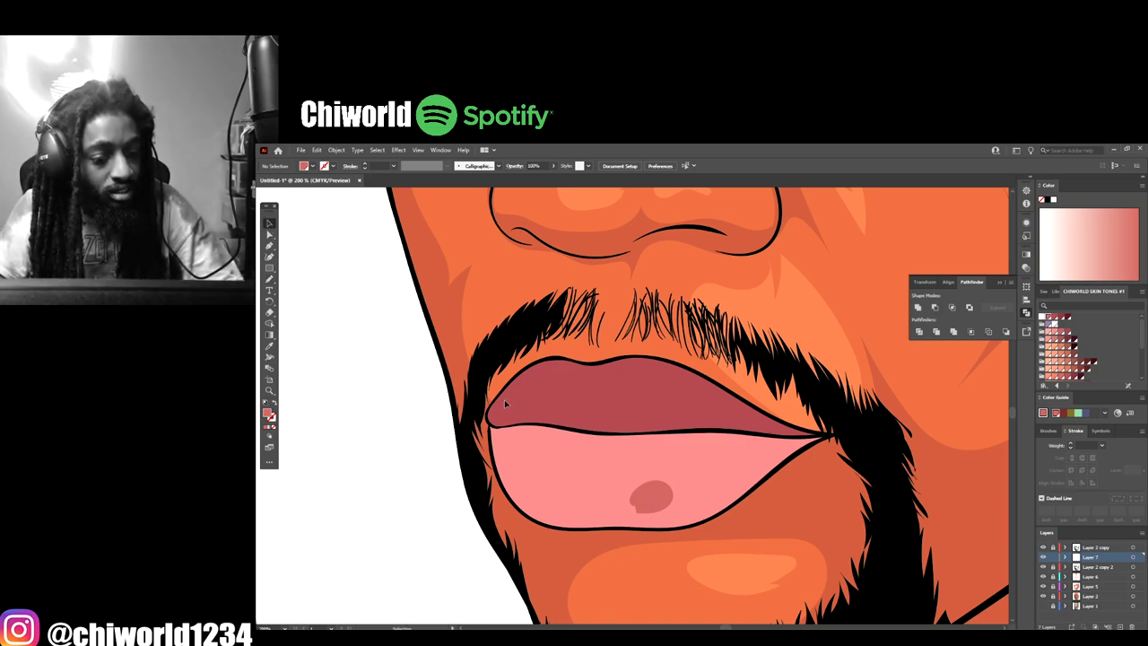
{"action": "left_click", "coordinate": [656, 498]}
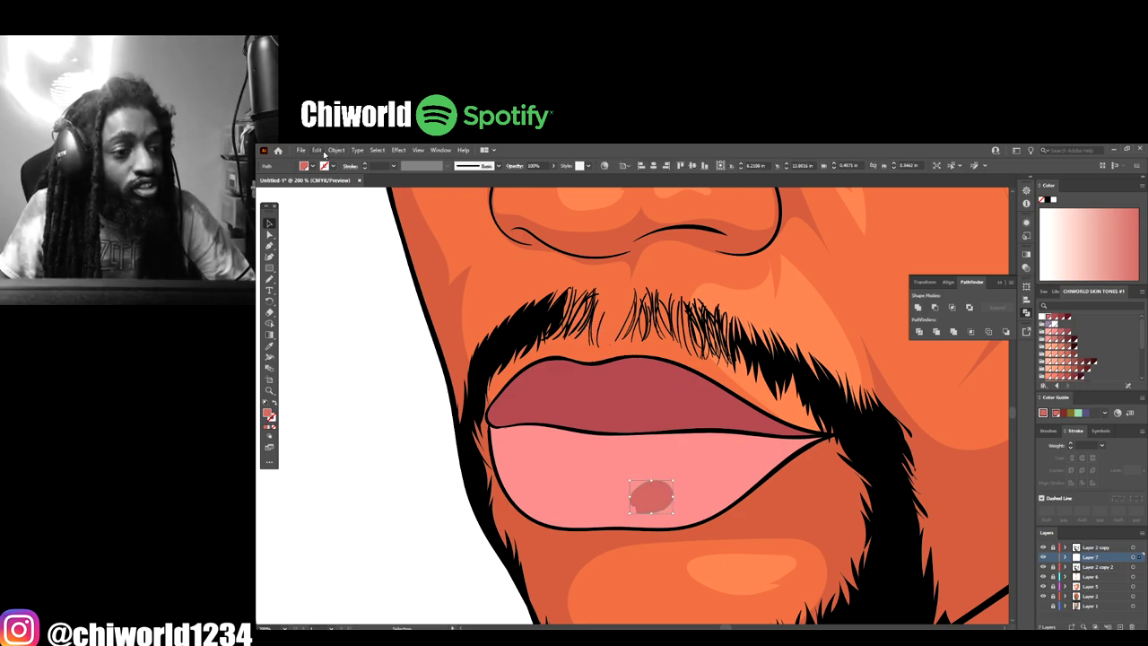
Step: Lighten the lip dab with Adjust Color Balance in CMYK, Convert on, Yellow lowered
{"action": "left_click", "coordinate": [317, 150]}
{"action": "mouse_move", "coordinate": [417, 314]}
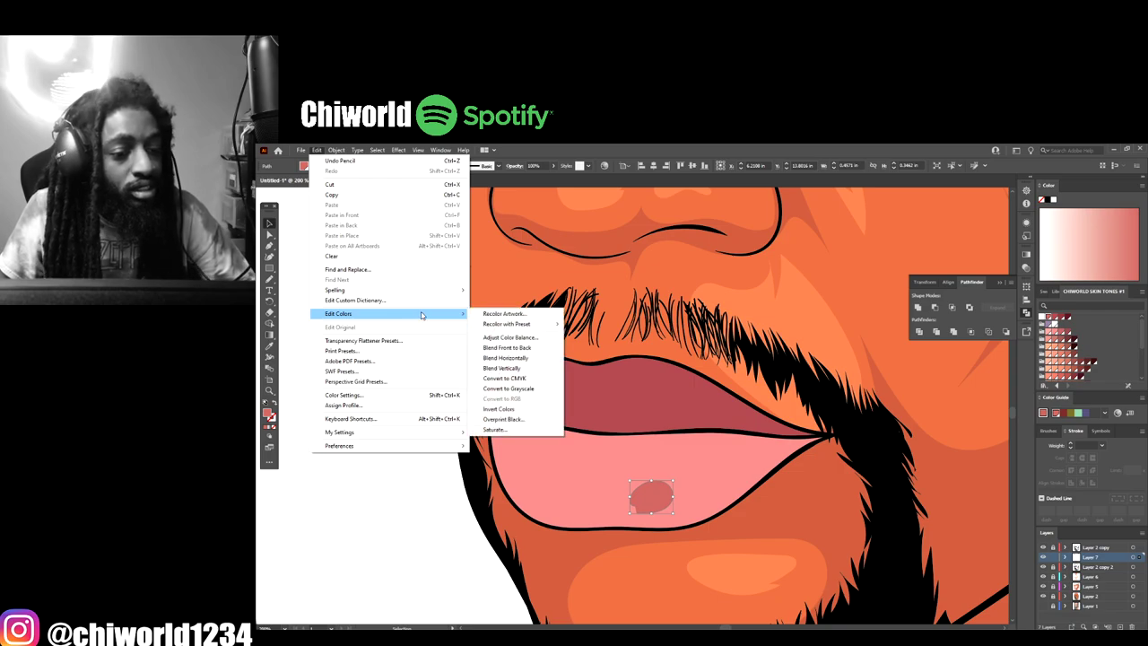
{"action": "mouse_move", "coordinate": [502, 326]}
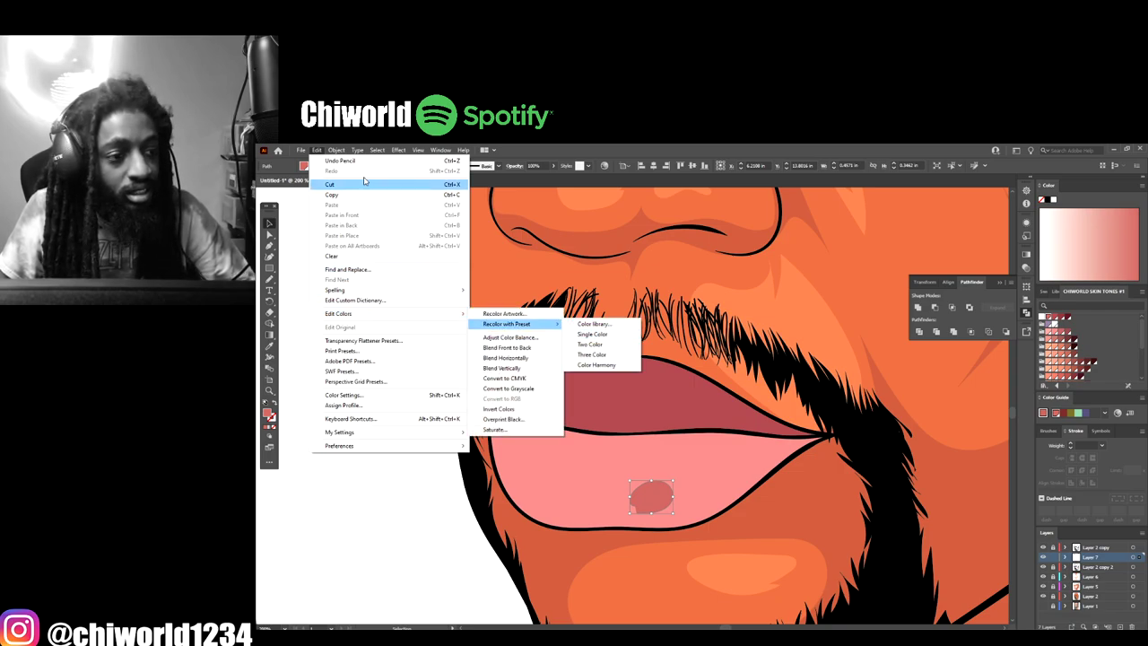
{"action": "mouse_move", "coordinate": [336, 151]}
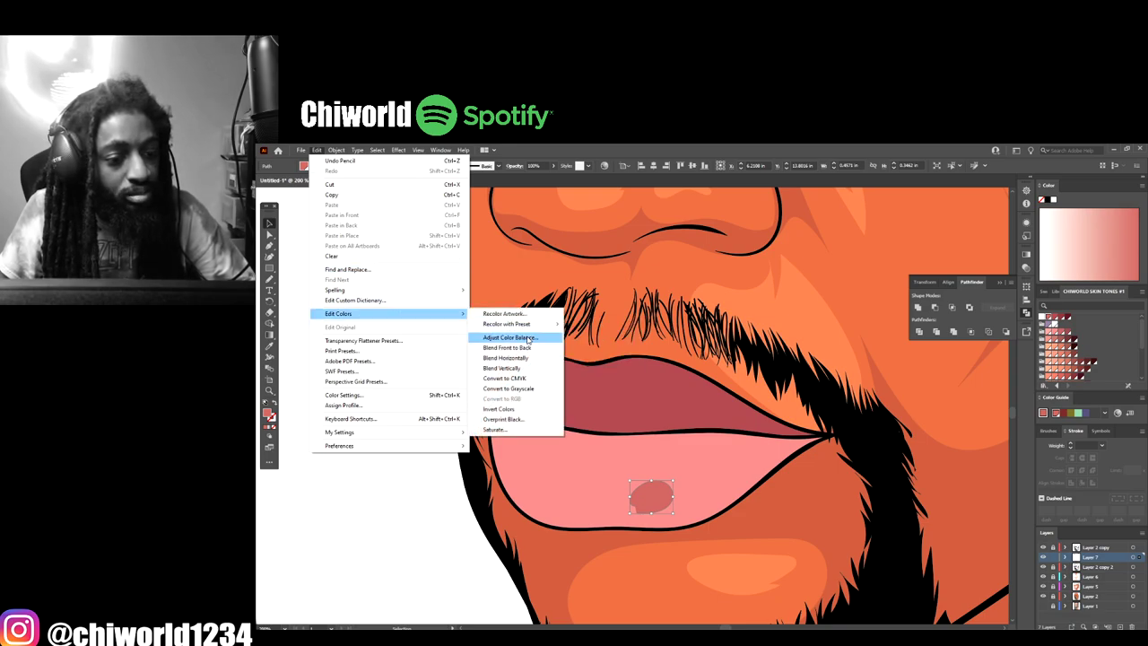
{"action": "left_click", "coordinate": [528, 338]}
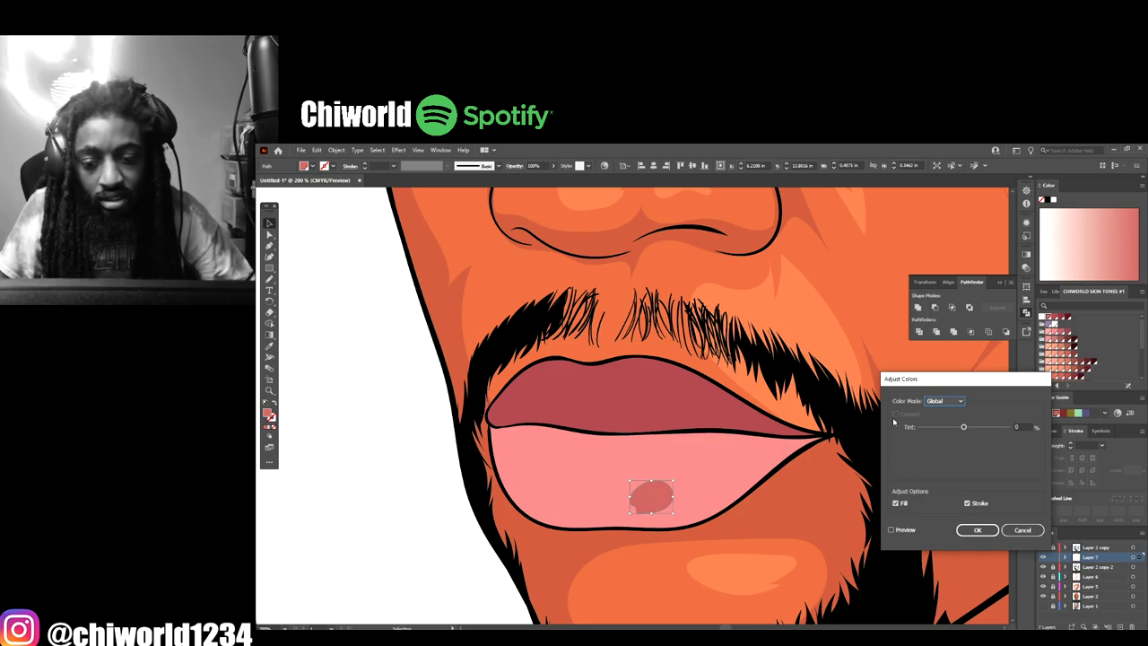
{"action": "left_click", "coordinate": [956, 402]}
{"action": "left_click", "coordinate": [934, 433]}
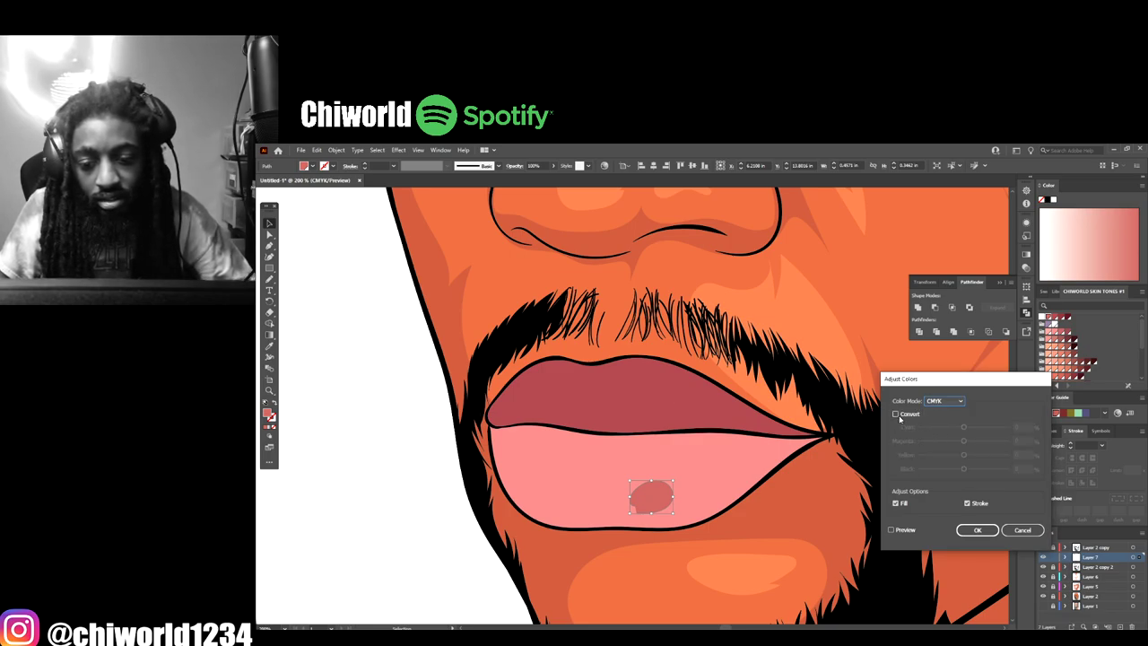
{"action": "left_click", "coordinate": [897, 416]}
{"action": "mouse_move", "coordinate": [965, 455]}
{"action": "left_mouse_down"}
{"action": "mouse_move", "coordinate": [960, 428]}
{"action": "mouse_move", "coordinate": [970, 429]}
{"action": "mouse_move", "coordinate": [963, 469]}
{"action": "mouse_move", "coordinate": [953, 469]}
{"action": "mouse_move", "coordinate": [962, 443]}
{"action": "left_mouse_up"}
{"action": "left_click", "coordinate": [893, 529]}
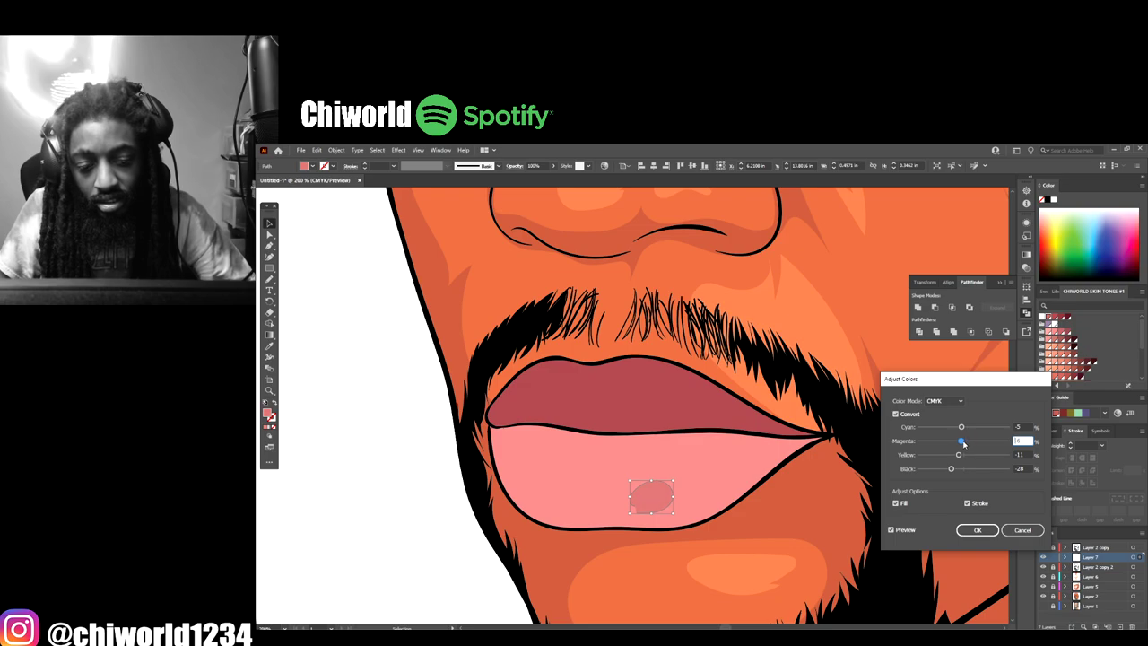
{"action": "left_click", "coordinate": [978, 530]}
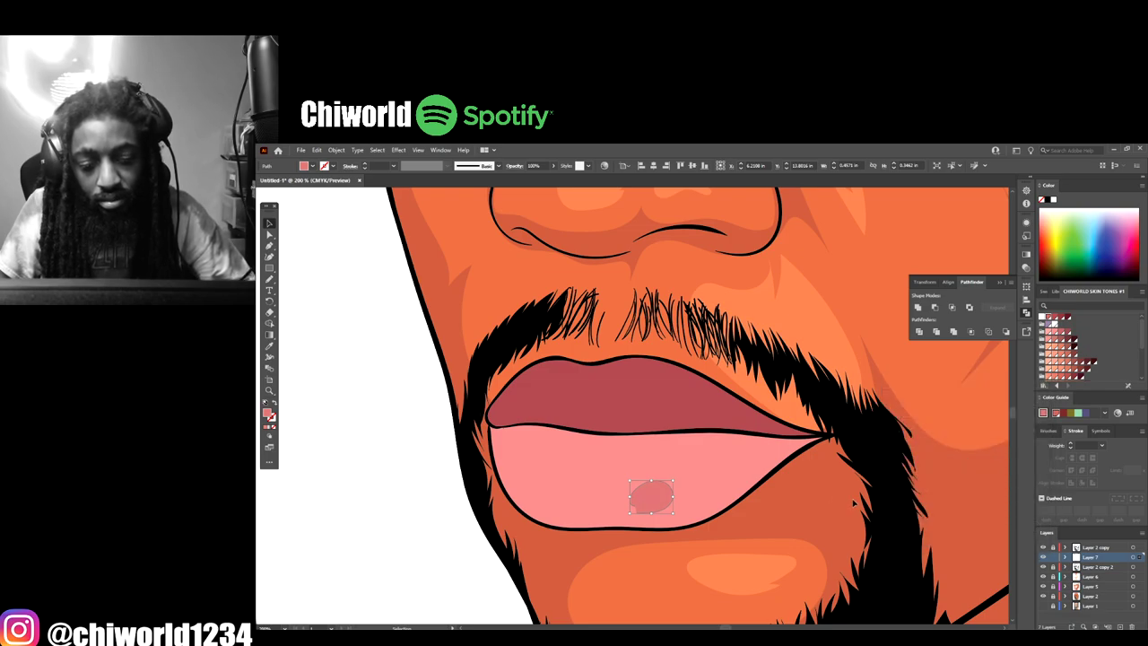
{"action": "left_click", "coordinate": [269, 346]}
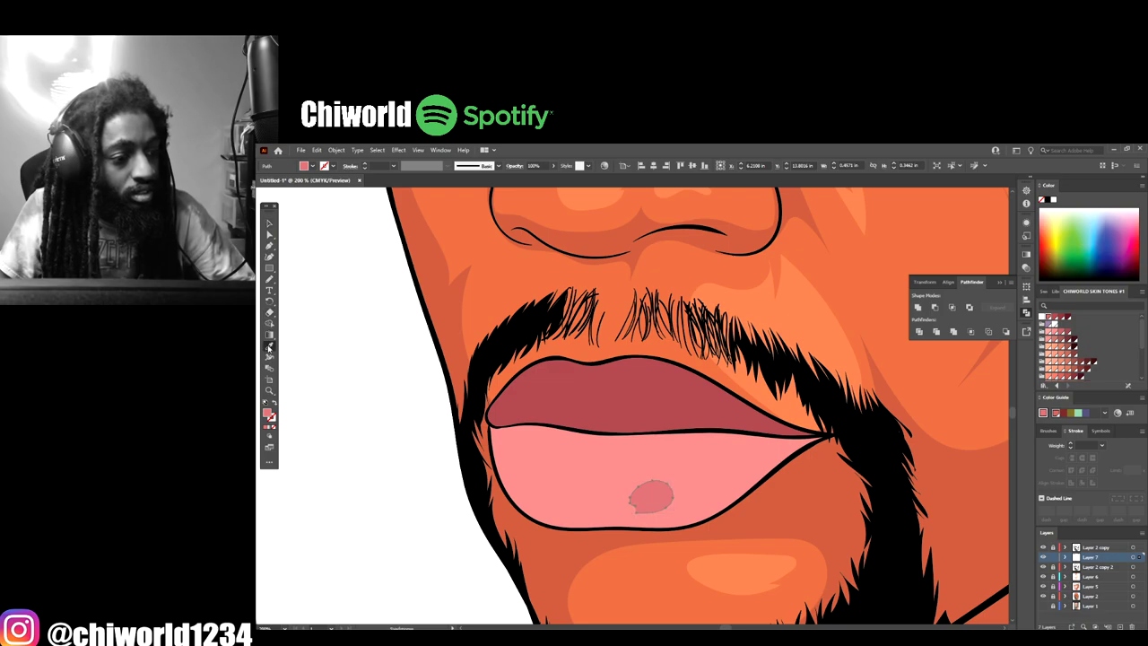
{"action": "left_click", "coordinate": [270, 224]}
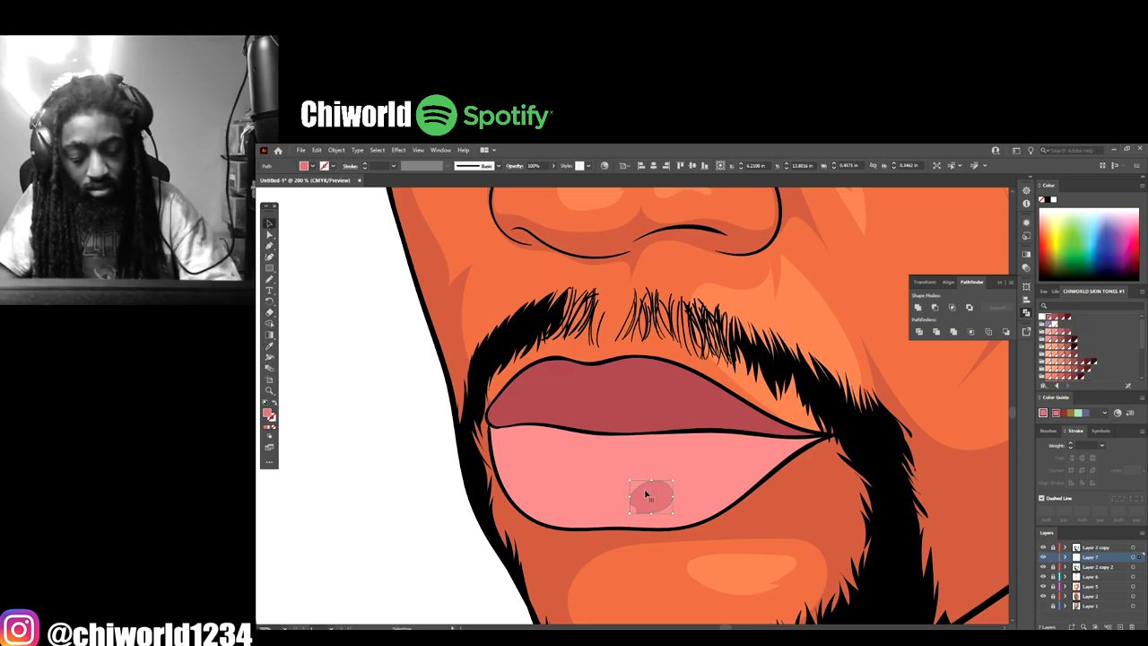
Step: Delete the lip dab and draw a darker pink shading shape inside the lower lip
{"action": "key", "text": "Delete"}
{"action": "scroll", "coordinate": [557, 421], "scroll_direction": "up", "scroll_amount": 2}
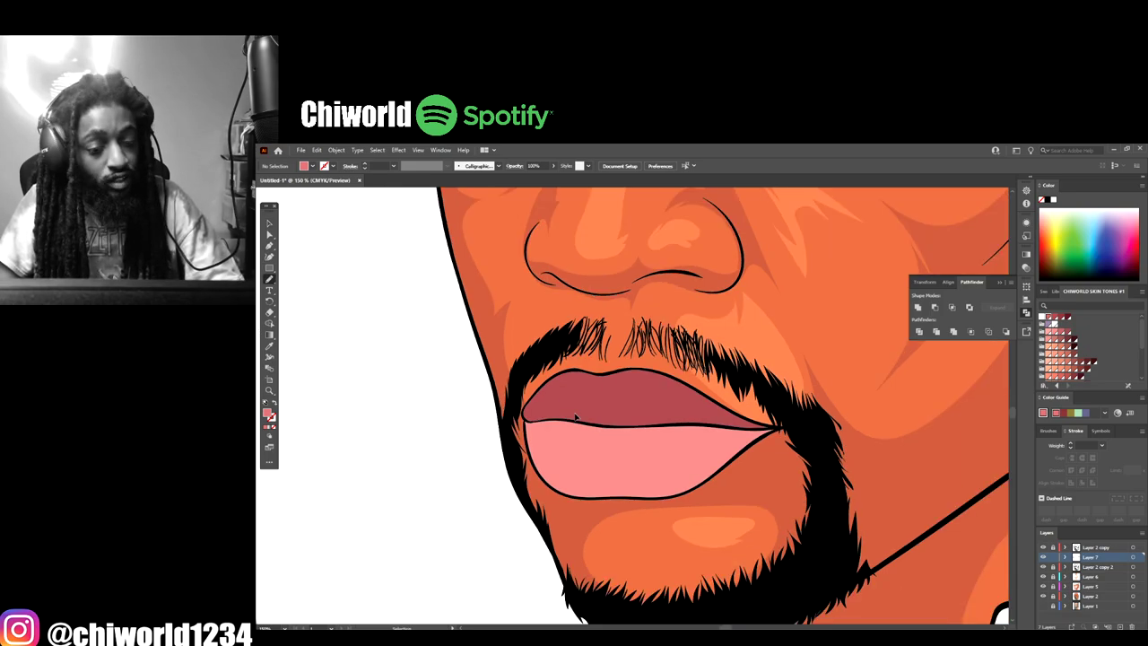
{"action": "scroll", "coordinate": [532, 393], "scroll_direction": "left", "scroll_amount": 1}
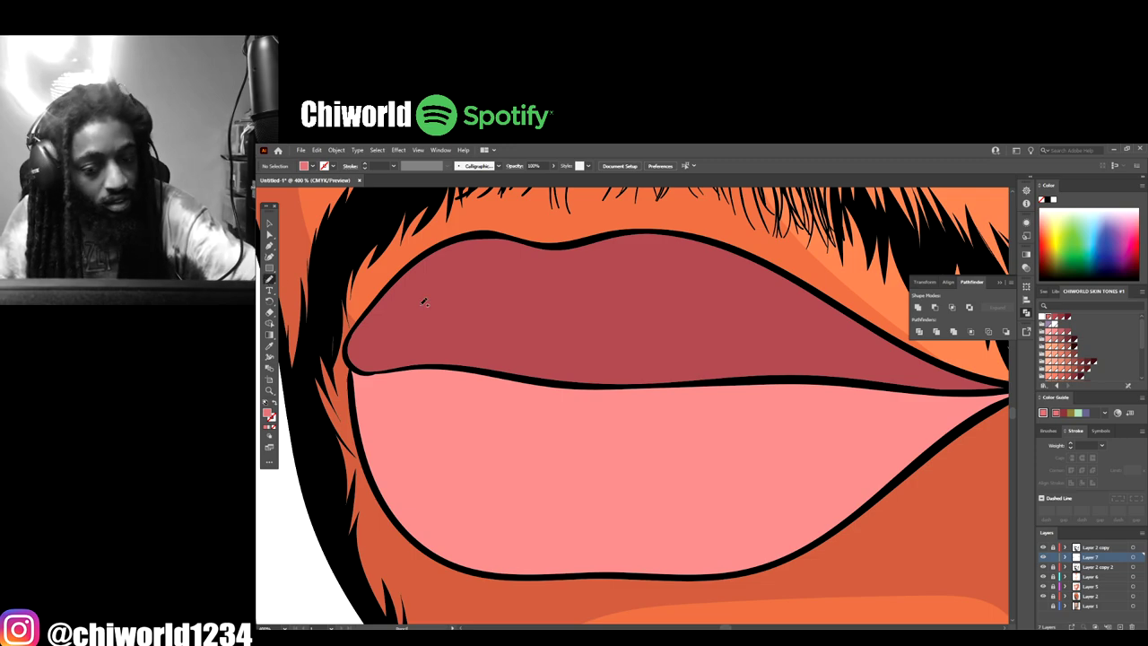
{"action": "scroll", "coordinate": [994, 430], "scroll_direction": "right", "scroll_amount": 1}
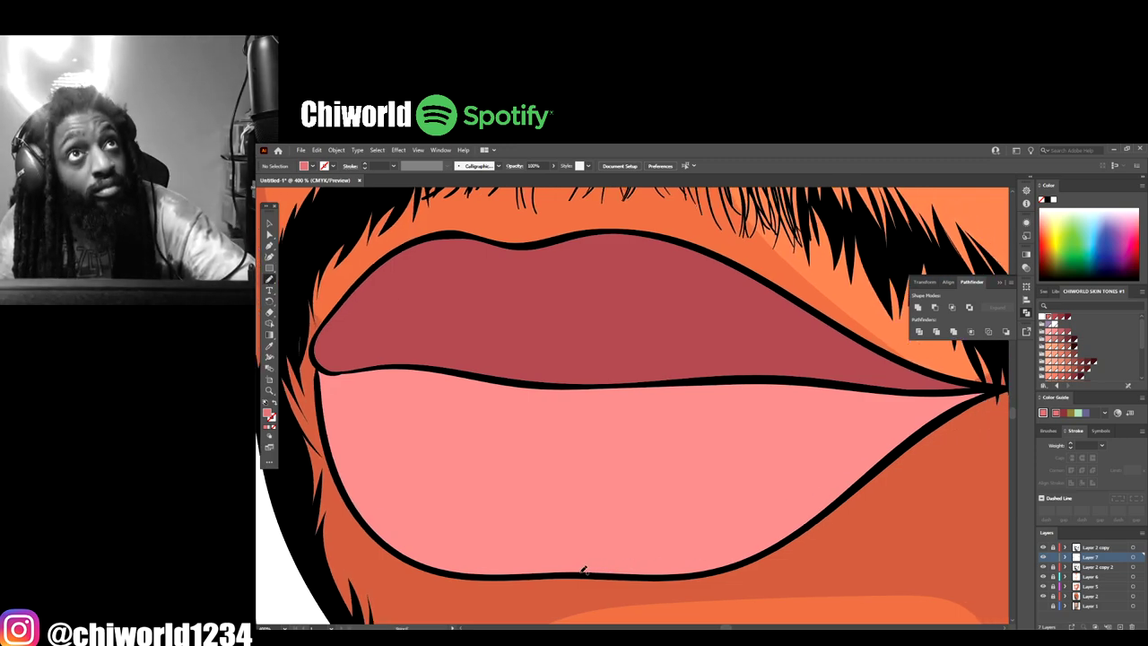
{"action": "mouse_move", "coordinate": [542, 567]}
{"action": "left_mouse_down"}
{"action": "mouse_move", "coordinate": [454, 556]}
{"action": "mouse_move", "coordinate": [403, 525]}
{"action": "mouse_move", "coordinate": [373, 481]}
{"action": "mouse_move", "coordinate": [475, 525]}
{"action": "mouse_move", "coordinate": [563, 533]}
{"action": "mouse_move", "coordinate": [646, 523]}
{"action": "mouse_move", "coordinate": [724, 491]}
{"action": "mouse_move", "coordinate": [669, 535]}
{"action": "mouse_move", "coordinate": [812, 454]}
{"action": "left_mouse_up"}
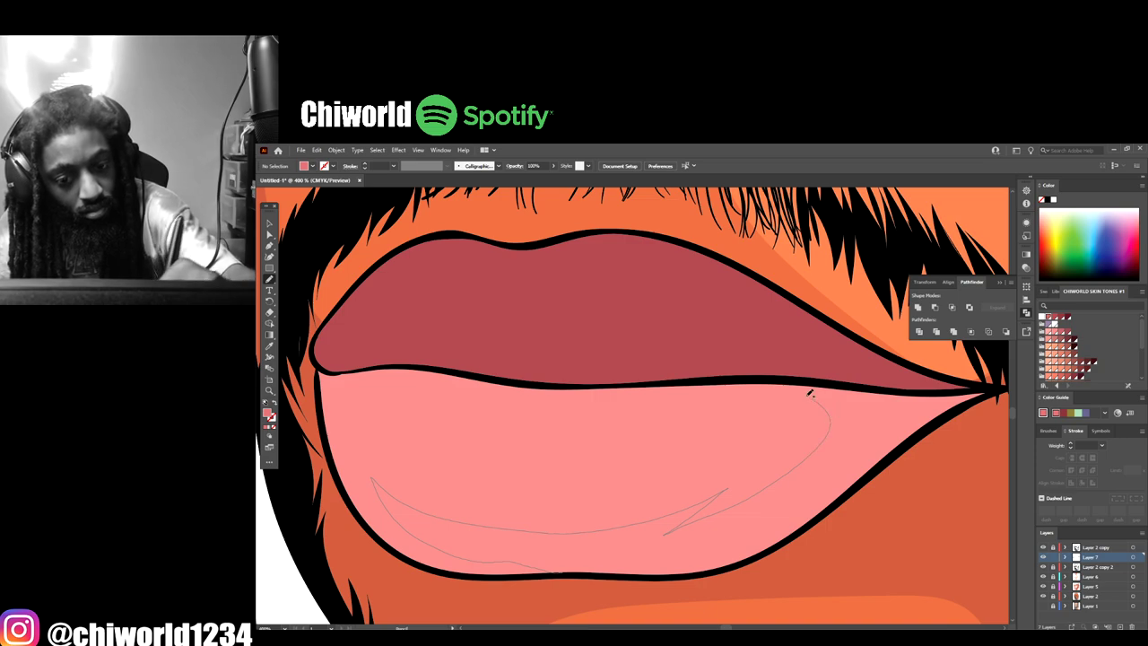
{"action": "mouse_move", "coordinate": [810, 393]}
{"action": "left_mouse_down"}
{"action": "mouse_move", "coordinate": [731, 380]}
{"action": "mouse_move", "coordinate": [1009, 388]}
{"action": "mouse_move", "coordinate": [936, 423]}
{"action": "mouse_move", "coordinate": [744, 561]}
{"action": "mouse_move", "coordinate": [675, 576]}
{"action": "mouse_move", "coordinate": [539, 571]}
{"action": "left_mouse_up"}
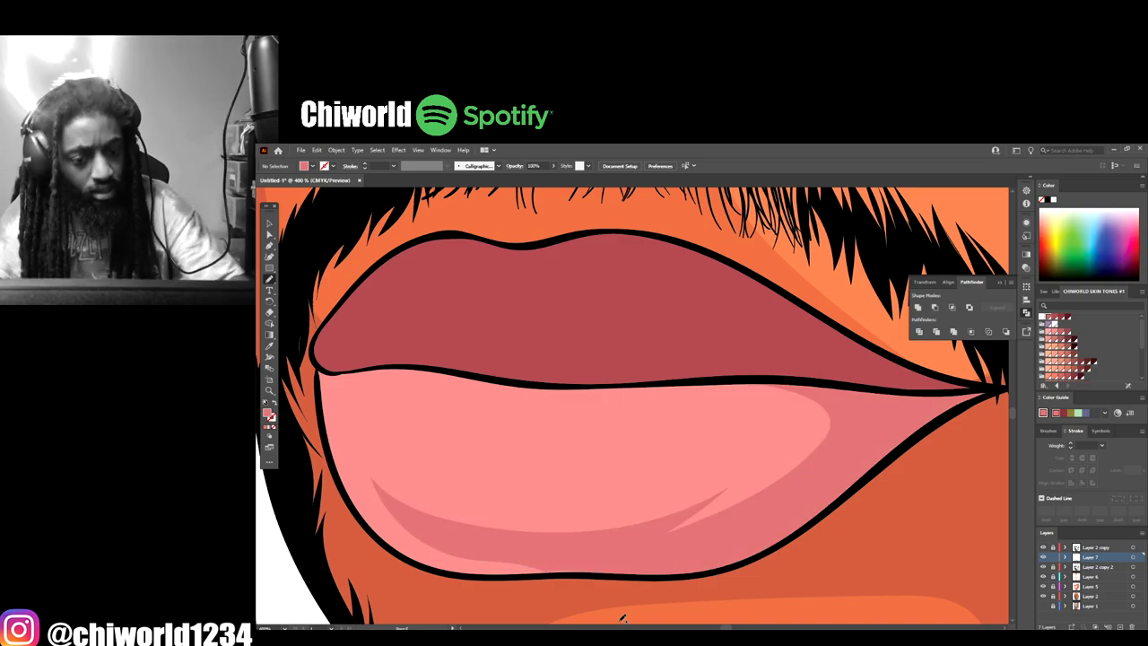
Step: Close the shading along the lip edge and add another shape on the lower lip's left
{"action": "scroll", "coordinate": [622, 617], "scroll_direction": "down", "scroll_amount": 7}
{"action": "scroll", "coordinate": [622, 603], "scroll_direction": "up", "scroll_amount": 3}
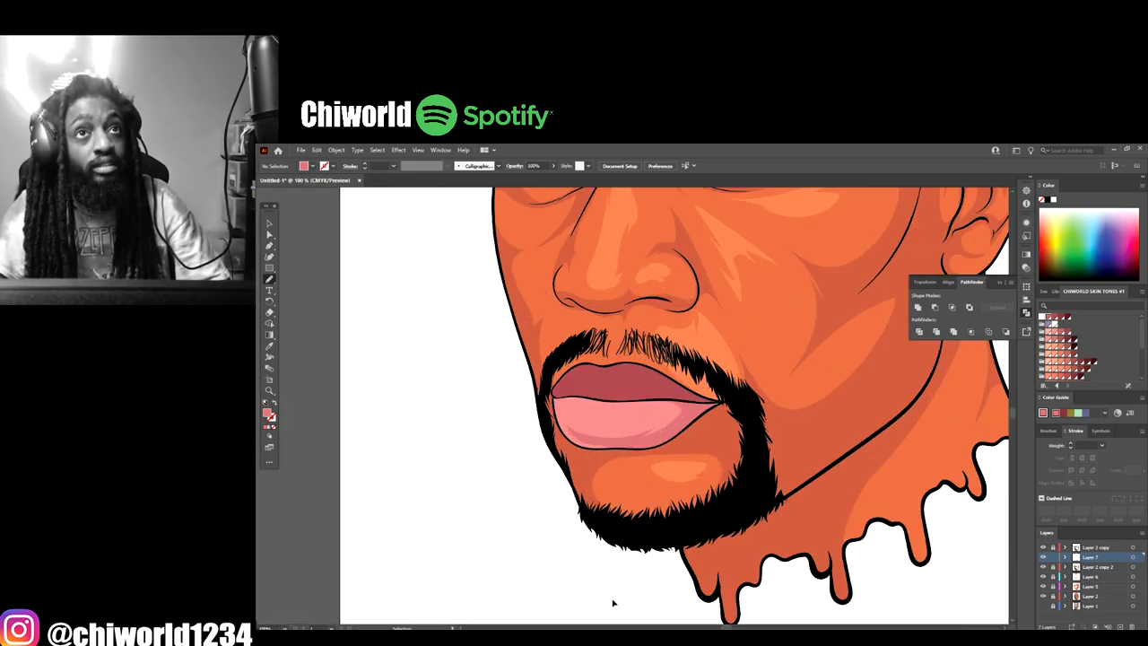
{"action": "scroll", "coordinate": [613, 602], "scroll_direction": "up", "scroll_amount": 4}
{"action": "scroll", "coordinate": [617, 597], "scroll_direction": "left", "scroll_amount": 2}
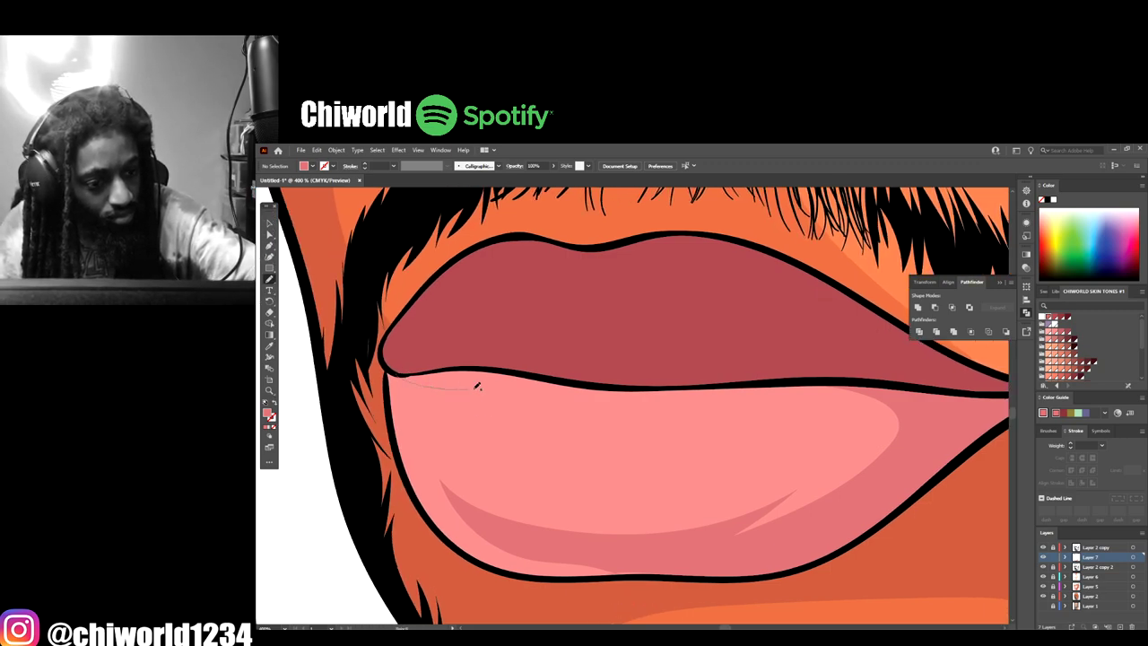
{"action": "left_click_drag", "start_coordinate": [563, 406], "coordinate": [621, 429]}
{"action": "mouse_move", "coordinate": [731, 406]}
{"action": "left_mouse_down"}
{"action": "mouse_move", "coordinate": [766, 384]}
{"action": "mouse_move", "coordinate": [400, 374]}
{"action": "left_mouse_up"}
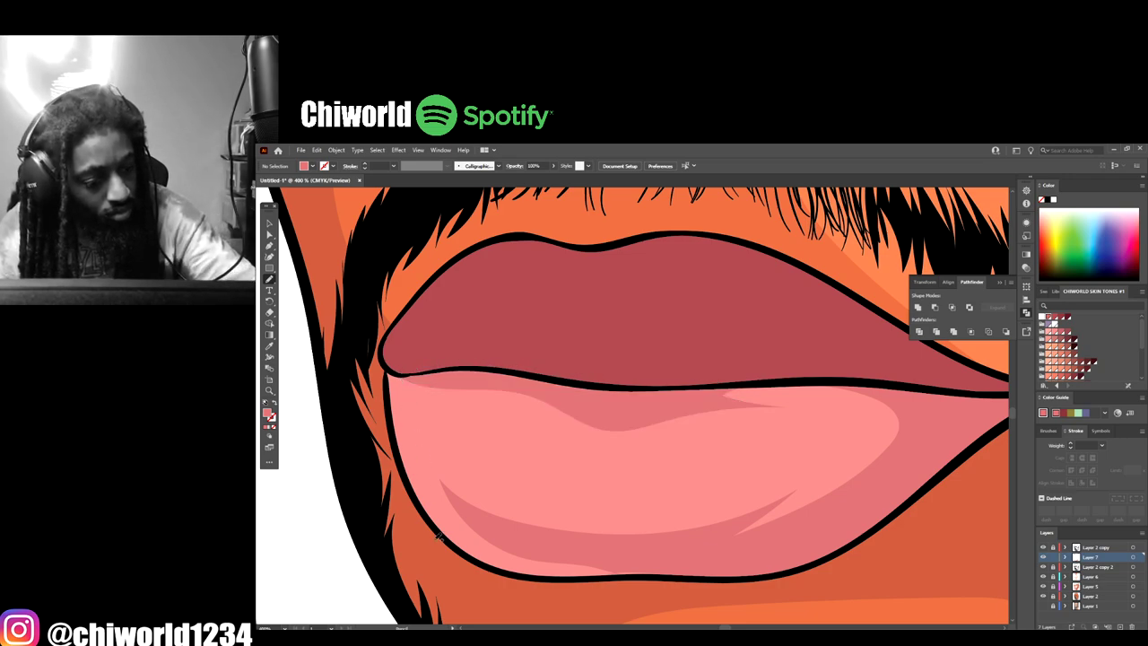
{"action": "mouse_move", "coordinate": [440, 536]}
{"action": "left_mouse_down"}
{"action": "mouse_move", "coordinate": [515, 574]}
{"action": "mouse_move", "coordinate": [679, 568]}
{"action": "left_mouse_up"}
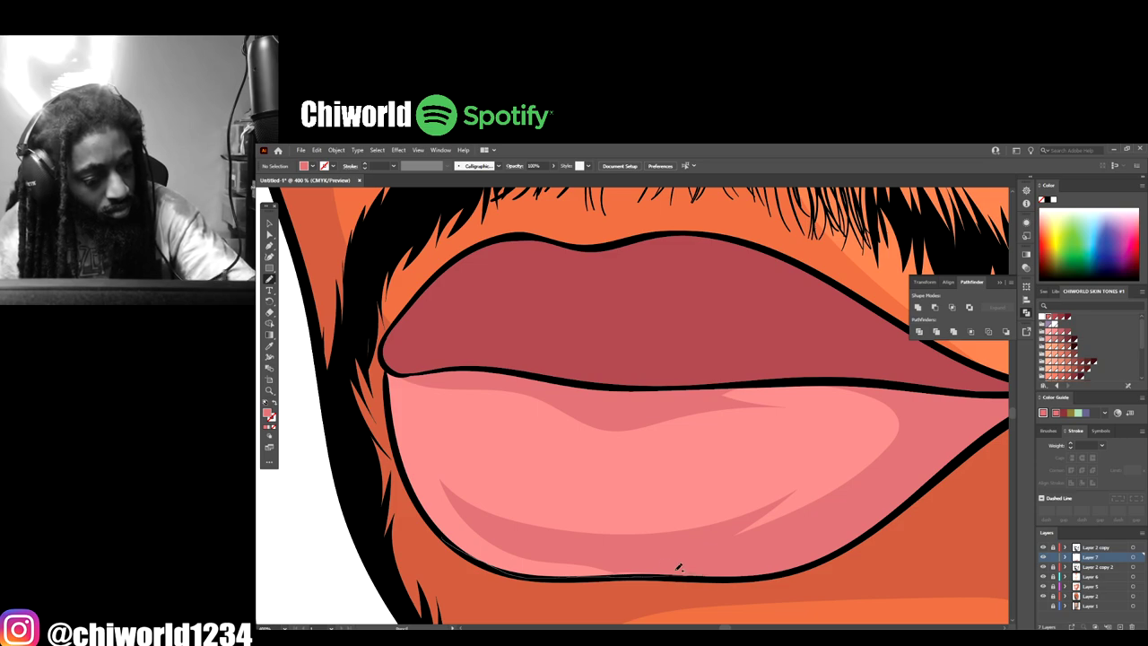
{"action": "left_click_drag", "start_coordinate": [550, 524], "coordinate": [412, 425]}
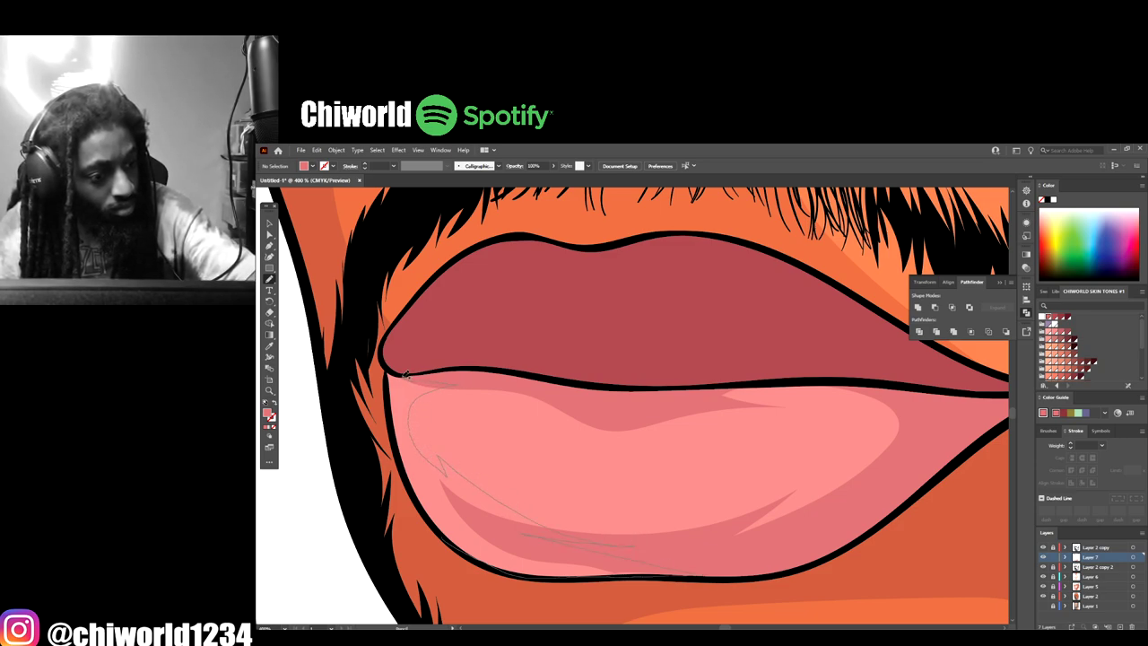
{"action": "mouse_move", "coordinate": [388, 370]}
{"action": "left_mouse_down"}
{"action": "mouse_move", "coordinate": [399, 445]}
{"action": "mouse_move", "coordinate": [453, 543]}
{"action": "left_mouse_up"}
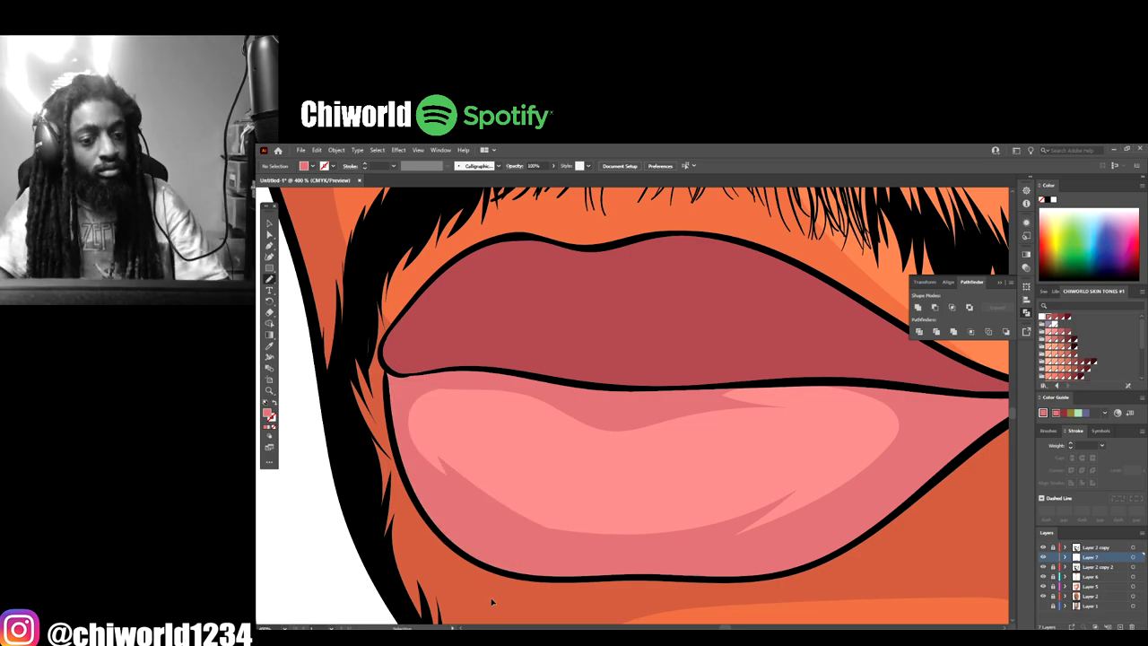
{"action": "key", "text": "ctrl+minus"}
{"action": "key", "text": "ctrl+minus"}
{"action": "key", "text": "ctrl+minus"}
{"action": "key", "text": "ctrl+minus"}
{"action": "key", "text": "ctrl+minus"}
{"action": "key", "text": "ctrl+minus"}
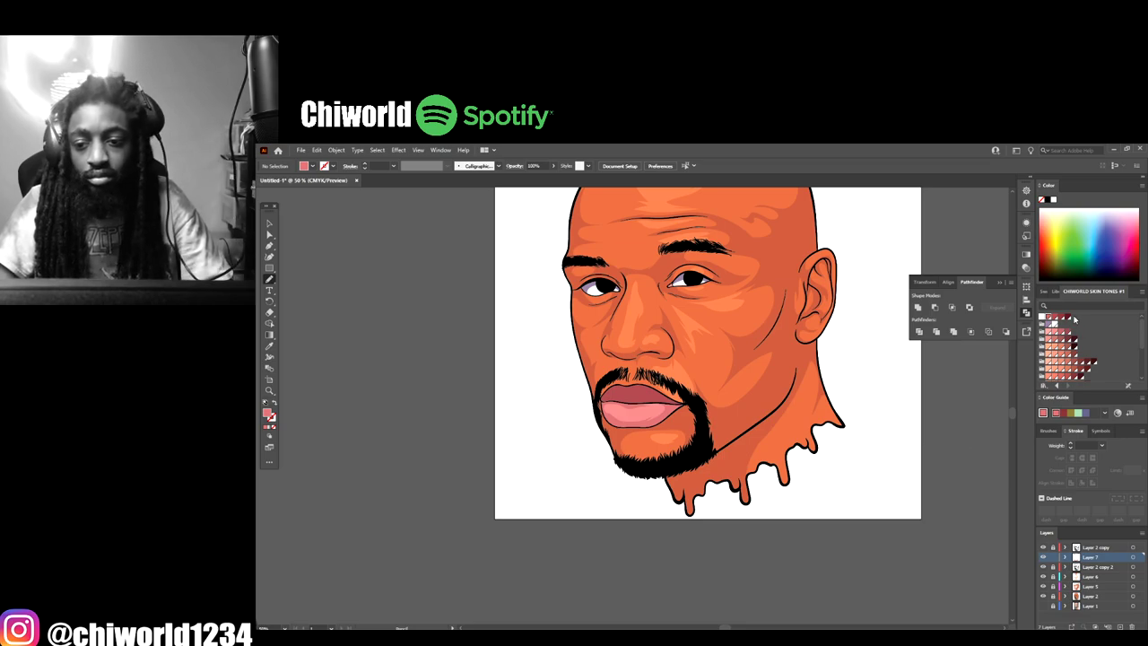
Step: Draw a darker red shadow shape across the lower half of the upper lip
{"action": "left_click", "coordinate": [1065, 318]}
{"action": "key", "text": "ctrl+plus"}
{"action": "key", "text": "ctrl+plus"}
{"action": "key", "text": "ctrl+plus"}
{"action": "key", "text": "ctrl+plus"}
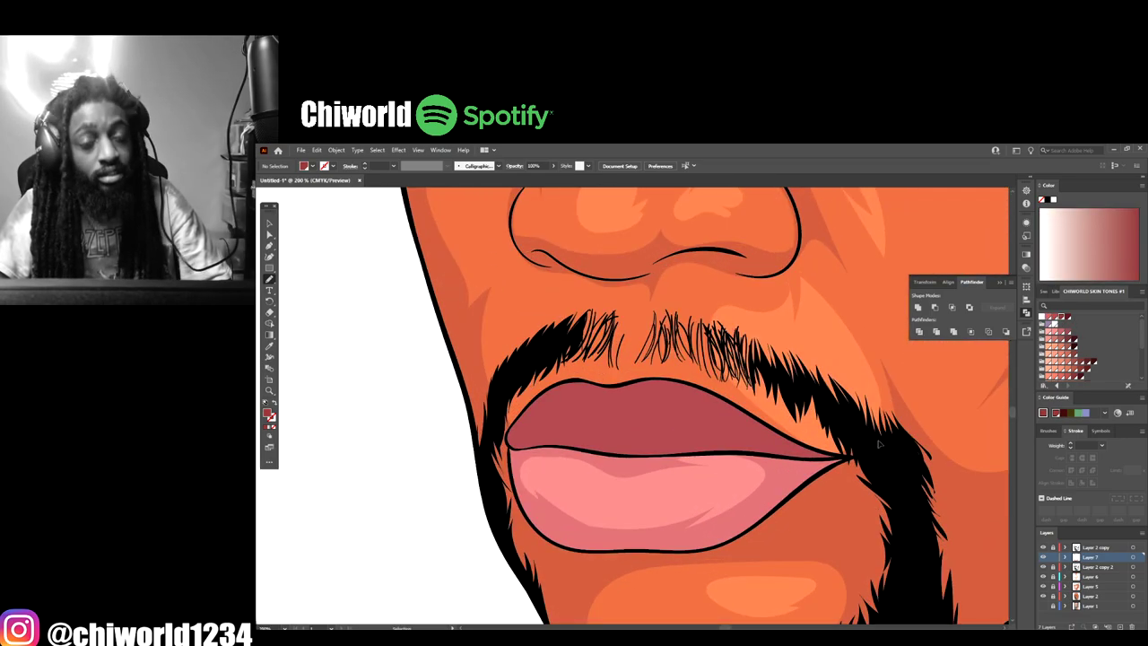
{"action": "key", "text": "ctrl+plus"}
{"action": "key", "text": "ctrl+plus"}
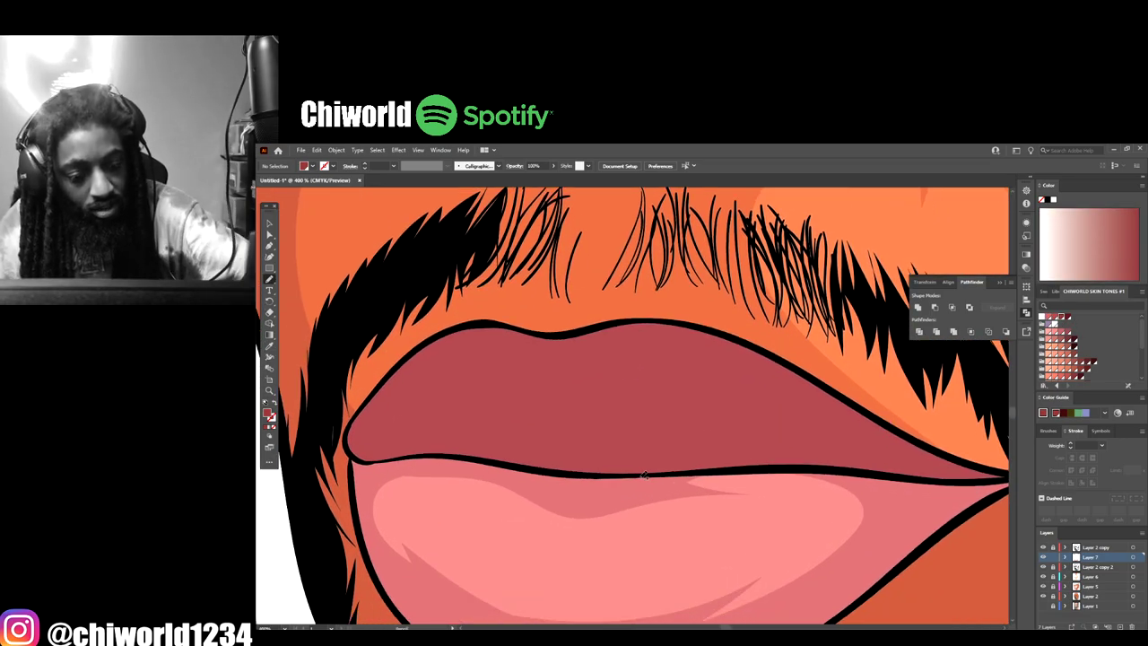
{"action": "mouse_move", "coordinate": [748, 461]}
{"action": "left_mouse_down"}
{"action": "mouse_move", "coordinate": [937, 480]}
{"action": "mouse_move", "coordinate": [1004, 473]}
{"action": "mouse_move", "coordinate": [924, 446]}
{"action": "mouse_move", "coordinate": [752, 343]}
{"action": "left_mouse_up"}
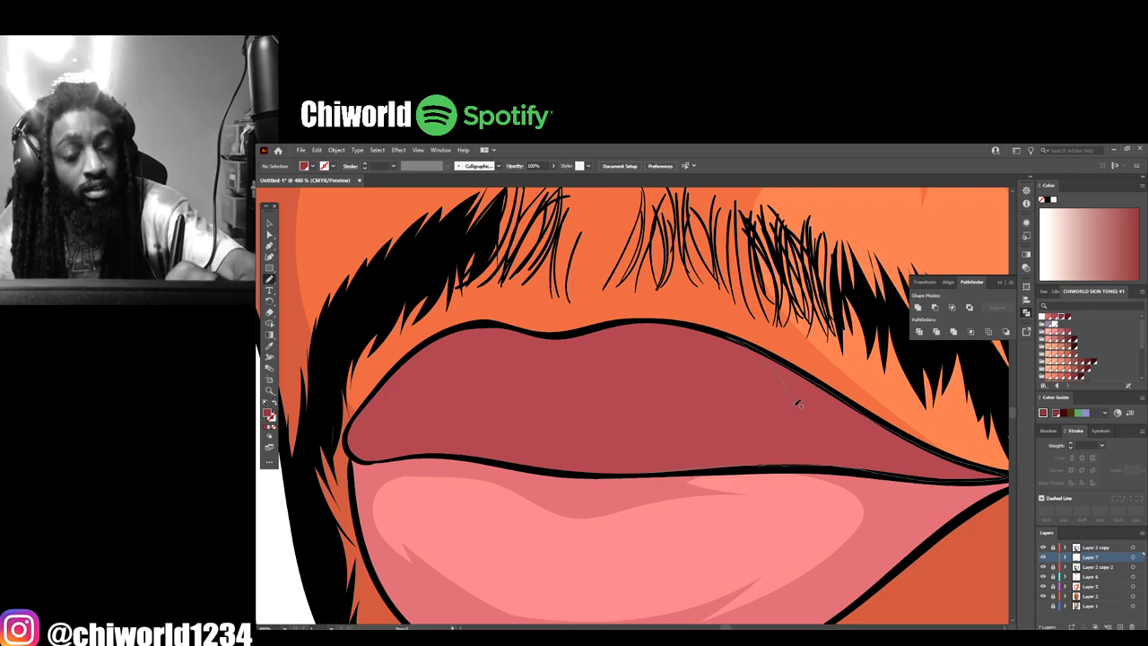
{"action": "mouse_move", "coordinate": [787, 389]}
{"action": "left_mouse_down"}
{"action": "mouse_move", "coordinate": [771, 435]}
{"action": "mouse_move", "coordinate": [680, 413]}
{"action": "left_mouse_up"}
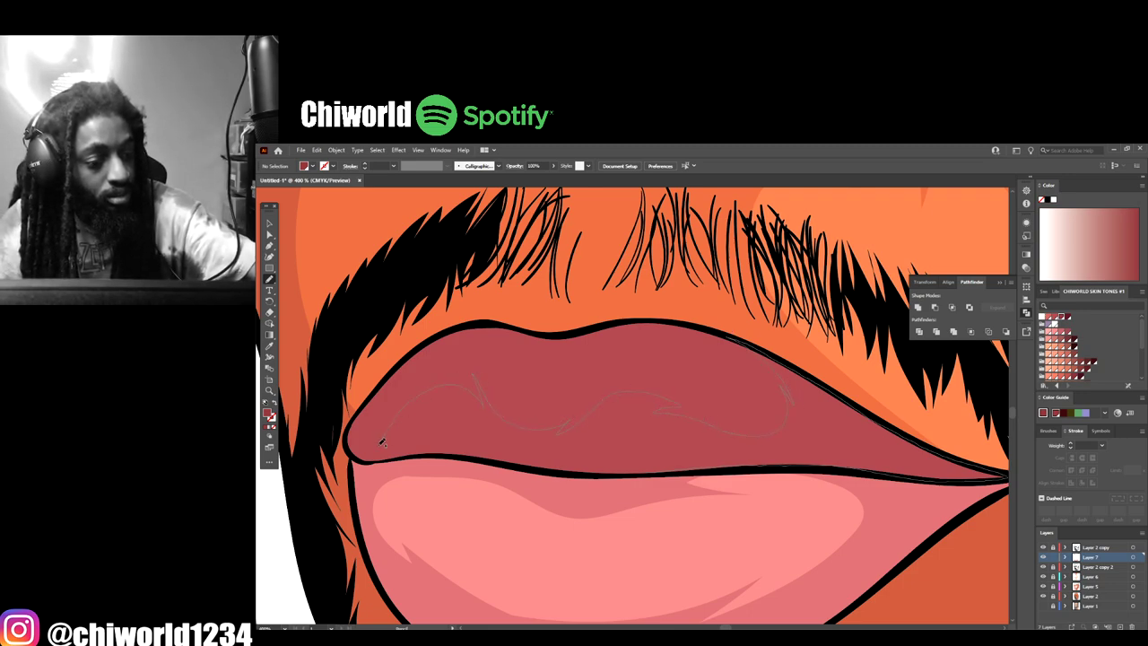
{"action": "mouse_move", "coordinate": [386, 456]}
{"action": "left_mouse_down"}
{"action": "mouse_move", "coordinate": [598, 475]}
{"action": "mouse_move", "coordinate": [753, 467]}
{"action": "left_mouse_up"}
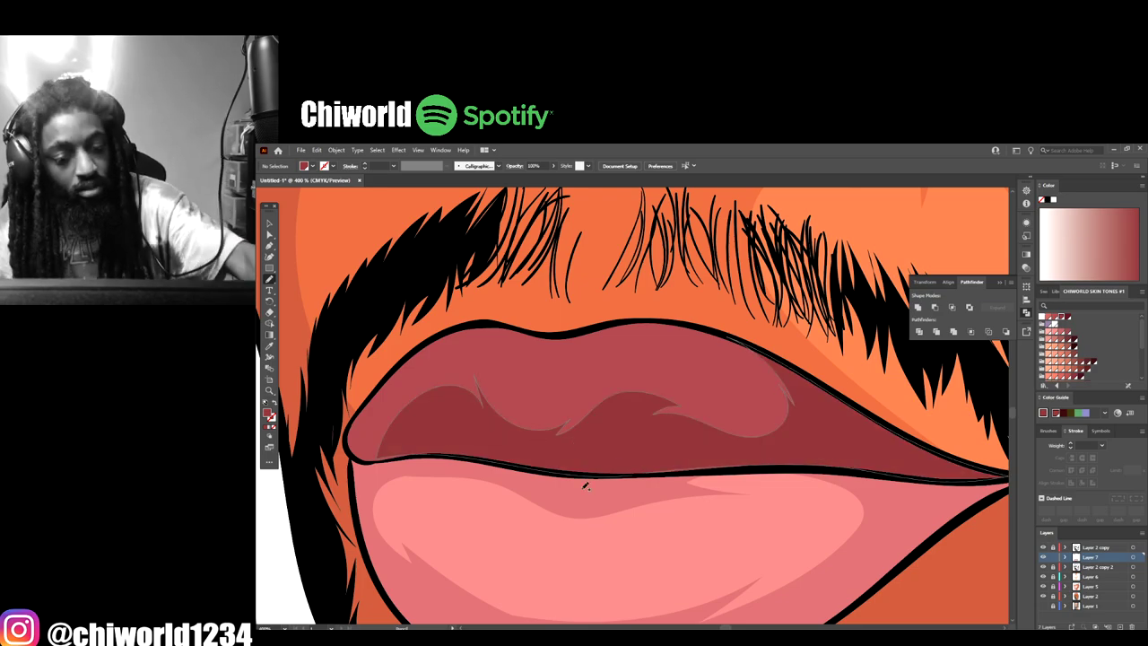
{"action": "key", "text": "ctrl+minus"}
{"action": "key", "text": "ctrl+minus"}
{"action": "key", "text": "ctrl+minus"}
{"action": "key", "text": "ctrl+minus"}
{"action": "key", "text": "ctrl+minus"}
{"action": "key", "text": "ctrl+minus"}
{"action": "key", "text": "ctrl+minus"}
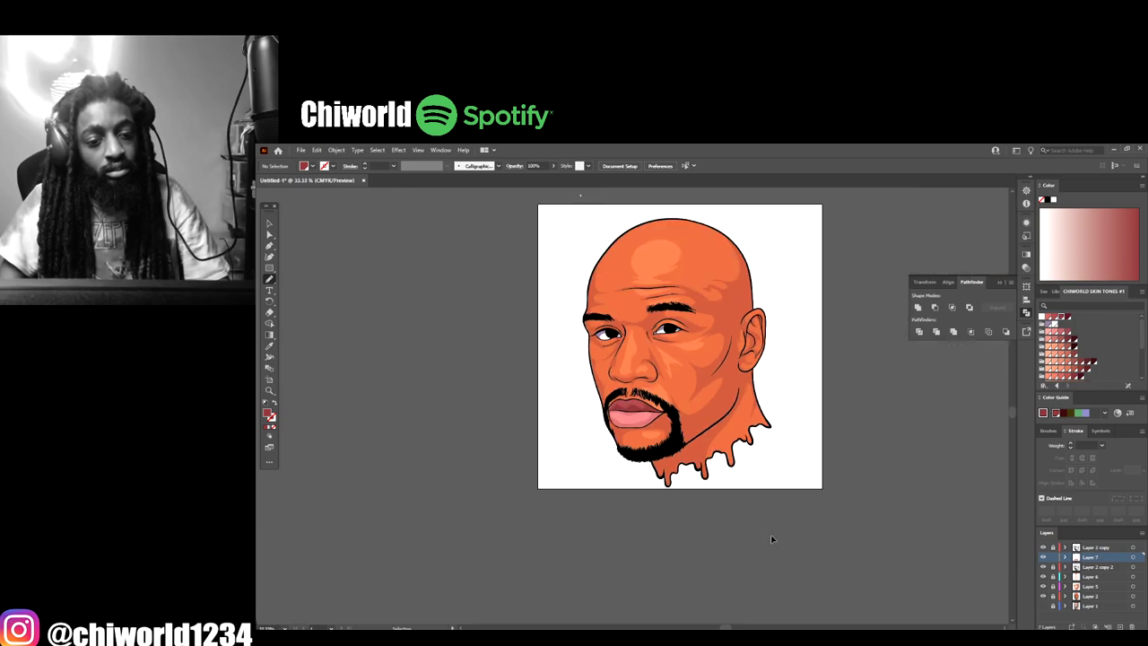
{"action": "key", "text": "ctrl+plus"}
{"action": "key", "text": "ctrl+plus"}
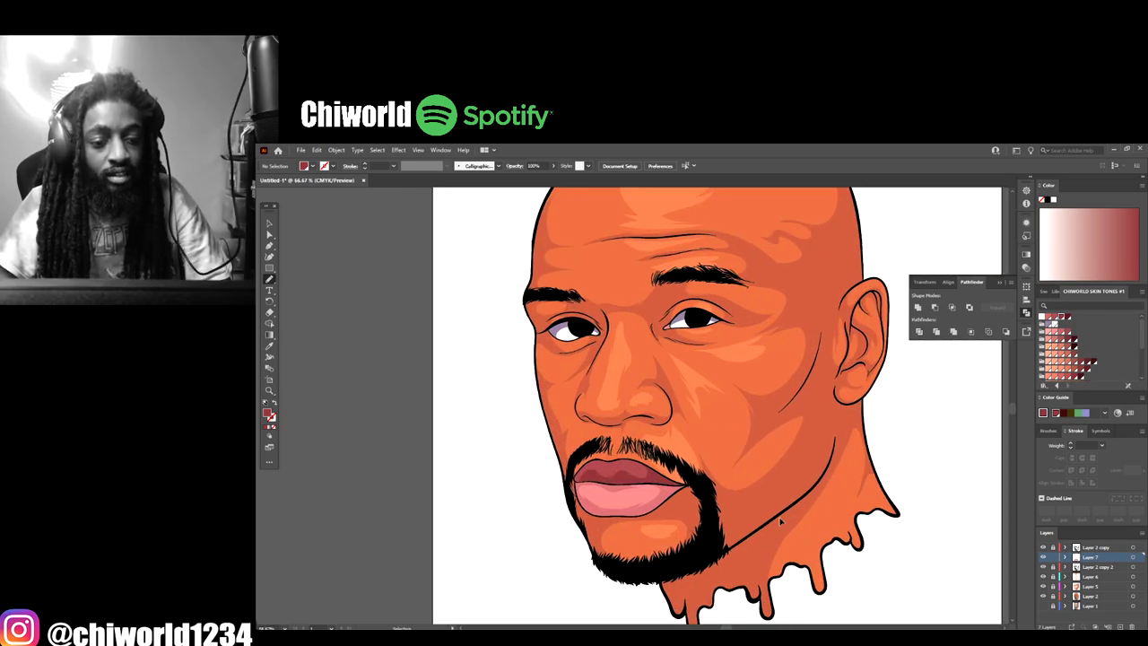
Step: Create a new layer and move it below Layer 2 copy 2
{"action": "key", "text": "ctrl+minus"}
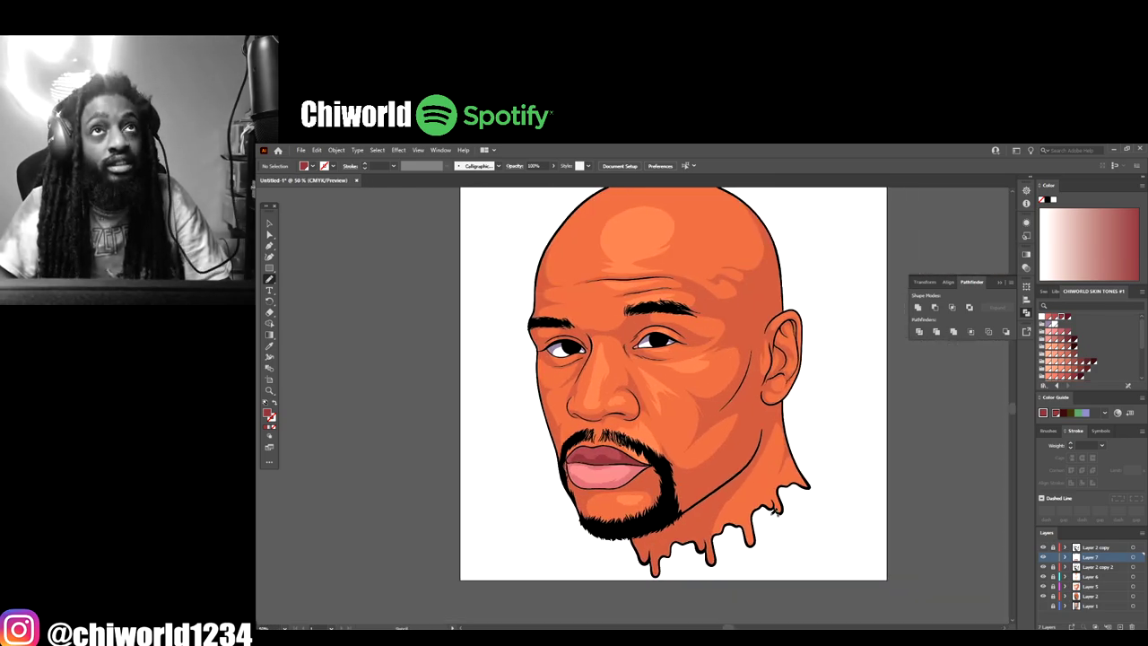
{"action": "key", "text": "ctrl+minus"}
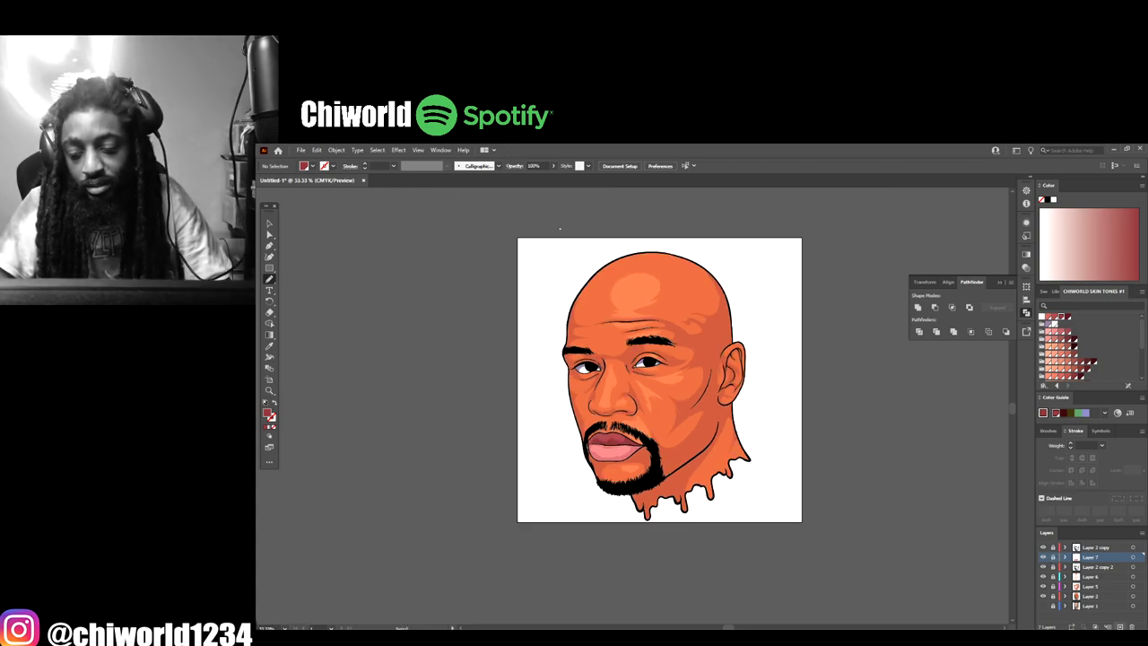
{"action": "left_click", "coordinate": [1120, 626]}
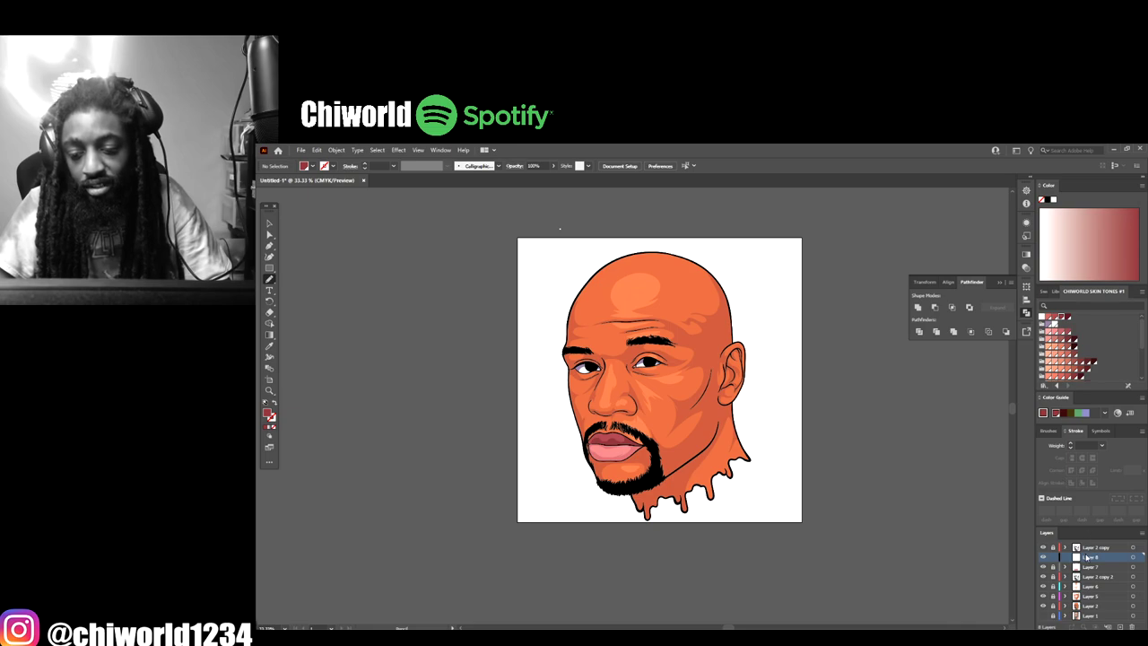
{"action": "left_click_drag", "start_coordinate": [1089, 560], "coordinate": [1090, 584]}
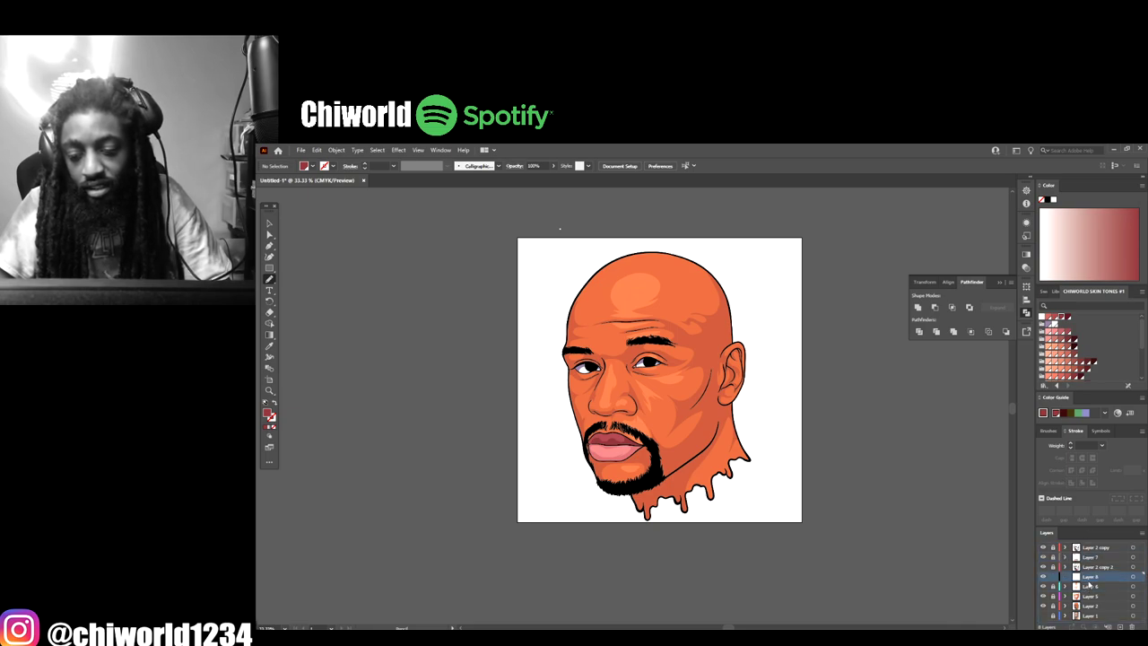
Step: Draw a dark brown shadow shape between the left eyebrow and upper eyelid
{"action": "scroll", "coordinate": [1071, 371], "scroll_direction": "down", "scroll_amount": 3}
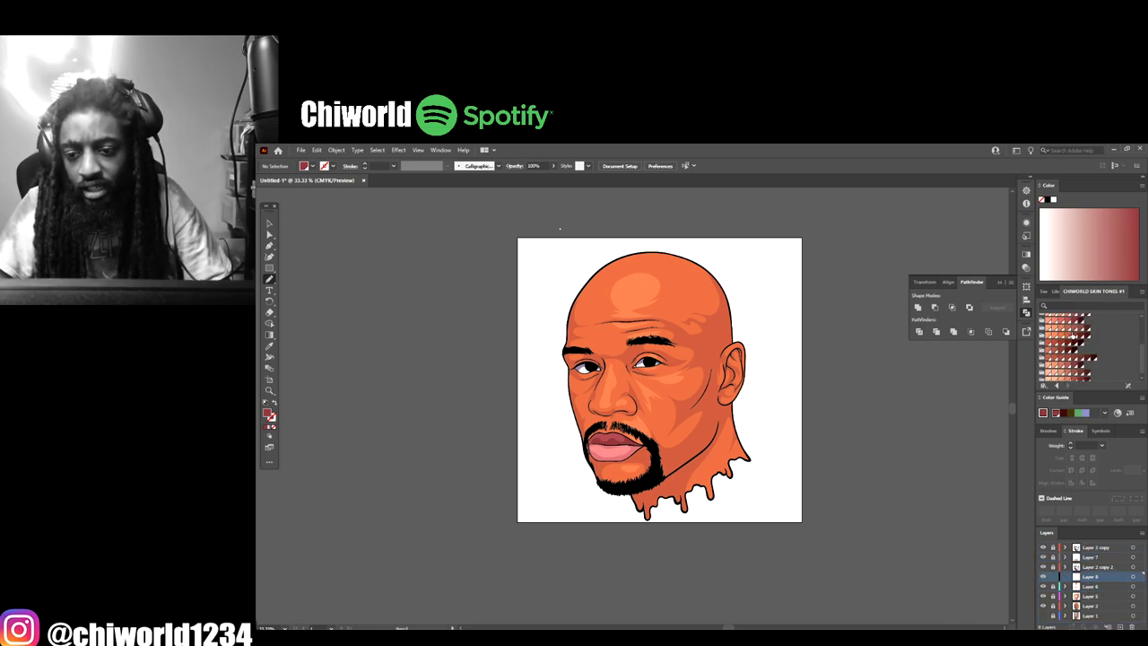
{"action": "scroll", "coordinate": [807, 421], "scroll_direction": "up", "scroll_amount": 3}
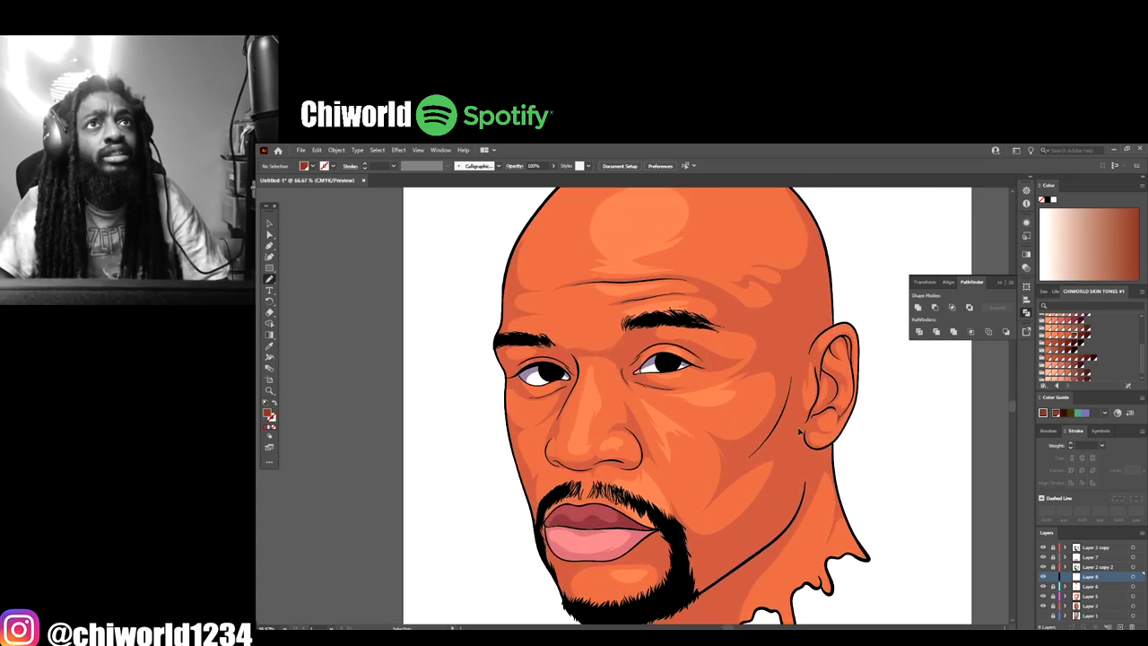
{"action": "scroll", "coordinate": [797, 432], "scroll_direction": "up", "scroll_amount": 3}
{"action": "scroll", "coordinate": [799, 416], "scroll_direction": "up", "scroll_amount": 2}
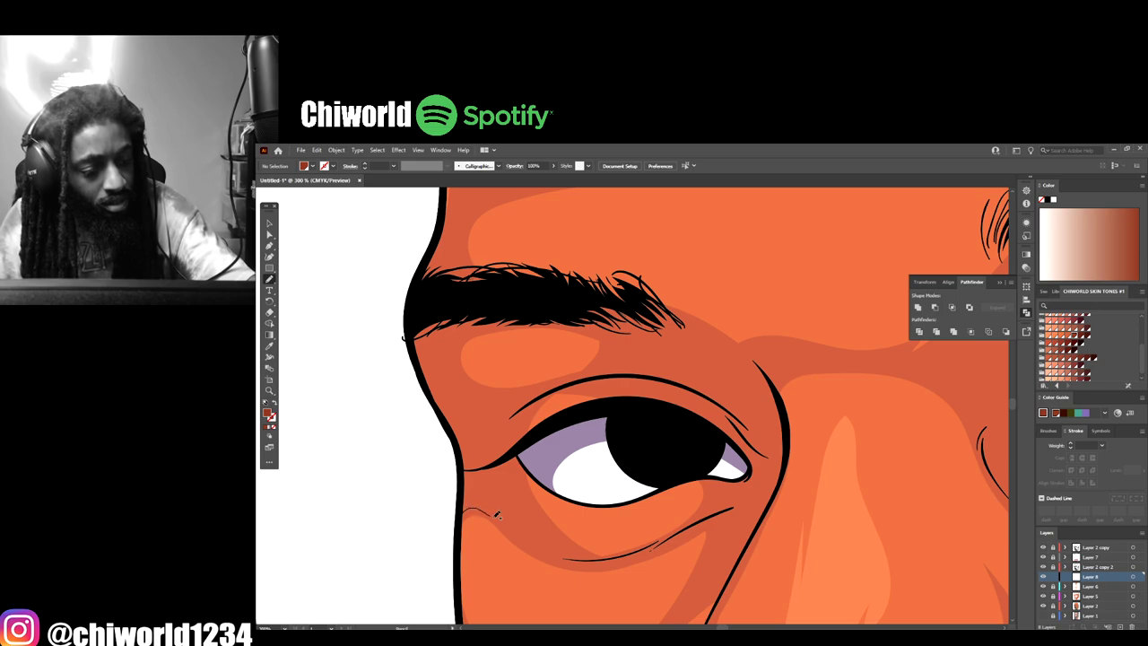
{"action": "mouse_move", "coordinate": [496, 514]}
{"action": "left_mouse_down"}
{"action": "mouse_move", "coordinate": [552, 549]}
{"action": "mouse_move", "coordinate": [517, 489]}
{"action": "mouse_move", "coordinate": [533, 459]}
{"action": "mouse_move", "coordinate": [589, 448]}
{"action": "left_mouse_up"}
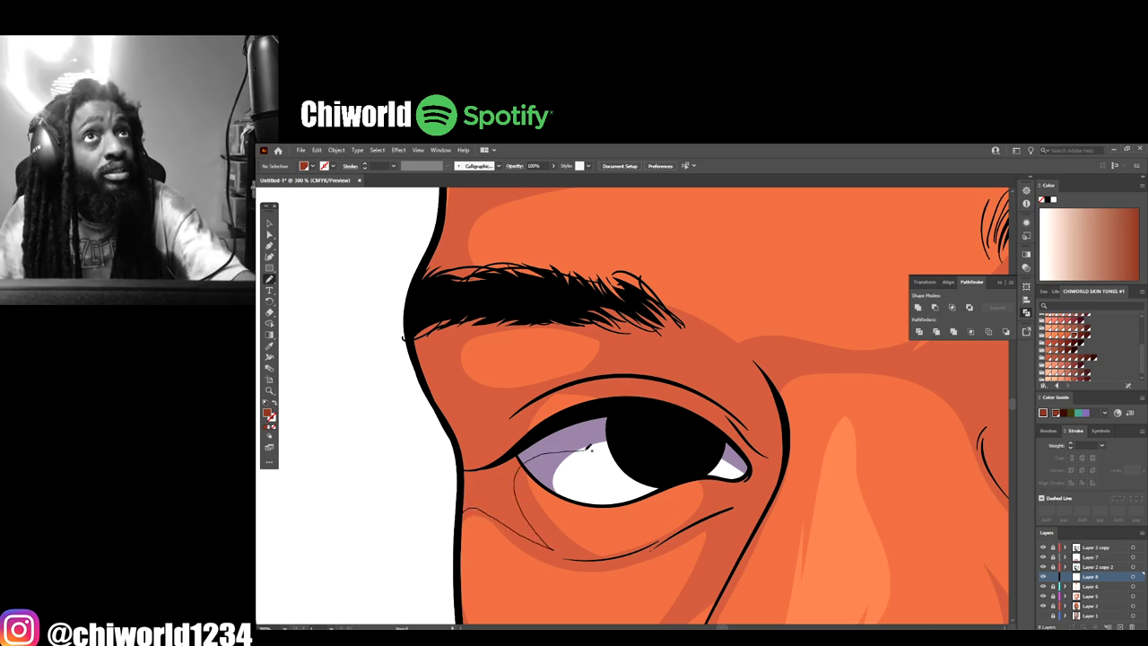
{"action": "mouse_move", "coordinate": [550, 413]}
{"action": "left_mouse_down"}
{"action": "mouse_move", "coordinate": [572, 387]}
{"action": "mouse_move", "coordinate": [620, 373]}
{"action": "mouse_move", "coordinate": [507, 393]}
{"action": "mouse_move", "coordinate": [478, 384]}
{"action": "mouse_move", "coordinate": [452, 350]}
{"action": "mouse_move", "coordinate": [465, 308]}
{"action": "left_mouse_up"}
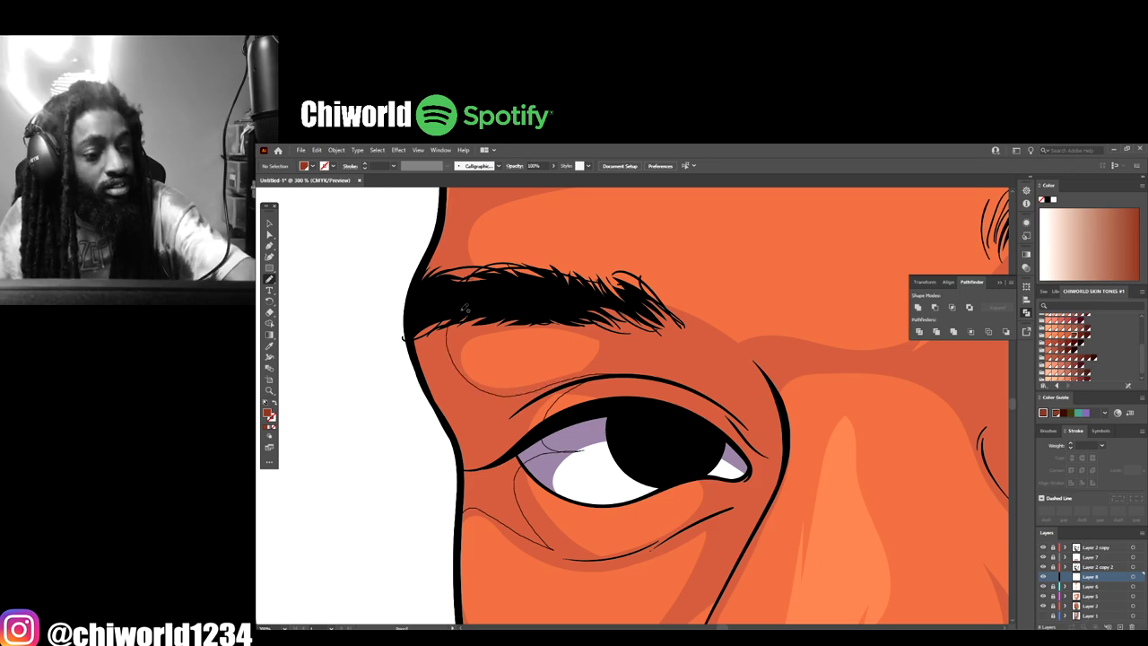
{"action": "left_click_drag", "start_coordinate": [448, 418], "coordinate": [467, 504]}
Step: Extend the left eye shadow along the upper lid, down to the cheek and under-eye
{"action": "scroll", "coordinate": [648, 607], "scroll_direction": "down", "scroll_amount": 6}
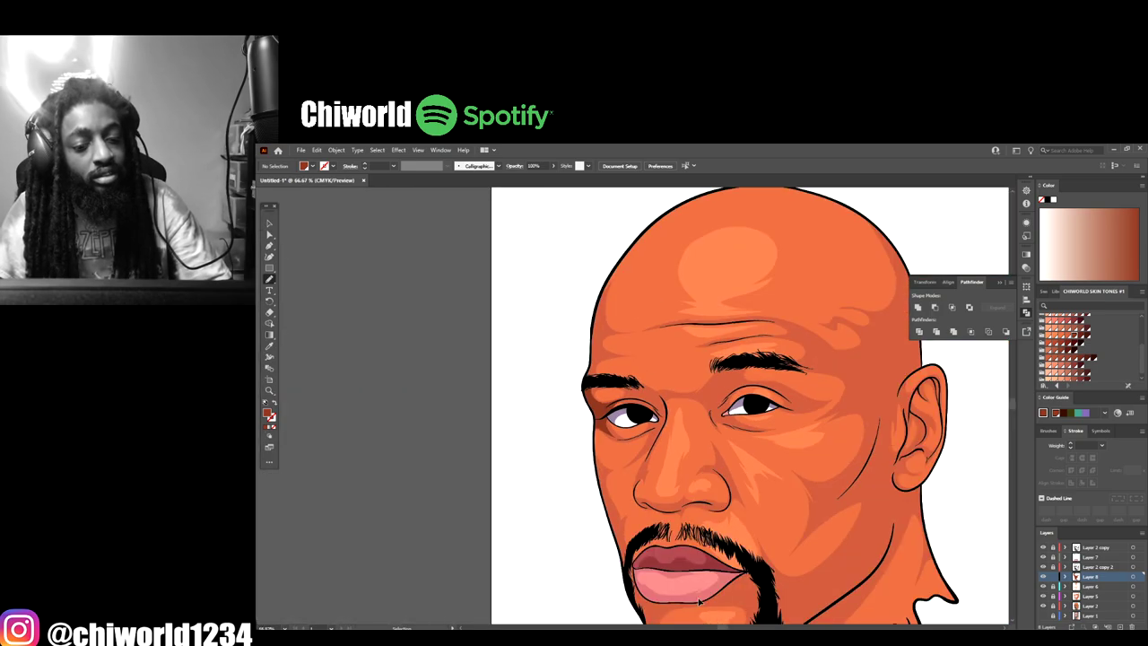
{"action": "scroll", "coordinate": [687, 583], "scroll_direction": "up", "scroll_amount": 1}
{"action": "scroll", "coordinate": [646, 407], "scroll_direction": "up", "scroll_amount": 5}
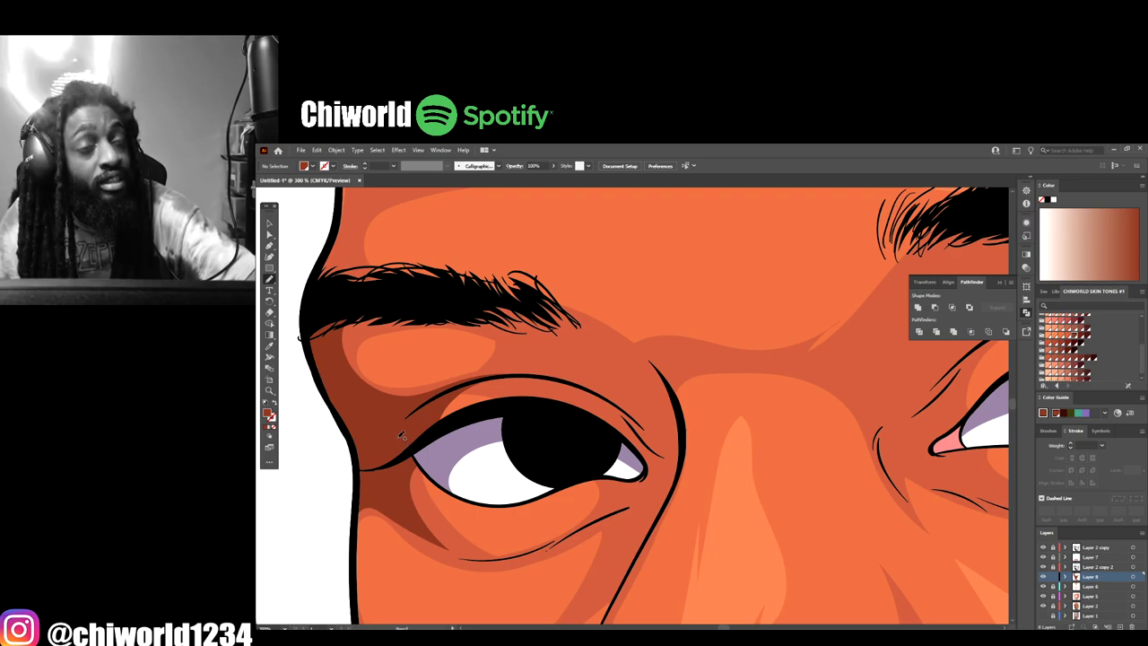
{"action": "mouse_move", "coordinate": [401, 435]}
{"action": "left_mouse_down"}
{"action": "mouse_move", "coordinate": [405, 414]}
{"action": "mouse_move", "coordinate": [465, 381]}
{"action": "mouse_move", "coordinate": [549, 357]}
{"action": "mouse_move", "coordinate": [518, 335]}
{"action": "left_mouse_up"}
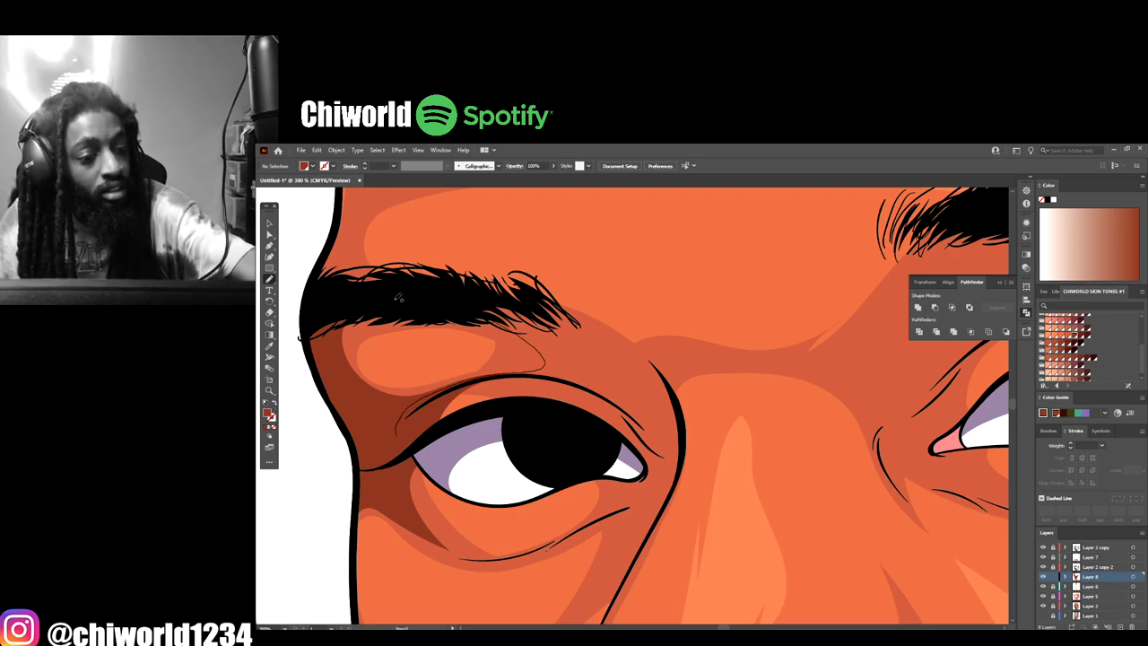
{"action": "mouse_move", "coordinate": [561, 305]}
{"action": "left_mouse_down"}
{"action": "mouse_move", "coordinate": [618, 325]}
{"action": "mouse_move", "coordinate": [668, 382]}
{"action": "mouse_move", "coordinate": [687, 439]}
{"action": "left_mouse_up"}
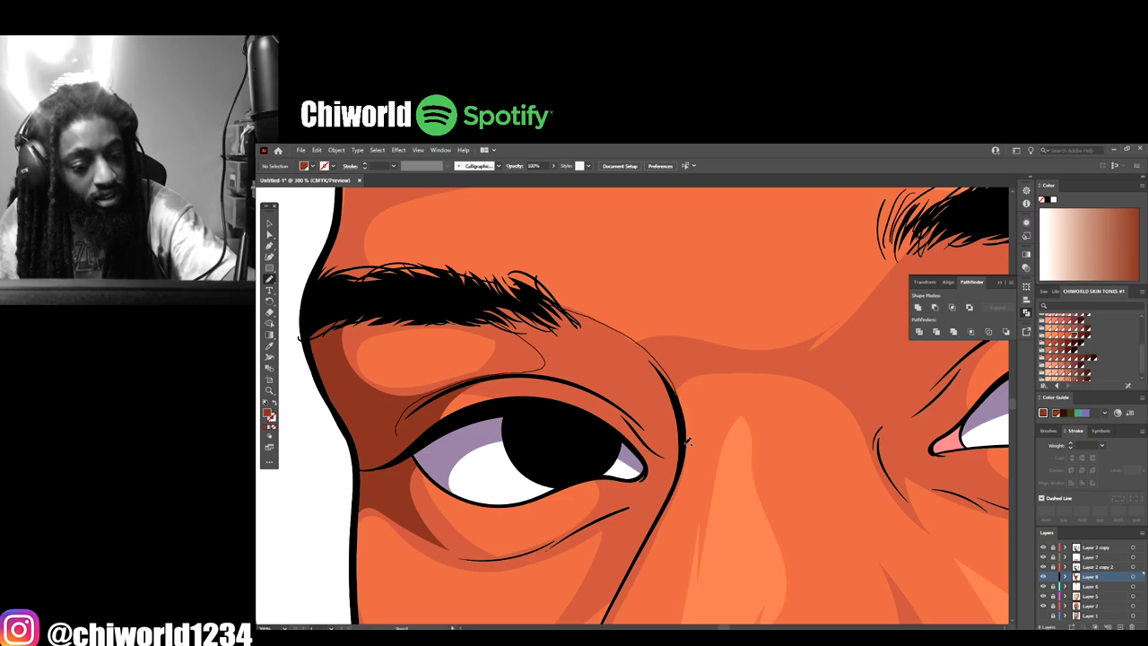
{"action": "left_click_drag", "start_coordinate": [678, 489], "coordinate": [538, 552]}
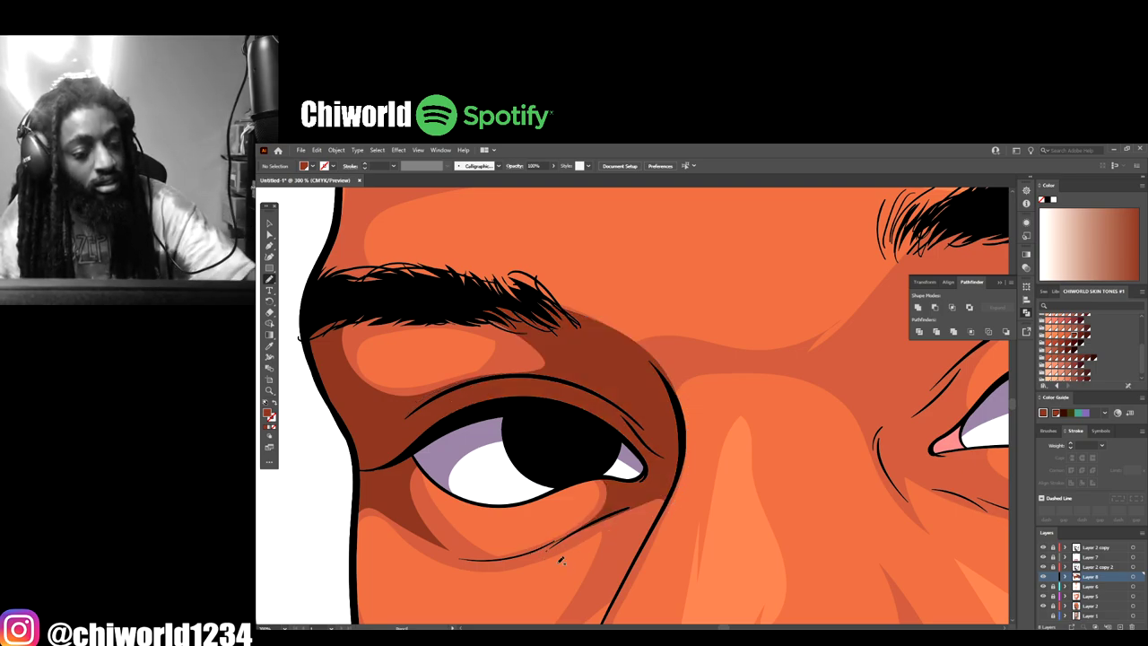
{"action": "key", "text": "ctrl+minus"}
{"action": "key", "text": "ctrl+minus"}
{"action": "key", "text": "ctrl+minus"}
{"action": "key", "text": "ctrl+minus"}
{"action": "key", "text": "ctrl+minus"}
{"action": "key", "text": "ctrl+minus"}
{"action": "key", "text": "ctrl+minus"}
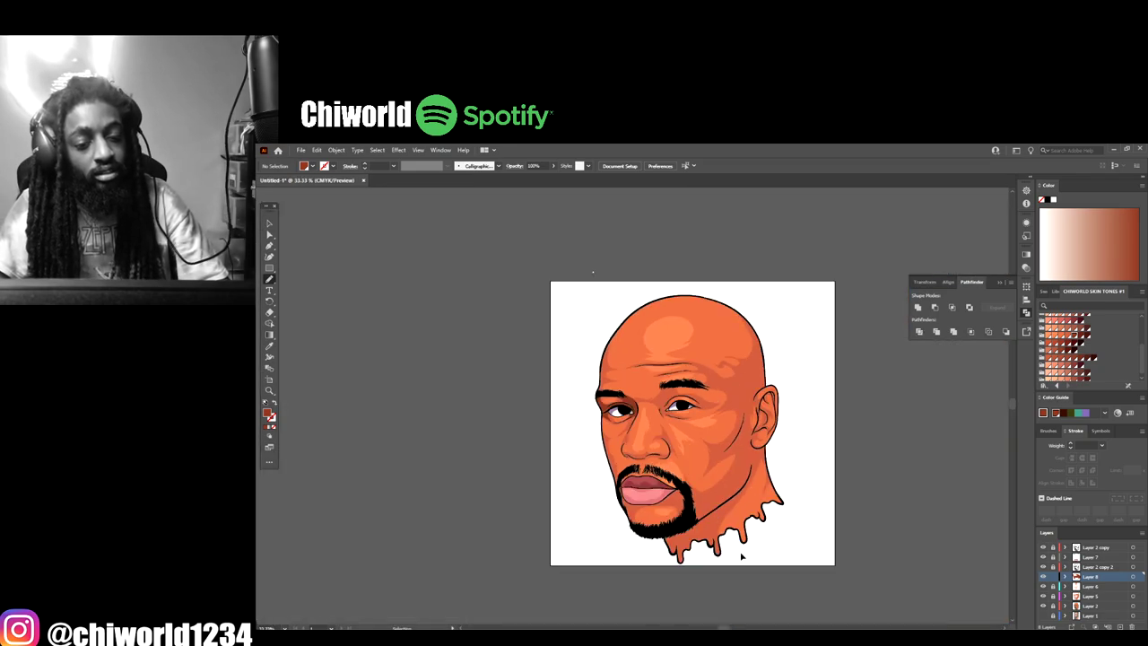
Step: Draw a dark brown shadow along the right upper eyelid toward its inner corner
{"action": "key", "text": "ctrl+plus"}
{"action": "key", "text": "ctrl+plus"}
{"action": "key", "text": "ctrl+plus"}
{"action": "key", "text": "ctrl+plus"}
{"action": "key", "text": "ctrl+plus"}
{"action": "key", "text": "ctrl+plus"}
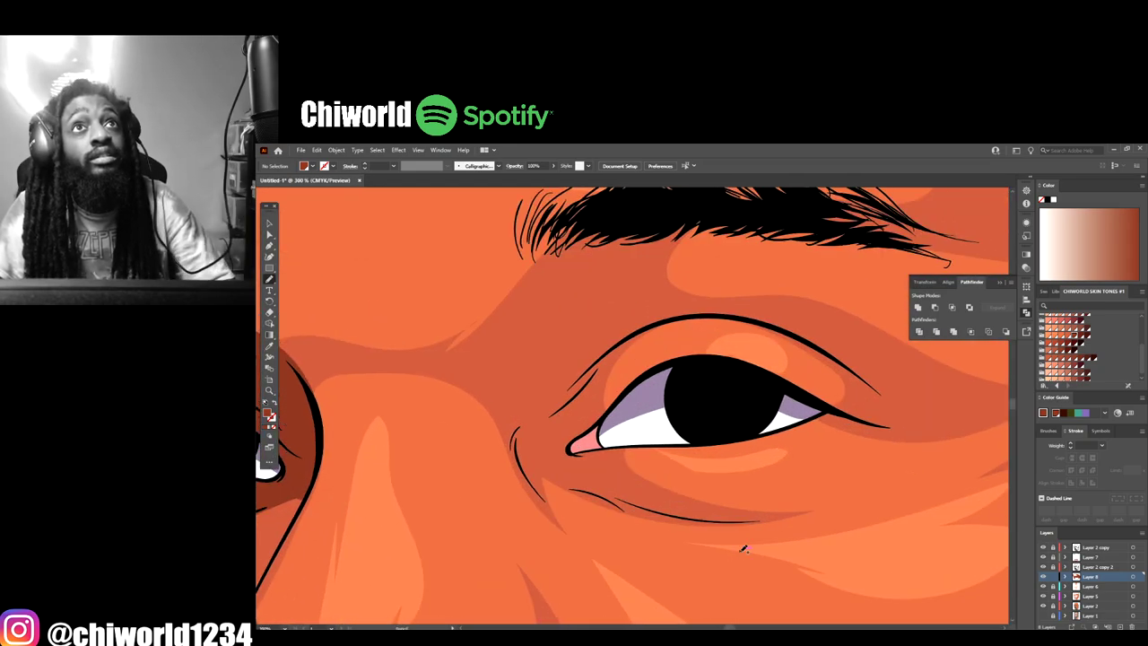
{"action": "mouse_move", "coordinate": [610, 455]}
{"action": "left_mouse_down"}
{"action": "mouse_move", "coordinate": [583, 454]}
{"action": "mouse_move", "coordinate": [613, 388]}
{"action": "mouse_move", "coordinate": [667, 354]}
{"action": "mouse_move", "coordinate": [717, 343]}
{"action": "mouse_move", "coordinate": [619, 334]}
{"action": "mouse_move", "coordinate": [667, 249]}
{"action": "mouse_move", "coordinate": [562, 274]}
{"action": "mouse_move", "coordinate": [465, 384]}
{"action": "mouse_move", "coordinate": [504, 420]}
{"action": "mouse_move", "coordinate": [506, 467]}
{"action": "mouse_move", "coordinate": [547, 538]}
{"action": "mouse_move", "coordinate": [535, 494]}
{"action": "mouse_move", "coordinate": [628, 528]}
{"action": "mouse_move", "coordinate": [593, 506]}
{"action": "mouse_move", "coordinate": [688, 460]}
{"action": "left_mouse_up"}
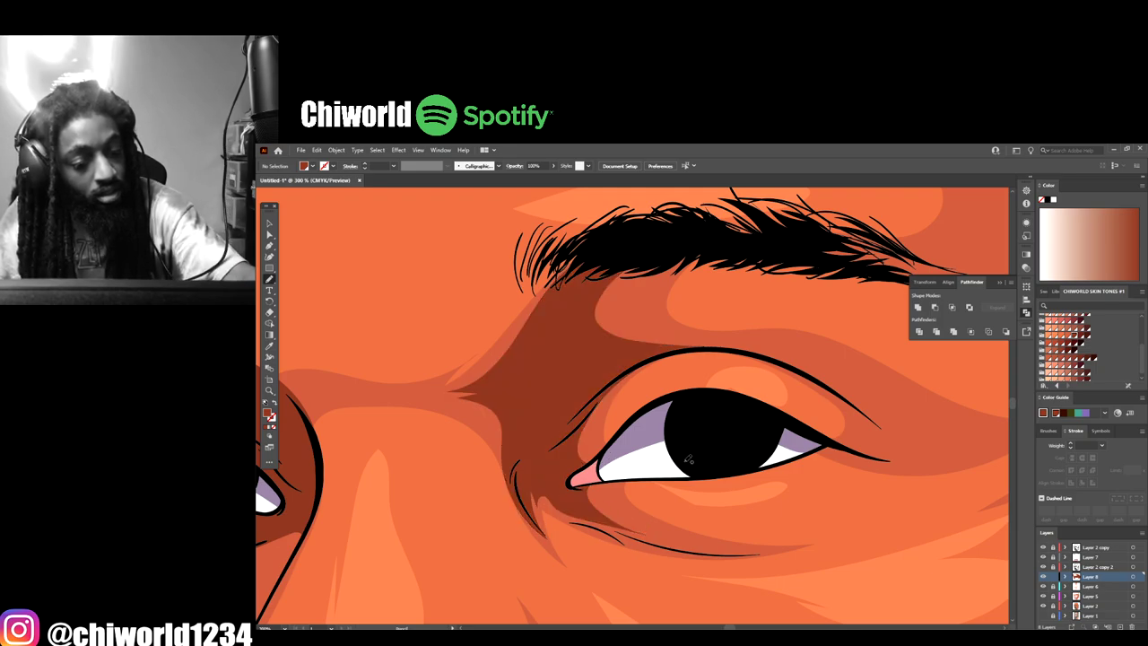
{"action": "key", "text": "ctrl+minus"}
{"action": "key", "text": "ctrl+minus"}
{"action": "key", "text": "ctrl+minus"}
{"action": "key", "text": "ctrl+minus"}
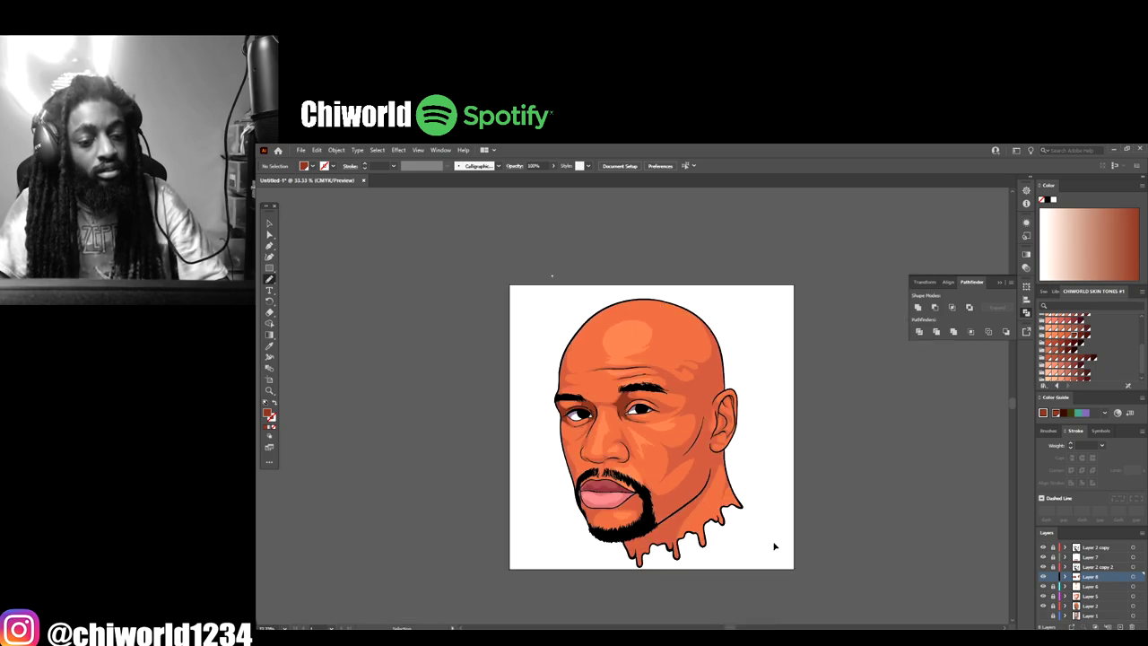
{"action": "key", "text": "ctrl+plus"}
{"action": "key", "text": "ctrl+plus"}
{"action": "key", "text": "ctrl+plus"}
{"action": "key", "text": "ctrl+plus"}
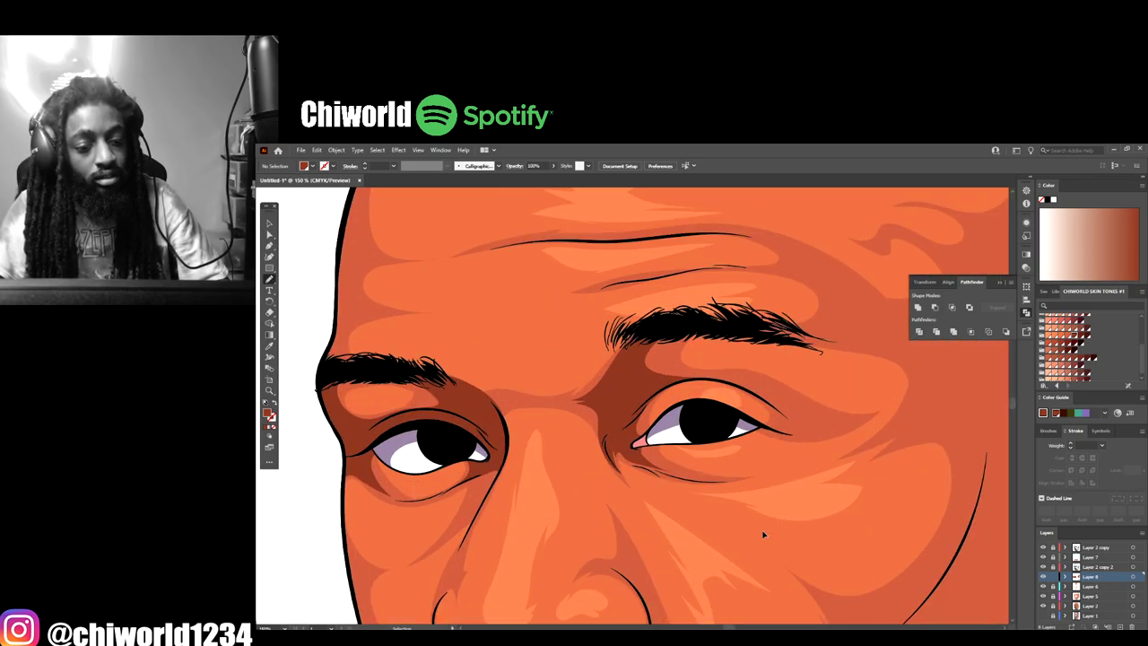
{"action": "key", "text": "ctrl+plus"}
{"action": "key", "text": "ctrl+plus"}
{"action": "key", "text": "ctrl+plus"}
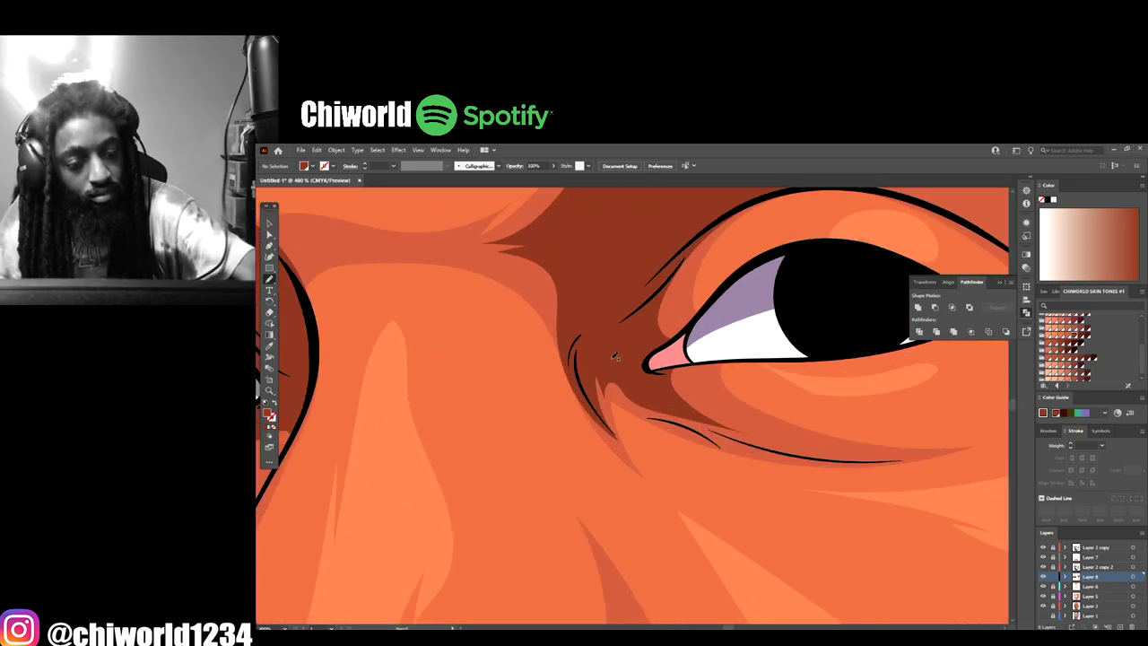
Step: Add shadow along the right lower lid, then Expand and Pathfinder-Merge all eye shadows
{"action": "mouse_move", "coordinate": [615, 357]}
{"action": "left_mouse_down"}
{"action": "mouse_move", "coordinate": [638, 415]}
{"action": "mouse_move", "coordinate": [719, 450]}
{"action": "mouse_move", "coordinate": [730, 455]}
{"action": "mouse_move", "coordinate": [704, 430]}
{"action": "mouse_move", "coordinate": [807, 453]}
{"action": "left_mouse_up"}
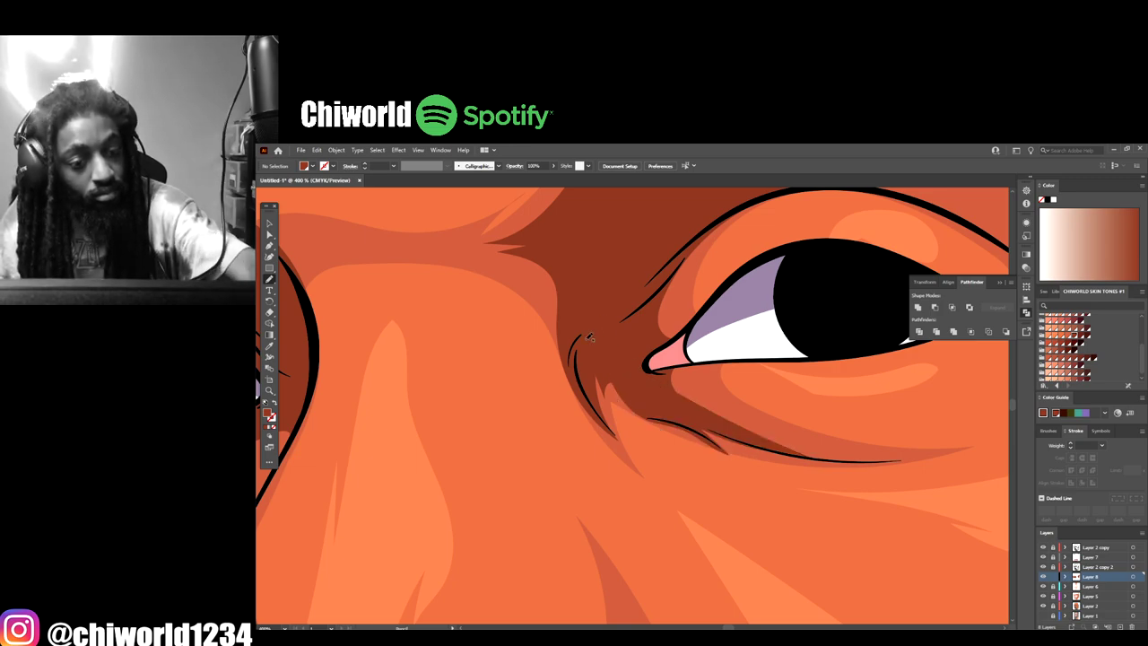
{"action": "key", "text": "ctrl+minus"}
{"action": "key", "text": "ctrl+minus"}
{"action": "key", "text": "ctrl+minus"}
{"action": "key", "text": "ctrl+minus"}
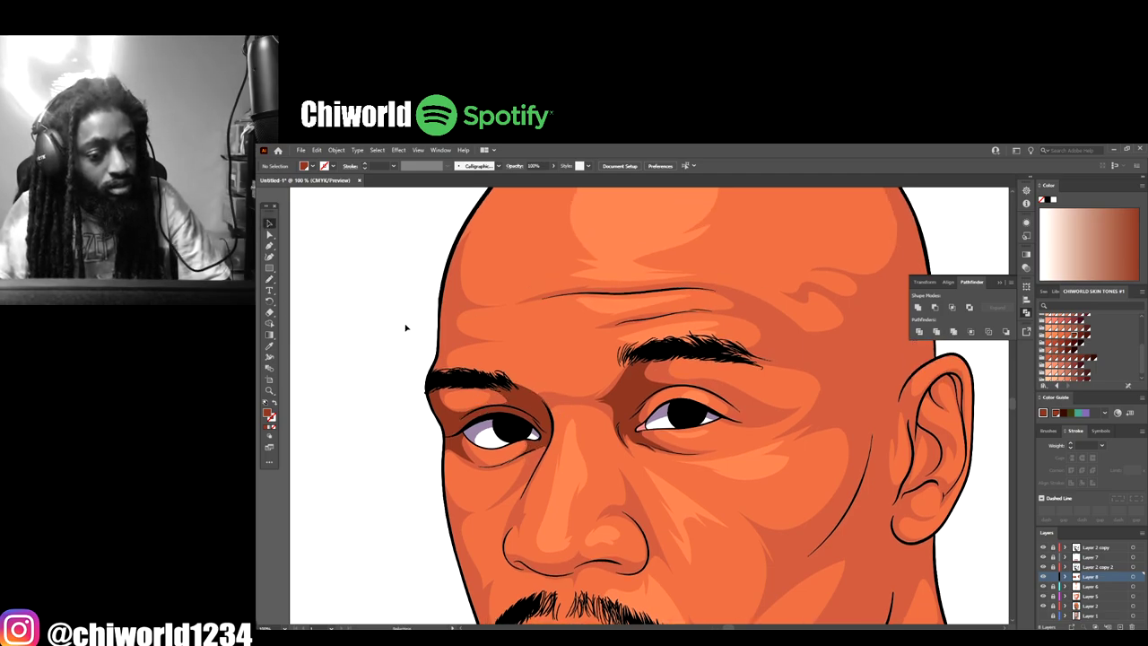
{"action": "left_click", "coordinate": [703, 467]}
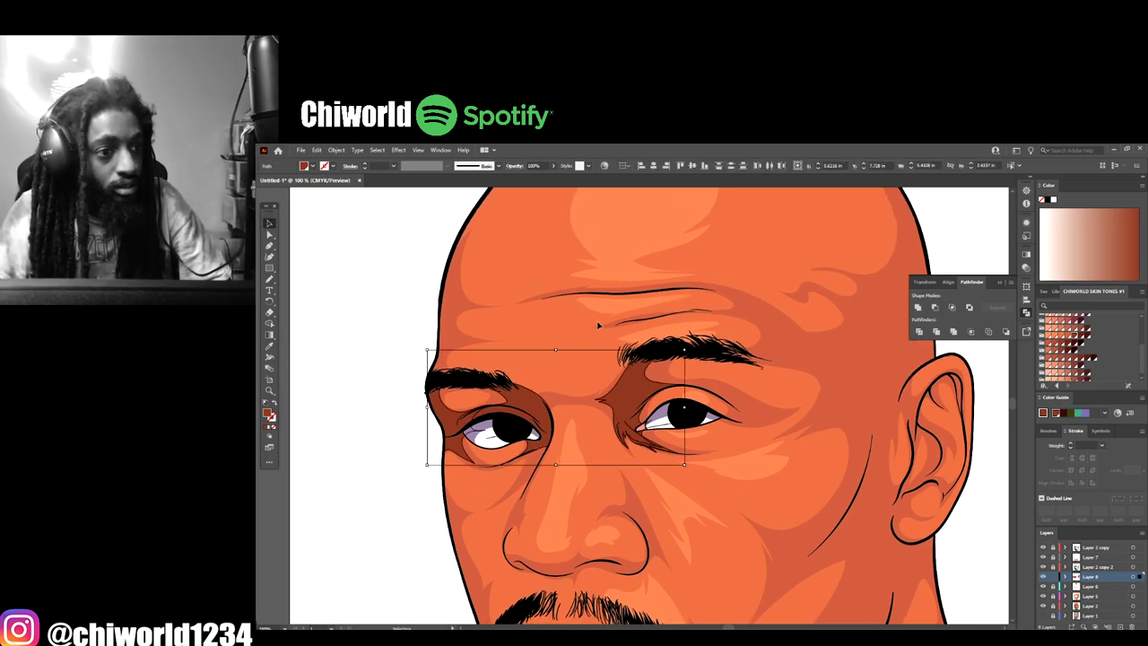
{"action": "left_click", "coordinate": [336, 150]}
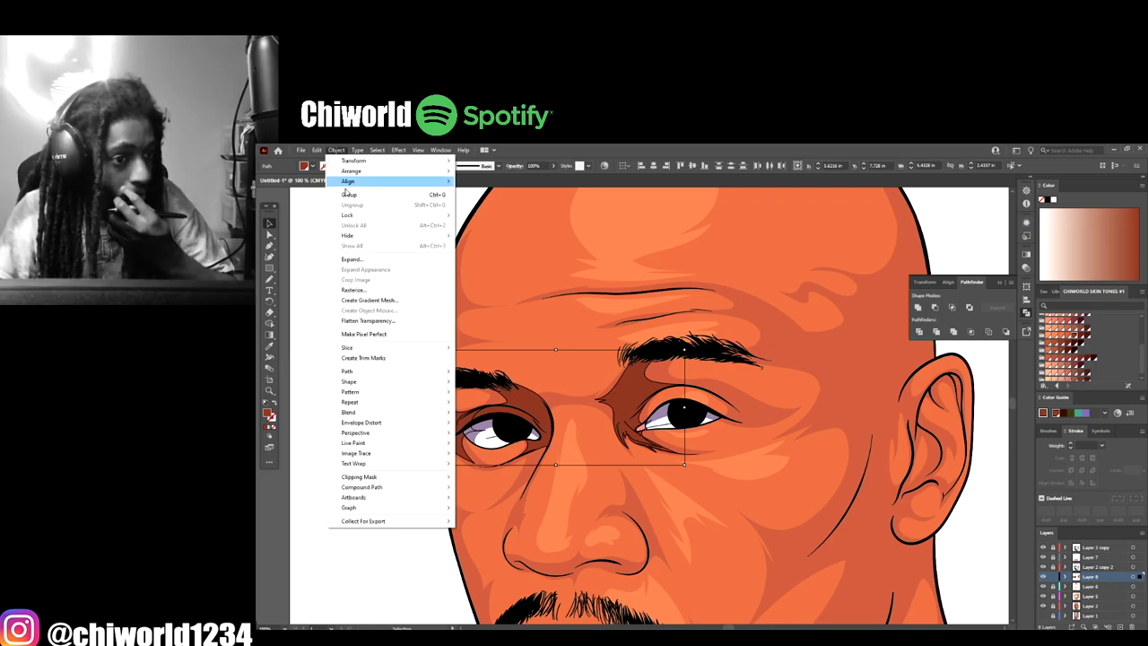
{"action": "left_click", "coordinate": [351, 259]}
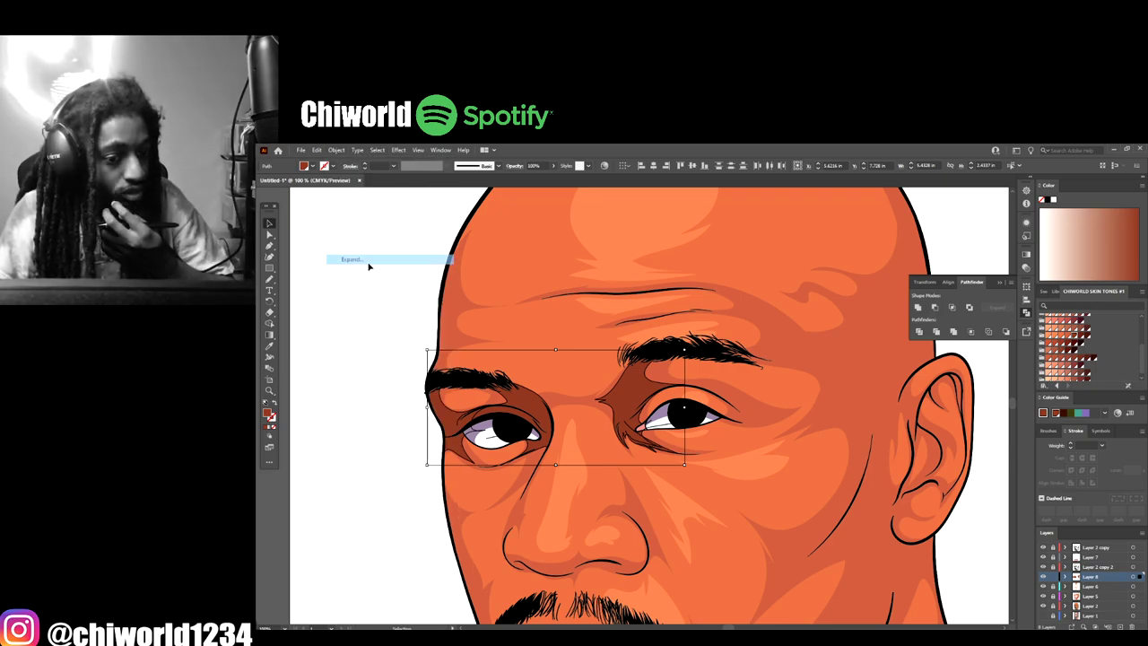
{"action": "left_click", "coordinate": [953, 332]}
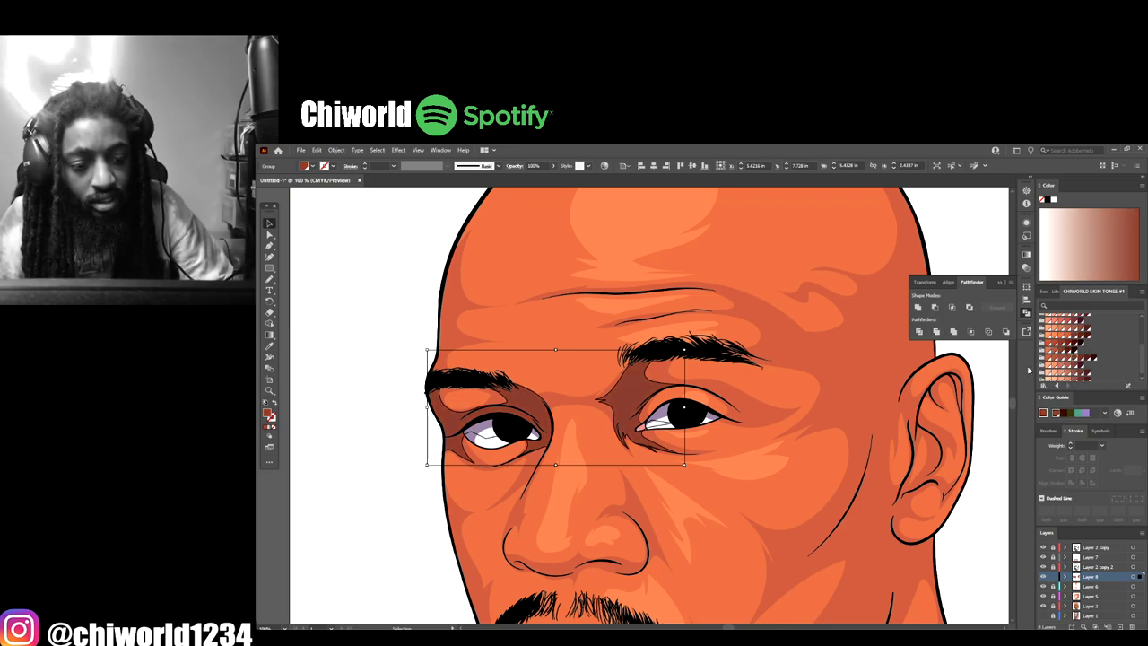
{"action": "key", "text": "ctrl+shift+a"}
{"action": "scroll", "coordinate": [884, 463], "scroll_direction": "down", "scroll_amount": 3}
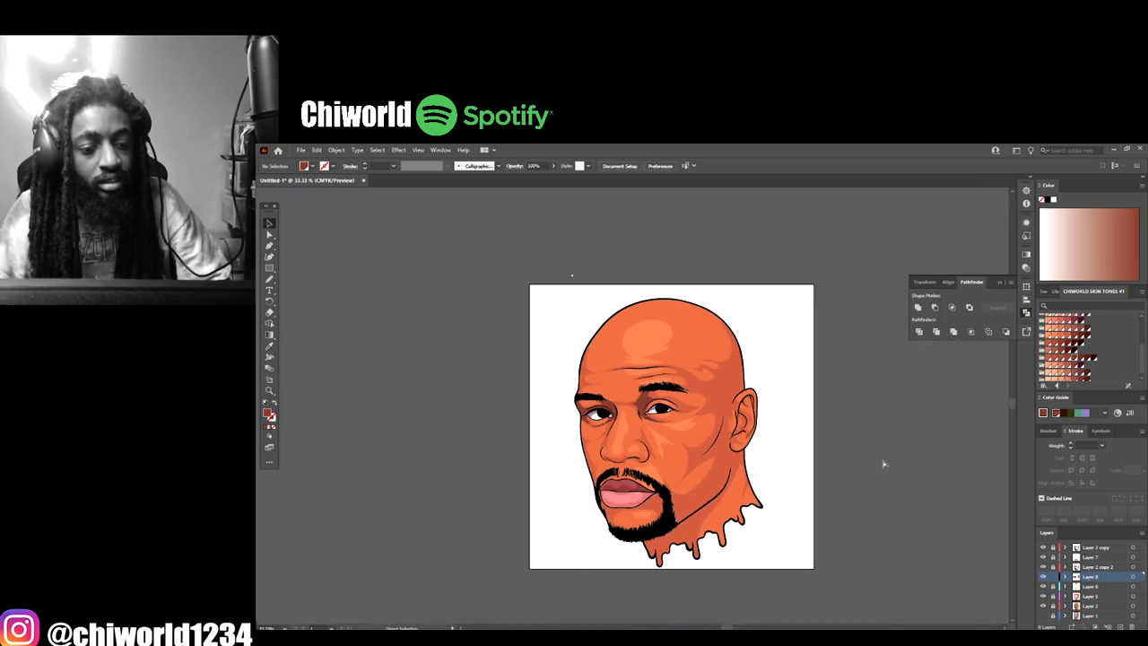
Step: Draw a dark outline with the Pencil along the nose's underside, joining both edges
{"action": "key", "text": "ctrl+1"}
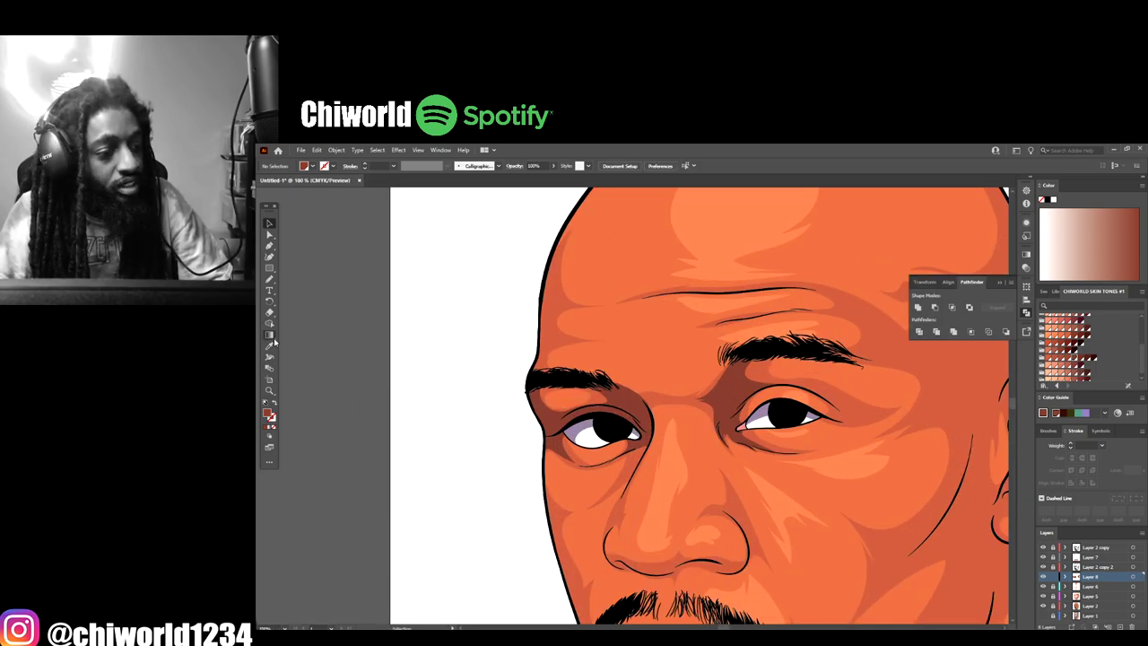
{"action": "left_click", "coordinate": [271, 344]}
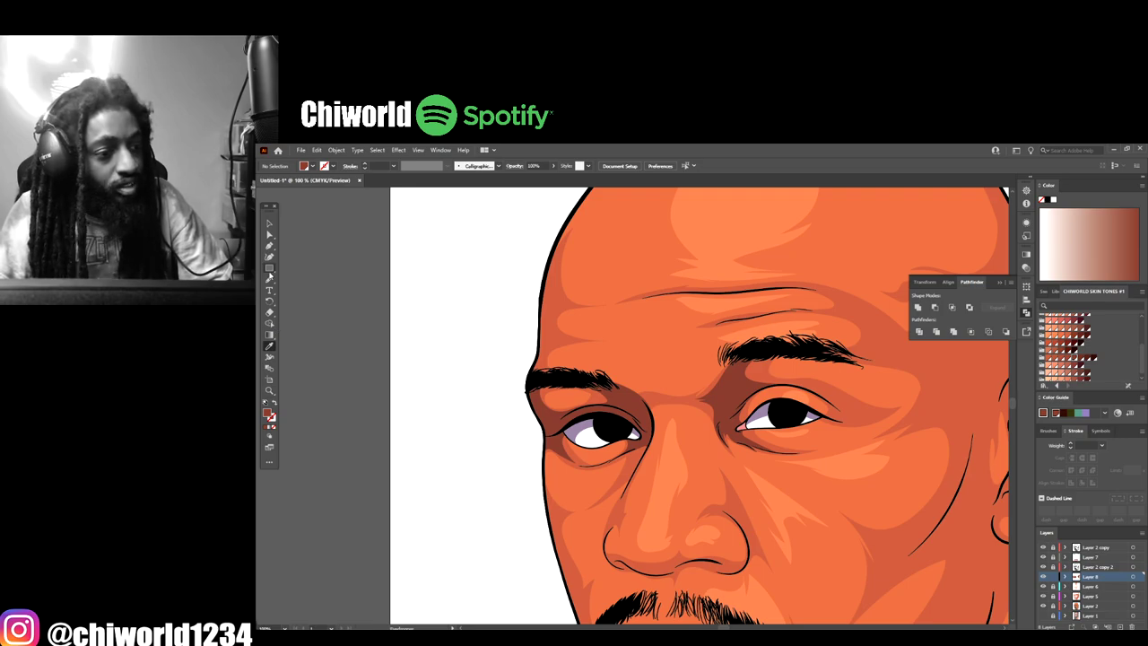
{"action": "left_click", "coordinate": [270, 277]}
{"action": "scroll", "coordinate": [608, 443], "scroll_direction": "up", "scroll_amount": 5}
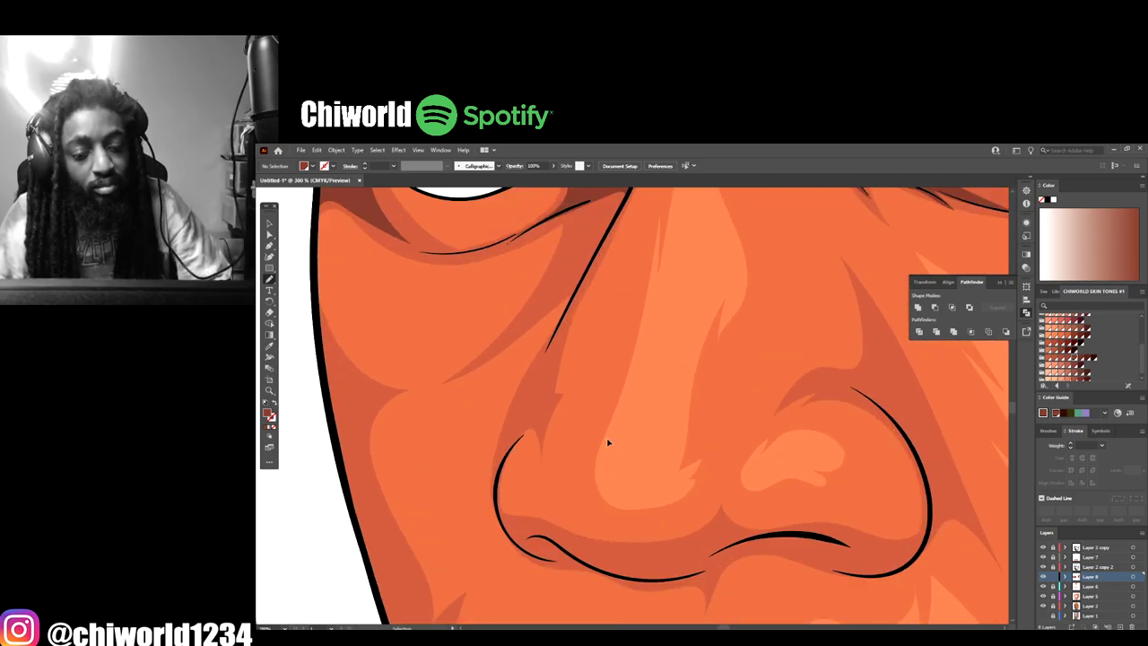
{"action": "scroll", "coordinate": [608, 442], "scroll_direction": "down", "scroll_amount": 3}
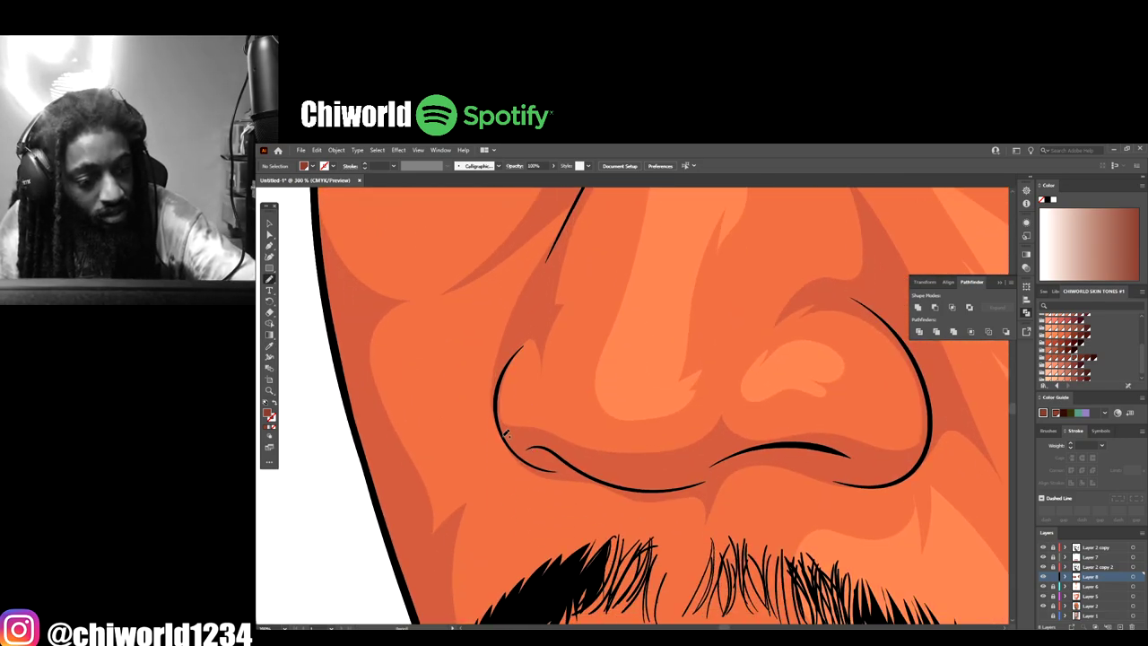
{"action": "mouse_move", "coordinate": [530, 465]}
{"action": "left_mouse_down"}
{"action": "mouse_move", "coordinate": [558, 480]}
{"action": "mouse_move", "coordinate": [694, 496]}
{"action": "mouse_move", "coordinate": [703, 516]}
{"action": "mouse_move", "coordinate": [745, 475]}
{"action": "mouse_move", "coordinate": [873, 486]}
{"action": "left_mouse_up"}
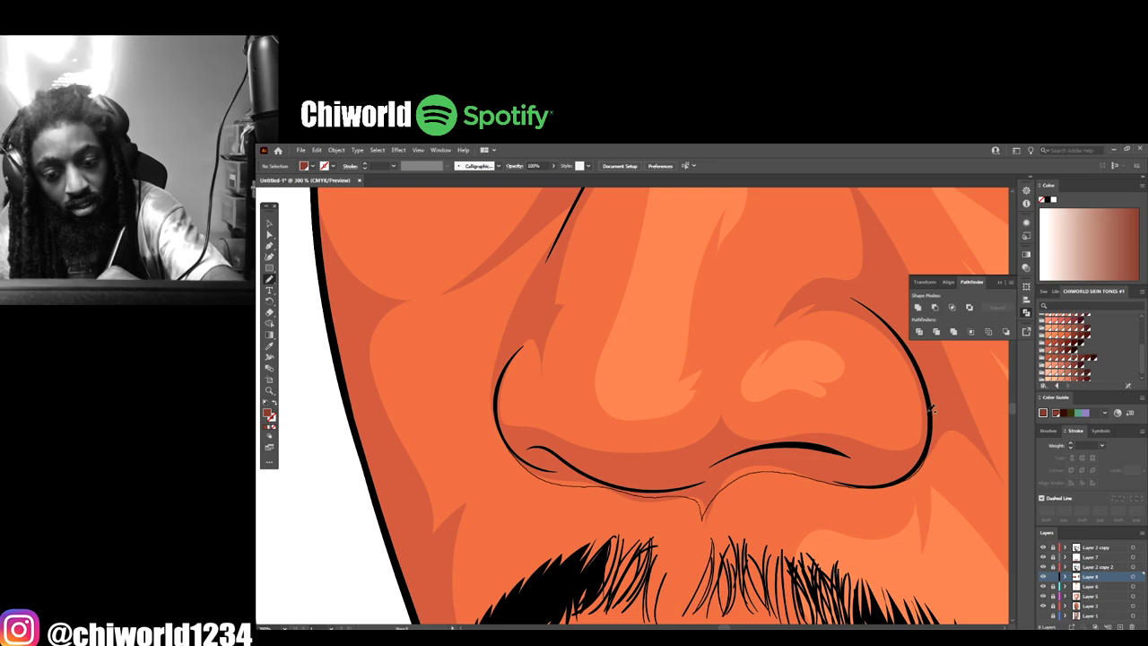
{"action": "mouse_move", "coordinate": [931, 408]}
{"action": "left_mouse_down"}
{"action": "mouse_move", "coordinate": [914, 448]}
{"action": "mouse_move", "coordinate": [775, 437]}
{"action": "mouse_move", "coordinate": [643, 471]}
{"action": "mouse_move", "coordinate": [501, 428]}
{"action": "mouse_move", "coordinate": [518, 454]}
{"action": "left_mouse_up"}
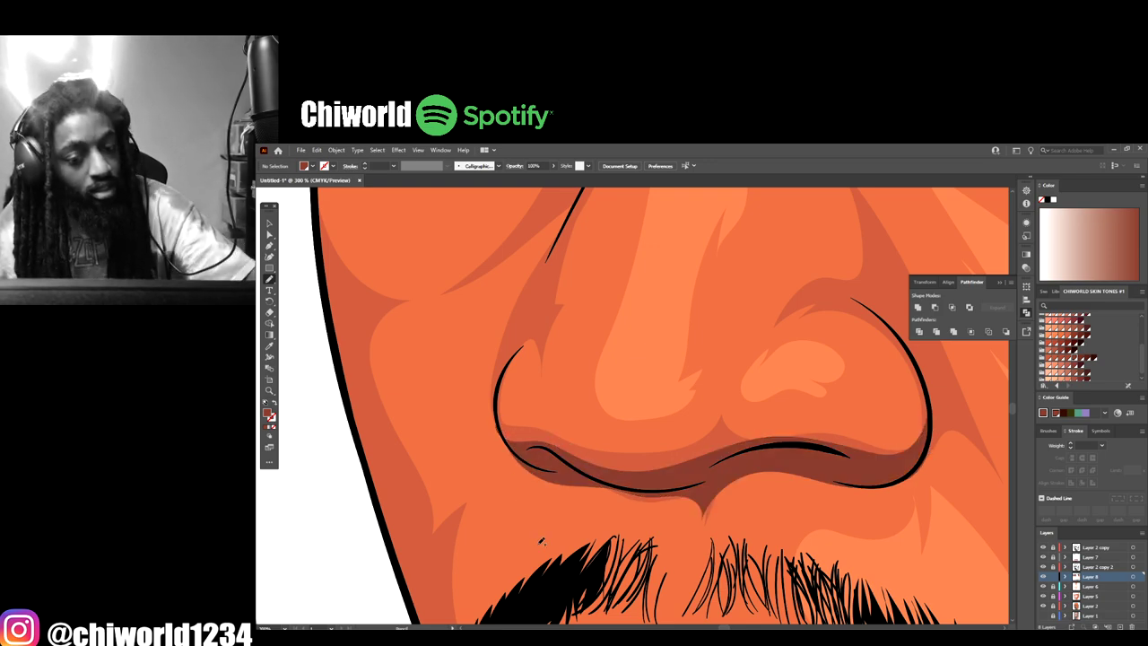
{"action": "key", "text": "ctrl+minus"}
{"action": "key", "text": "ctrl+minus"}
{"action": "key", "text": "ctrl+minus"}
{"action": "key", "text": "ctrl+minus"}
Step: Draw a thin line along the lip seam
{"action": "scroll", "coordinate": [645, 559], "scroll_direction": "down", "scroll_amount": 2}
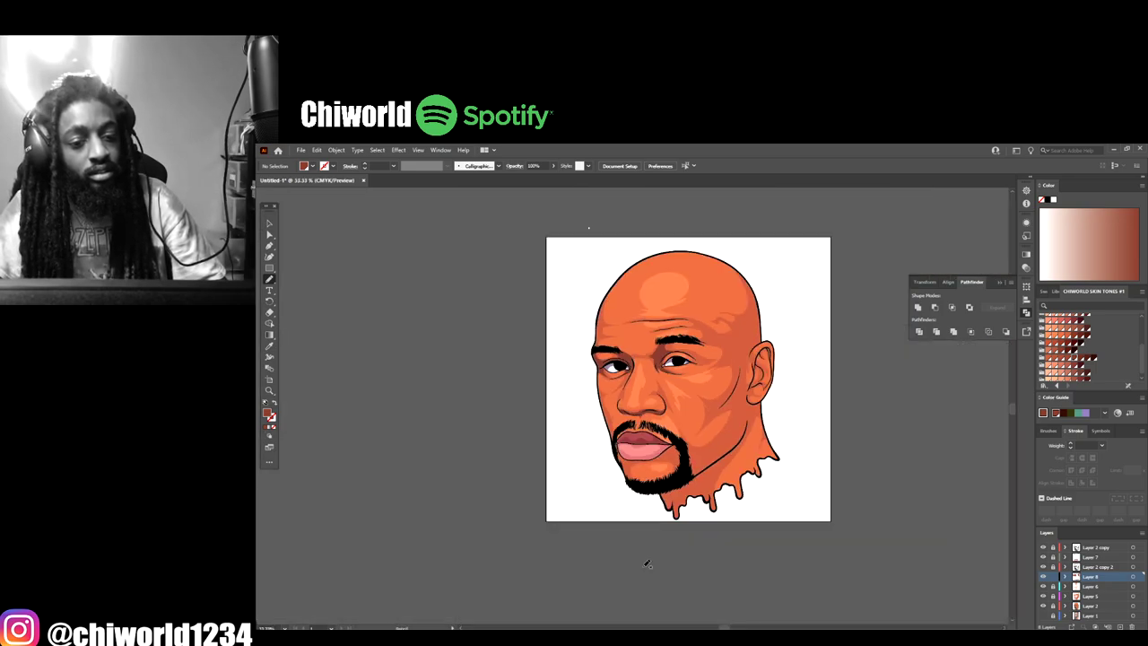
{"action": "scroll", "coordinate": [644, 559], "scroll_direction": "up", "scroll_amount": 4}
{"action": "scroll", "coordinate": [650, 553], "scroll_direction": "up", "scroll_amount": 1}
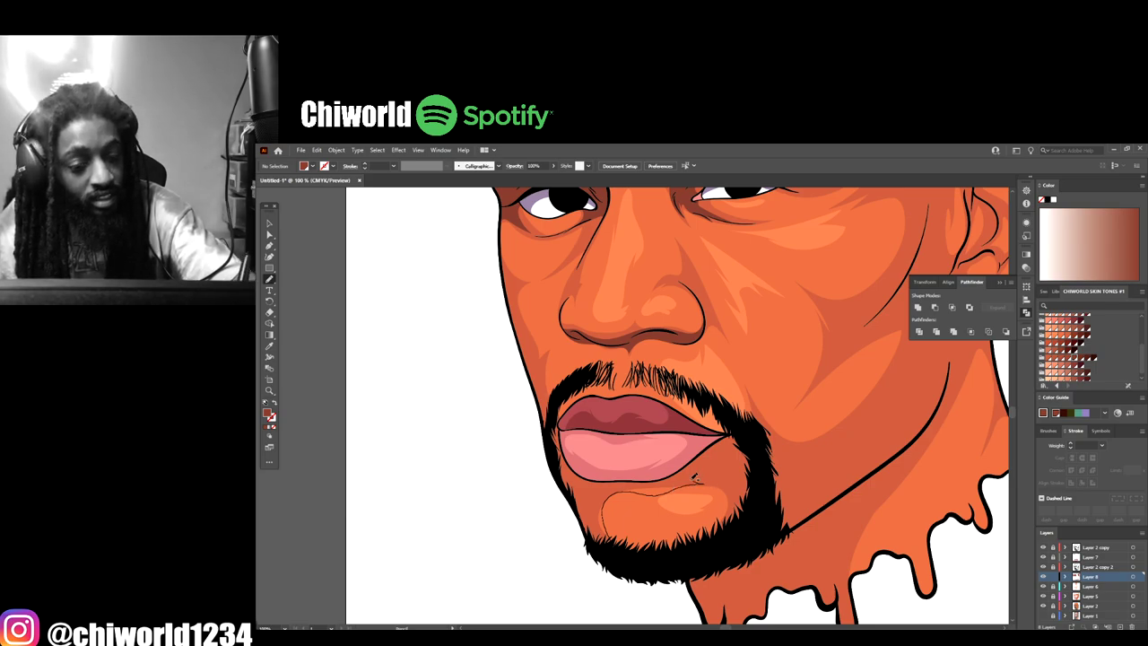
{"action": "mouse_move", "coordinate": [725, 436]}
{"action": "left_mouse_down"}
{"action": "mouse_move", "coordinate": [644, 441]}
{"action": "mouse_move", "coordinate": [581, 418]}
{"action": "mouse_move", "coordinate": [567, 454]}
{"action": "left_mouse_up"}
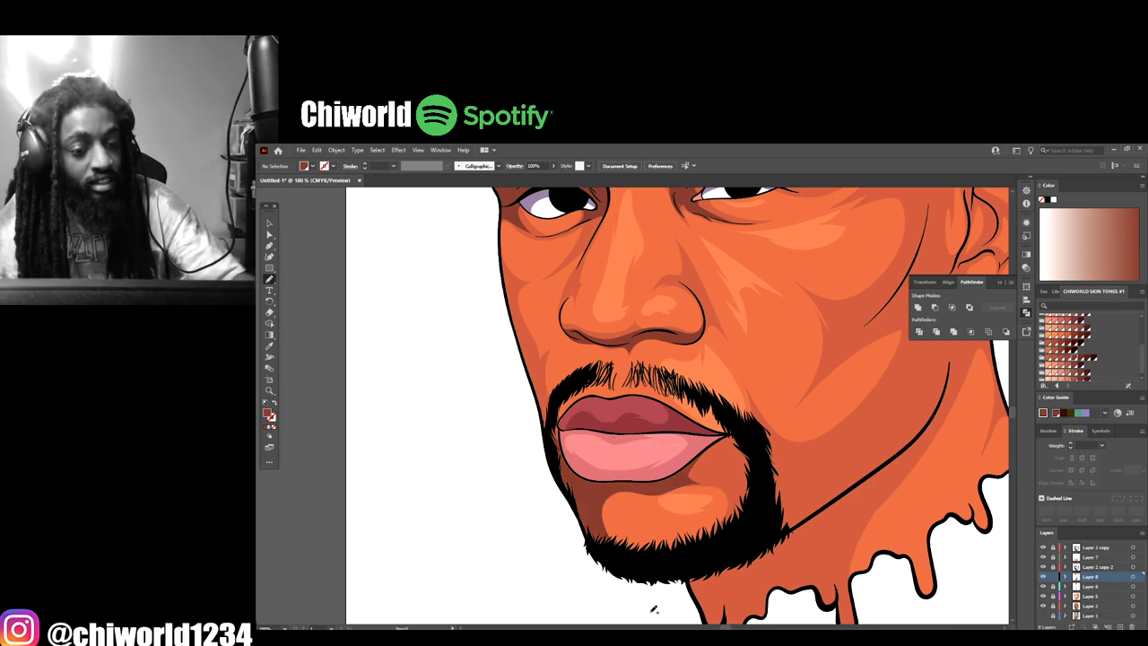
Step: Draw thin strokes along the left and lower jawline, reaching toward the neck
{"action": "scroll", "coordinate": [680, 607], "scroll_direction": "down", "scroll_amount": 5}
{"action": "scroll", "coordinate": [691, 578], "scroll_direction": "up", "scroll_amount": 4}
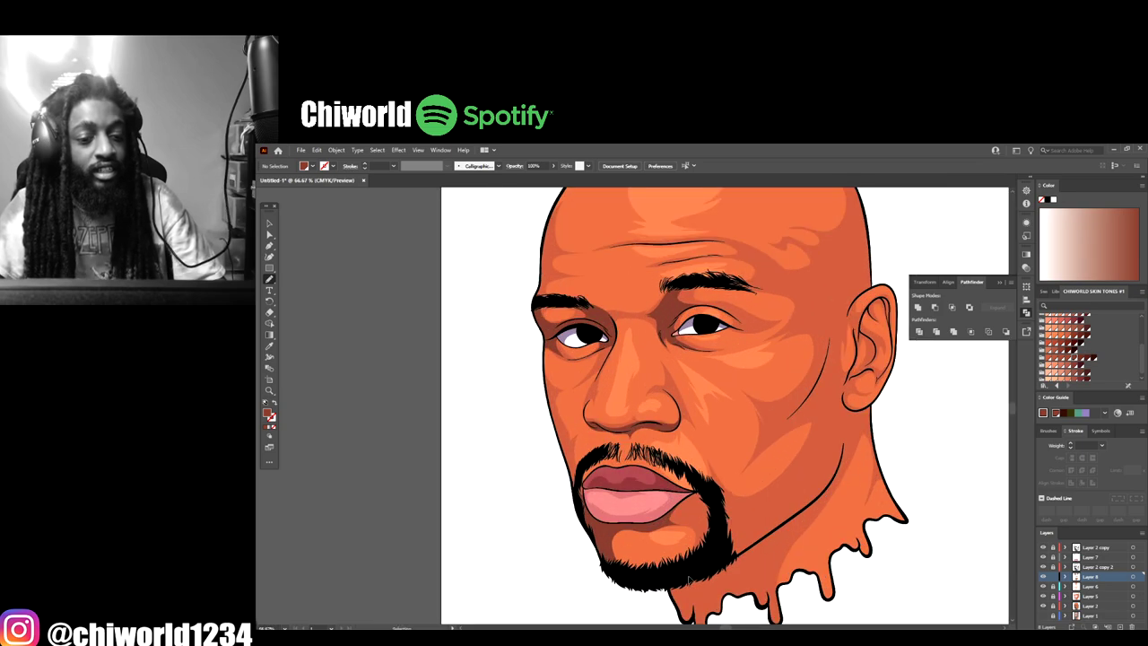
{"action": "scroll", "coordinate": [694, 572], "scroll_direction": "up", "scroll_amount": 2}
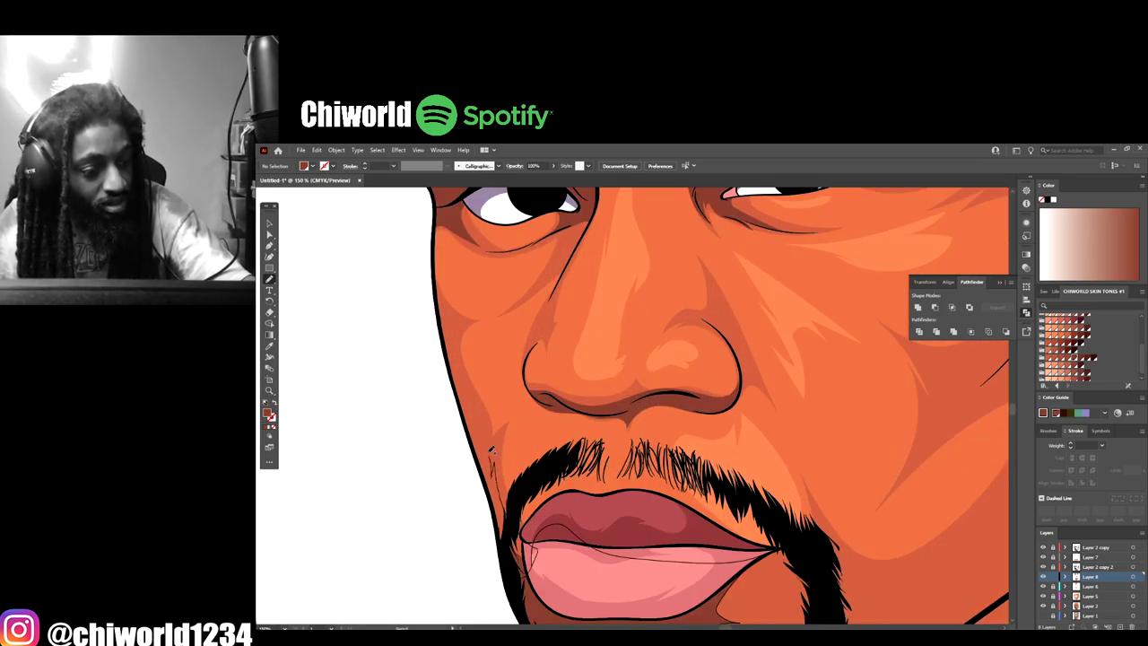
{"action": "left_click_drag", "start_coordinate": [492, 448], "coordinate": [465, 385]}
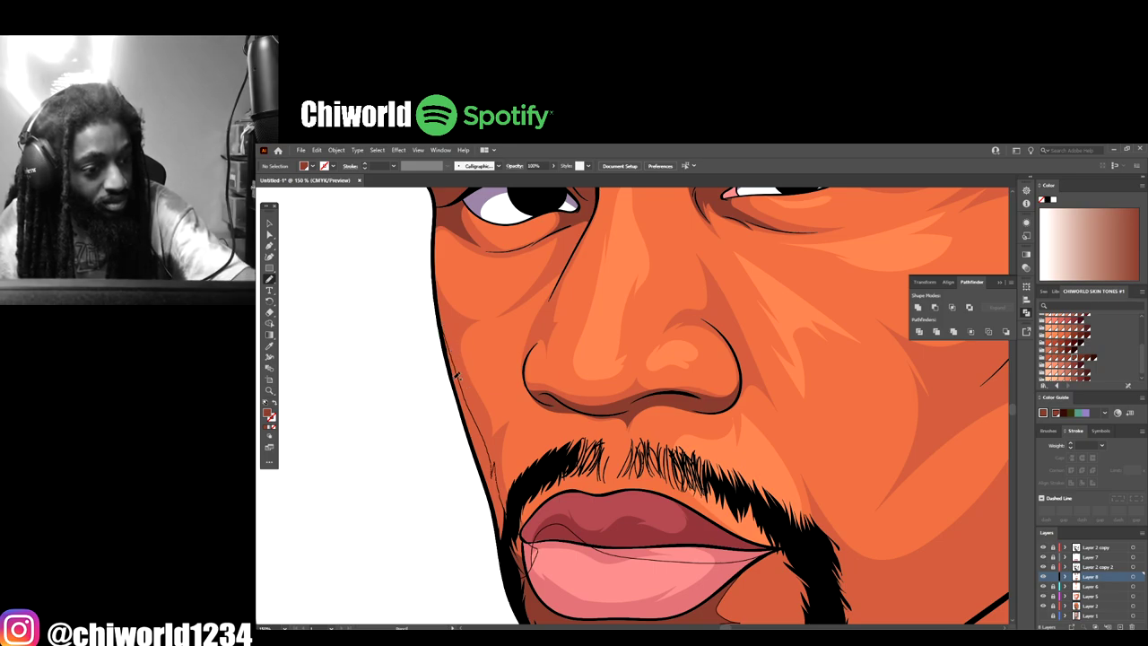
{"action": "left_click_drag", "start_coordinate": [502, 534], "coordinate": [523, 555]}
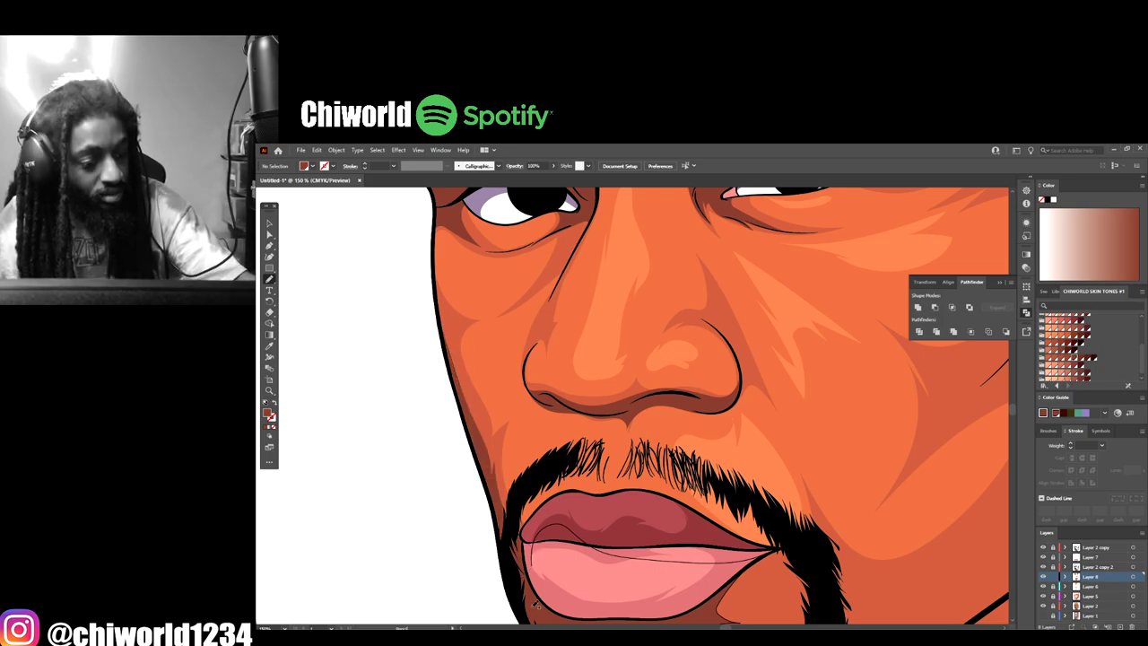
{"action": "scroll", "coordinate": [706, 589], "scroll_direction": "down", "scroll_amount": 3}
{"action": "scroll", "coordinate": [705, 589], "scroll_direction": "up", "scroll_amount": 3}
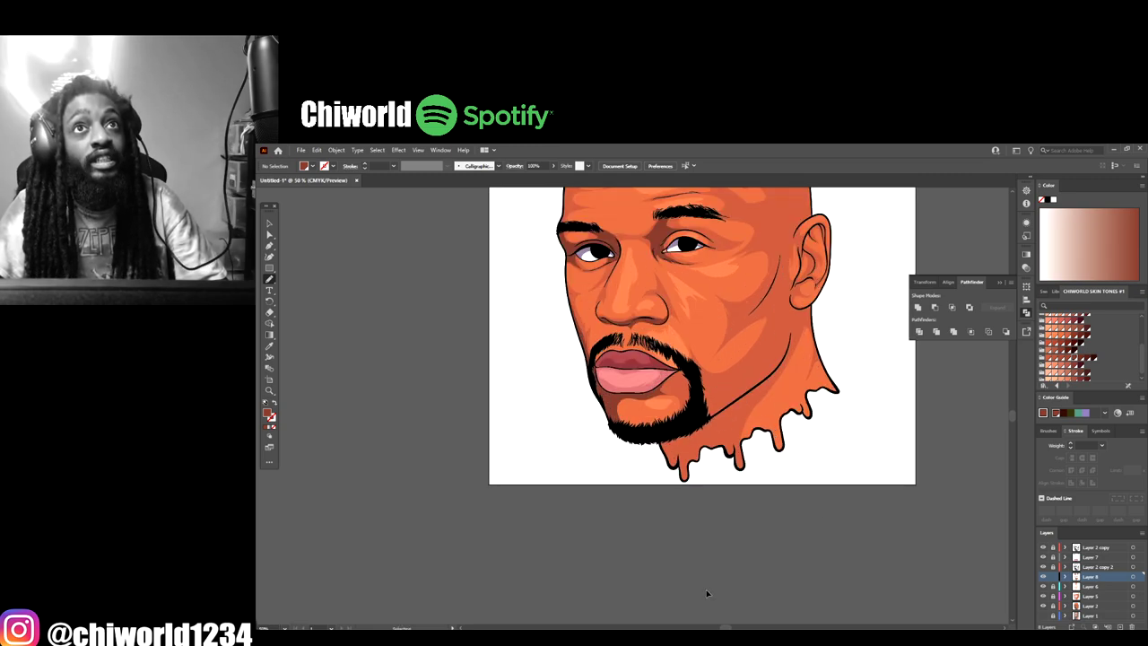
{"action": "scroll", "coordinate": [706, 589], "scroll_direction": "right", "scroll_amount": 1}
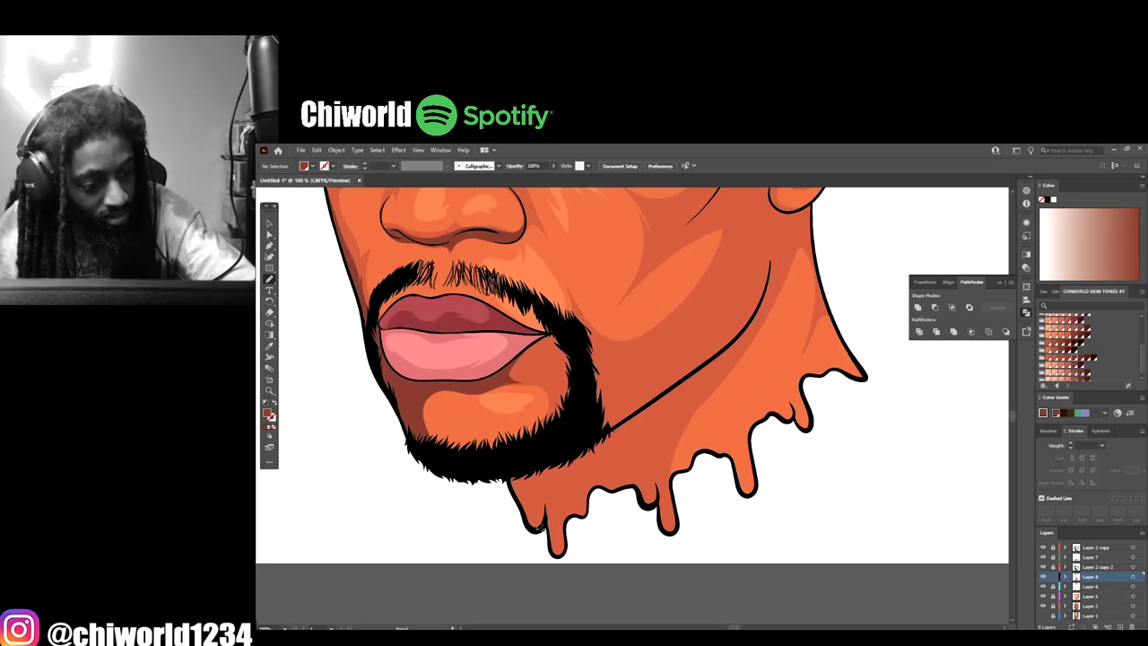
{"action": "left_click_drag", "start_coordinate": [557, 507], "coordinate": [623, 457]}
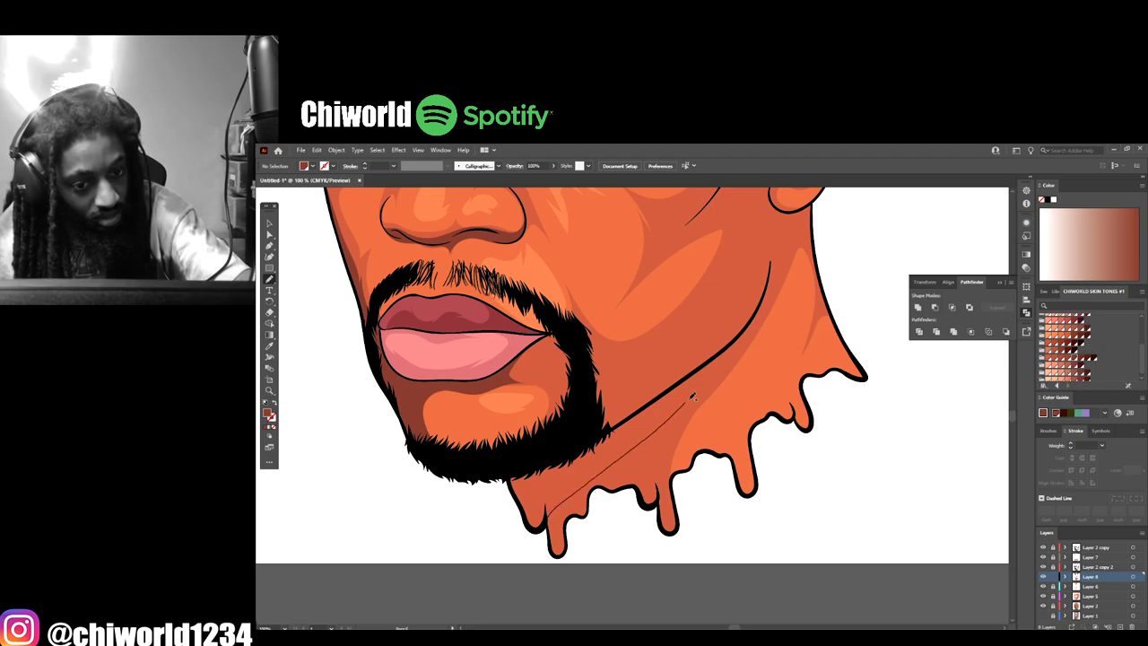
{"action": "mouse_move", "coordinate": [692, 397]}
{"action": "left_mouse_down"}
{"action": "mouse_move", "coordinate": [760, 312]}
{"action": "mouse_move", "coordinate": [700, 368]}
{"action": "mouse_move", "coordinate": [567, 443]}
{"action": "mouse_move", "coordinate": [525, 487]}
{"action": "left_mouse_up"}
{"action": "key", "text": "ctrl+minus"}
{"action": "key", "text": "ctrl+minus"}
{"action": "key", "text": "ctrl+minus"}
{"action": "key", "text": "ctrl+minus"}
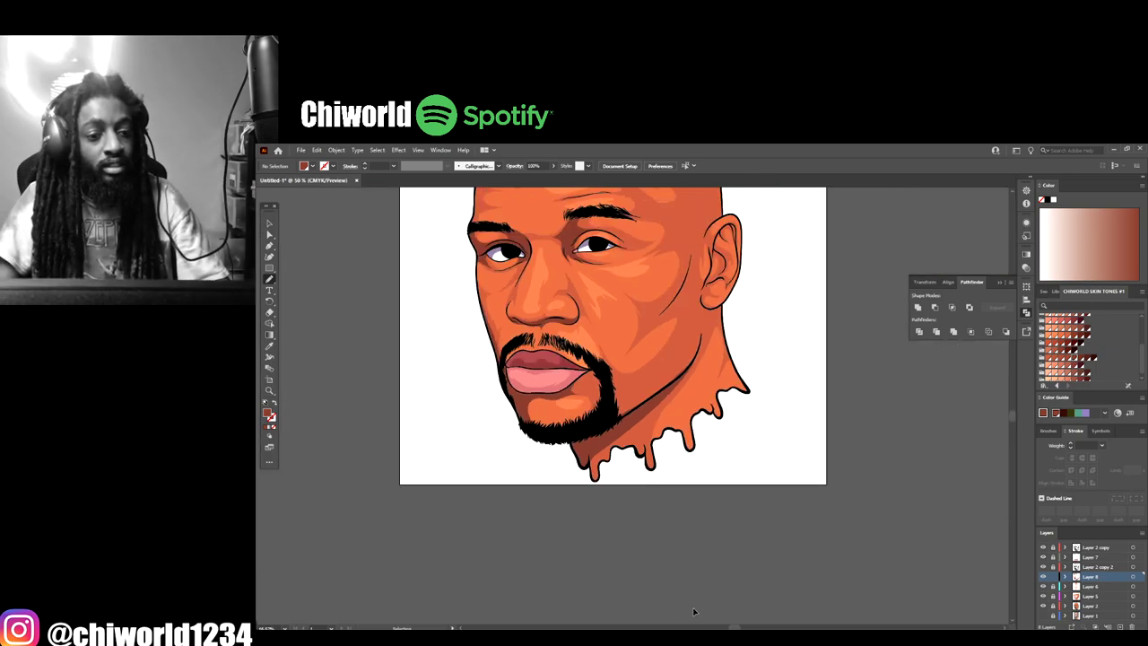
Step: Draw dark brown shadow shapes inside the ear's upper and lower folds
{"action": "scroll", "coordinate": [726, 581], "scroll_direction": "up", "scroll_amount": 1}
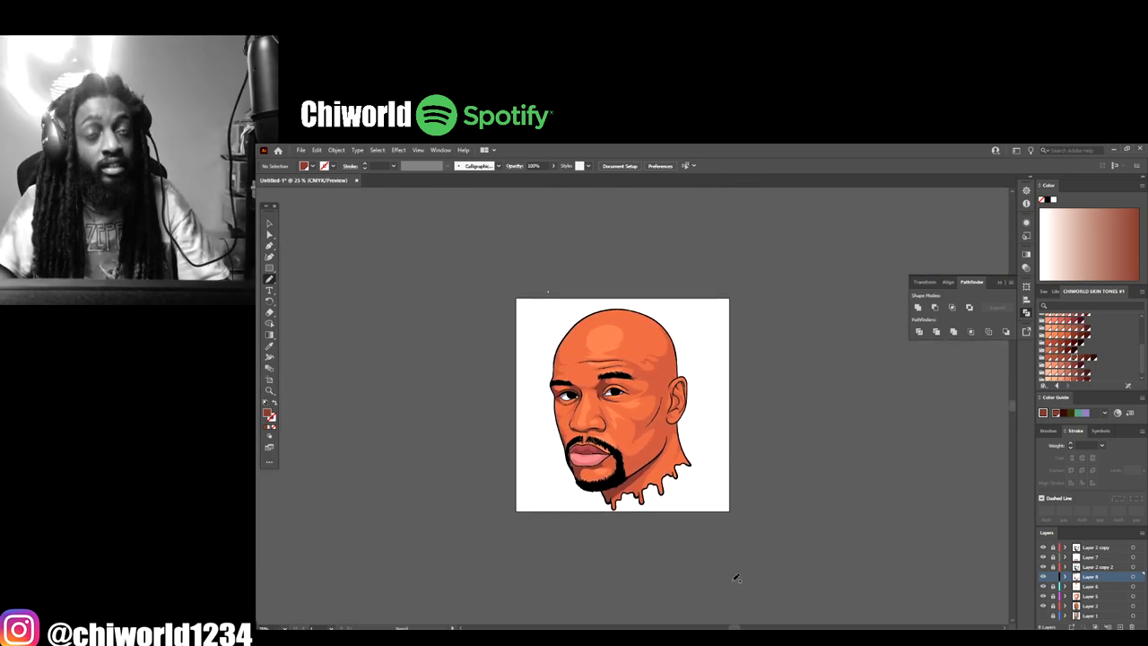
{"action": "key", "text": "ctrl+plus"}
{"action": "key", "text": "ctrl+plus"}
{"action": "key", "text": "ctrl+plus"}
{"action": "key", "text": "ctrl+plus"}
{"action": "key", "text": "ctrl+plus"}
{"action": "key", "text": "ctrl+plus"}
{"action": "key", "text": "ctrl+plus"}
{"action": "key", "text": "ctrl+plus"}
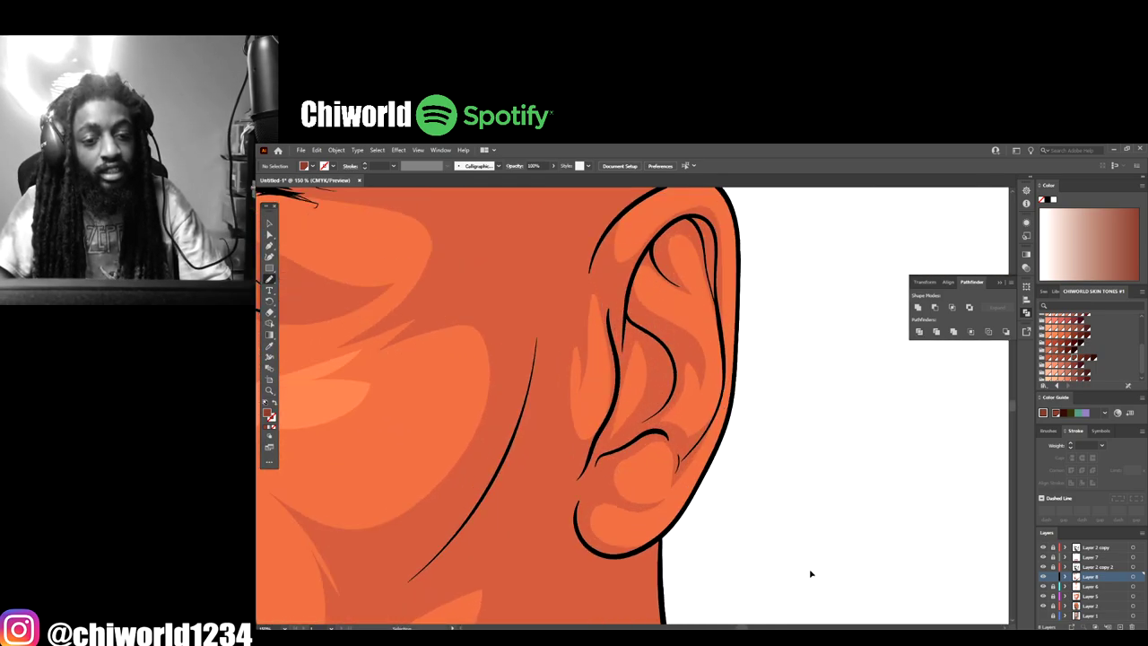
{"action": "scroll", "coordinate": [569, 360], "scroll_direction": "up", "scroll_amount": 1}
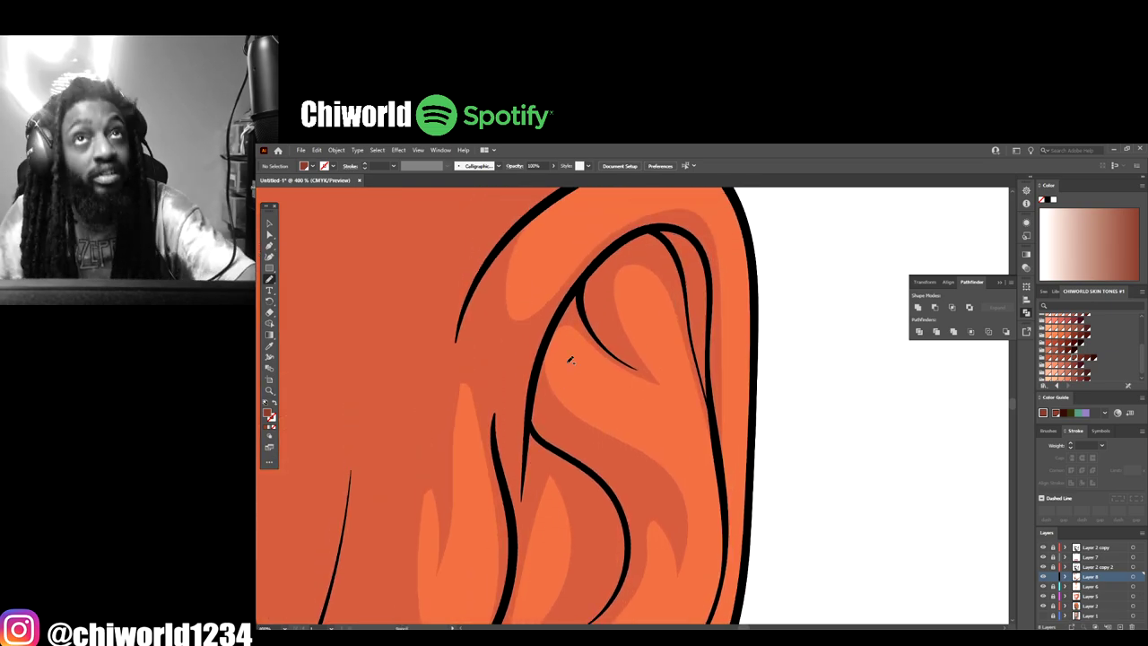
{"action": "mouse_move", "coordinate": [584, 281]}
{"action": "left_mouse_down"}
{"action": "mouse_move", "coordinate": [658, 227]}
{"action": "mouse_move", "coordinate": [695, 228]}
{"action": "mouse_move", "coordinate": [715, 250]}
{"action": "mouse_move", "coordinate": [716, 423]}
{"action": "mouse_move", "coordinate": [686, 333]}
{"action": "mouse_move", "coordinate": [649, 289]}
{"action": "mouse_move", "coordinate": [613, 284]}
{"action": "mouse_move", "coordinate": [603, 302]}
{"action": "mouse_move", "coordinate": [610, 332]}
{"action": "mouse_move", "coordinate": [652, 373]}
{"action": "mouse_move", "coordinate": [569, 356]}
{"action": "left_mouse_up"}
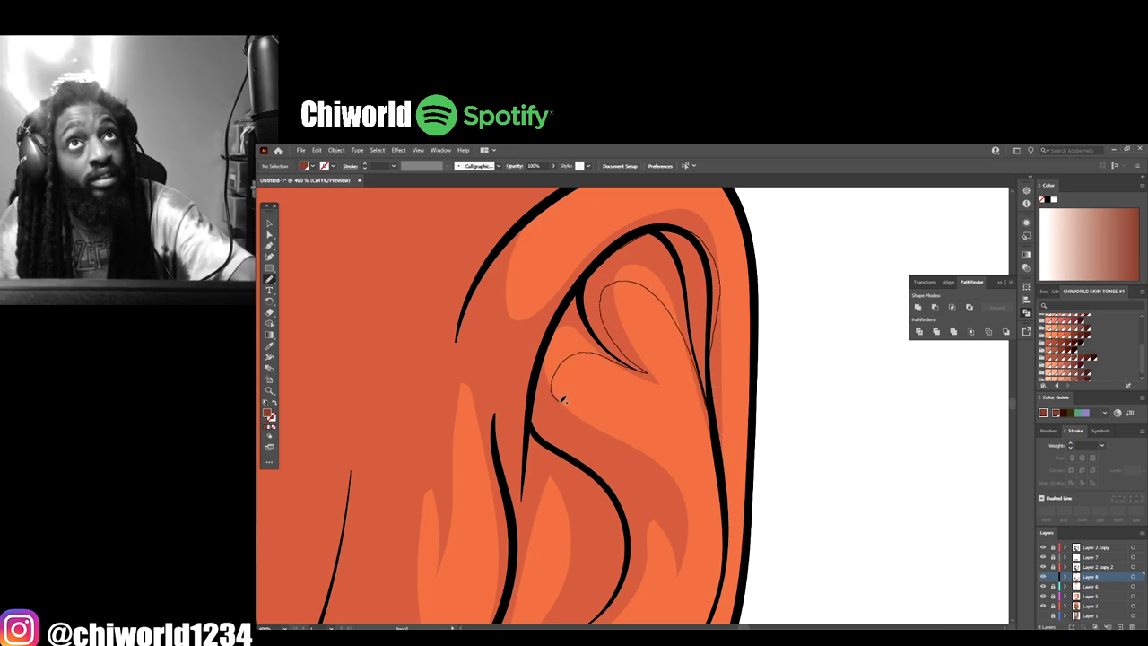
{"action": "mouse_move", "coordinate": [585, 406]}
{"action": "left_mouse_down"}
{"action": "mouse_move", "coordinate": [677, 472]}
{"action": "mouse_move", "coordinate": [652, 459]}
{"action": "mouse_move", "coordinate": [675, 521]}
{"action": "mouse_move", "coordinate": [624, 485]}
{"action": "mouse_move", "coordinate": [631, 512]}
{"action": "left_mouse_up"}
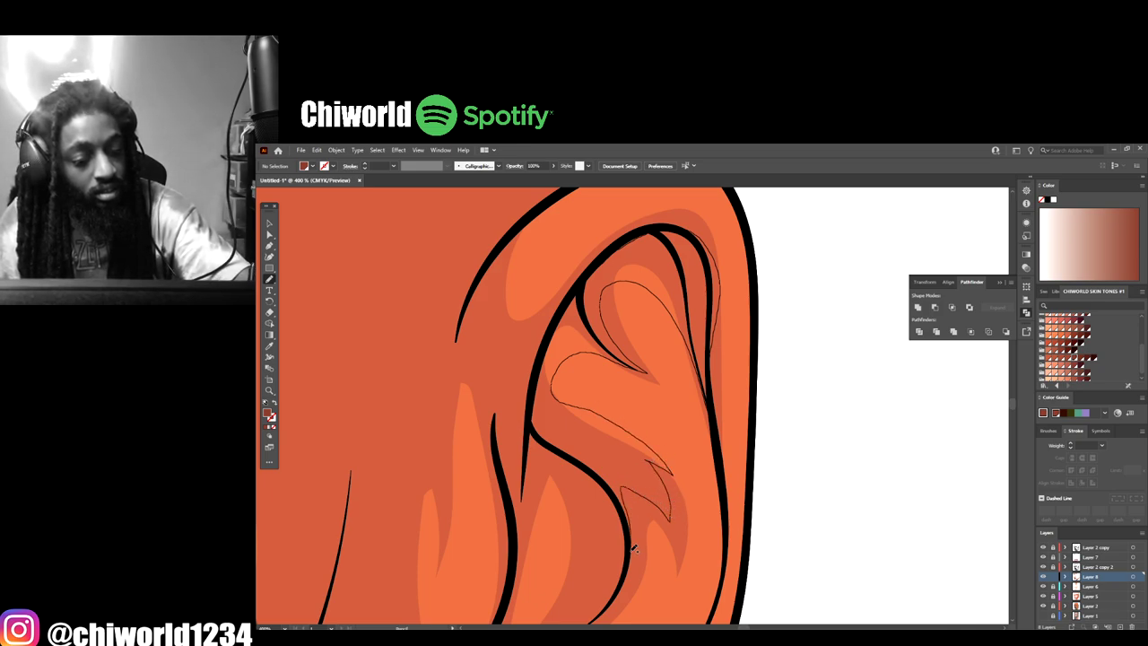
{"action": "mouse_move", "coordinate": [529, 416]}
{"action": "left_mouse_down"}
{"action": "mouse_move", "coordinate": [549, 337]}
{"action": "mouse_move", "coordinate": [628, 235]}
{"action": "left_mouse_up"}
{"action": "scroll", "coordinate": [612, 430], "scroll_direction": "down", "scroll_amount": 2}
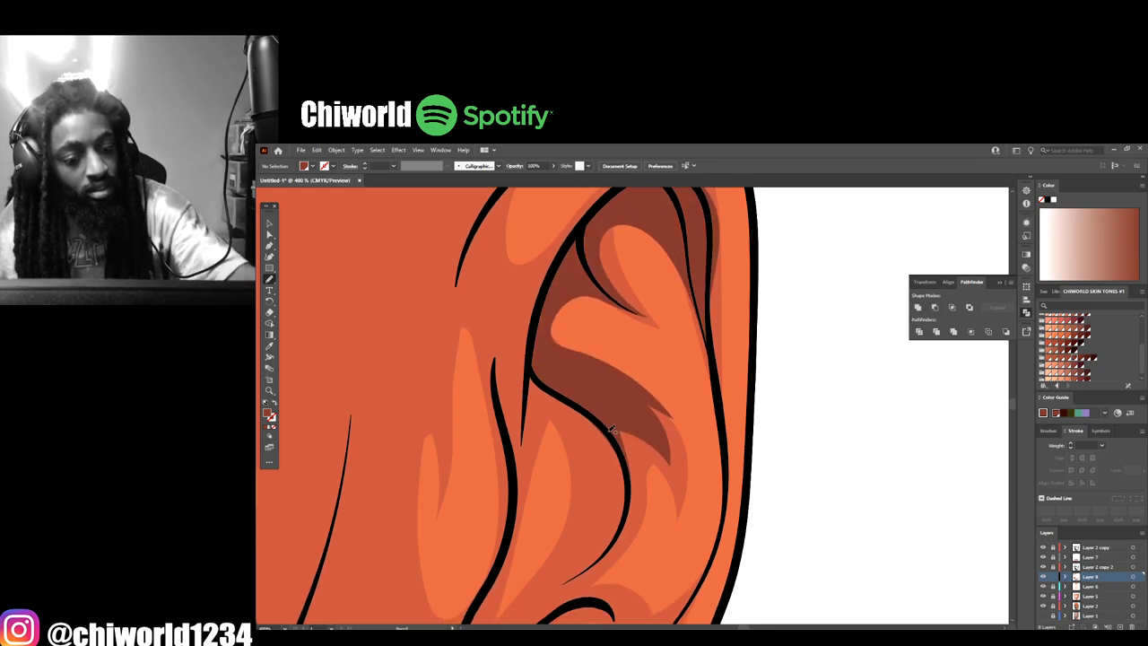
{"action": "mouse_move", "coordinate": [644, 388]}
{"action": "left_mouse_down"}
{"action": "mouse_move", "coordinate": [681, 455]}
{"action": "mouse_move", "coordinate": [685, 487]}
{"action": "mouse_move", "coordinate": [644, 447]}
{"action": "mouse_move", "coordinate": [643, 523]}
{"action": "mouse_move", "coordinate": [614, 561]}
{"action": "mouse_move", "coordinate": [543, 602]}
{"action": "mouse_move", "coordinate": [609, 534]}
{"action": "mouse_move", "coordinate": [615, 447]}
{"action": "mouse_move", "coordinate": [549, 371]}
{"action": "left_mouse_up"}
Step: Add a closed dark brown shadow beneath the earlobe onto the neck
{"action": "key", "text": "ctrl+minus"}
{"action": "key", "text": "ctrl+minus"}
{"action": "key", "text": "ctrl+minus"}
{"action": "key", "text": "ctrl+minus"}
{"action": "key", "text": "ctrl+minus"}
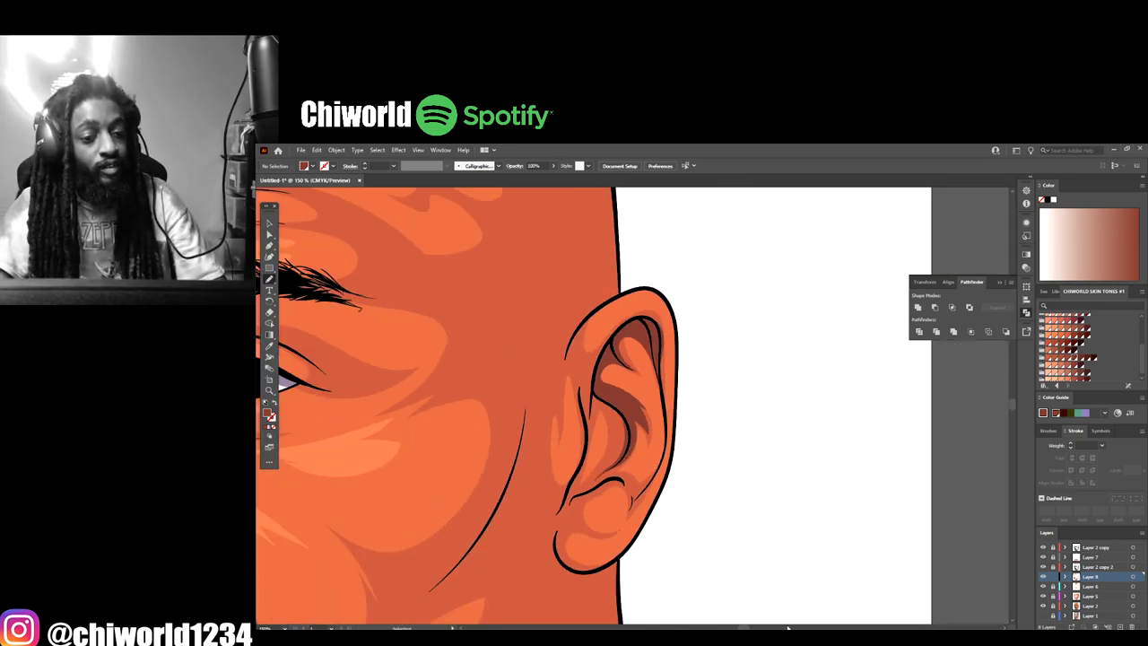
{"action": "key", "text": "ctrl+plus"}
{"action": "key", "text": "ctrl+plus"}
{"action": "key", "text": "ctrl+plus"}
{"action": "key", "text": "ctrl+plus"}
{"action": "key", "text": "ctrl+plus"}
{"action": "key", "text": "ctrl+plus"}
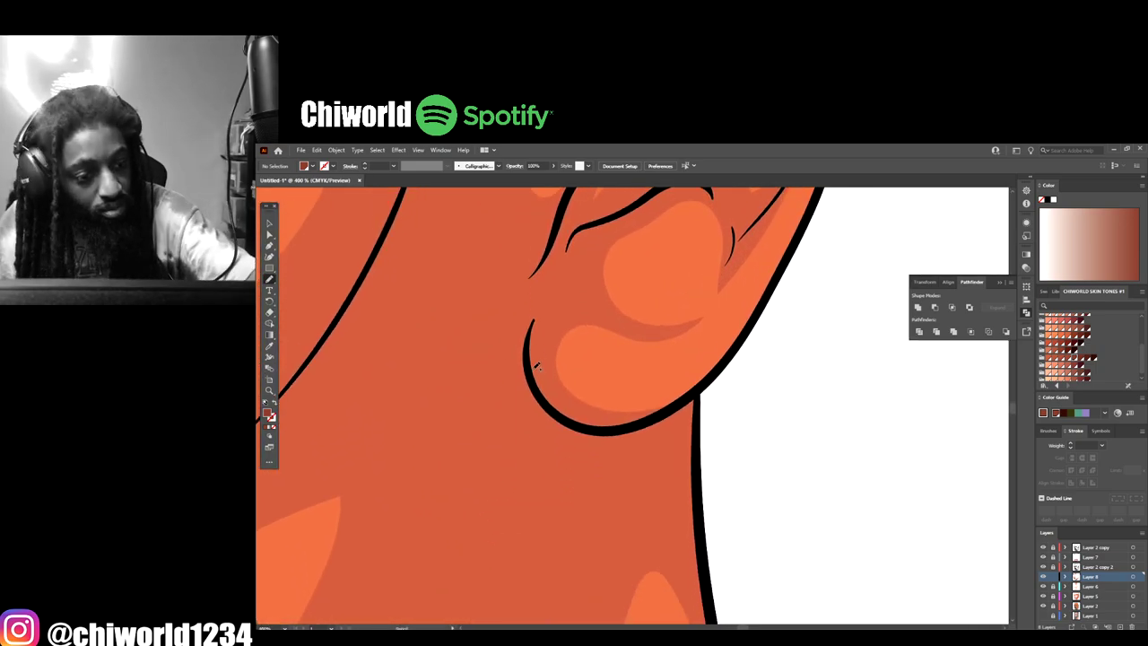
{"action": "mouse_move", "coordinate": [540, 304]}
{"action": "left_mouse_down"}
{"action": "mouse_move", "coordinate": [508, 357]}
{"action": "mouse_move", "coordinate": [516, 446]}
{"action": "mouse_move", "coordinate": [575, 514]}
{"action": "mouse_move", "coordinate": [681, 493]}
{"action": "mouse_move", "coordinate": [694, 531]}
{"action": "left_mouse_up"}
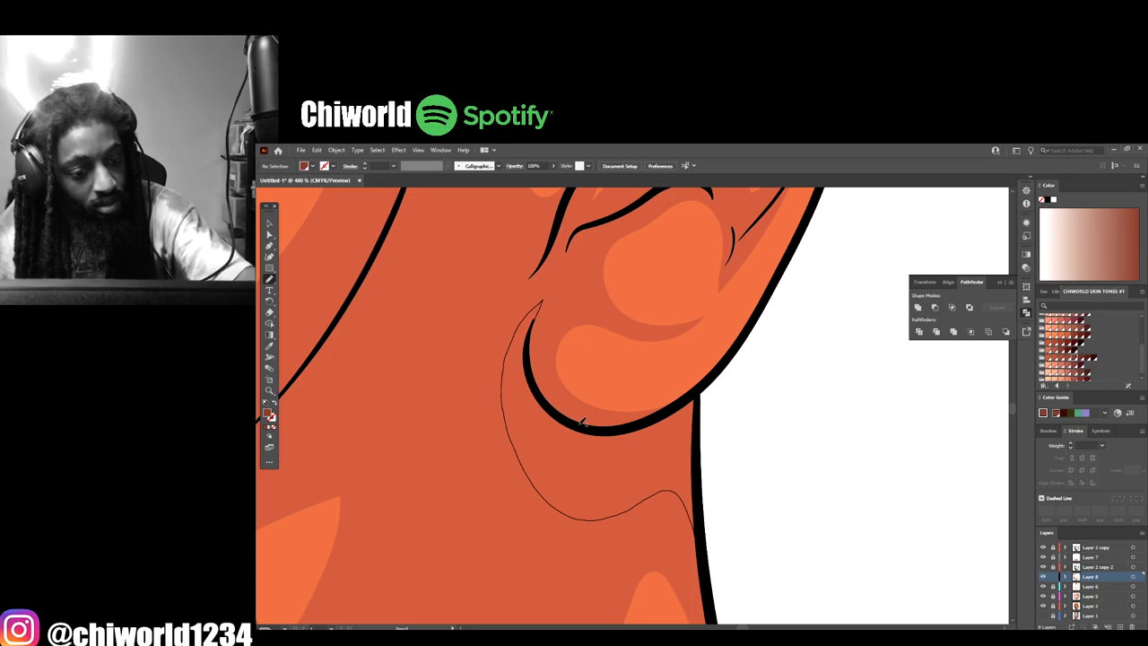
{"action": "left_click_drag", "start_coordinate": [581, 421], "coordinate": [583, 425]}
{"action": "scroll", "coordinate": [685, 562], "scroll_direction": "down", "scroll_amount": 8}
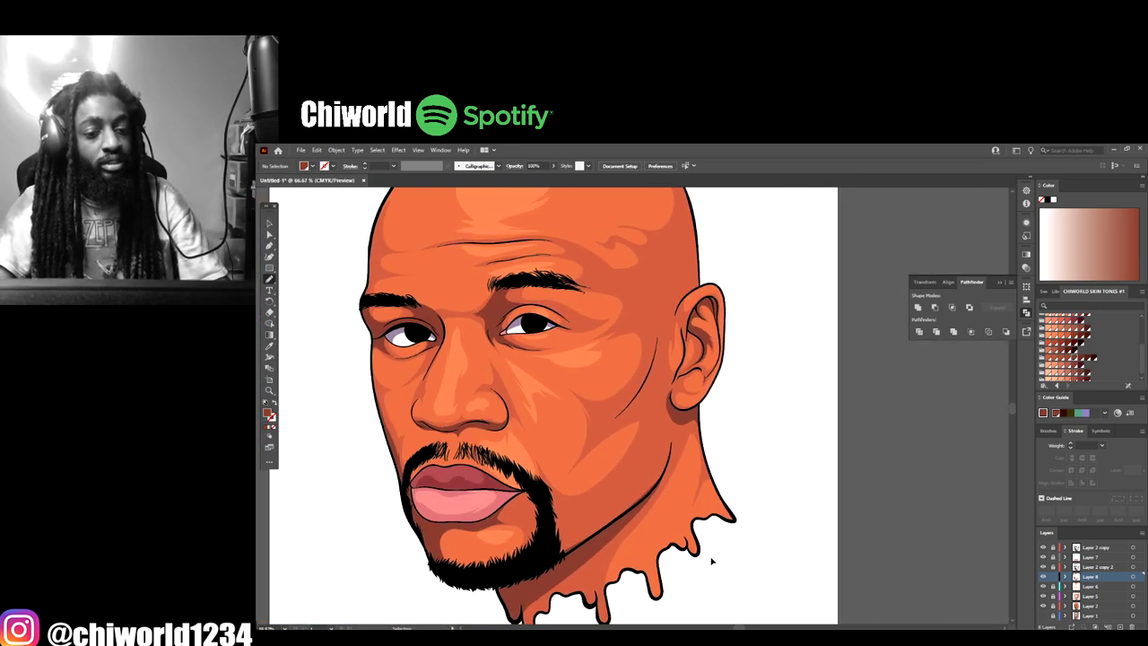
{"action": "scroll", "coordinate": [708, 556], "scroll_direction": "up", "scroll_amount": 2}
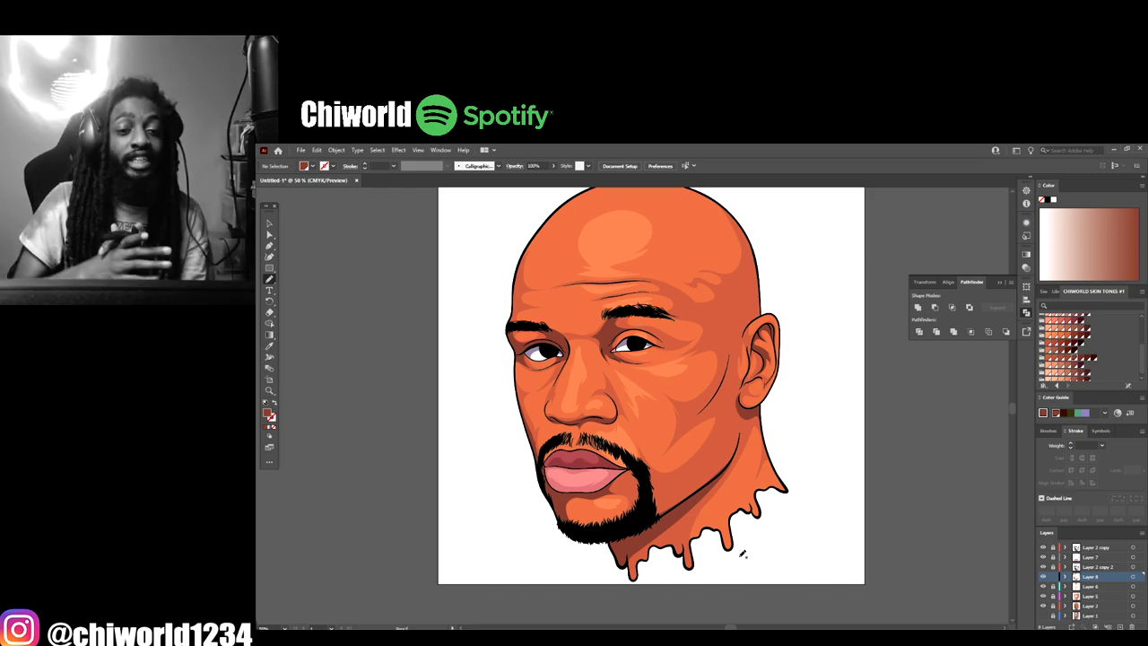
{"action": "scroll", "coordinate": [743, 554], "scroll_direction": "up", "scroll_amount": 1}
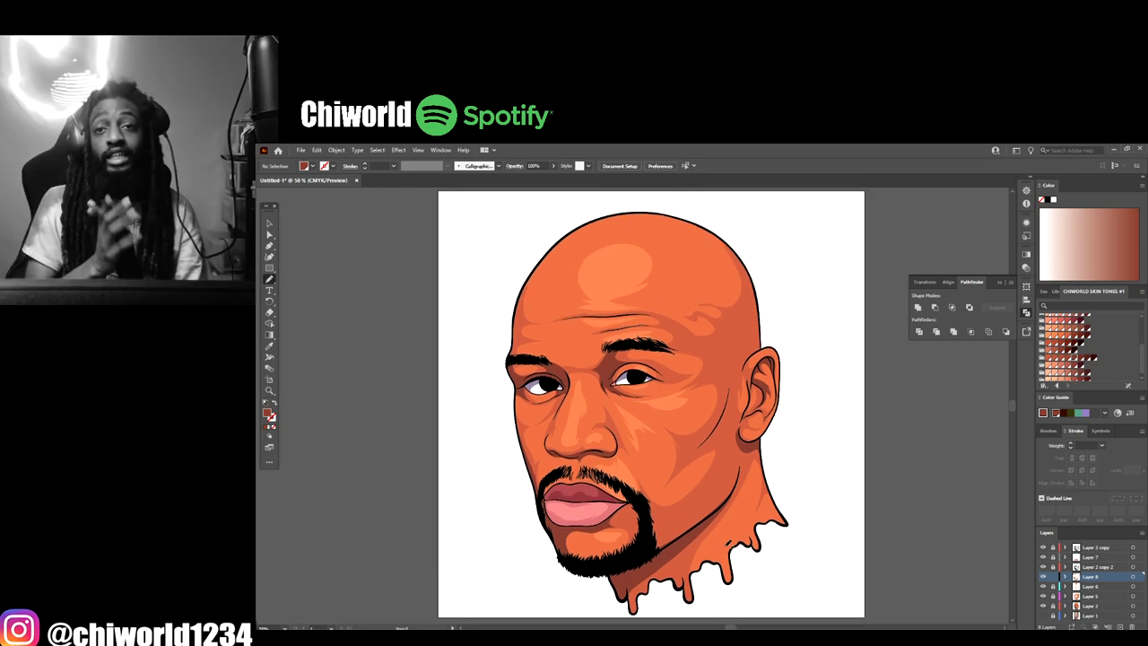